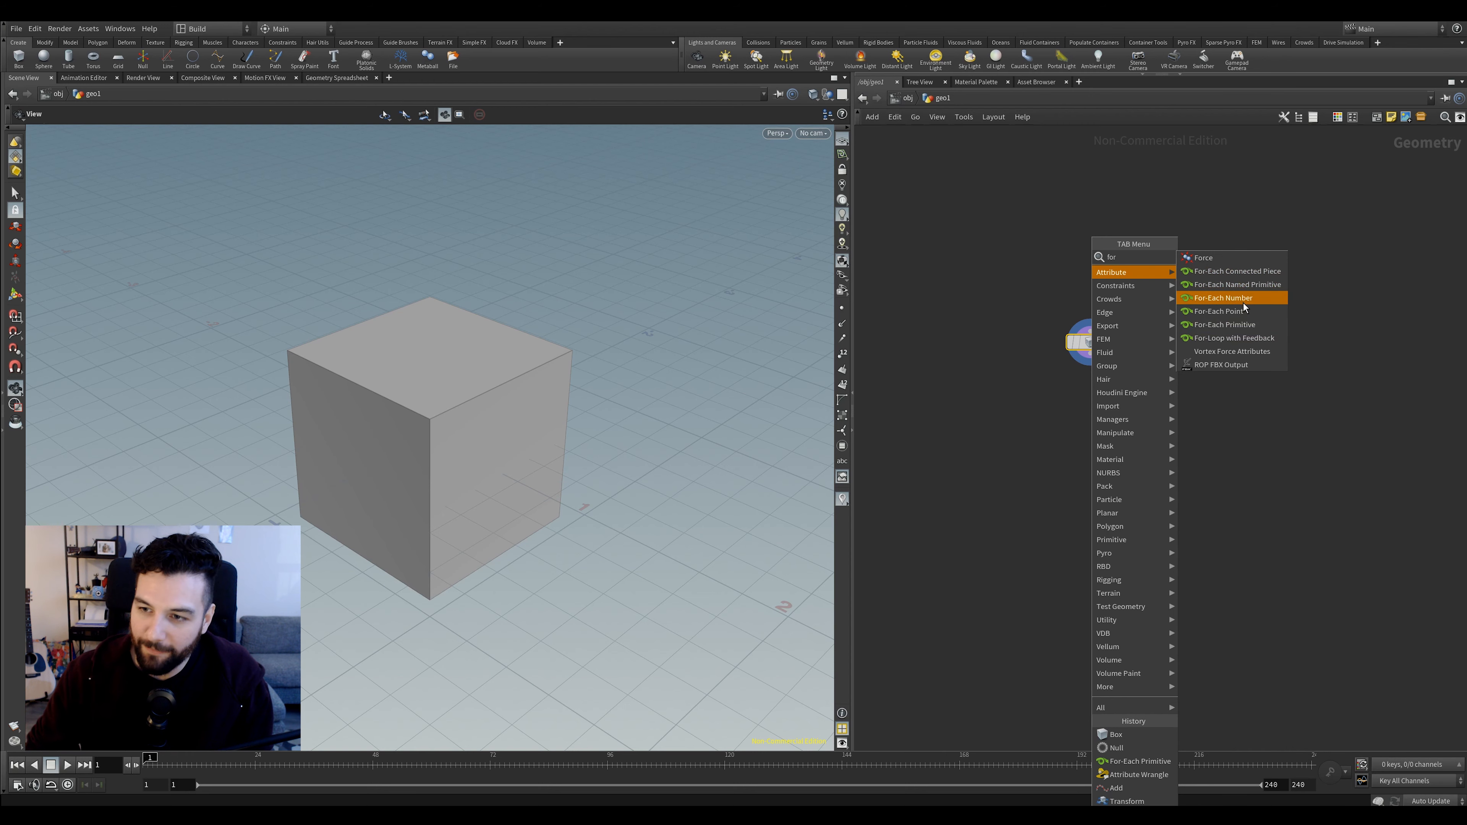
Add a For-Each Primitive loop connected below box1
left_click(1257, 288)
key("Escape")
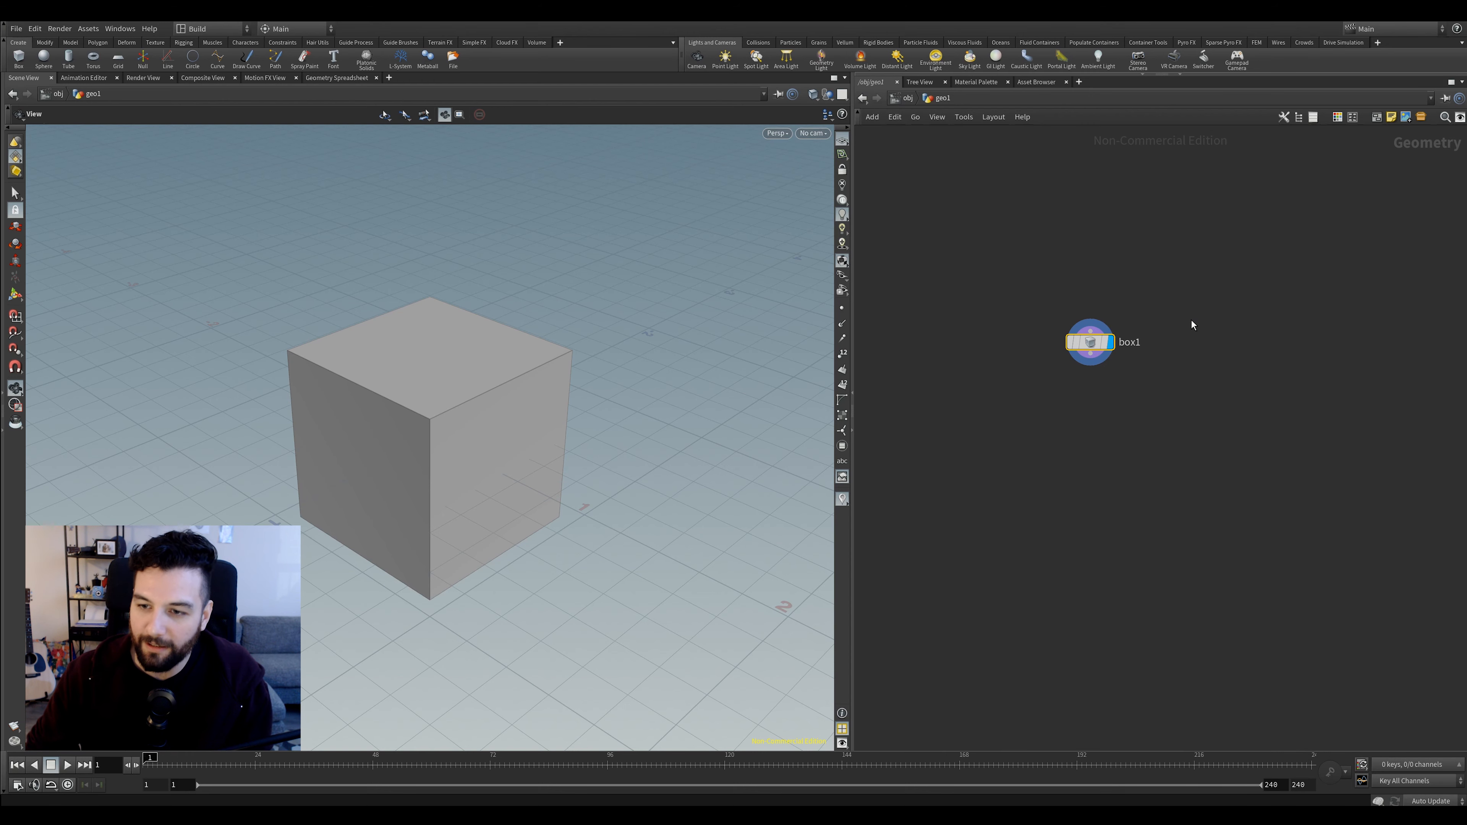
key("Tab")
type("for")
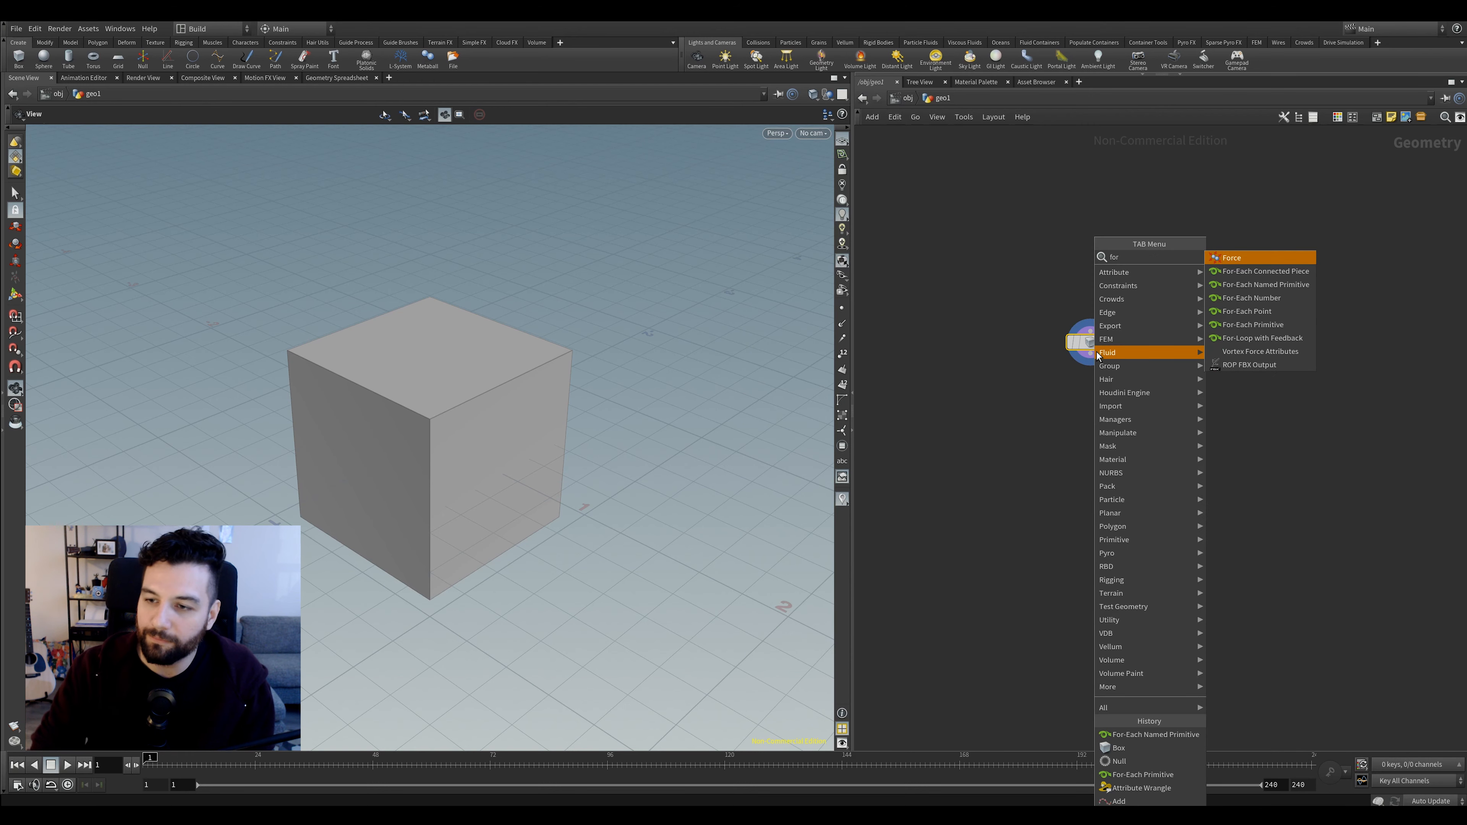
key("Down")
key("Down")
key("Down")
key("Down")
key("Down")
key("Return")
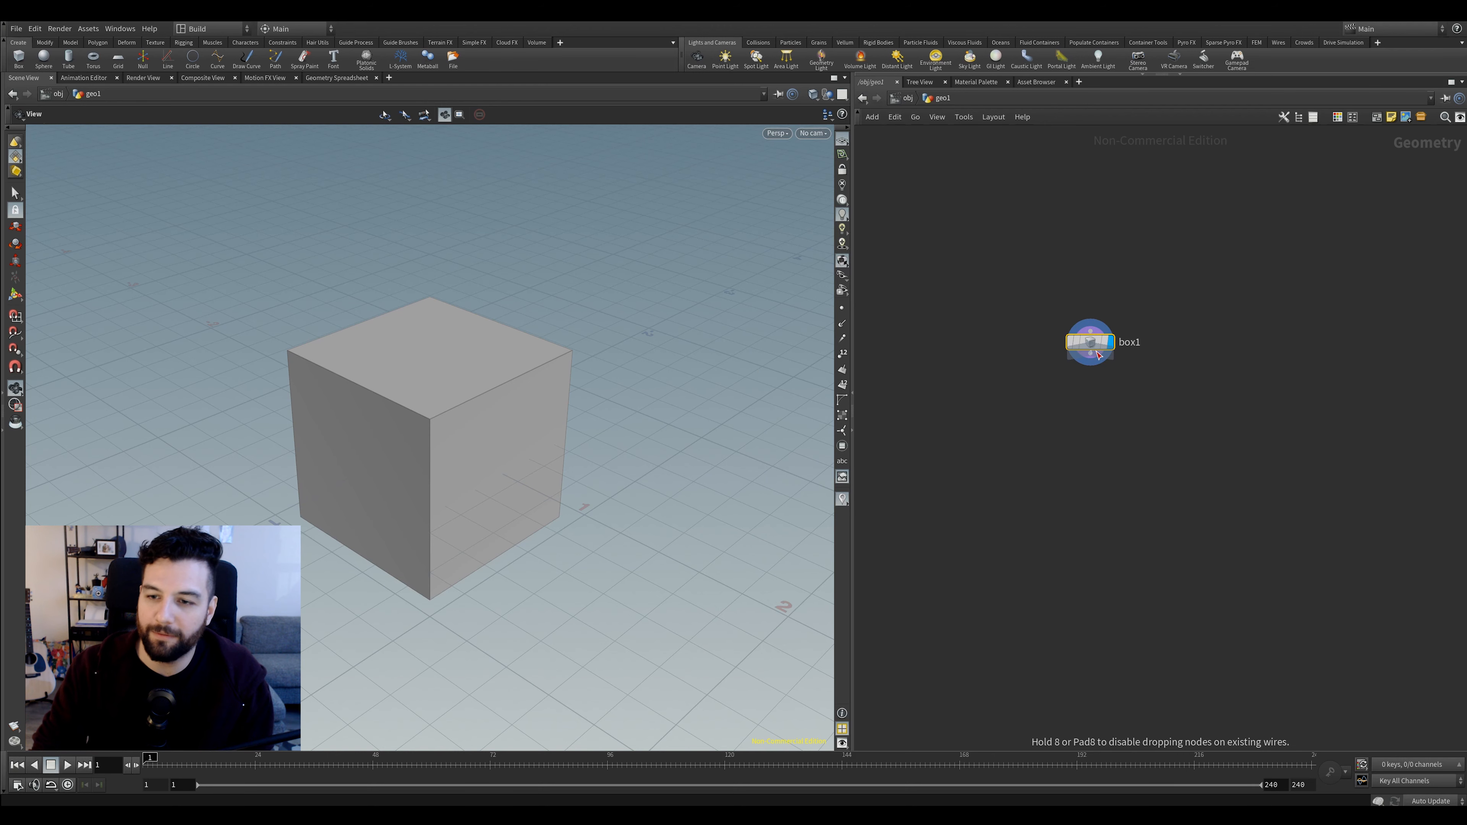
left_click(1090, 379)
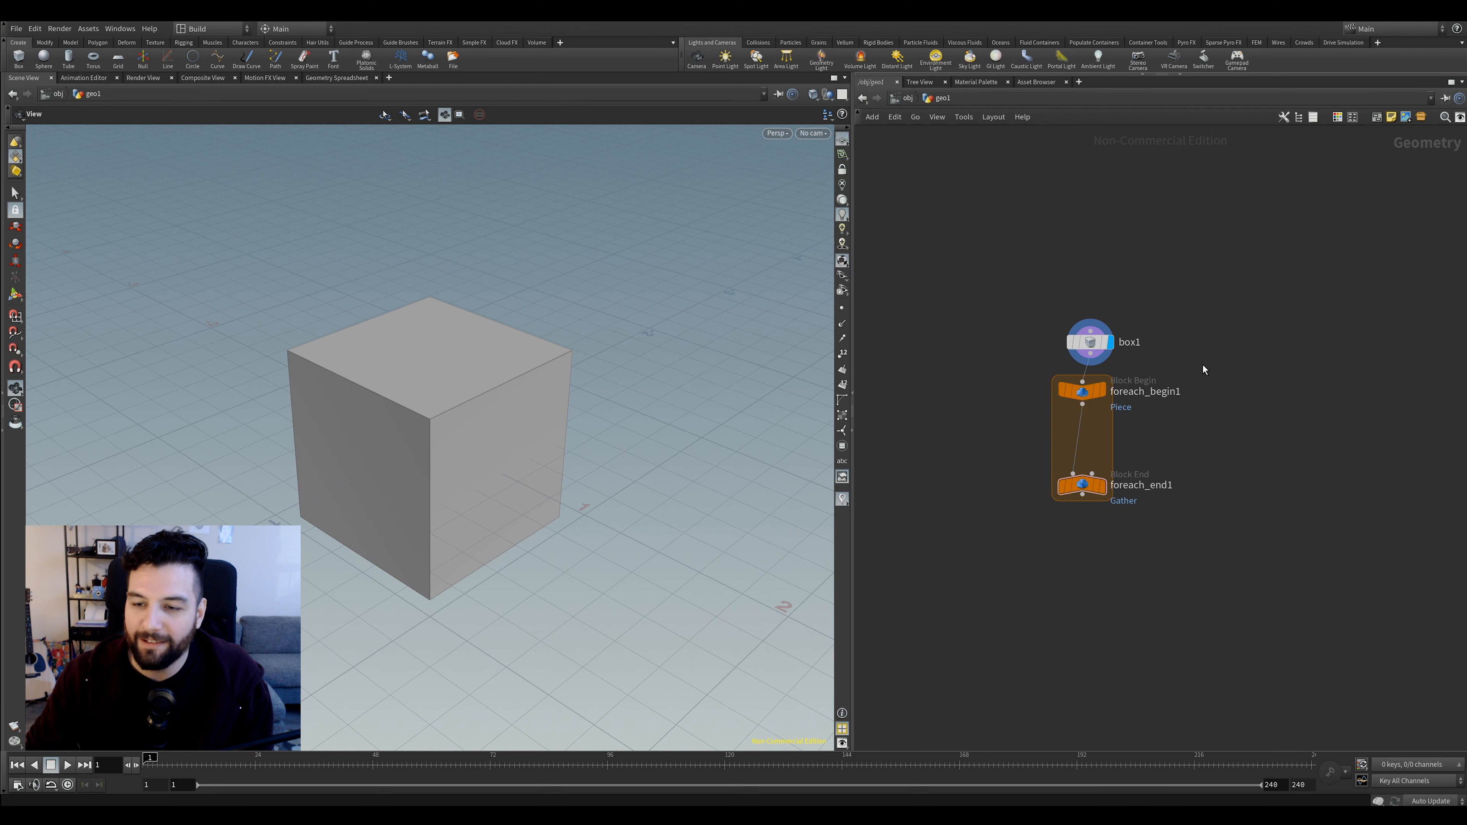
Arrange foreach_begin1 and foreach_end1 in a vertical column with free space between them
left_click_drag(1089, 391, 1049, 389)
middle_click_drag(1119, 420, 1164, 409)
scroll(1145, 403, "up", 2)
key("Tab")
key("Escape")
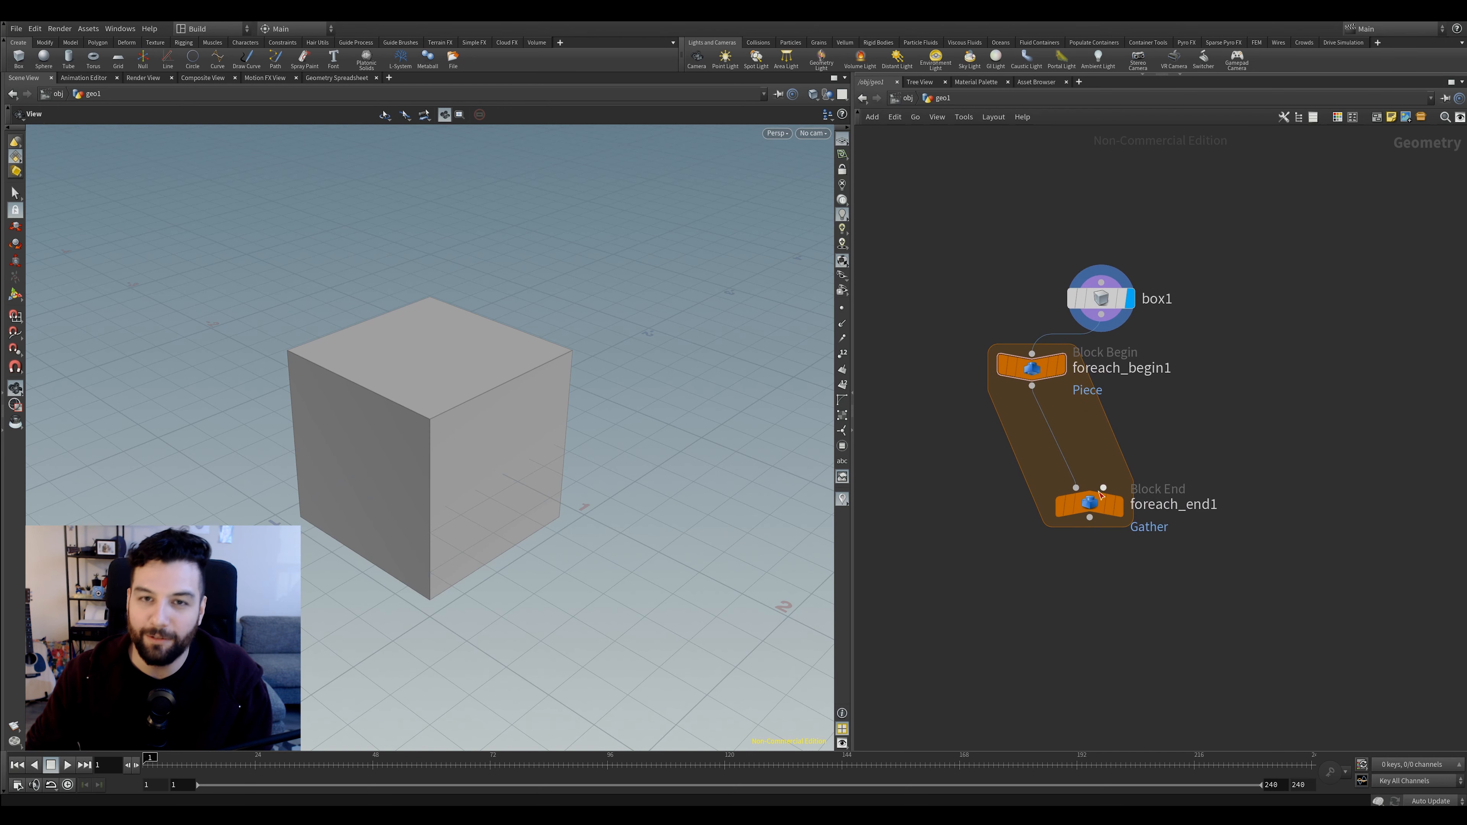
left_click_drag(1101, 504, 1055, 570)
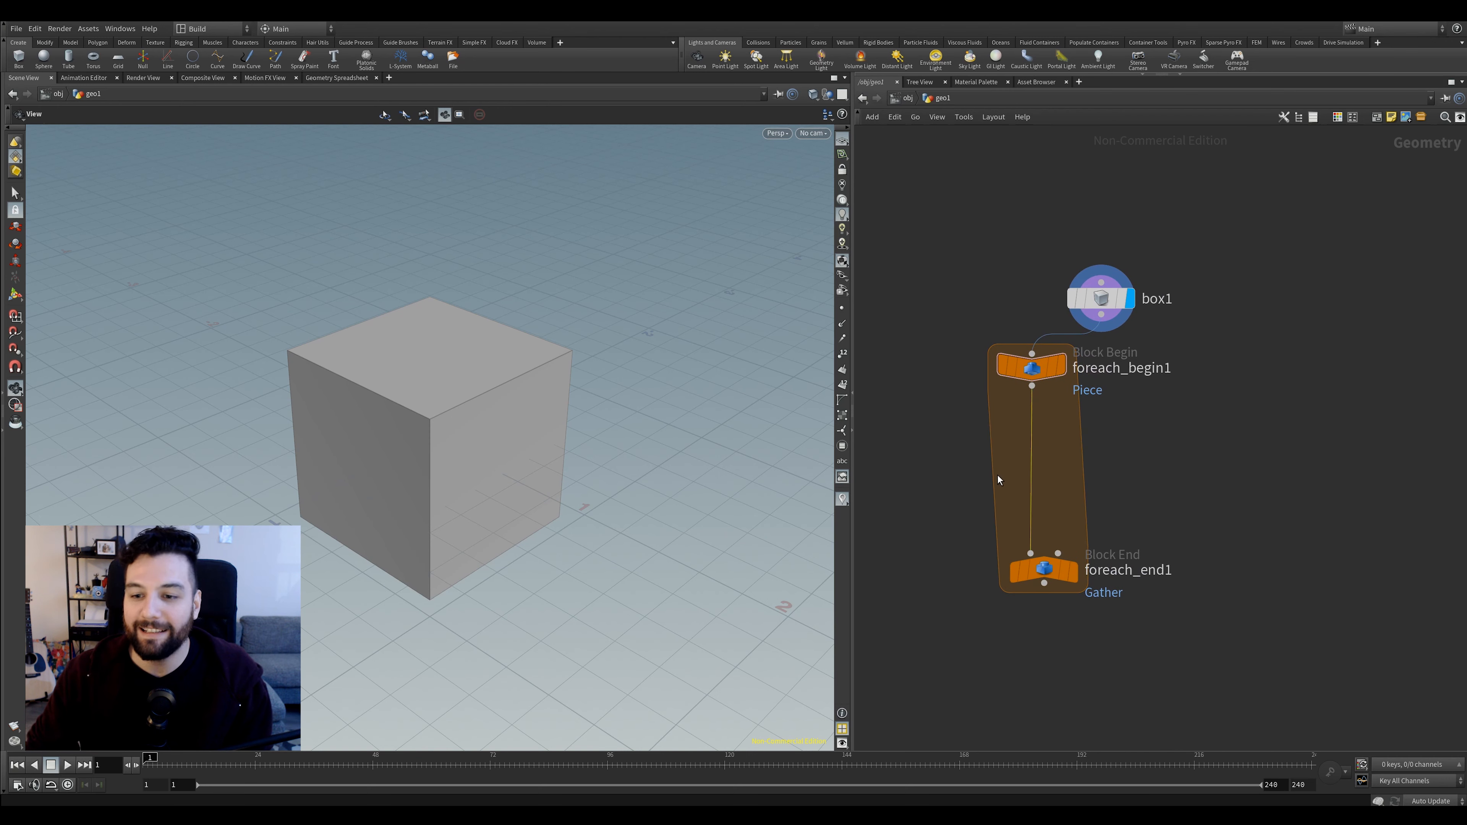
left_click_drag(1033, 368, 1043, 375)
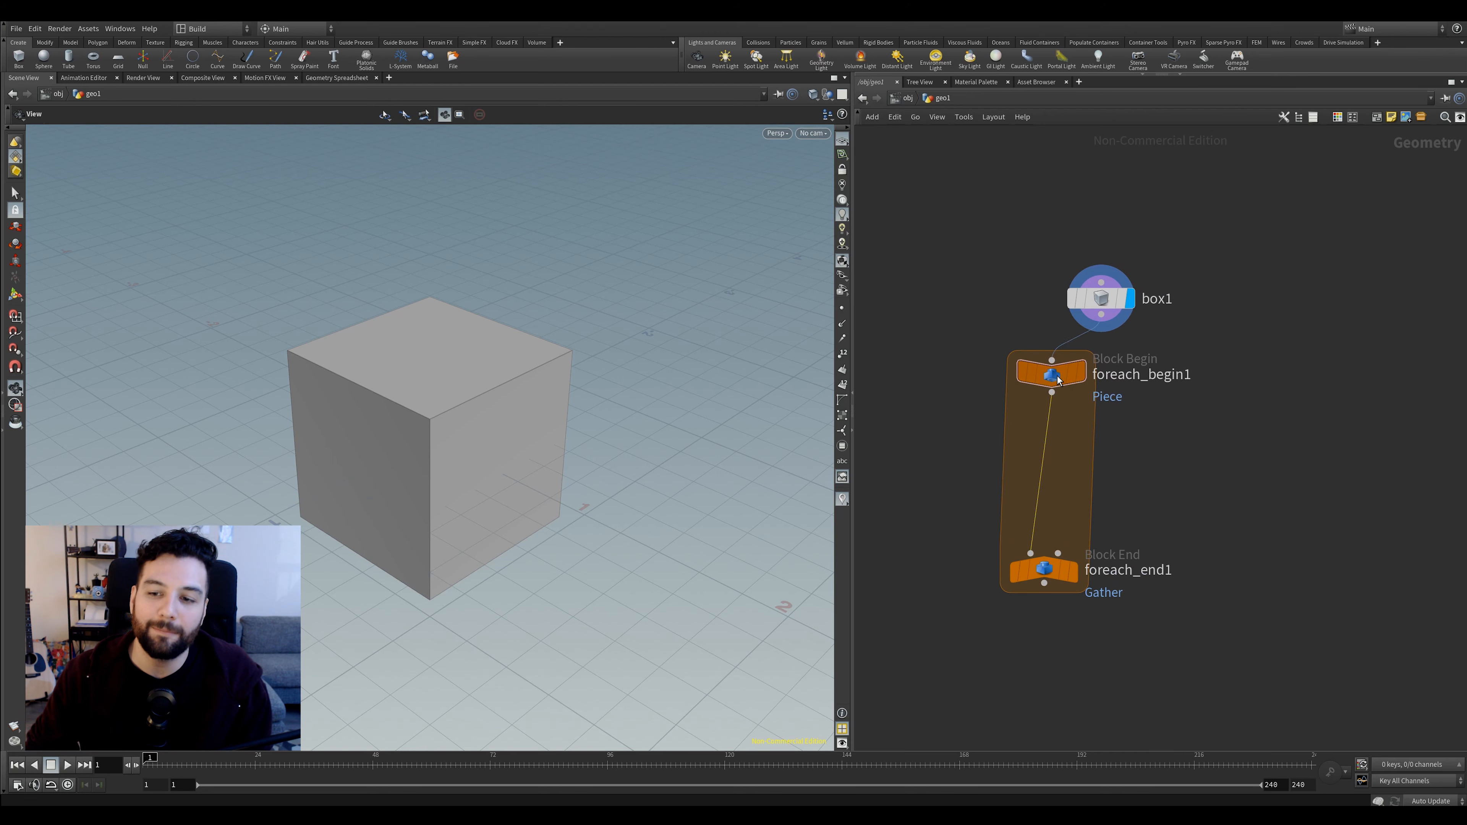
Insert a Null node on the wire between foreach_begin1 and foreach_end1 and tidy the layout
key("Tab")
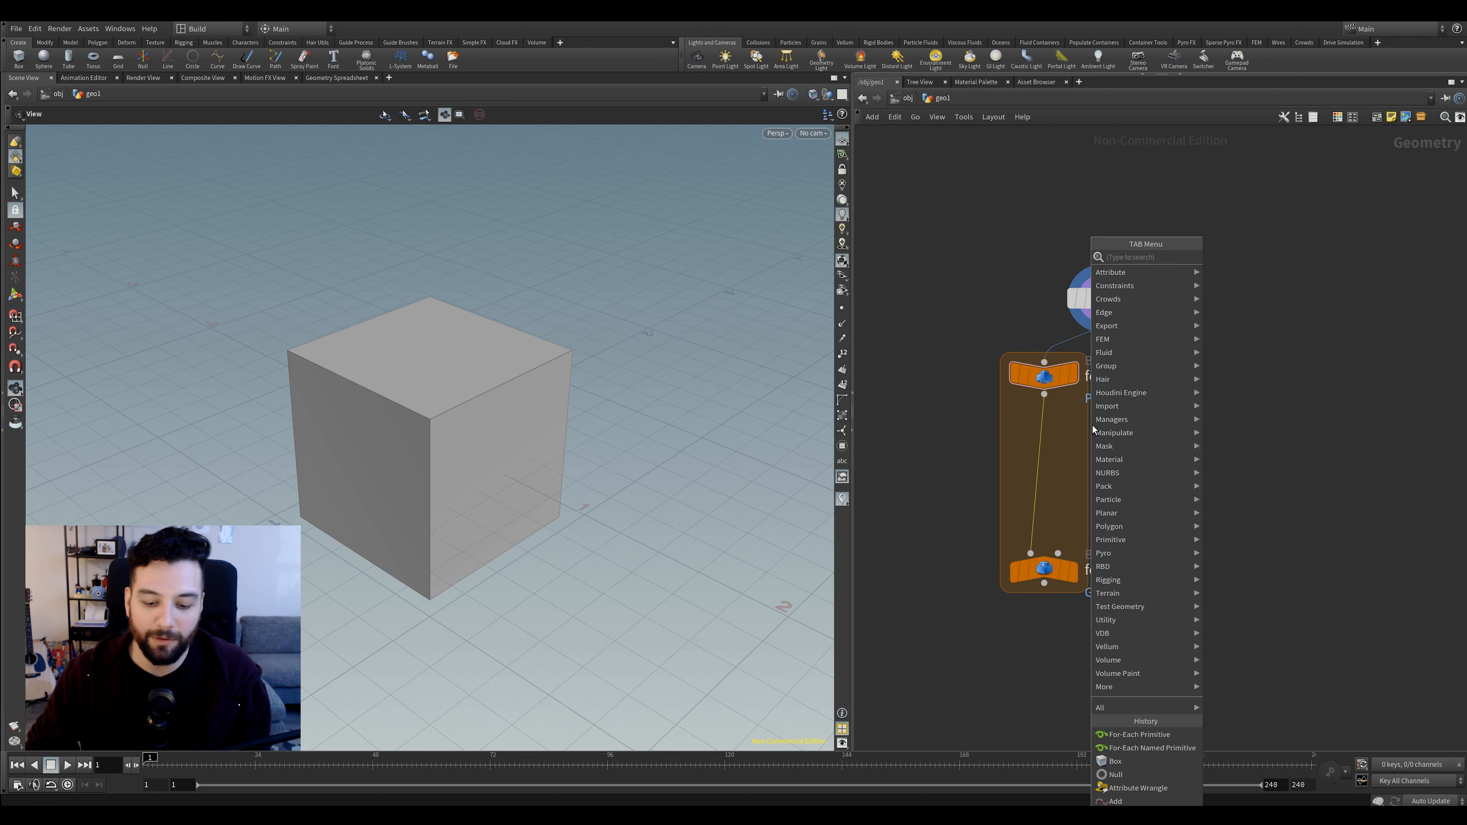
type("nu")
left_click(1243, 259)
left_click(1045, 453)
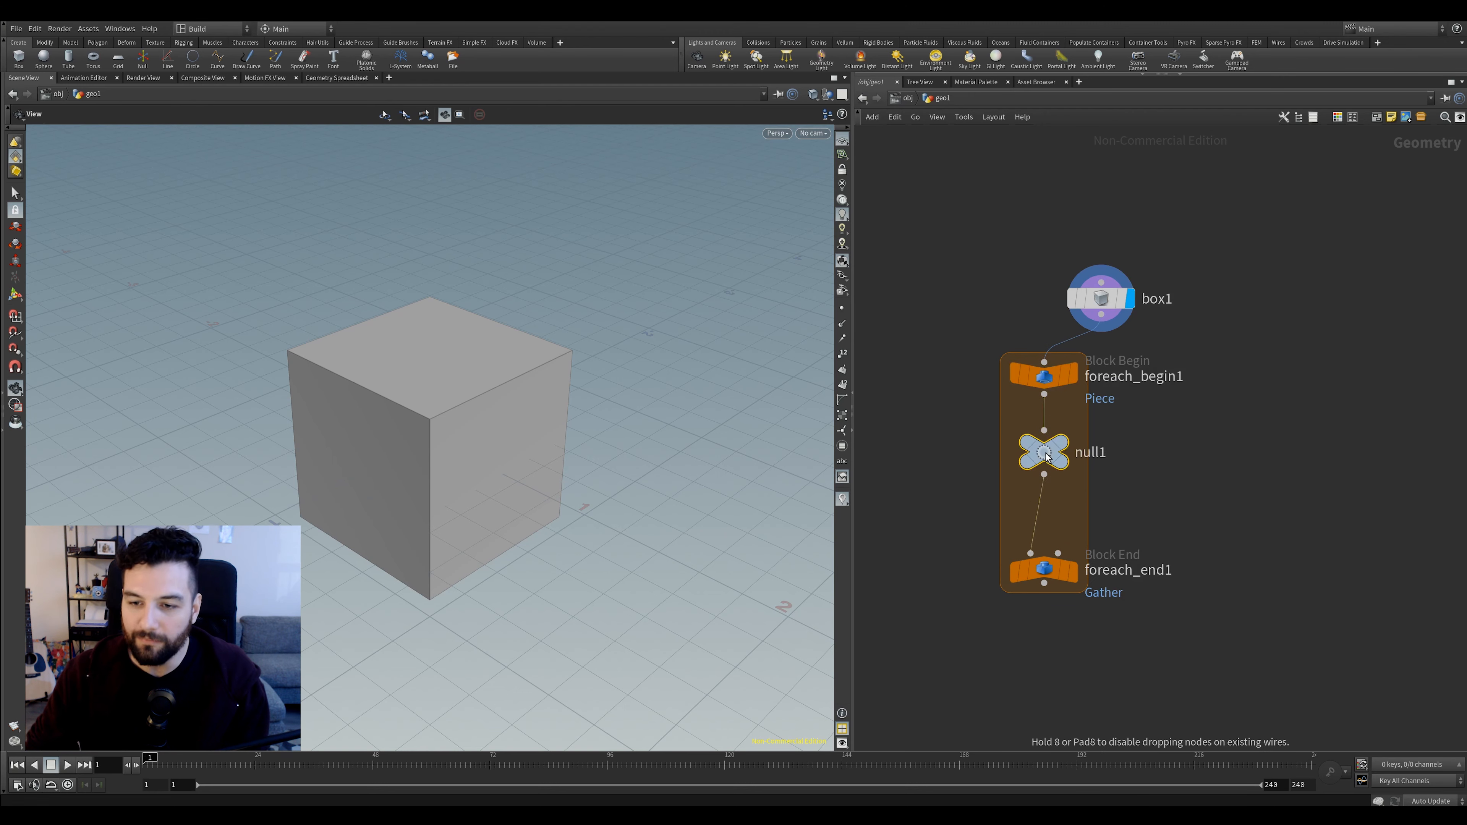
left_click_drag(1056, 381, 1070, 381)
left_click_drag(1163, 525, 1202, 502)
middle_click_drag(1216, 489, 1183, 496)
left_click(1045, 292)
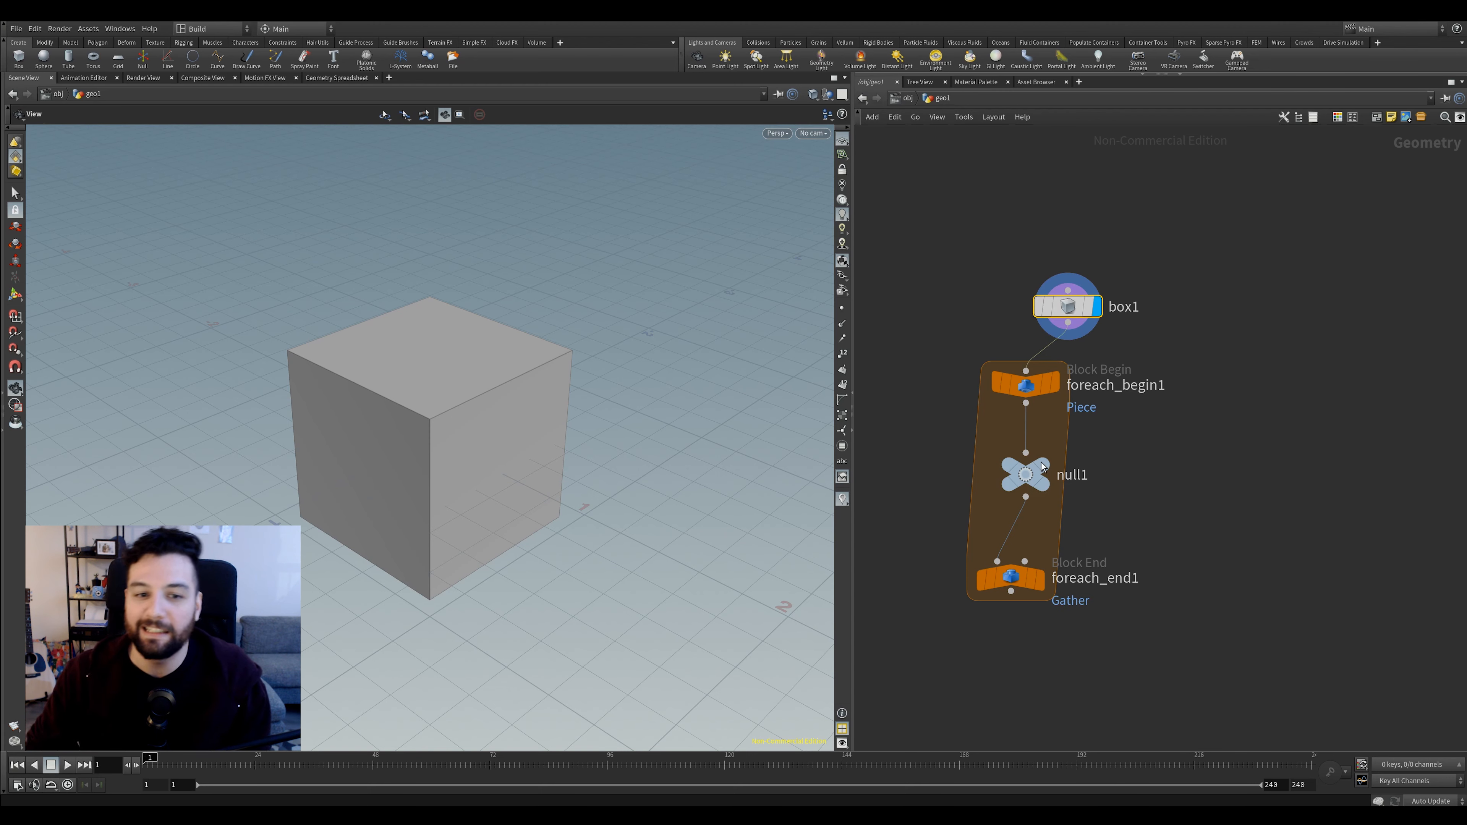
Display the foreach_end1 result and show its parameters in an enlarged overlay of the network view
double_click(1121, 575)
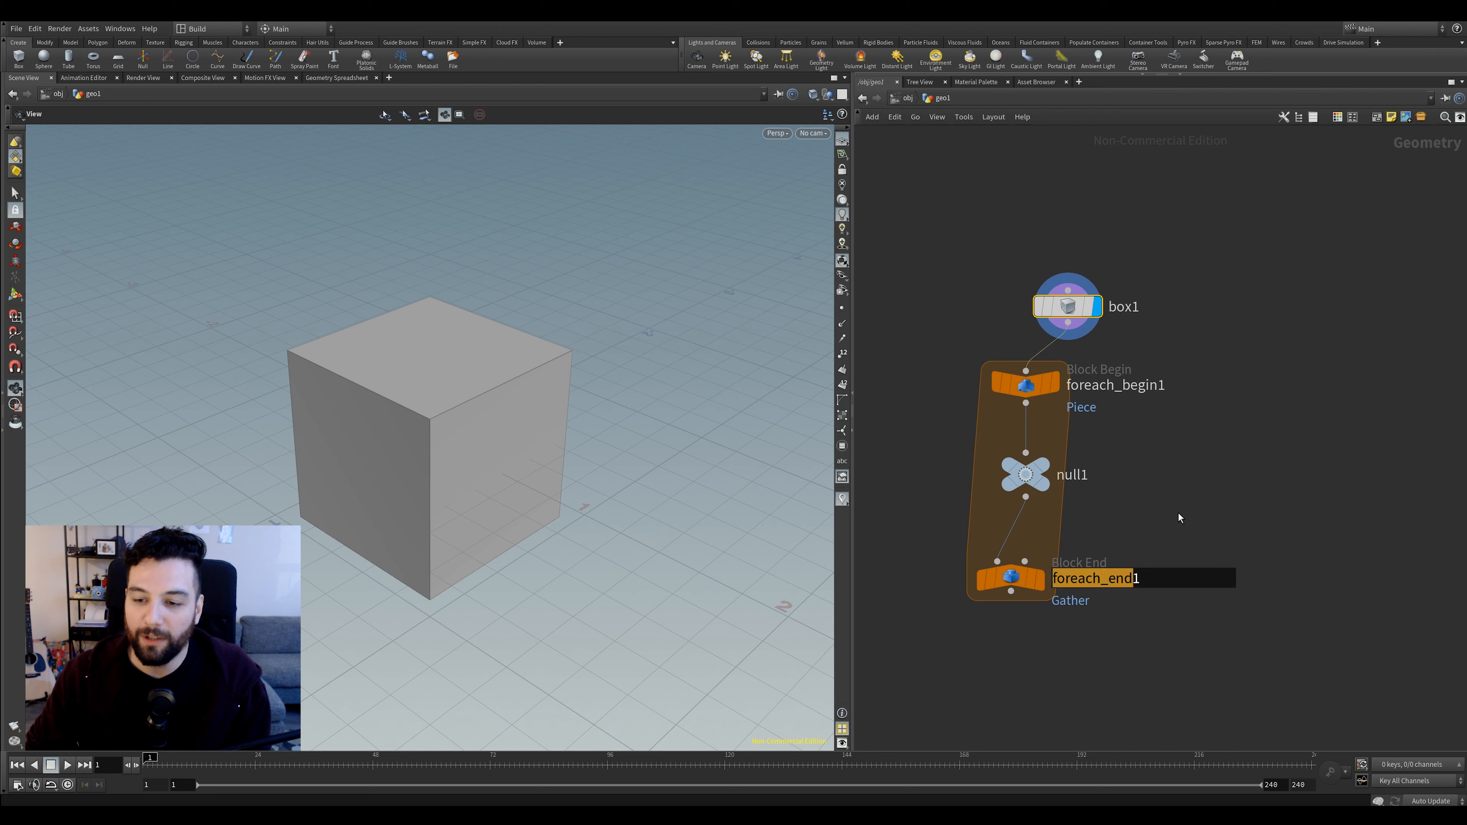
left_click(1033, 580)
key("p")
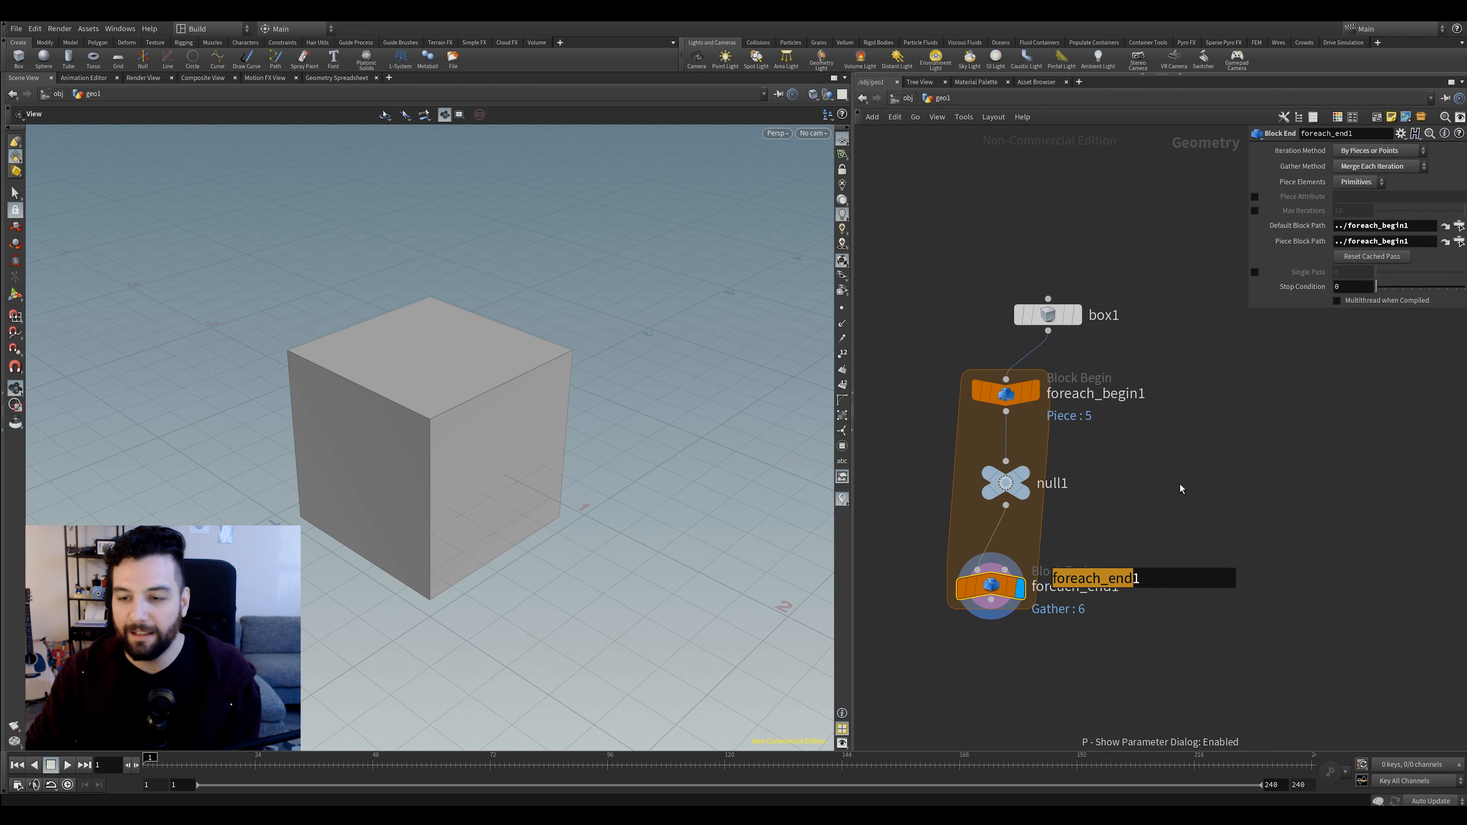
left_click_drag(1252, 310, 1141, 397)
middle_click_drag(1185, 436, 1150, 451)
left_click(1157, 487)
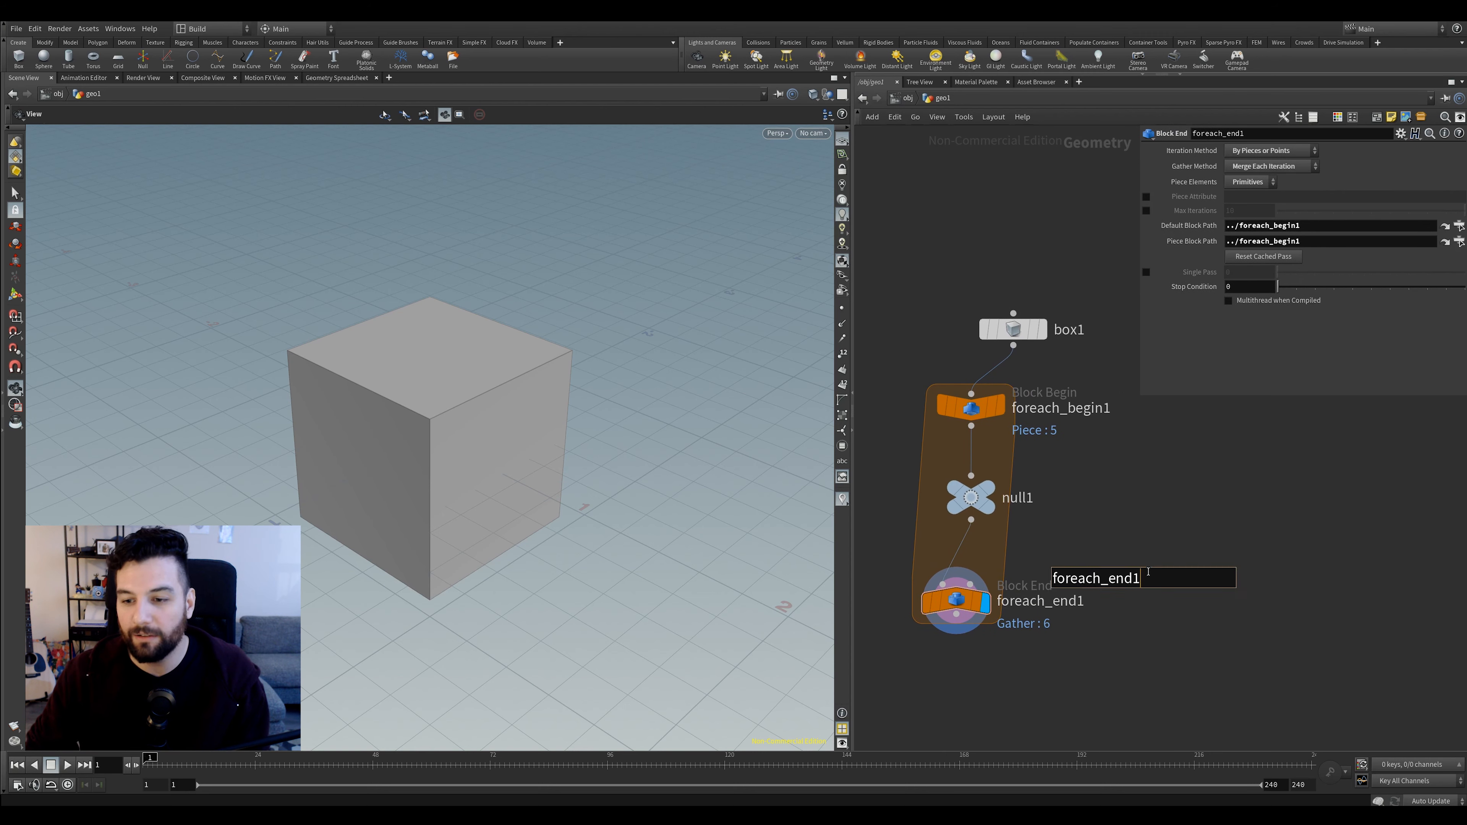
Examine the Iteration Method and Piece Elements options of foreach_end1
left_click(1263, 150)
left_click(1264, 151)
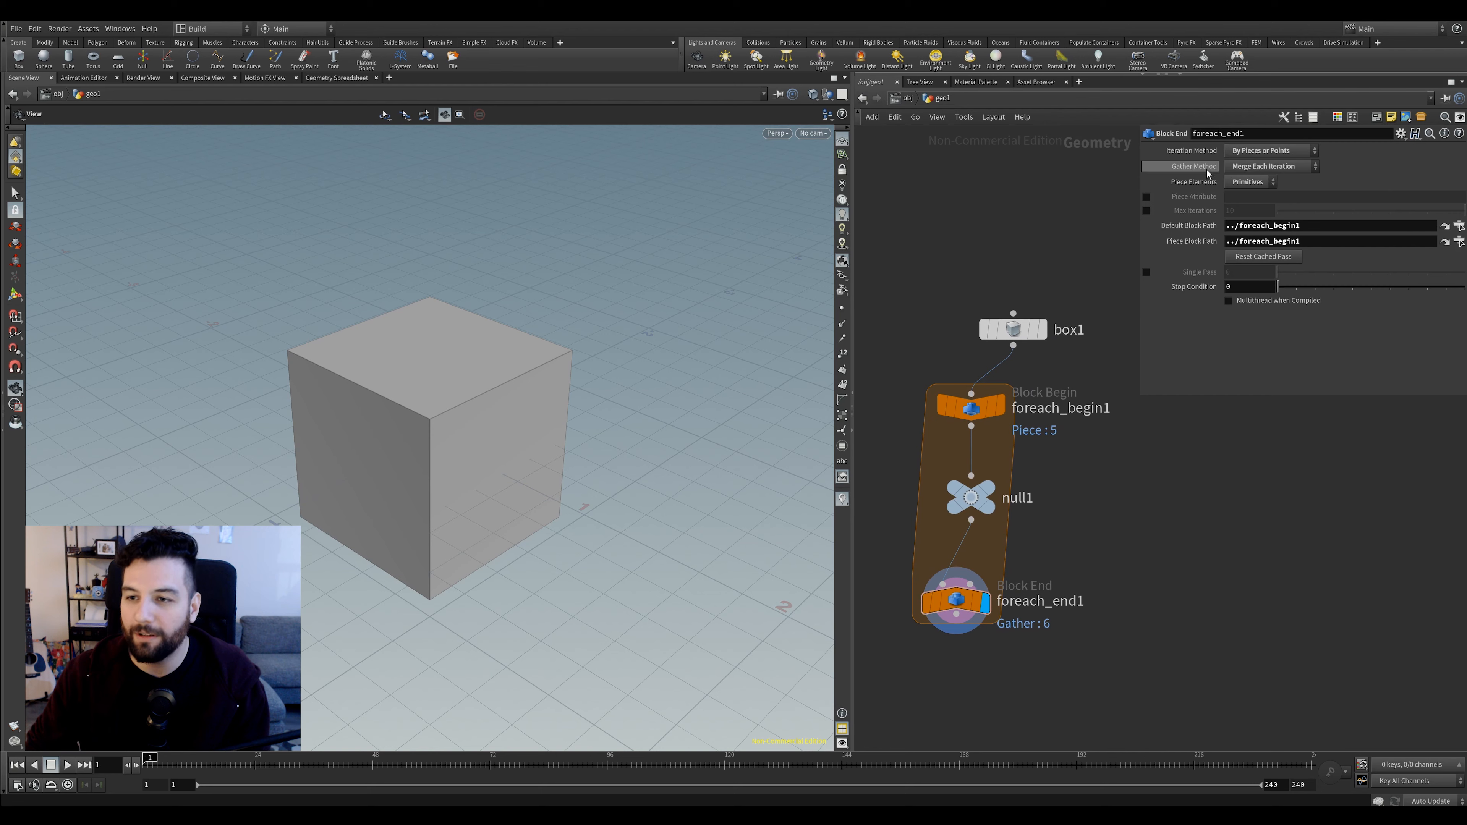
left_click(1250, 182)
left_click(1263, 182)
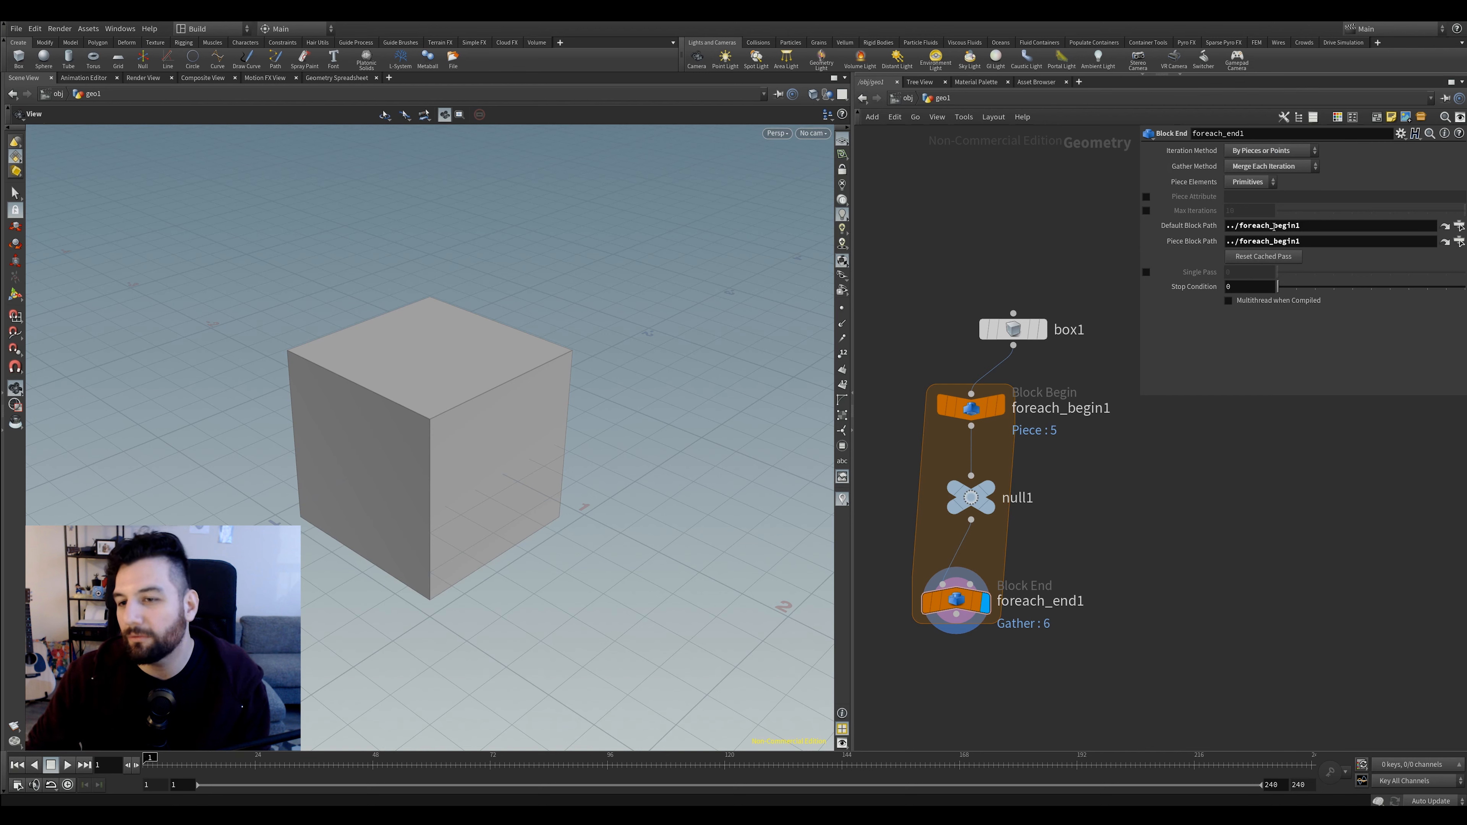
middle_click_drag(1093, 444, 1101, 451)
Try creating a meta import node from foreach_begin1 and remove it again
left_click_drag(1119, 462, 924, 408)
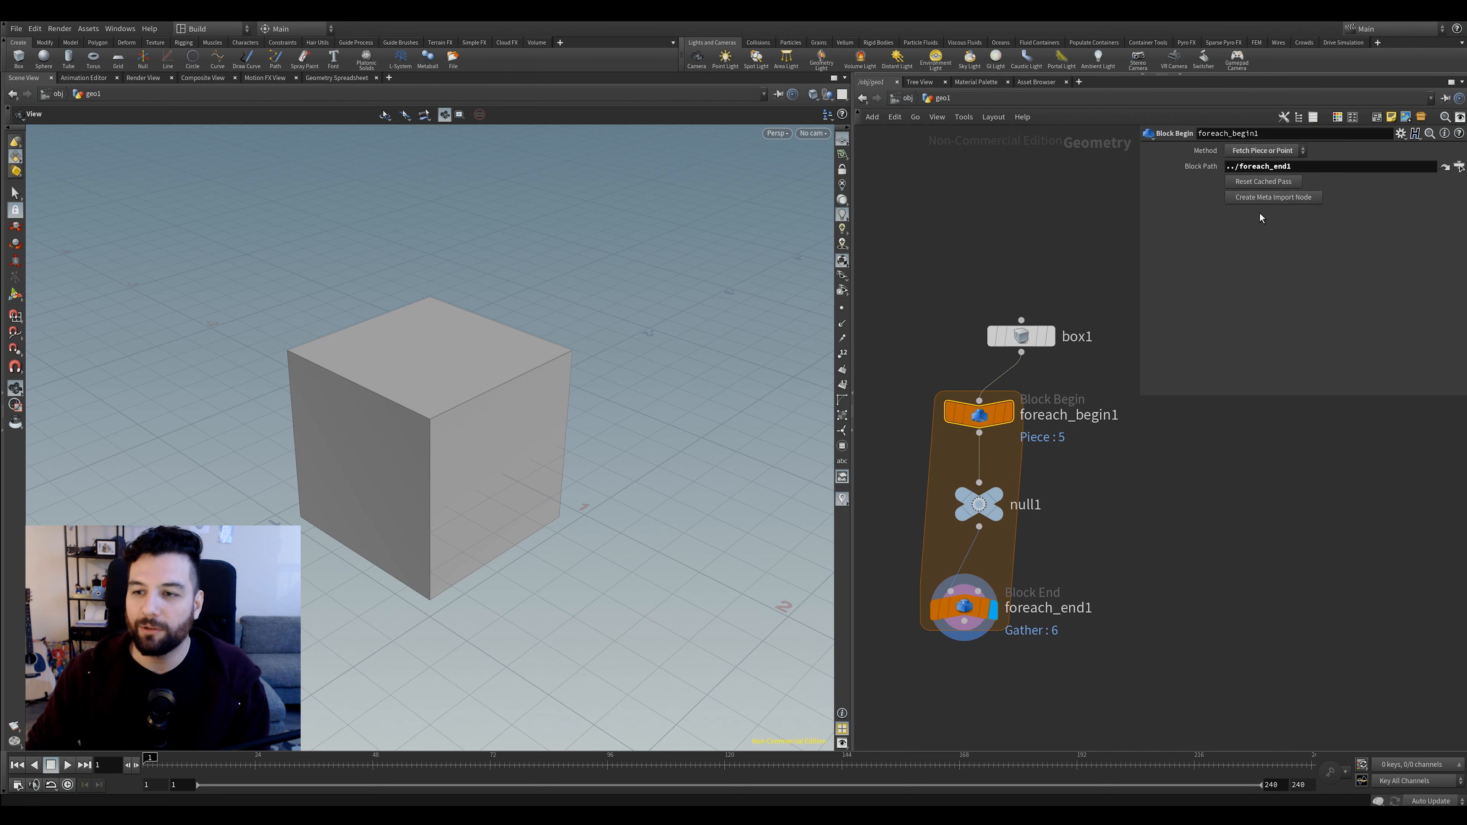
left_click(1283, 197)
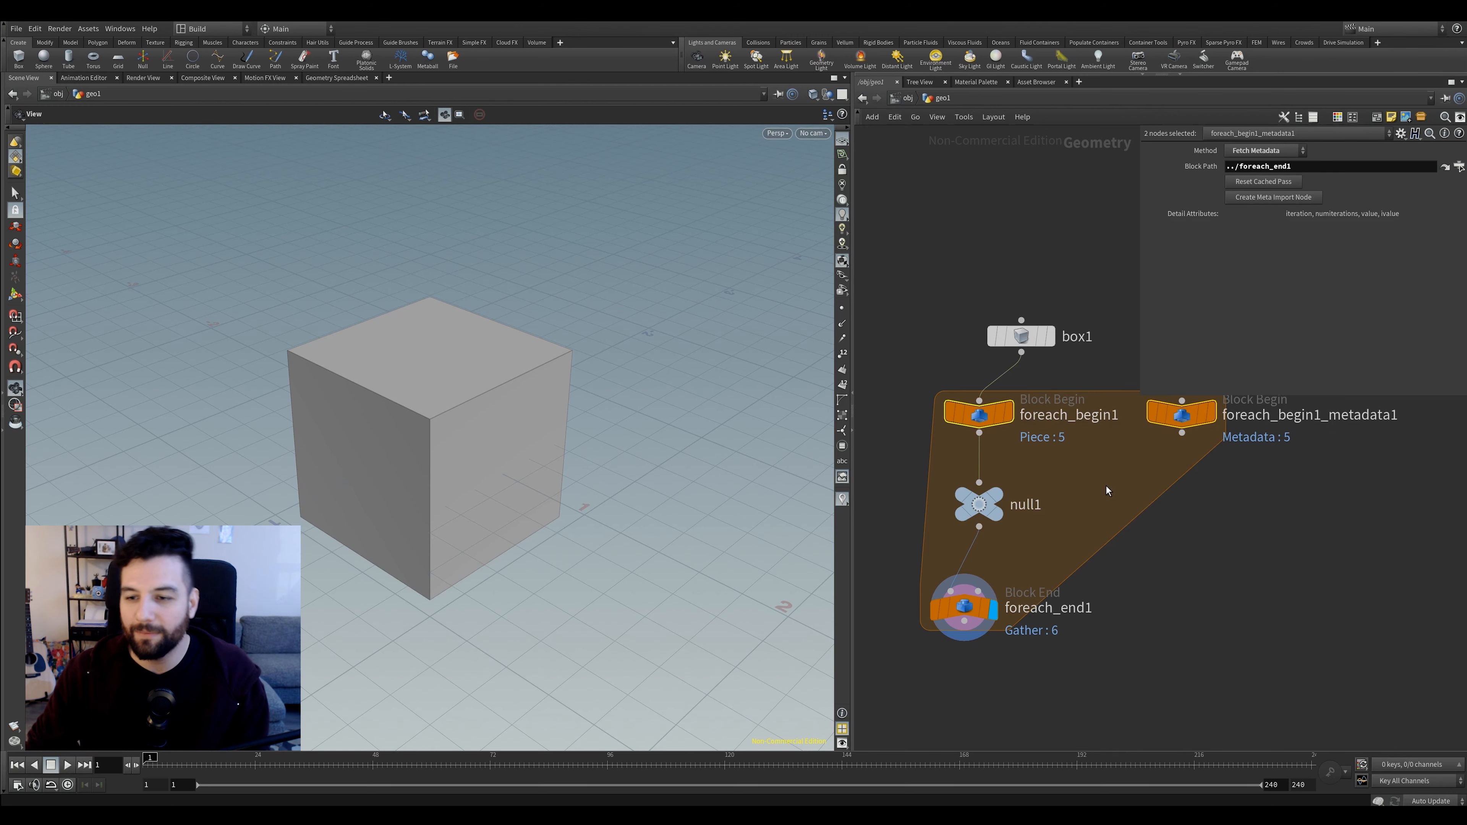
key("Delete")
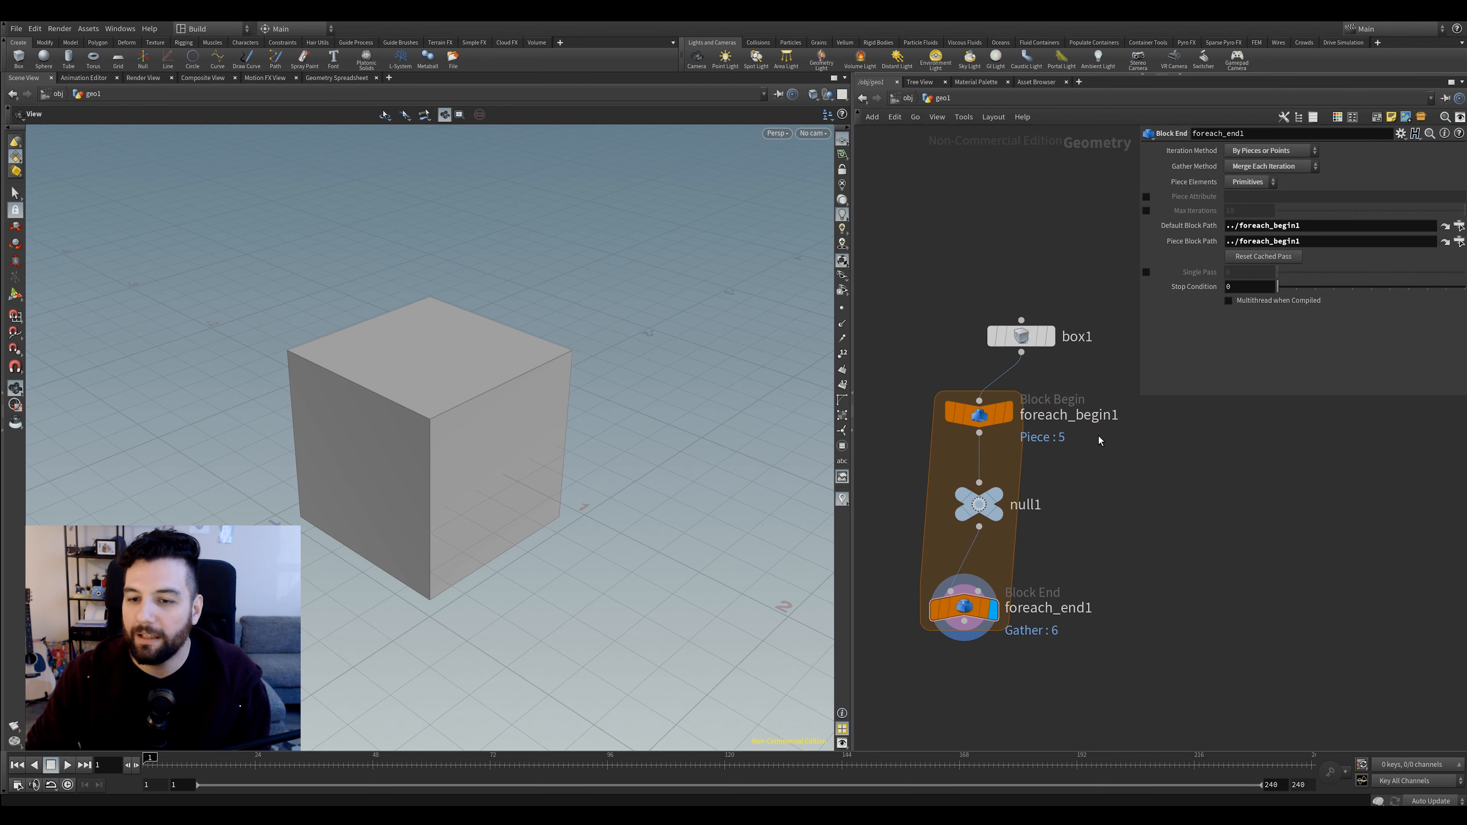
Examine the Method options available on foreach_begin1
left_click(997, 414)
left_click(1270, 153)
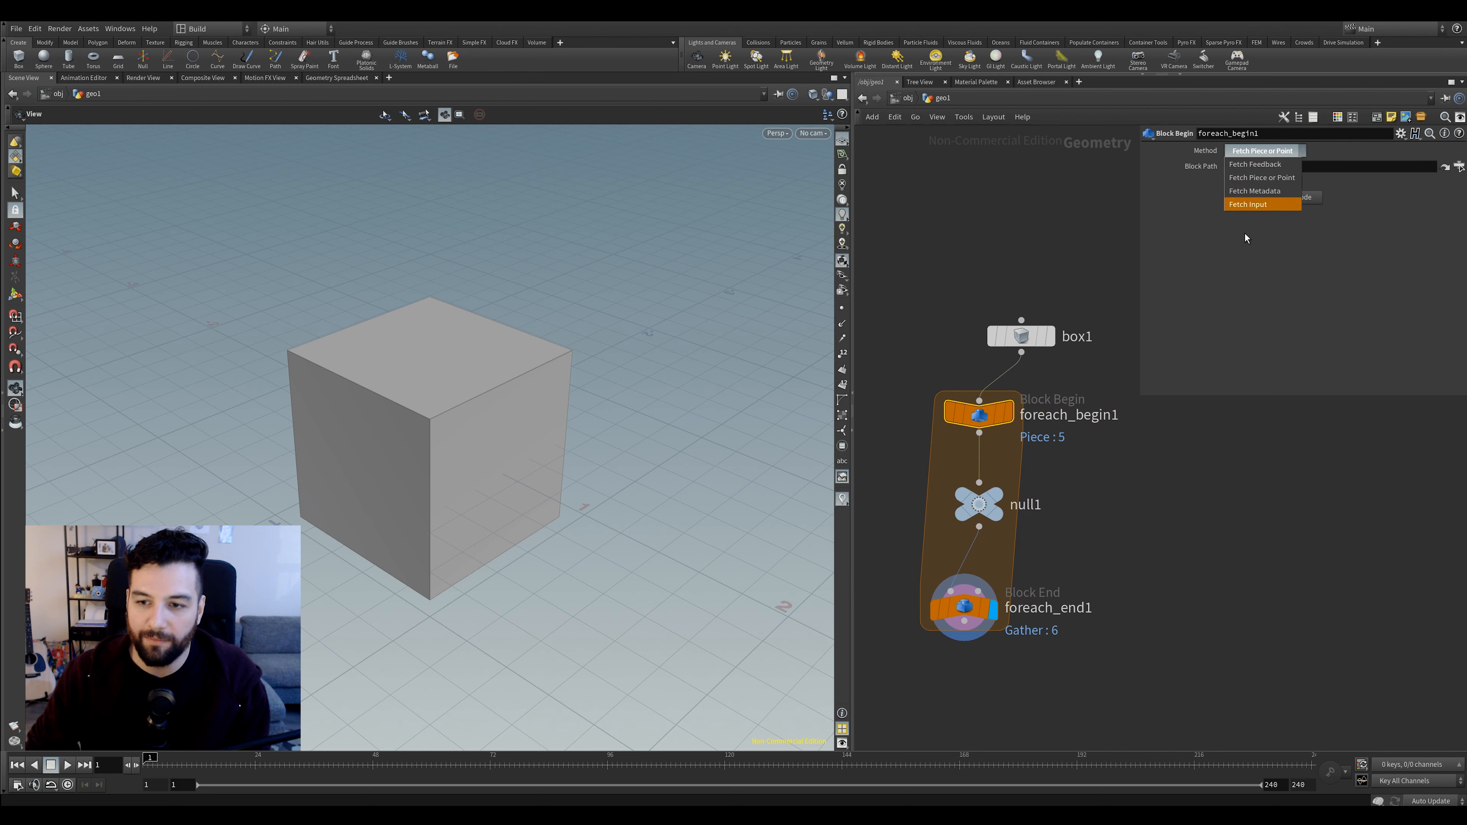
left_click(1388, 335)
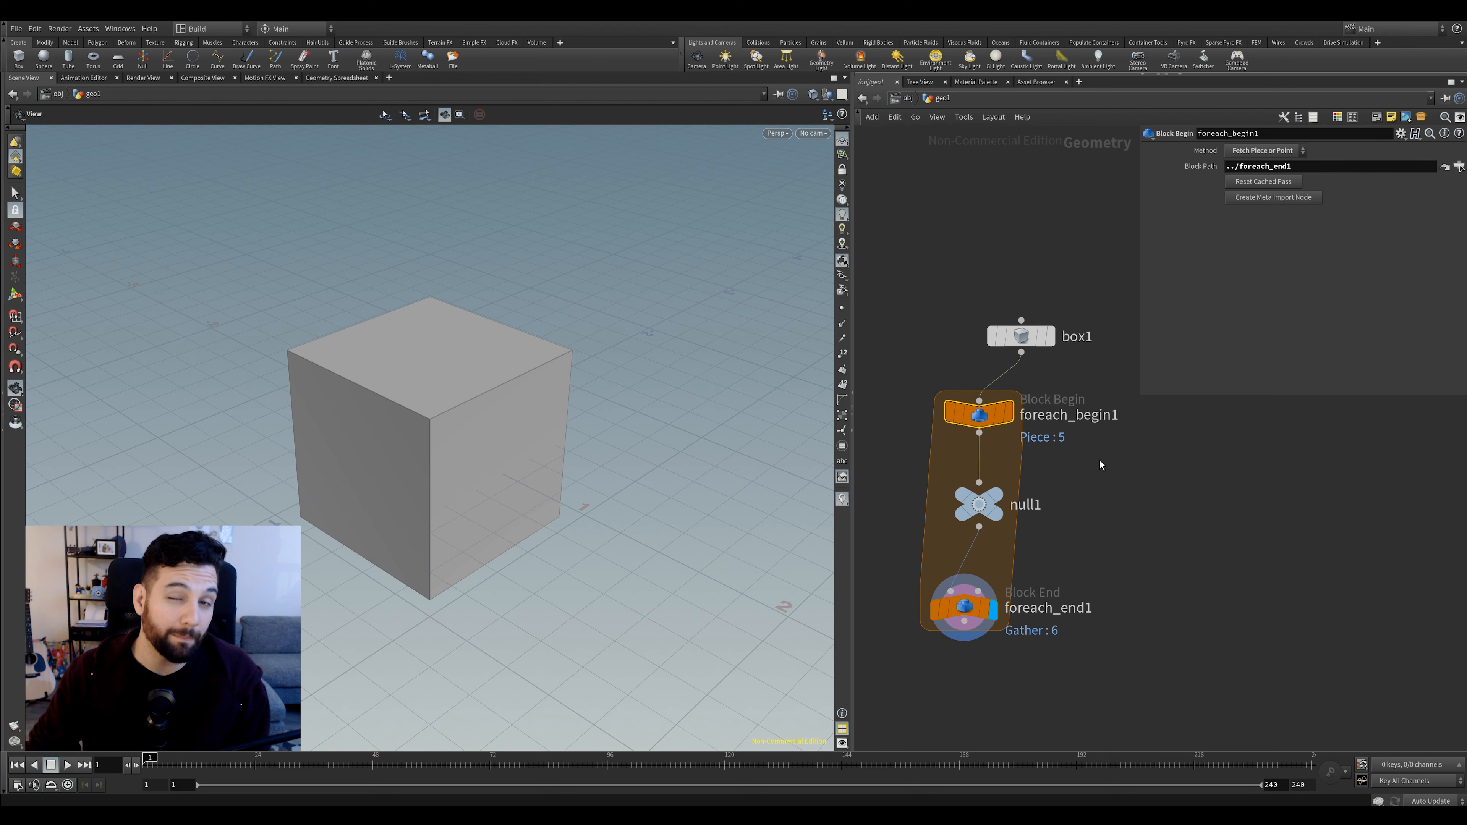
Move box1 to sit above foreach_begin1 and shrink the parameter overlay
middle_click_drag(1099, 460, 1106, 490)
left_click_drag(1017, 370, 984, 343)
middle_click_drag(1069, 399, 1099, 405)
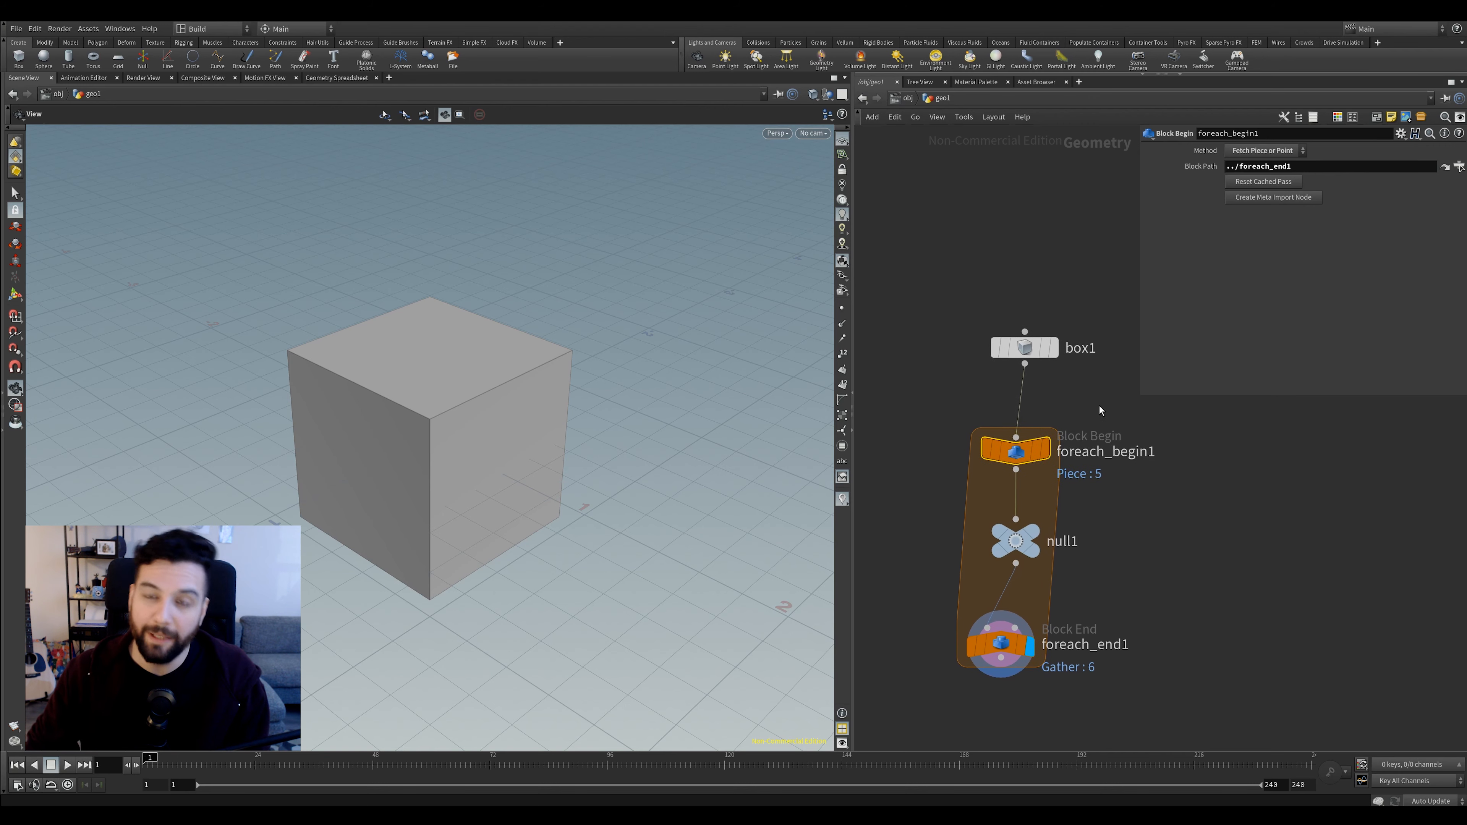
left_click_drag(1141, 395, 1220, 363)
key("Tab")
key("Escape")
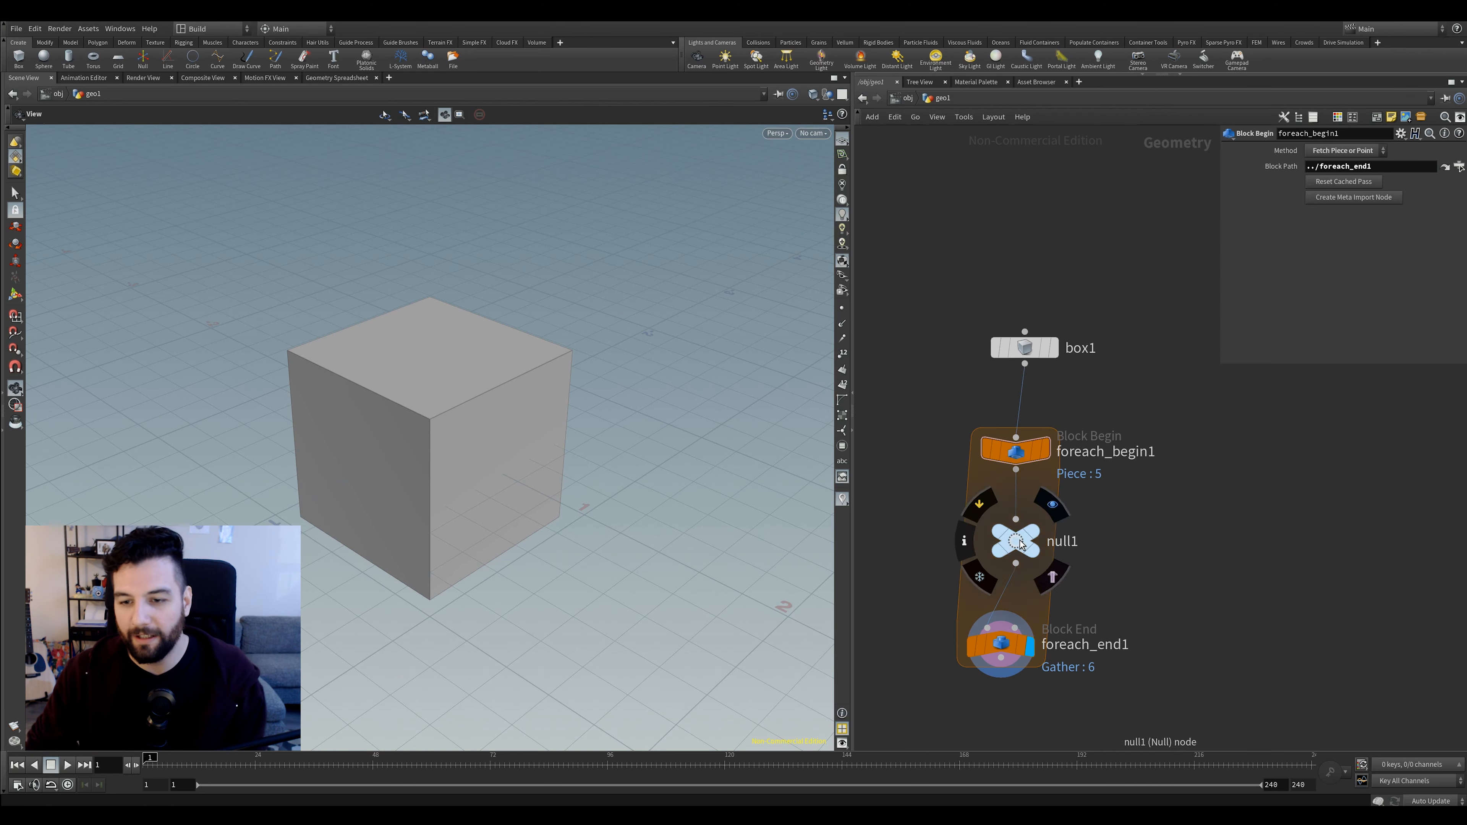
Replace null1 with a Transform node inside the loop and wire a second Transform to box1 beside the loop
left_click(1015, 540)
key("Delete")
key("Tab")
mouse_move(1077, 367)
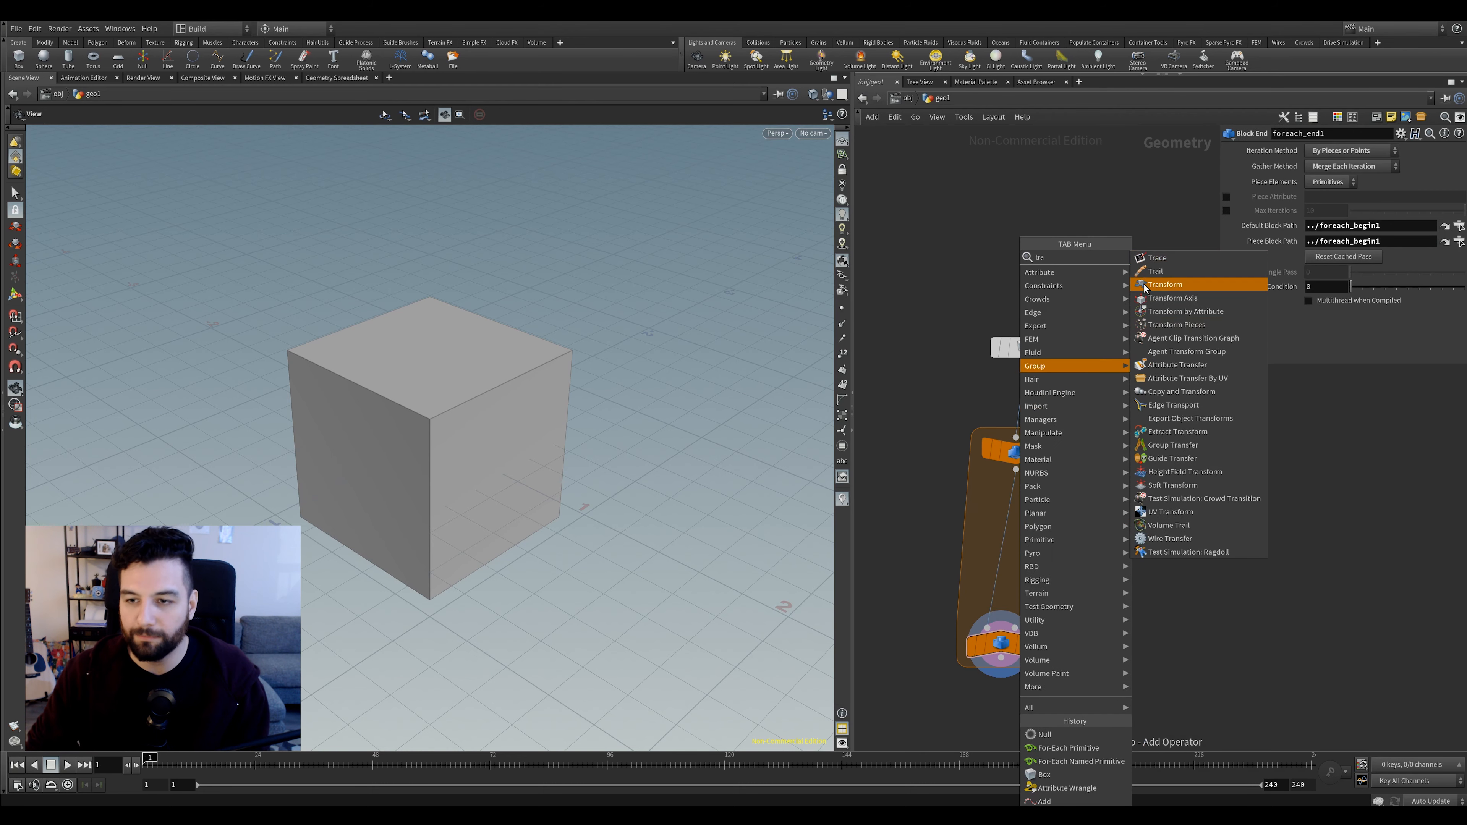
left_click(1145, 285)
left_click(1000, 519)
left_click_drag(1000, 520, 1024, 363)
left_click_drag(1212, 502, 1220, 493)
Set the Uniform Scale of transform1 inside the loop to 0.68
left_click_drag(1121, 493, 982, 561)
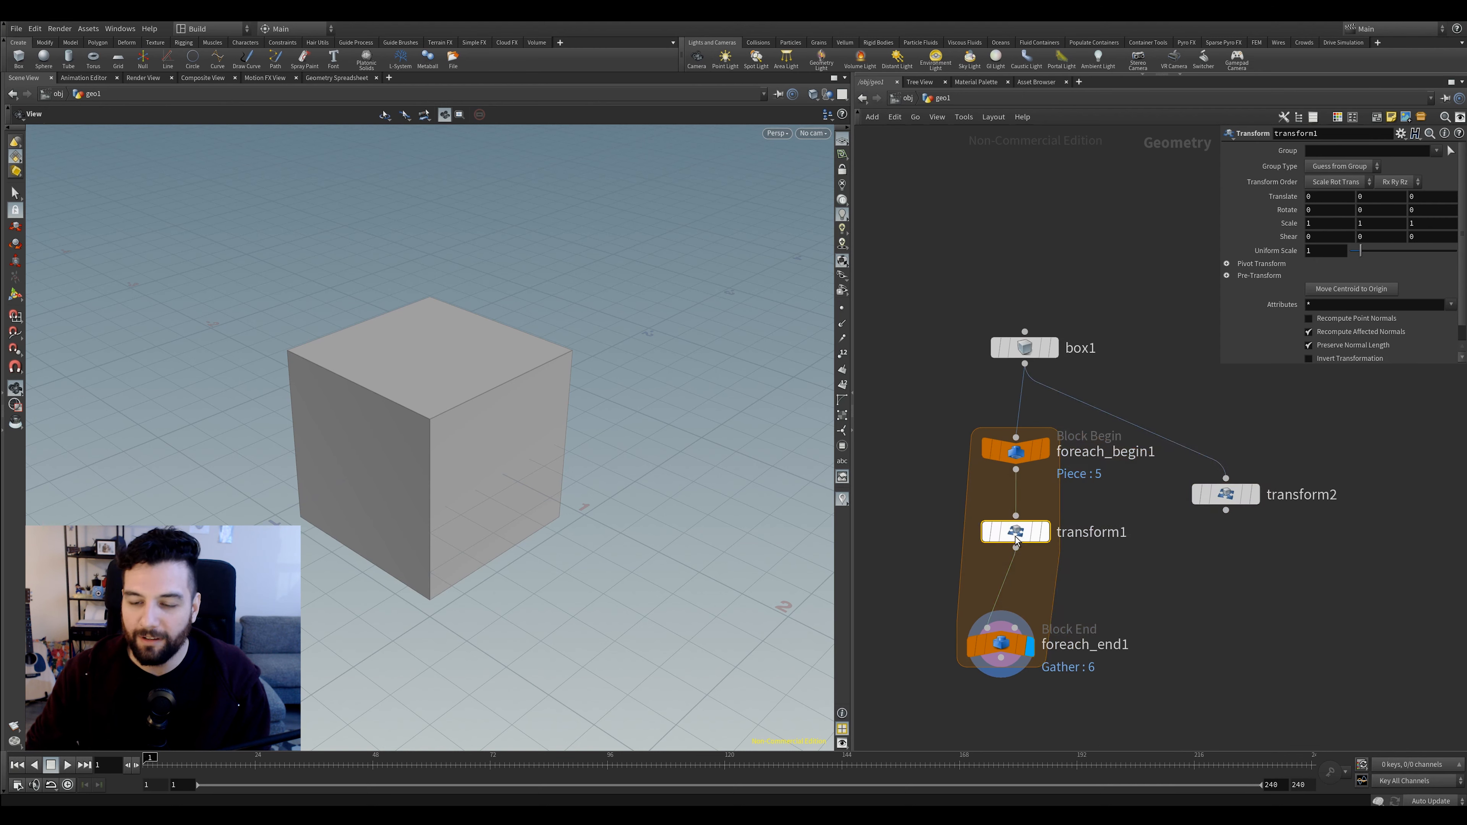
left_click_drag(1358, 256, 1357, 252)
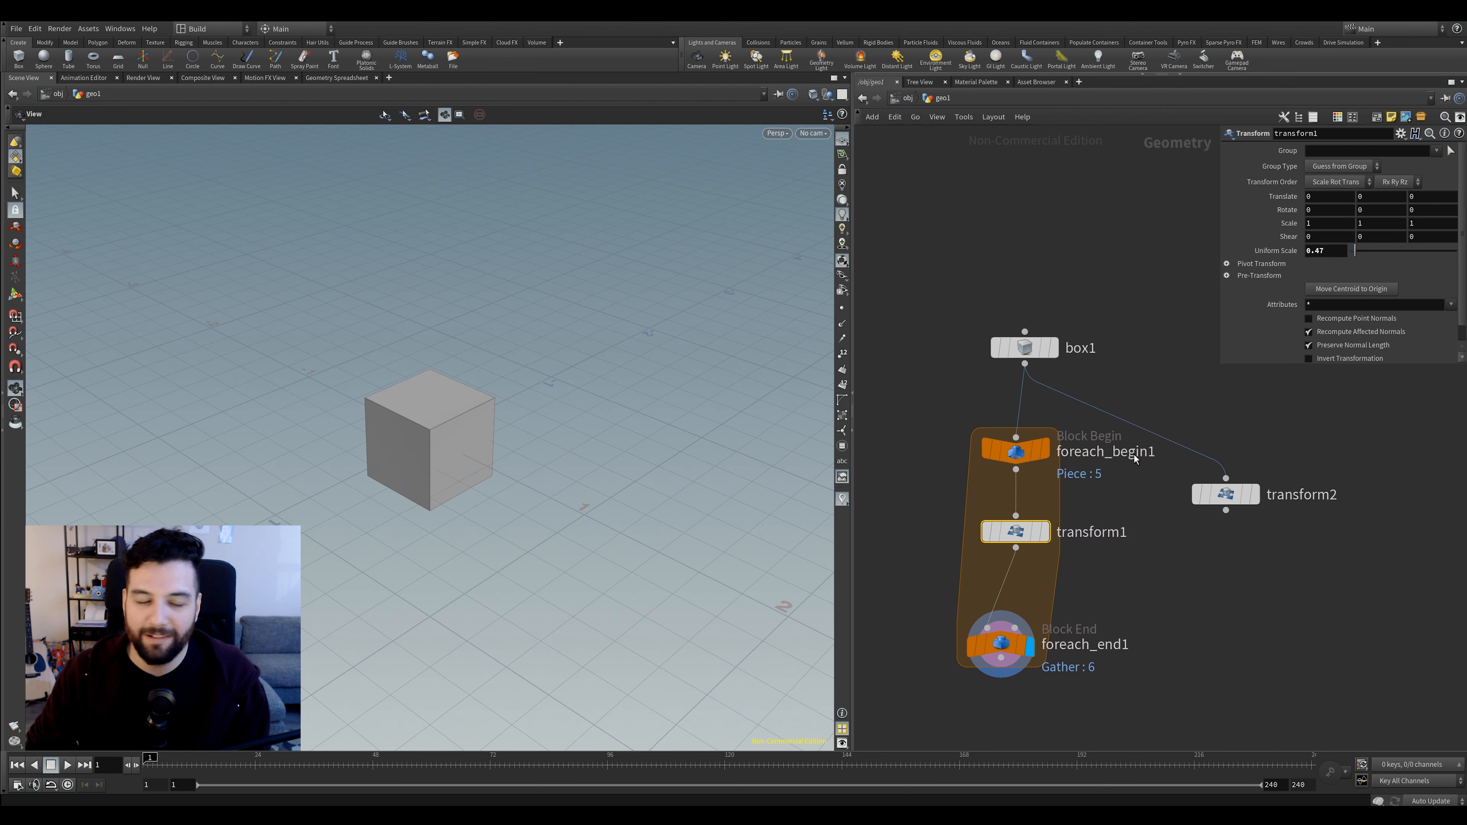
scroll(508, 380, "up", 2)
left_click_drag(1352, 257, 1358, 253)
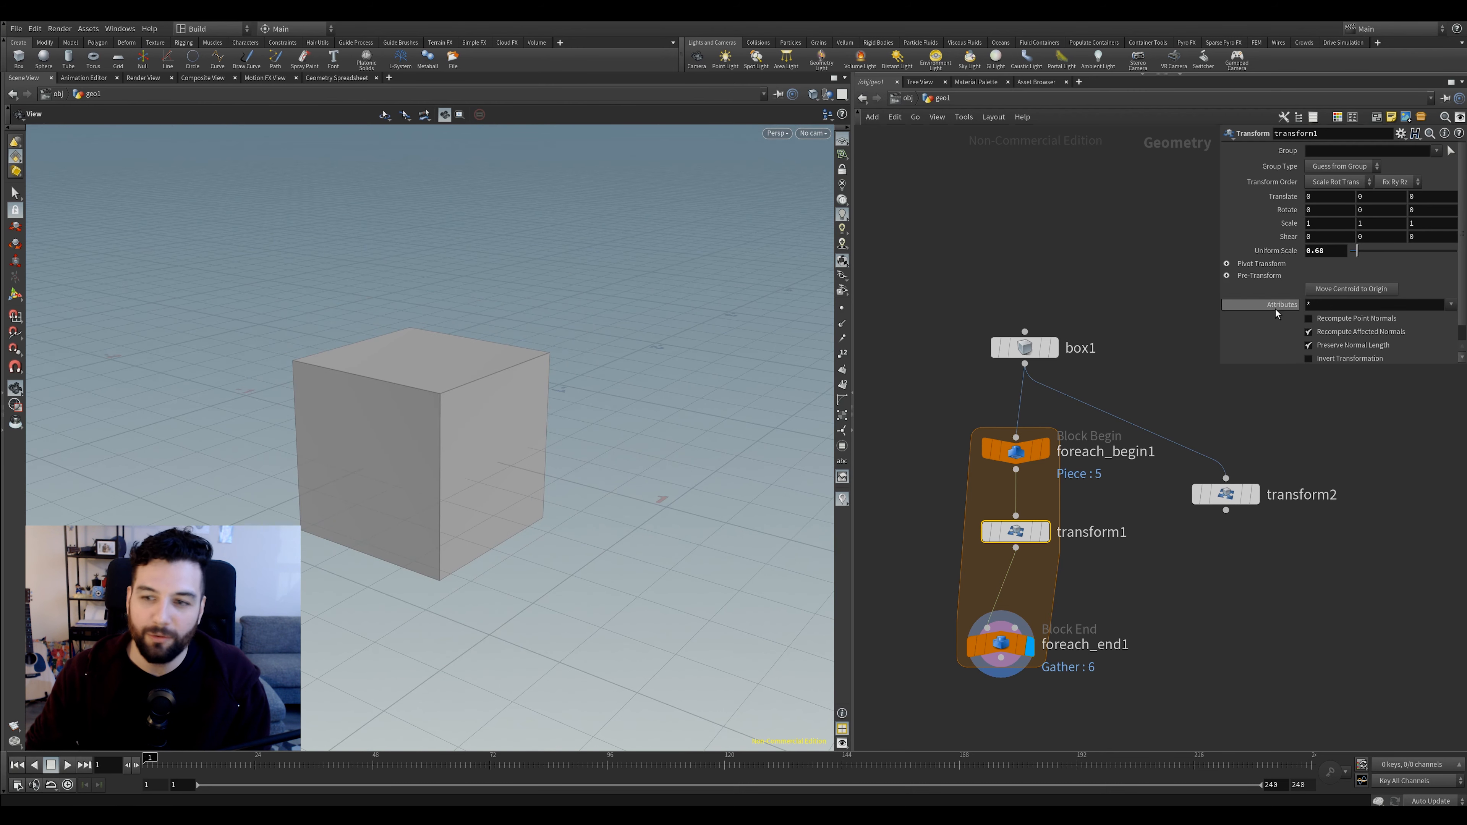
middle_click_drag(1106, 453, 1103, 433)
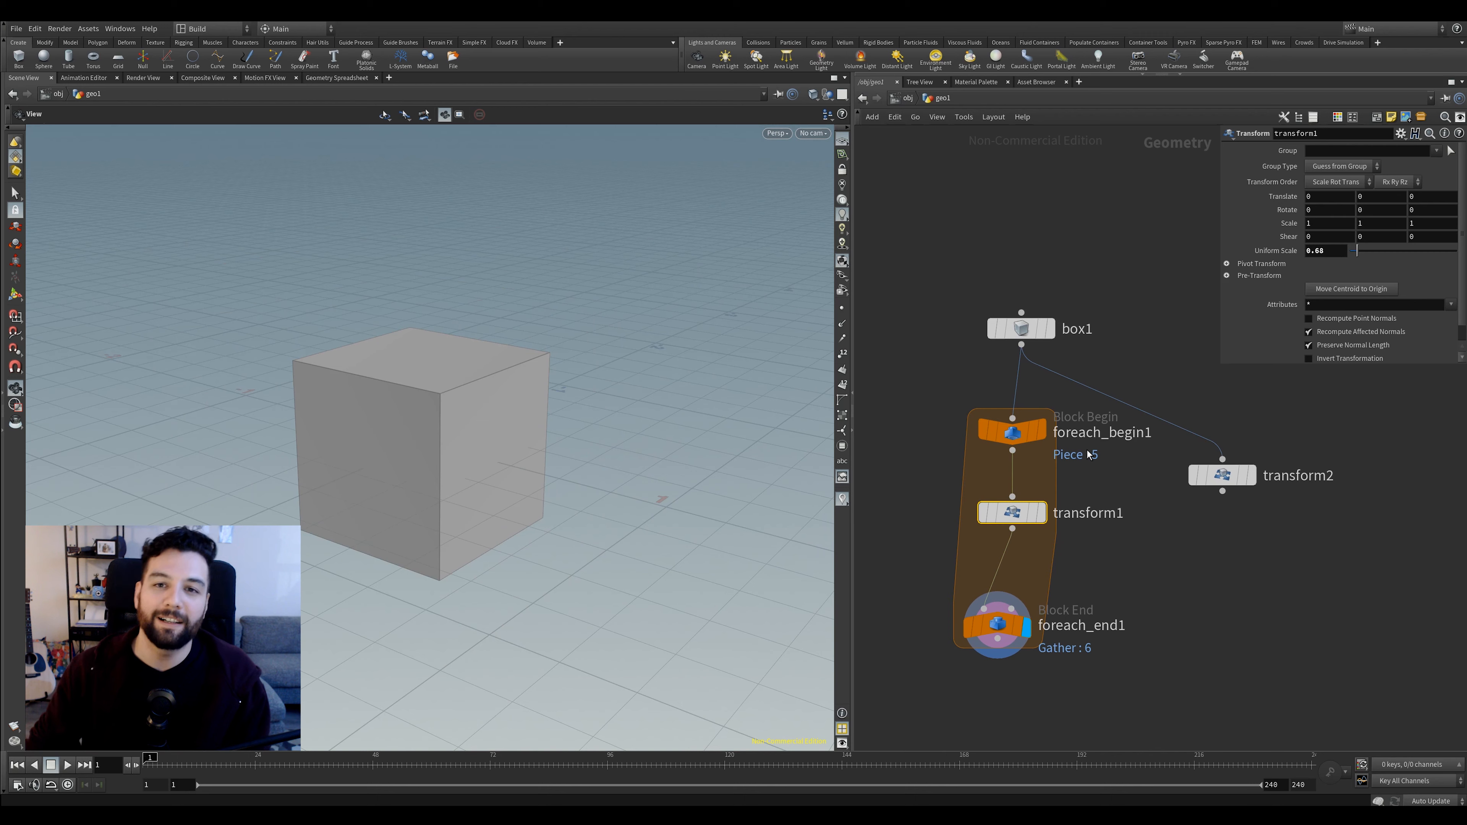
middle_click_drag(1090, 488, 1088, 461)
mouse_move(1025, 406)
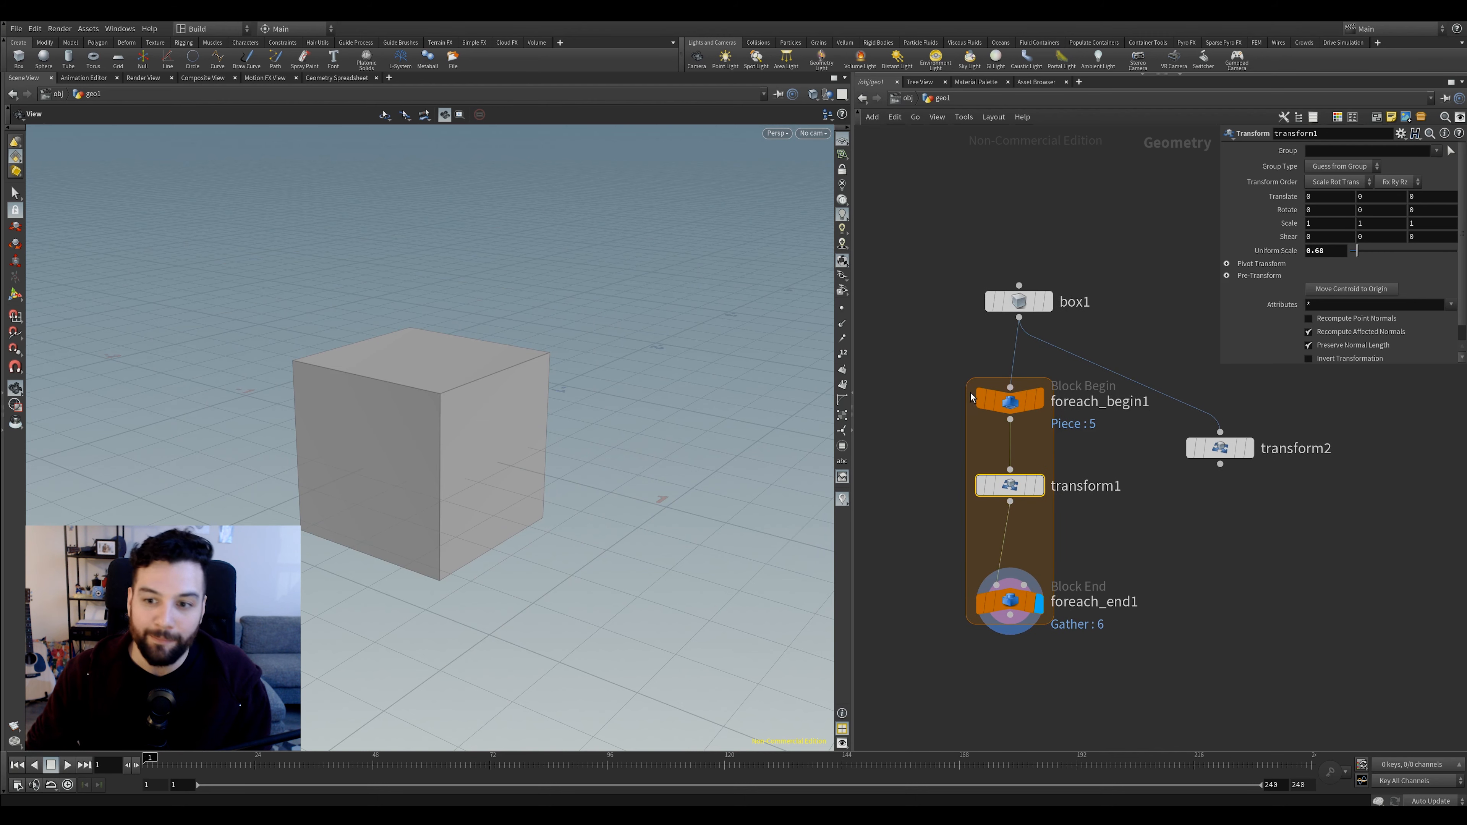
Expand transform1's Pivot Transform settings and try a larger Uniform Scale, undoing the scale change
left_click(1227, 264)
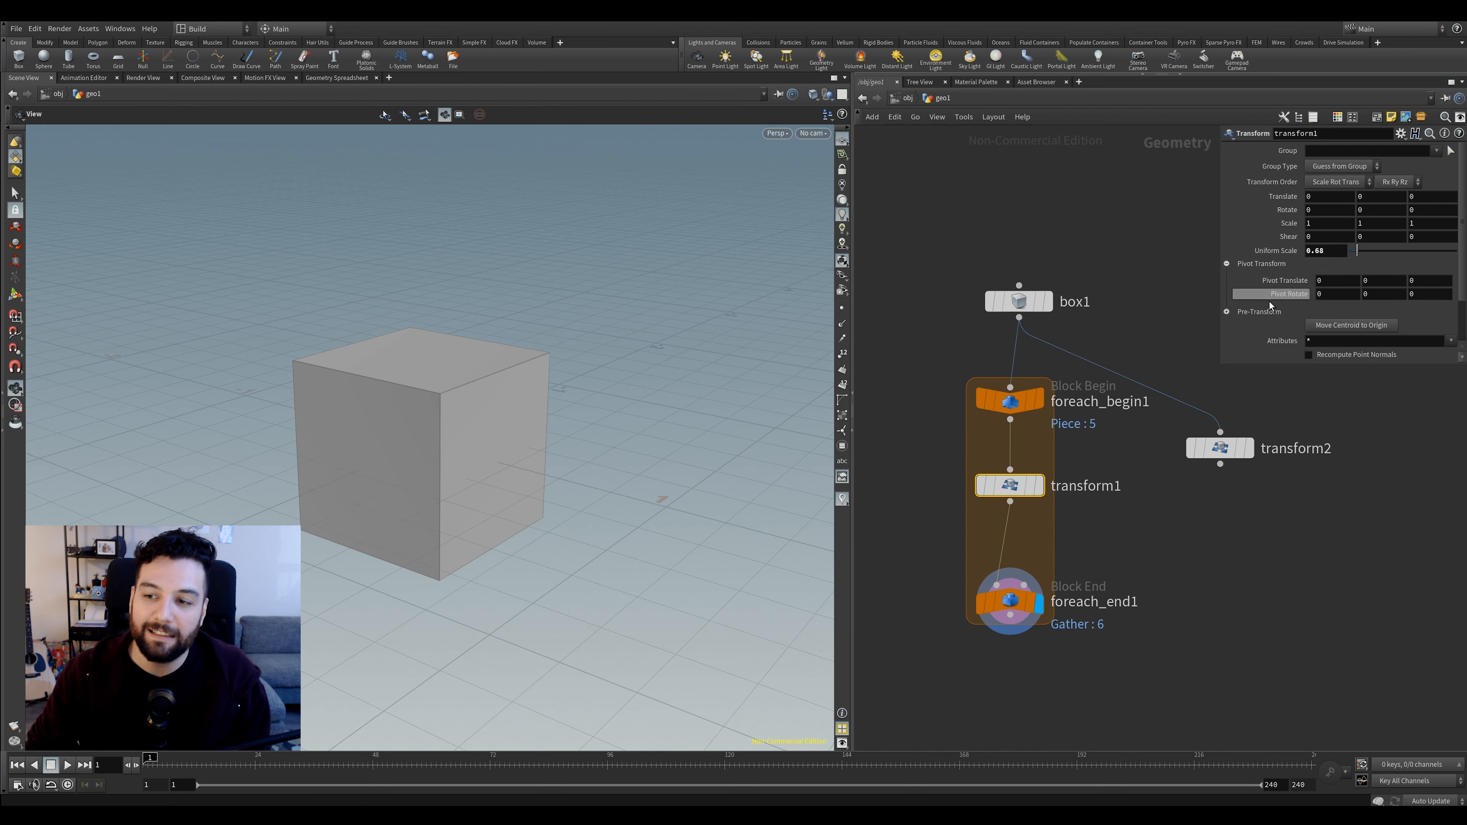
left_click_drag(1325, 281, 1303, 293)
left_click_drag(573, 455, 598, 455)
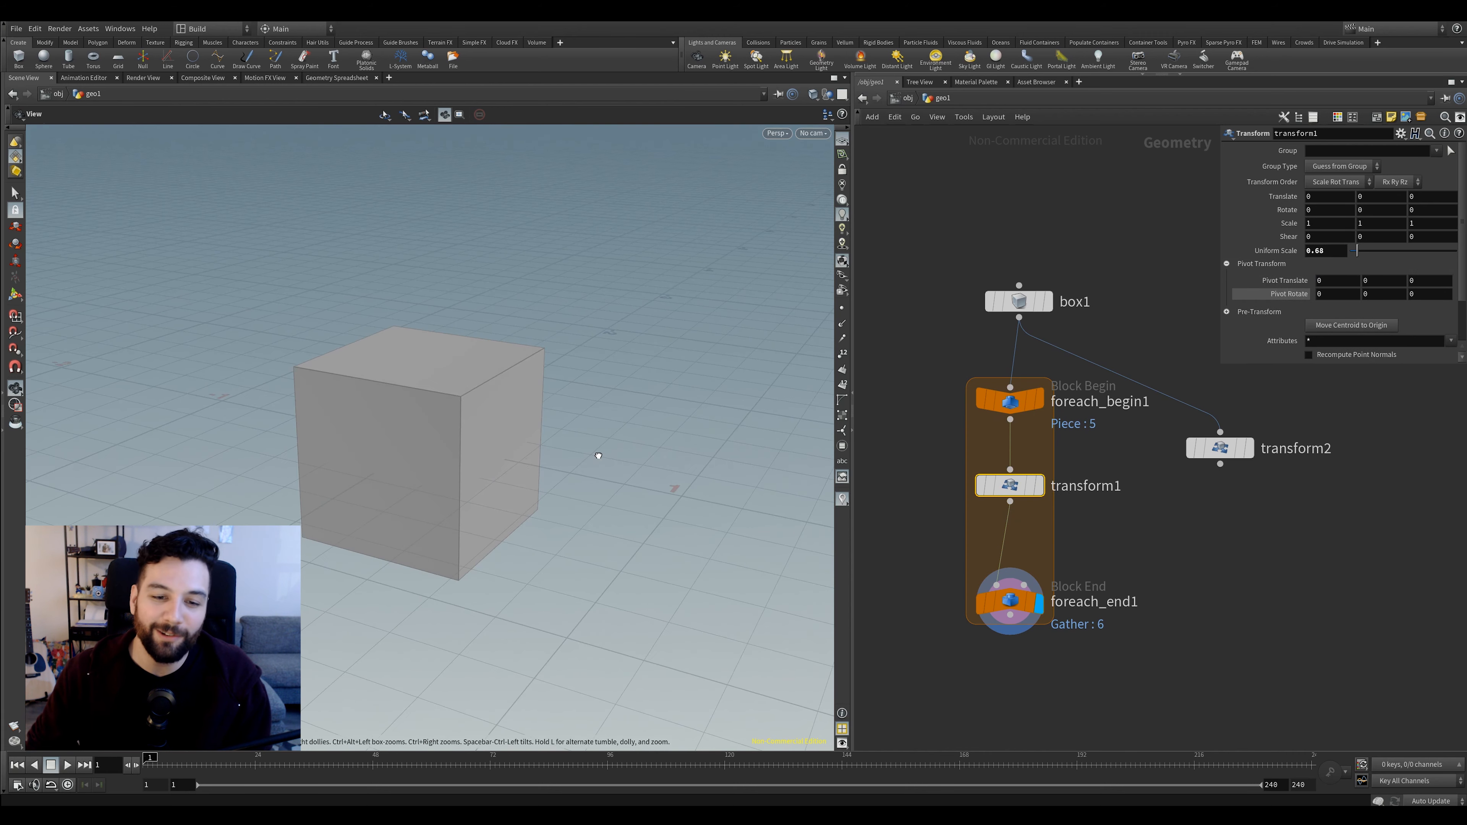
left_click_drag(1356, 251, 1372, 252)
key("ctrl+z")
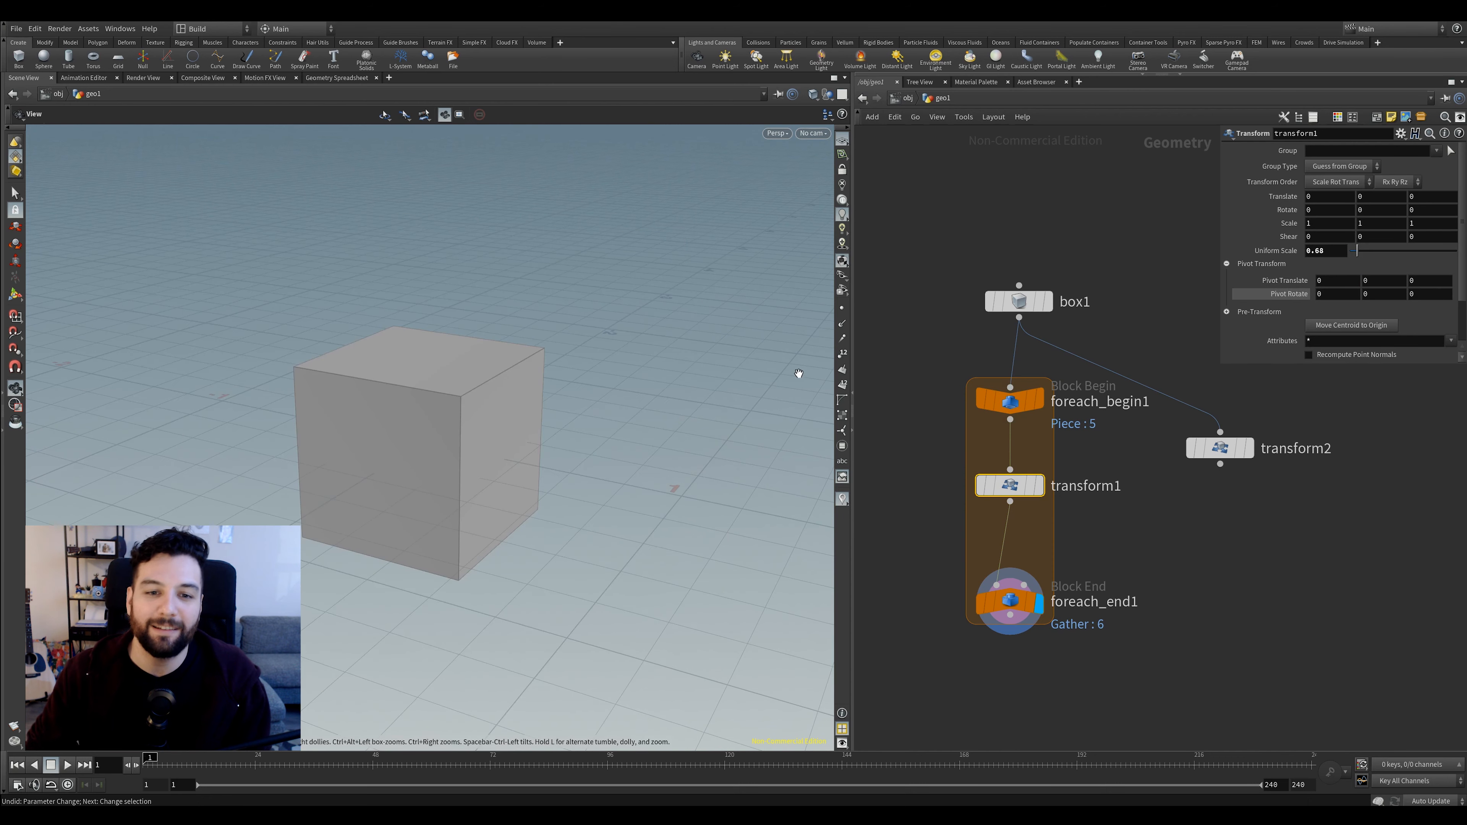
left_click_drag(514, 404, 490, 404)
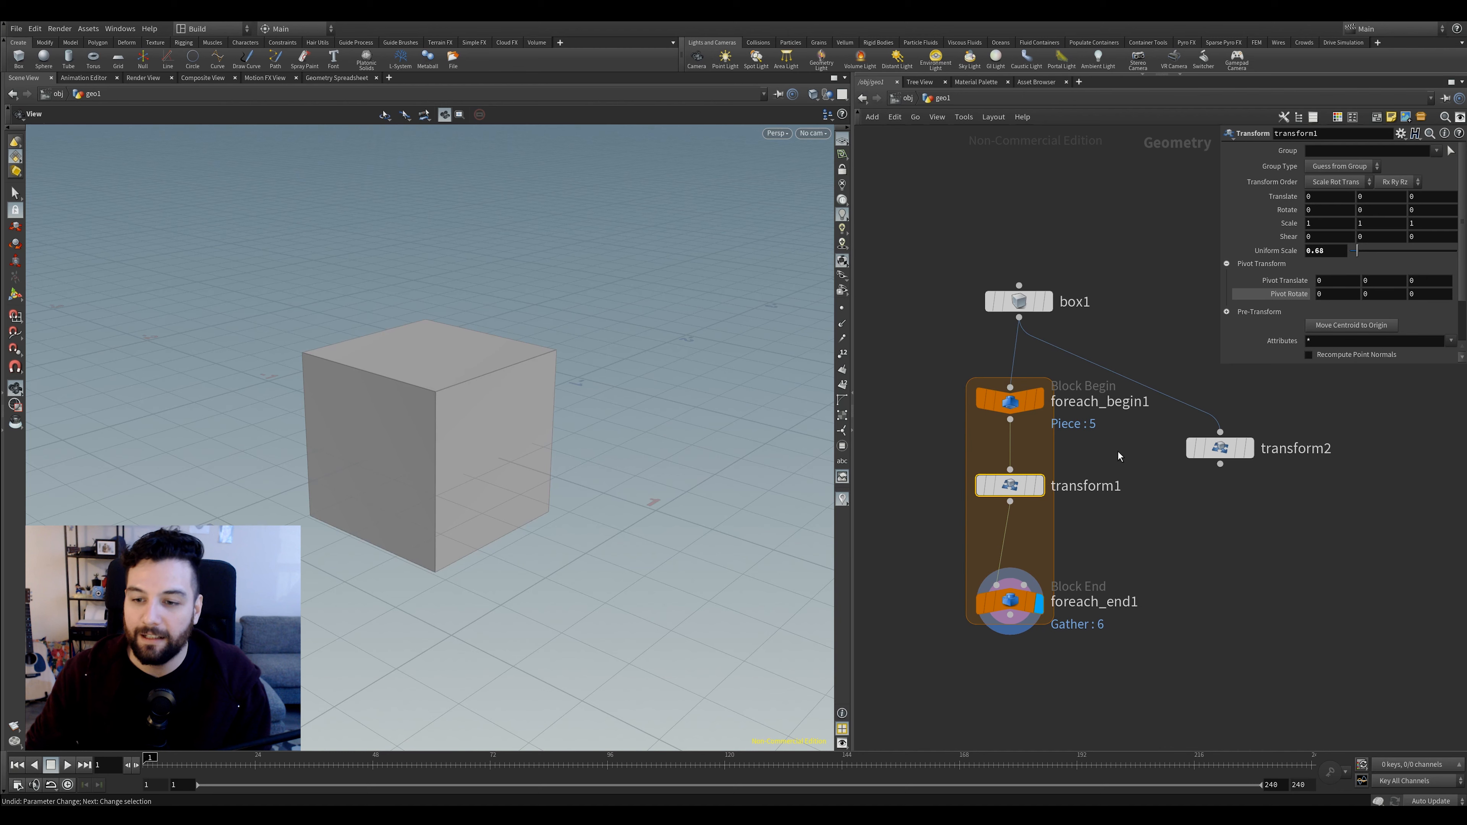
Apply the centerPivot preset to transform1 and set its Uniform Scale to 0.68
left_click(1400, 133)
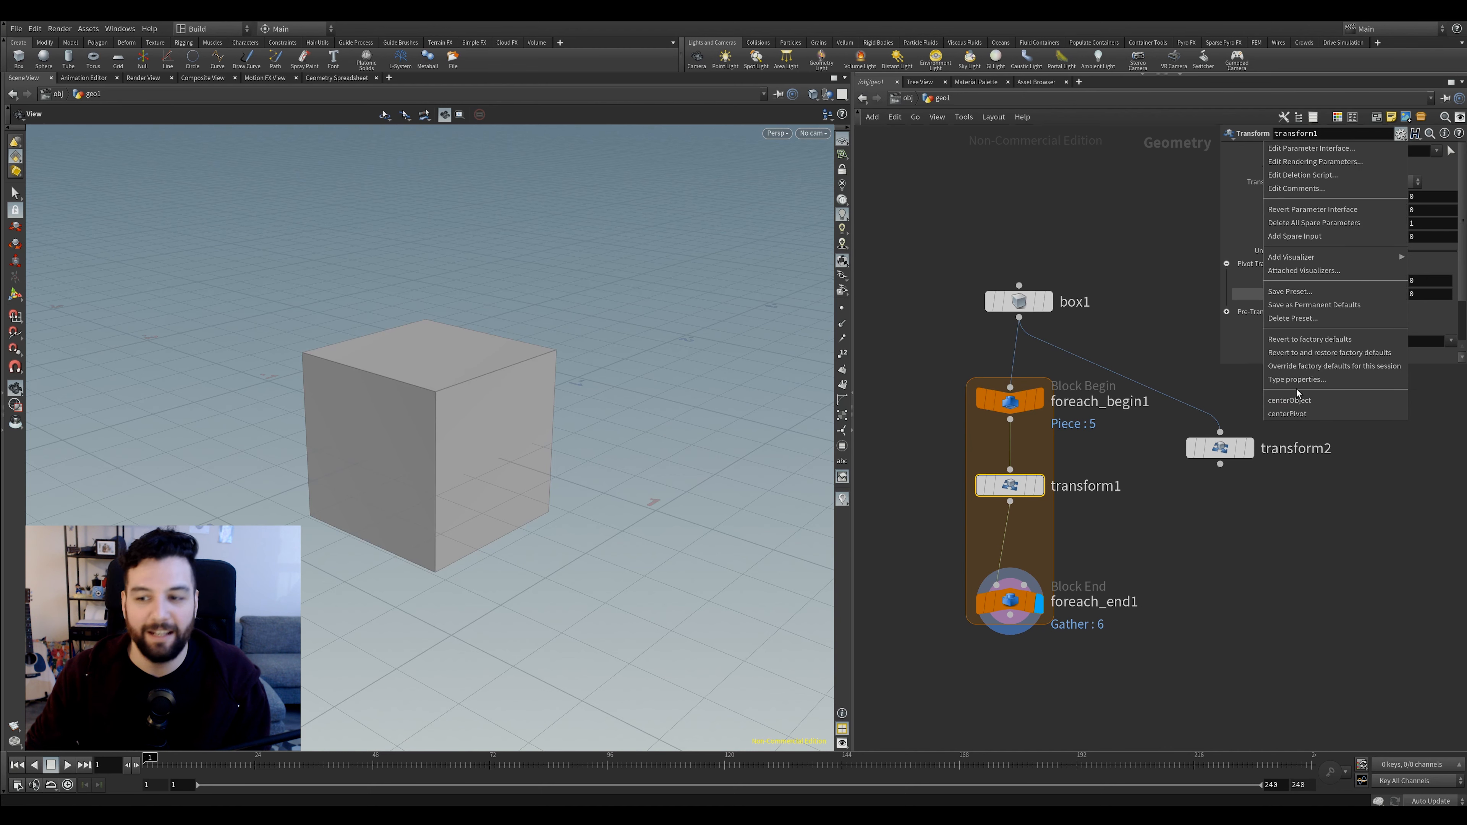
left_click(1302, 415)
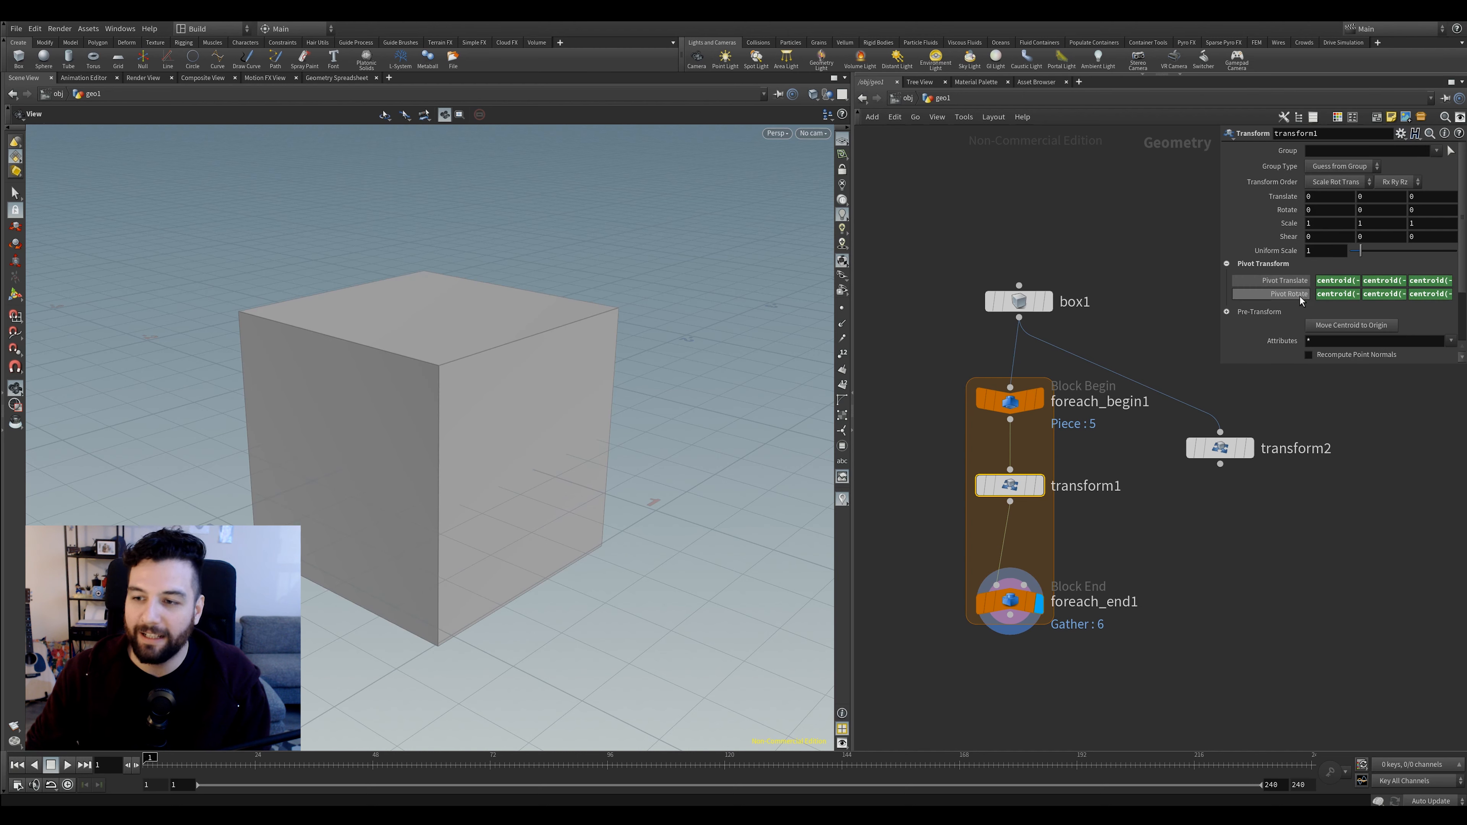
left_click_drag(1359, 251, 1359, 255)
Delete transform2 beside the loop and move transform1 slightly up between foreach_begin1 and foreach_end1
left_click(1220, 448)
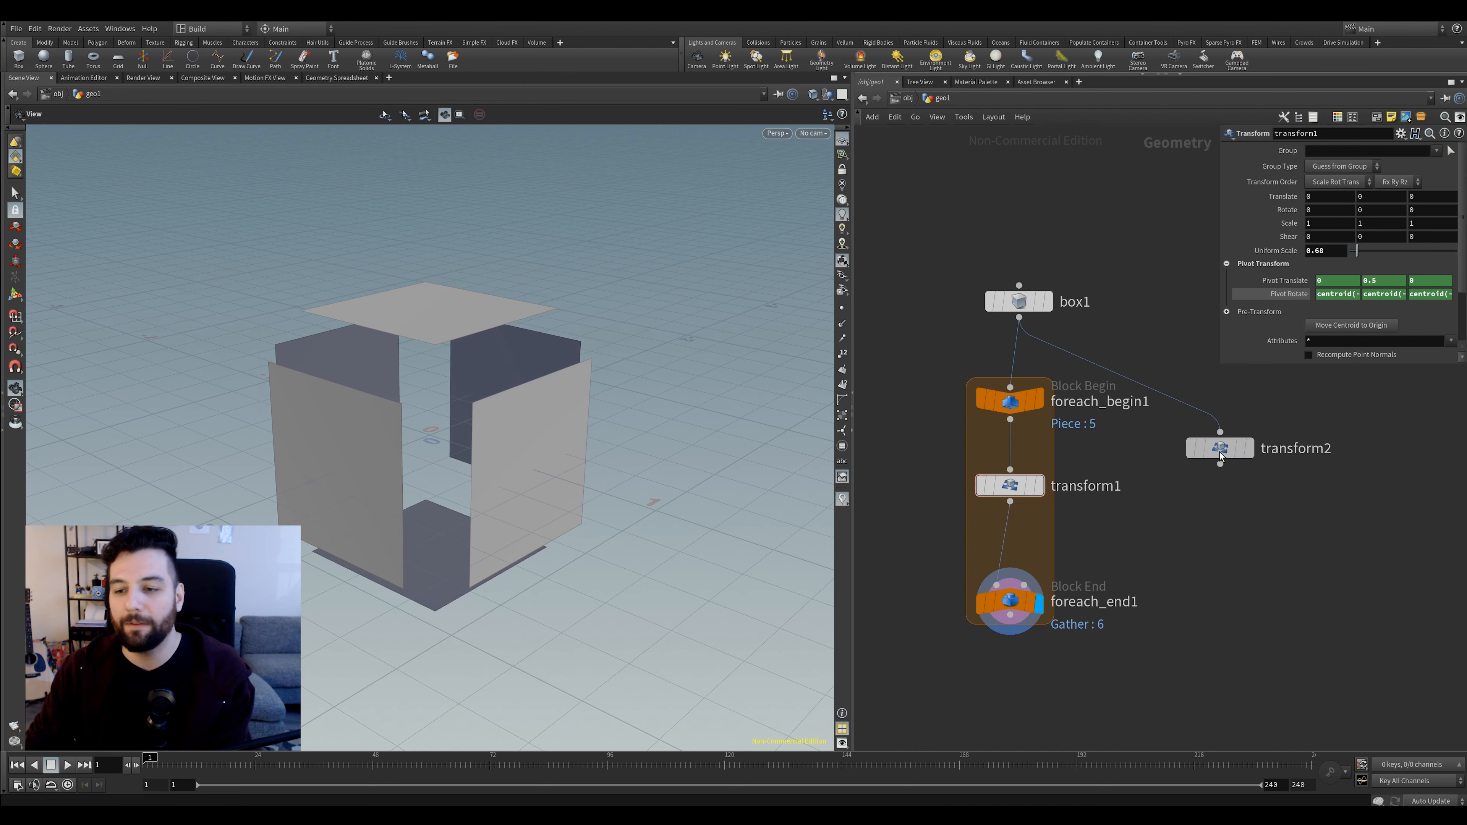
key("Delete")
key("ctrl+z")
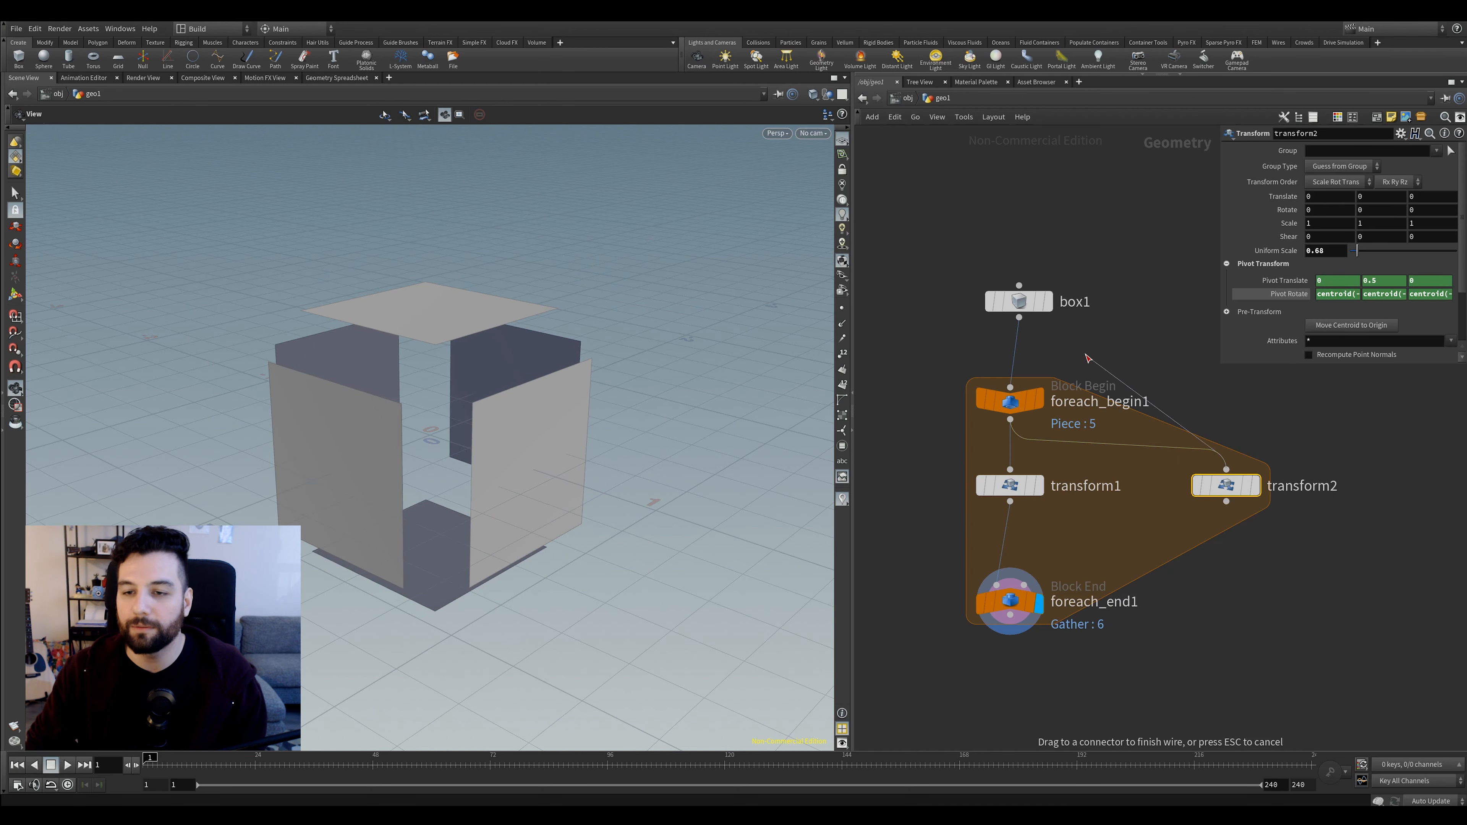
left_click_drag(1088, 361, 1019, 318)
left_click(1256, 486)
left_click_drag(1355, 257, 1365, 252)
key("Delete")
left_click(1013, 487)
left_click(1037, 607)
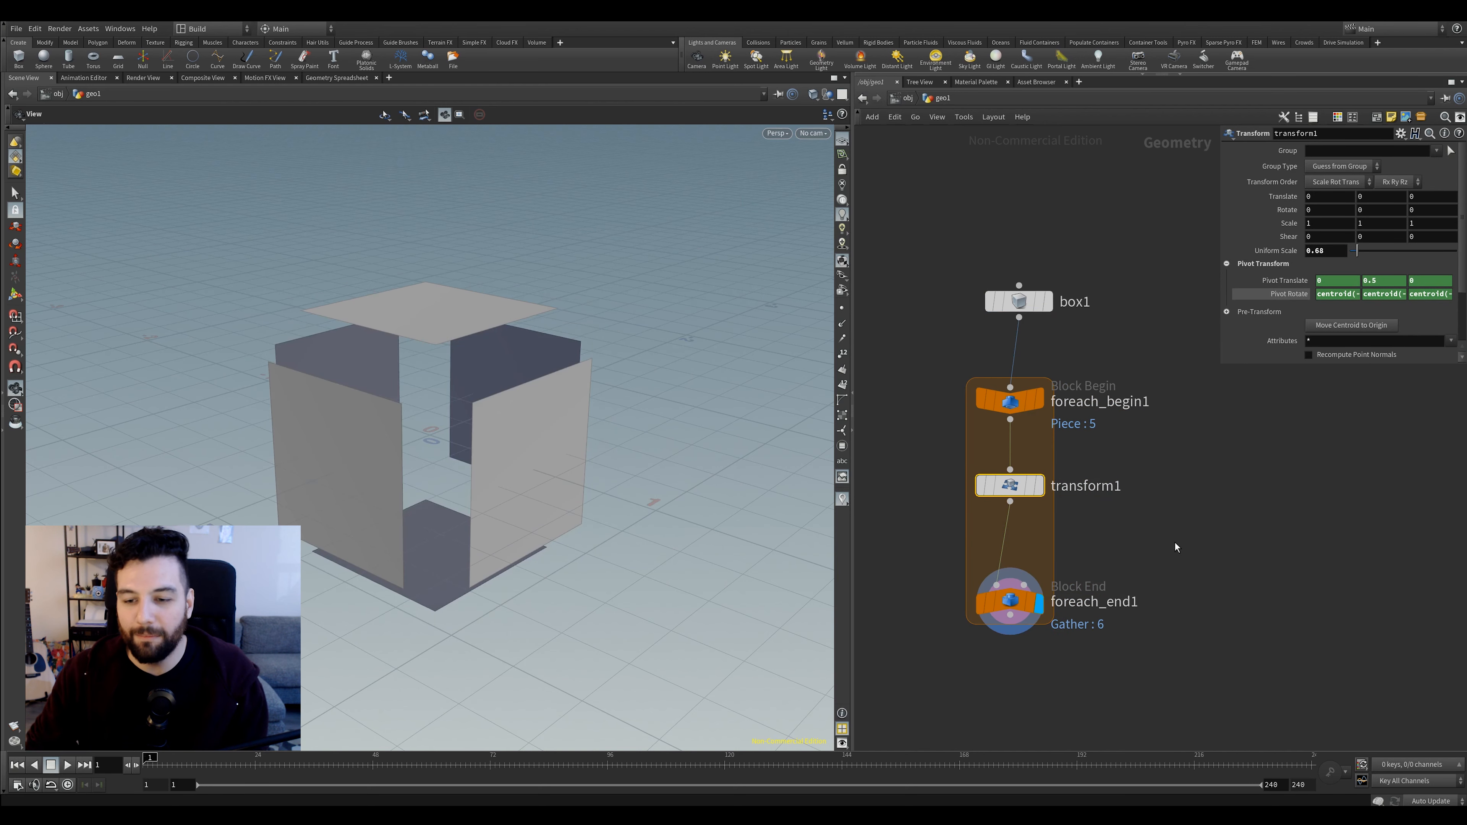
left_click_drag(1037, 487, 1037, 469)
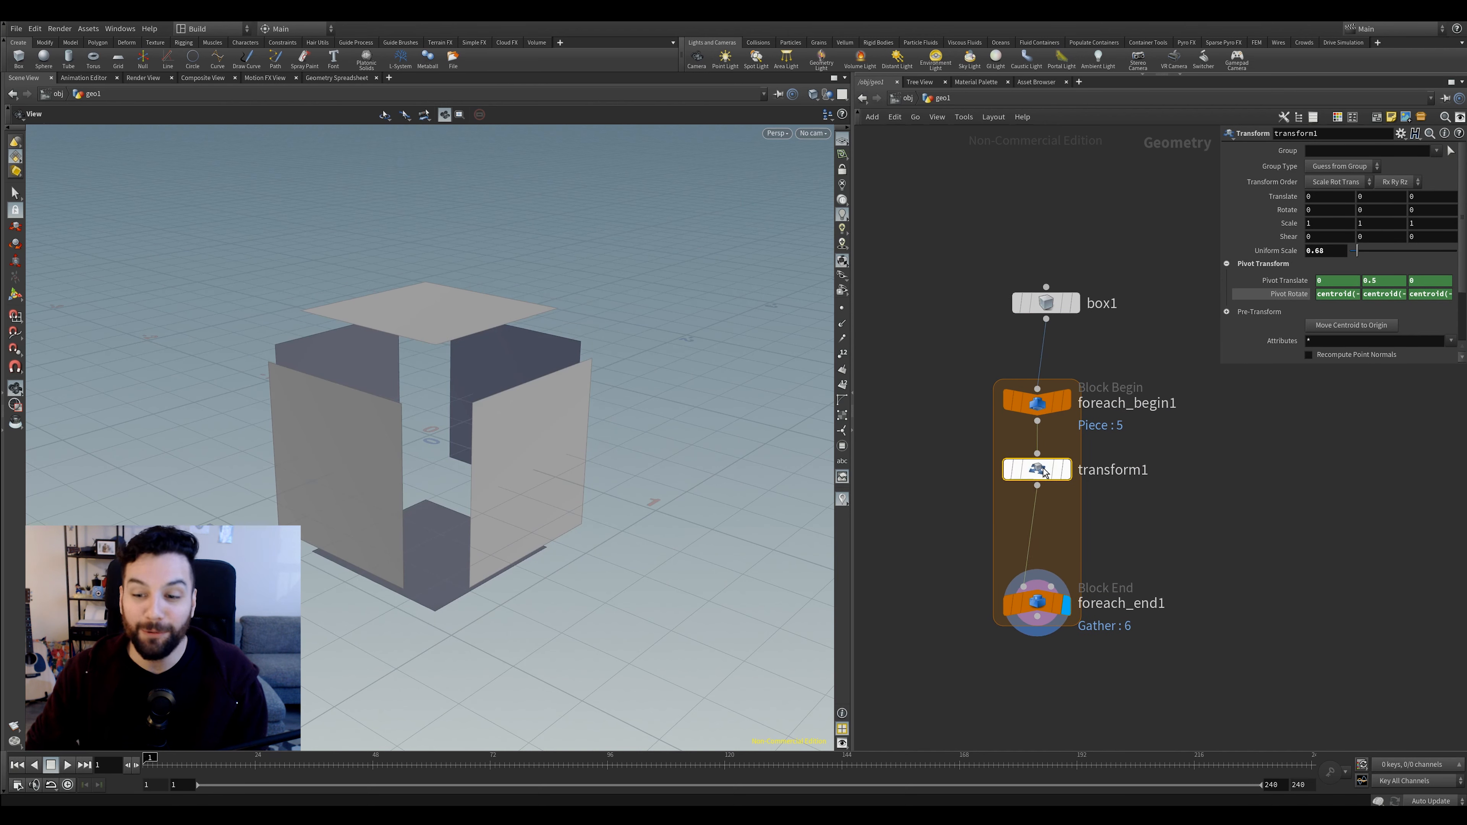
Add a sticky note reading "DONT DO IT", shrink it to fit the text and place it beside foreach_begin1, opposite the node labels
left_click(1390, 117)
type("DONT DO IT")
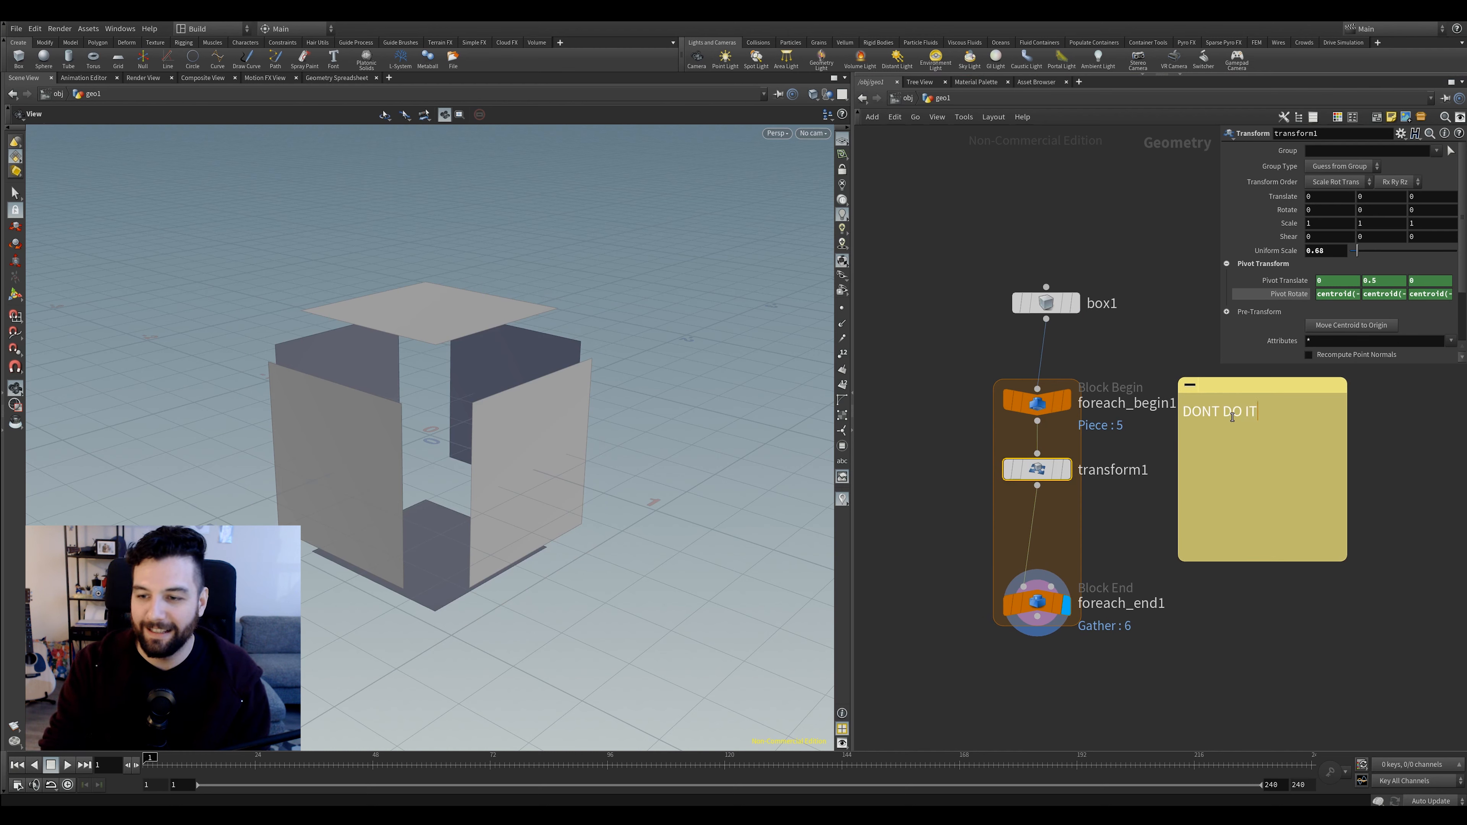
left_click_drag(1348, 558, 1335, 450)
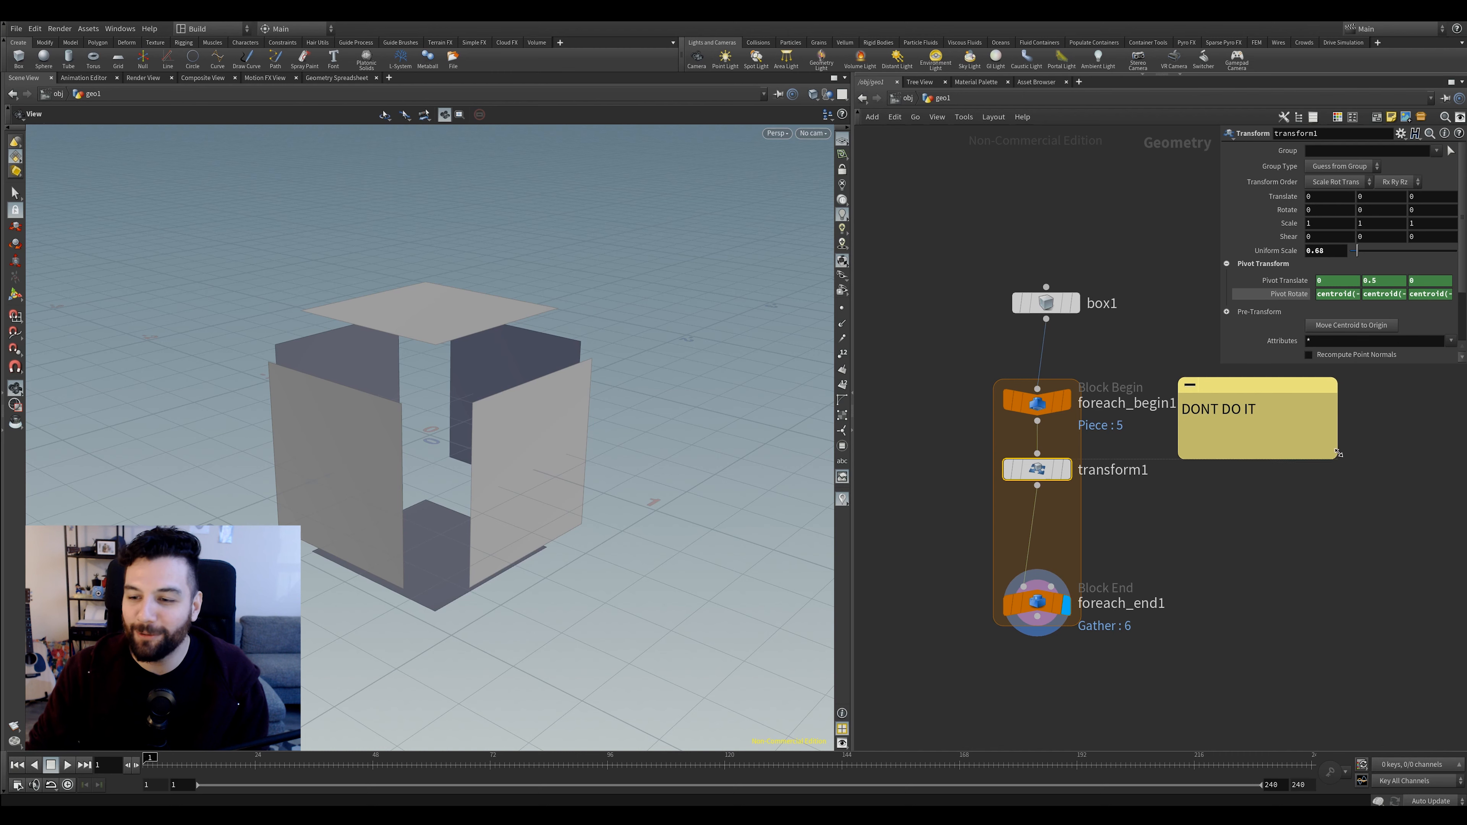
left_click_drag(1283, 395, 1266, 446)
left_click(1193, 515)
left_click_drag(1340, 507, 1290, 497)
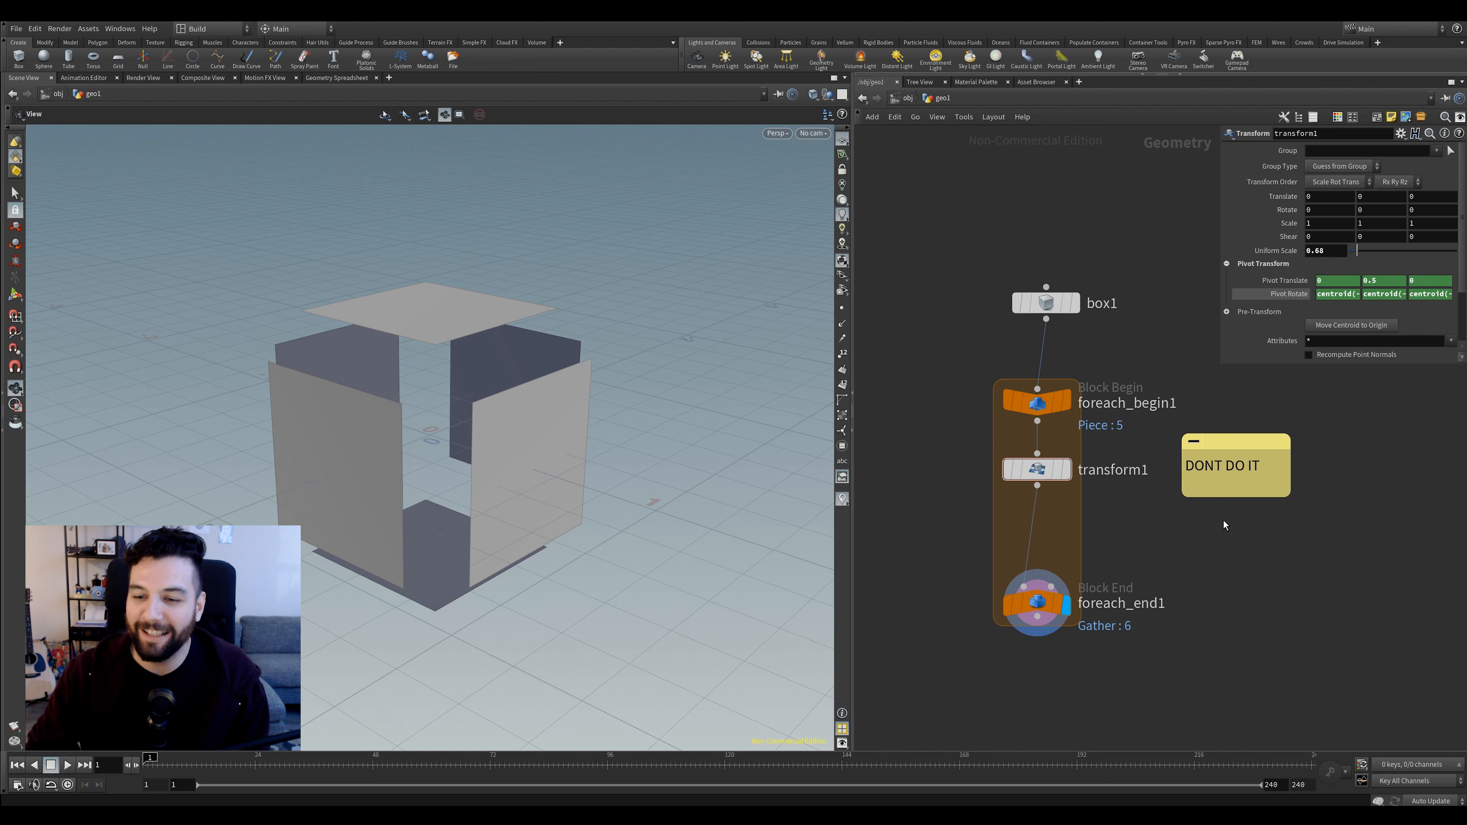
left_click_drag(1234, 442, 919, 398)
Replace transform1 inside the loop with an Add node wired between foreach_begin1 and foreach_end1
left_click(1139, 468)
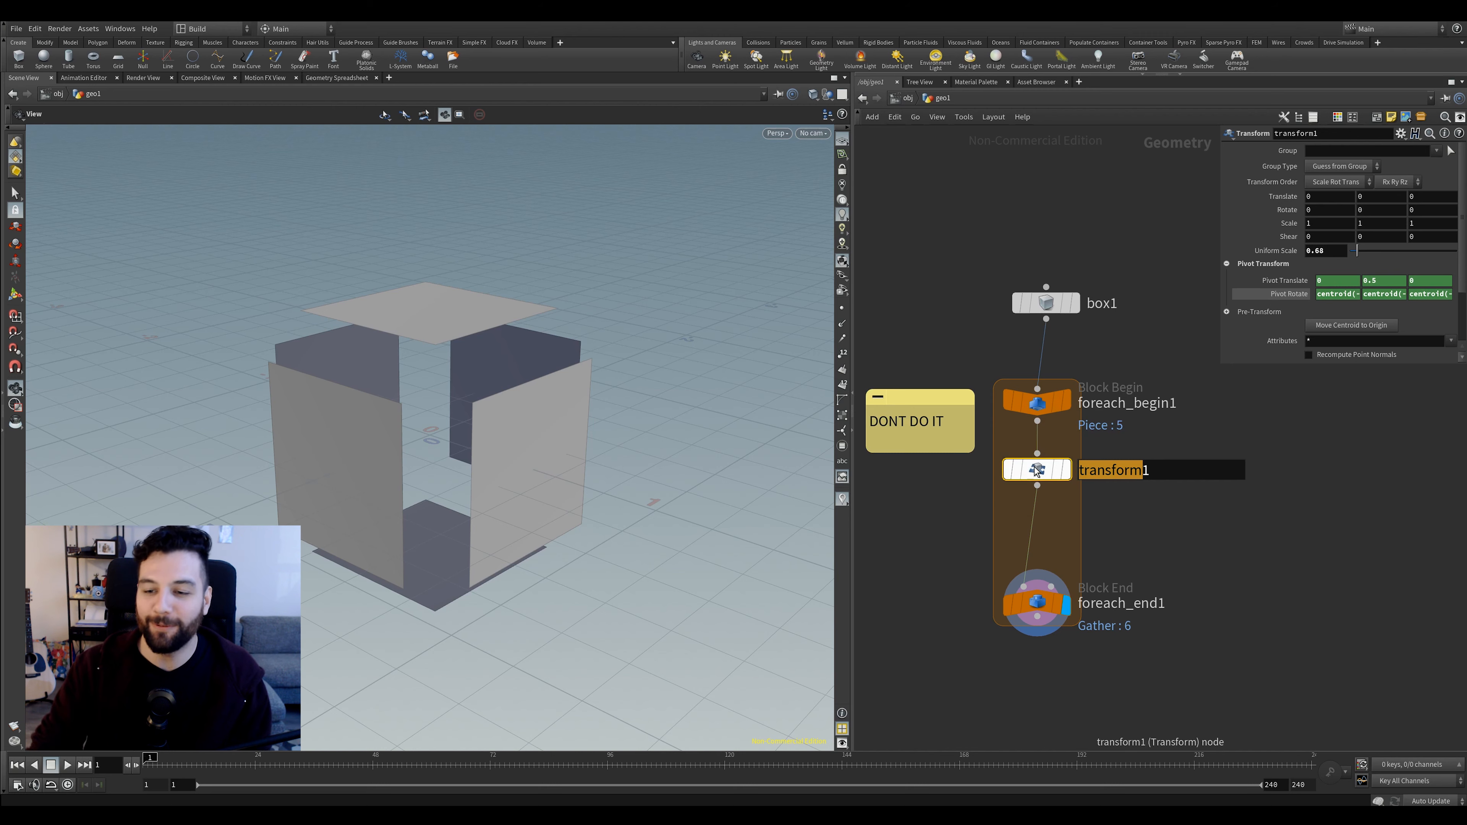
key("Delete")
left_click(1218, 494)
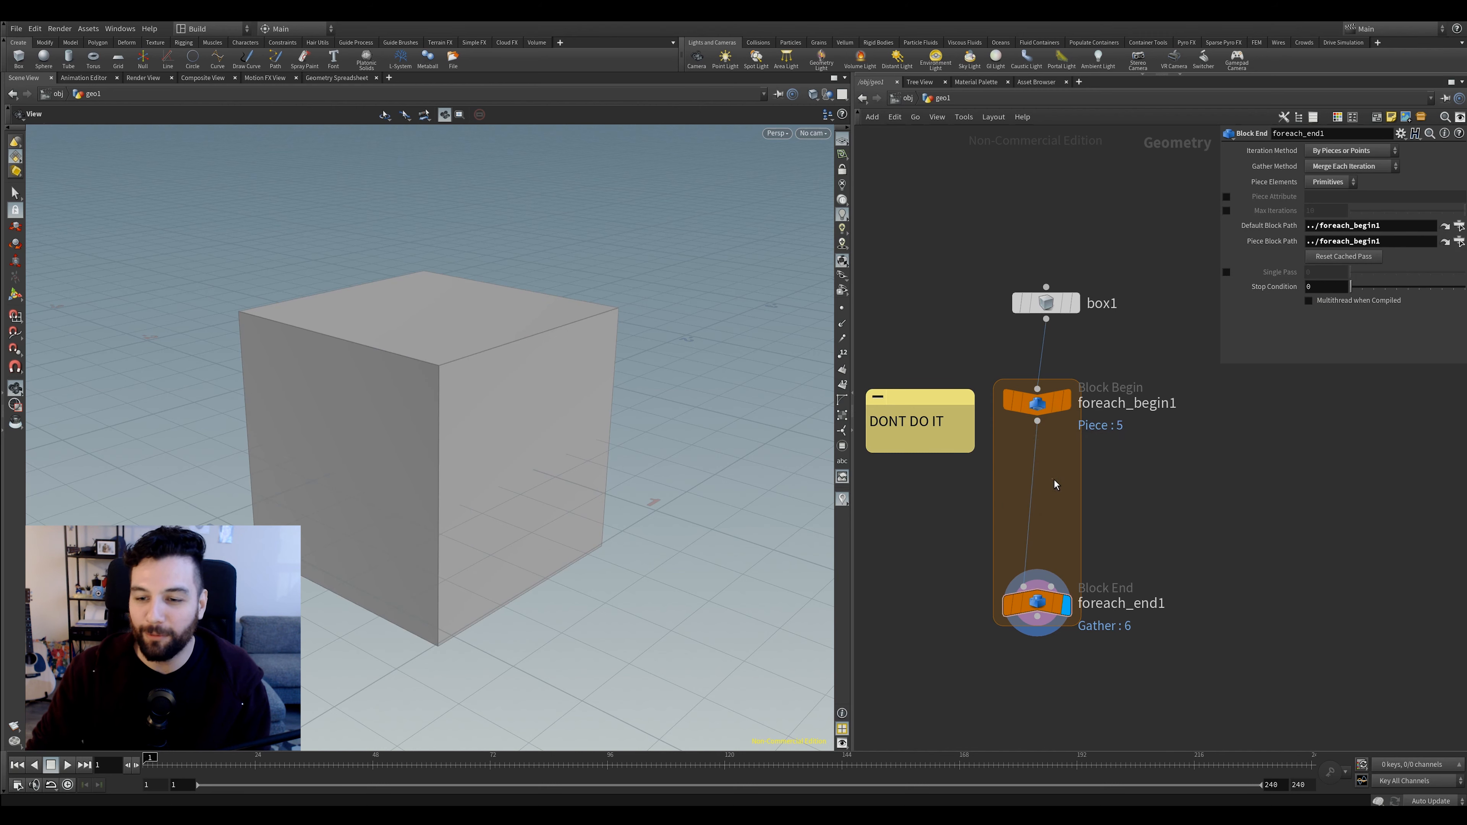
key("Tab")
type("null")
key("Return")
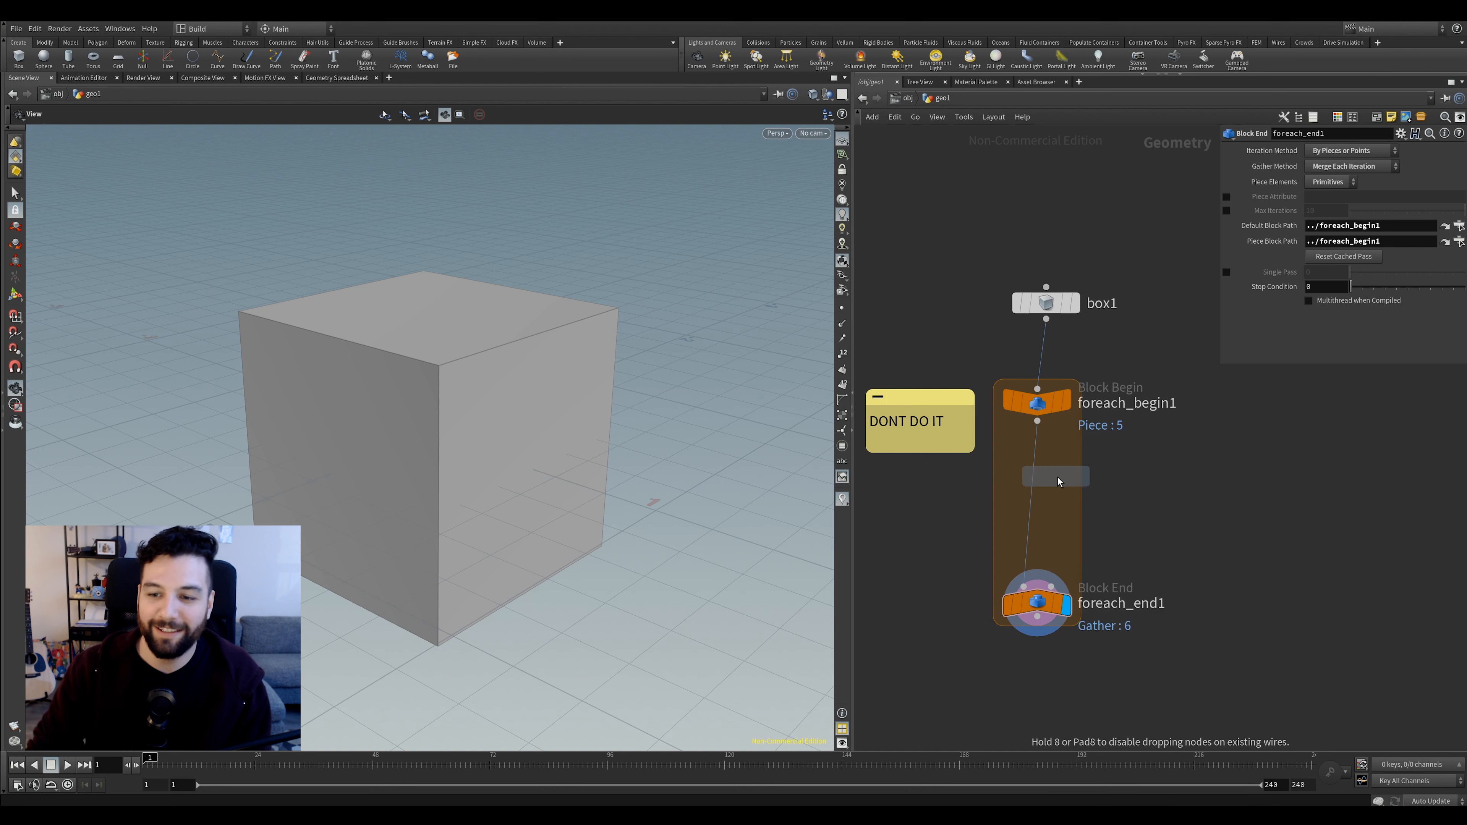
left_click(1034, 494)
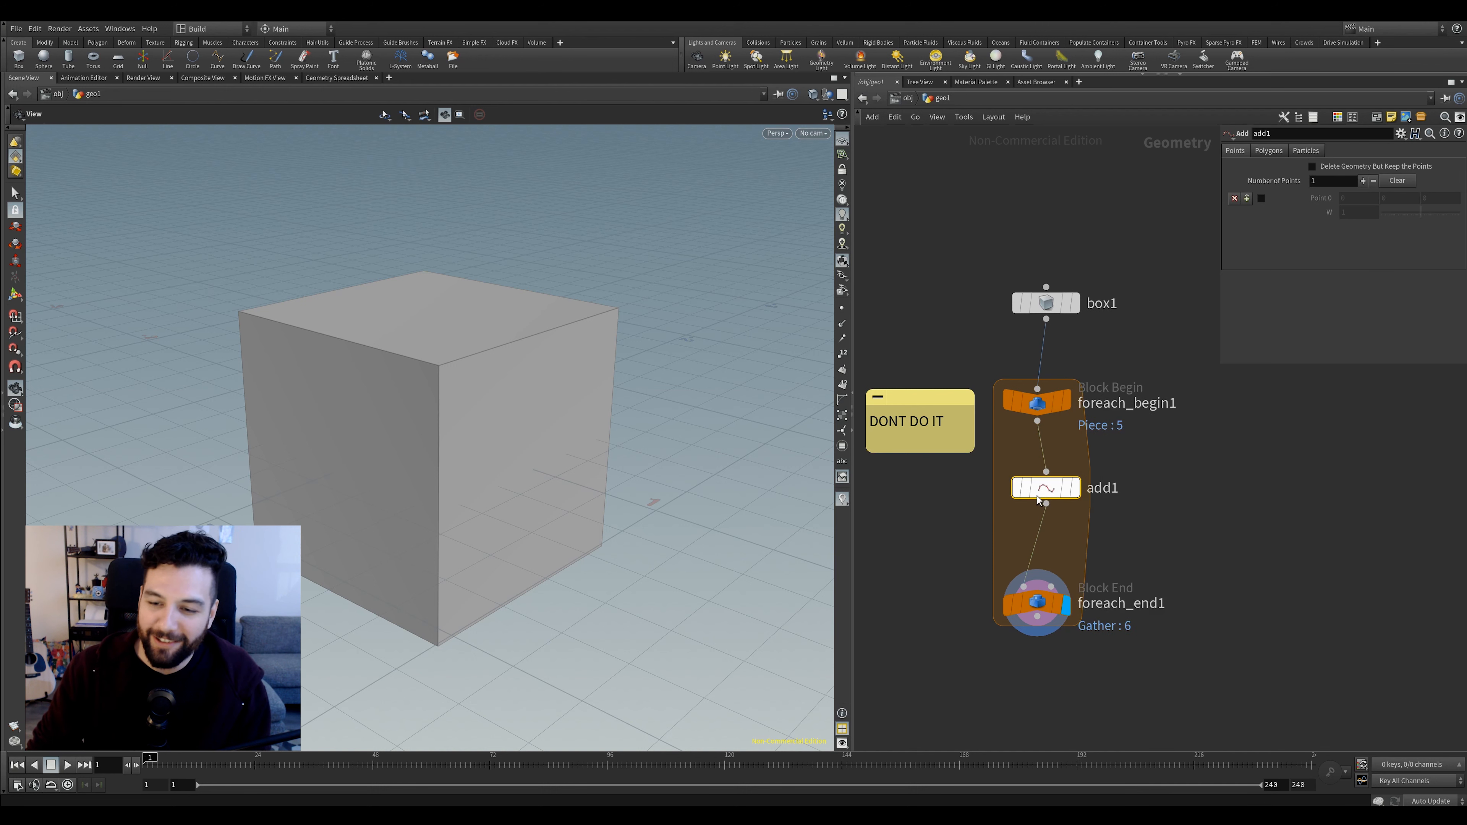
Enable Point 0 on add1 and set its X coordinate to the expression centroid(0, D_X)
left_click(1262, 198)
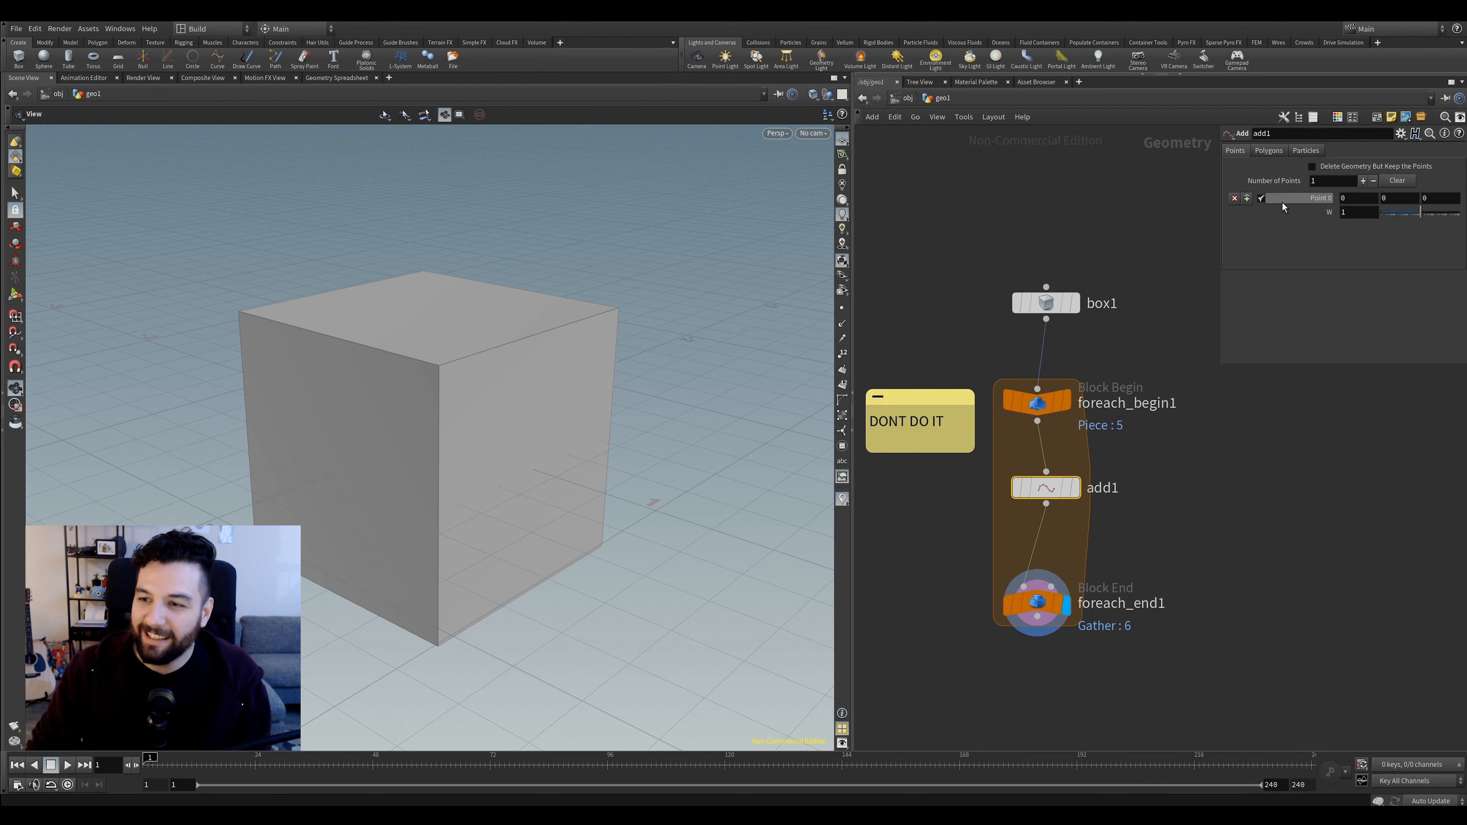
type("centroid(")
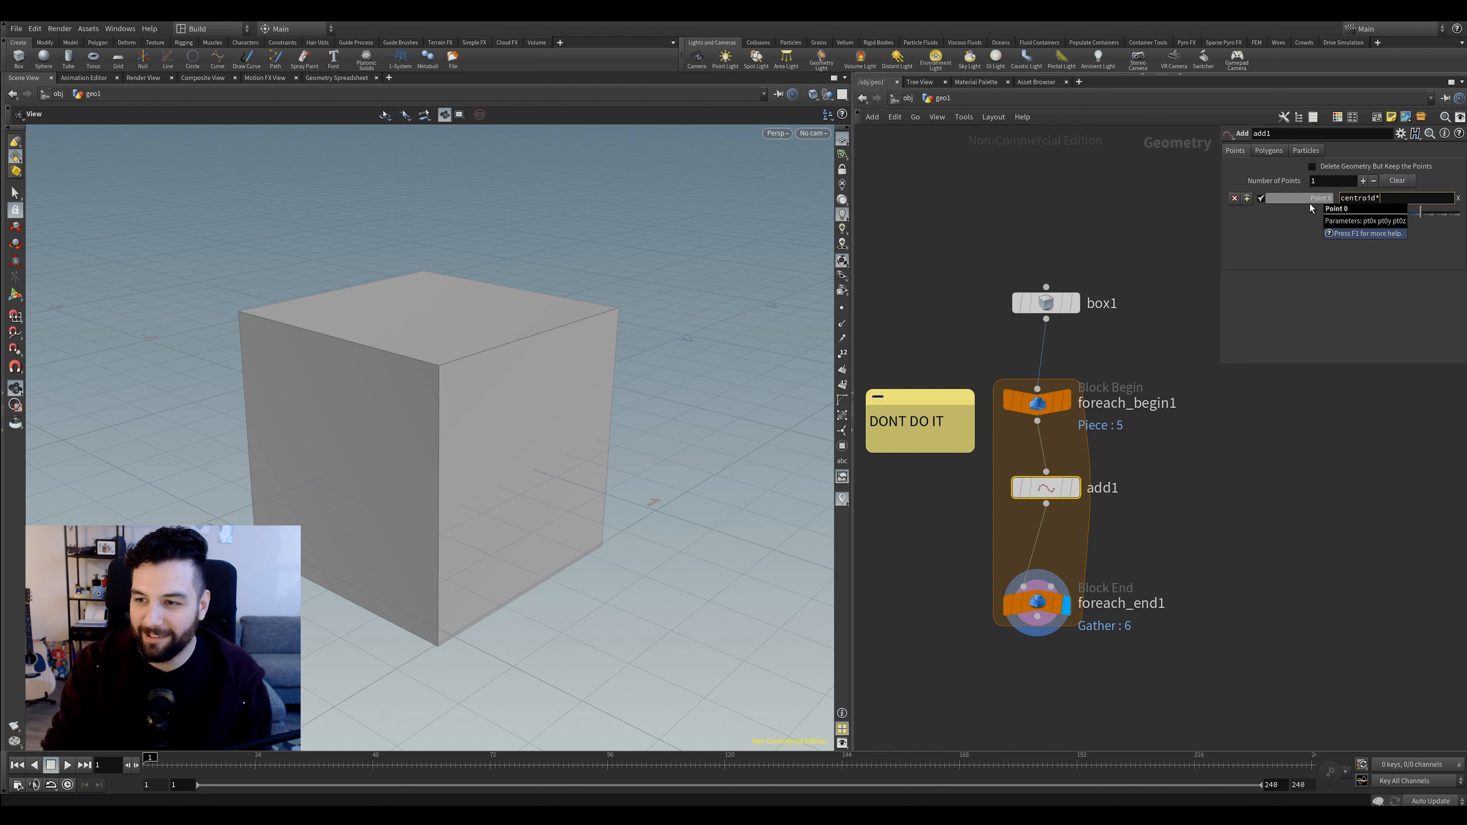
key("F1")
type("0, D_X)")
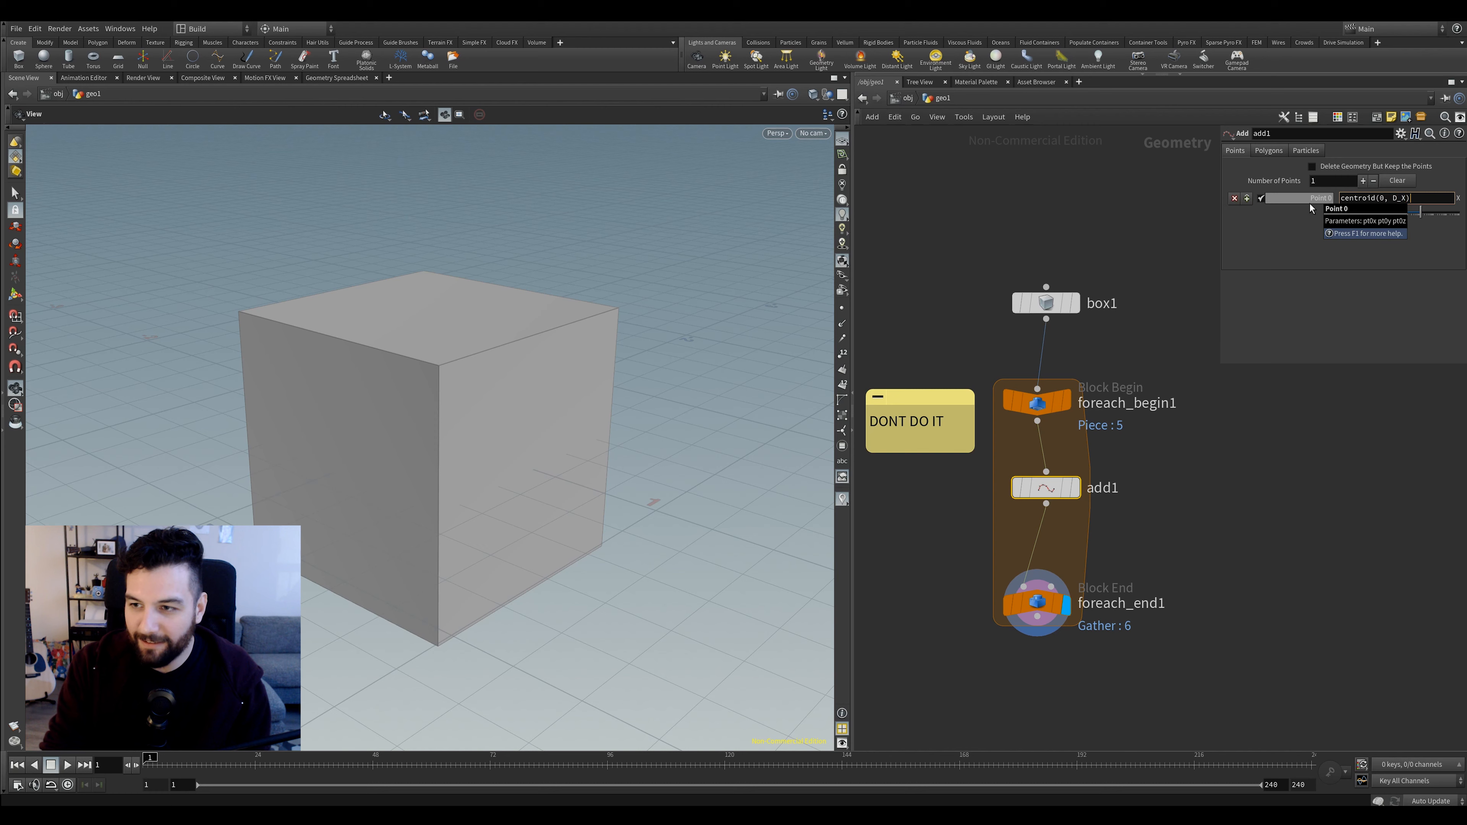
key("Return")
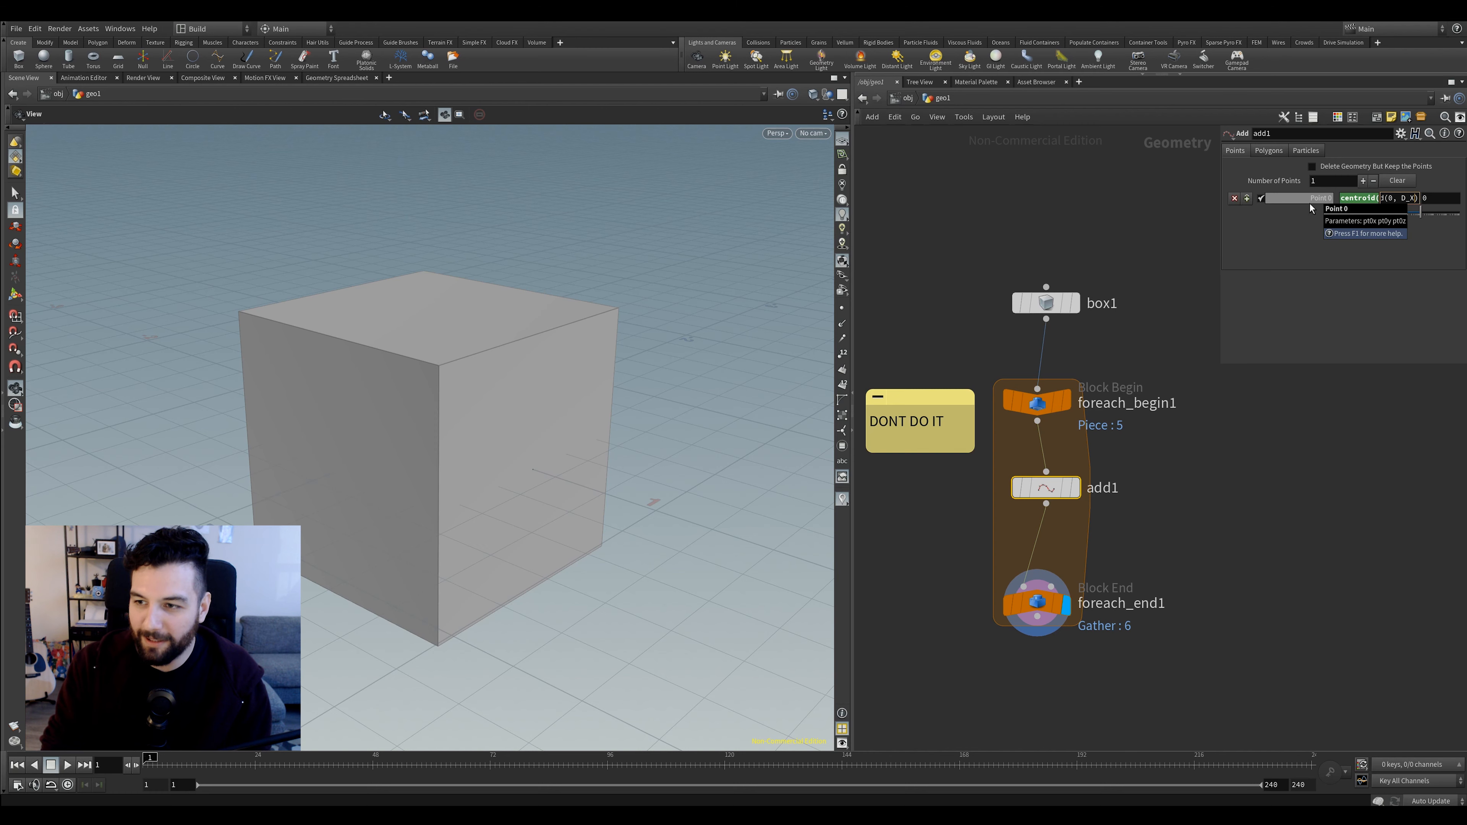
Set Point 0's Y and Z to centroid(0, D_Y) and centroid(0, D_Z), and turn on point display in the viewport
type("Y")
key("Tab")
type("centroid(0, D_X)")
key("Left")
key("BackSpace")
type("Z")
key("Return")
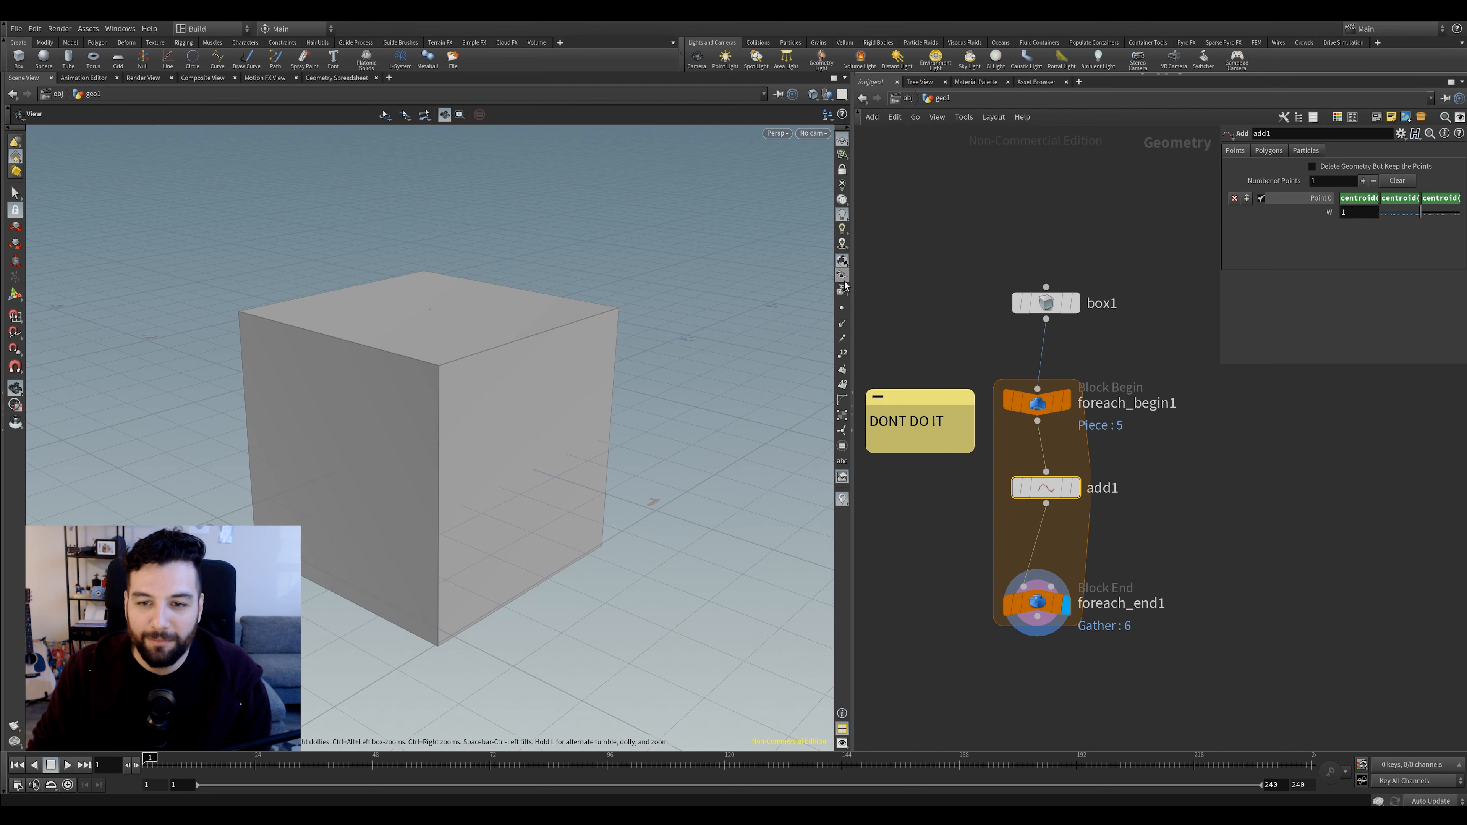
left_click(842, 309)
left_click_drag(545, 420, 511, 487)
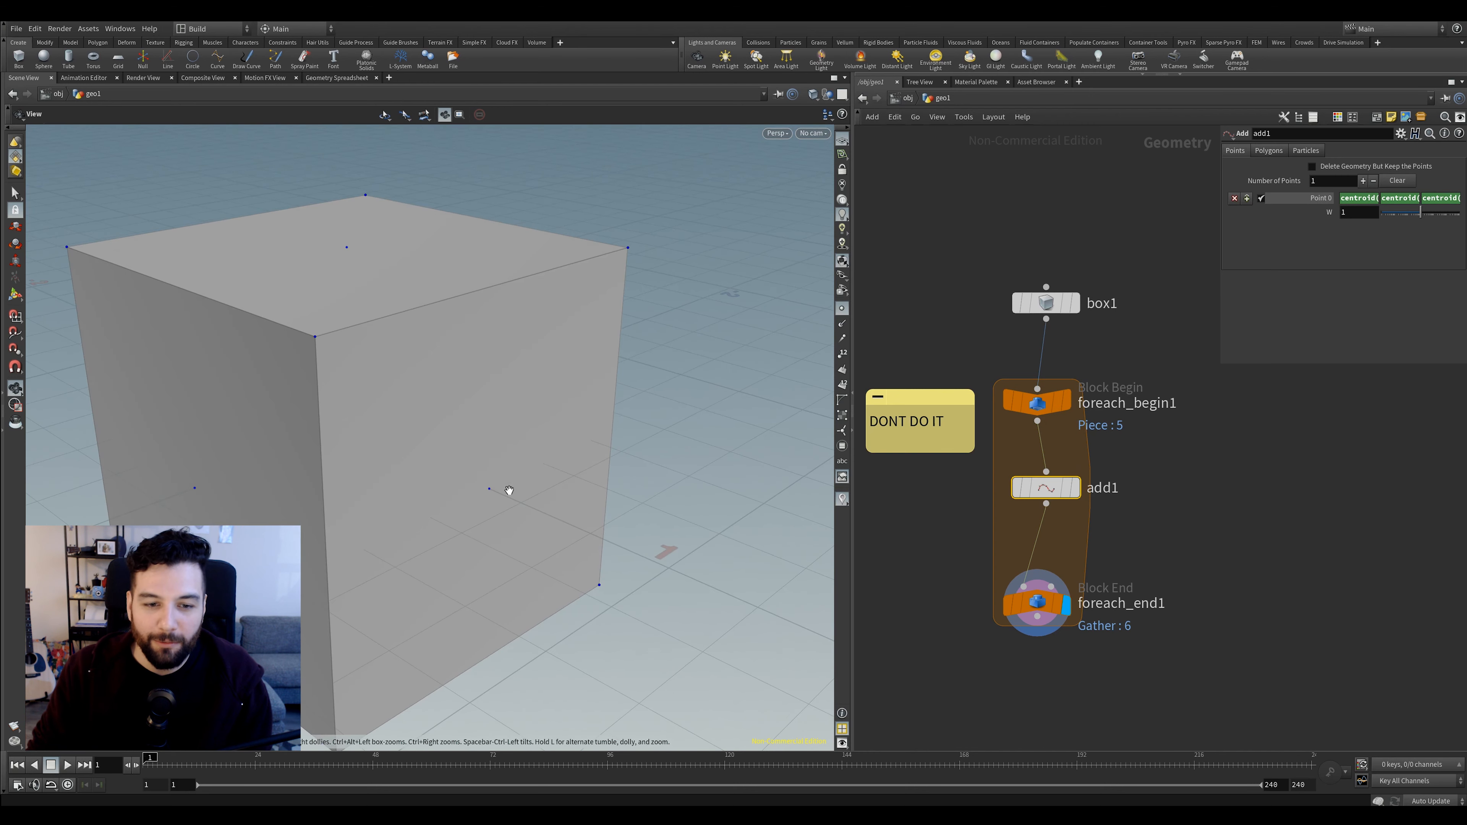
Make room in the loop and insert a Group node between foreach_begin1 and add1
left_click_drag(1038, 603, 1037, 649)
left_click_drag(1046, 494, 1037, 580)
key("Tab")
type("gr")
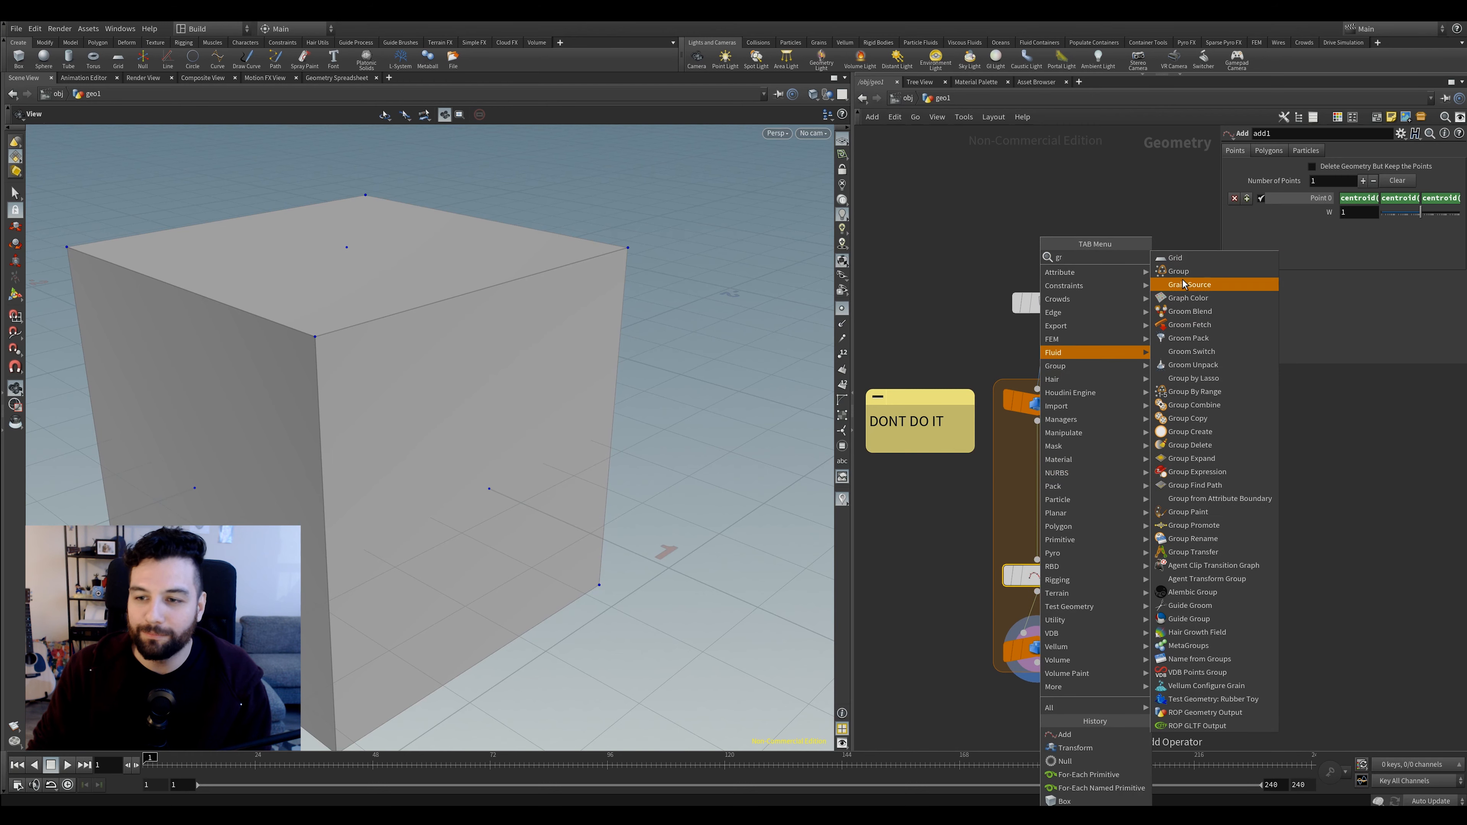
left_click(1178, 271)
left_click(1048, 469)
left_click_drag(1047, 467, 1047, 472)
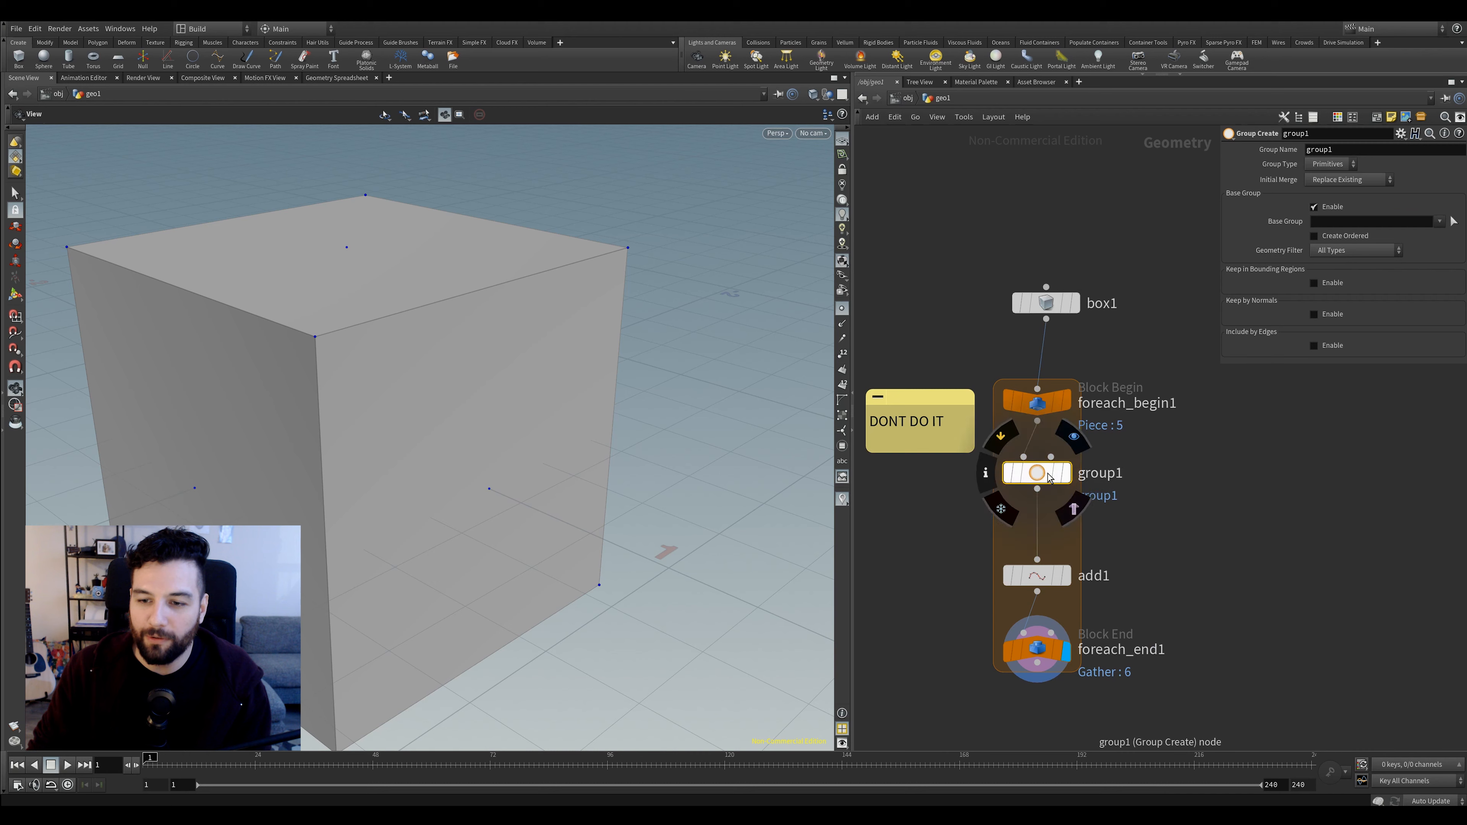
left_click_drag(1041, 578, 1041, 531)
Insert a Blast node between add1 and foreach_end1
key("Tab")
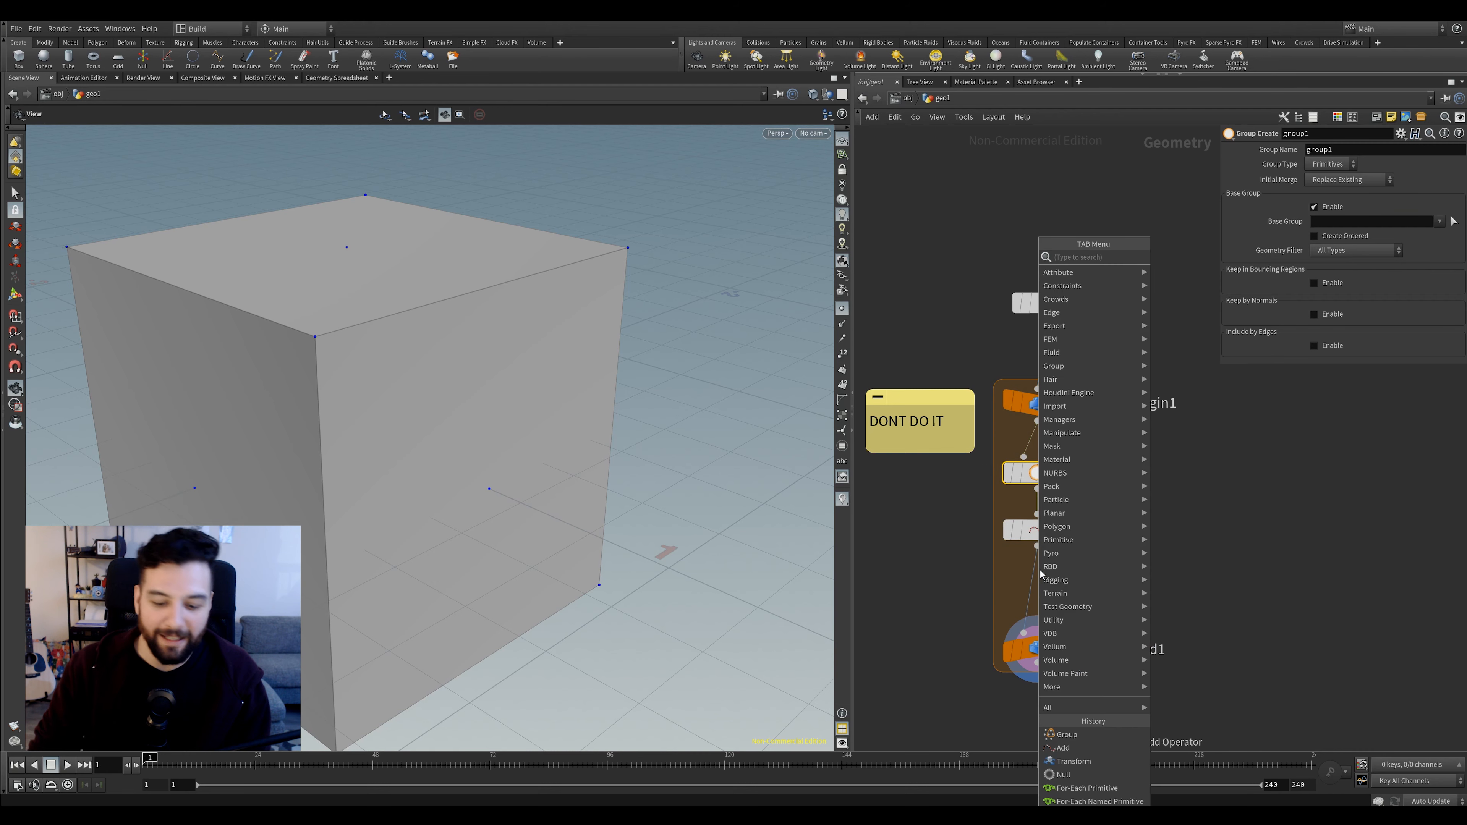
type("bk")
key("Down")
key("Down")
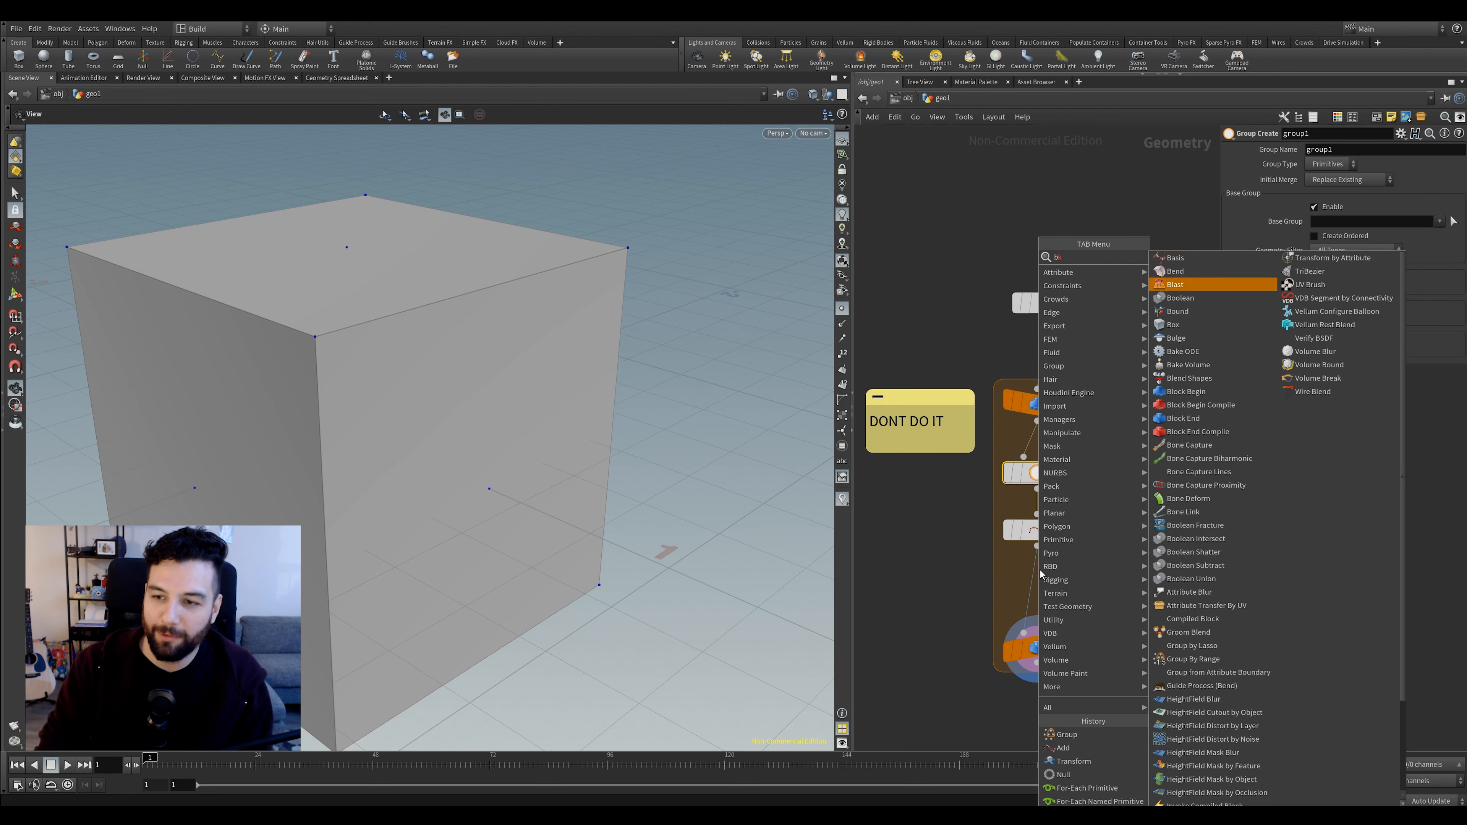
key("Return")
left_click(1037, 599)
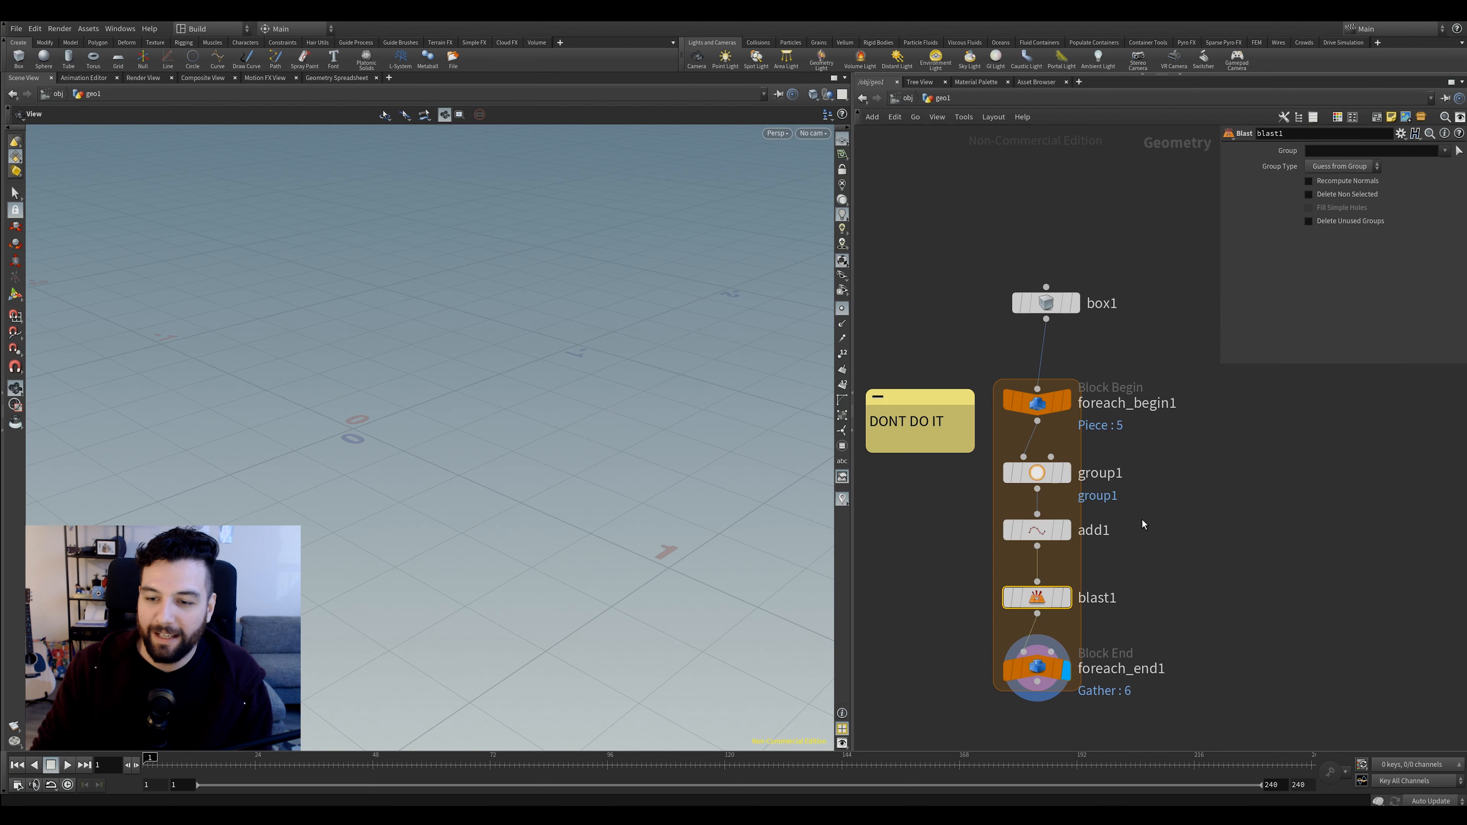
Set the Group of blast1 to group1 so the original primitives are removed
key("Up")
key("Up")
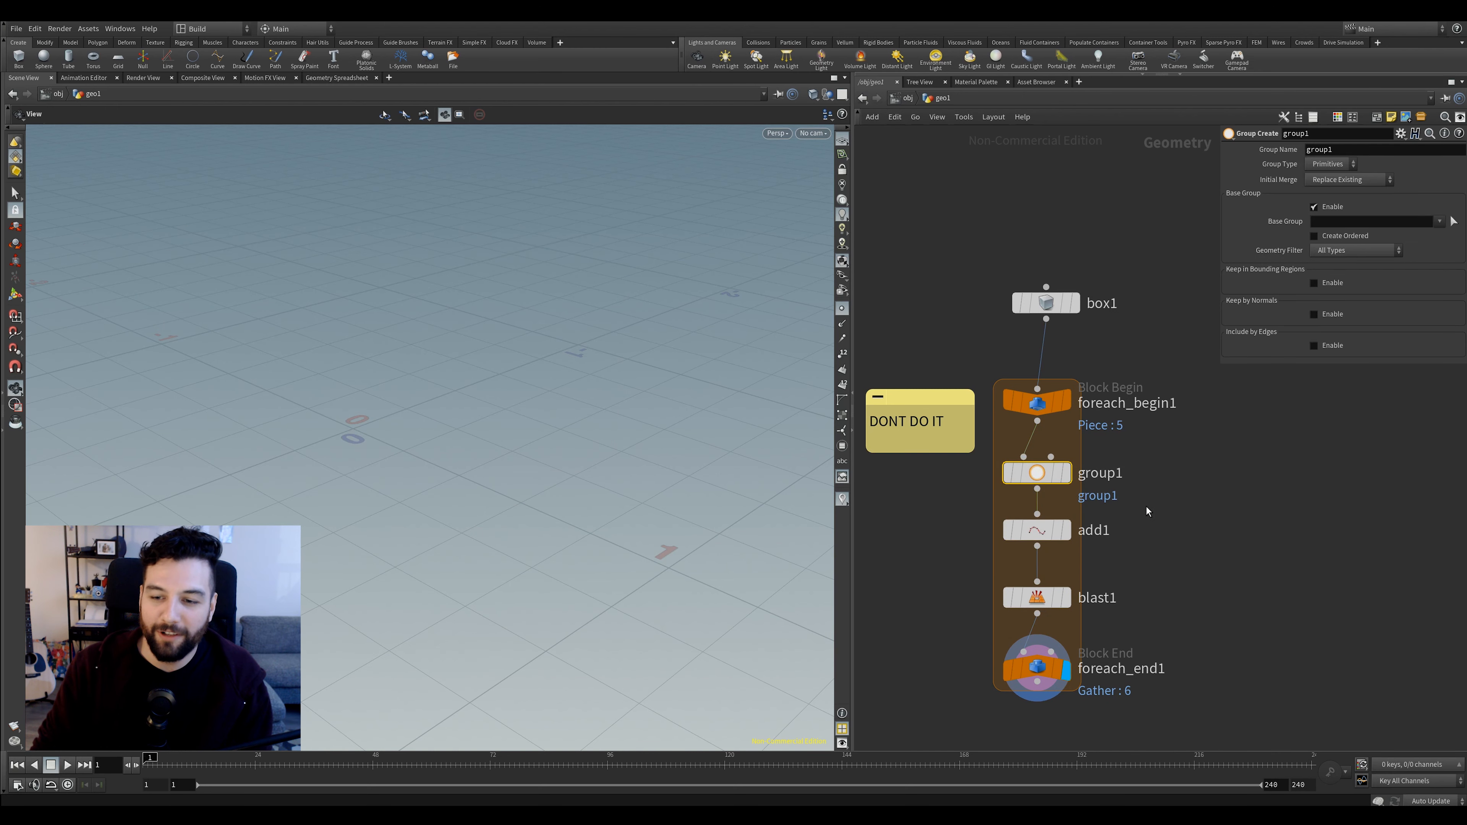
key("Down")
key("Down")
left_click(1444, 152)
left_click(1434, 164)
Display box1 as a template wireframe and examine the face-centre points against it
left_click_drag(422, 406, 520, 404)
left_click(1068, 303)
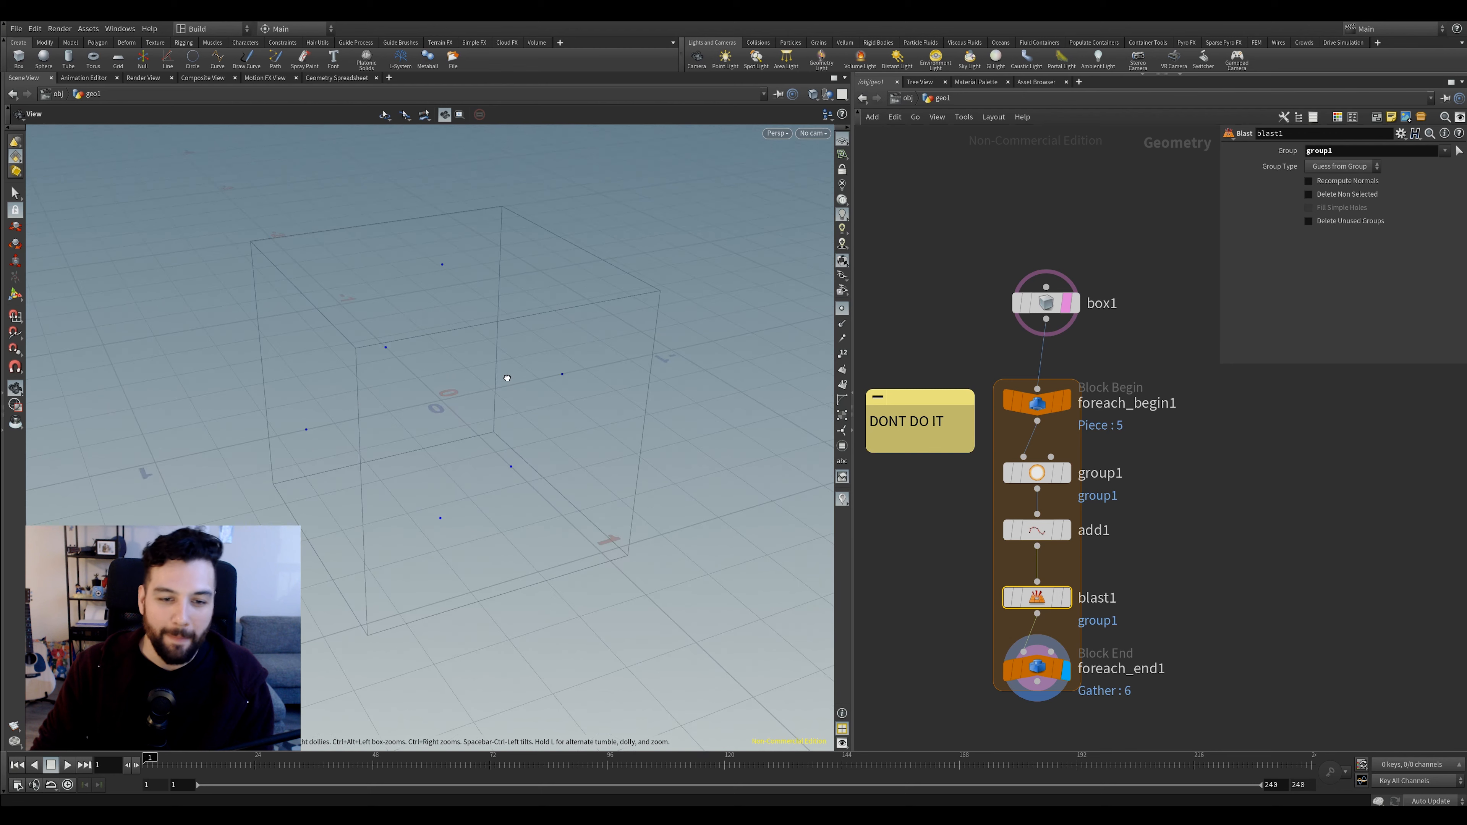
middle_click_drag(1257, 557, 1273, 530)
left_click_drag(629, 481, 723, 353)
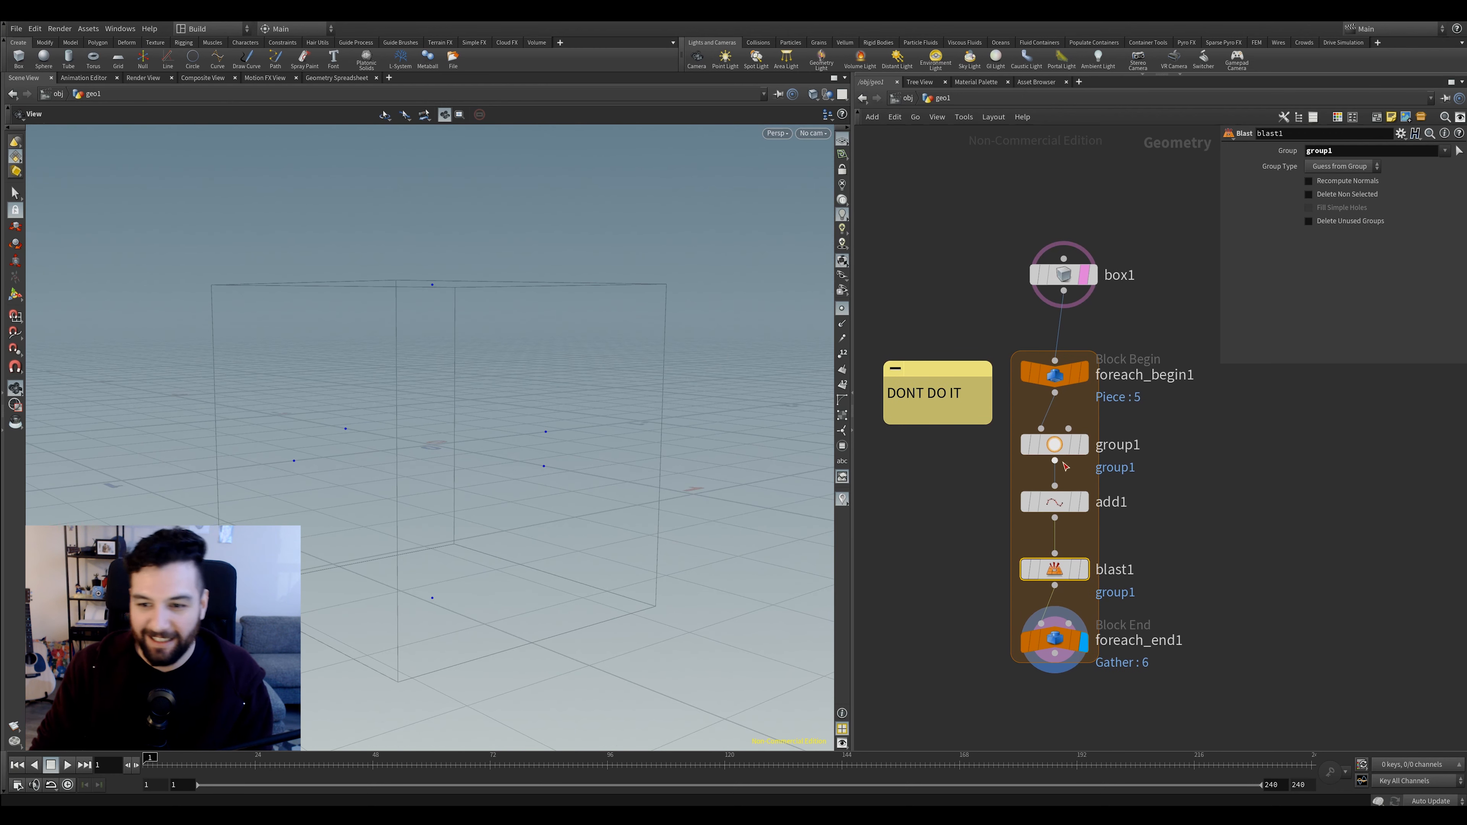
Add an Attribute Wrangle beside the loop and wire its first input to box1
middle_click_drag(1294, 475, 1159, 471)
key("Tab")
type("aw")
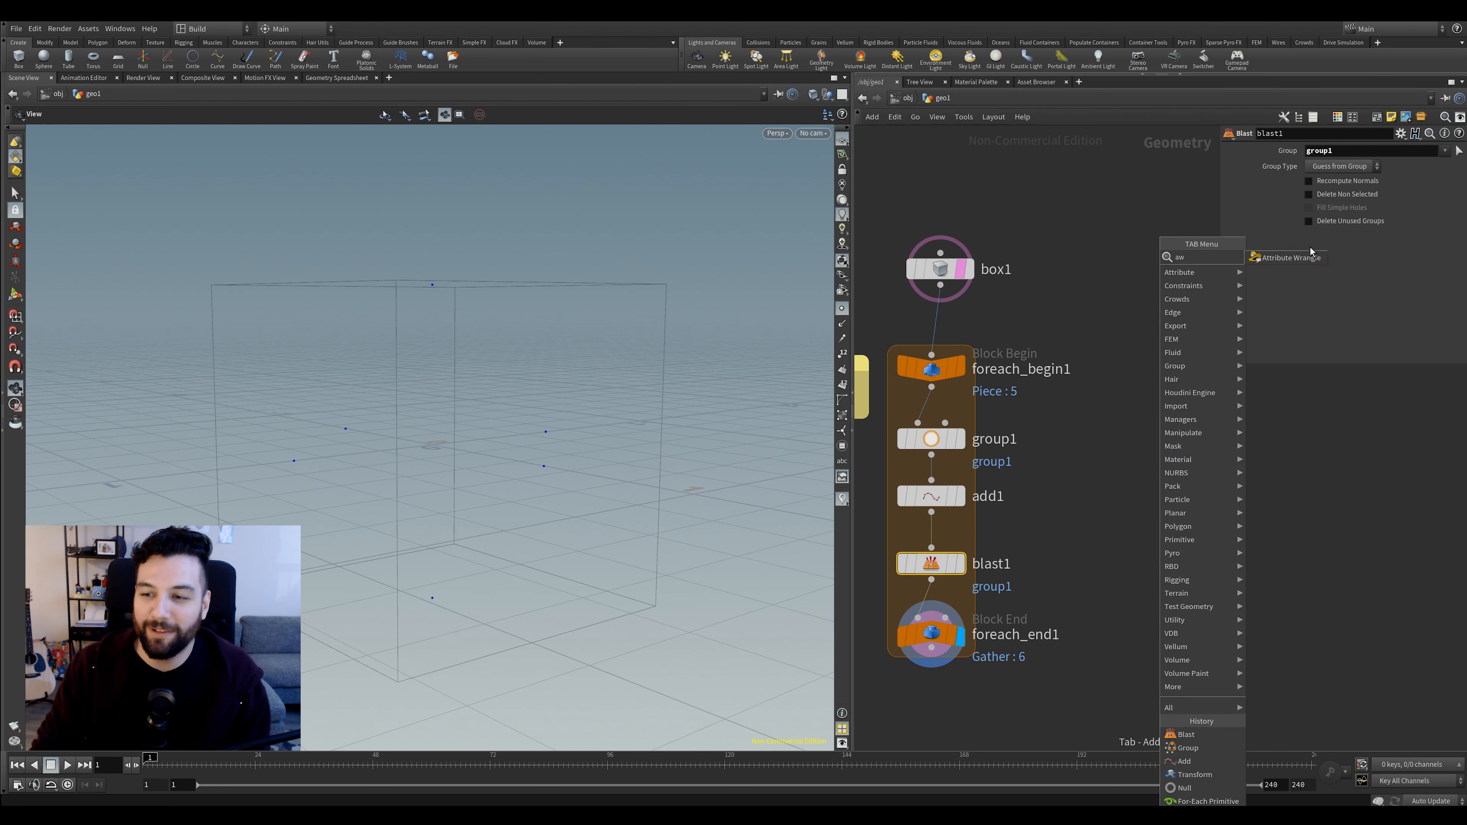
left_click(1309, 254)
left_click(1154, 439)
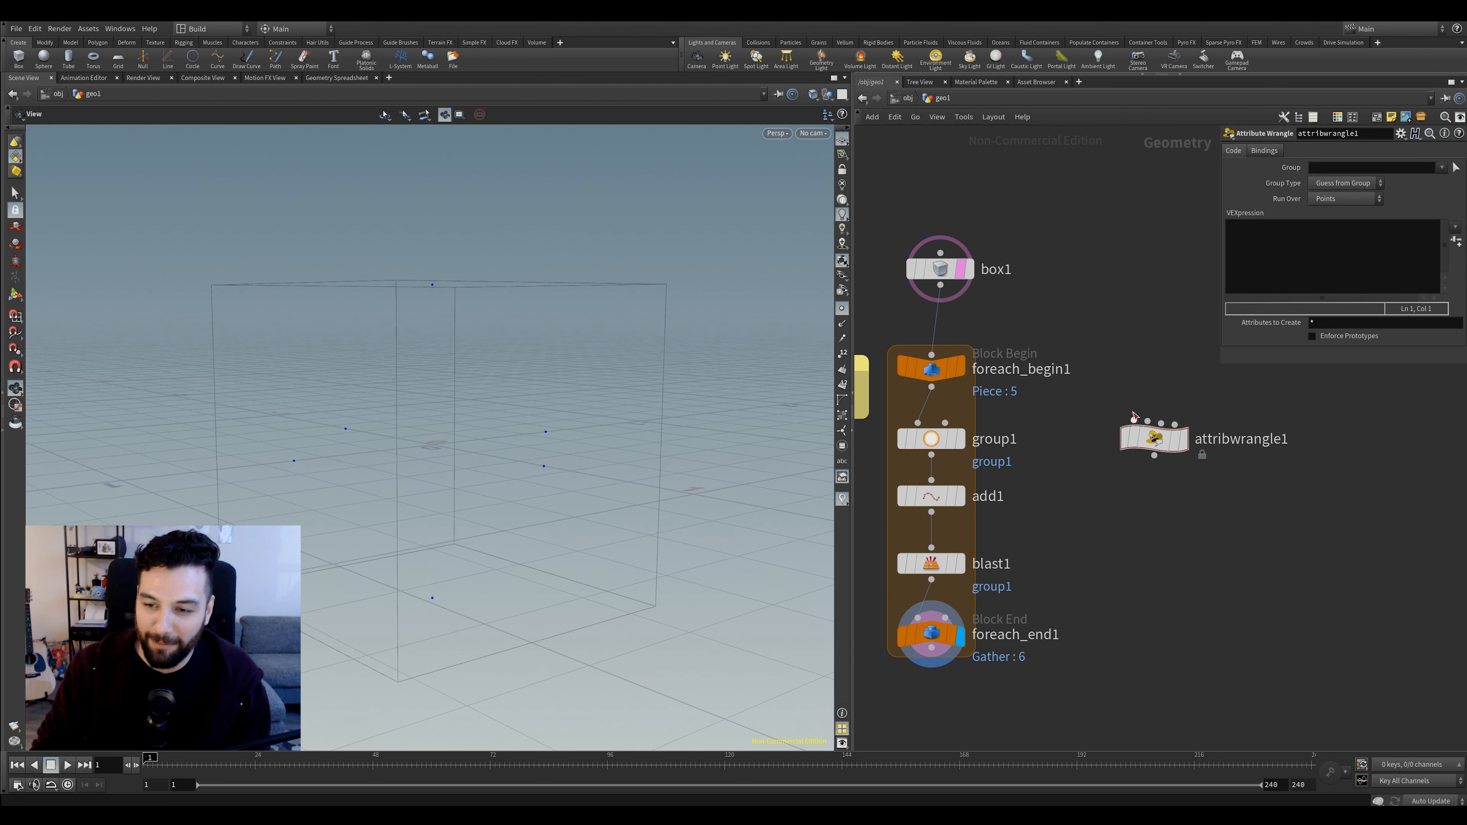
left_click_drag(1133, 415, 940, 285)
left_click_drag(1154, 439, 1120, 448)
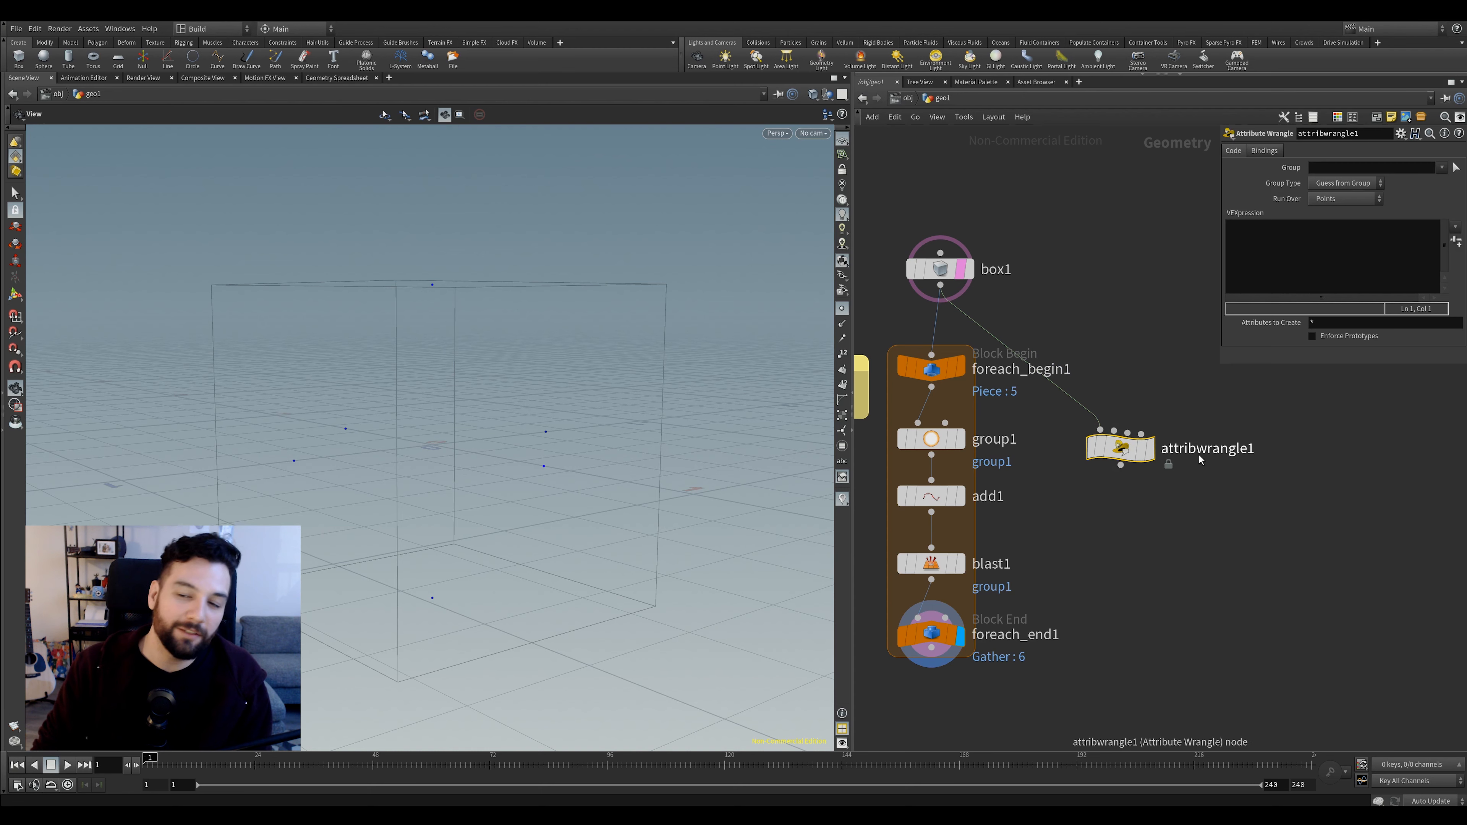
Enter the VEXpression addpoint(0, @P); in attribwrangle1 and display that node
left_click(1354, 269)
type("ad")
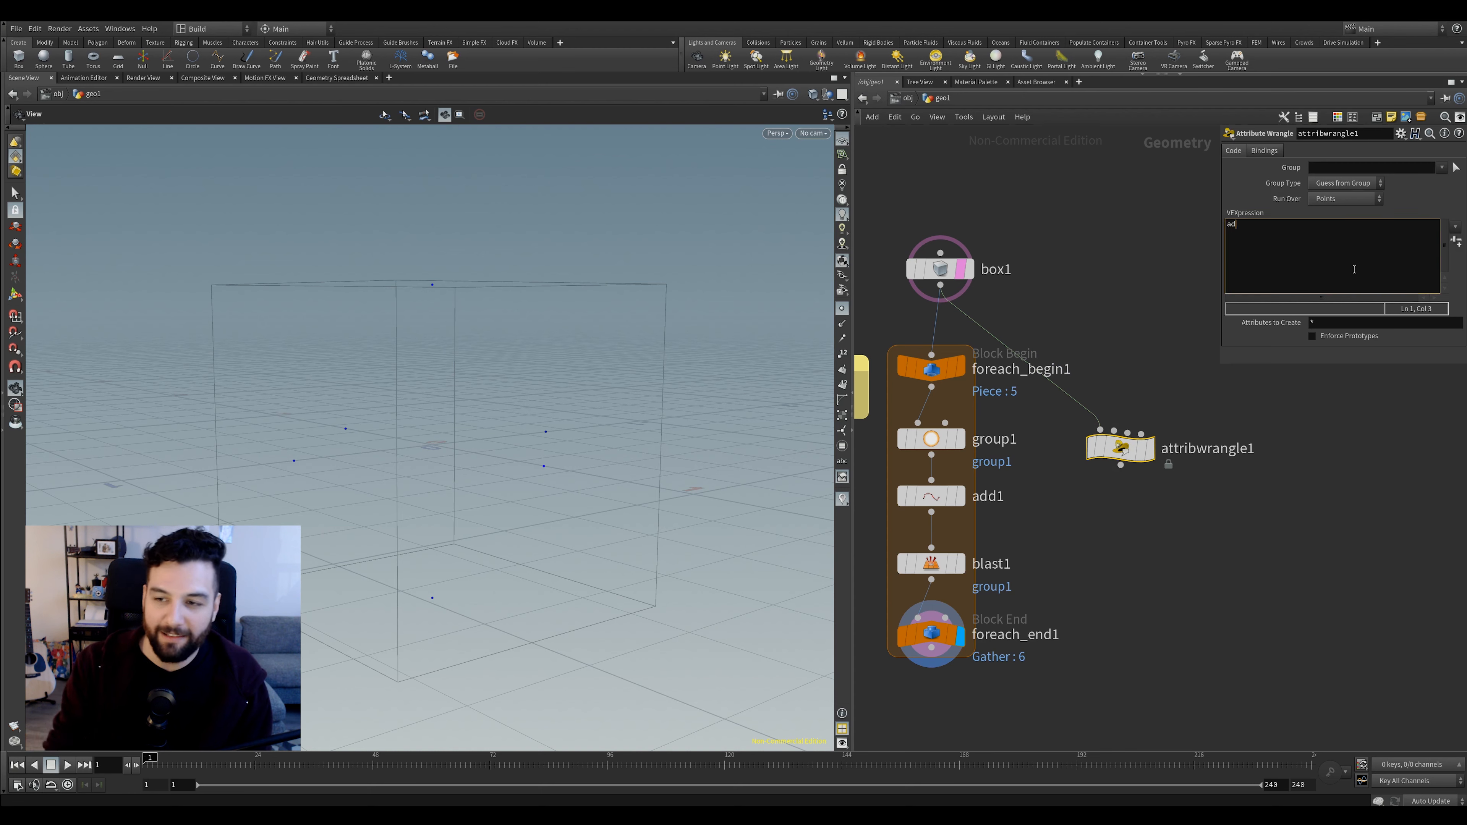
type("dpoint(0")
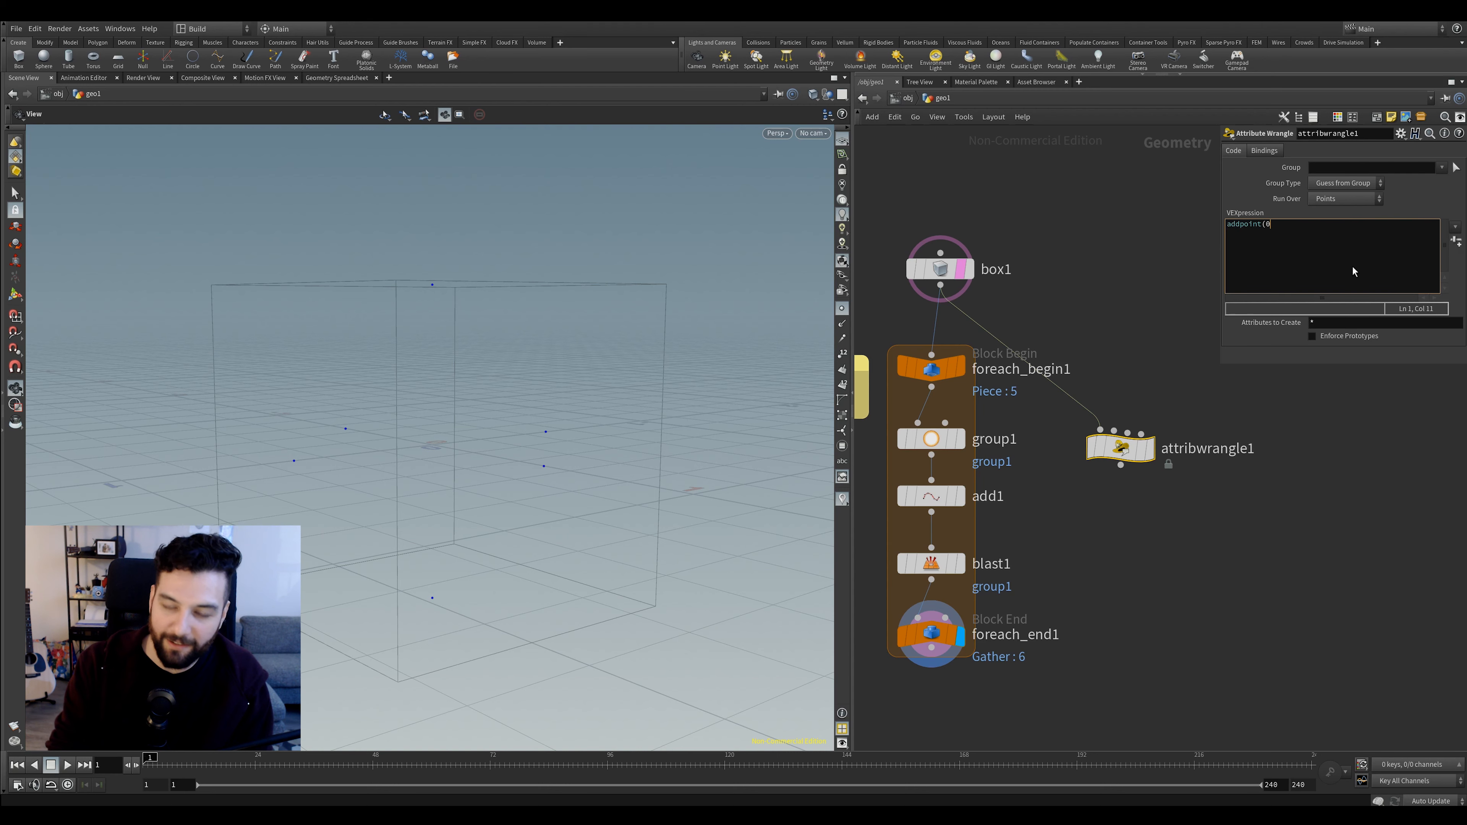
type(", @P)")
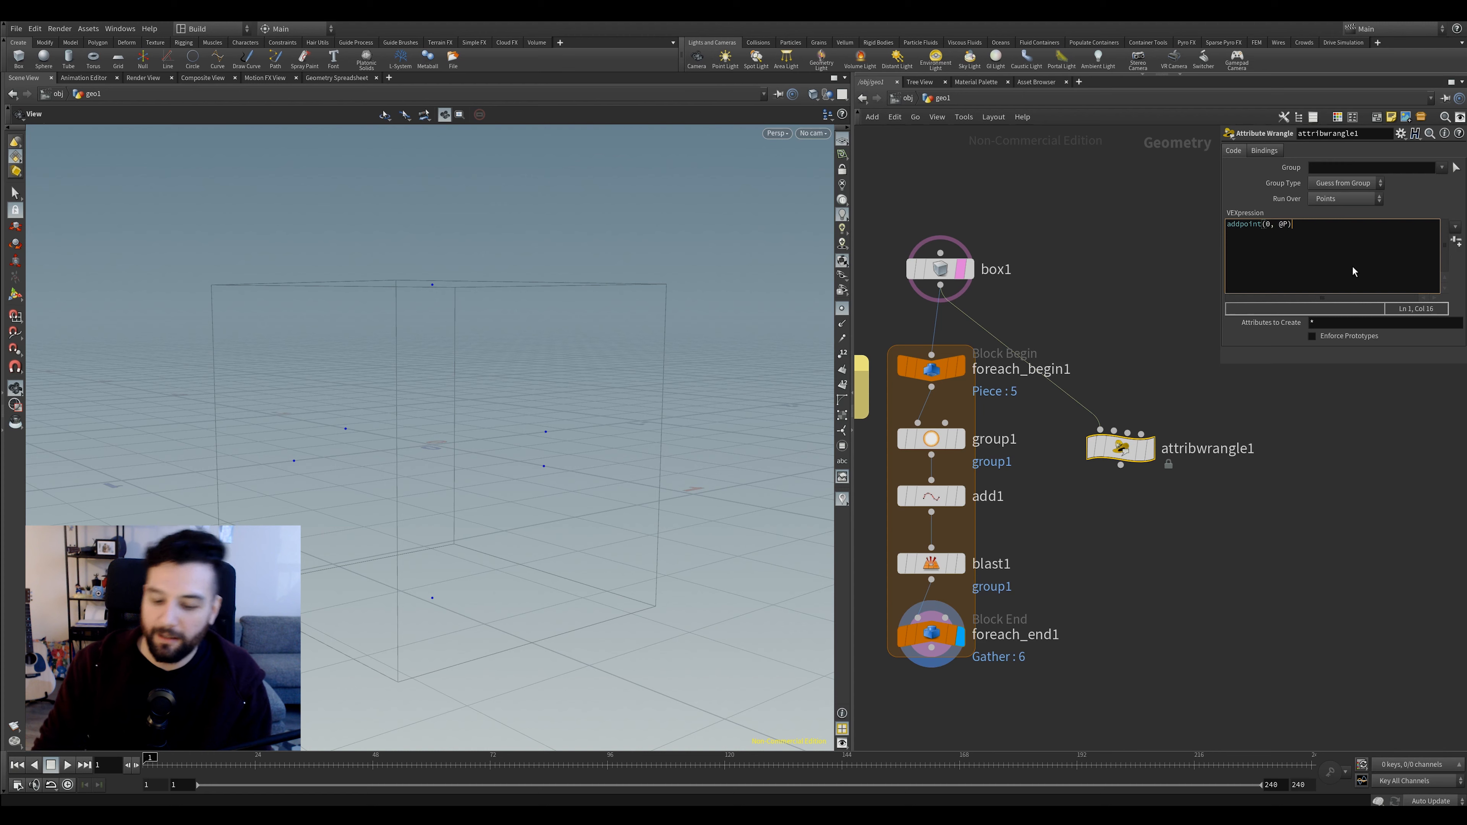
type(";")
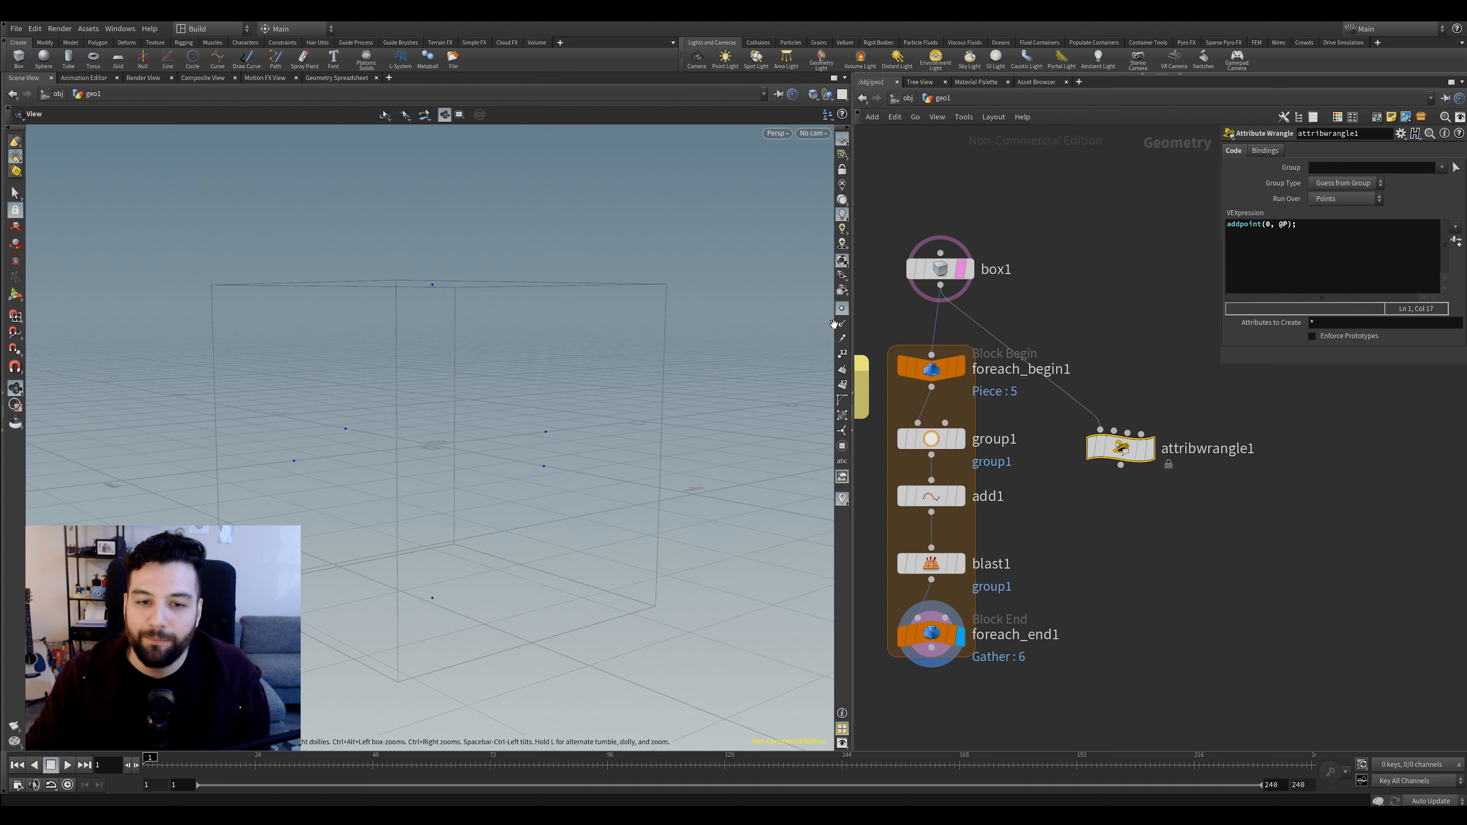
left_click(1149, 450)
Check box1's node info for its point count and examine the wrangle's points at the box corners
left_click_drag(543, 254, 589, 308)
middle_click_drag(938, 283, 1079, 336)
scroll(1079, 336, "up", 1)
middle_click_drag(1108, 246, 1009, 225)
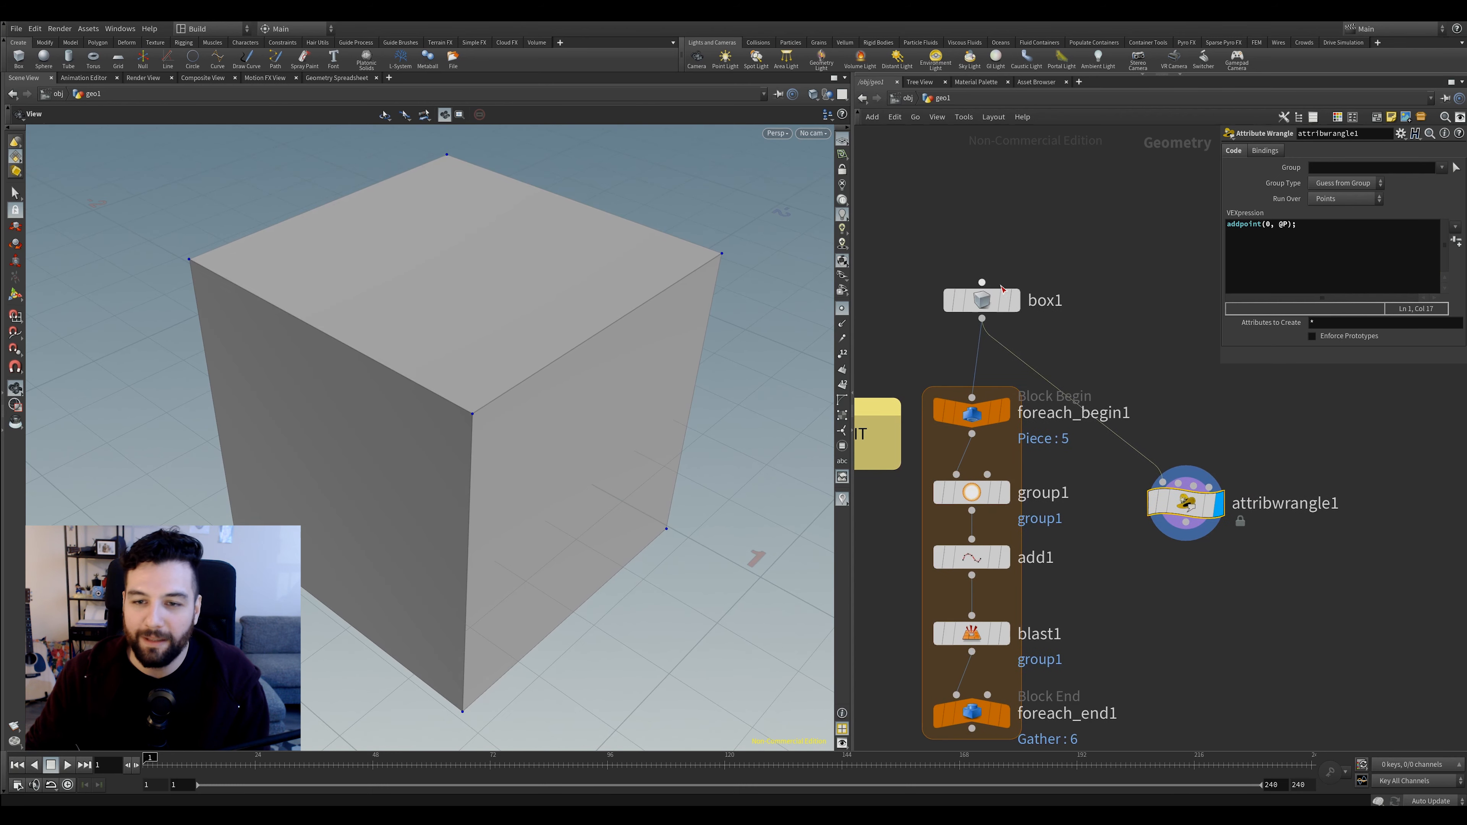
middle_click(981, 298)
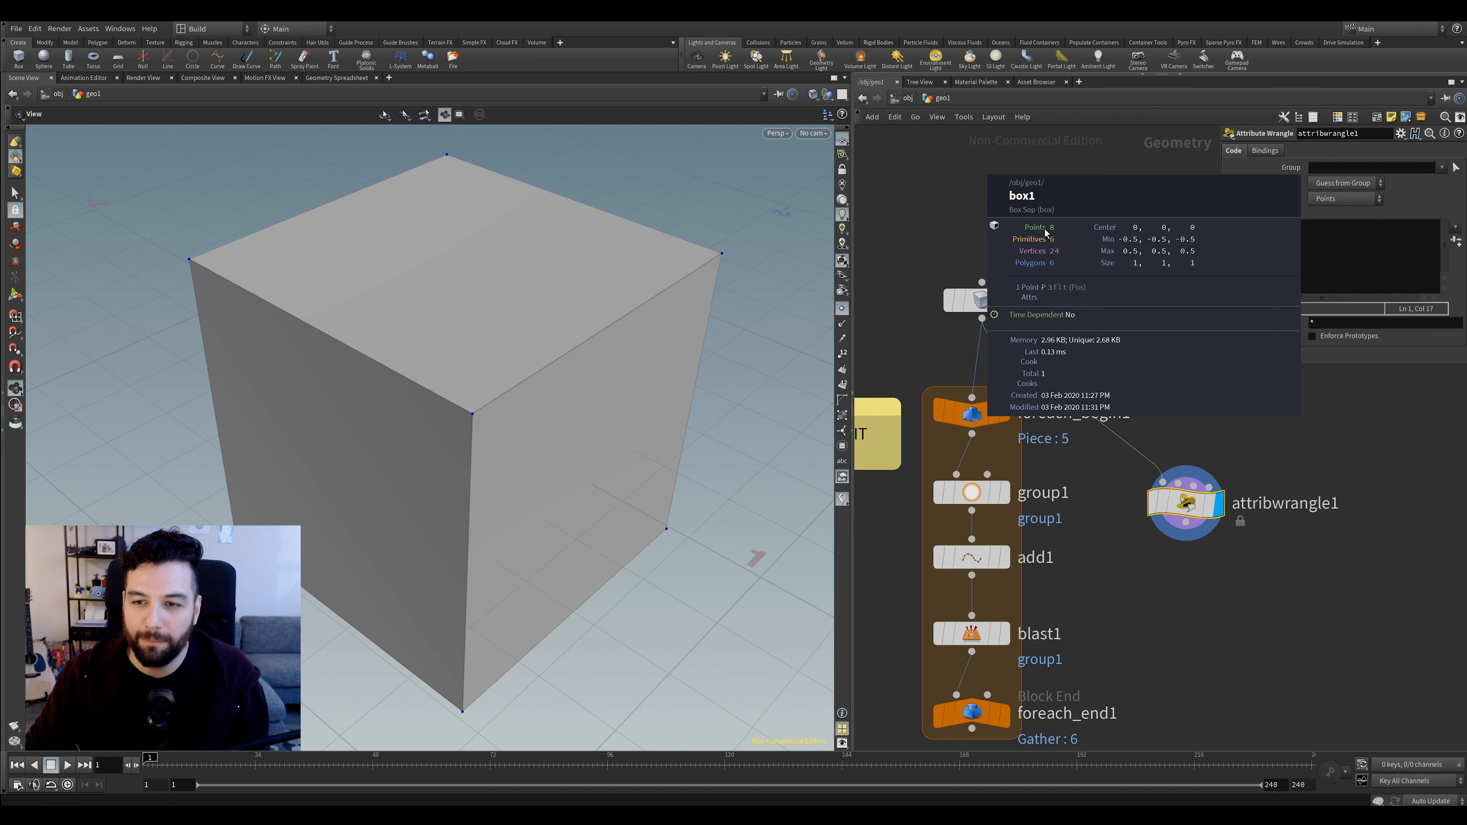
scroll(498, 387, "up", 5)
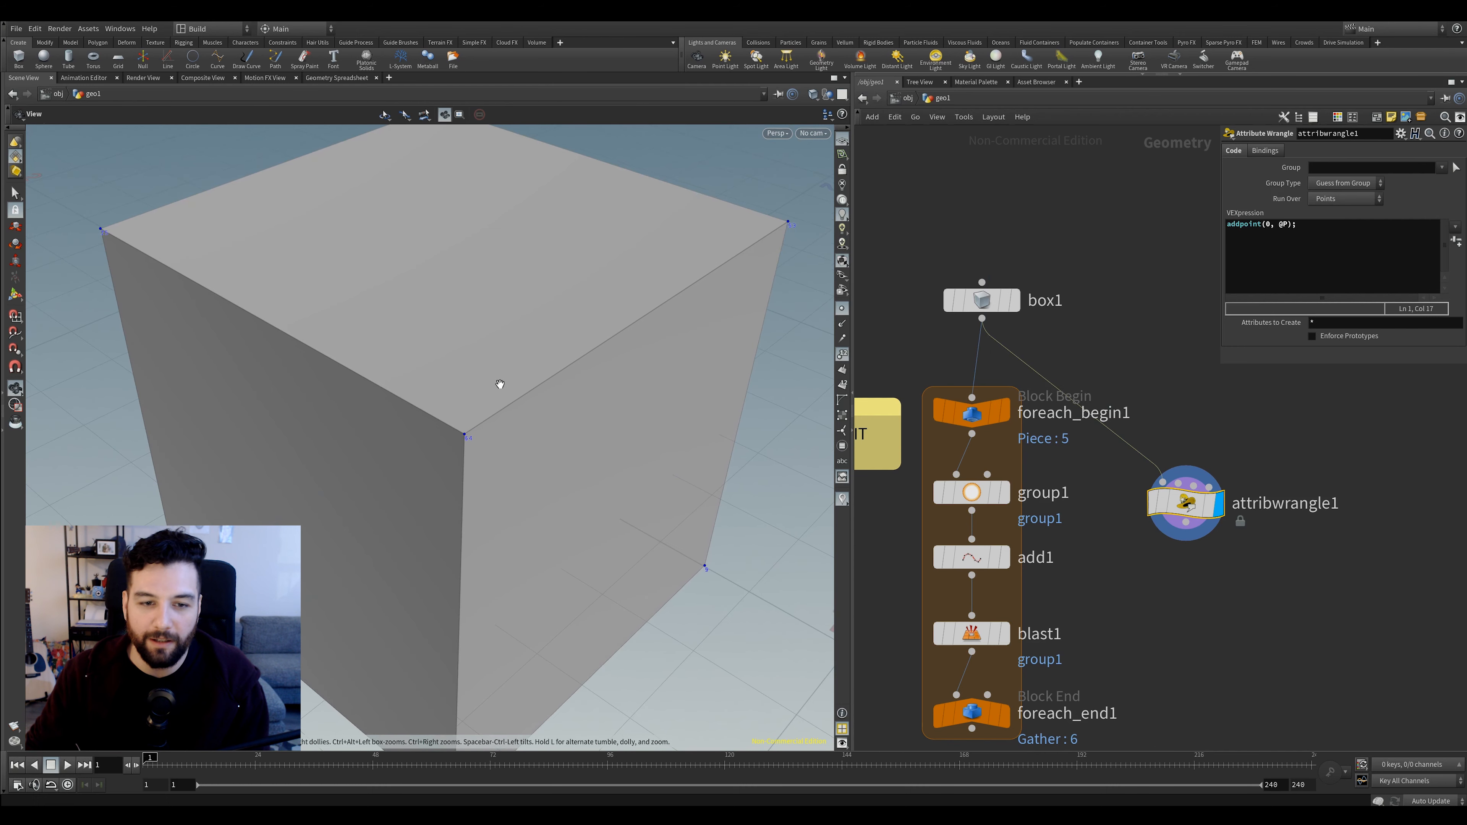
Compare the corner points of box1 with those of attribwrangle1 by displaying each node in turn
left_click(1015, 302)
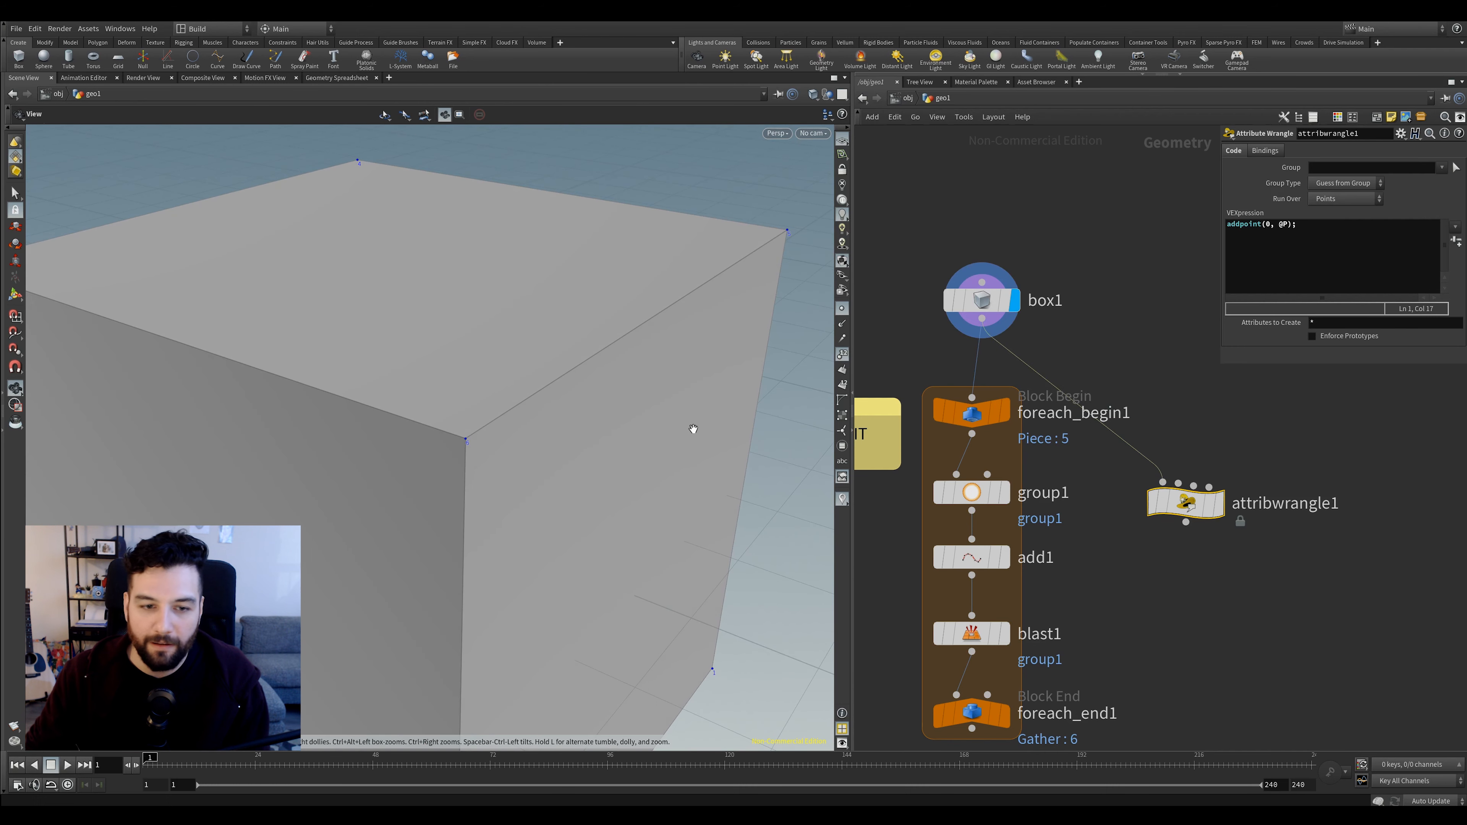
left_click_drag(1334, 448, 1196, 549)
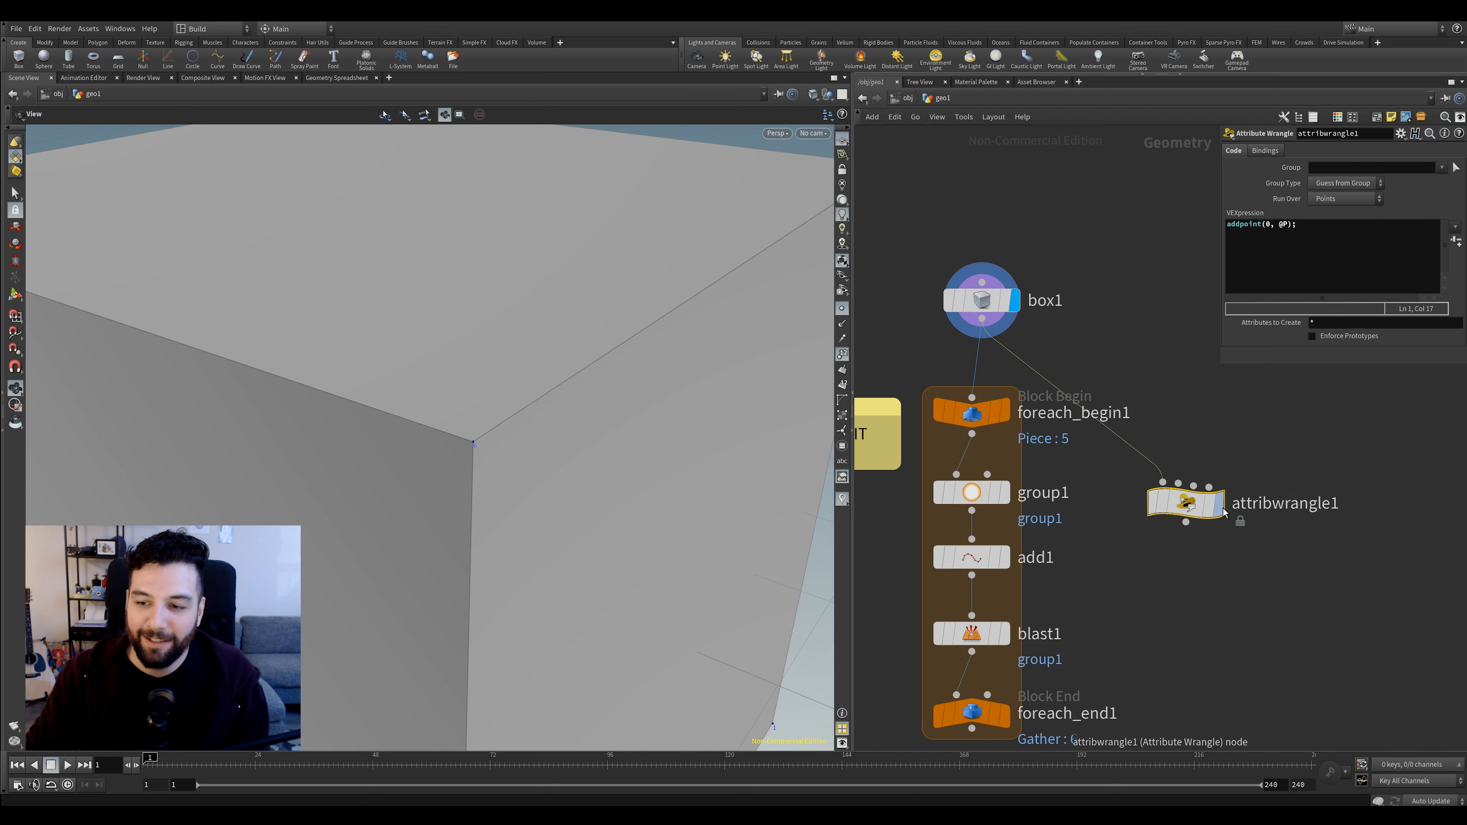
left_click(1216, 503)
middle_click(1170, 502)
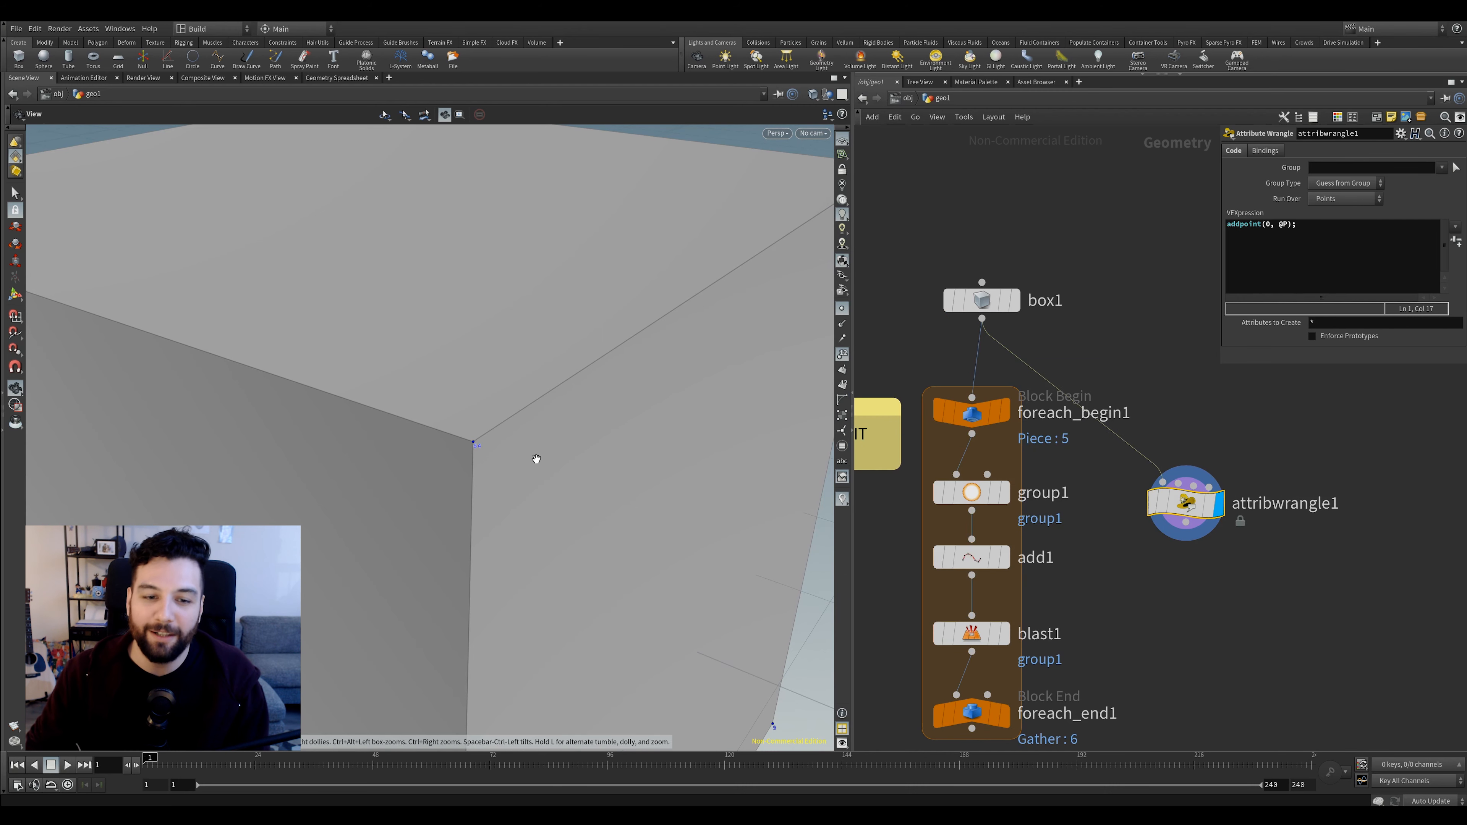
left_click_drag(491, 478, 416, 464)
left_click_drag(637, 435, 613, 434)
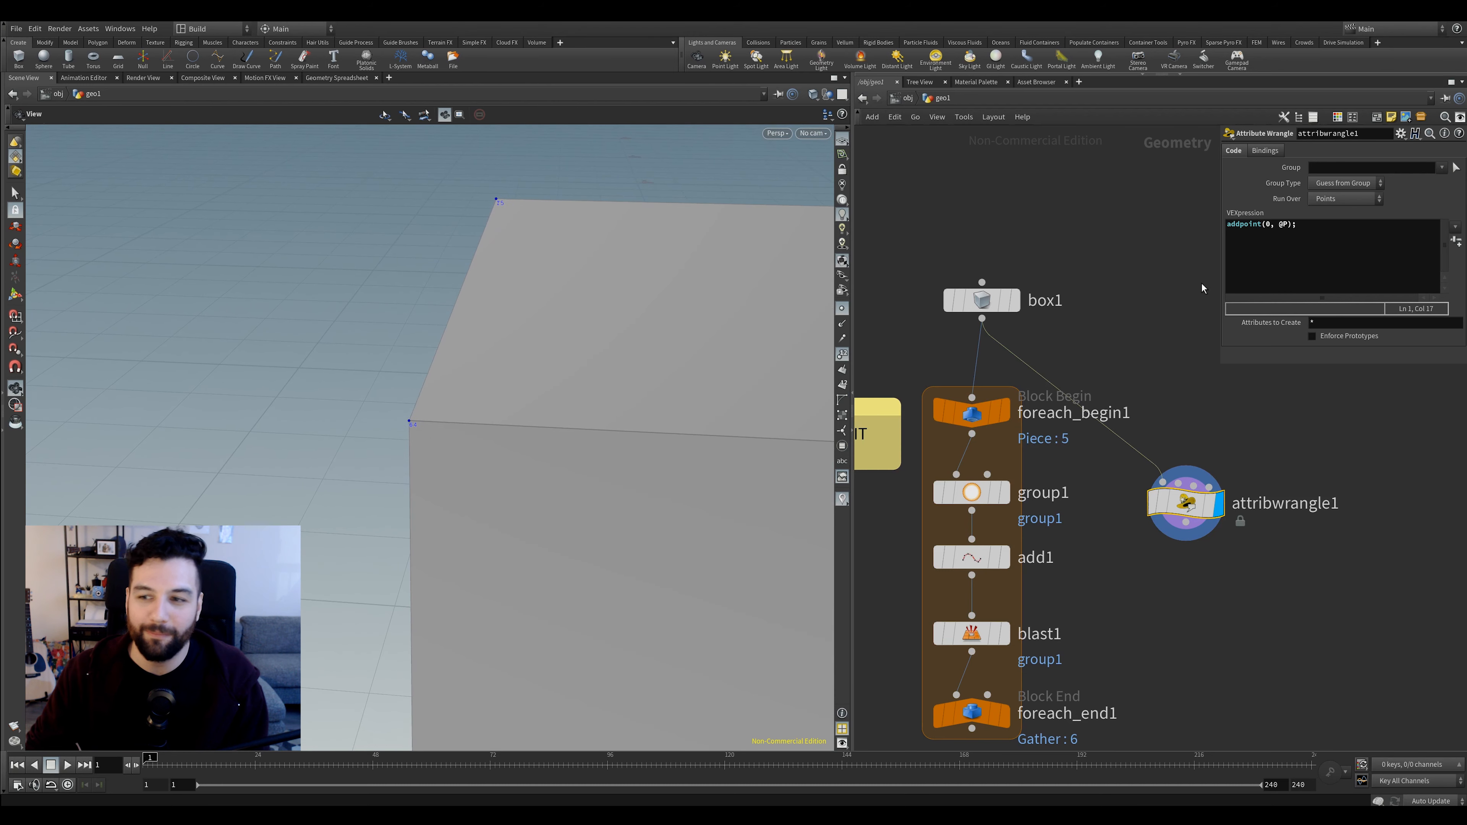
Set attribwrangle1 to run over Primitives and examine the added points at the box's face centres
left_click(1286, 231)
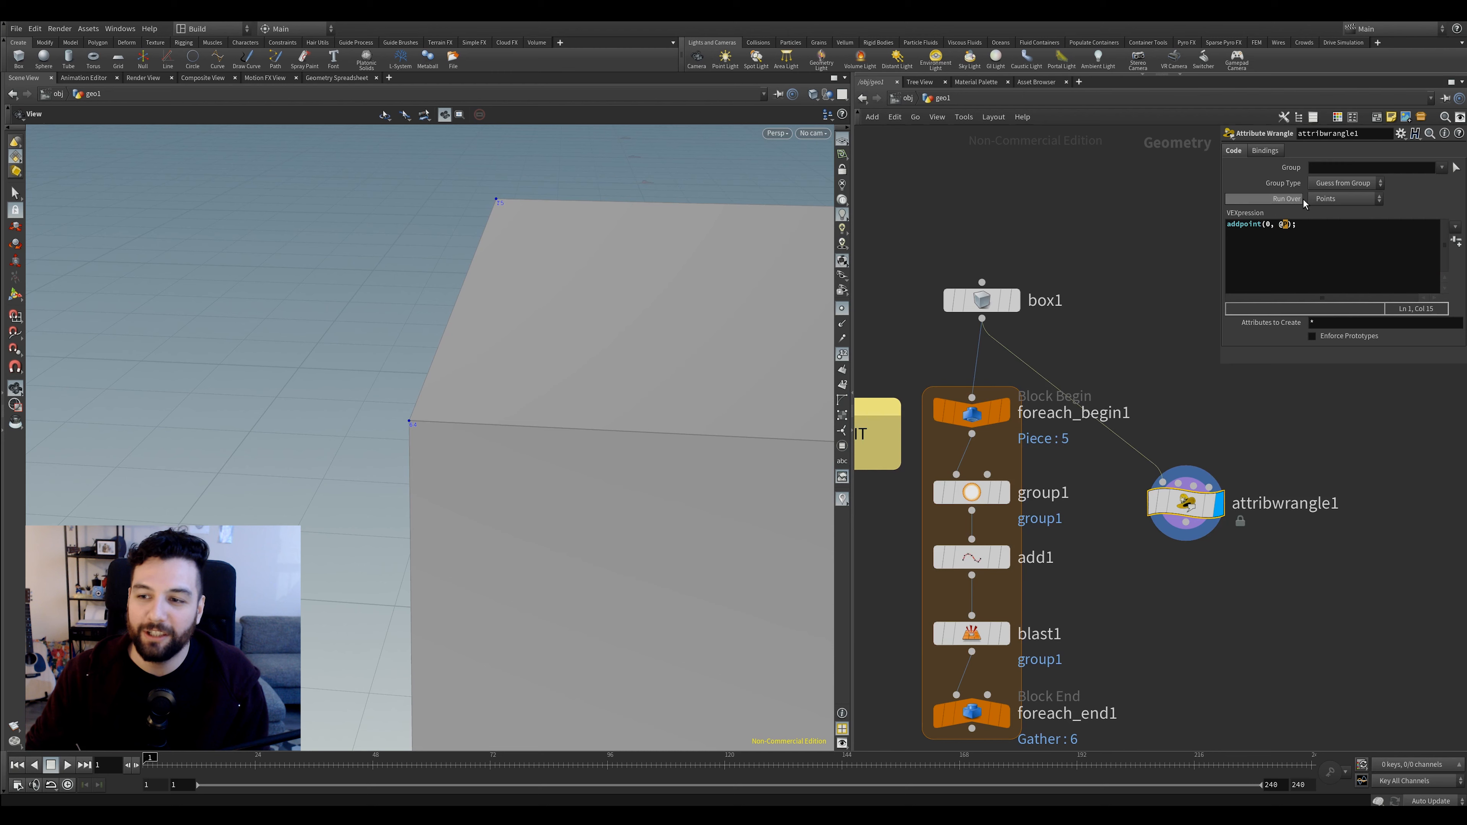
left_click(1326, 269)
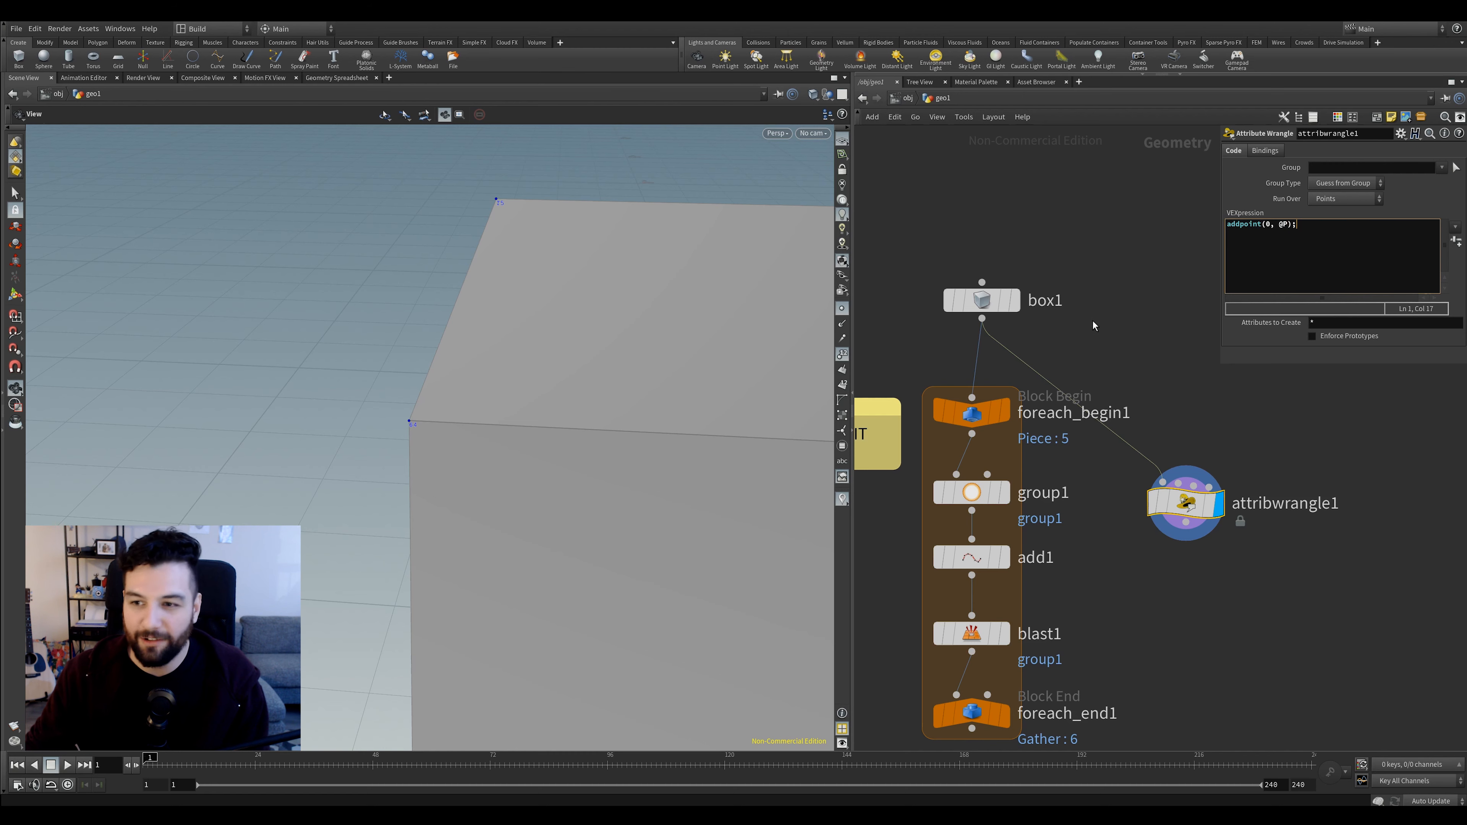
left_click(1344, 199)
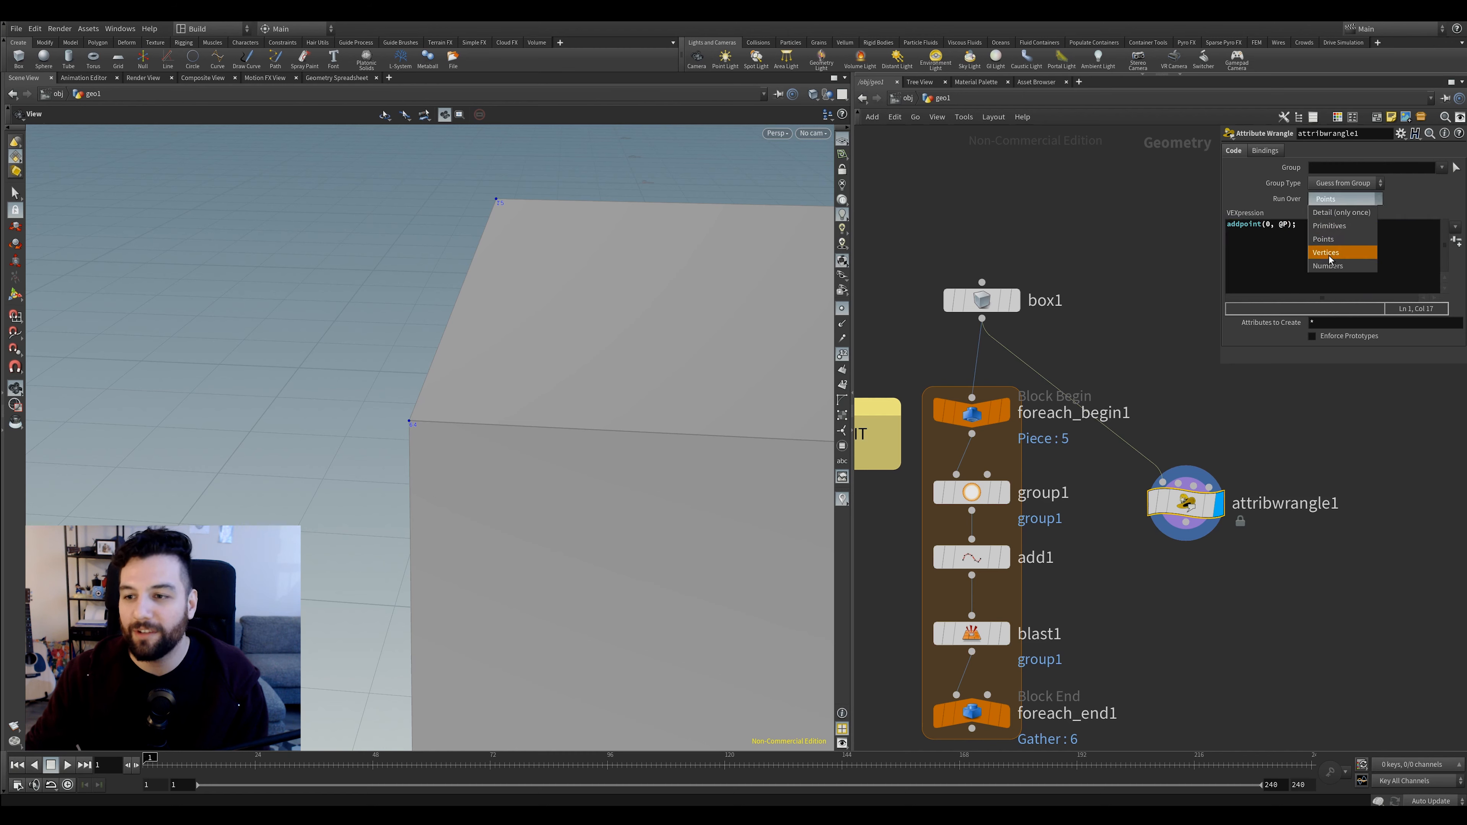
left_click(1388, 223)
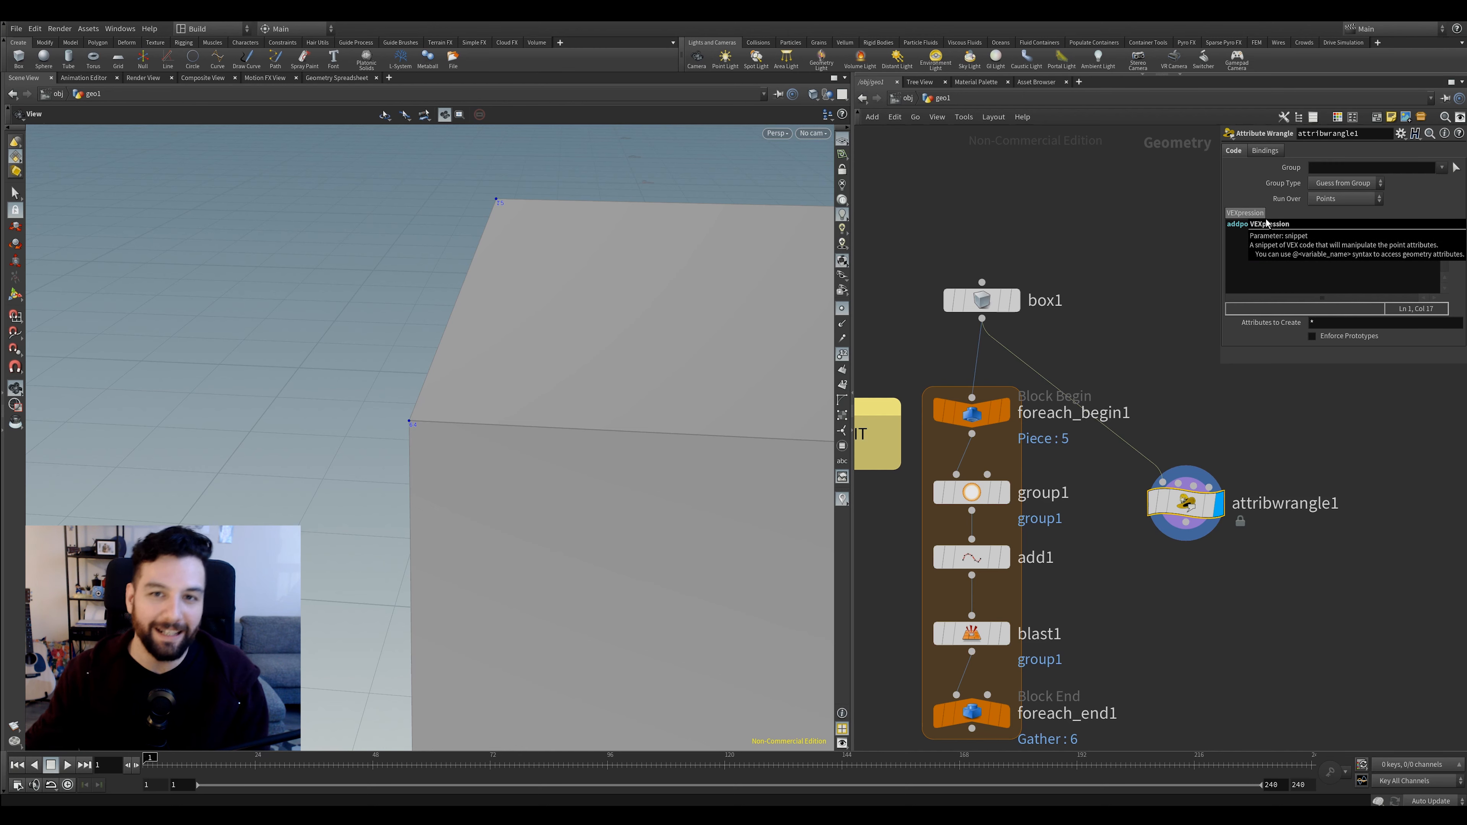
left_click(1363, 199)
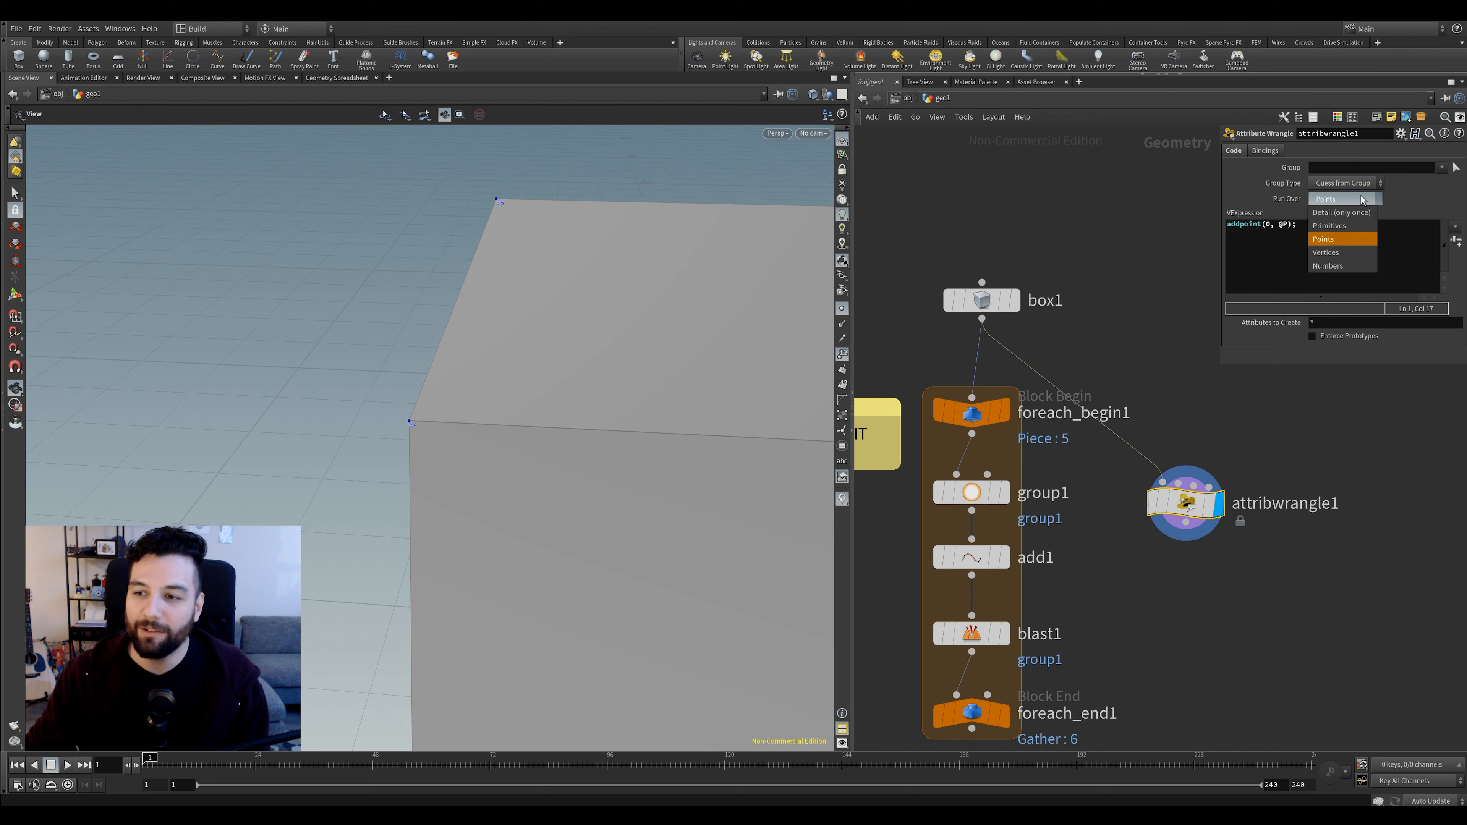
left_click(1367, 229)
left_click_drag(576, 272, 634, 428)
left_click_drag(581, 300, 478, 236)
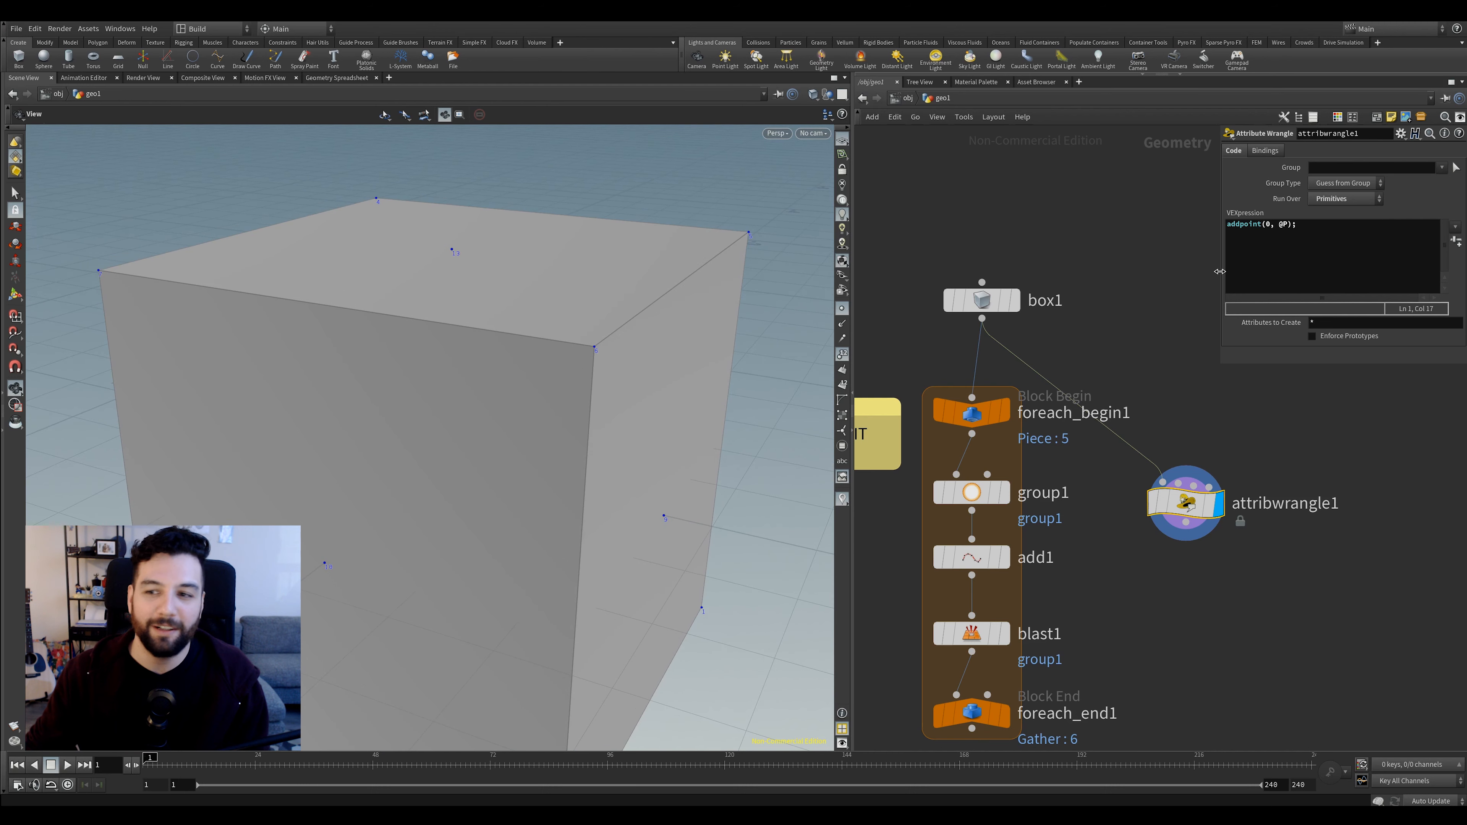
left_click_drag(1278, 228, 1289, 226)
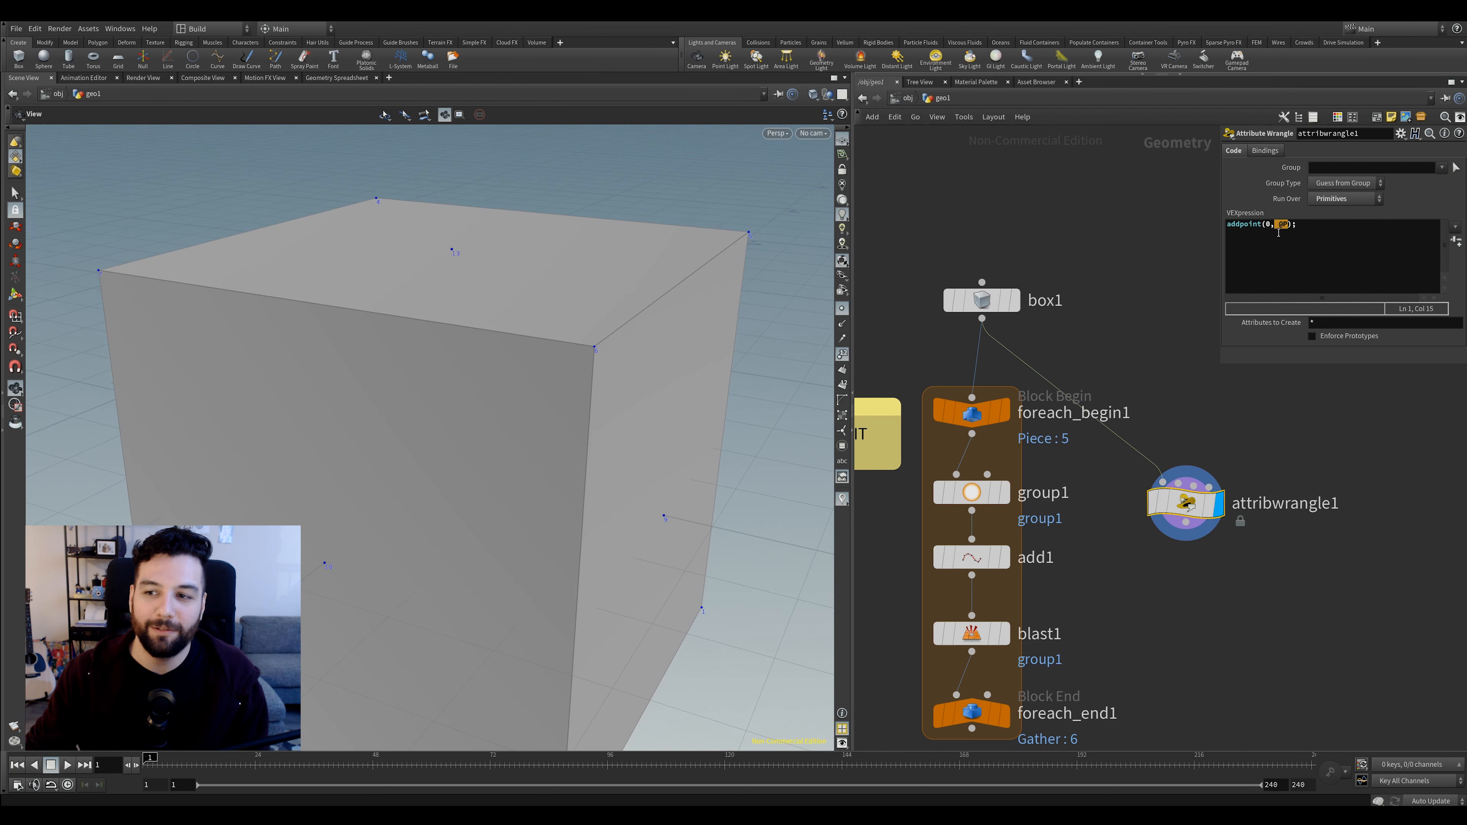
left_click_drag(727, 244, 644, 302)
Delete the For-Each loop nodes, the DONT DO IT note and attribwrangle1, keeping only box1
scroll(1280, 586, "down", 1)
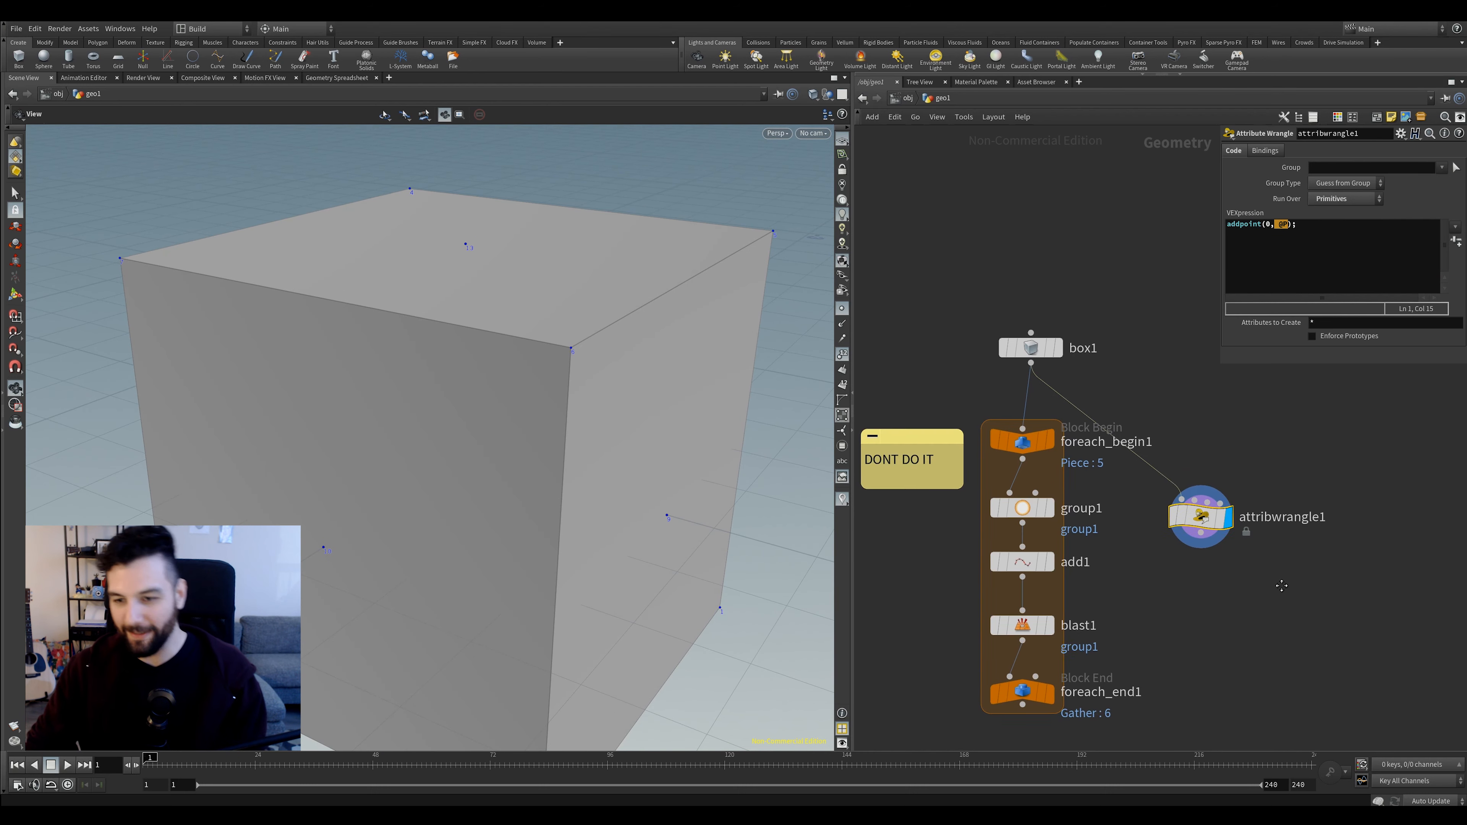
left_click_drag(1295, 429, 1106, 748)
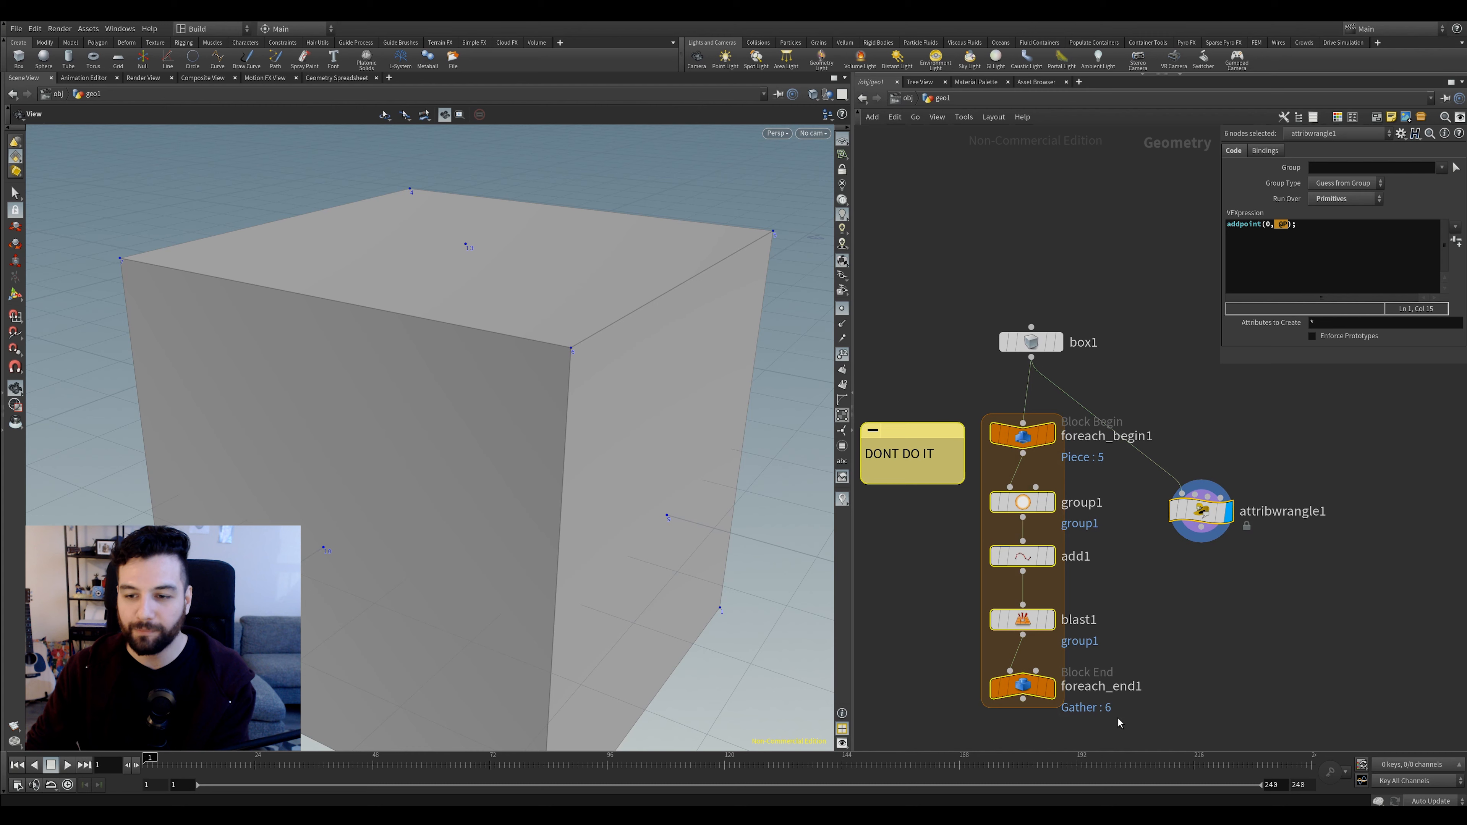
key("Delete")
Add a For-Each Connected Piece loop with its connectivity node below box1
key("Tab")
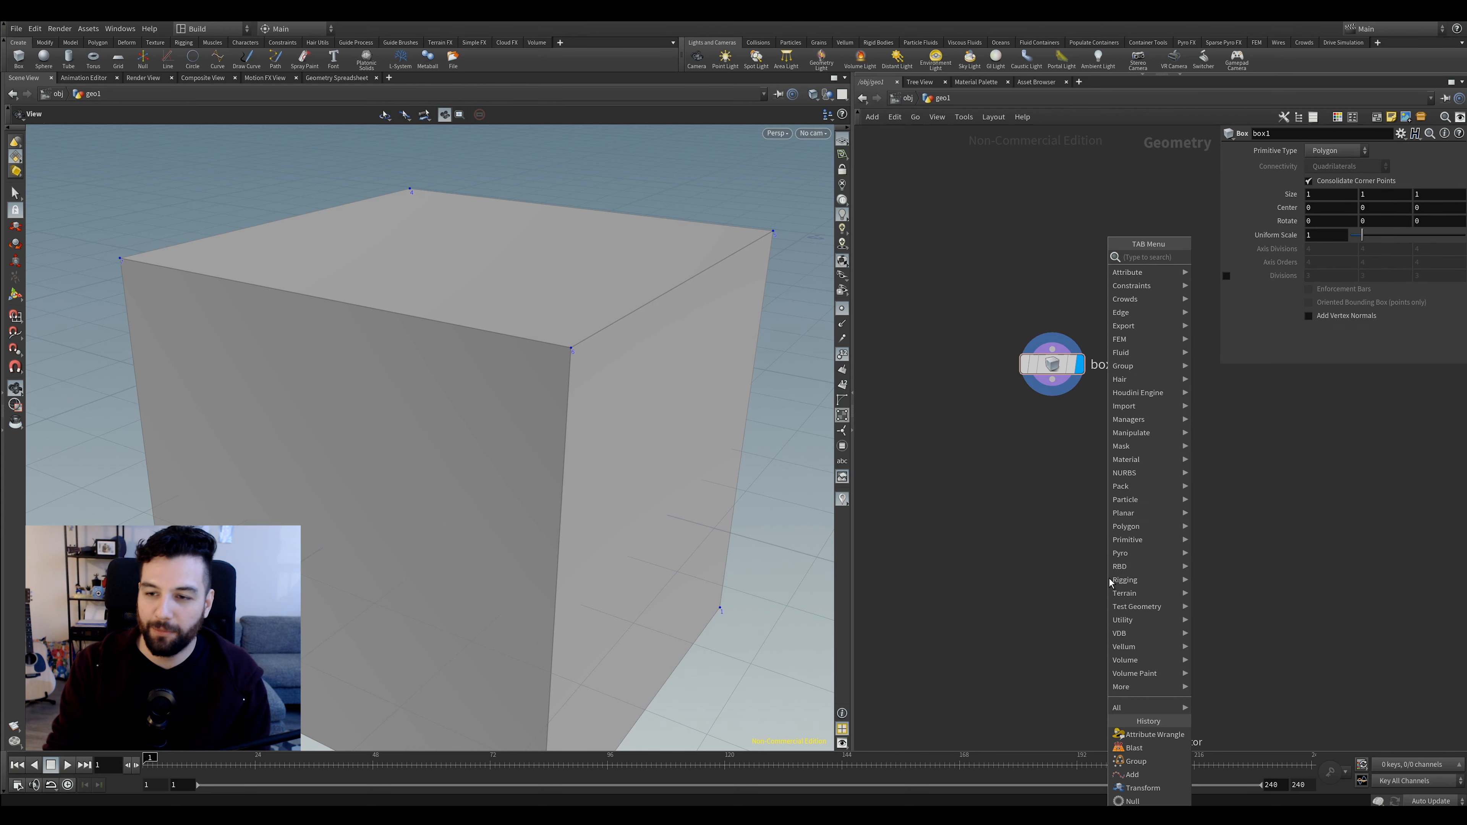
type("for")
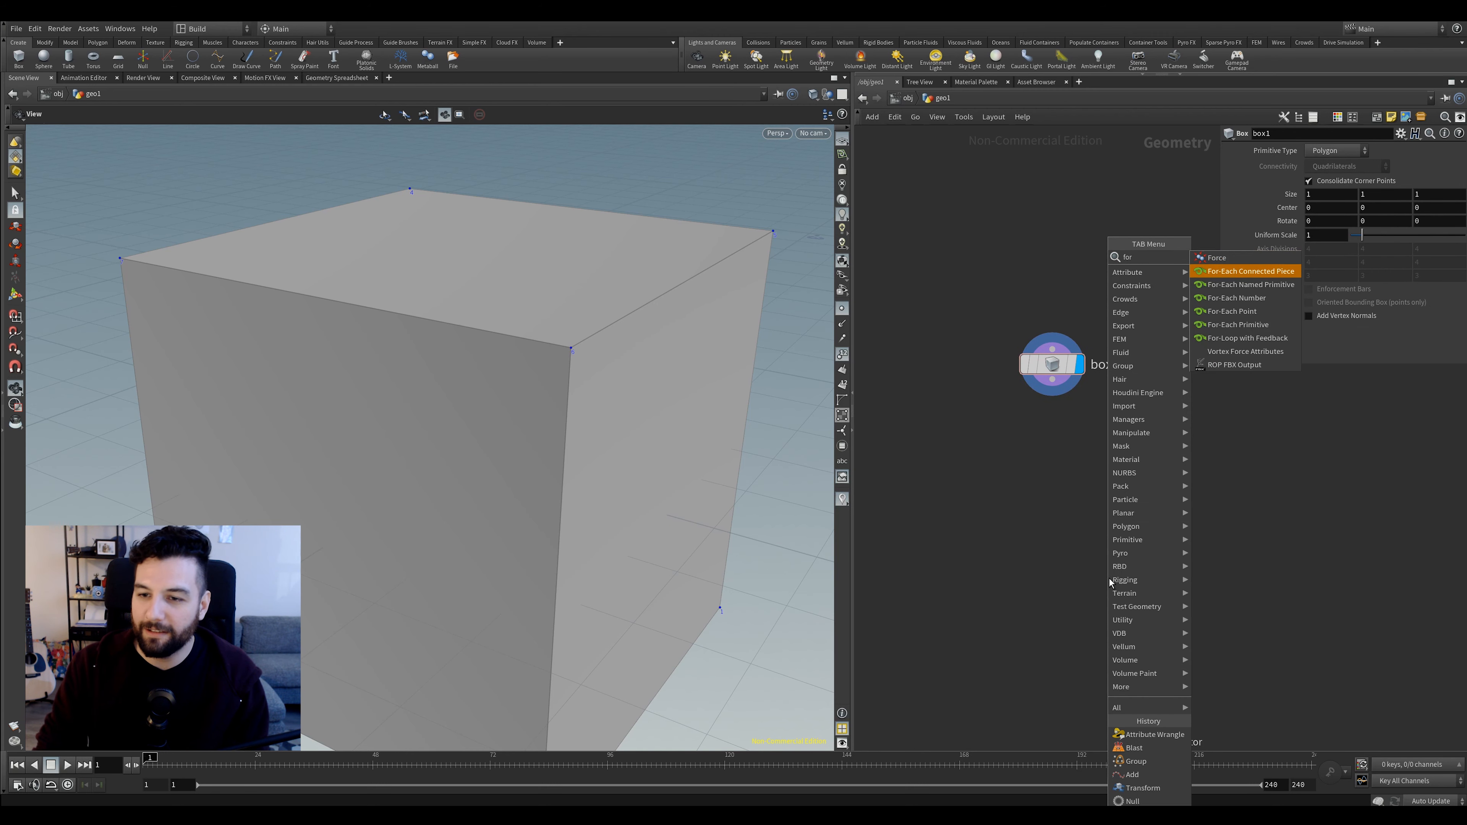
key("Escape")
key("Tab")
key("Escape")
key("Tab")
type("for")
key("Down")
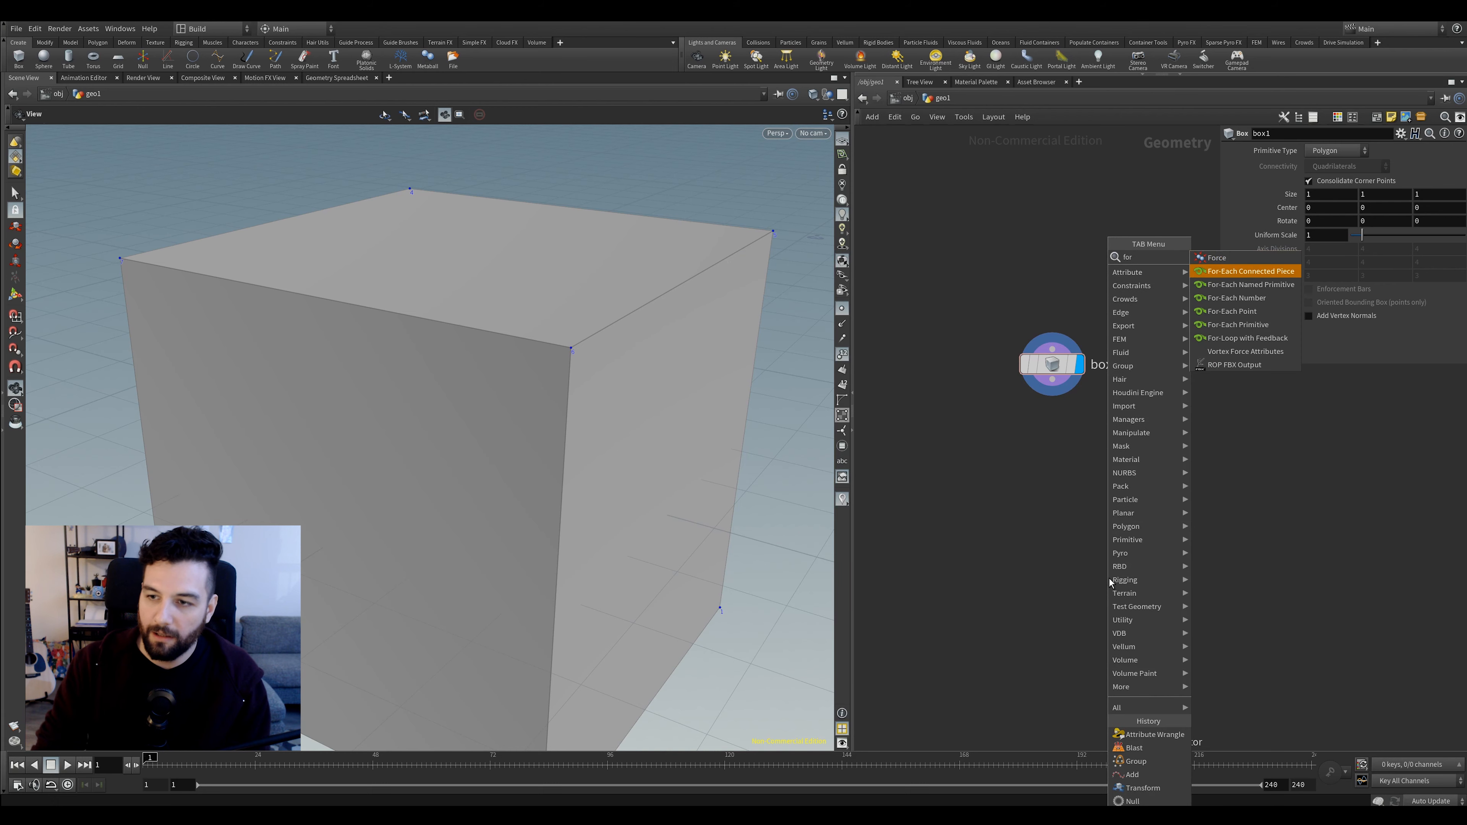
key("Return")
left_click(1064, 552)
left_click_drag(1188, 483, 1046, 586)
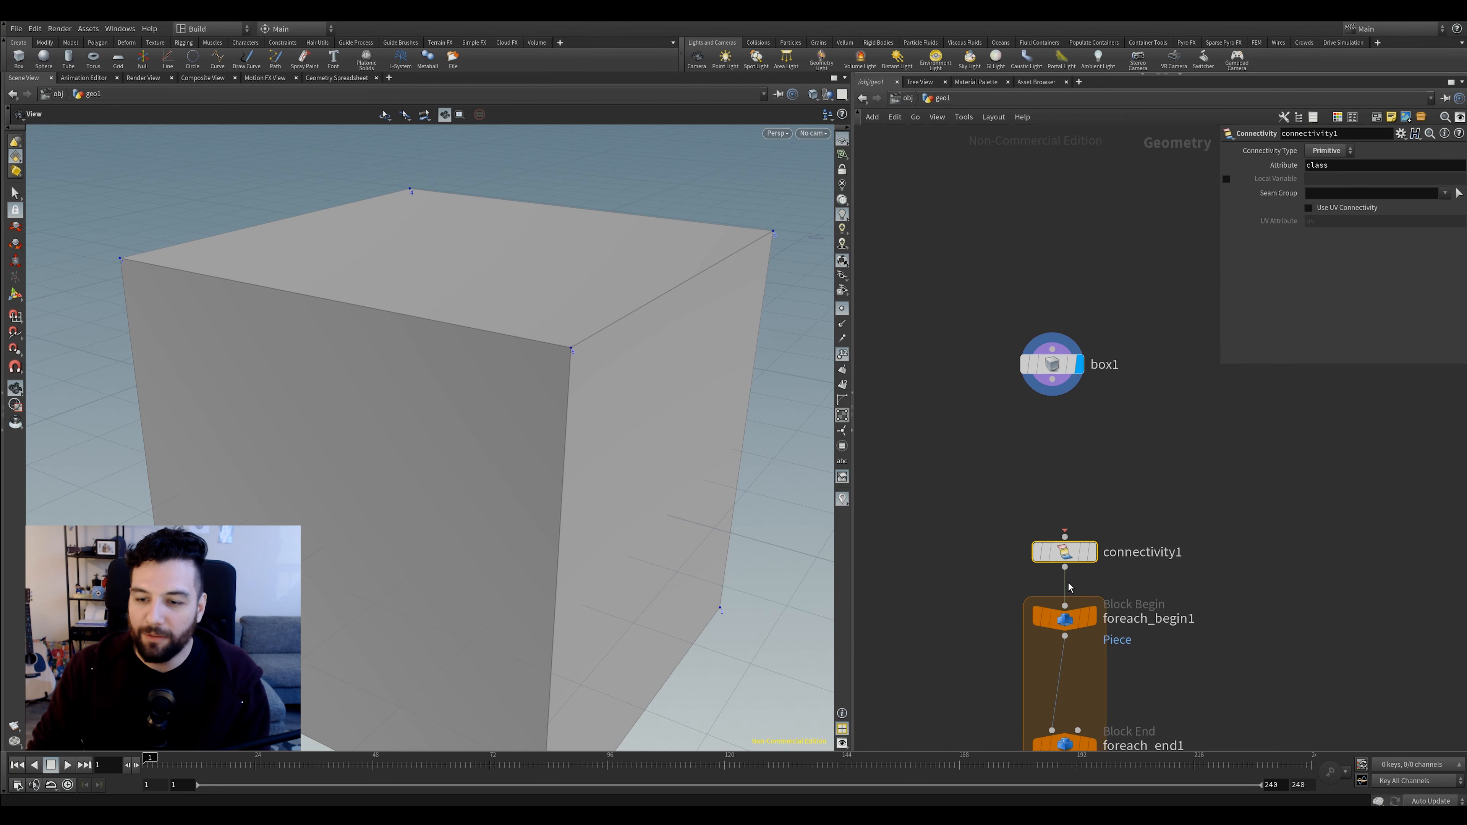
middle_click_drag(1193, 539, 1167, 457)
Add a Copy and Transform node below box1, wire it to box1's output and display it
middle_click_drag(1022, 313, 1038, 385)
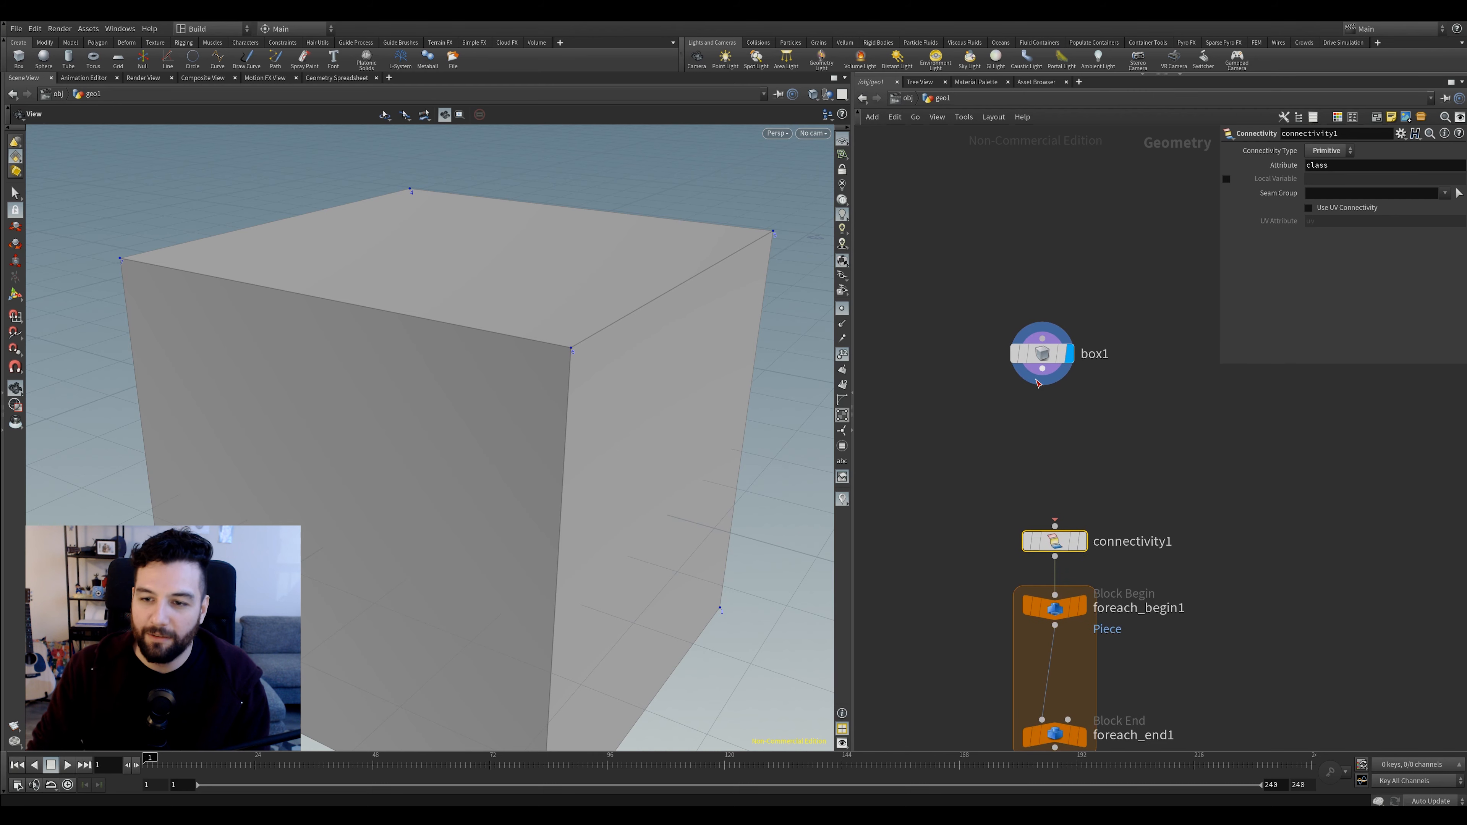
key("Tab")
type("copy")
key("Return")
left_click(1057, 412)
left_click(1060, 415)
left_click_drag(1047, 418, 1047, 438)
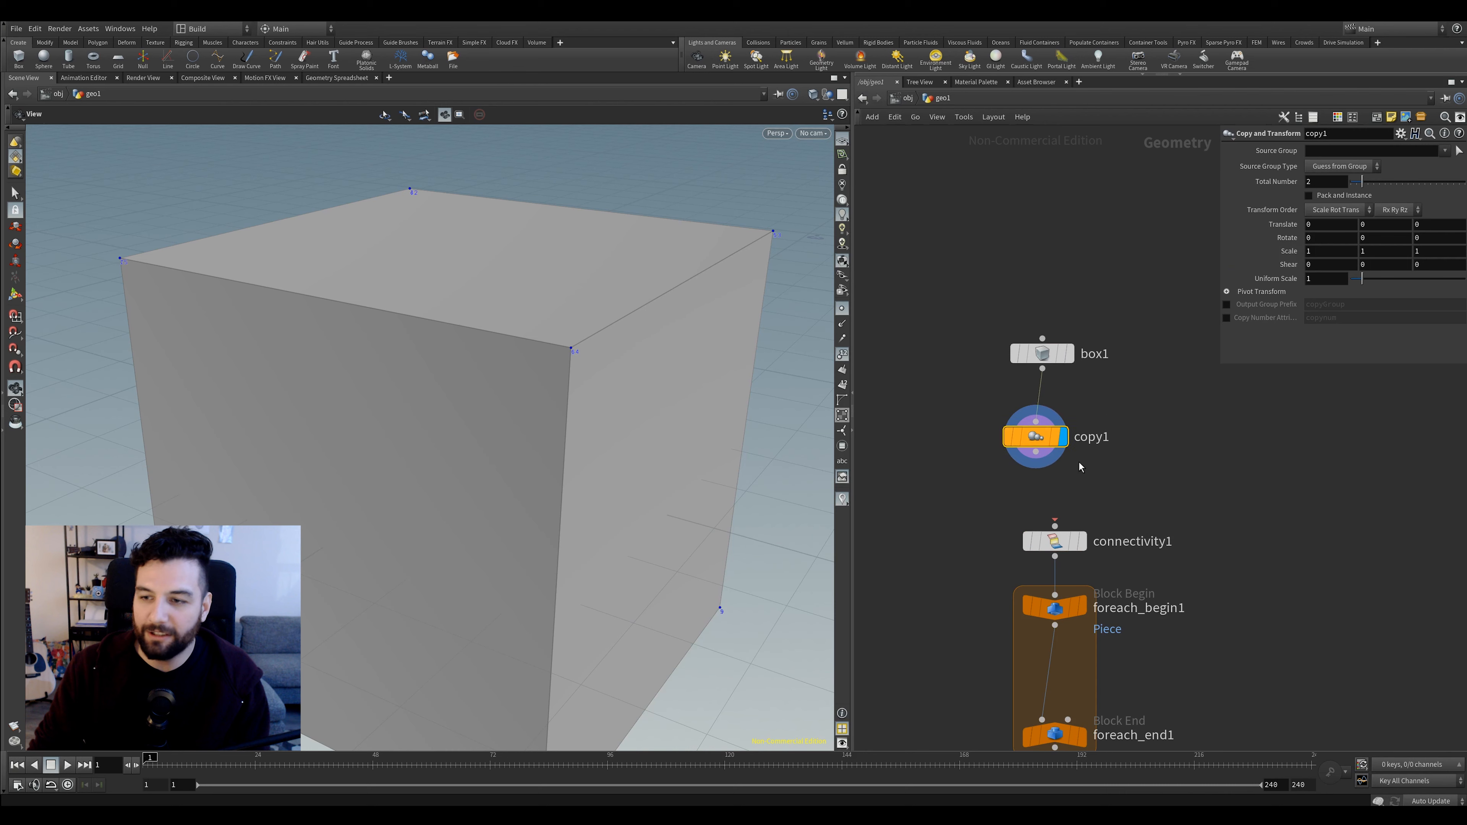
Set copy1 to 8 copies with Translate Y 1.6 and Rotate Y 15.6, and hide the point markers and numbers in the viewport
middle_click_drag(1354, 183, 1453, 233)
left_click(842, 308)
left_click(842, 354)
right_click_drag(564, 295, 242, 462)
middle_click_drag(619, 302, 576, 469)
middle_click_drag(1392, 227, 1437, 223)
right_click_drag(814, 286, 684, 229)
middle_click_drag(684, 229, 481, 349)
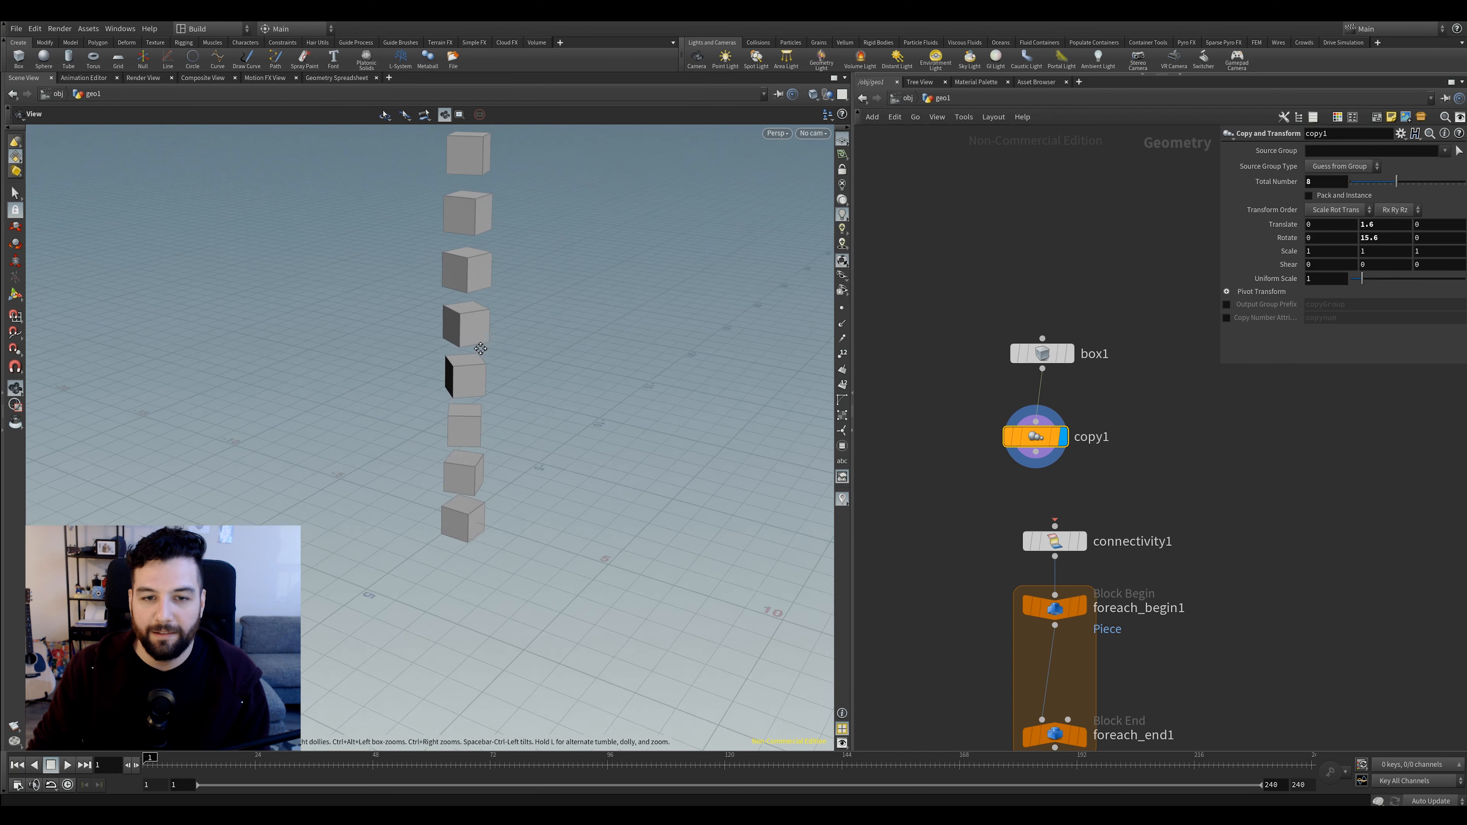
left_click_drag(480, 348, 557, 271)
Wire copy1 into connectivity1 and check the connectivity node's class attribute
middle_click_drag(1079, 477, 1064, 424)
left_click_drag(1021, 398, 1040, 472)
left_click_drag(1141, 450, 1009, 501)
middle_click_drag(1211, 447, 1166, 449)
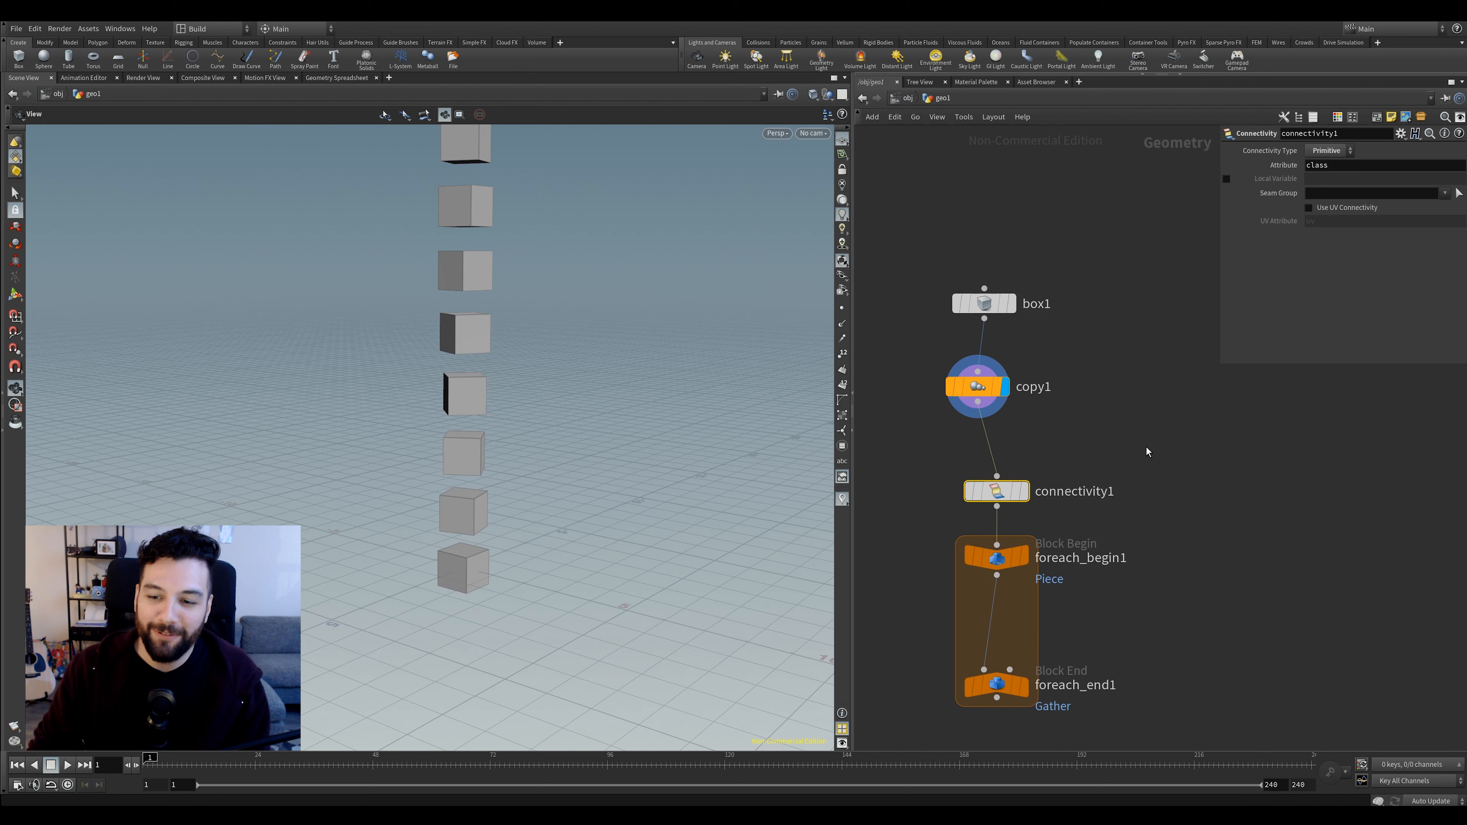
double_click(1328, 165)
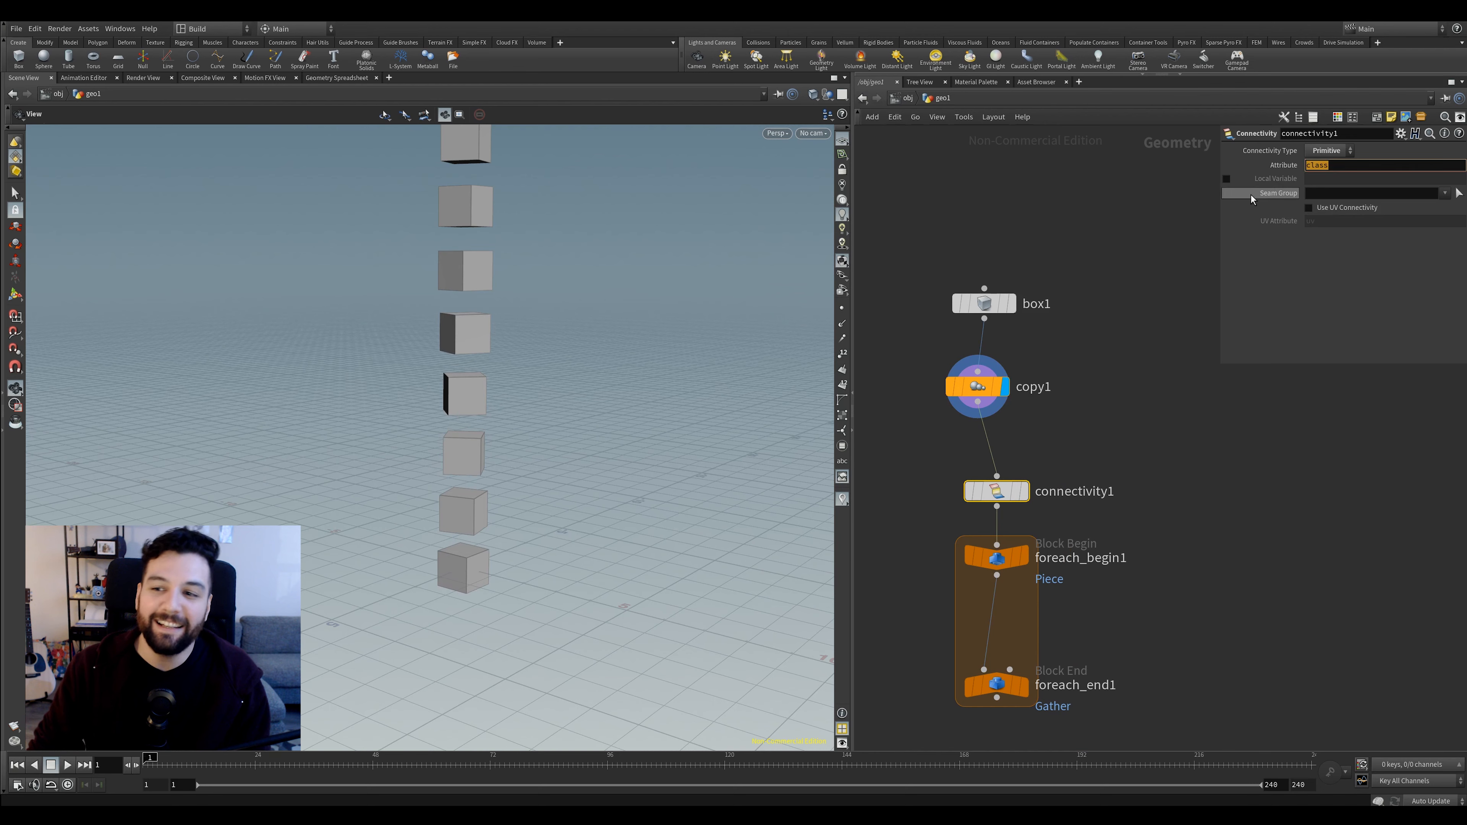
left_click(1106, 432)
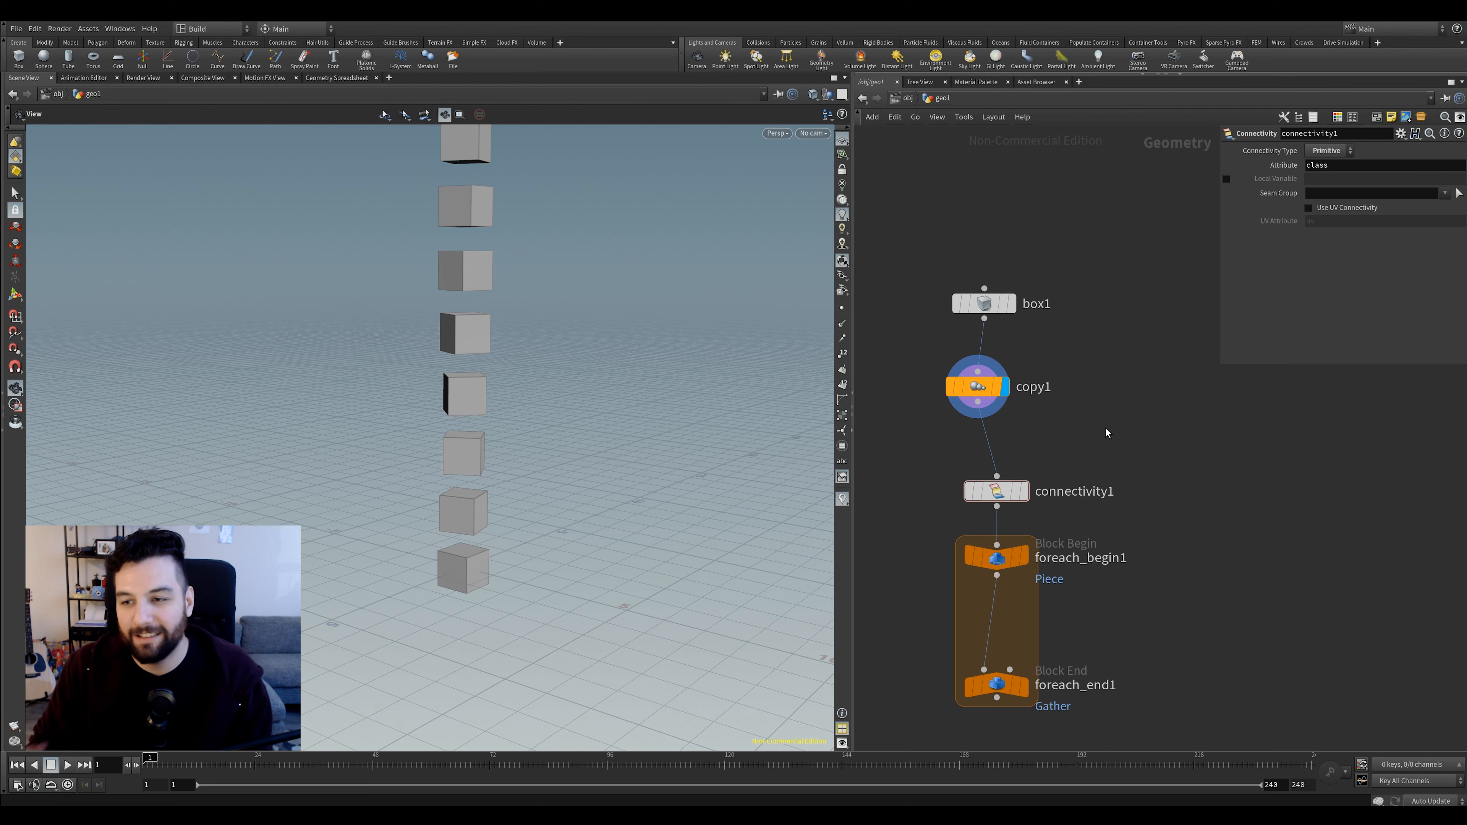
Insert a Transform node inside the loop, between foreach_begin1 and foreach_end1
middle_click_drag(570, 401, 602, 422)
right_click_drag(543, 364, 521, 303)
left_click_drag(521, 304, 483, 418)
right_click_drag(483, 419, 615, 373)
left_click_drag(578, 317, 701, 387)
middle_click_drag(1096, 633, 1098, 551)
key("Tab")
type("tra")
left_click(1223, 287)
left_click(991, 550)
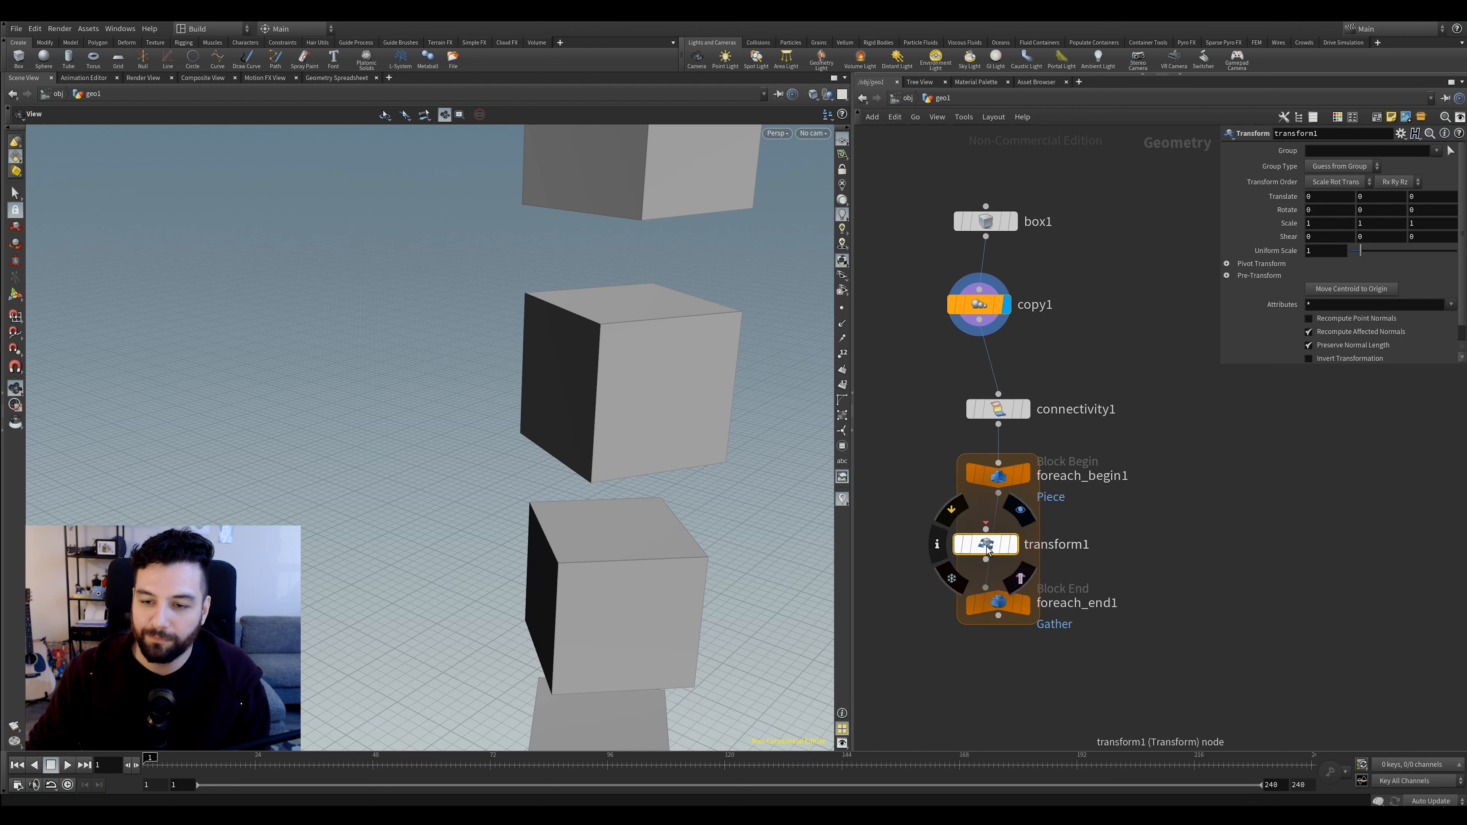
Apply the centerPivot preset to transform1, set its Uniform Scale to 1.83 and display foreach_end1
left_click(1400, 133)
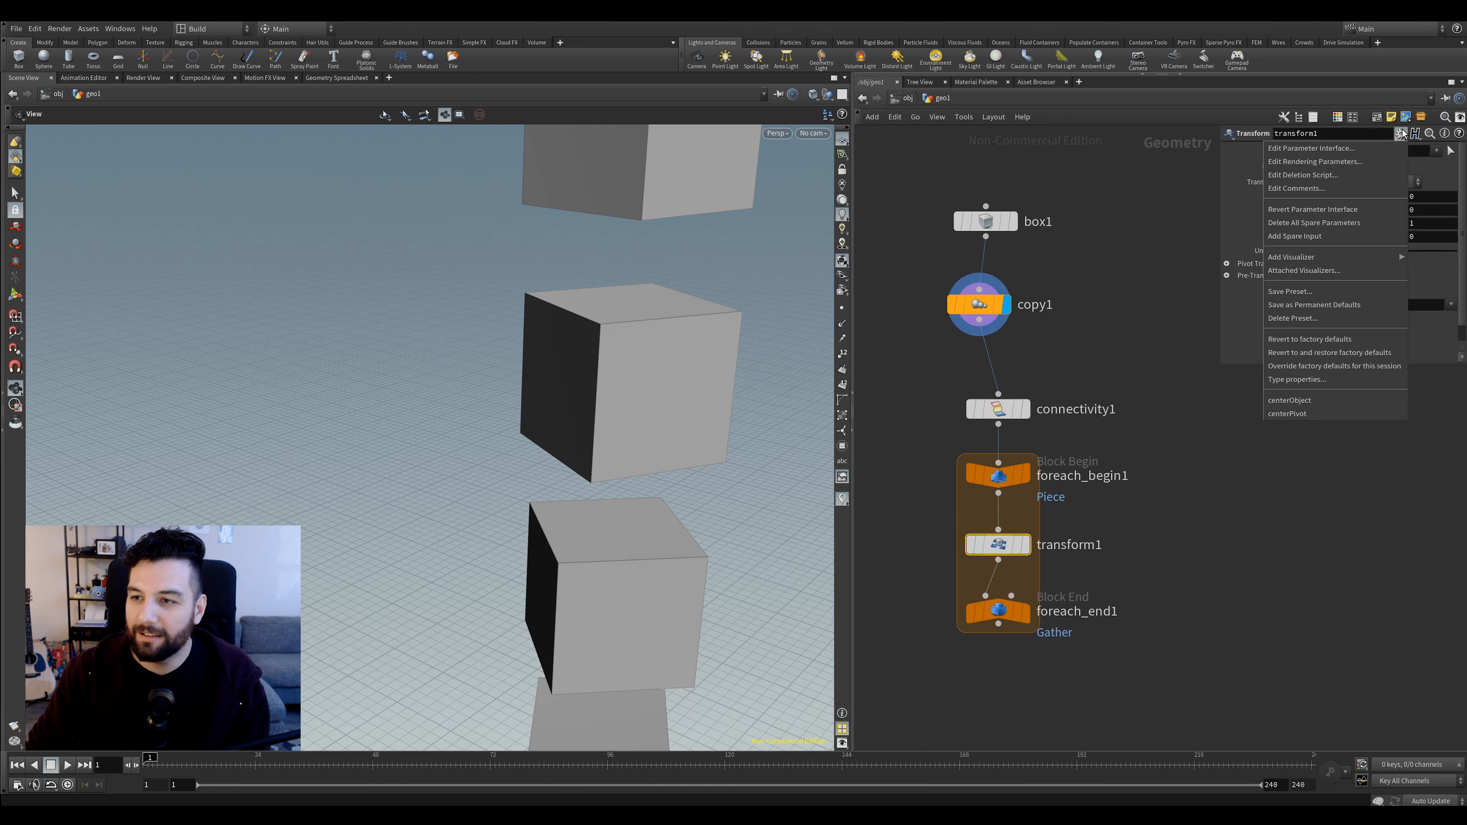
left_click(1336, 412)
left_click_drag(1363, 254, 1375, 255)
left_click(1028, 616)
Bypass connectivity1 temporarily to check how foreach_end1's Piece Attribute depends on its class attribute
left_click(970, 408)
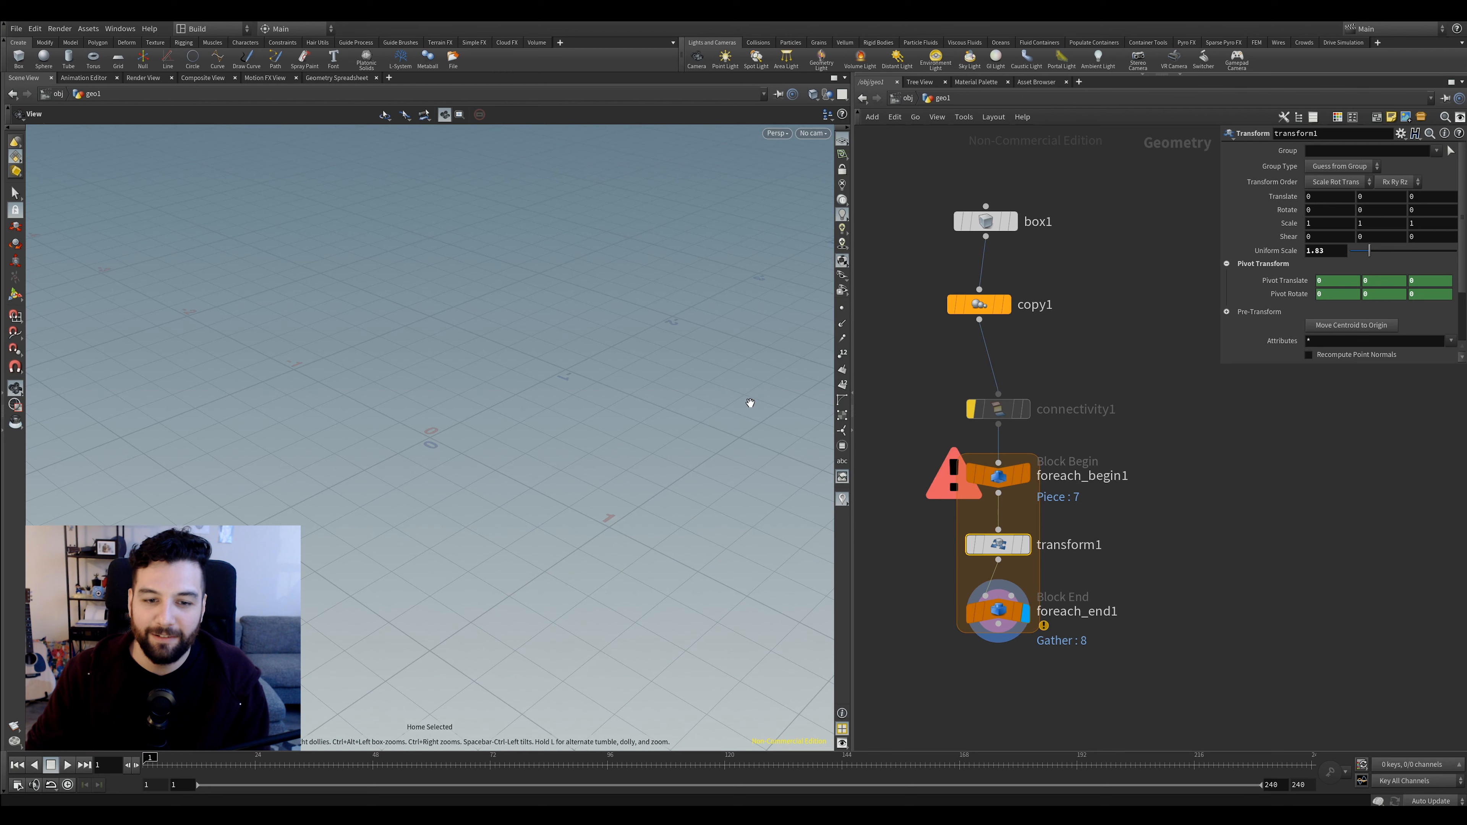
left_click(998, 473)
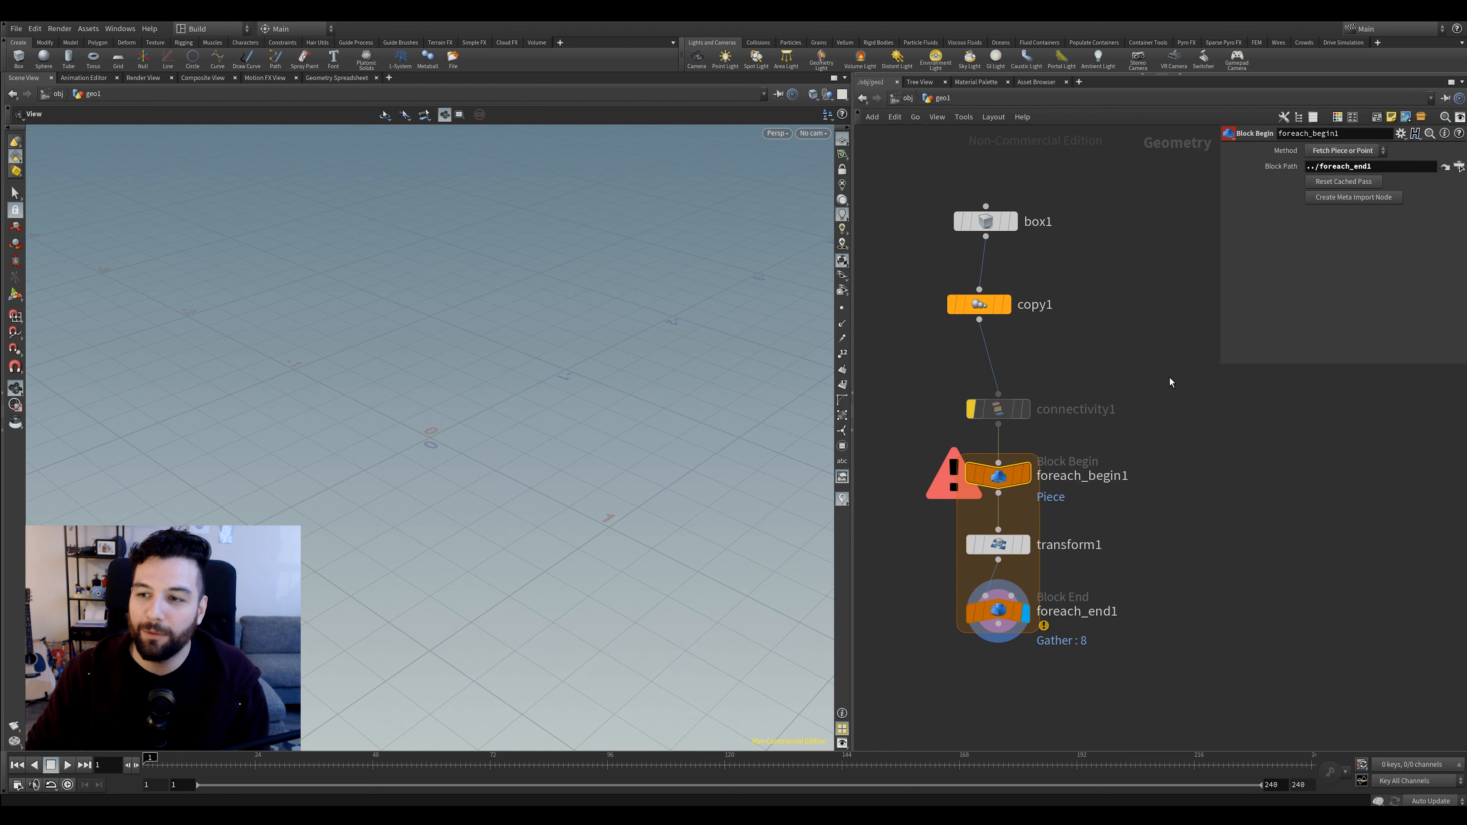
left_click(998, 613)
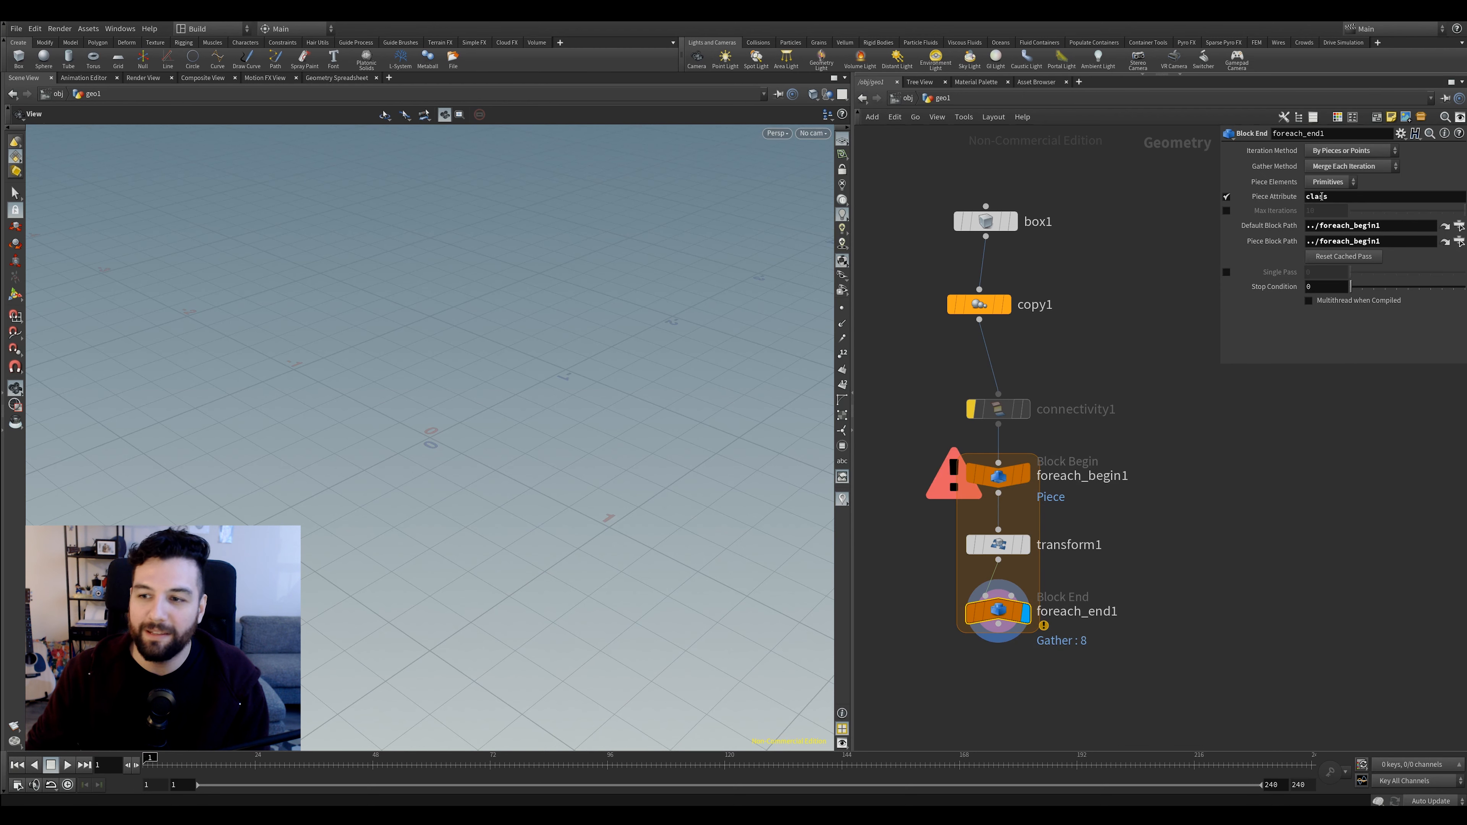
left_click(976, 410)
left_click(1338, 166)
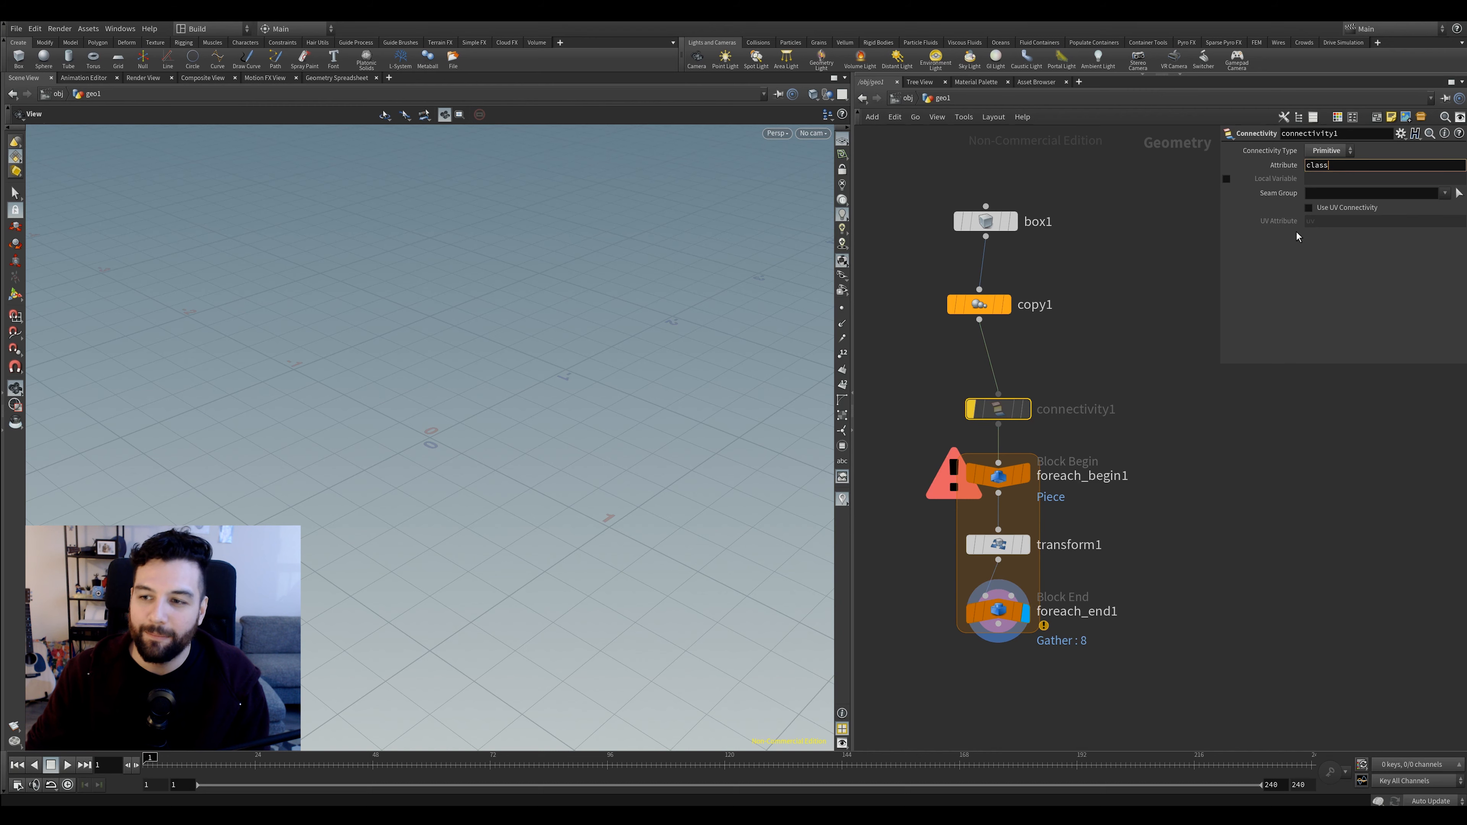
key("Return")
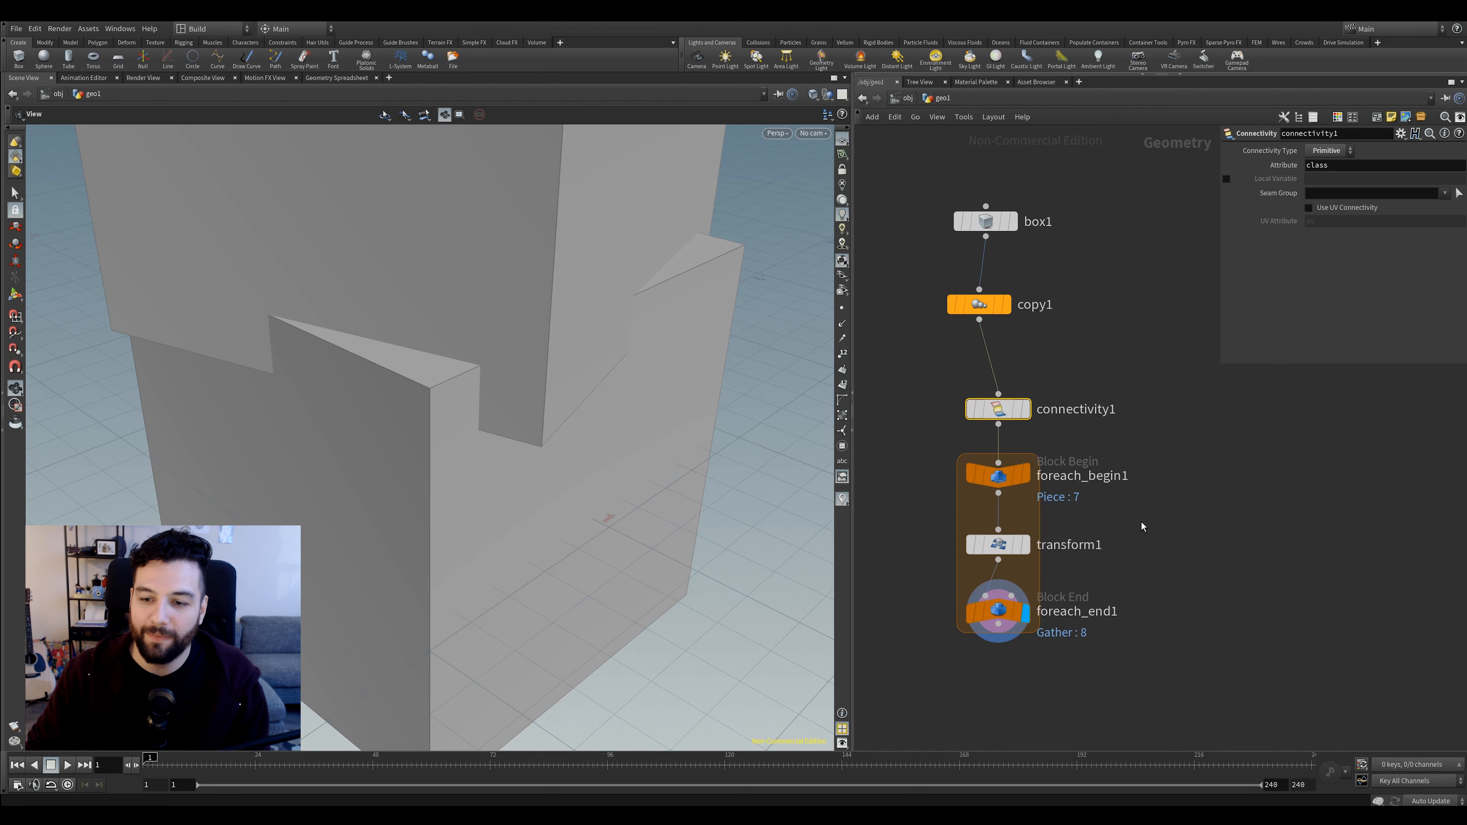
Set transform1's Uniform Scale to 1.08 and examine the stack of individually scaled boxes
left_click(1071, 544)
left_click_drag(1359, 260, 1361, 254)
scroll(625, 324, "down", 5)
middle_click_drag(626, 324, 544, 527)
scroll(544, 528, "down", 2)
left_click_drag(571, 401, 622, 425)
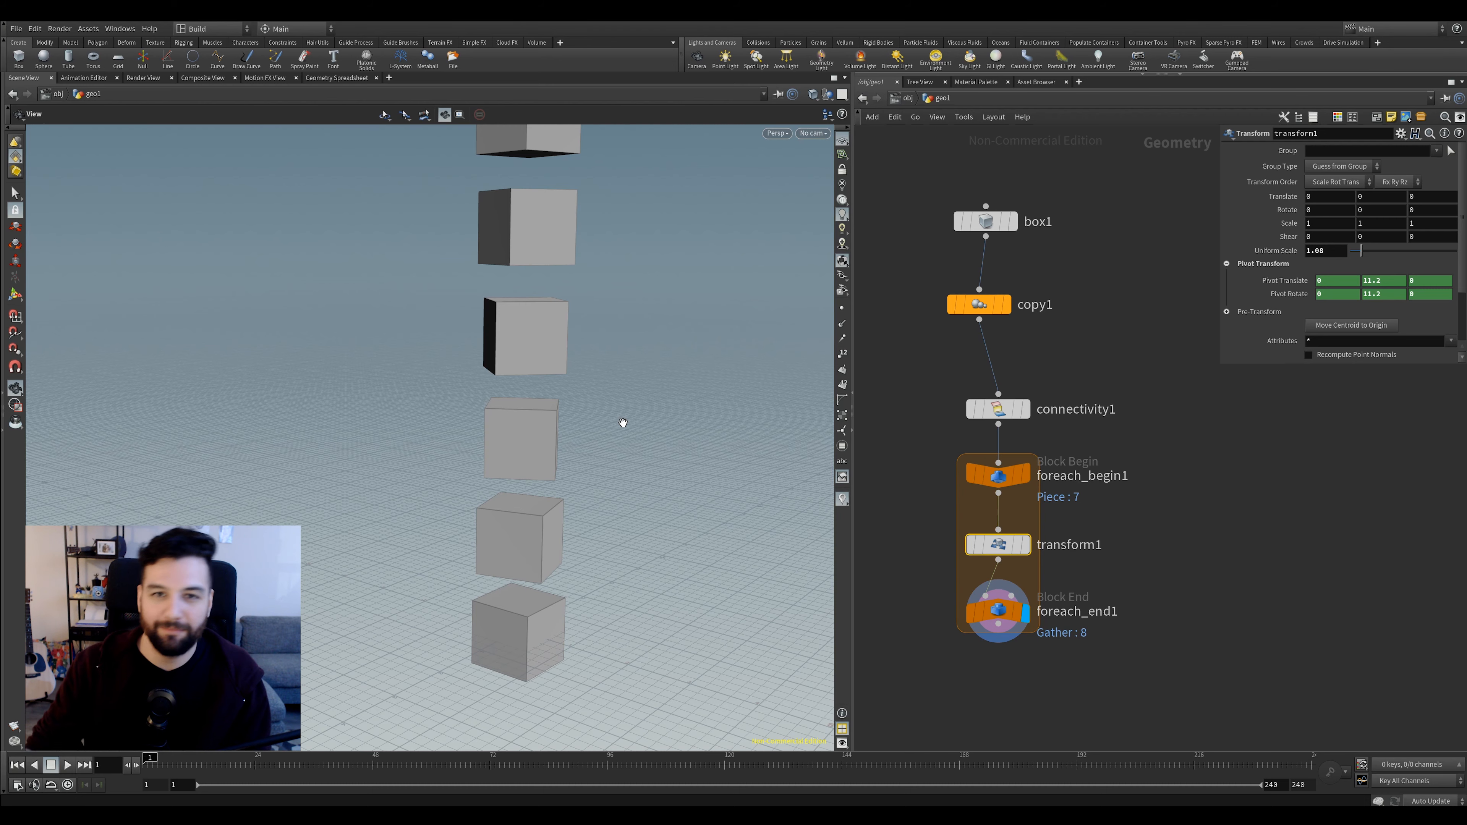
middle_click_drag(1105, 537, 1117, 535)
left_click_drag(529, 375, 442, 400)
middle_click_drag(604, 324, 619, 429)
right_click_drag(619, 429, 404, 452)
left_click_drag(582, 345, 547, 341)
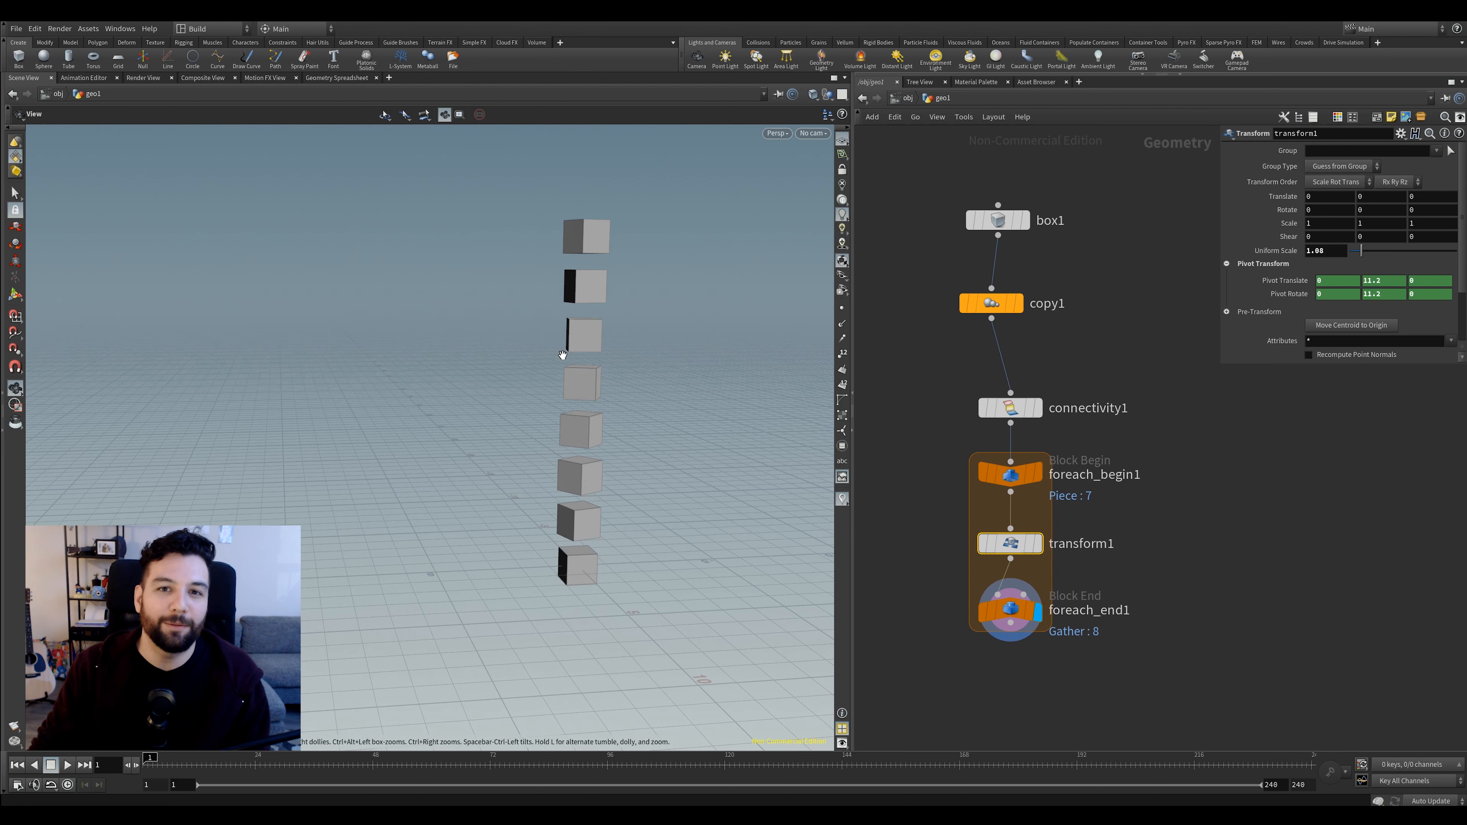
Apply the centerObject preset to transform1 with Uniform Scale 1, and examine the boxes centred at the origin
left_click(1400, 135)
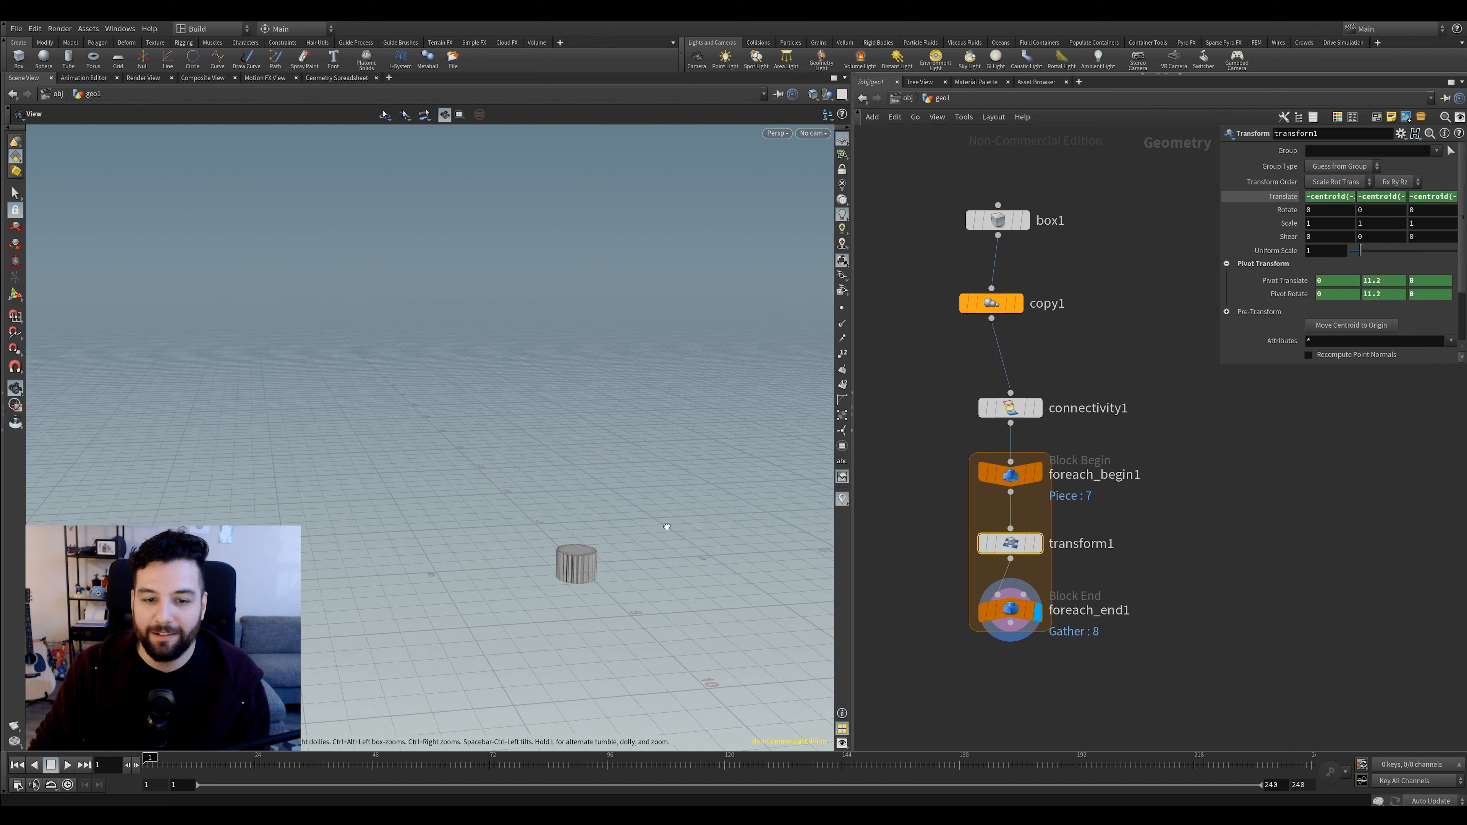
scroll(673, 534, "up", 3)
middle_click_drag(687, 549, 657, 403)
scroll(657, 402, "up", 3)
left_click_drag(658, 403, 691, 448)
middle_click_drag(602, 353, 626, 466)
left_click_drag(560, 344, 560, 275)
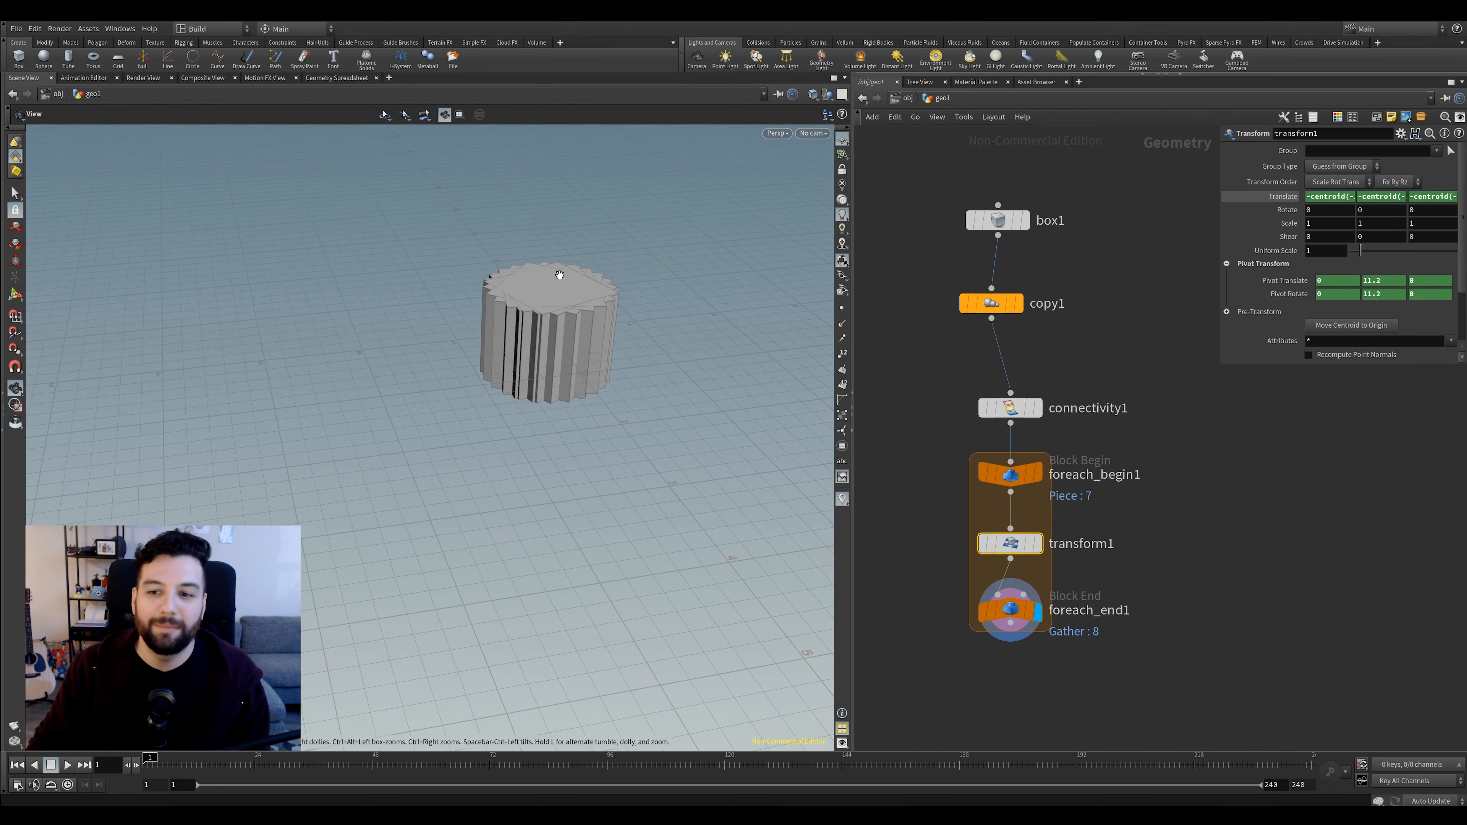
scroll(1178, 375, "down", 1)
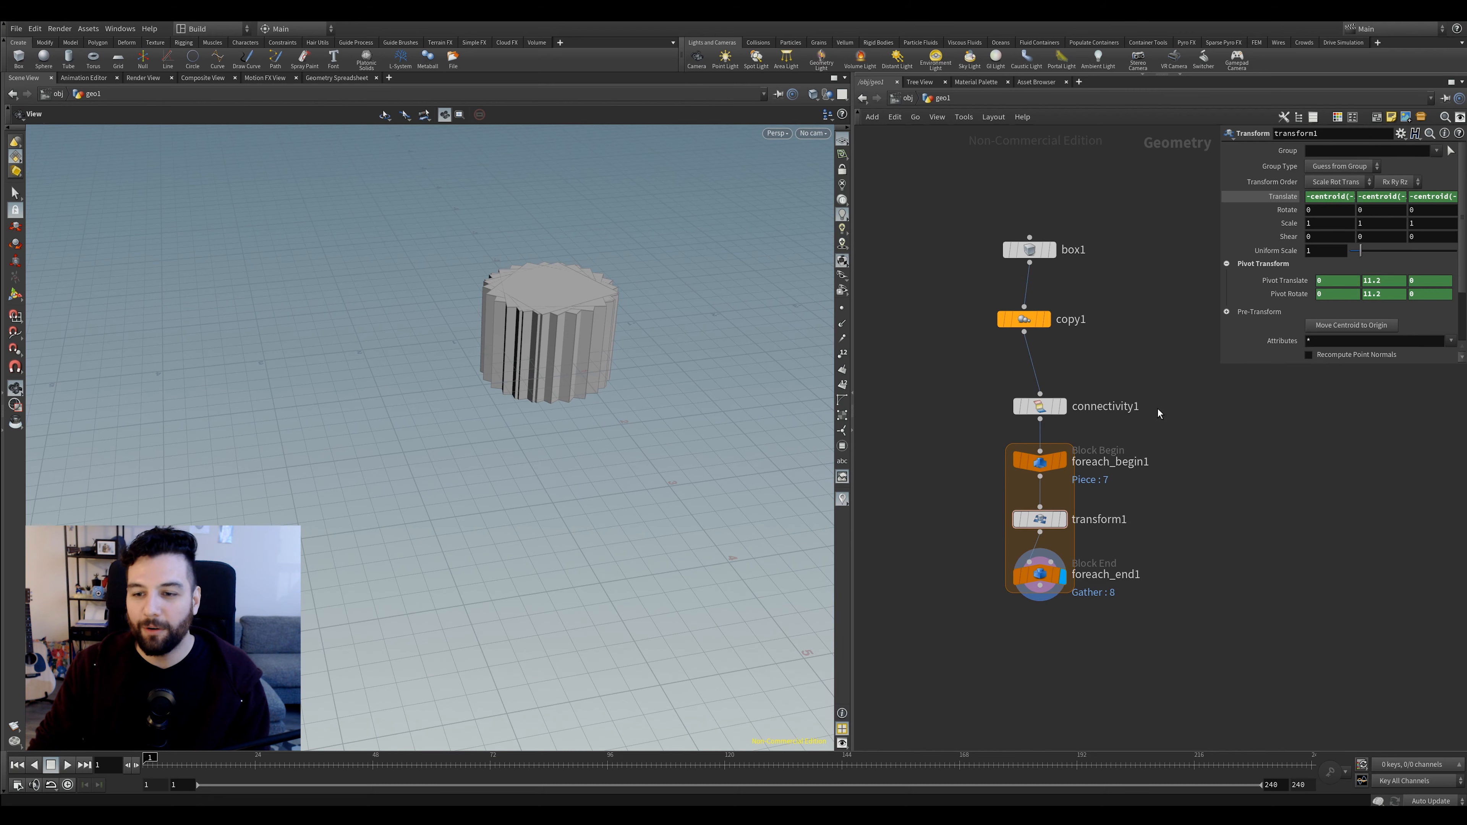
Add a For-Each Named Primitive loop in empty space beside the existing loop
key("Tab")
type("for")
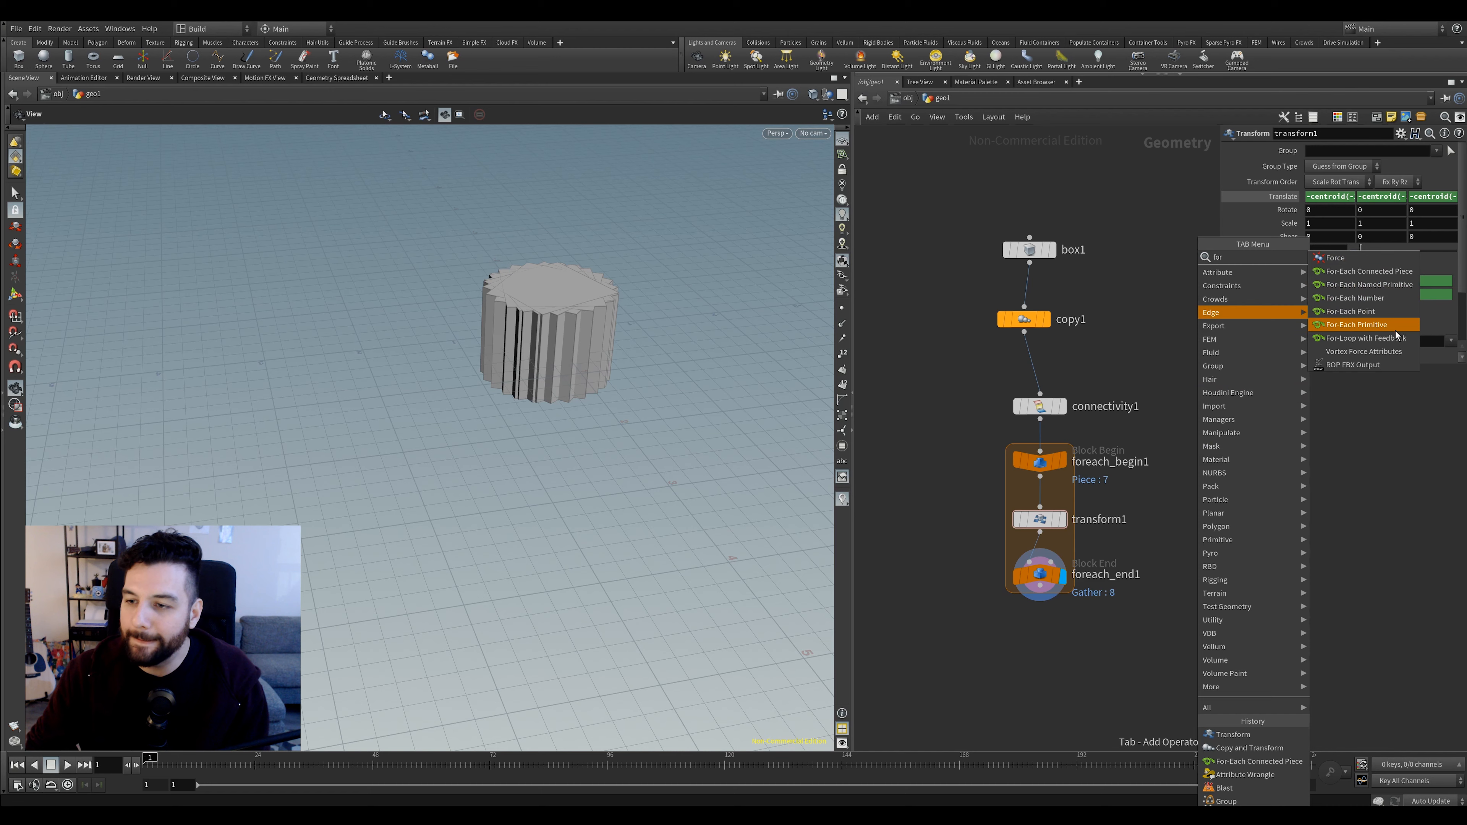
key("Escape")
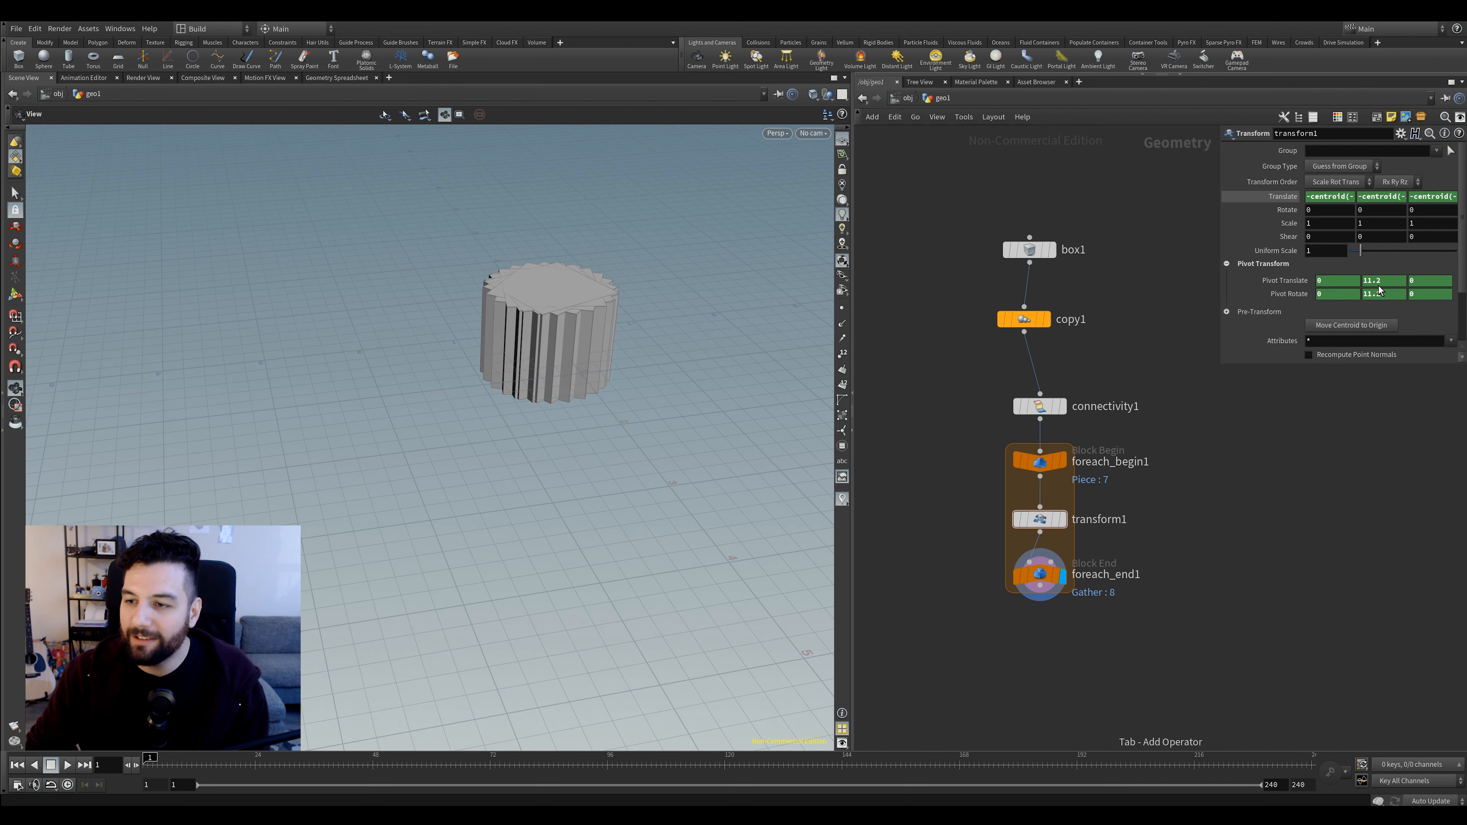
left_click(1246, 455)
Delete connectivity1 and the old loop with its transform1, and move the new loop into their place
left_click_drag(1173, 400, 1012, 619)
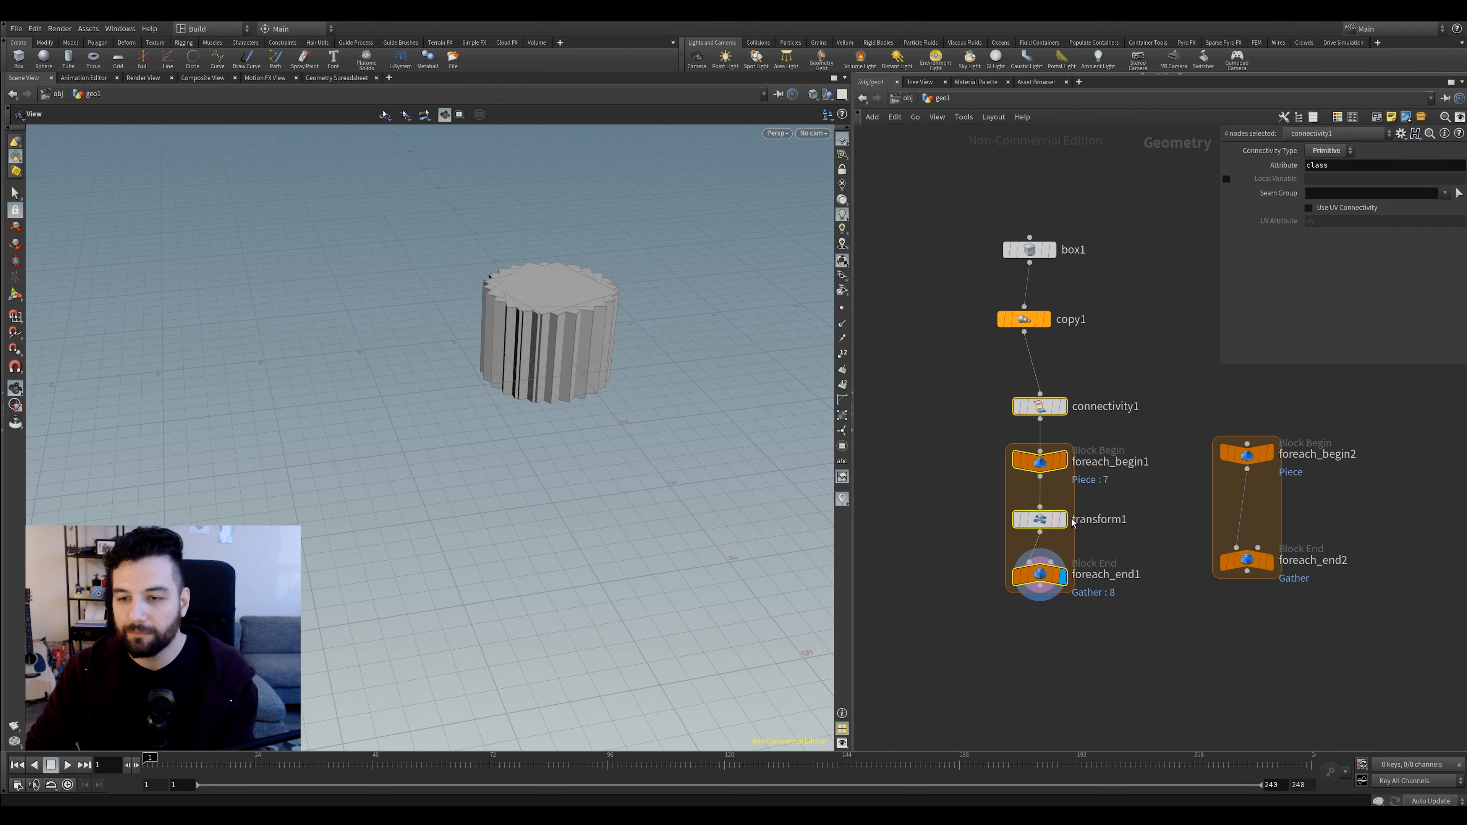
key("Delete")
left_click_drag(1136, 417, 1317, 595)
left_click_drag(1256, 461, 1080, 499)
left_click_drag(1175, 407, 1044, 500)
Disconnect copy1 from box1, set it aside, and display box1 above the loop
right_click_drag(716, 295, 514, 324)
middle_click_drag(683, 219, 554, 457)
left_click(1028, 323)
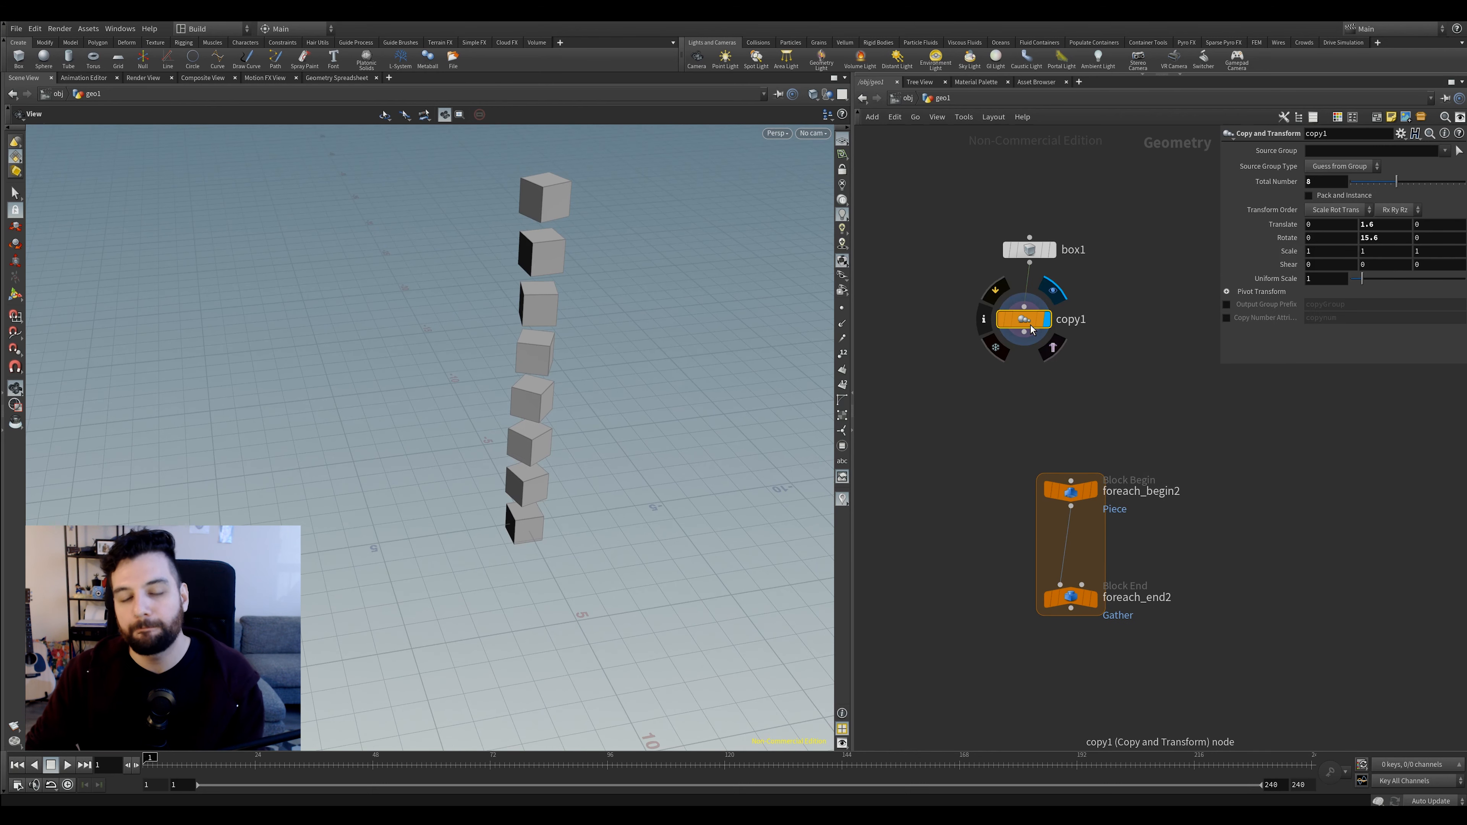
key("Delete")
key("ctrl+z")
left_click_drag(1031, 324, 908, 335)
left_click(1052, 250)
left_click_drag(1031, 251, 1029, 304)
Set box1's Uniform Scale to 4.11 to enlarge the cube
right_click_drag(565, 451, 584, 474)
left_click_drag(1133, 248, 926, 400)
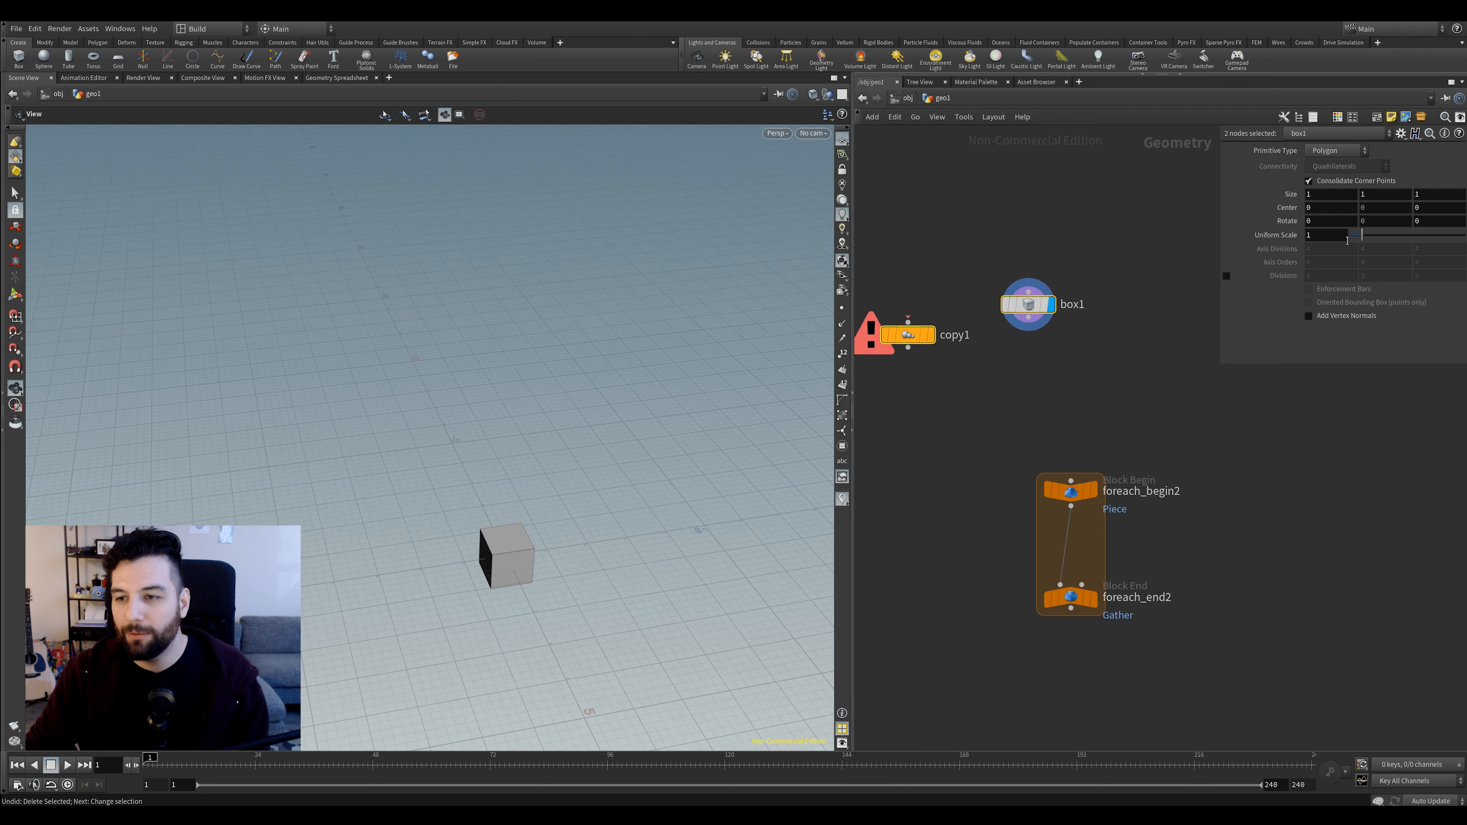
left_click_drag(1361, 235, 1398, 235)
left_click_drag(491, 520, 533, 396)
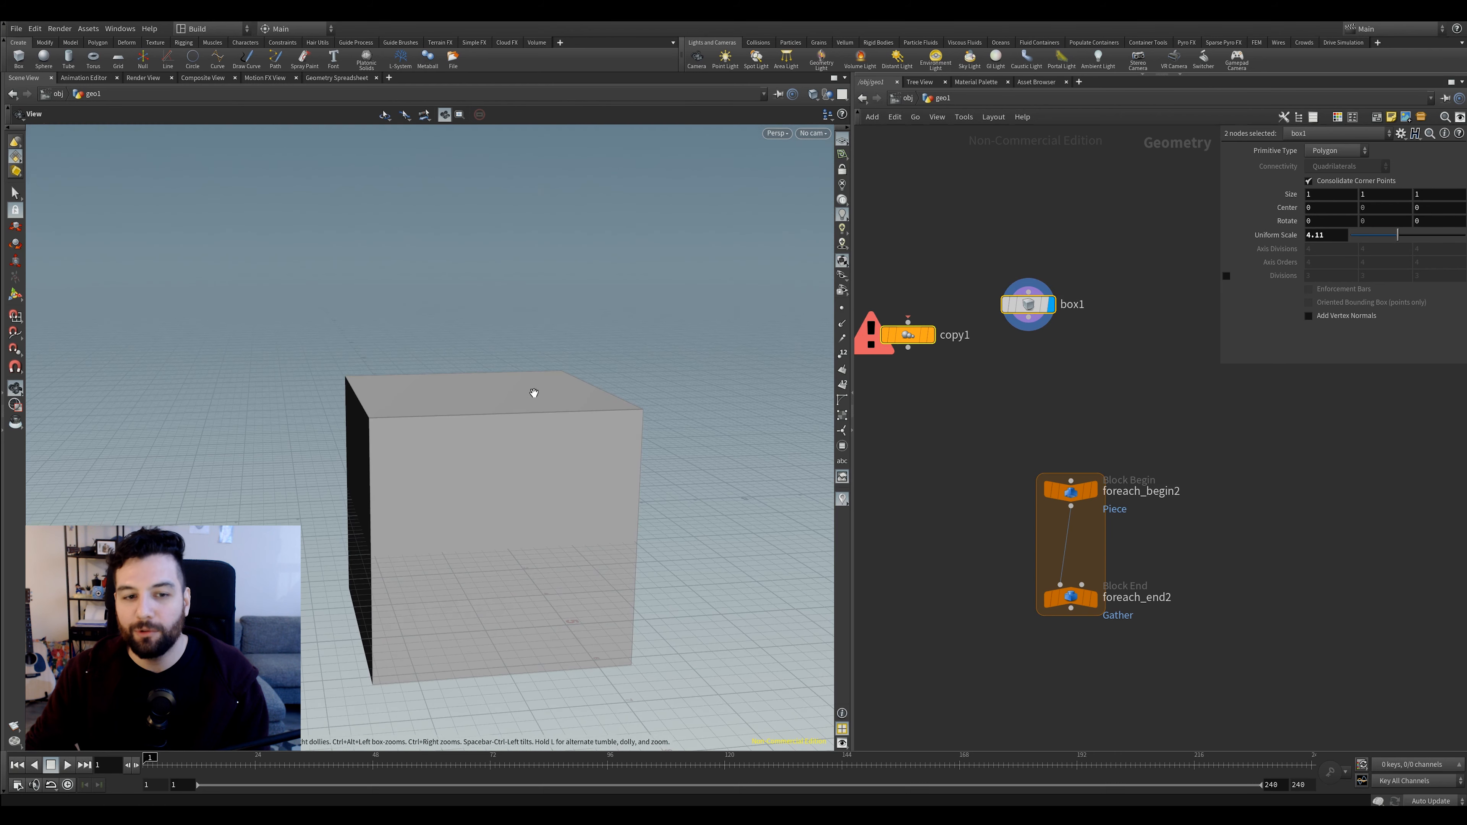
middle_click_drag(470, 496, 537, 440)
Check the Piece Attribute setting of foreach_end2 and reposition box1 above the loop
left_click_drag(1209, 415, 1138, 657)
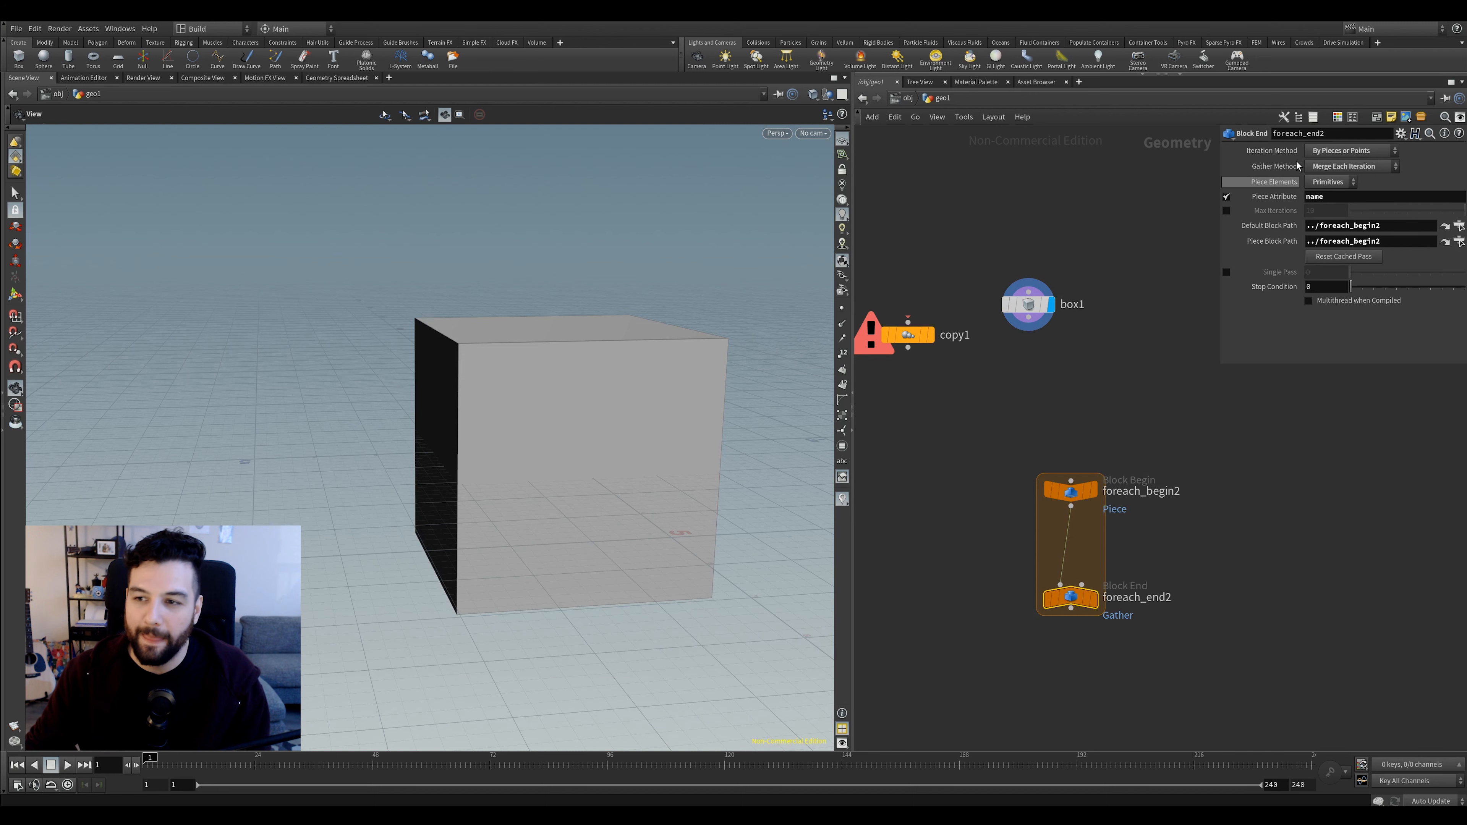
left_click(1330, 199)
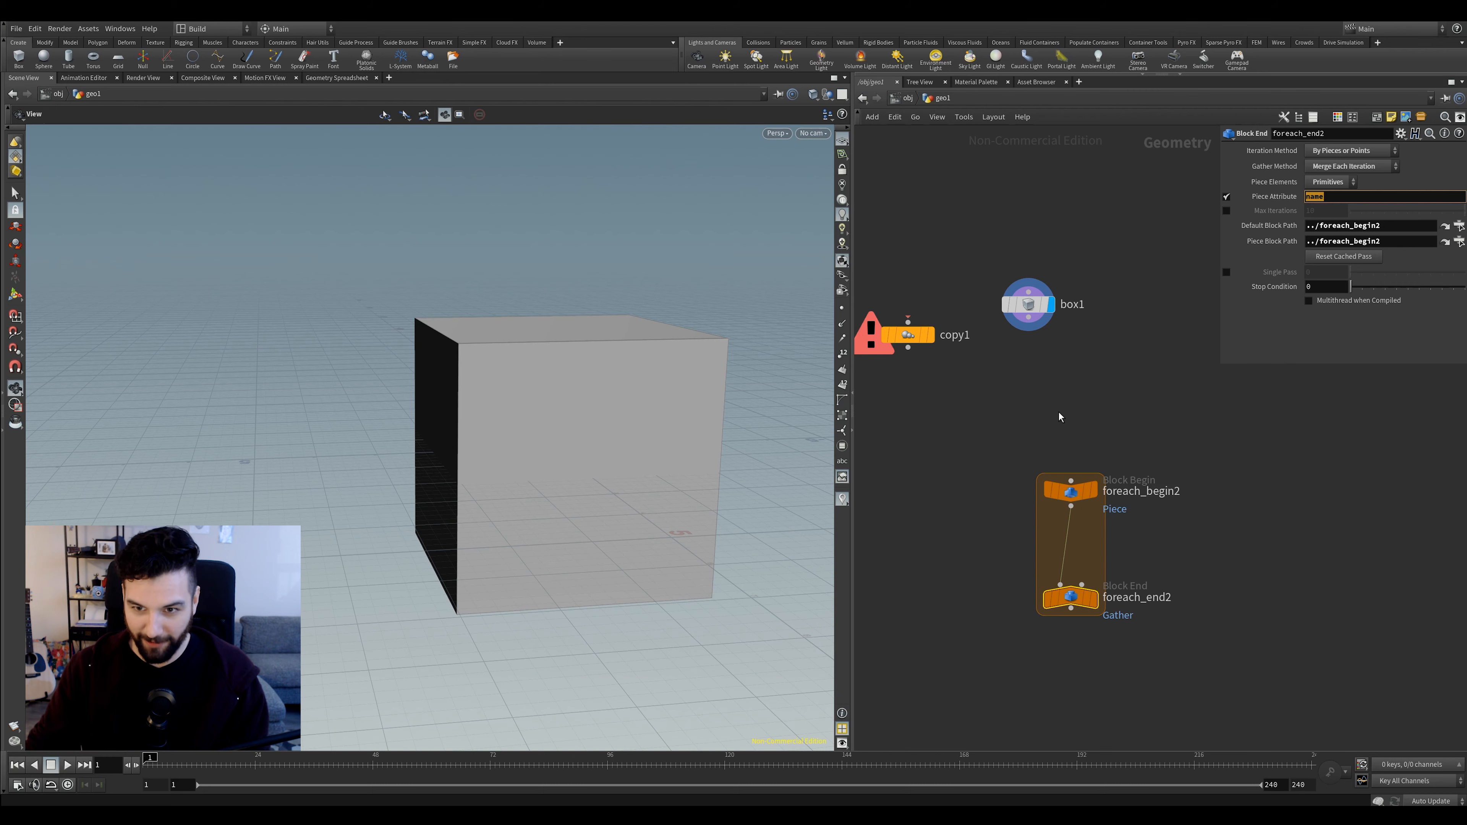
left_click_drag(704, 369, 688, 399)
mouse_move(1040, 314)
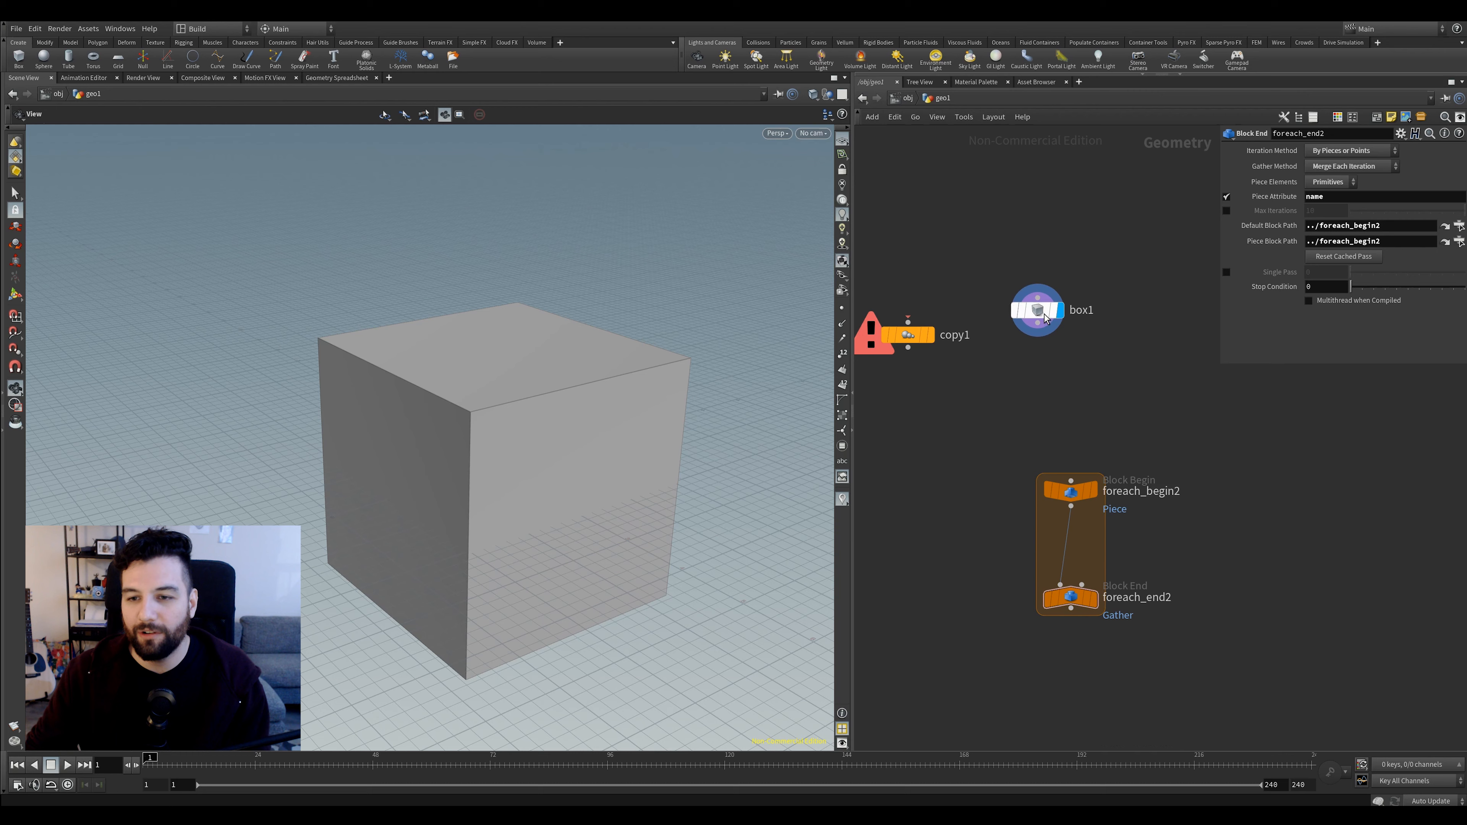
left_click_drag(1043, 316, 1058, 329)
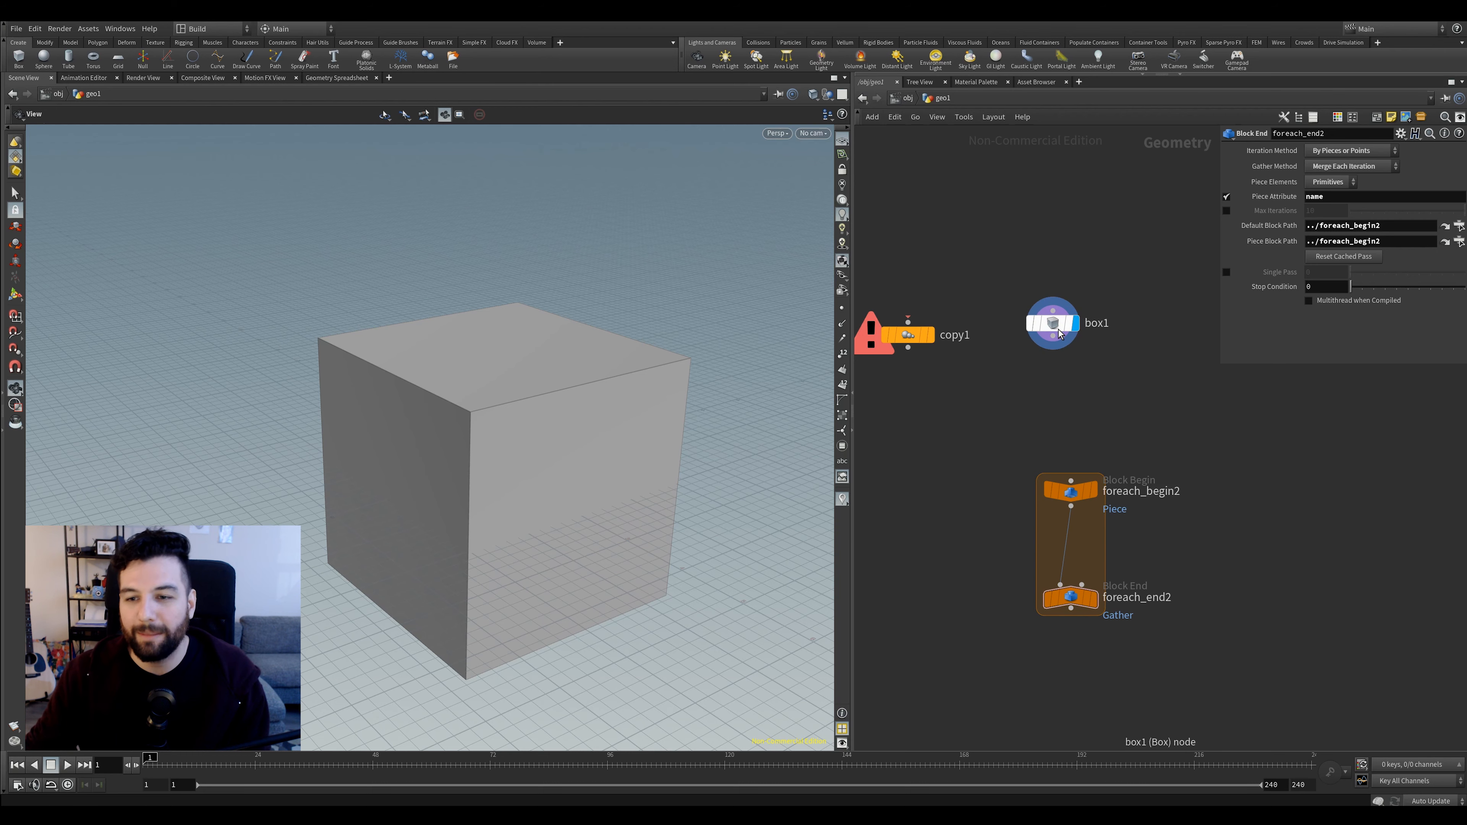
key("Tab")
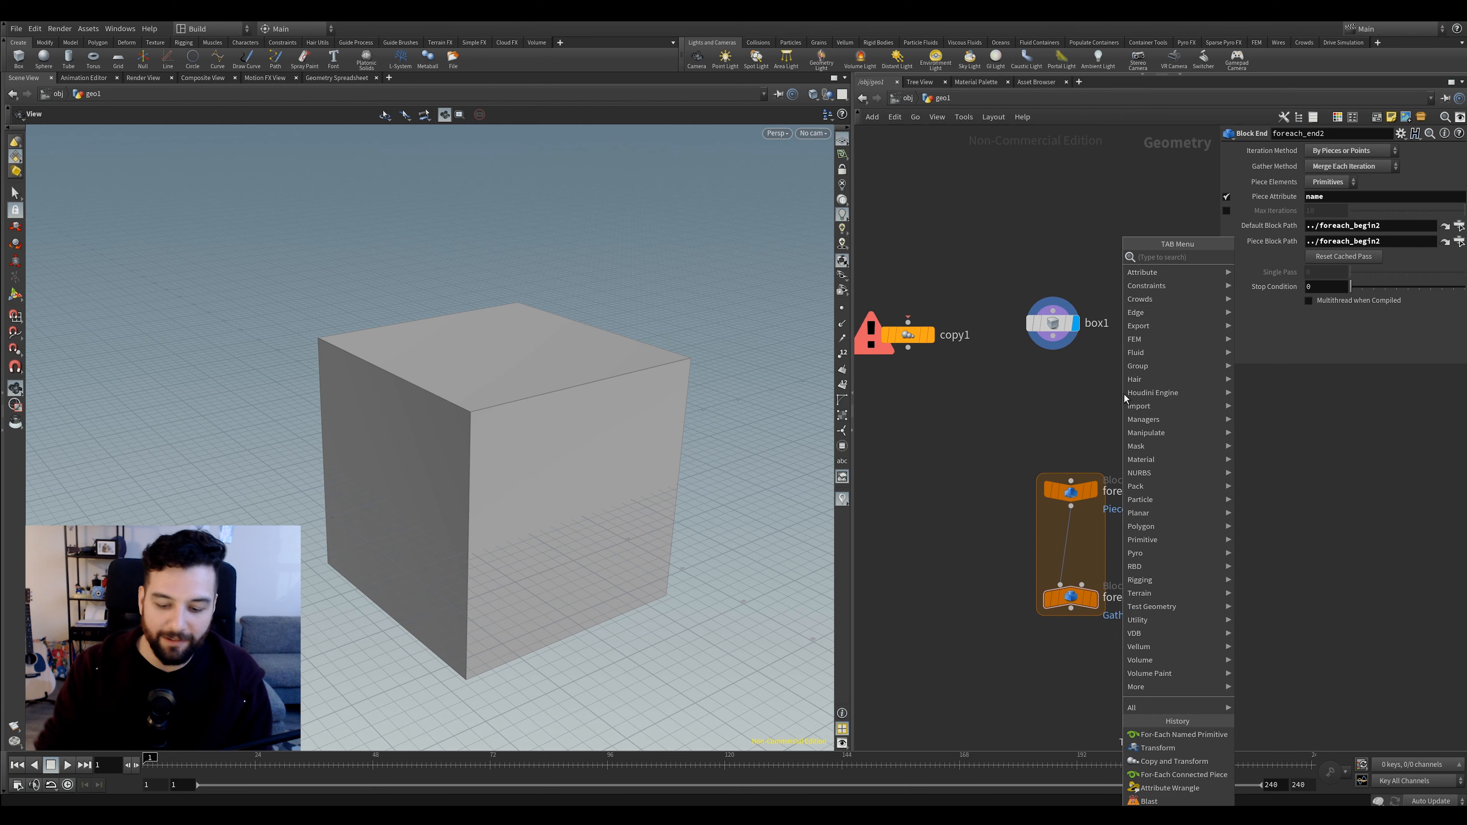
type("voro")
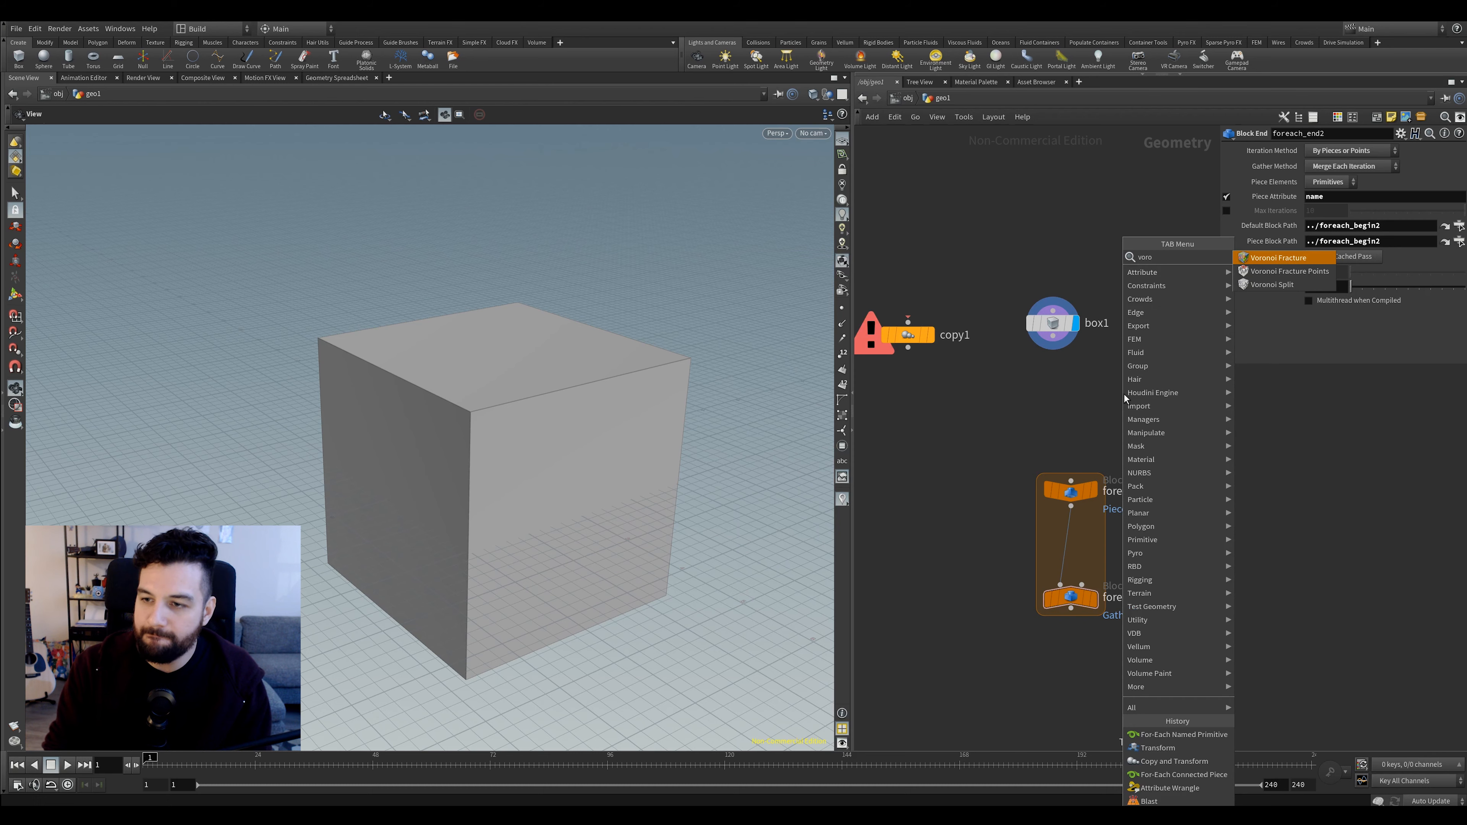
key("Return")
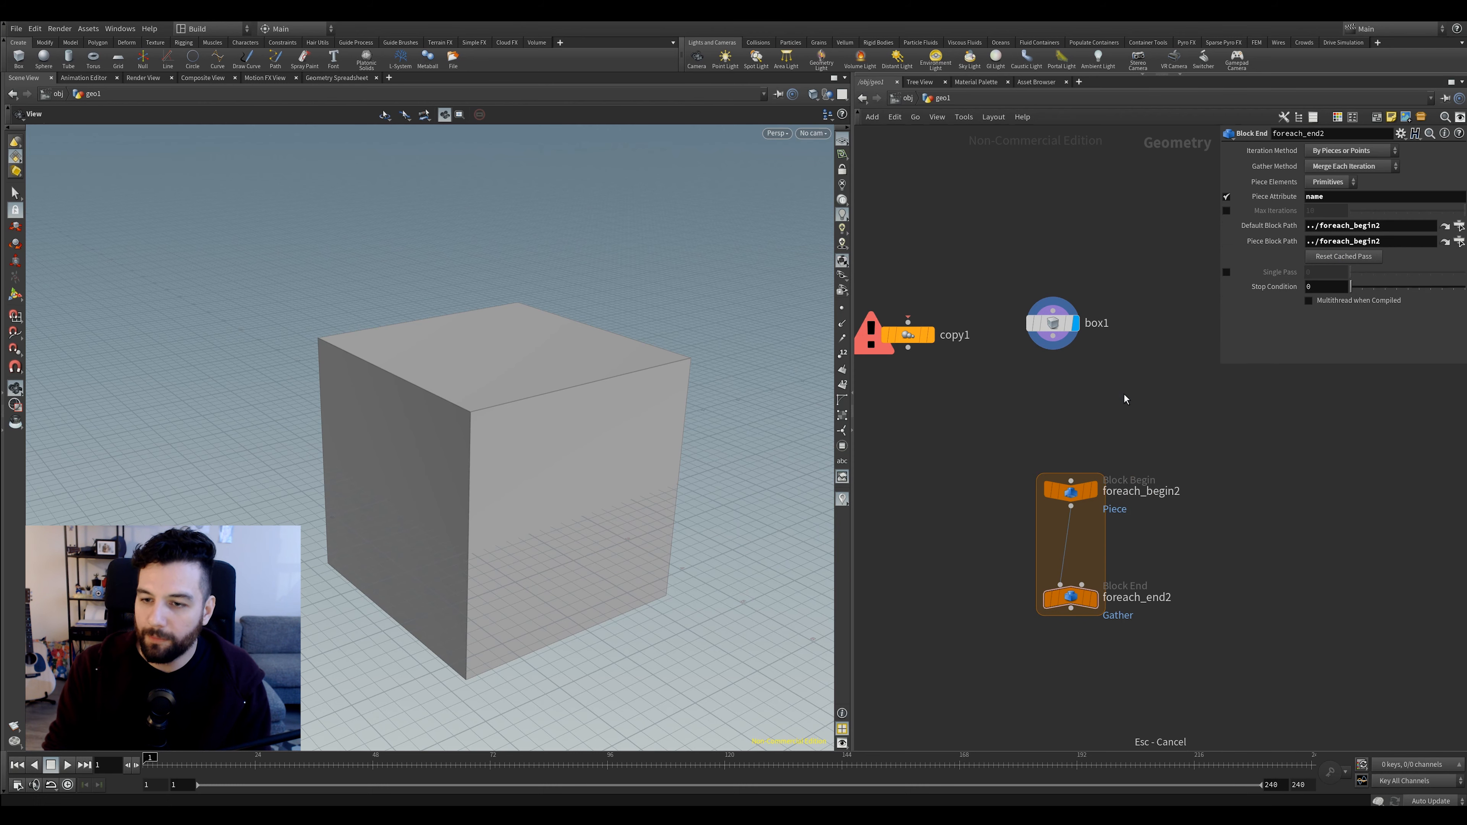
Add a Voronoi Fracture node between box1 and foreach_begin2
key("Tab")
type("voro")
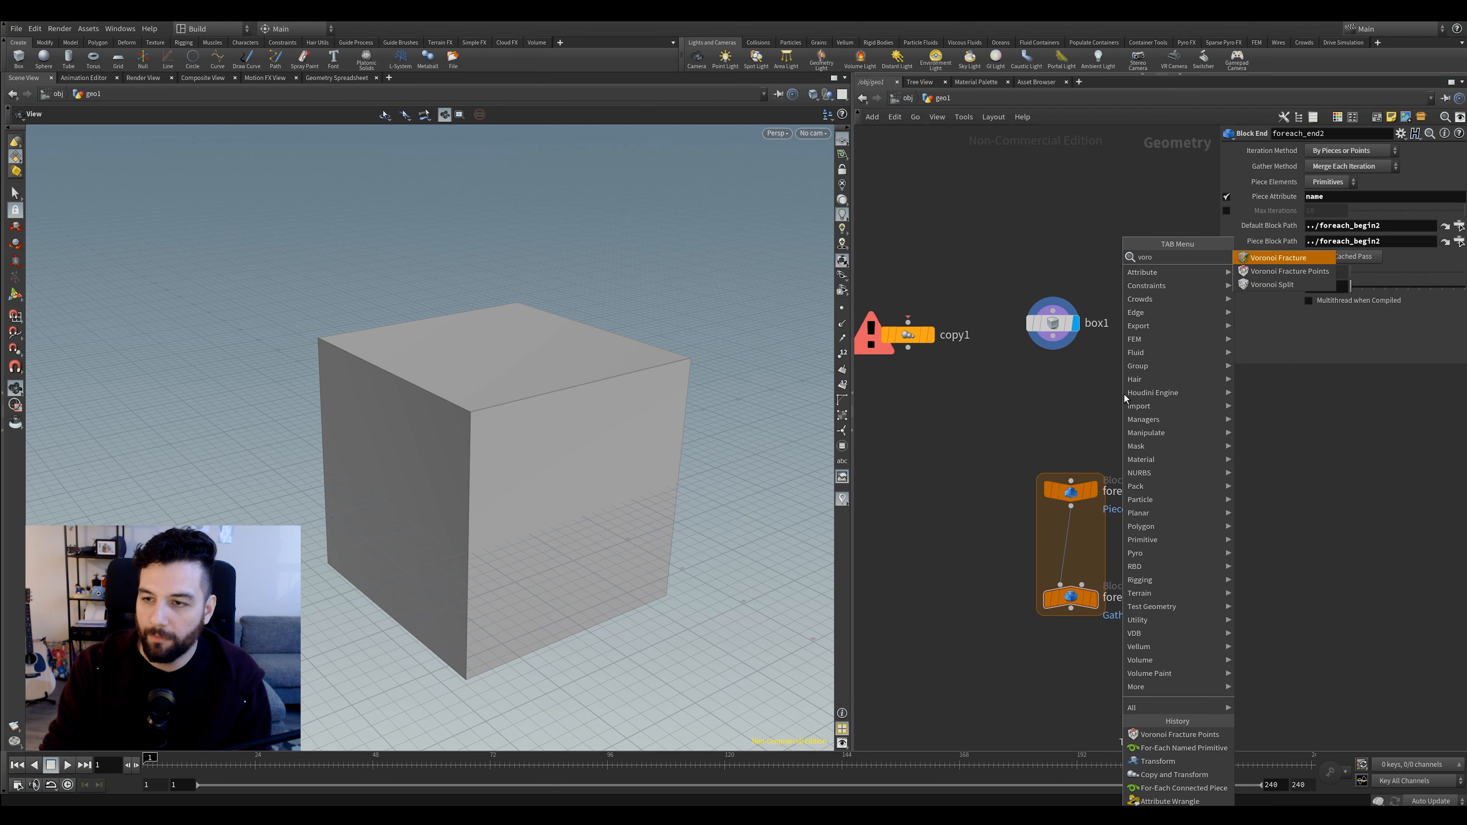
key("Return")
left_click(1115, 397)
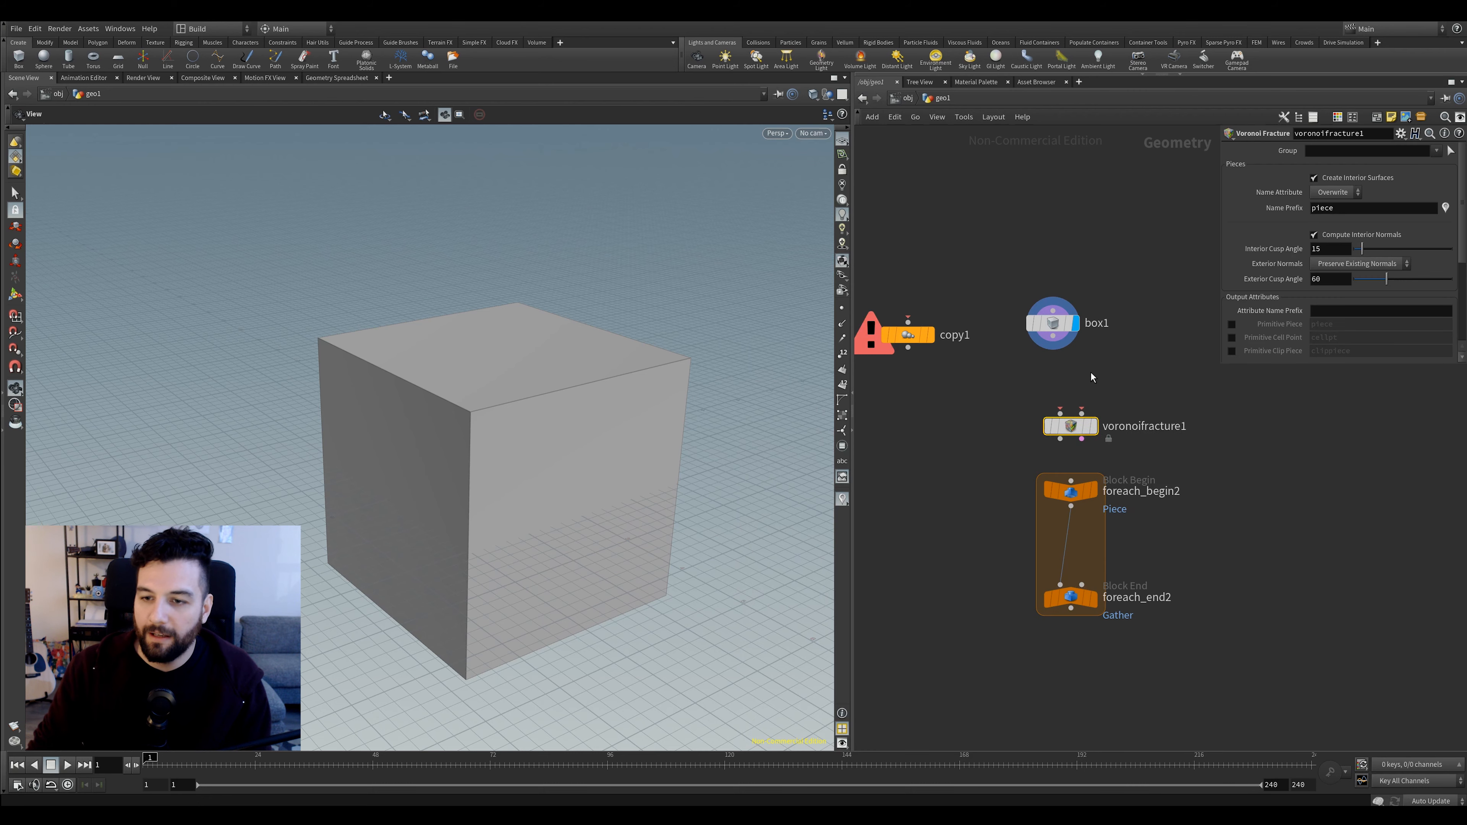
Add a Points from Volume node fed by box1 and display its points
key("Tab")
type("poinf")
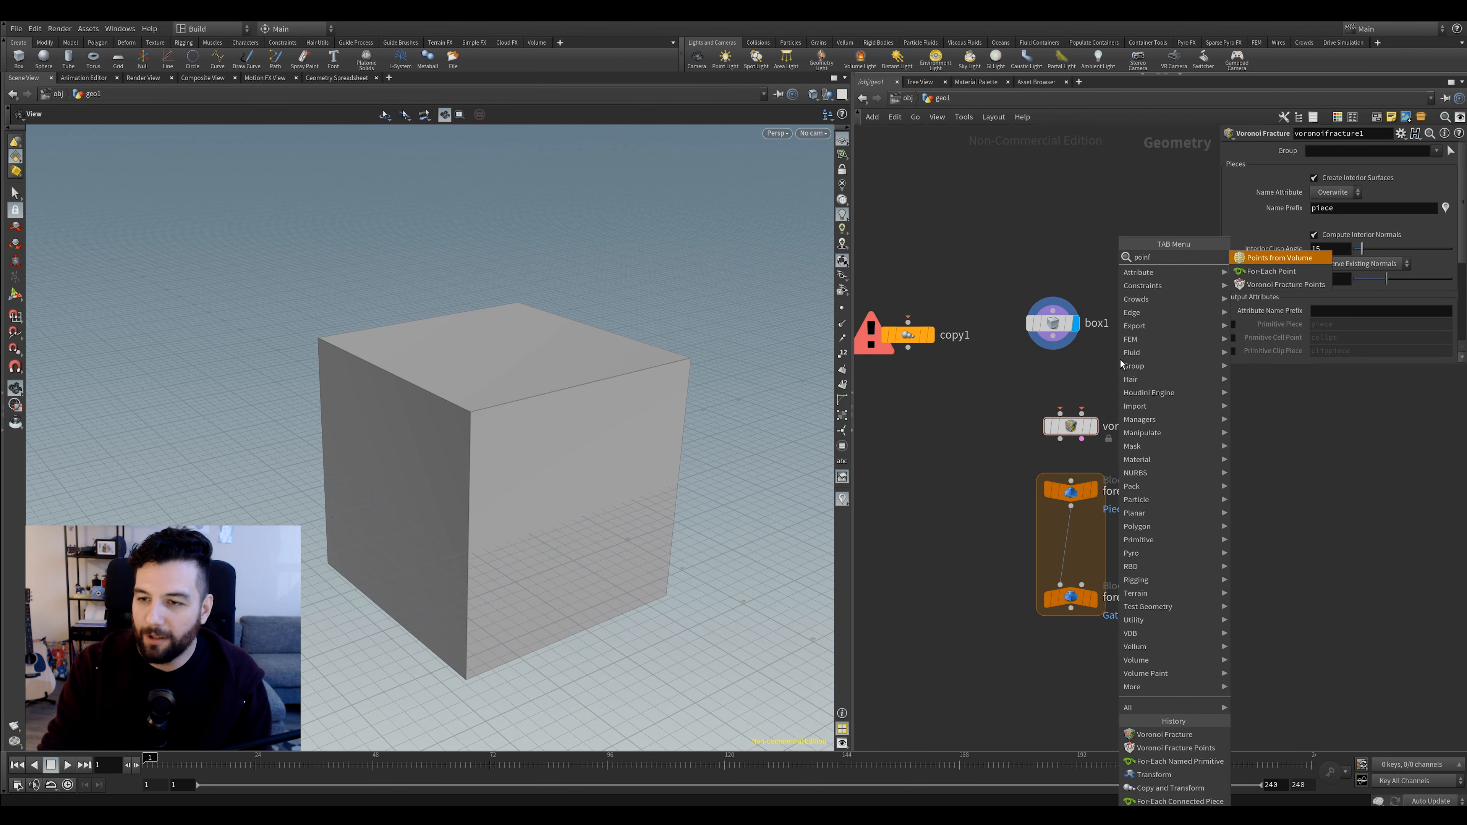
key("Return")
left_click(1147, 383)
left_click_drag(1076, 345, 1149, 379)
left_click(1169, 383)
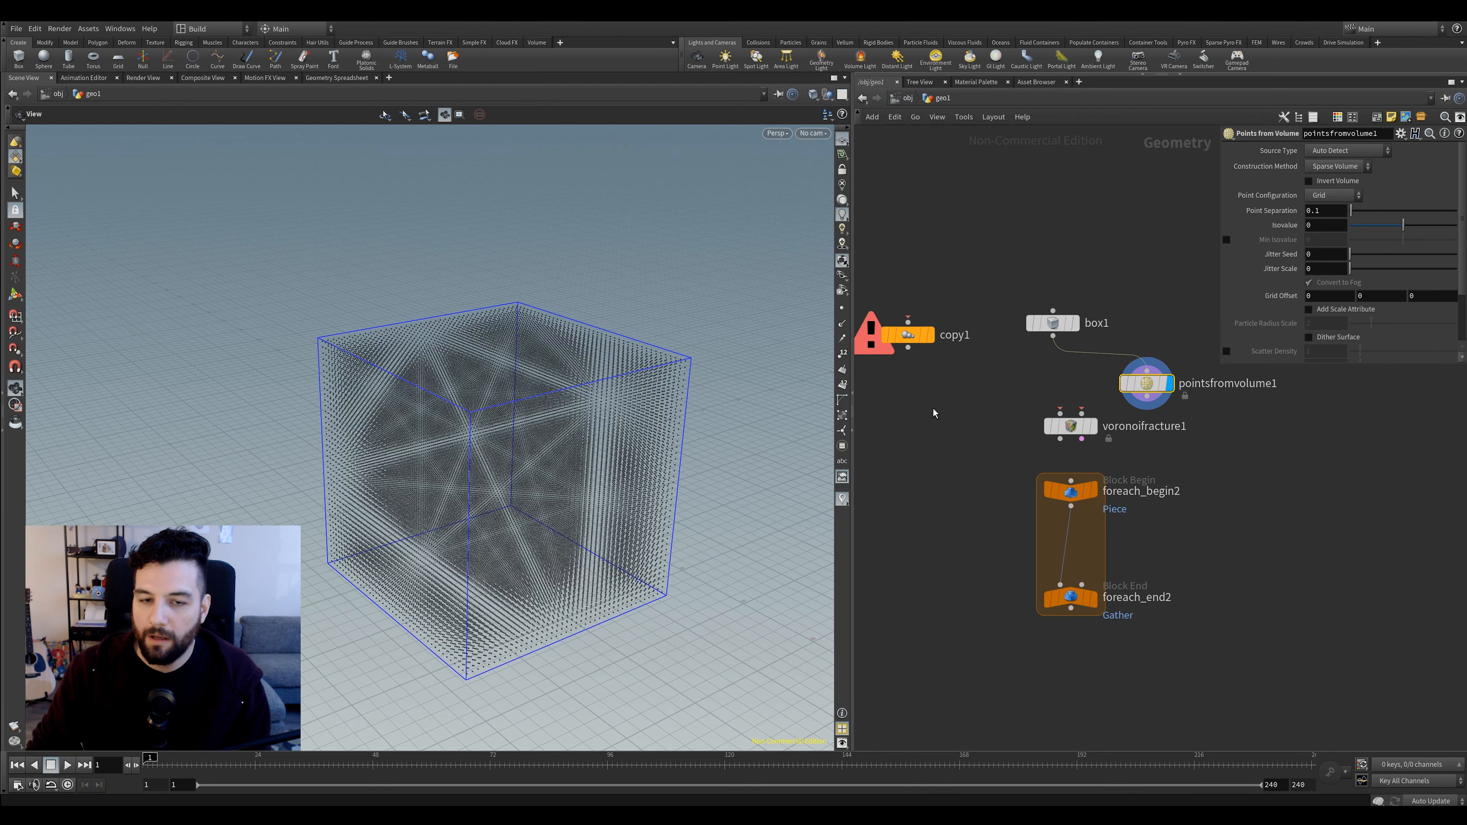
Set pointsfromvolume1's Point Separation to 1.43, Jitter Seed to 3.15 and Jitter Scale to 5.66
left_click_drag(1350, 210, 1387, 218)
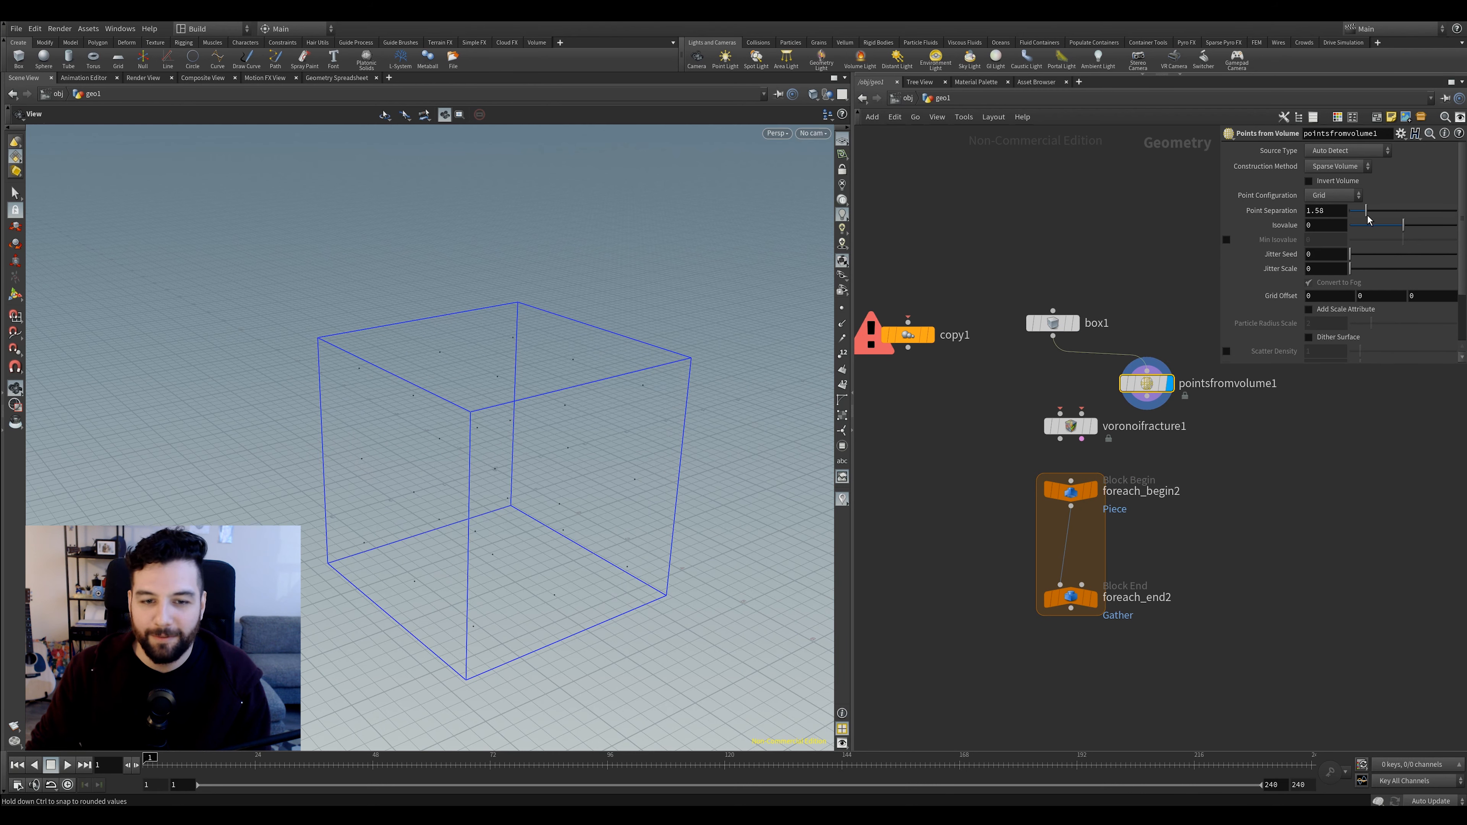
left_click_drag(1385, 257, 1383, 258)
left_click_drag(1367, 268, 1409, 275)
left_click_drag(638, 404, 643, 340)
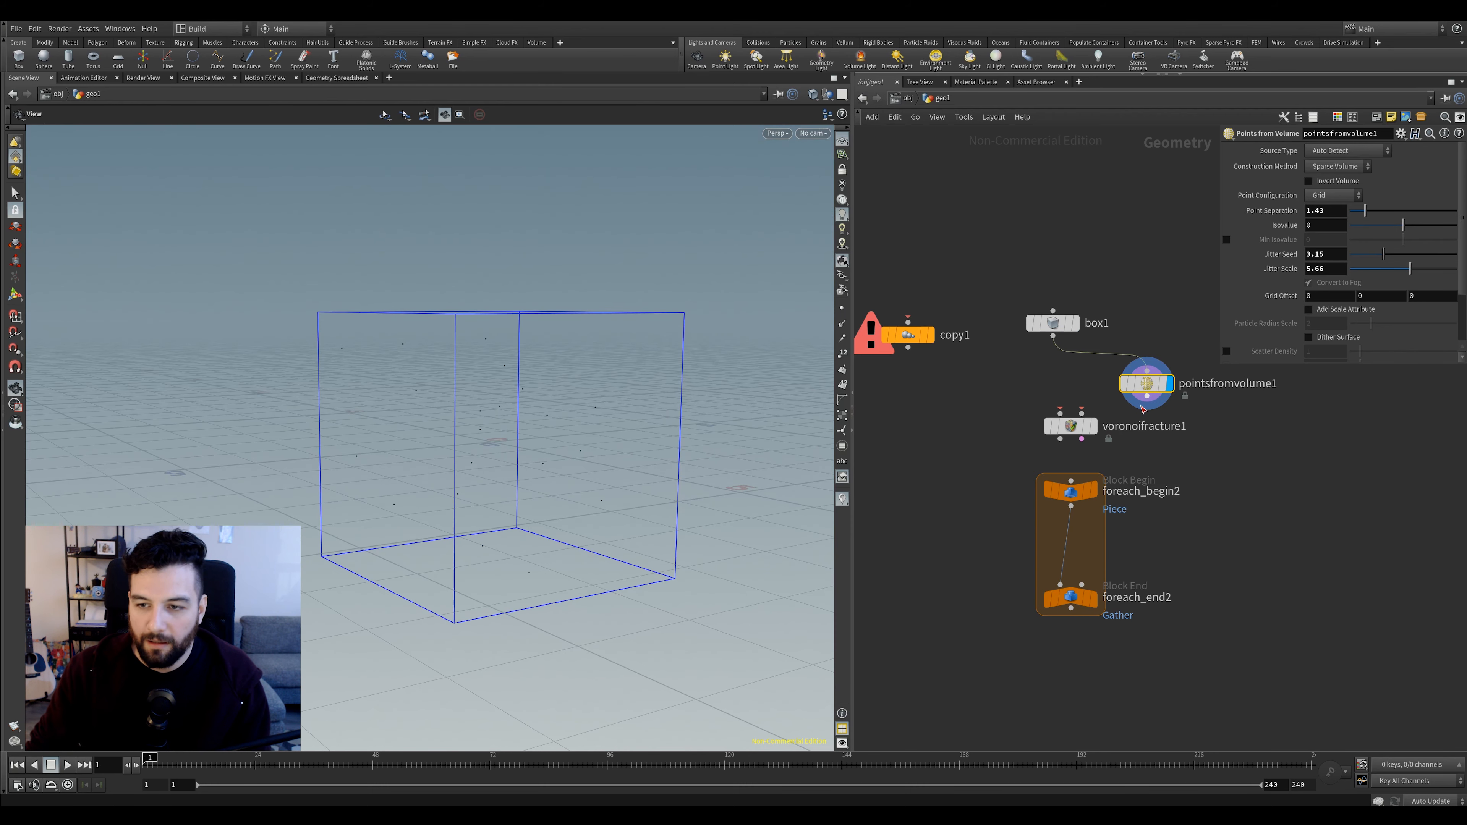
Connect box1 and pointsfromvolume1 to voronoifracture1's two inputs and display the fractured cube
left_click_drag(1059, 411, 1055, 356)
left_click(1093, 427)
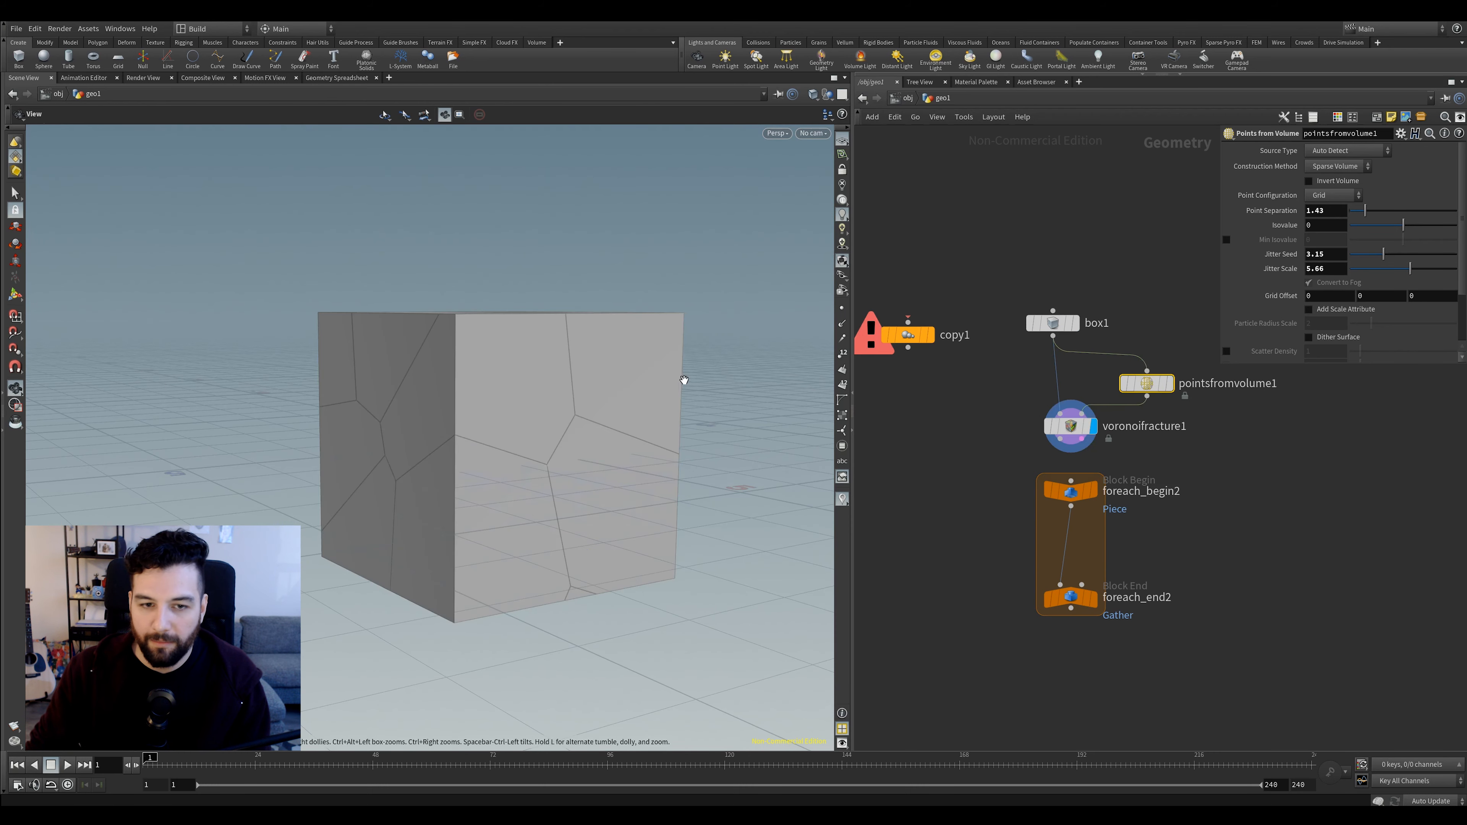
left_click_drag(645, 381, 655, 402)
Preview the fractured pieces with a temporary Exploded View node at Uniform Scale 0.79, and delete it
key("Tab")
type("ex")
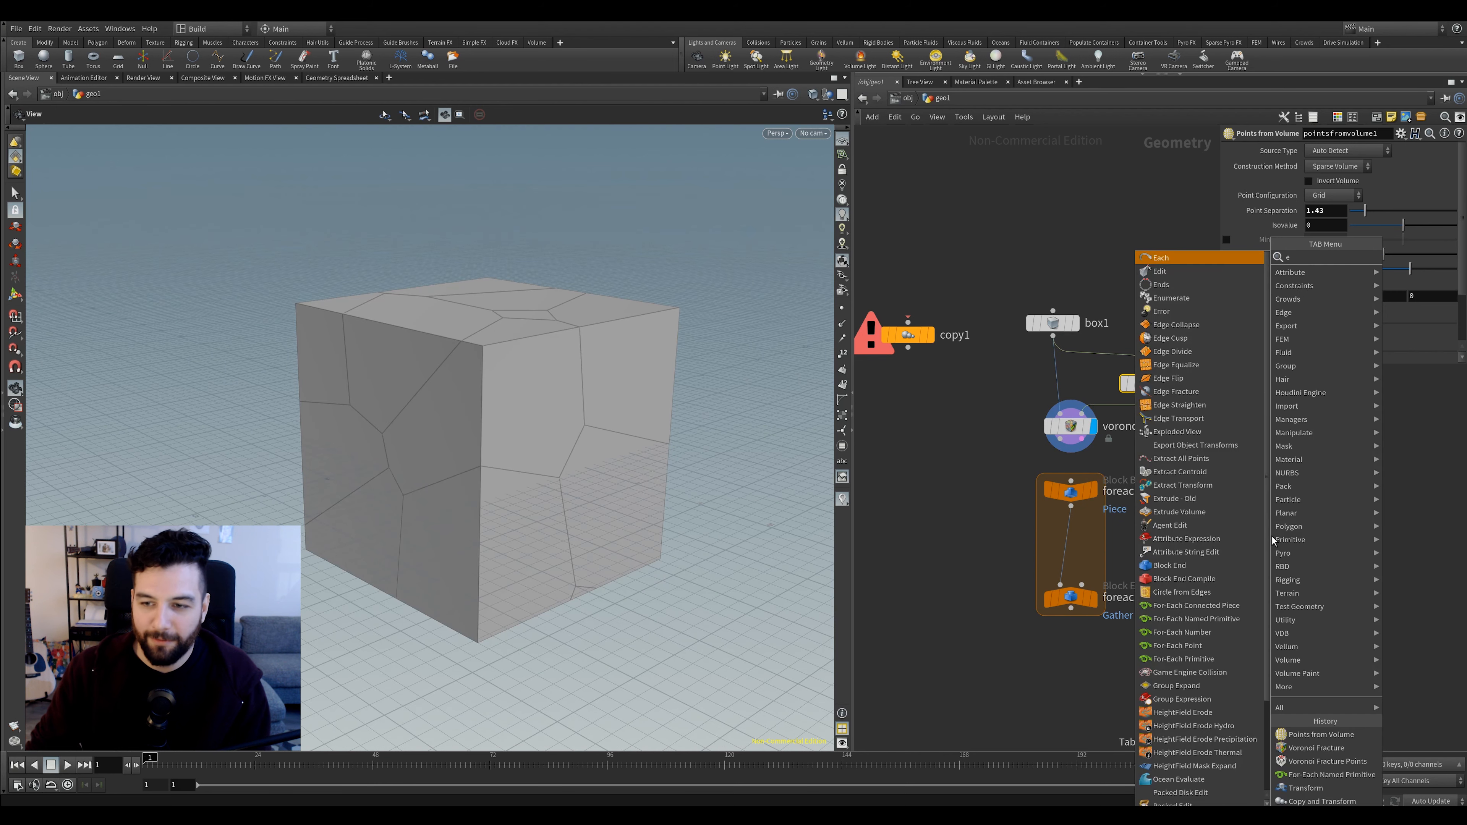
key("Return")
left_click(1245, 524)
left_click_drag(1244, 512, 1074, 452)
left_click(1269, 525)
left_click_drag(1245, 524, 1246, 501)
left_click_drag(1372, 209, 1368, 210)
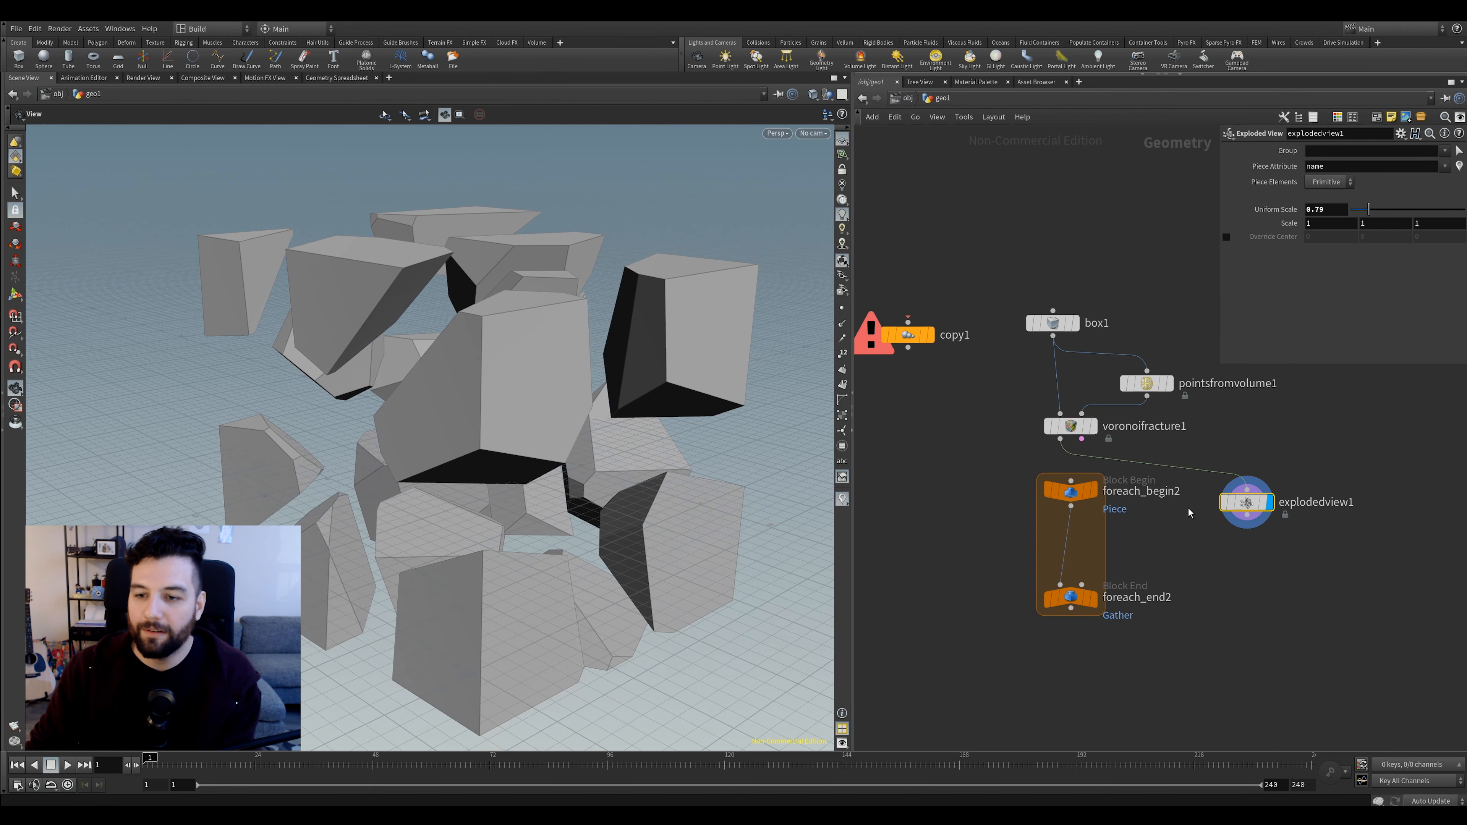
key("Delete")
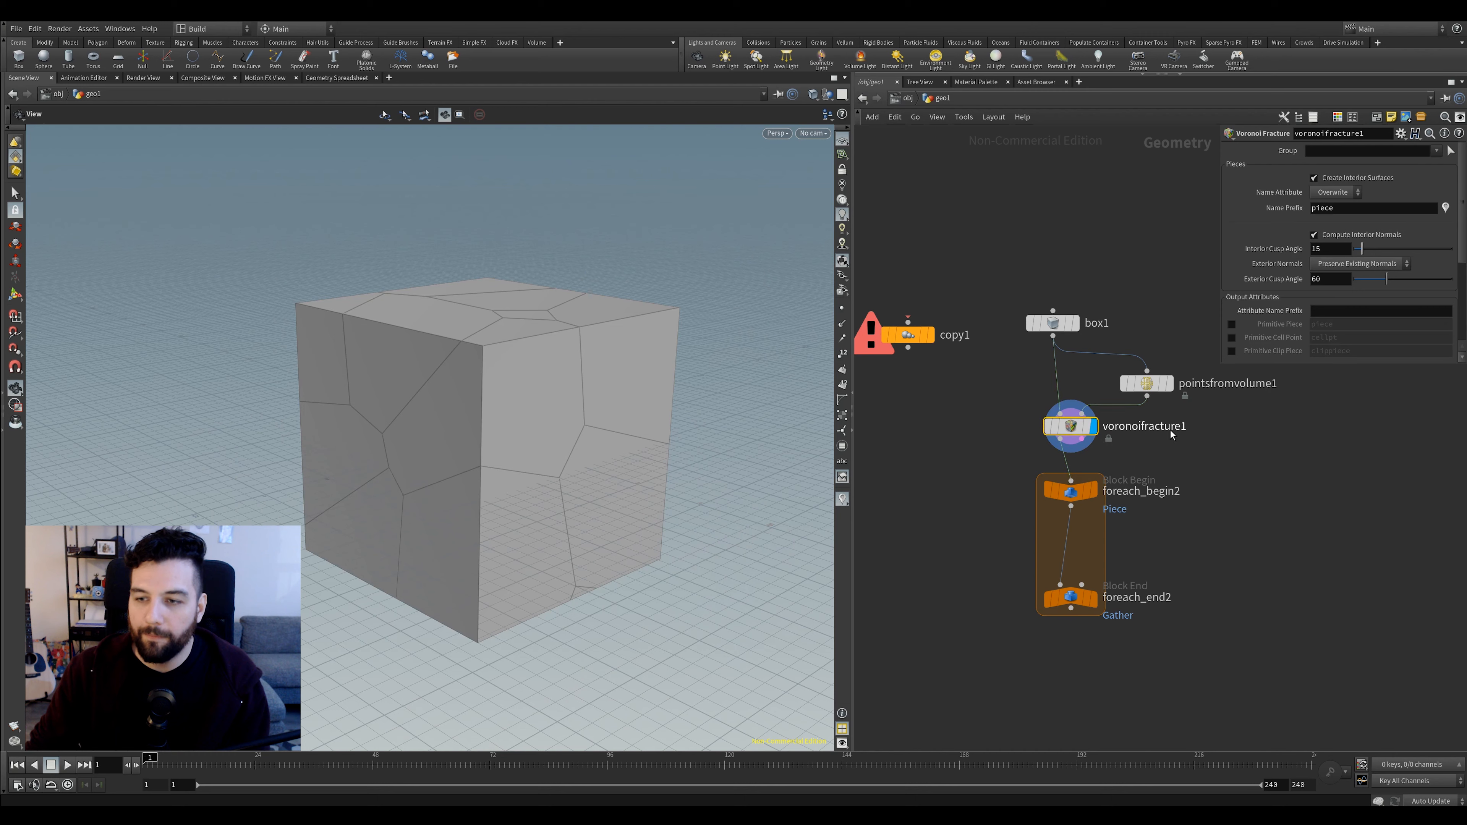
Inspect voronoifracture1's node information and its output attribute and group settings
middle_click(1072, 426)
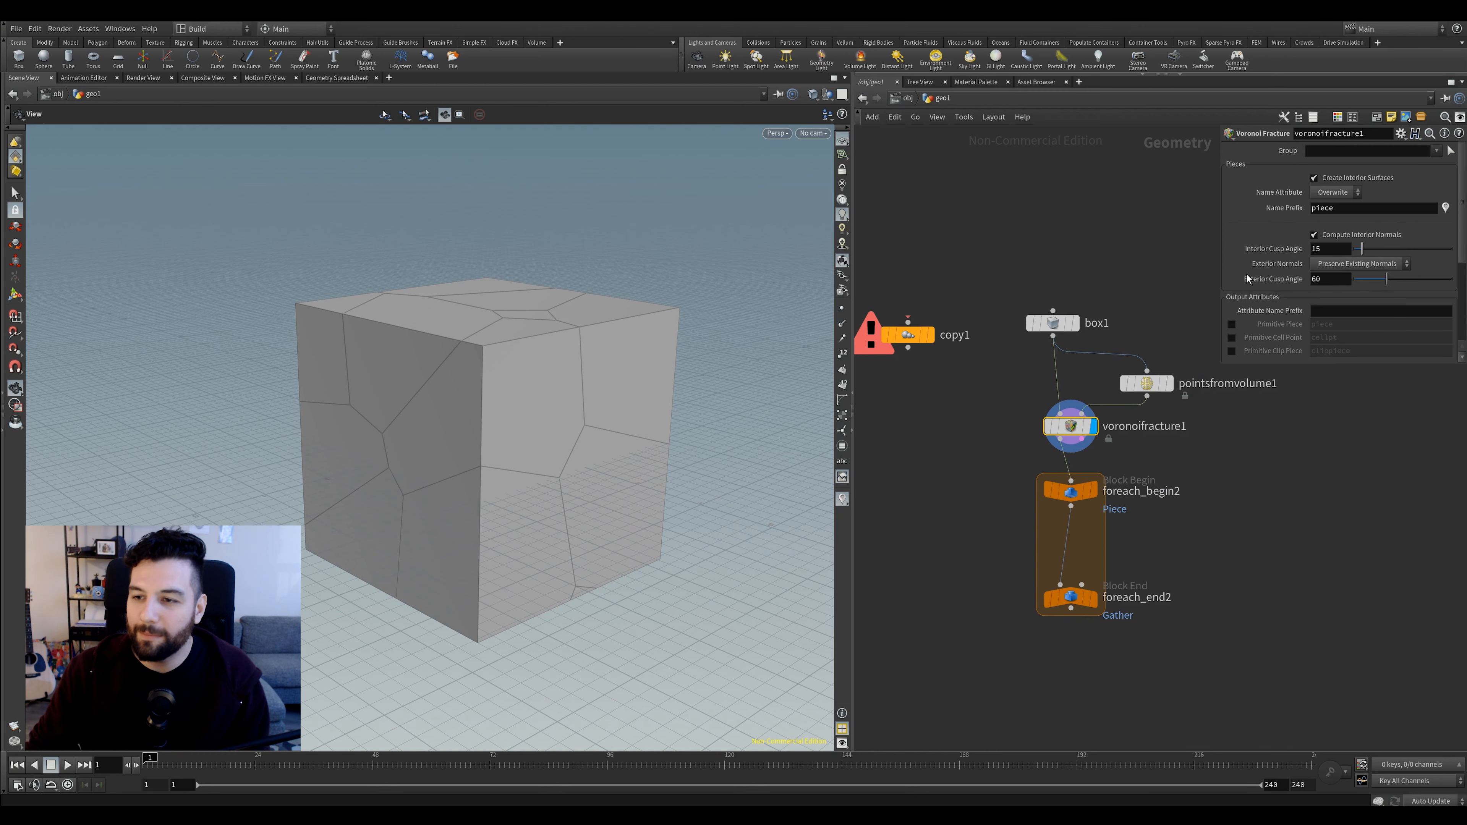
scroll(1339, 252, "down", 5)
scroll(1340, 252, "down", 2)
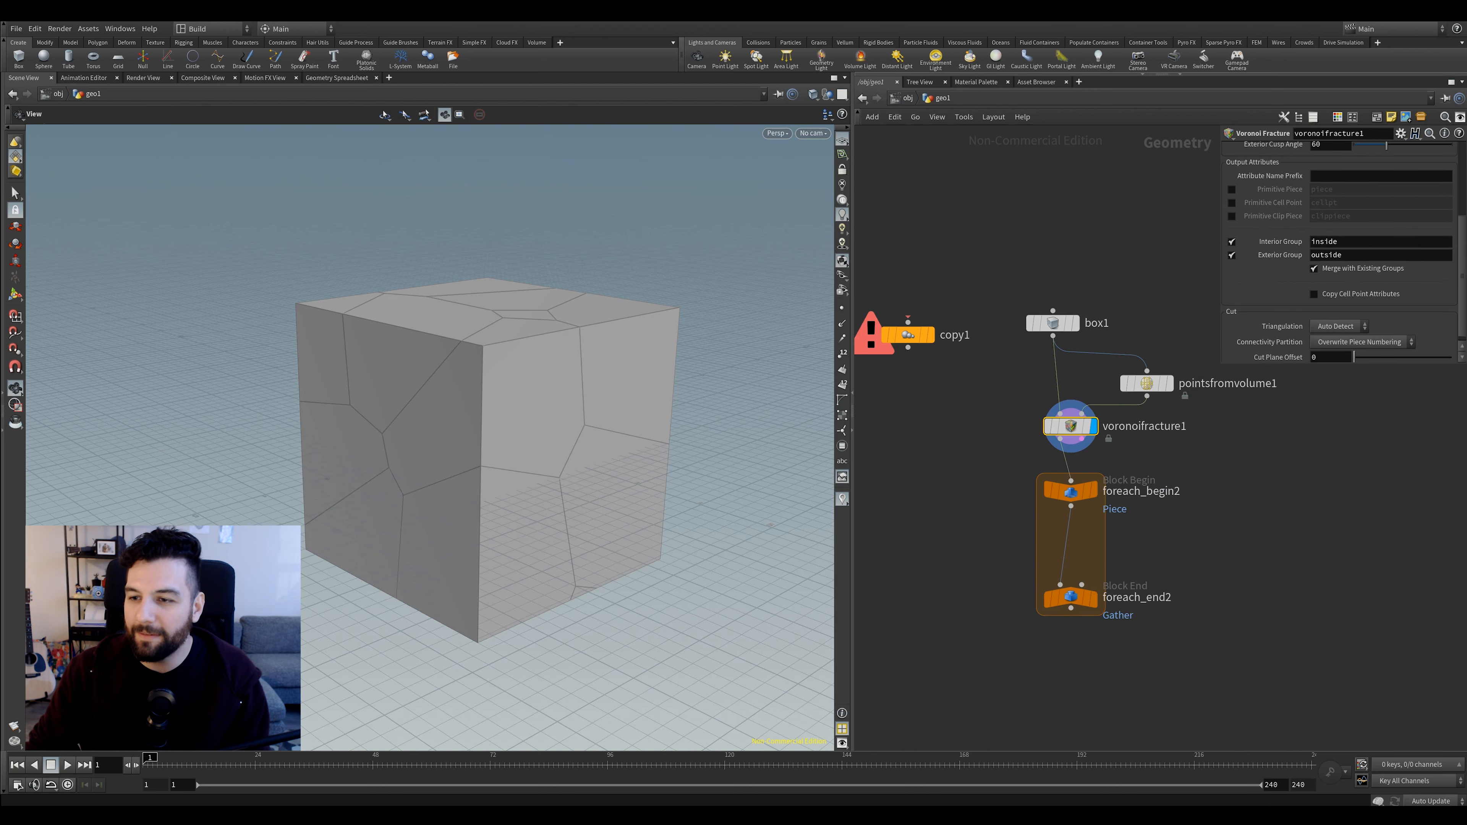
middle_click(1070, 426)
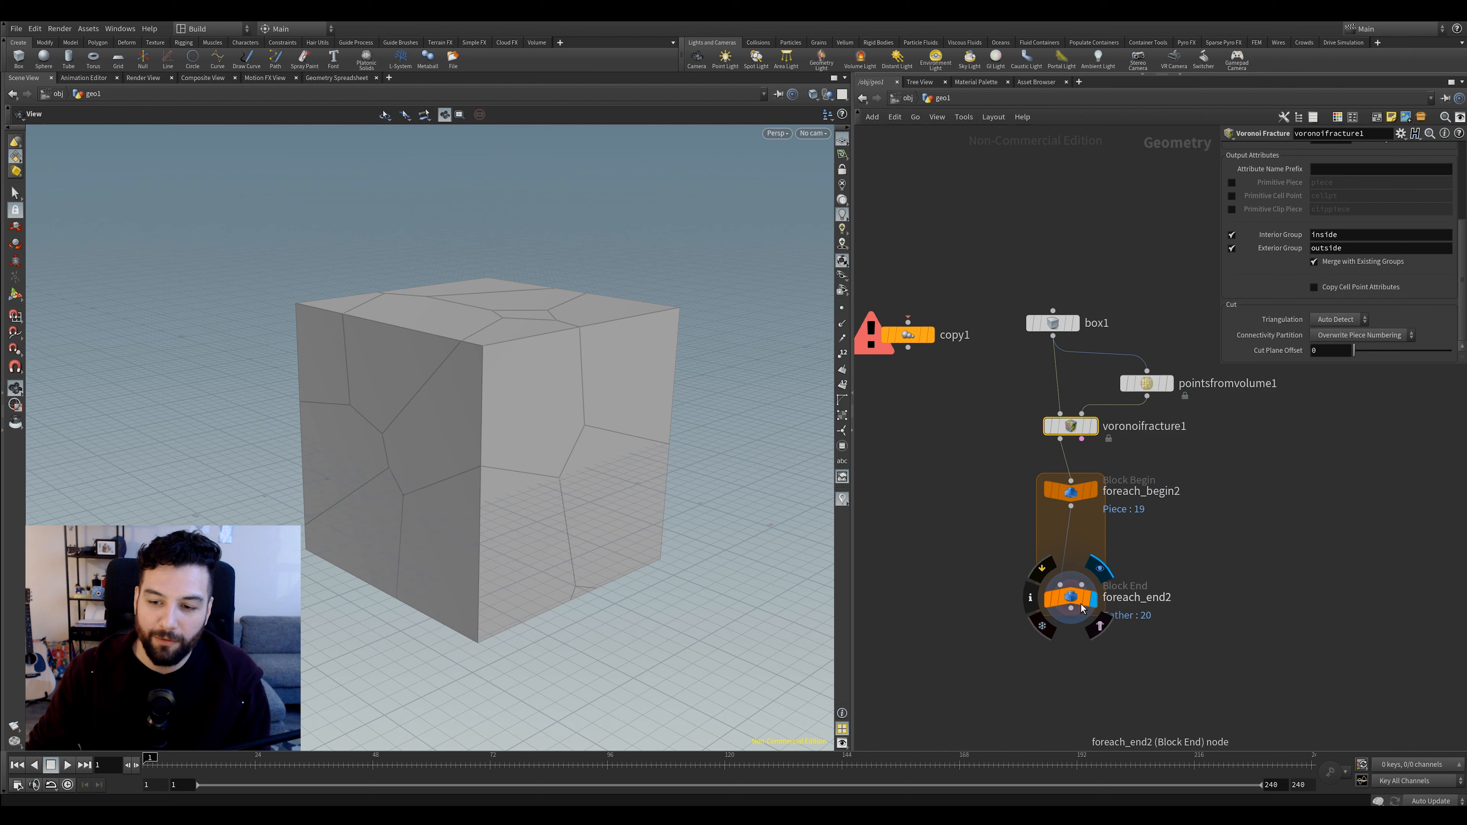
Display foreach_end2, move it down to make room, and insert a Transform node inside the loop
left_click_drag(1080, 609, 1074, 642)
key("Tab")
mouse_move(1189, 298)
left_click(1264, 285)
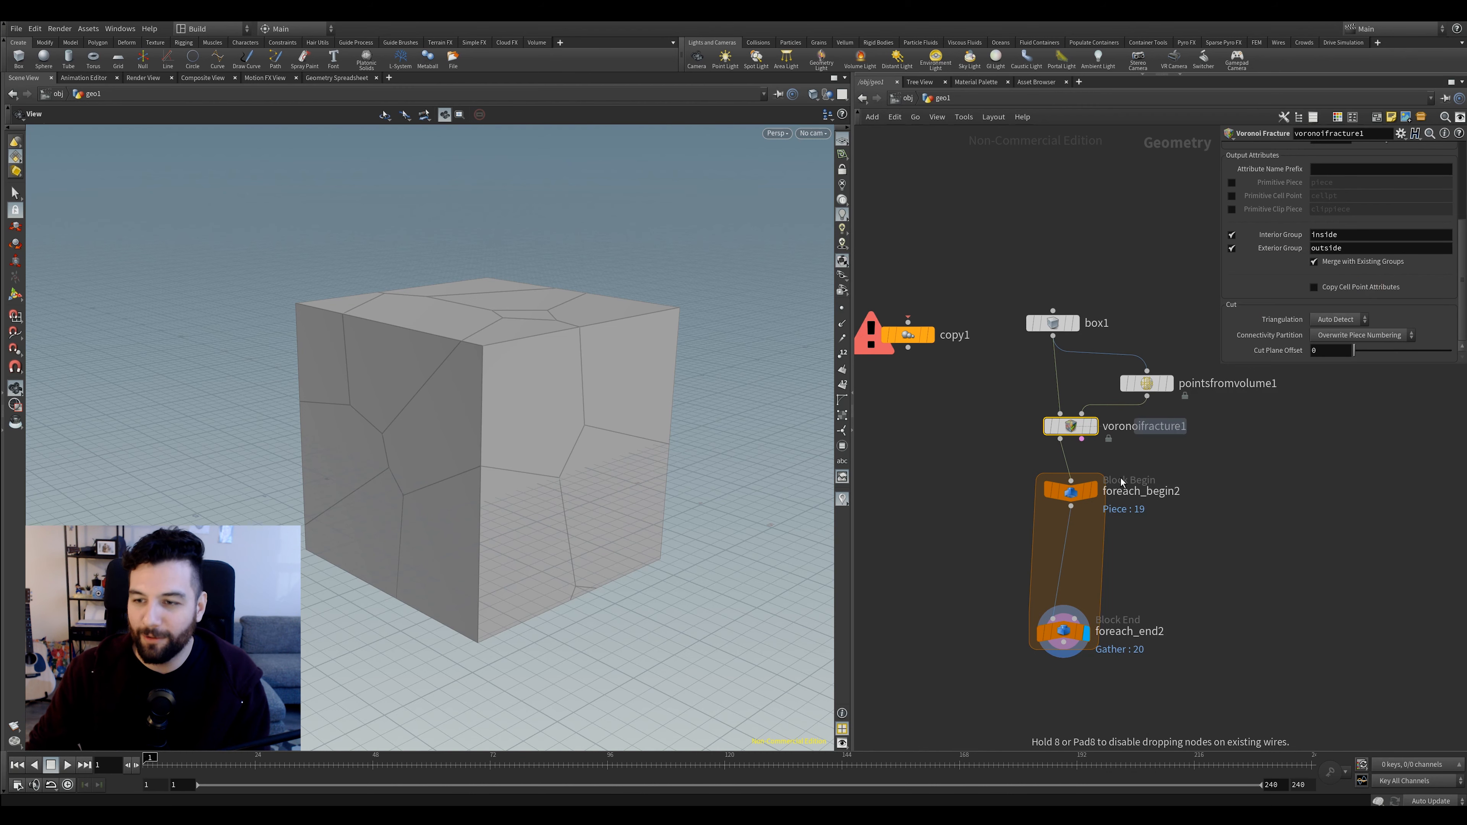
left_click(1067, 550)
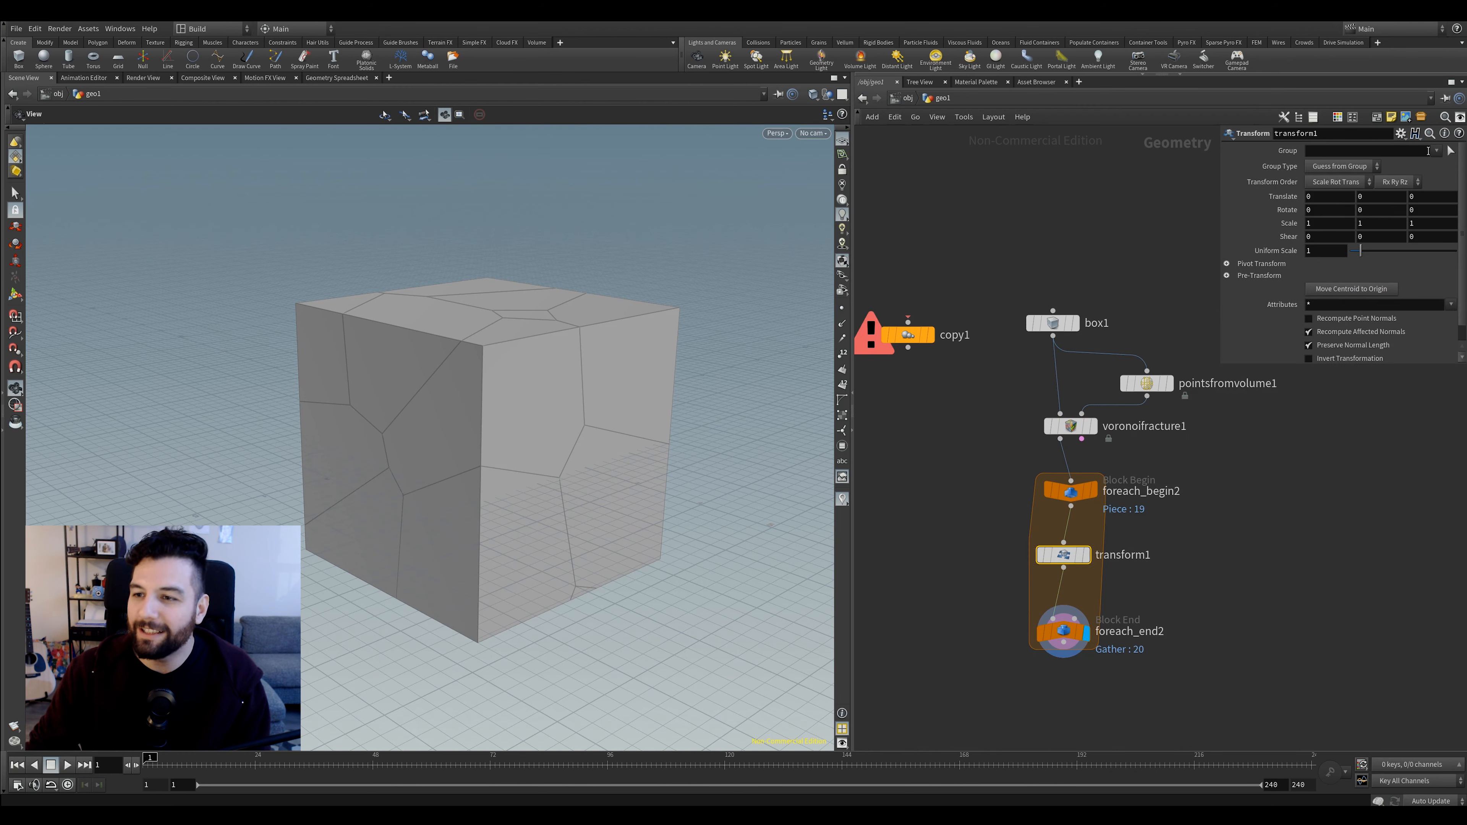
Apply the centerPivot preset to transform1, and set Uniform Scale to 0.82 and Y rotation to 17
left_click(1408, 135)
left_click(1367, 412)
left_click_drag(1360, 250, 1360, 261)
middle_click_drag(1365, 206, 1409, 188)
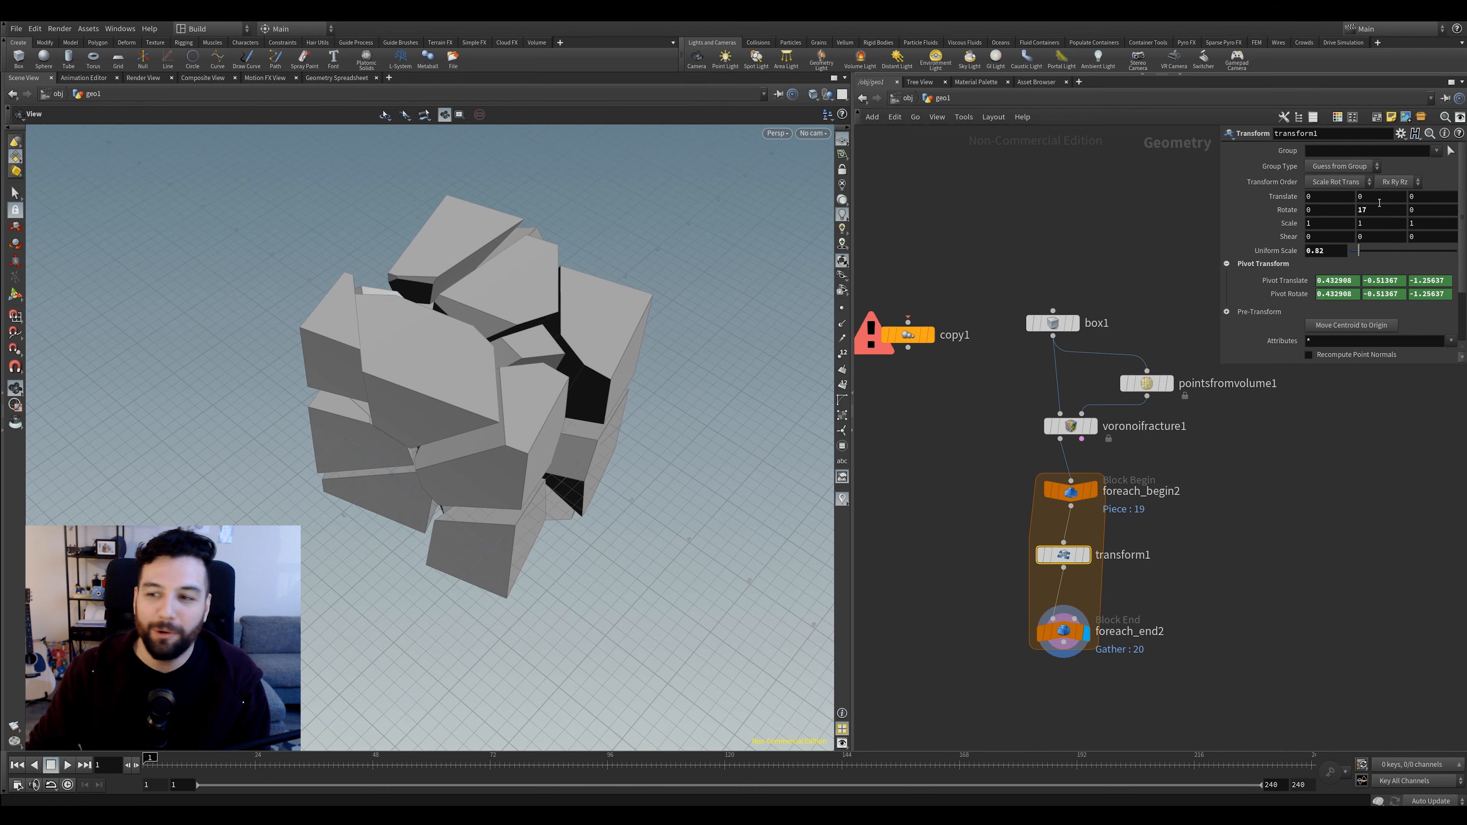
Apply the centerObject preset to transform1 and examine the fractured pieces and the evaluated Translate values
left_click(1400, 133)
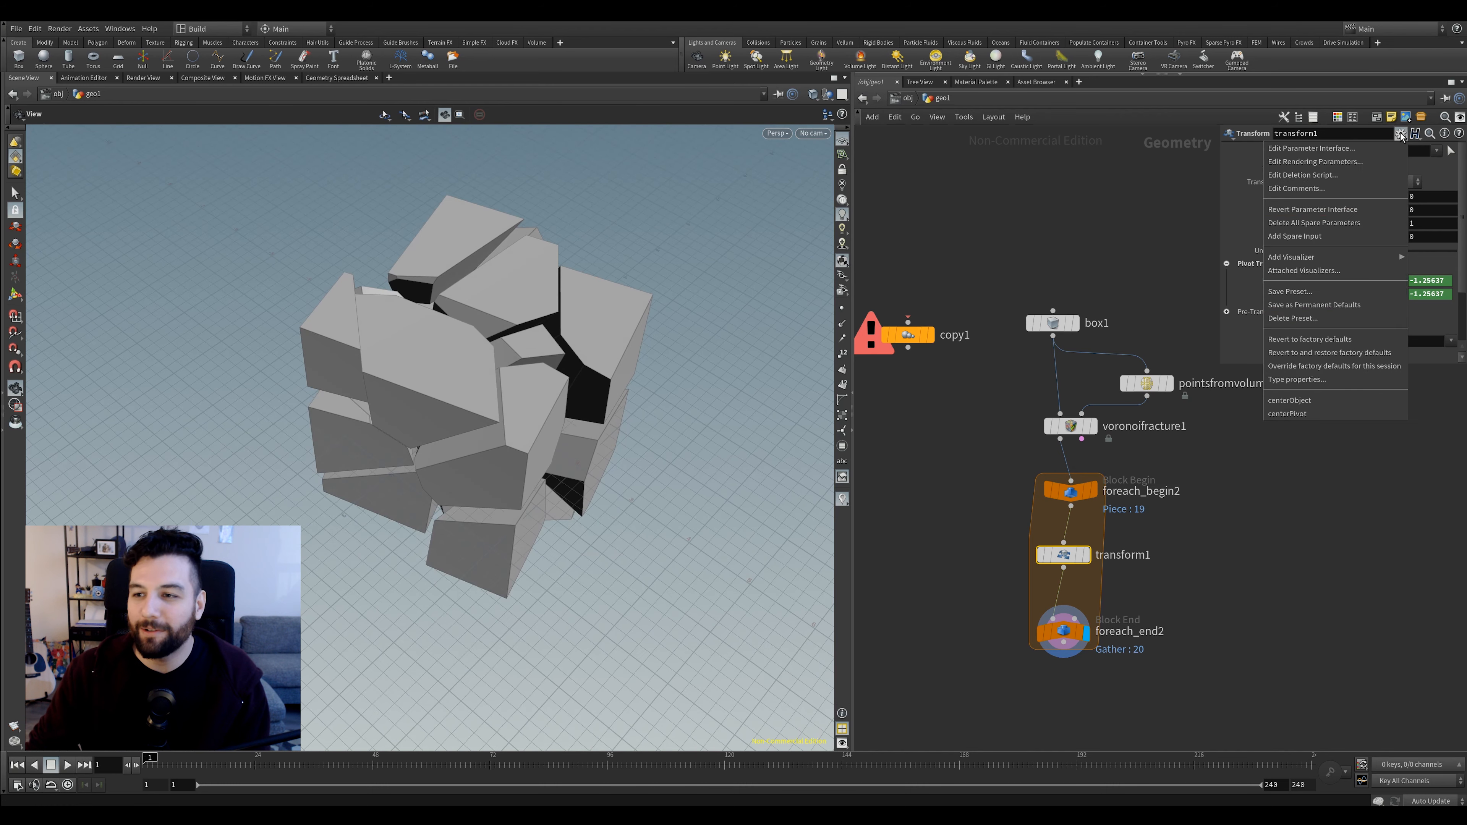
left_click(1321, 403)
left_click_drag(647, 347, 602, 351)
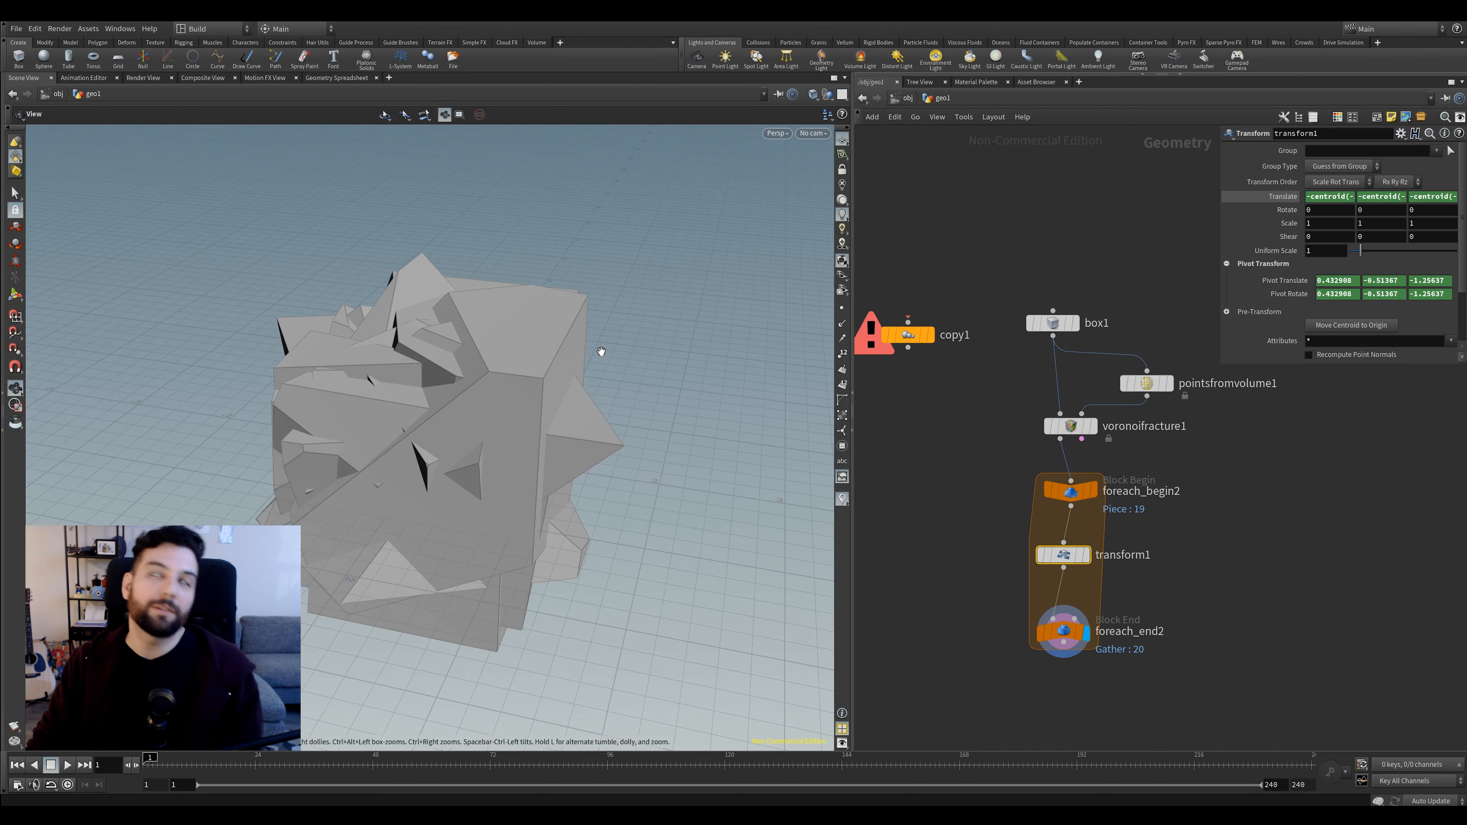
left_click_drag(601, 351, 569, 369)
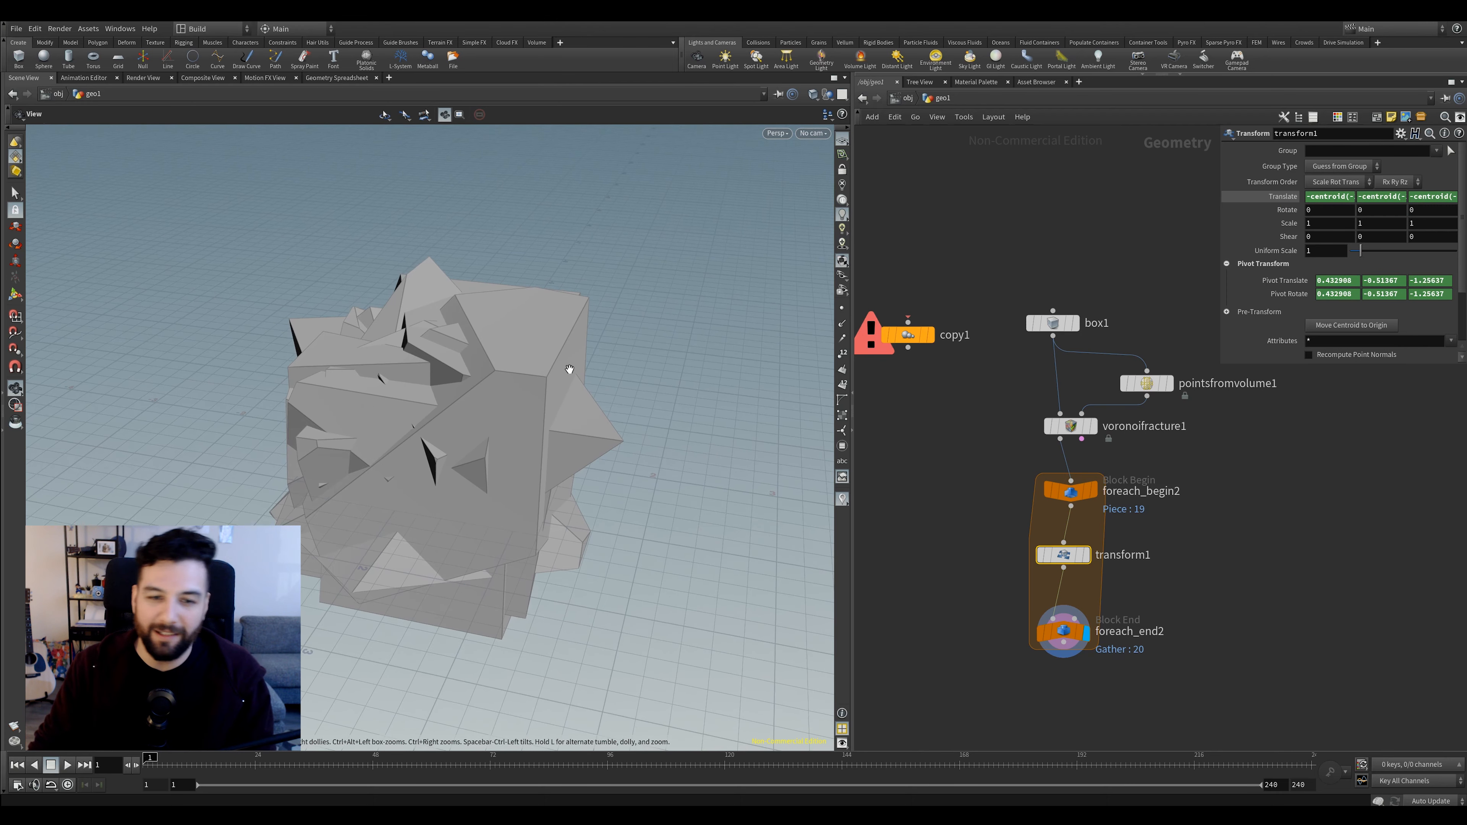
left_click(1281, 196)
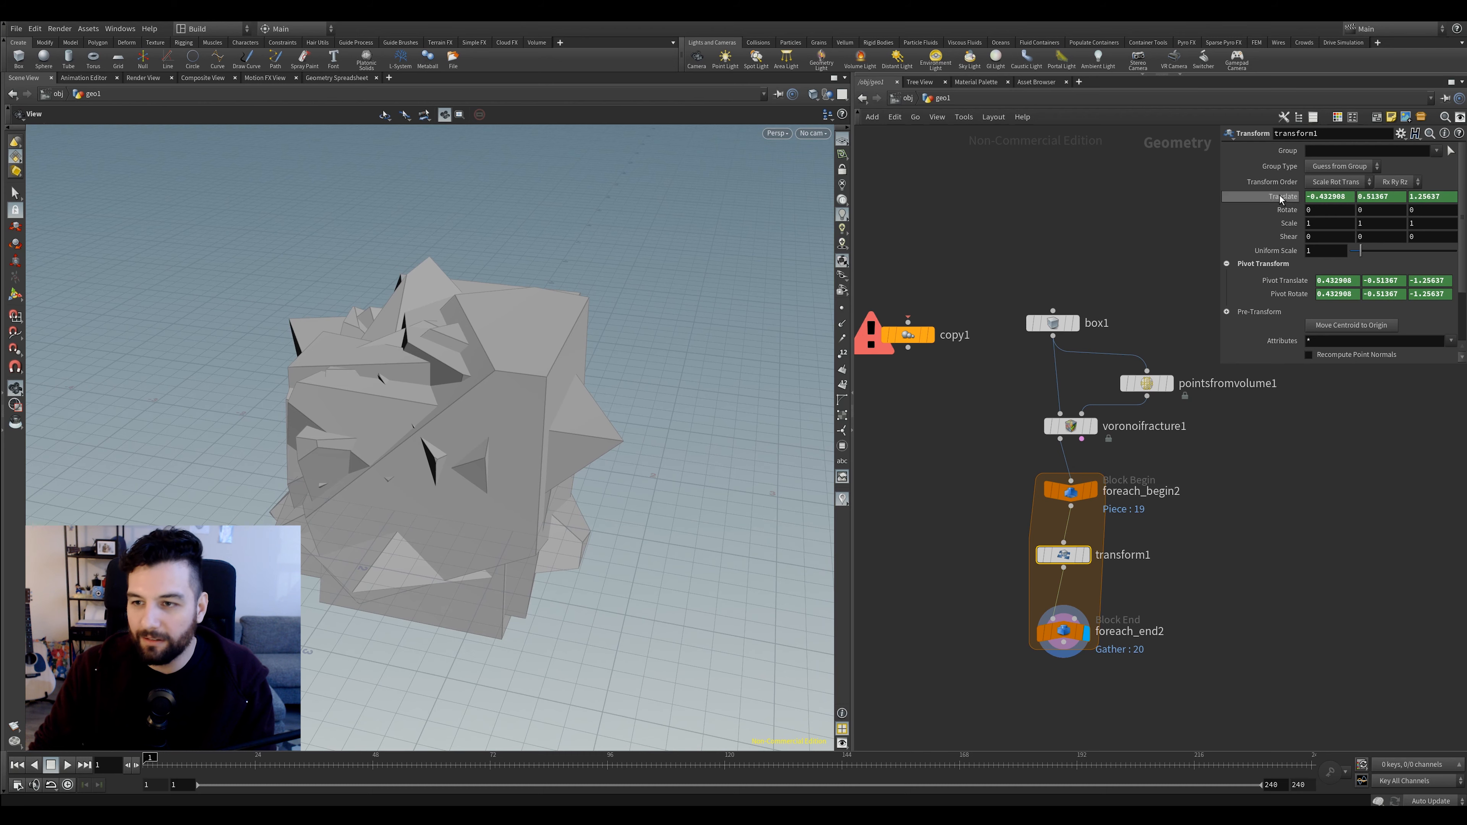
left_click_drag(589, 393, 534, 422)
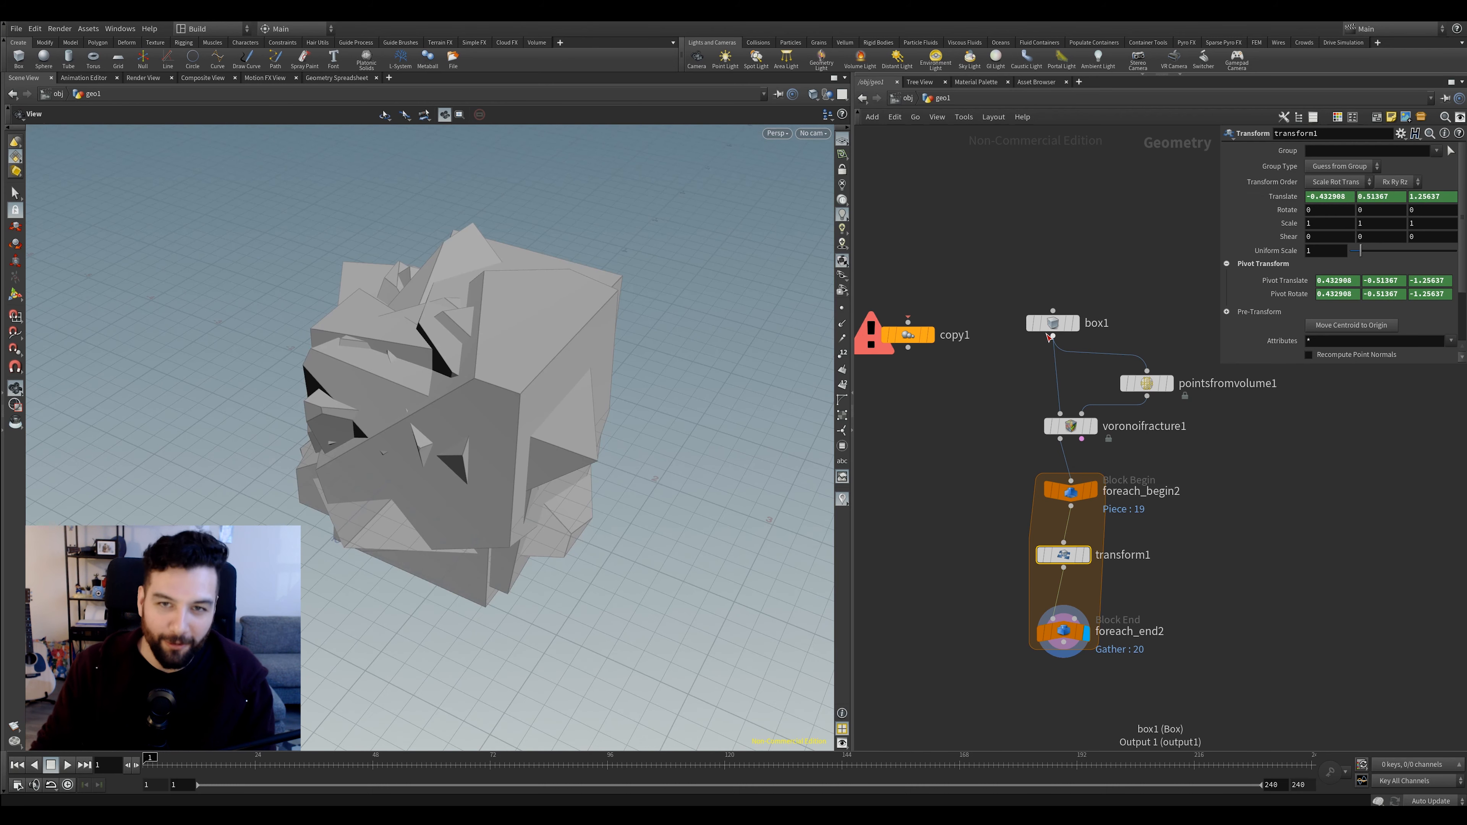
left_click_drag(664, 405, 445, 434)
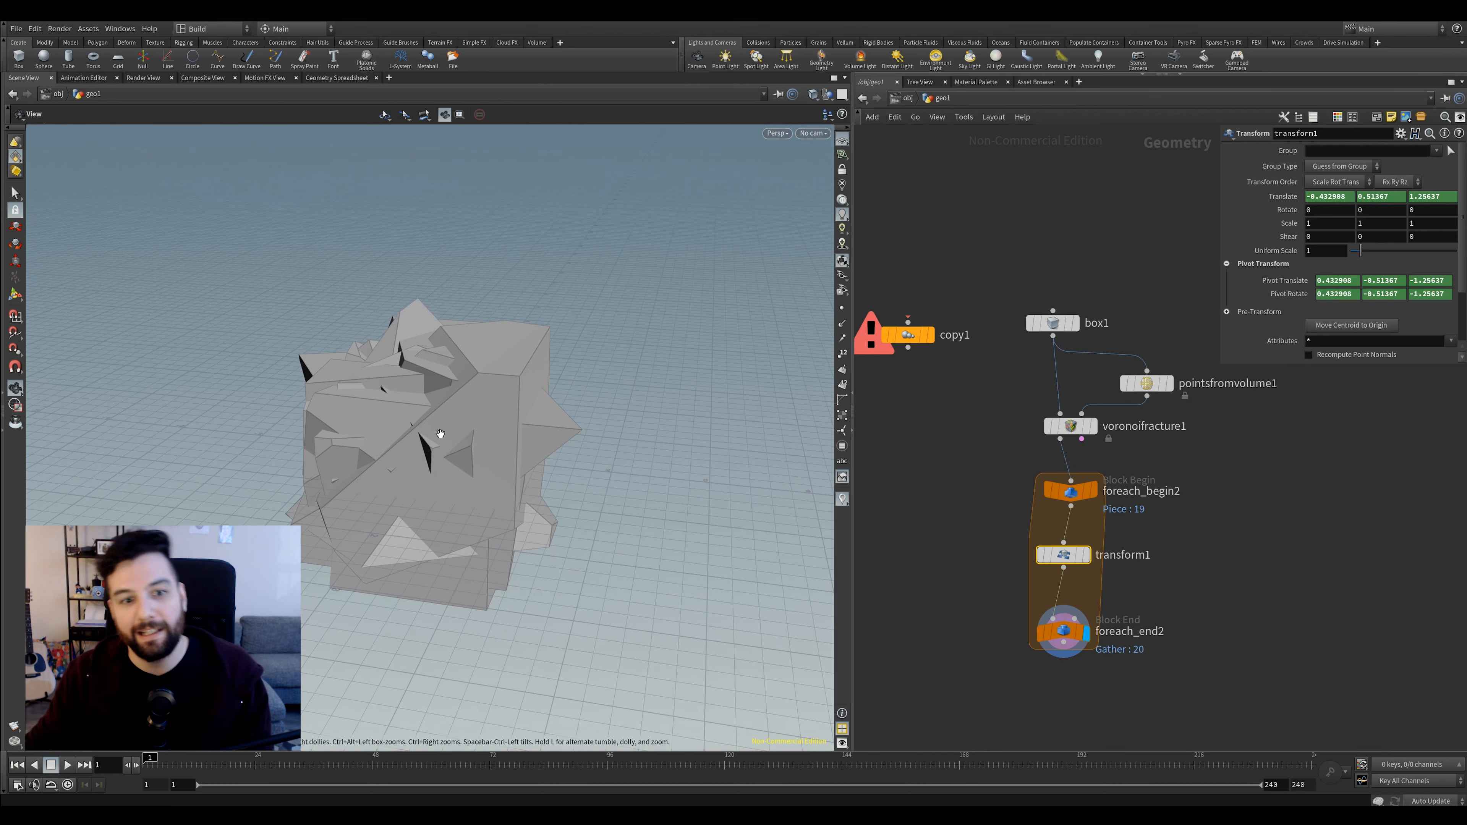
Examine the transformed Voronoi pieces in wireframe and shaded display, and select transform1
middle_click_drag(522, 349, 567, 430)
key("w")
left_click_drag(593, 432, 553, 439)
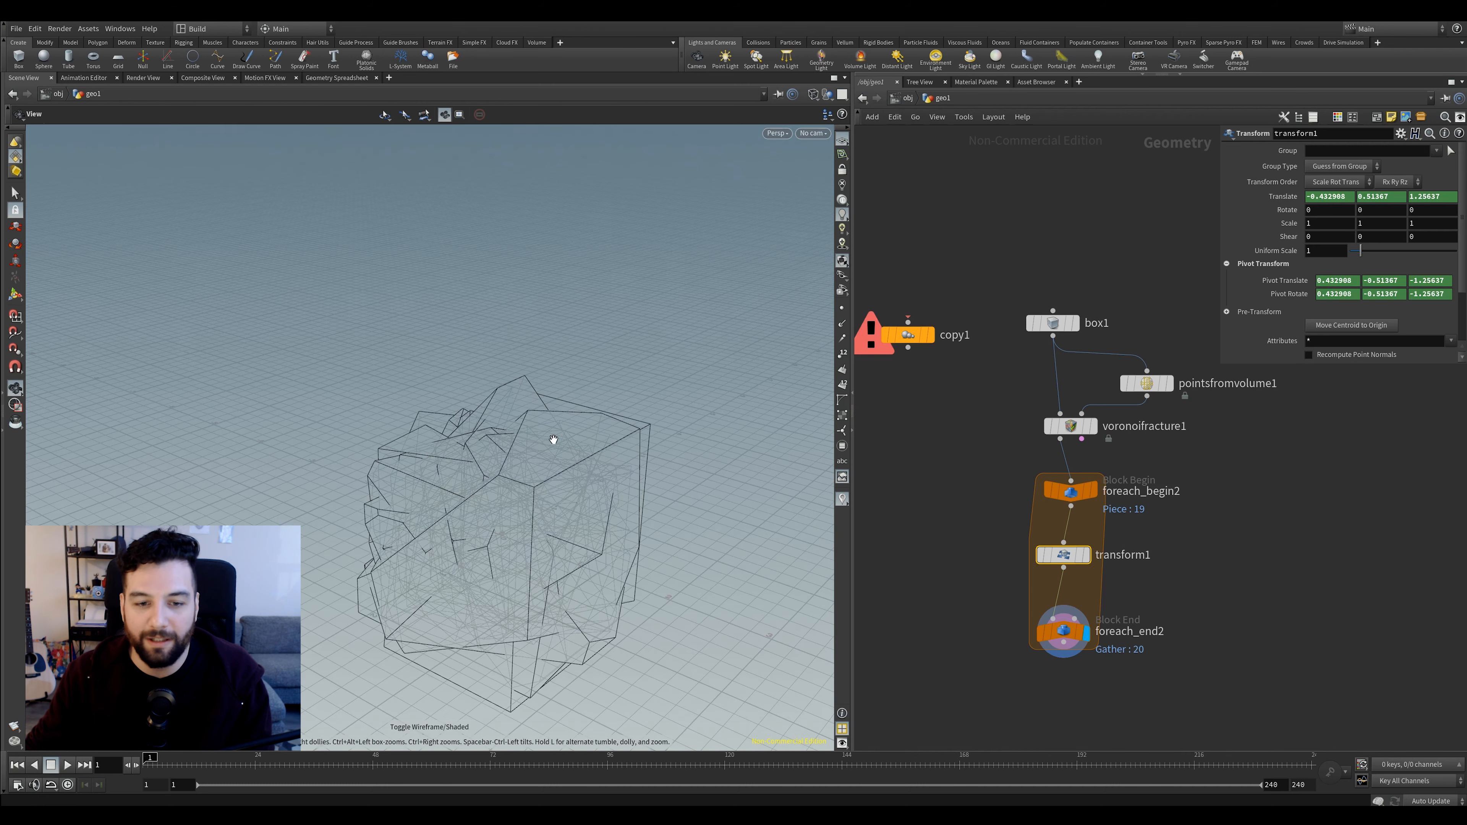
key("w")
left_click(1039, 552)
left_click(1040, 553)
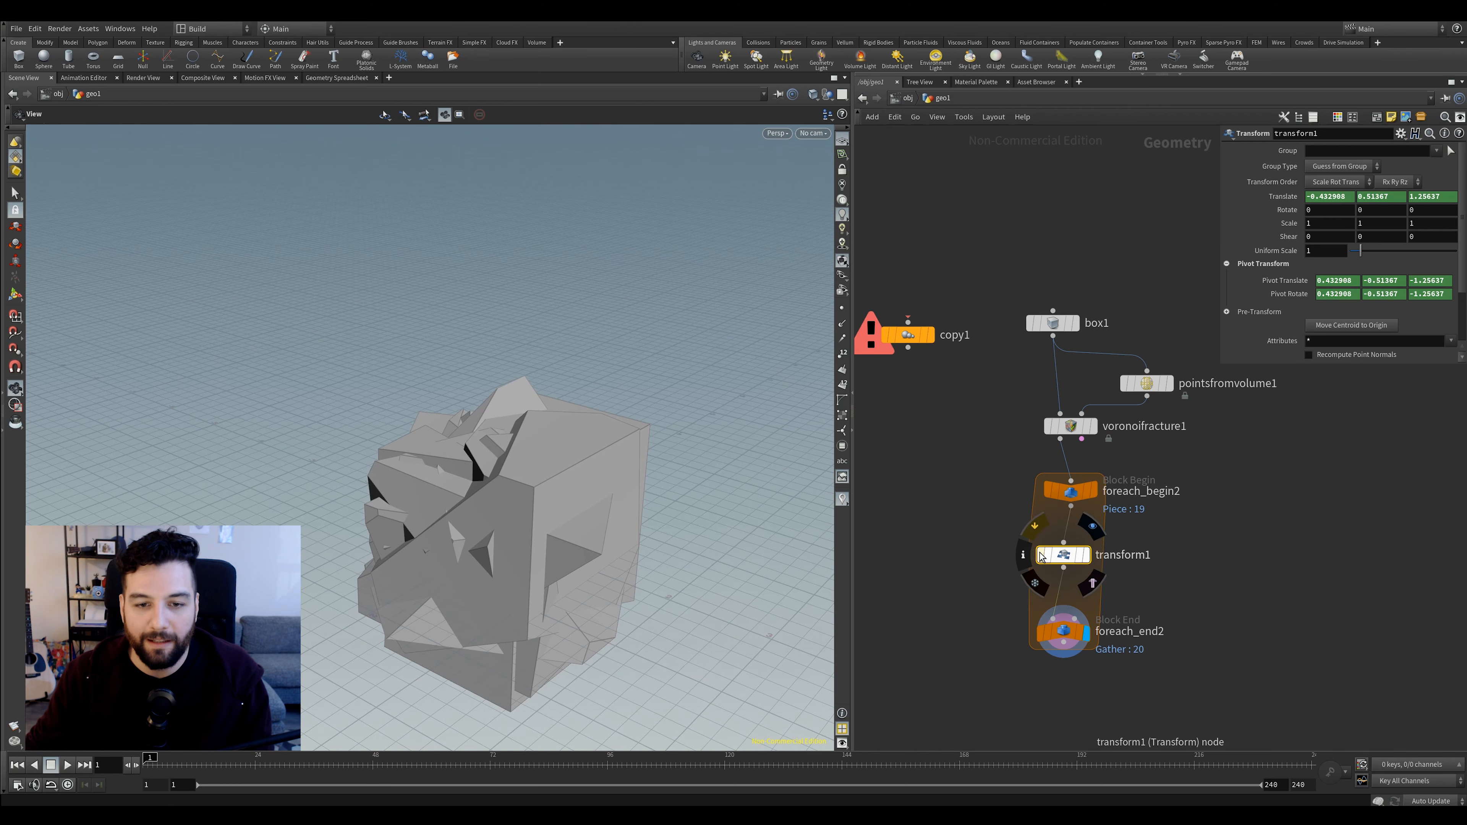
left_click(1040, 552)
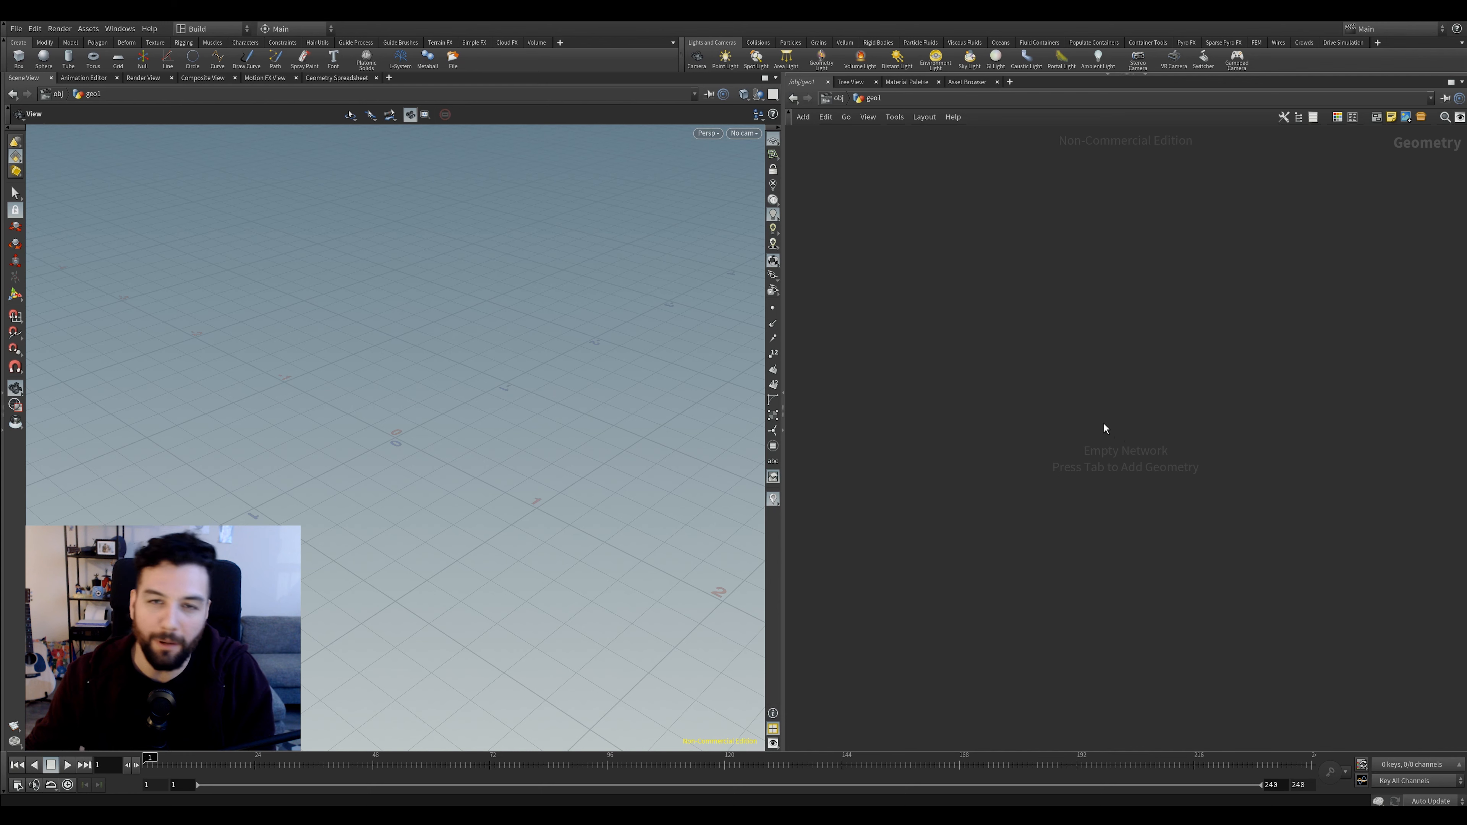
Add a For-Each Point loop block to the empty geometry network
key("Tab")
key("Escape")
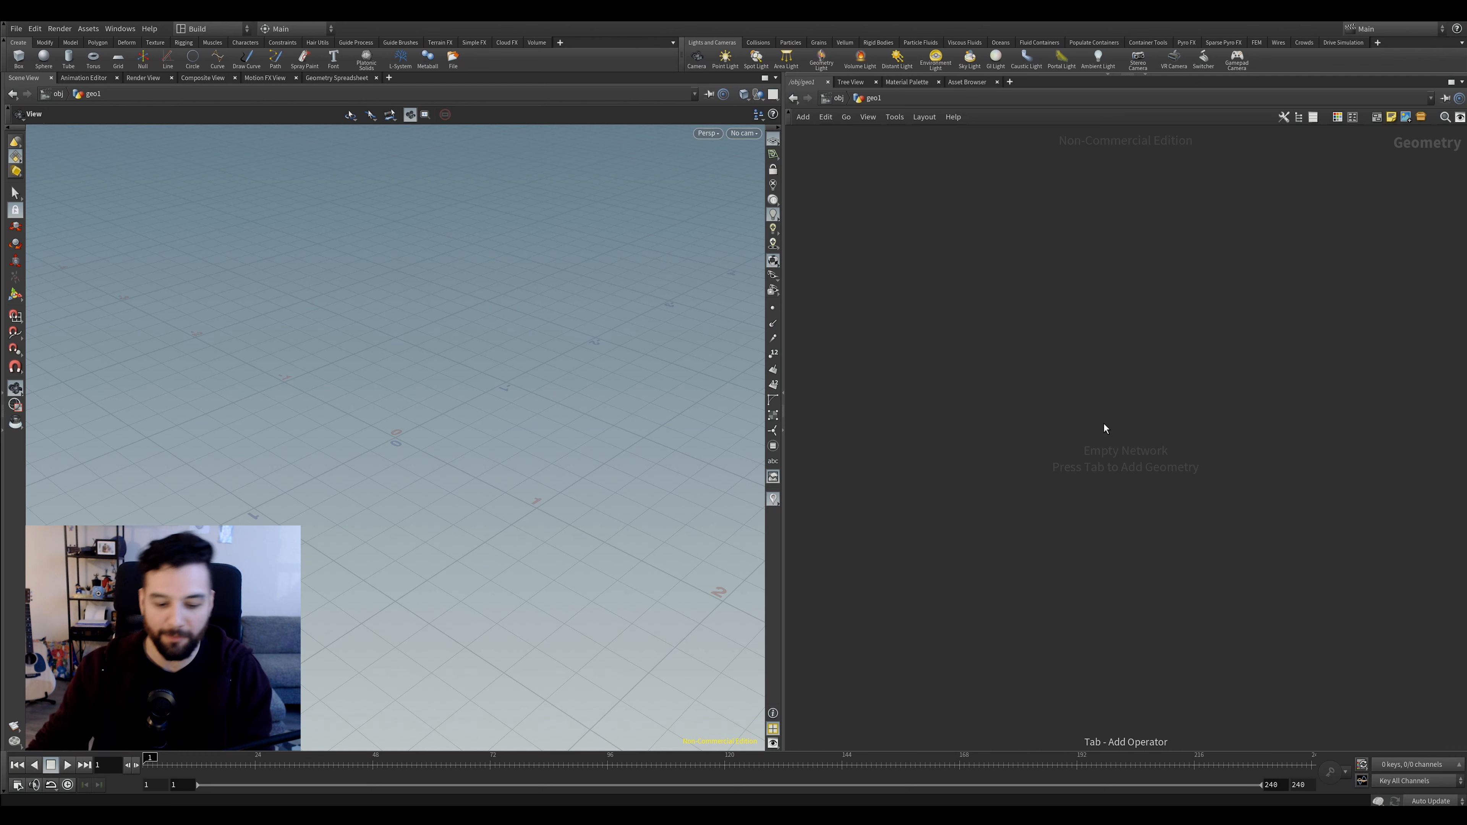
key("Tab")
type("for")
key("Down")
key("Down")
key("Down")
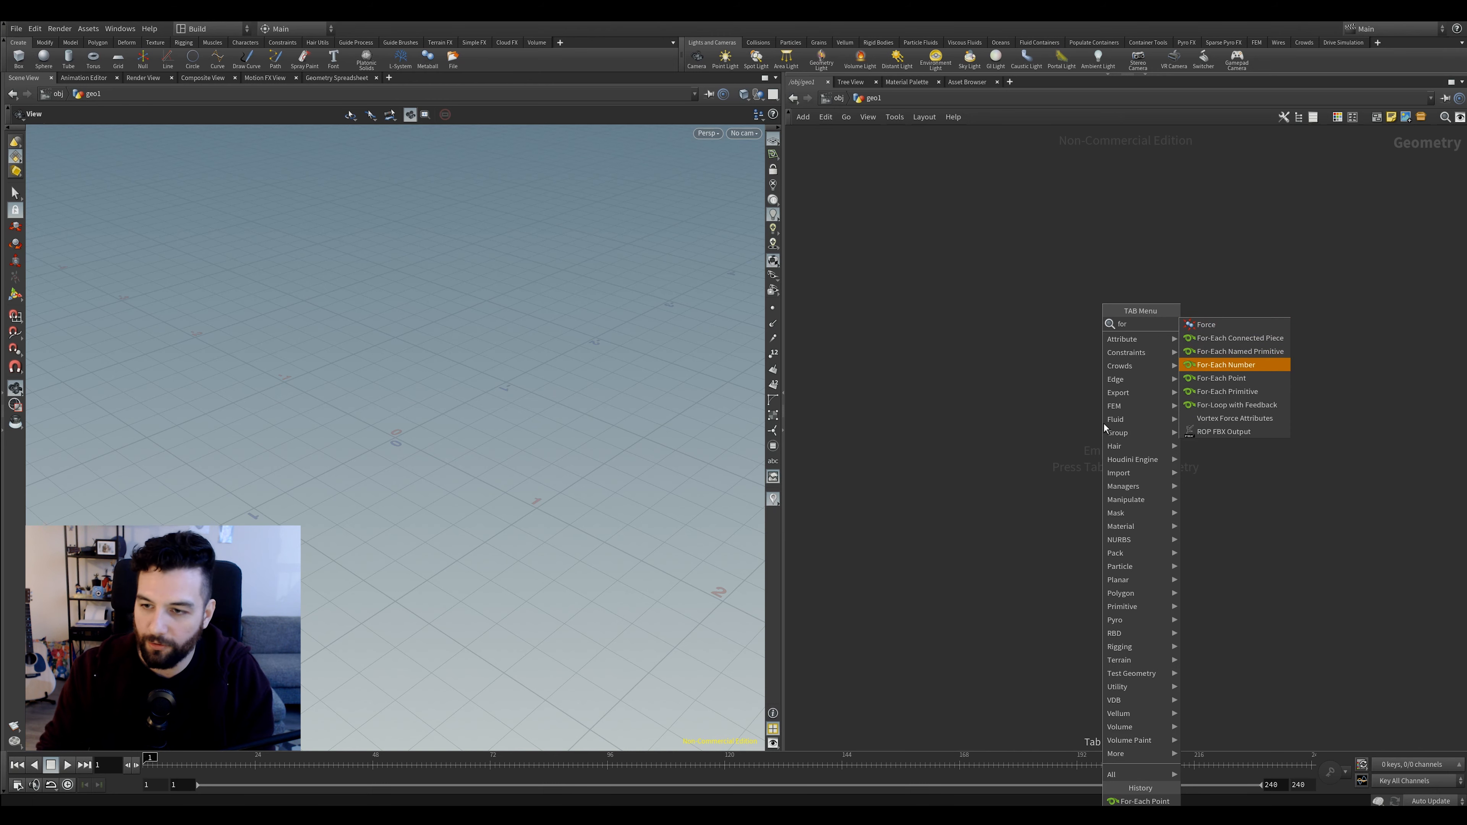
key("Down")
key("Return")
left_click(1103, 423)
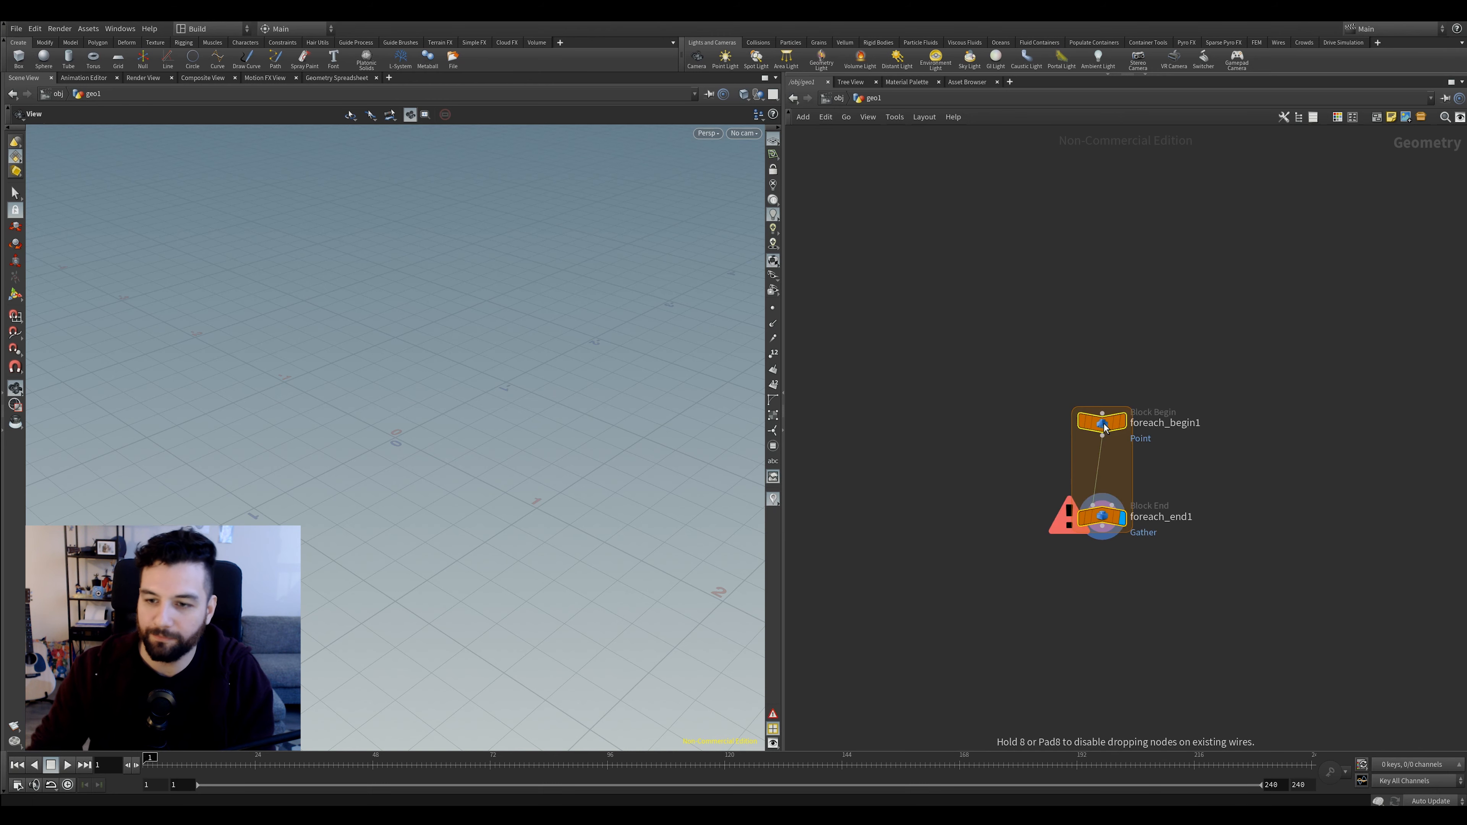
Add a Sphere node above the loop, display it, and set its Uniform Scale to 10
key("Tab")
type("sph")
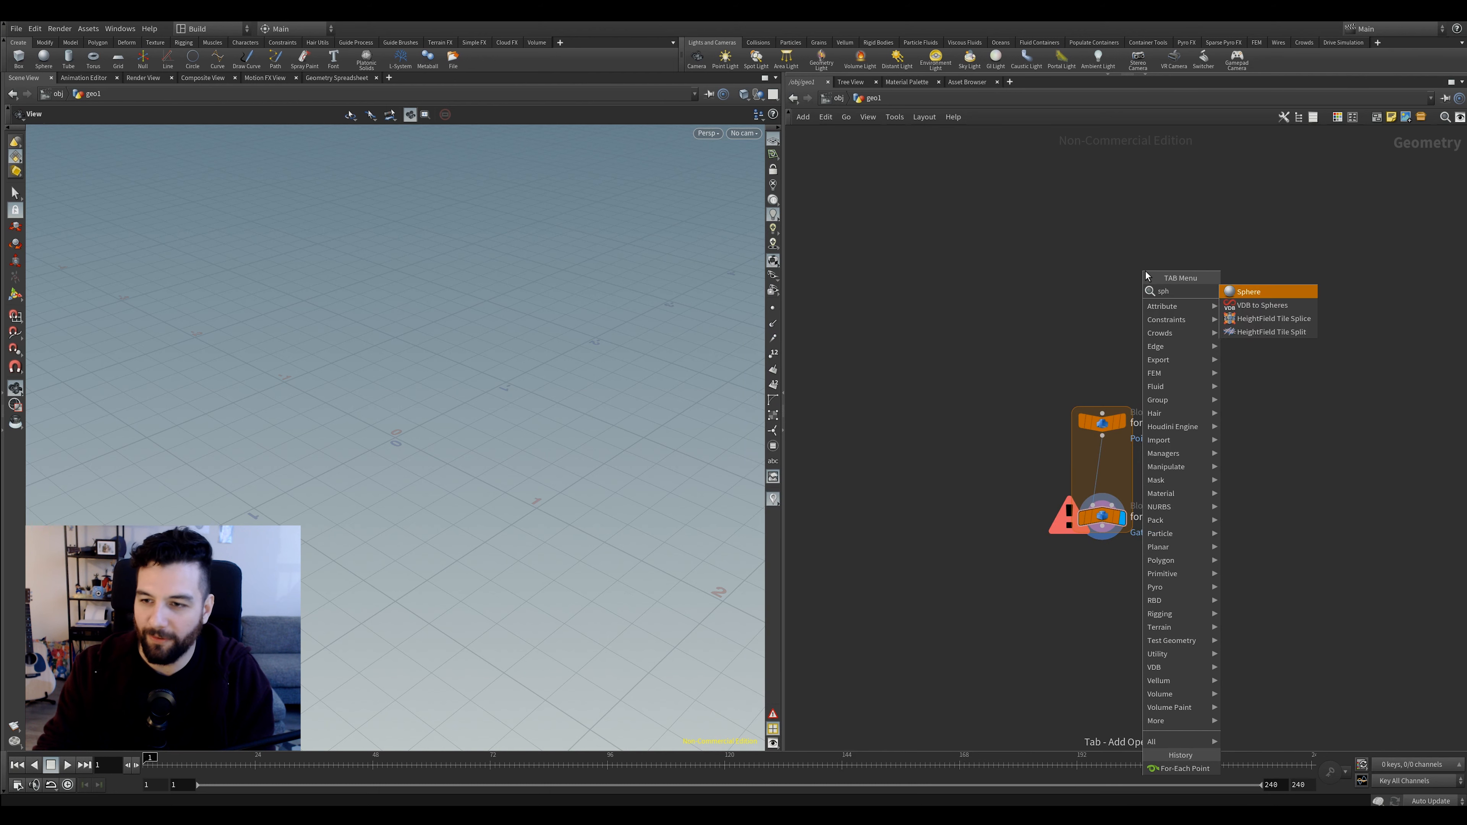
key("Return")
left_click(1145, 270)
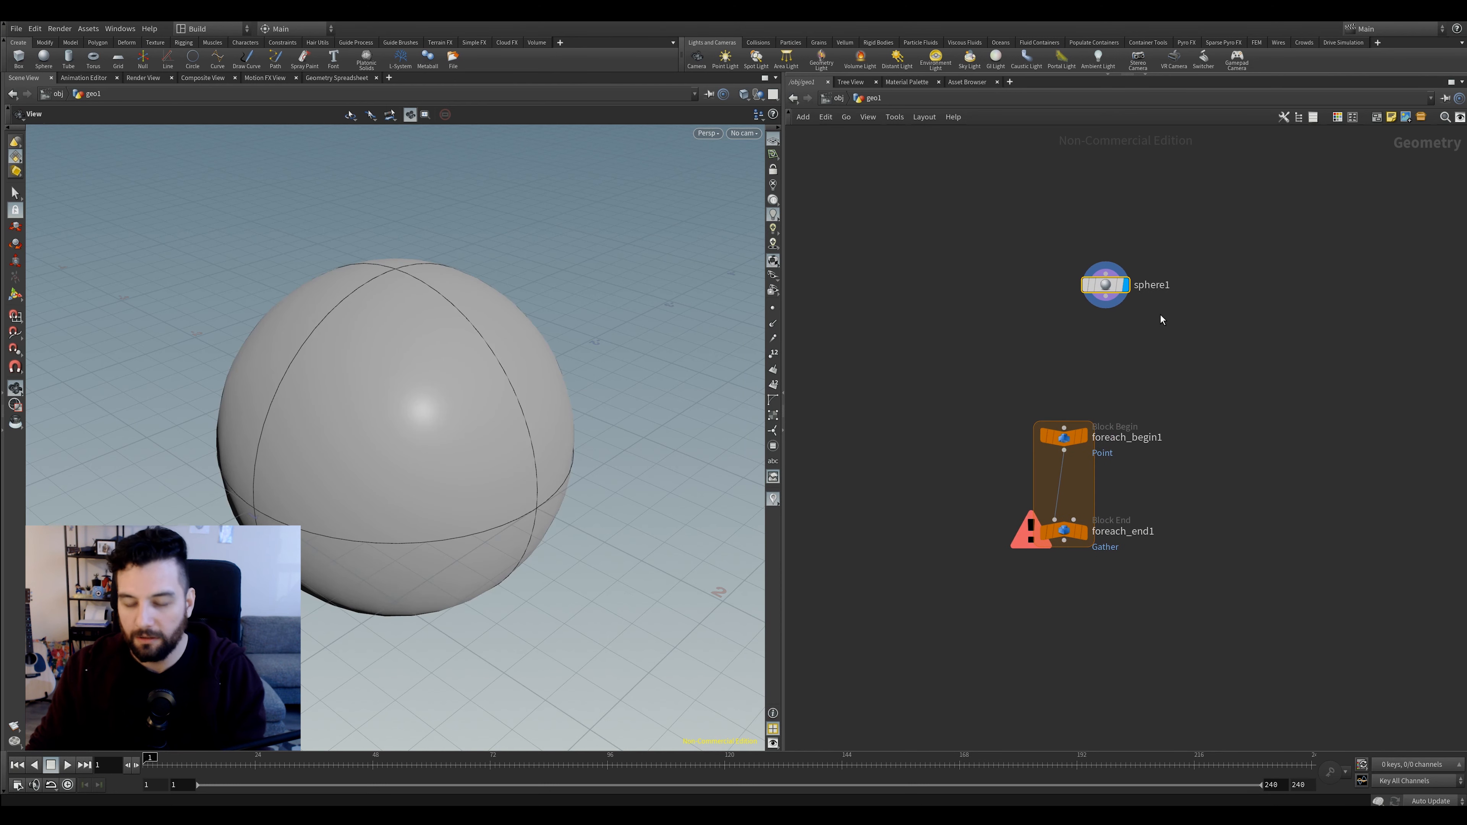
type("p0")
key("Return")
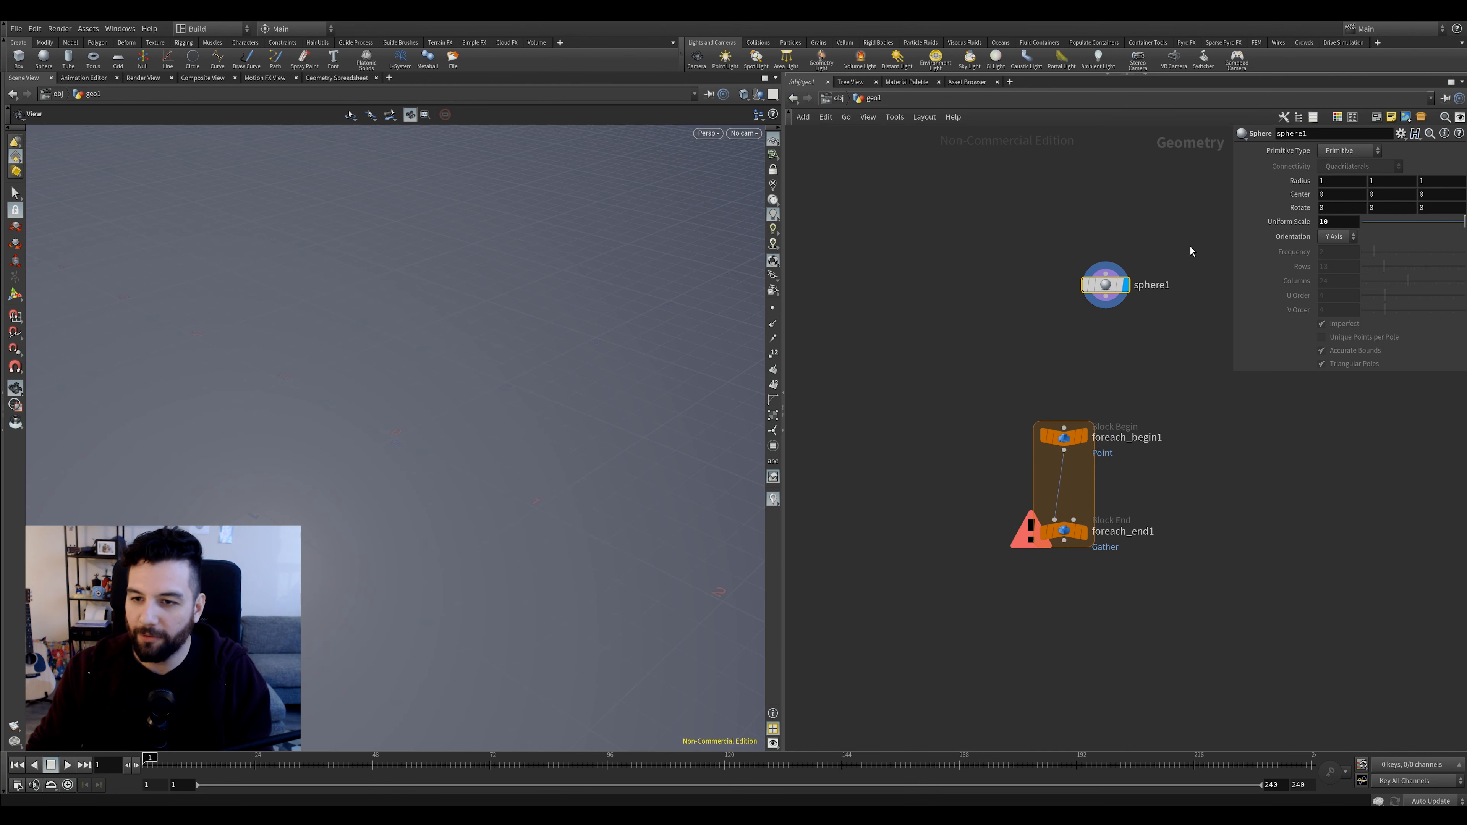
Feed sphere1 into a new VDB from Polygons node, enabling the density Fog VDB and disabling the surface Distance VDB
key("Tab")
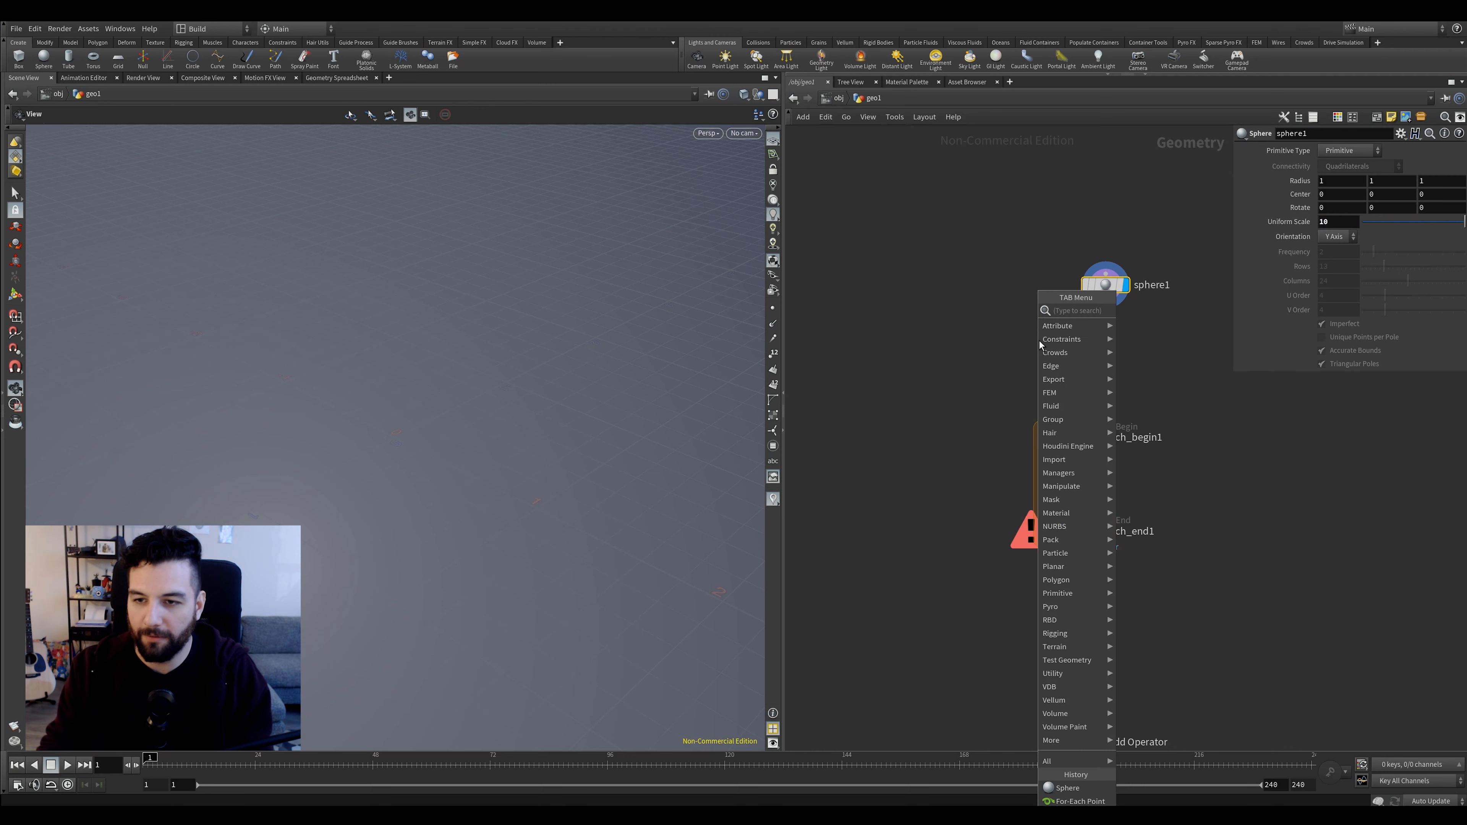
type("vdbfr")
key("Down")
key("Down")
key("Down")
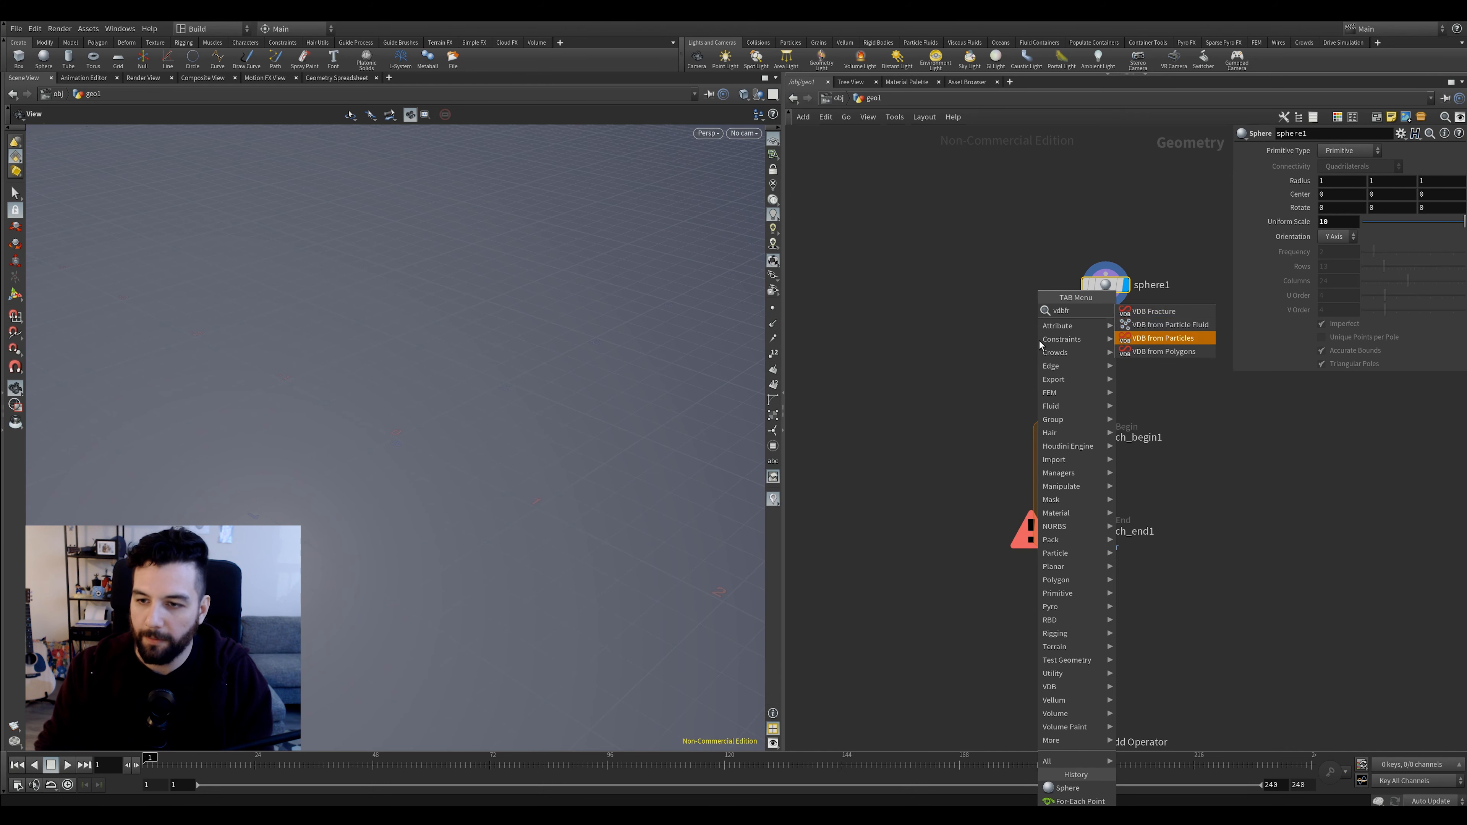
key("Return")
left_click(1129, 355)
left_click_drag(1106, 297, 1121, 343)
left_click(1150, 355)
left_click(1239, 193)
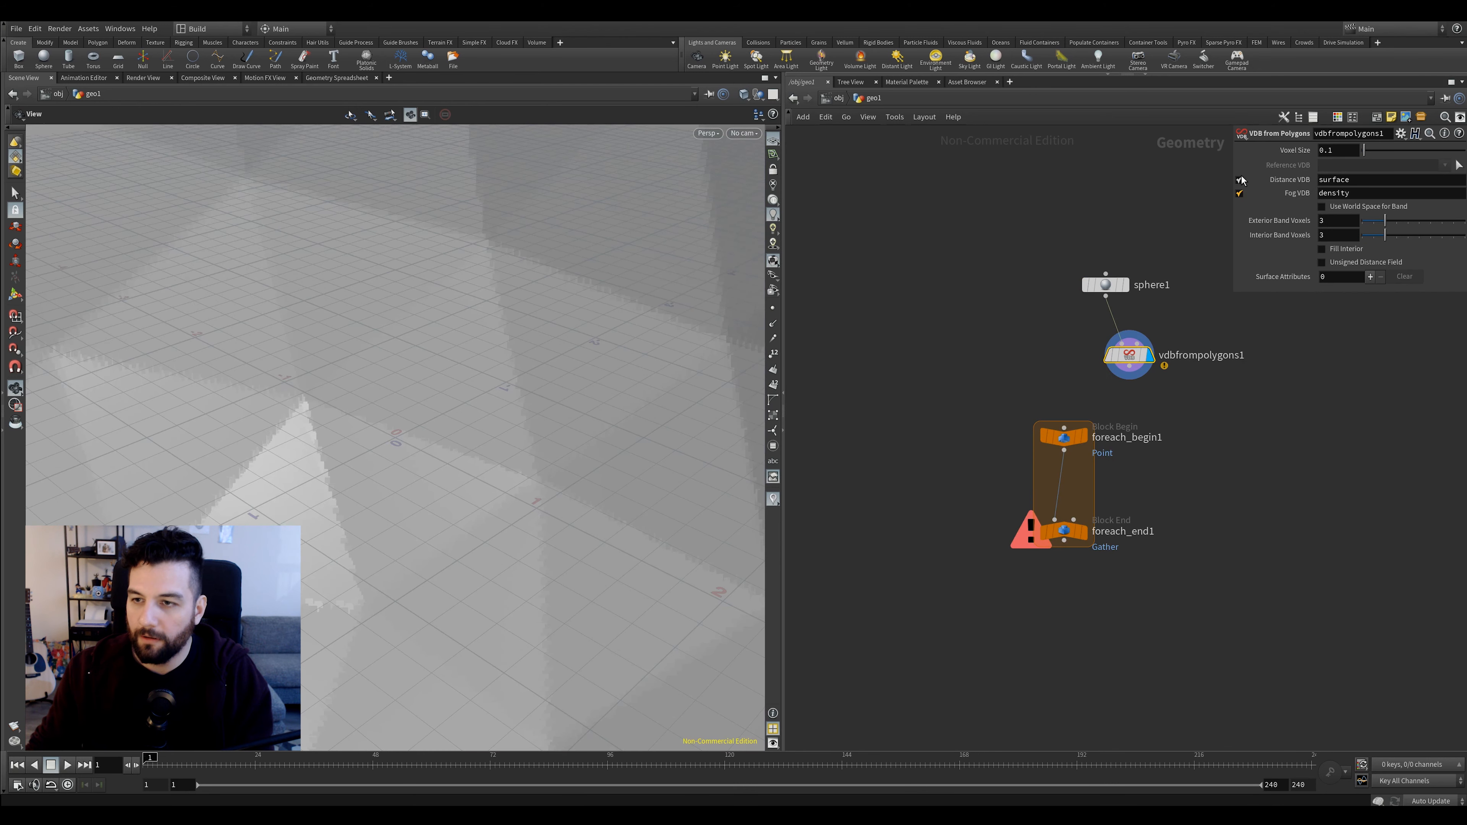
left_click(1239, 179)
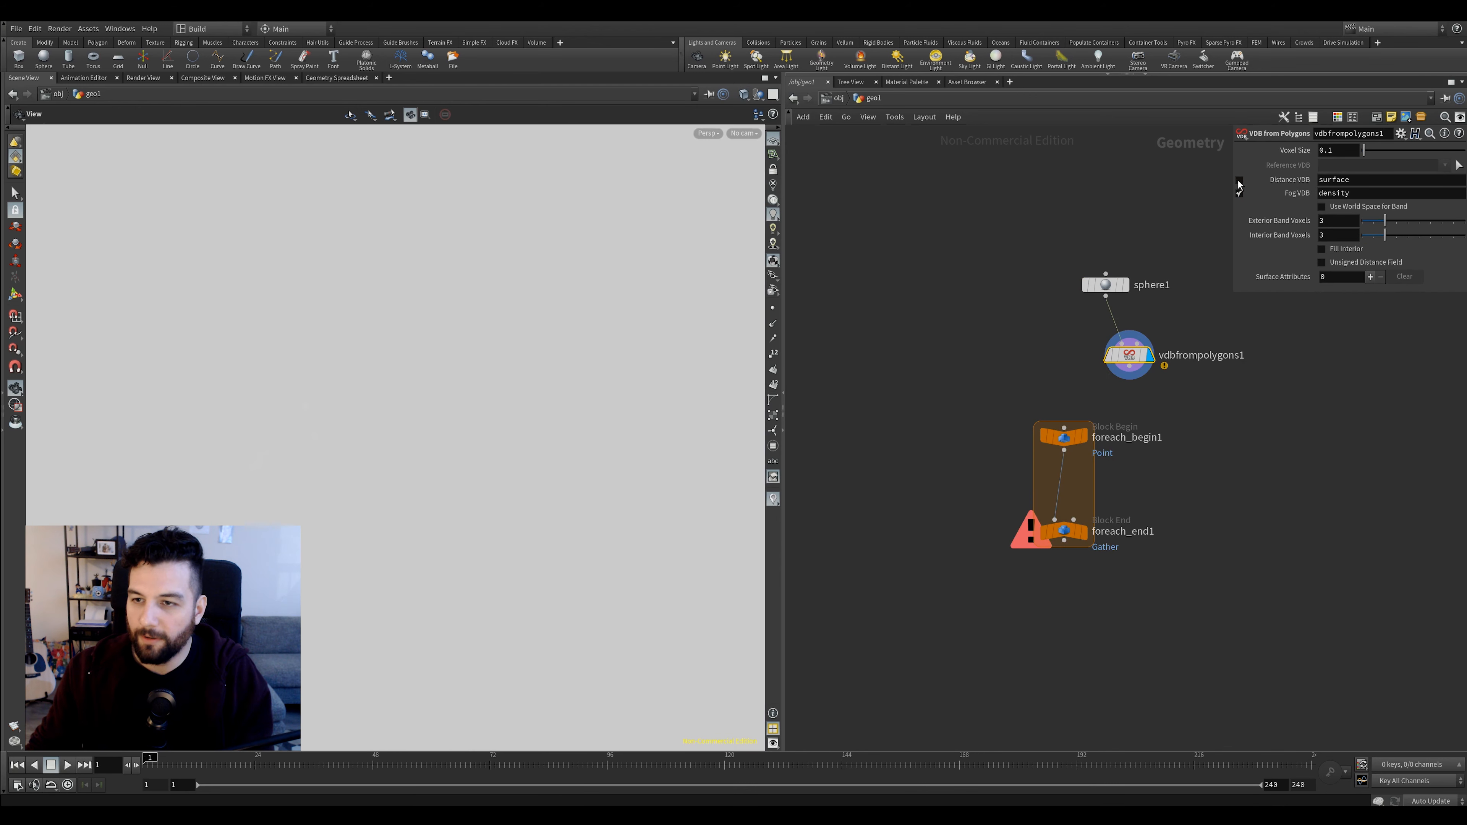
Add a Scatter node connected to the output of vdbfrompolygons1
left_click(1130, 368)
key("Tab")
type("scatter")
key("Return")
left_click(1180, 434)
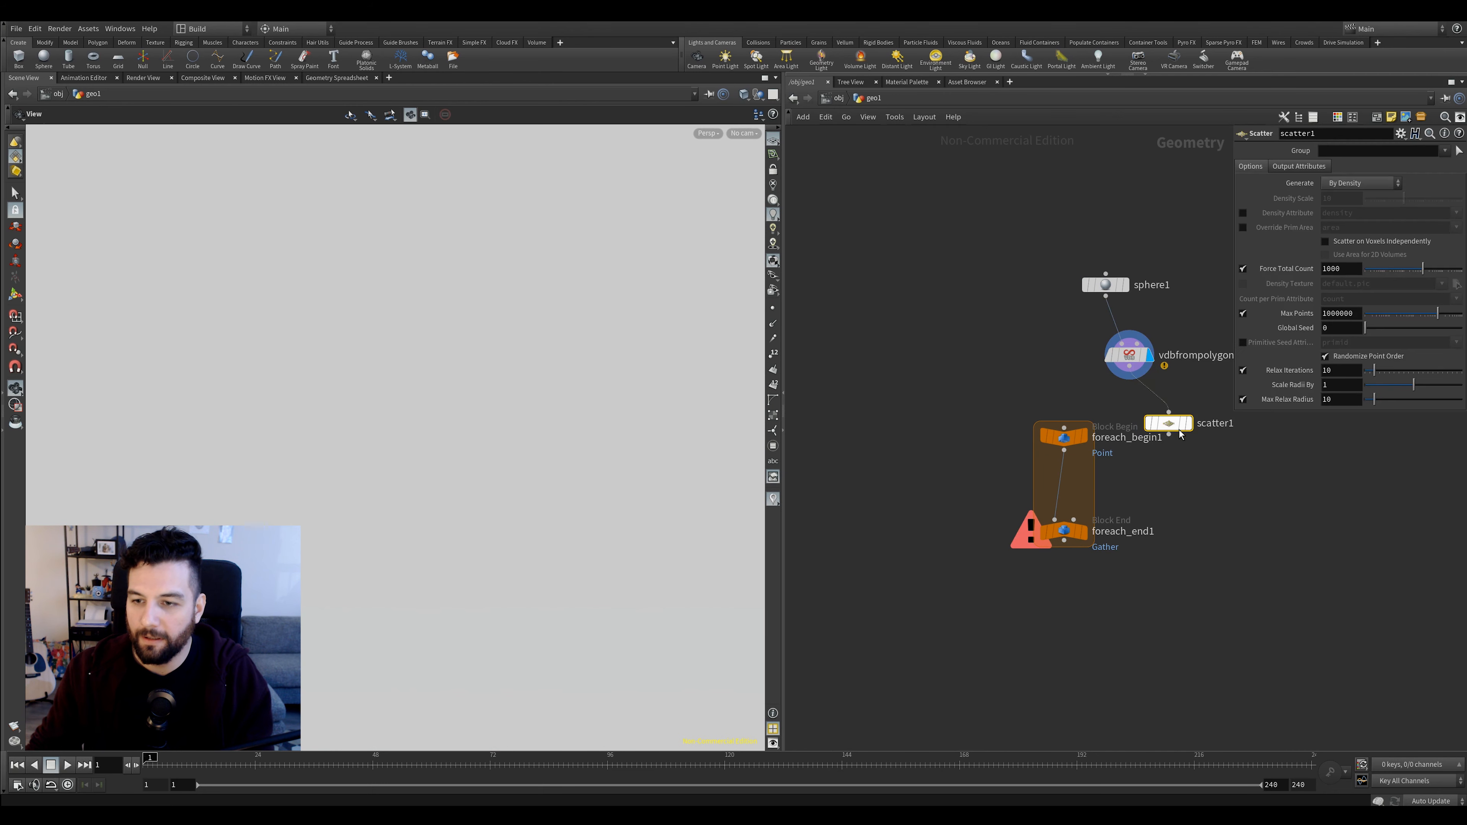
Disable Relax Iterations on scatter1, set Force Total Count to 100, and display the scattered points
left_click(1243, 370)
left_click(1339, 268)
type("100")
key("Return")
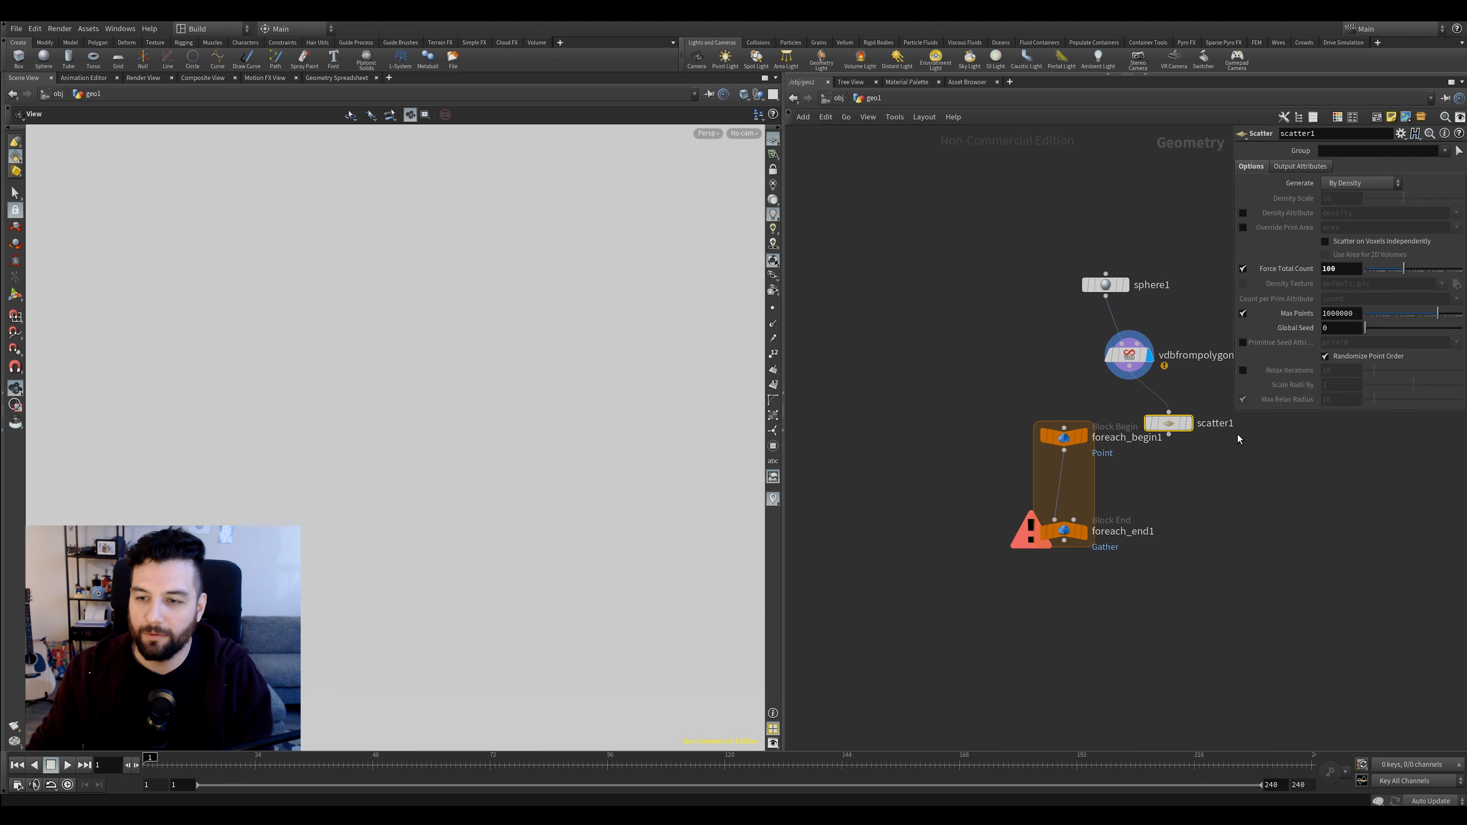
left_click(1188, 423)
left_click_drag(564, 282, 435, 278)
Move the for-each block down to leave room beneath scatter1
middle_click_drag(984, 375, 967, 398)
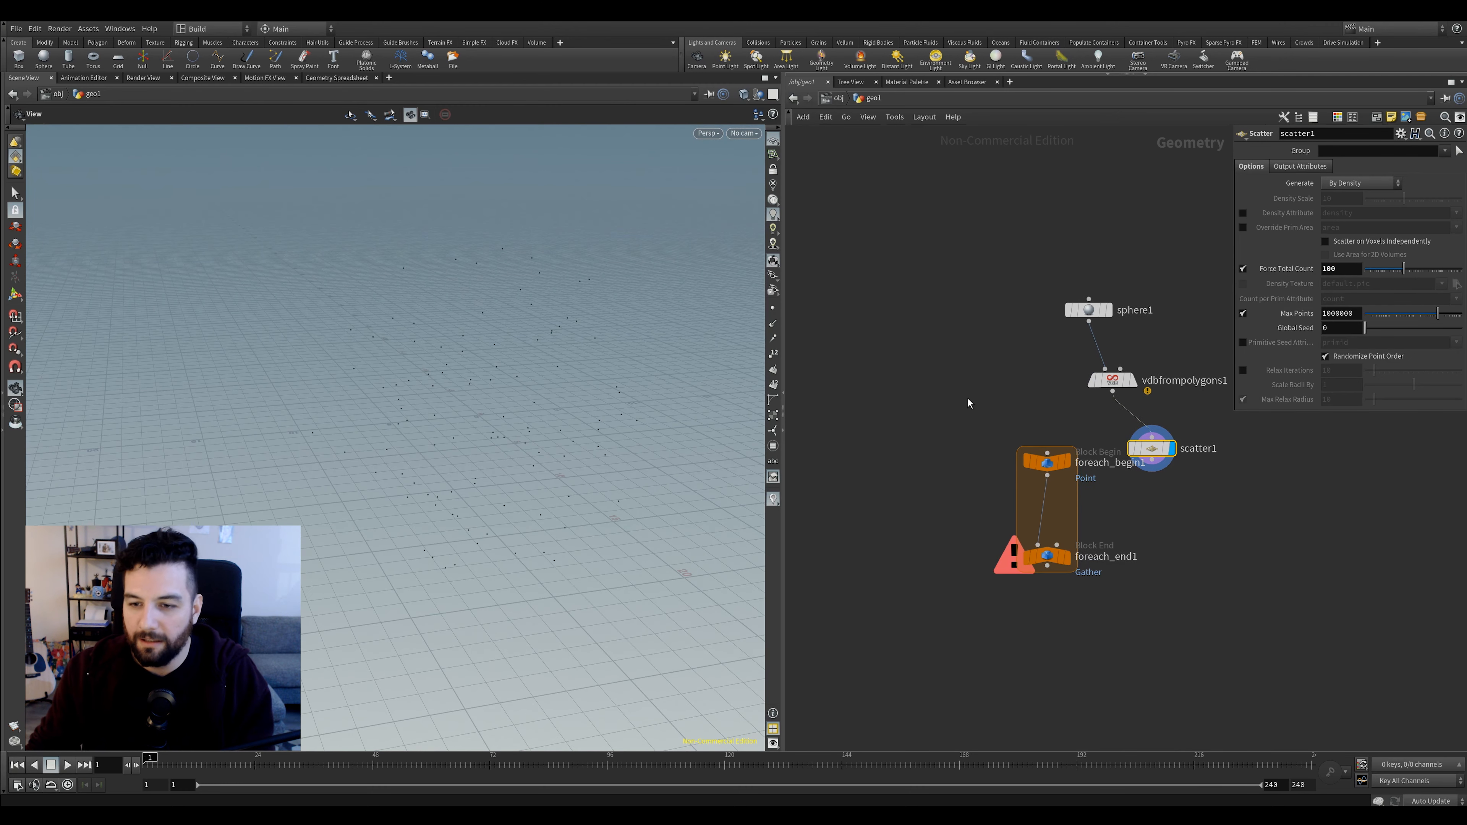
left_click(1055, 509)
left_click_drag(1055, 509, 1065, 646)
middle_click_drag(918, 388, 1030, 399)
Add a Test Geometry: Squab node to one side of the sphere network and display it
key("Tab")
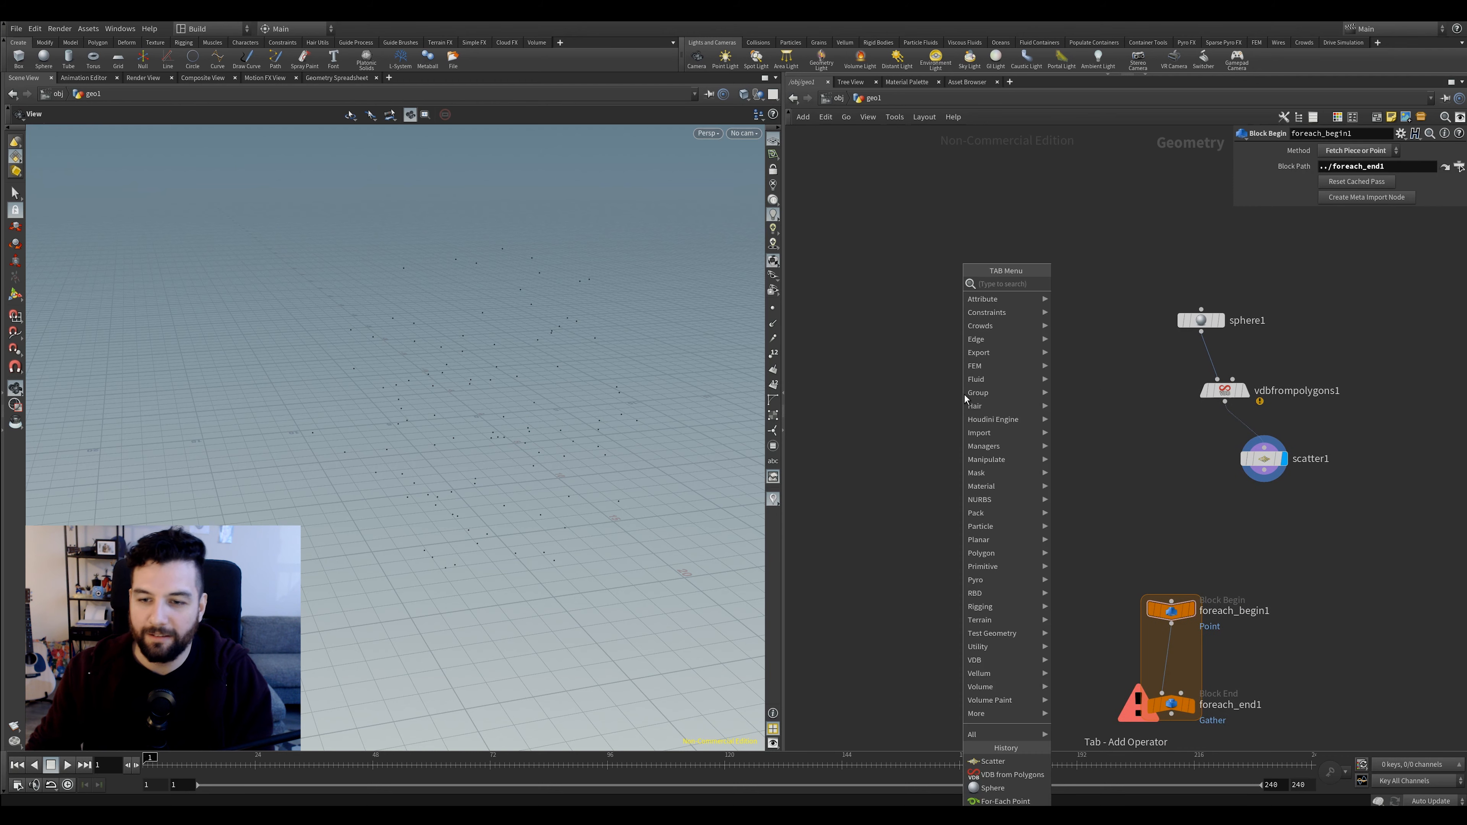
type("sqa")
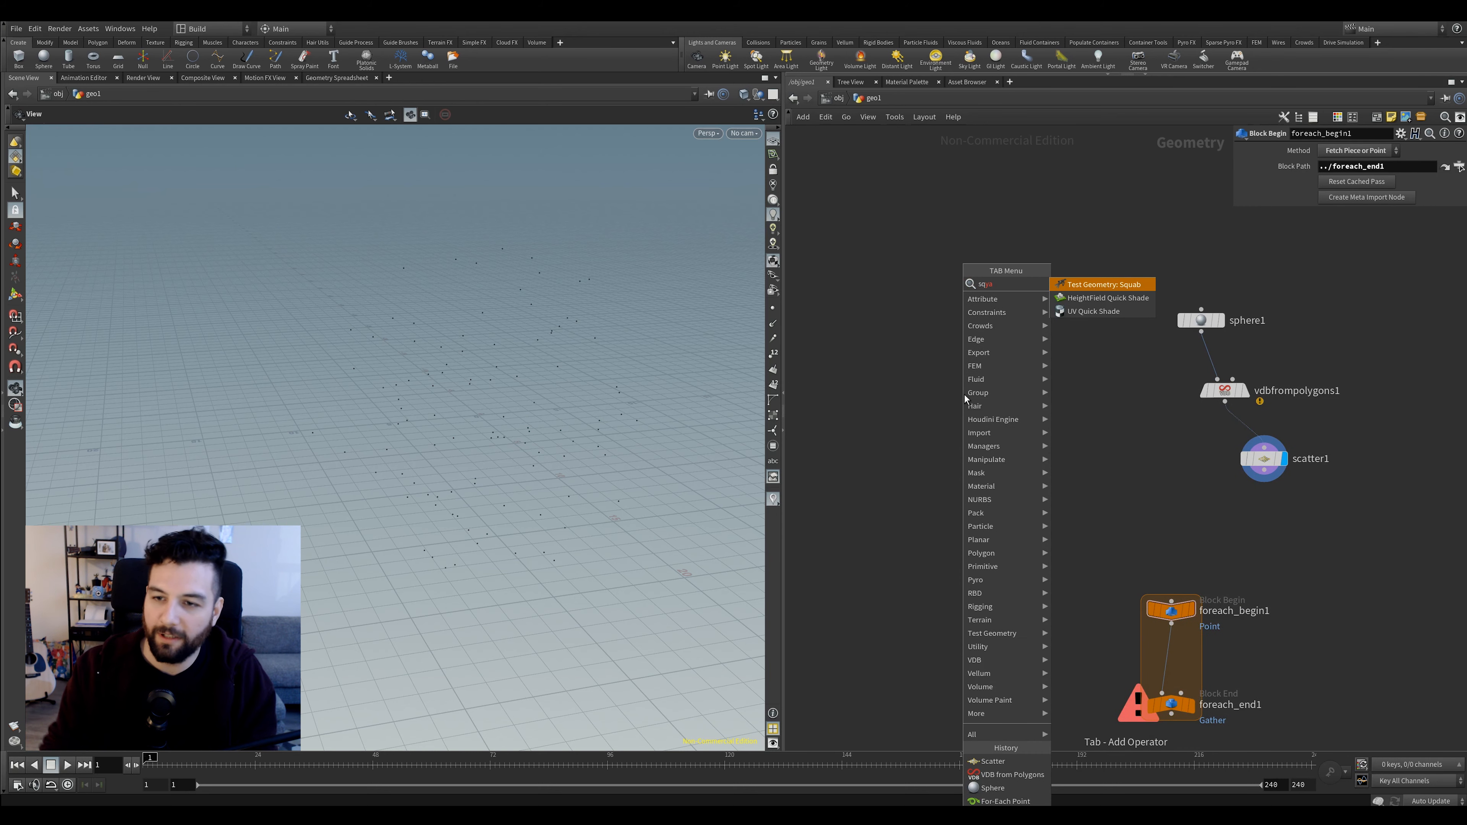
key("Return")
left_click(943, 378)
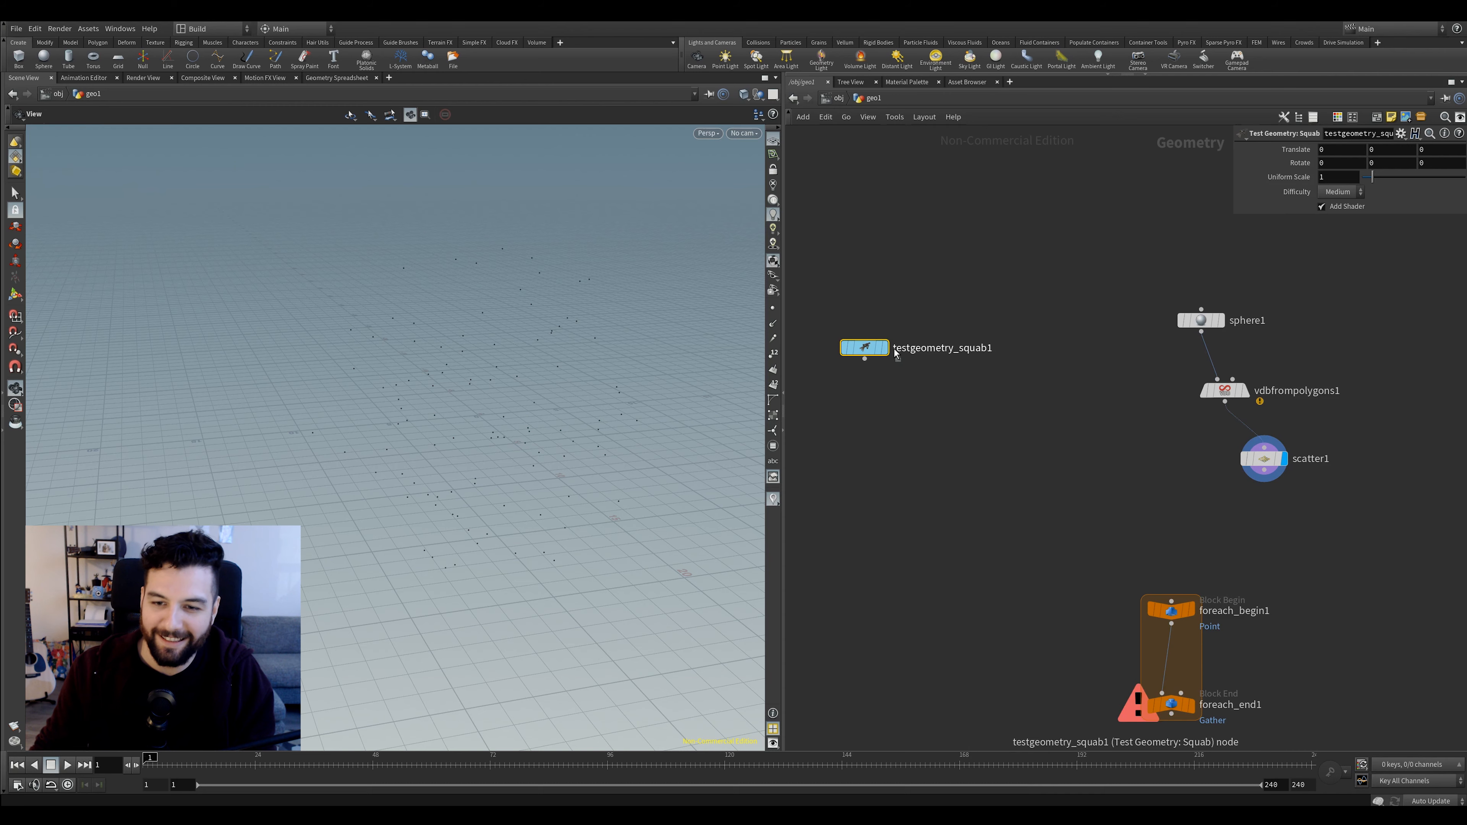
left_click(889, 323)
left_click_drag(864, 347, 871, 347)
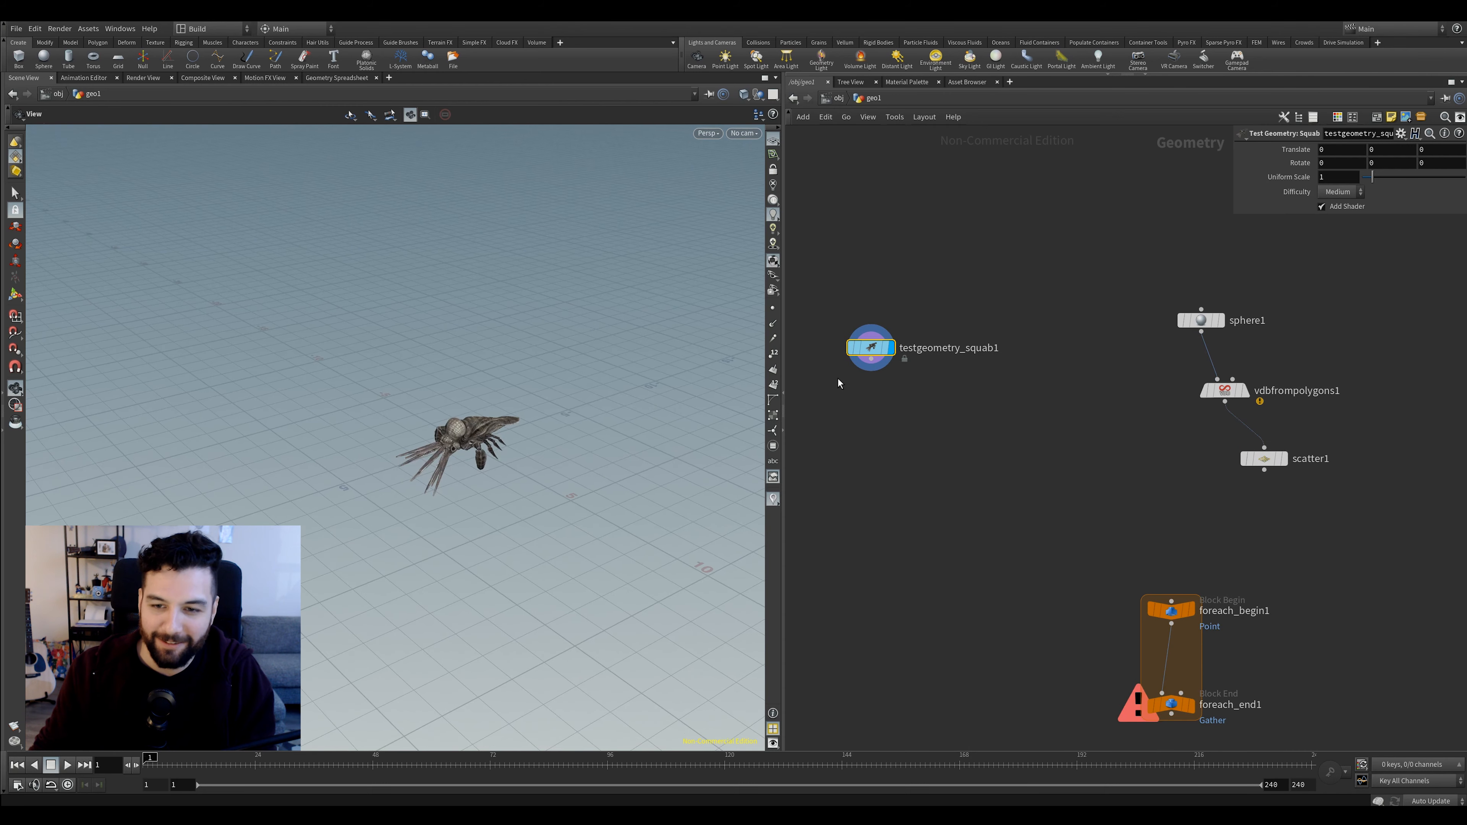
Add Test Geometry: Pig Head and Test Geometry: Rubber Toy nodes near the squab
key("Tab")
key("Escape")
key("Tab")
type("pig")
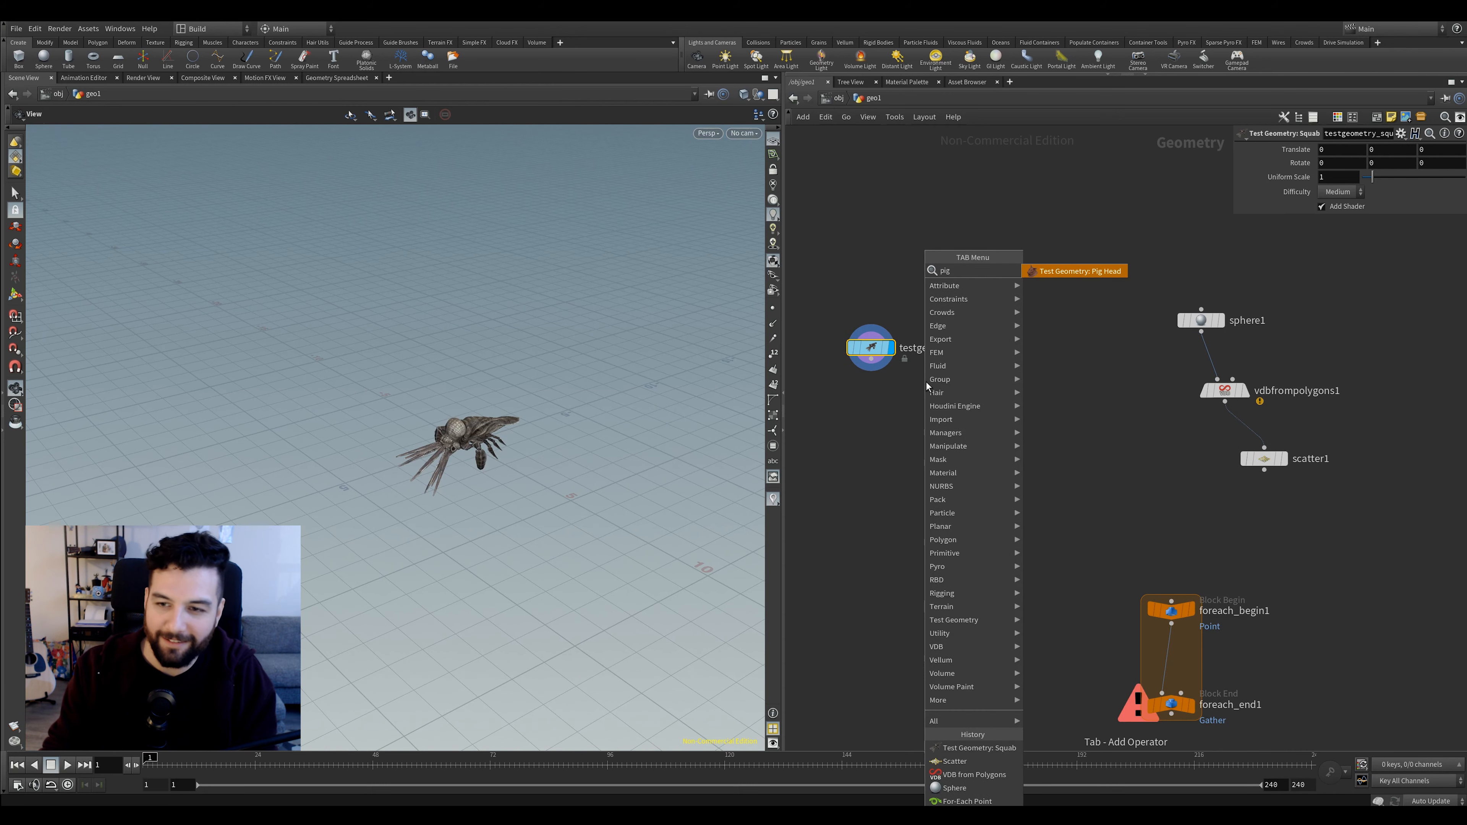
key("Return")
left_click(925, 381)
key("Tab")
type("rubber")
key("Return")
left_click(1012, 420)
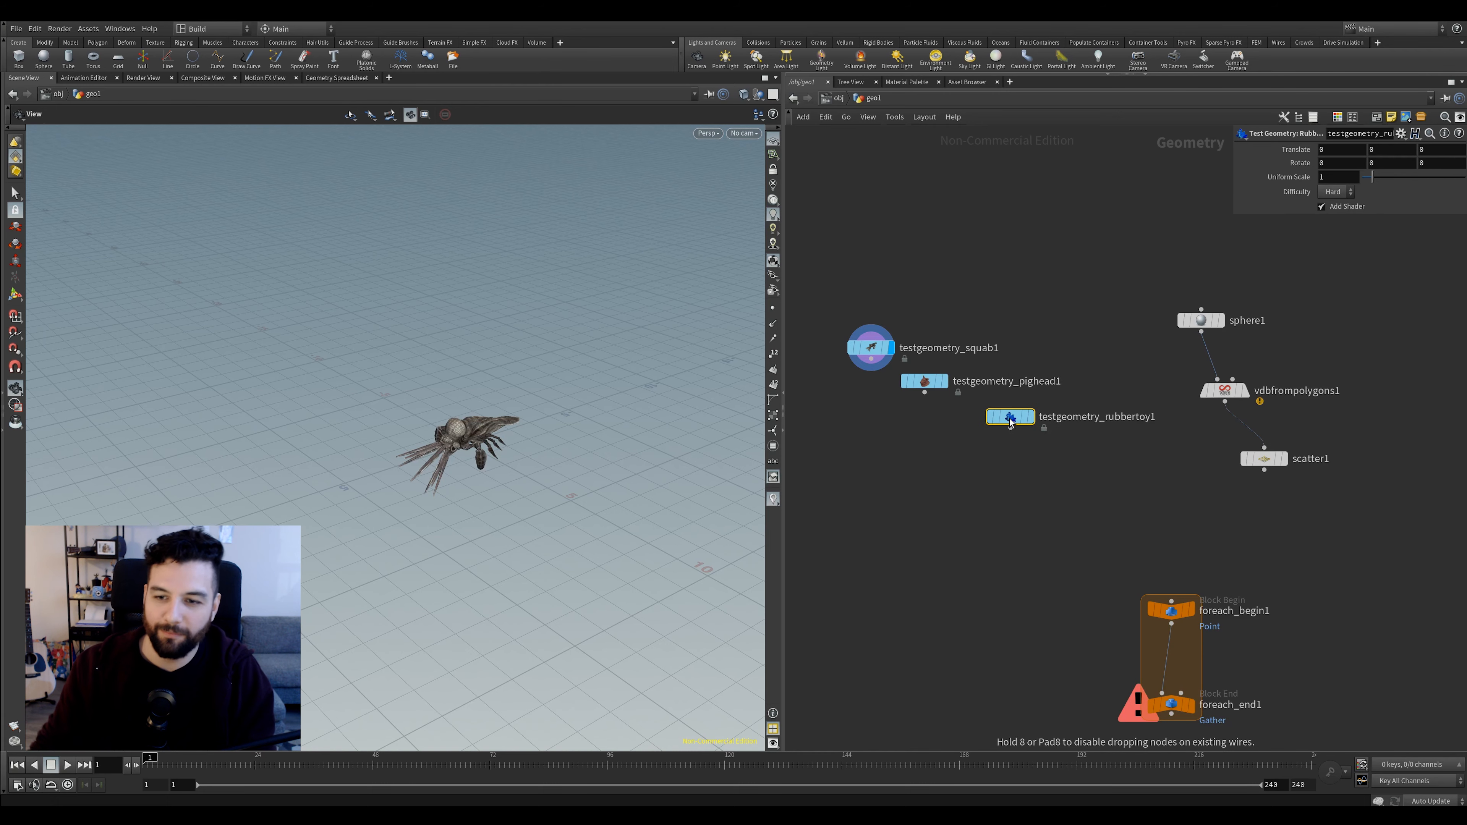
Add a Switch node below the test geometries and connect the squab, pig head and rubber toy to it
key("Tab")
type("sw")
key("Down")
key("Return")
left_click(914, 478)
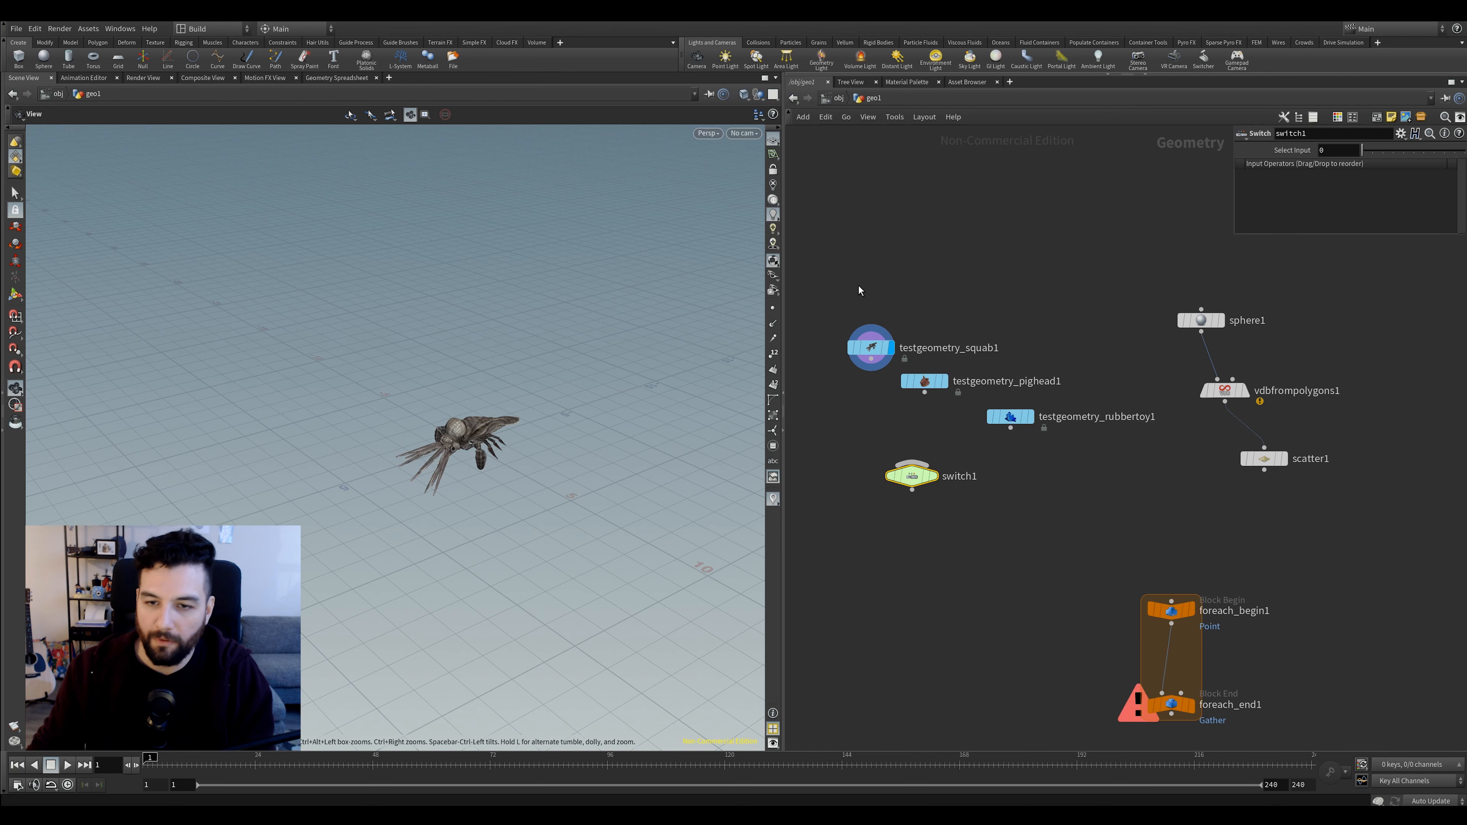
left_click_drag(855, 288, 1100, 457)
left_click_drag(873, 370, 914, 476)
Try the input selection on switch1 and set Select Input to 1
left_click(1360, 150)
mouse_move(1367, 150)
left_mouse_down()
mouse_move(1391, 151)
mouse_move(1364, 148)
left_mouse_up()
scroll(952, 547, "up", 3)
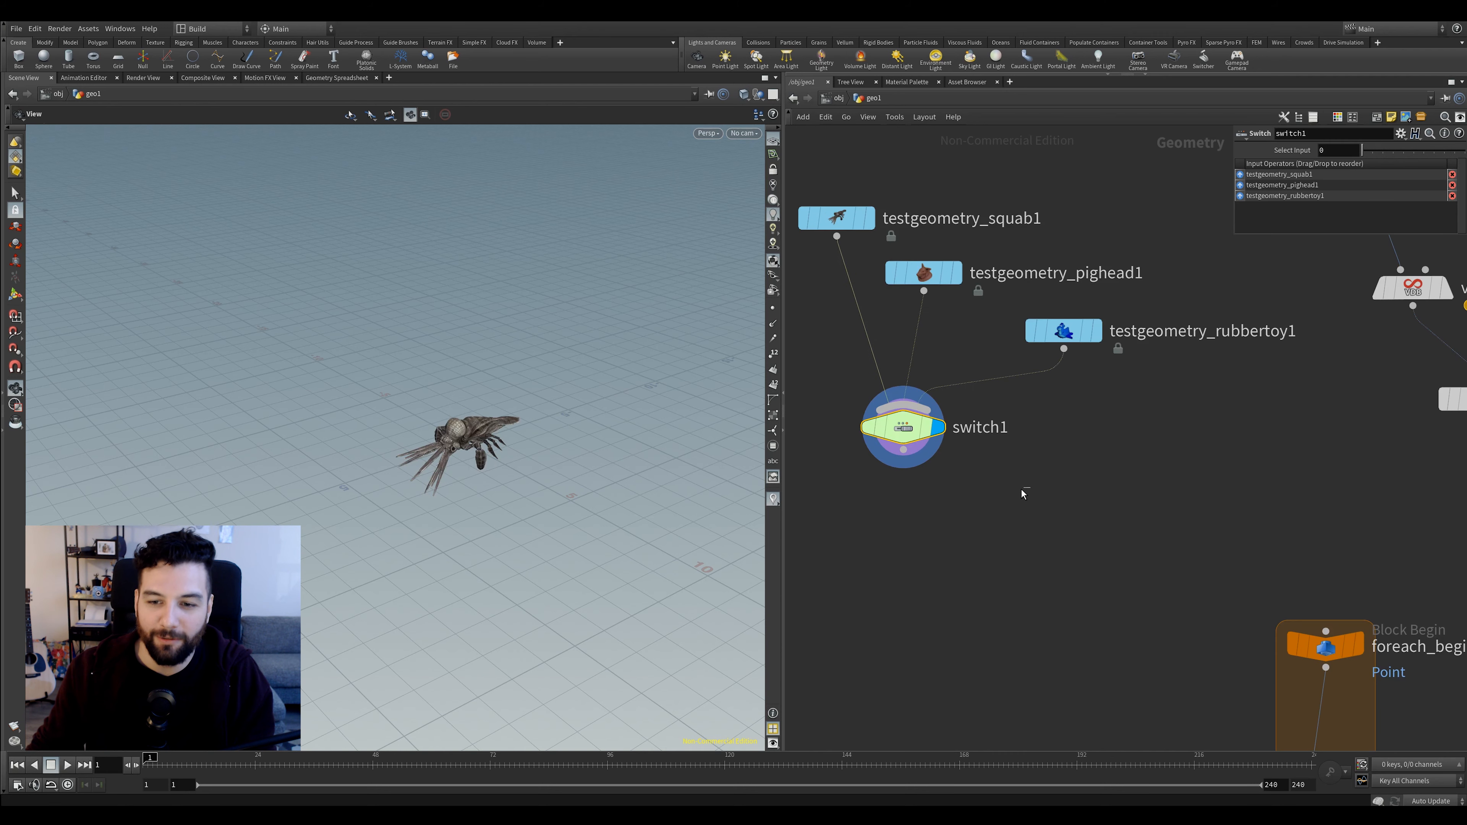
left_click_drag(1363, 151, 1373, 153)
Align sphere1, vdbfrompolygons1 and scatter1 in a vertical column
middle_click_drag(1371, 478, 1236, 410)
middle_click_drag(980, 511, 1010, 528)
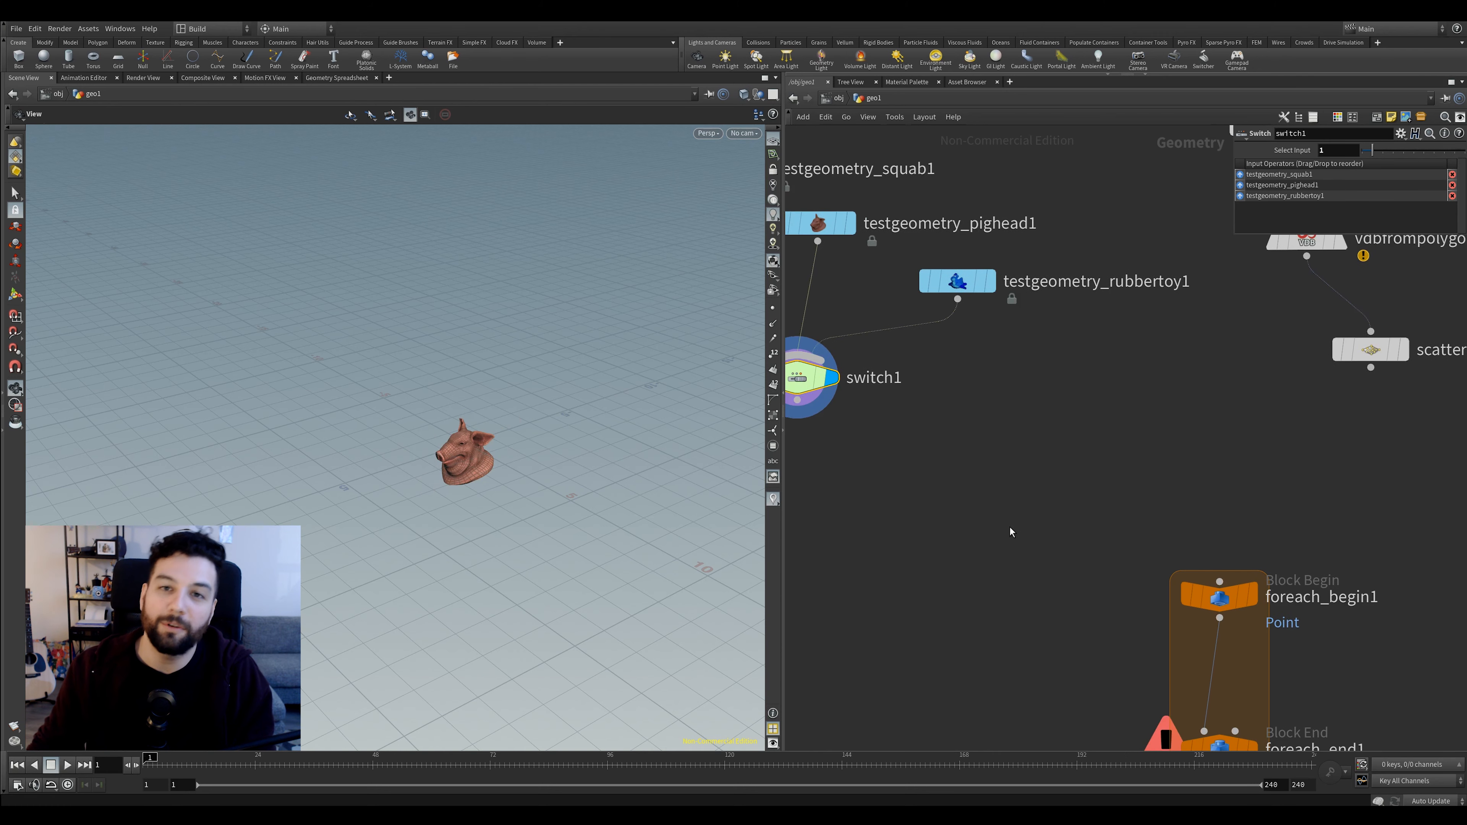
middle_click_drag(1054, 464, 1021, 494)
scroll(988, 508, "down", 2)
scroll(1222, 451, "up", 1)
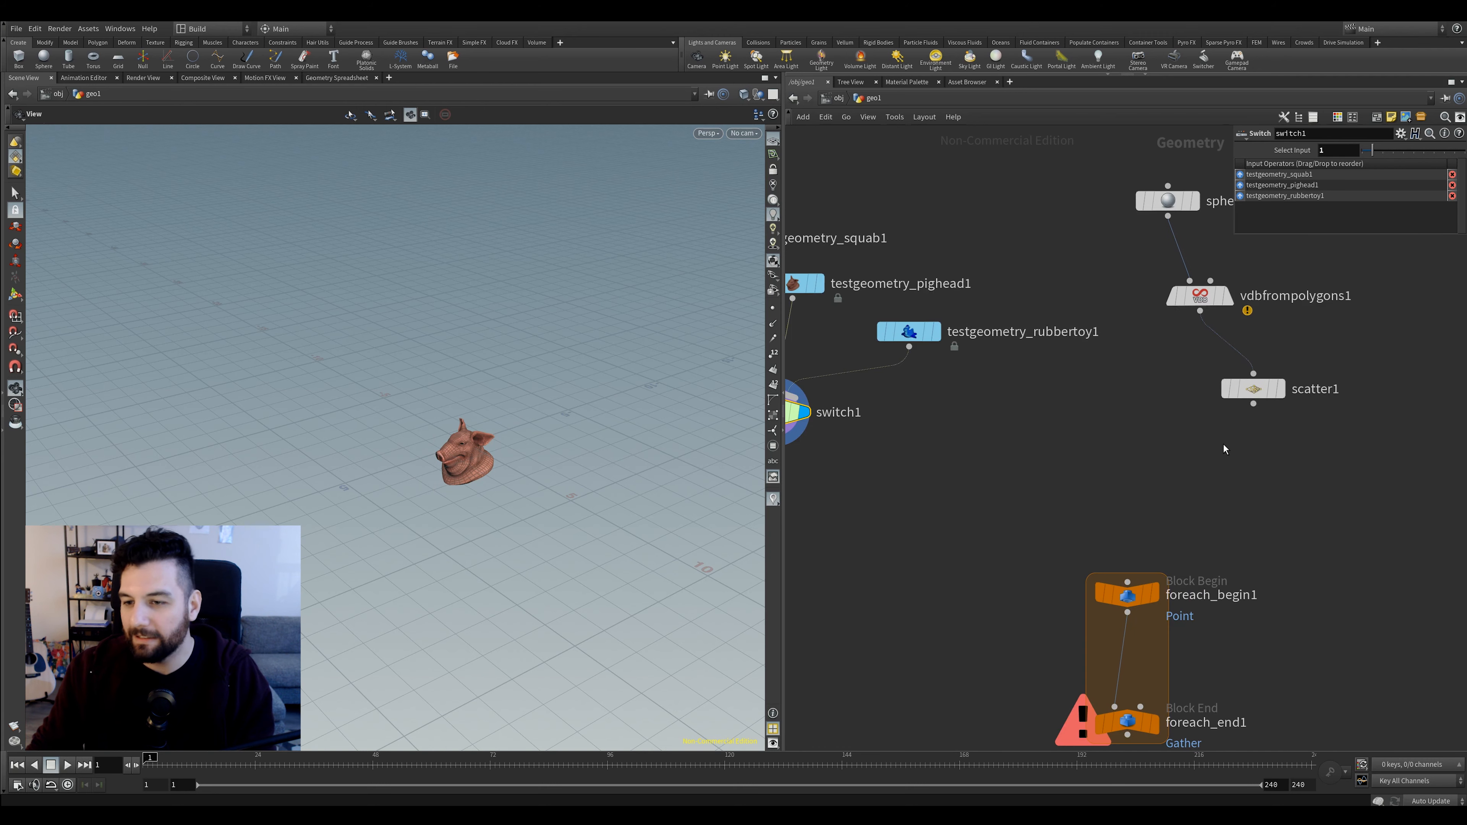
left_click_drag(1233, 397, 1216, 397)
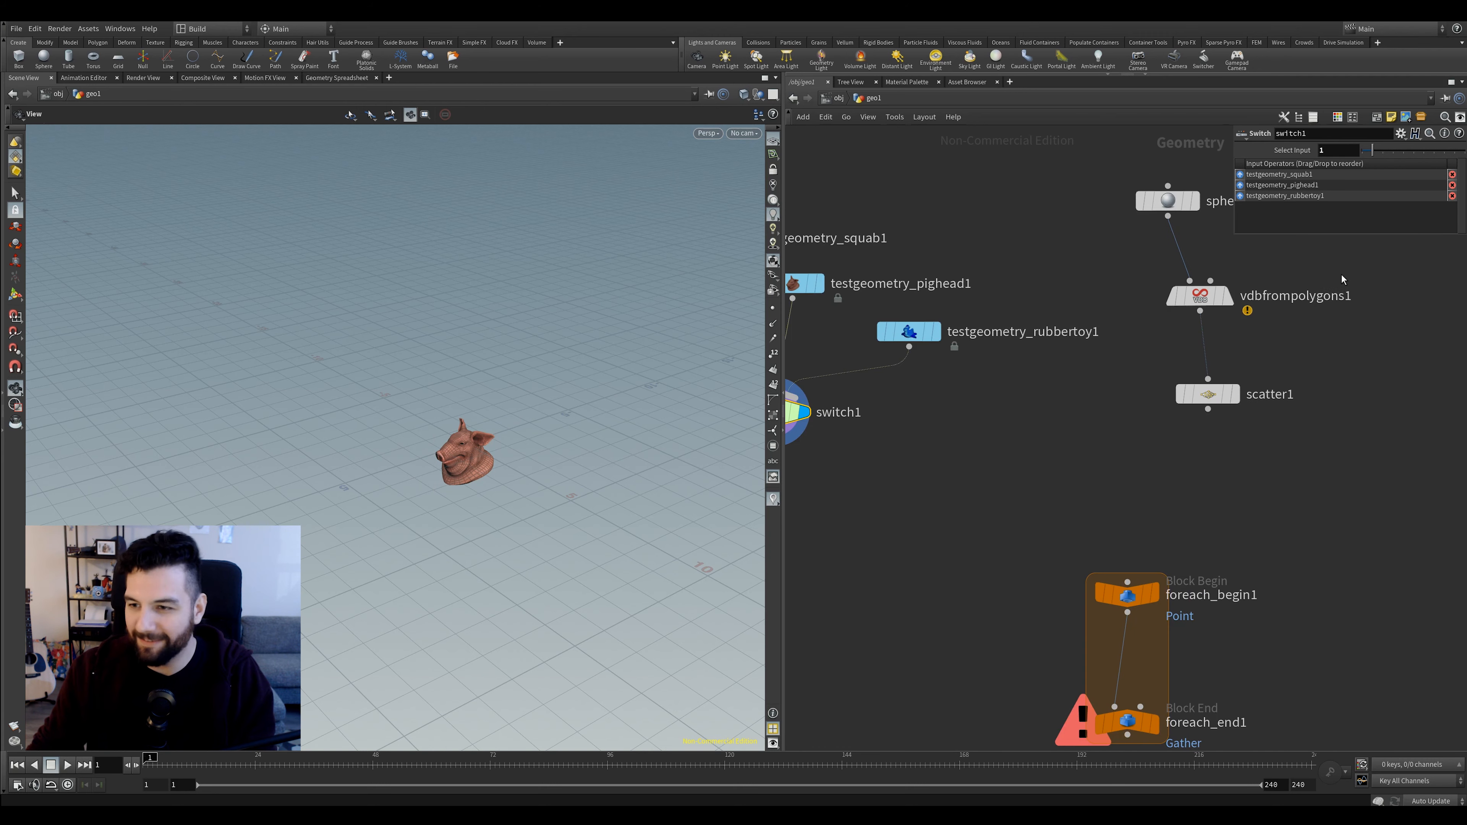
middle_click_drag(1258, 197, 1200, 253)
left_click(1135, 450)
key("l")
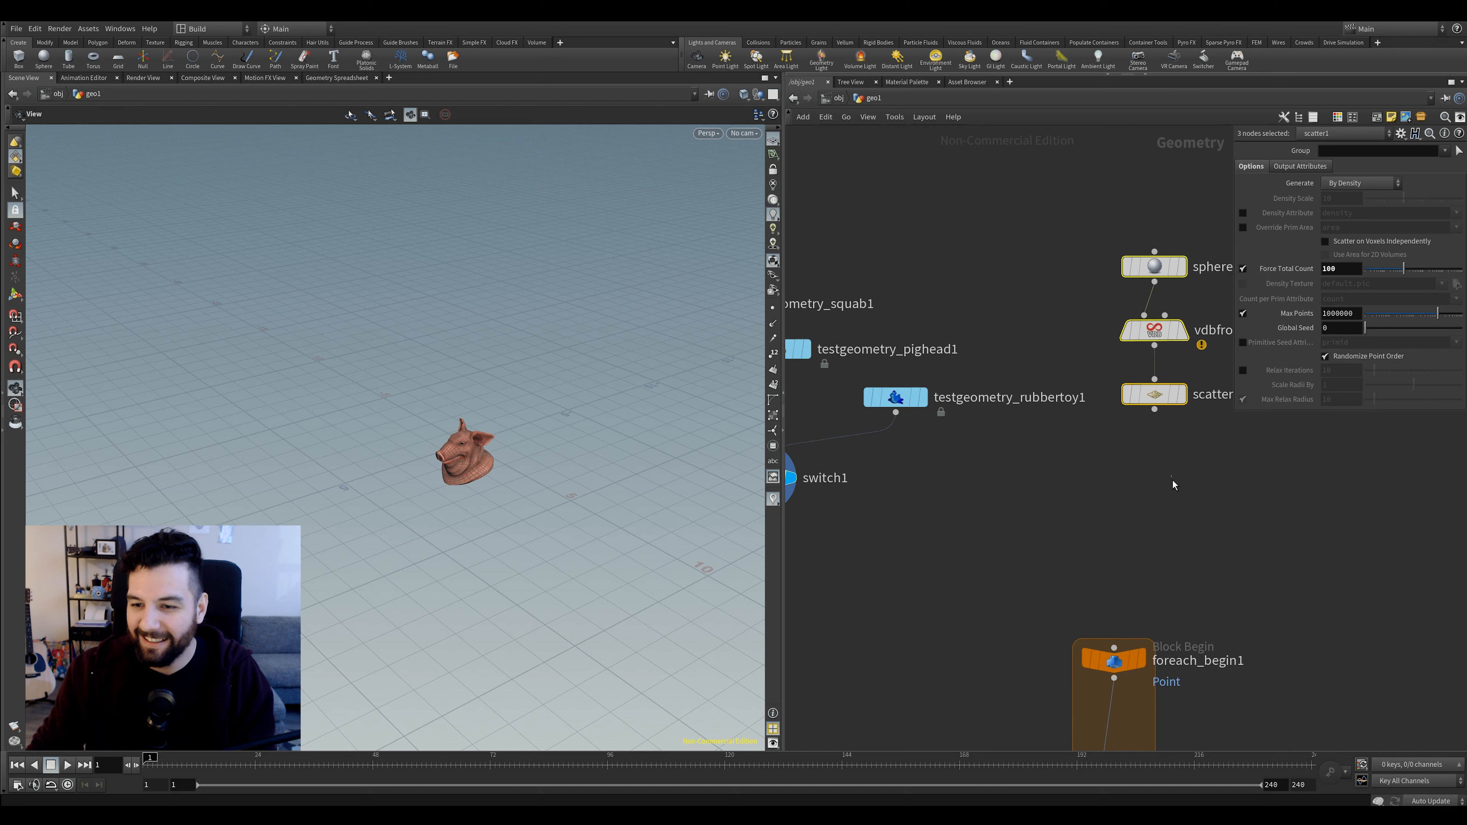
Add a Copy to Points node above the for-each block
key("Tab")
type("copy")
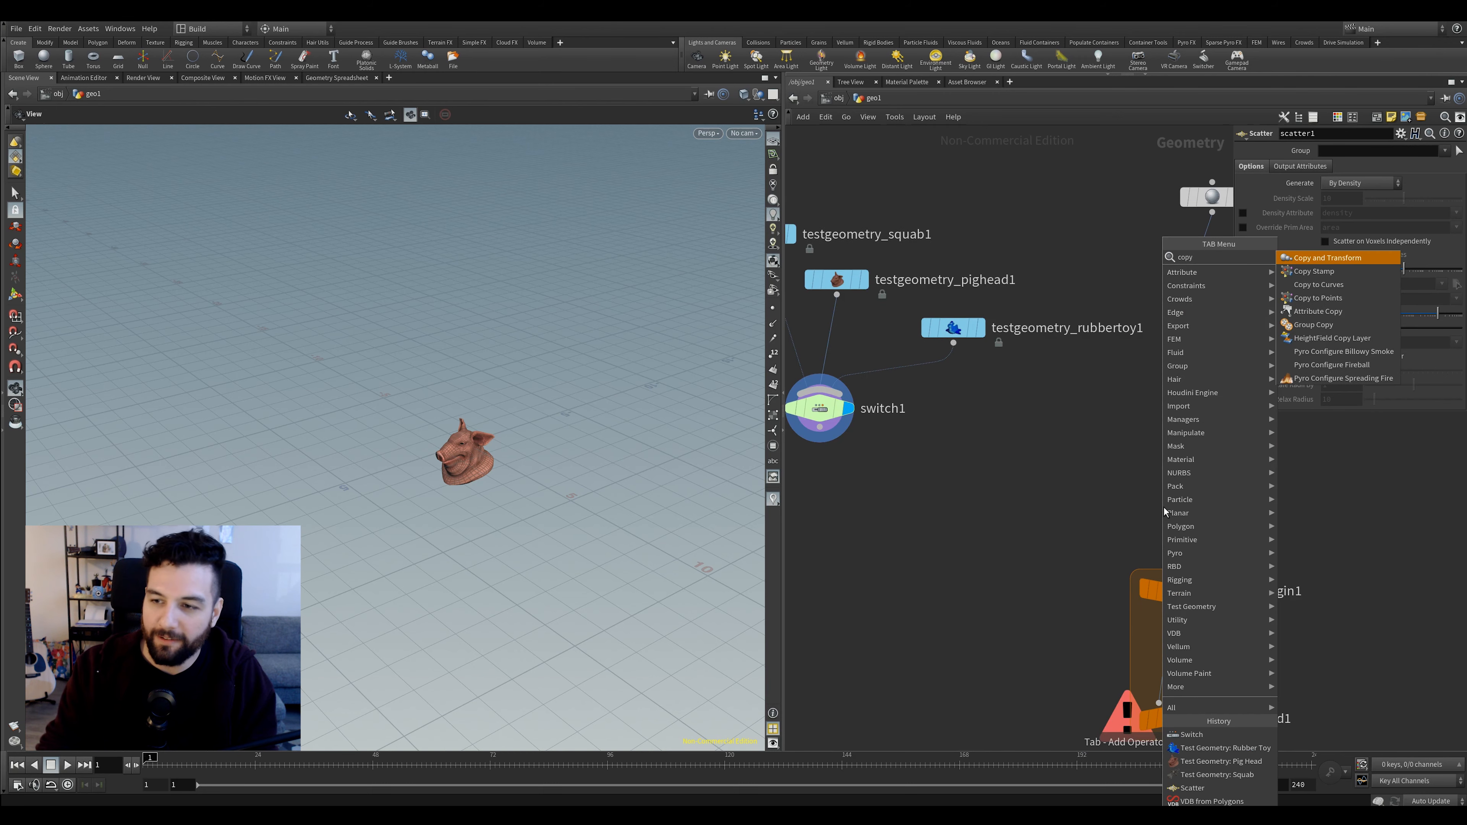
key("Down")
key("Down")
key("Down")
key("Return")
left_click(1162, 507)
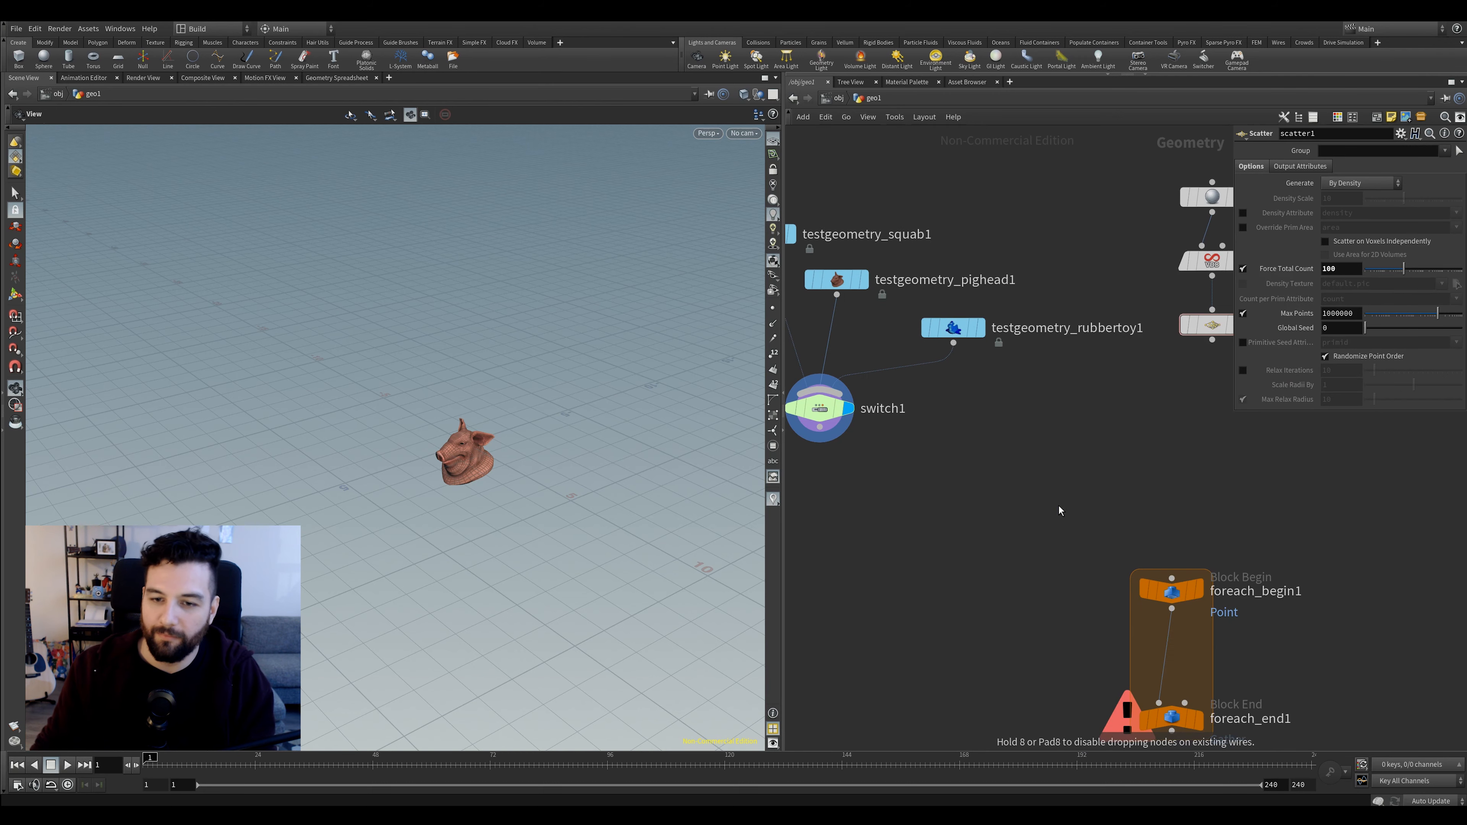
Add a Pack node connected after switch1 and display it
key("Tab")
type("pack")
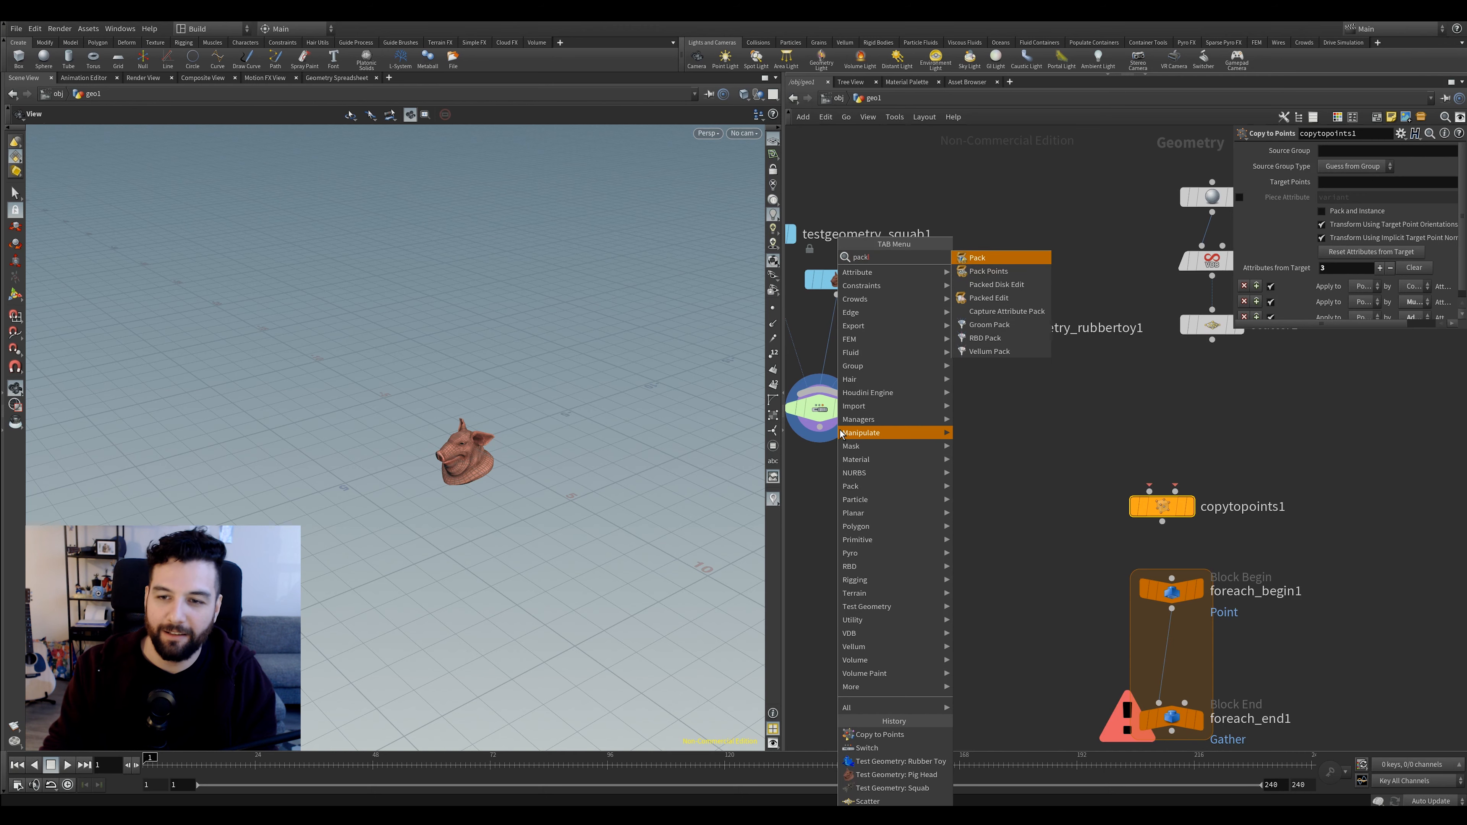
key("Return")
left_click(821, 482)
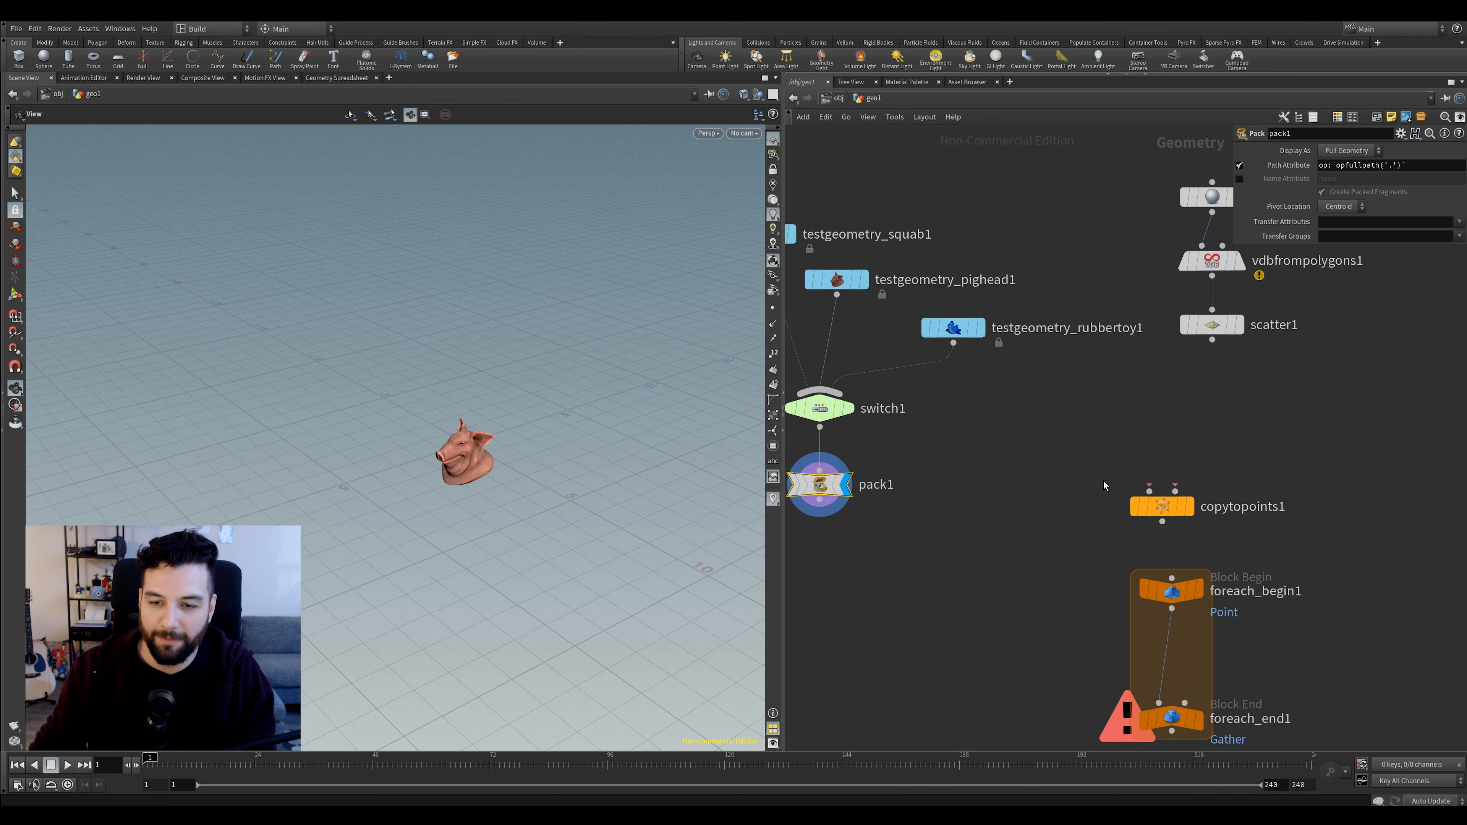
Move copytopoints1 beside the for-each block and connect pack1 to its geometry input
left_click_drag(1172, 511, 985, 658)
middle_click_drag(980, 593, 976, 511)
left_click(957, 552)
left_click(844, 449)
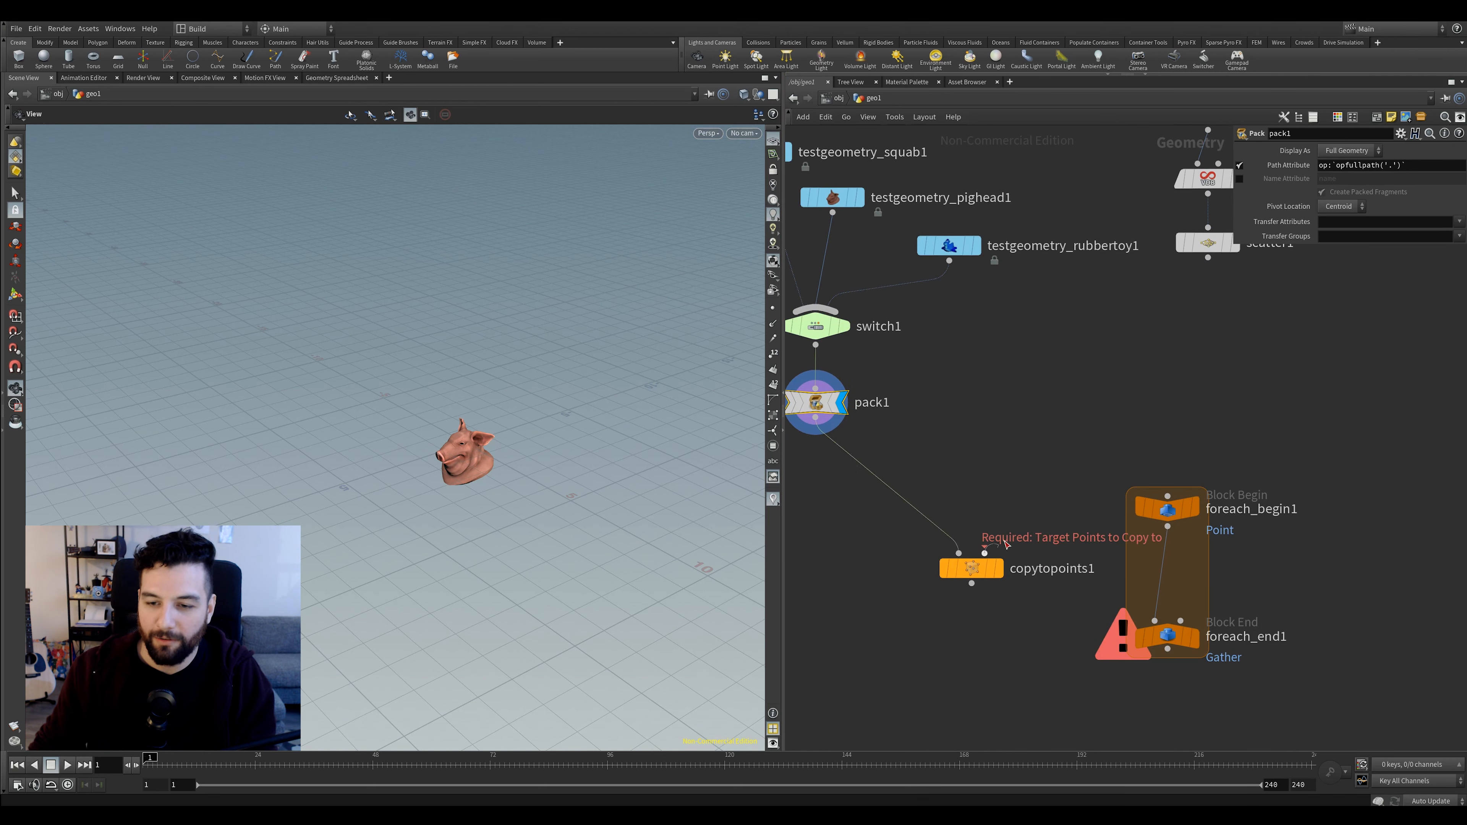
Connect scatter1 to foreach_begin1 as the initial geometry and display scatter1
left_click(1207, 258)
left_click(1167, 495)
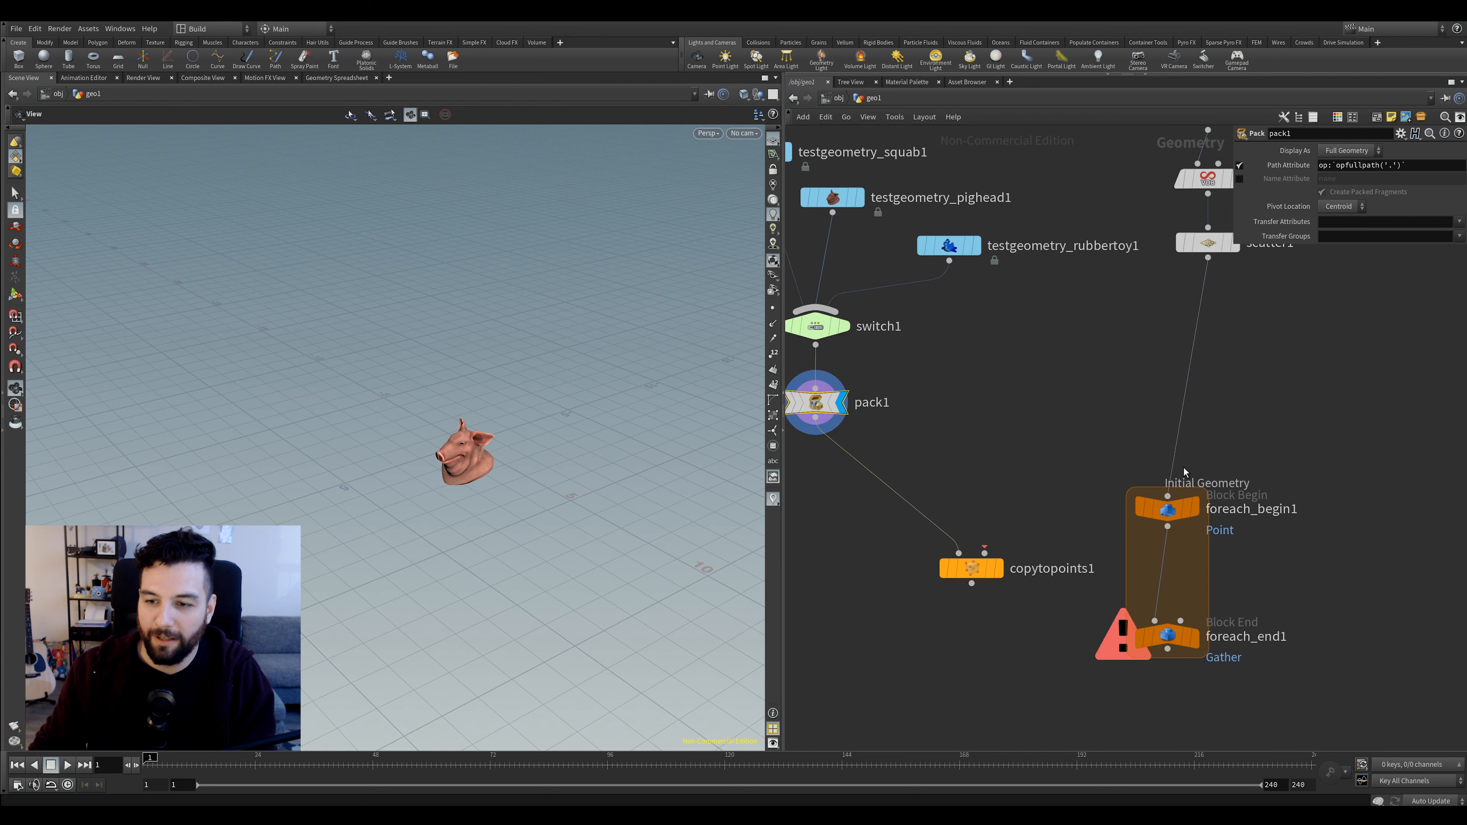
middle_click_drag(1167, 496, 1088, 556)
left_click(1157, 306)
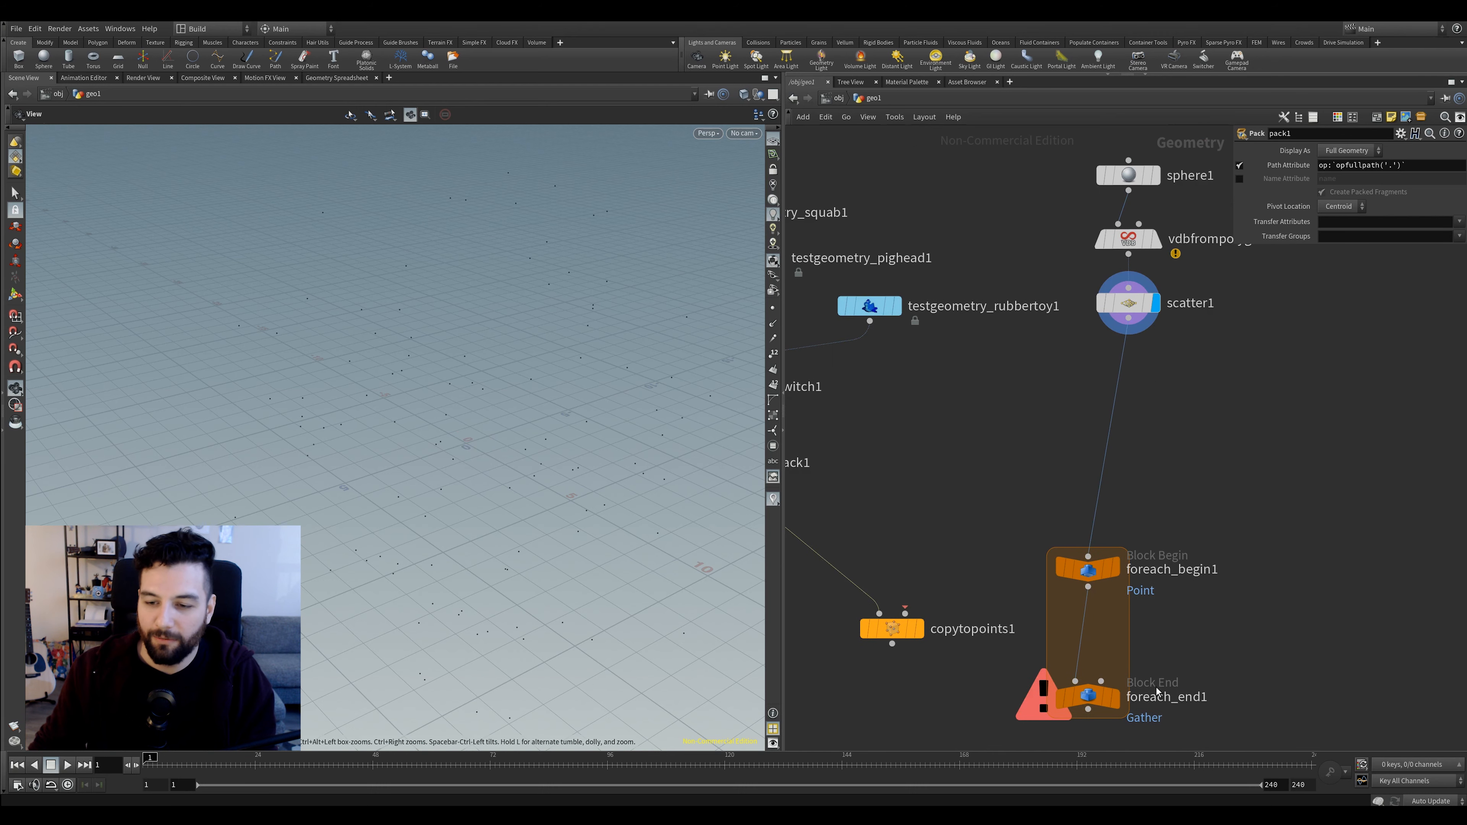
Move copytopoints1 closer to the for-each block and connect foreach_begin1 to its target points input
left_click_drag(907, 632, 983, 668)
left_click(981, 649)
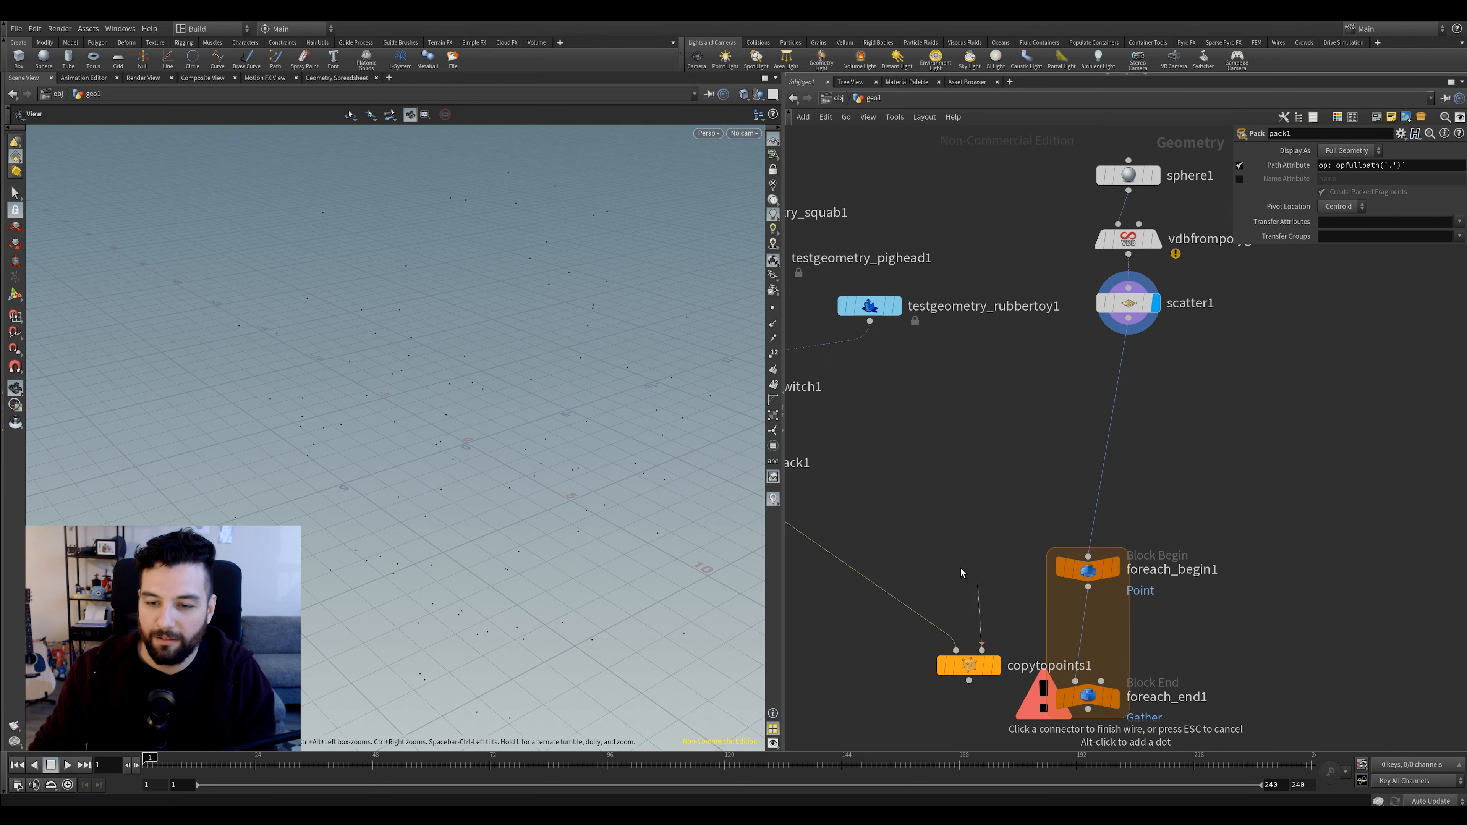
left_click(1088, 586)
Connect copytopoints1's output into foreach_end1 and display foreach_end1
middle_click_drag(1168, 589, 1165, 523)
left_click(966, 614)
left_click(1073, 615)
left_click_drag(1089, 630, 1088, 647)
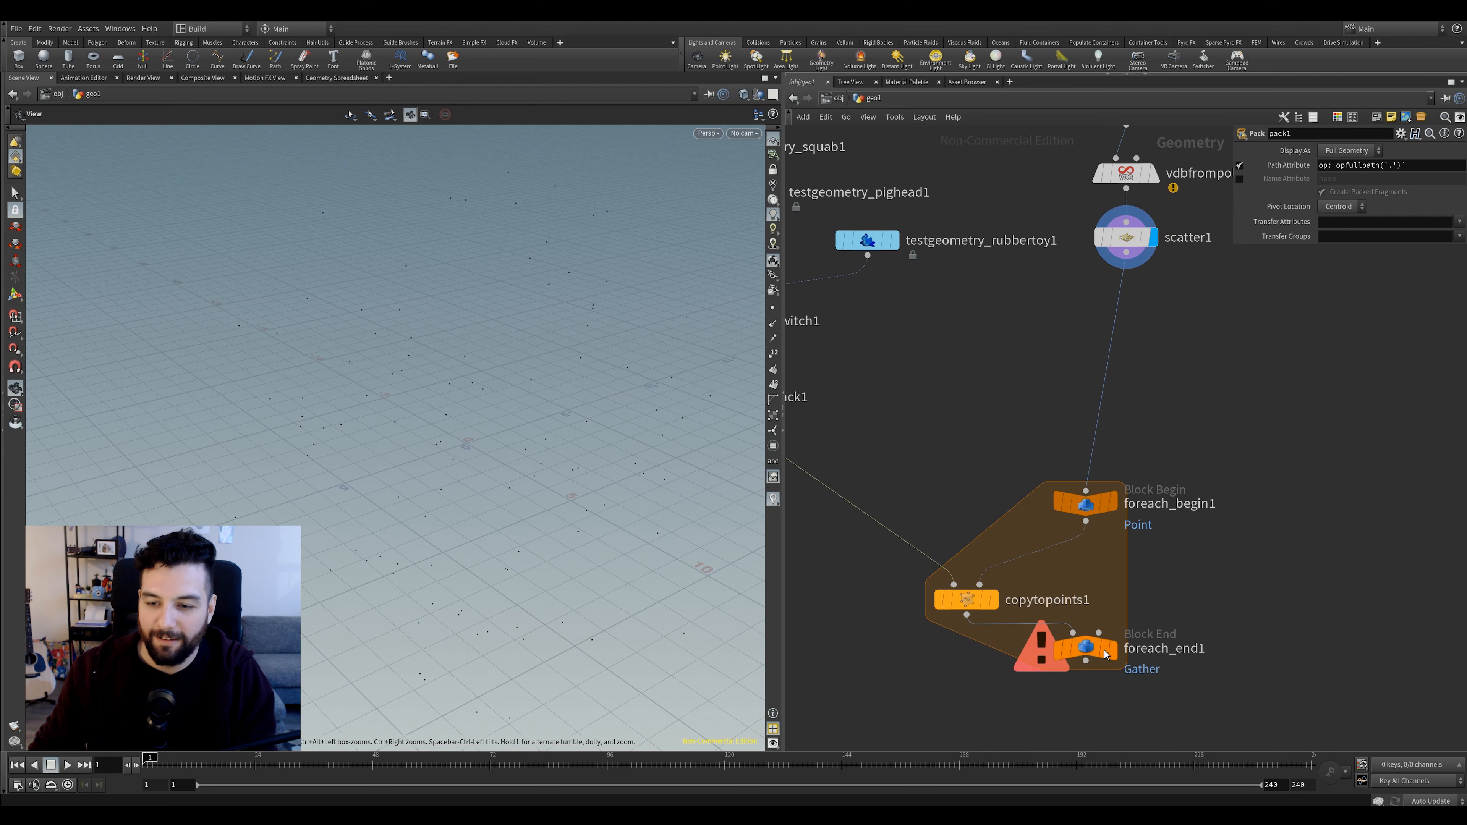
left_click(1114, 647)
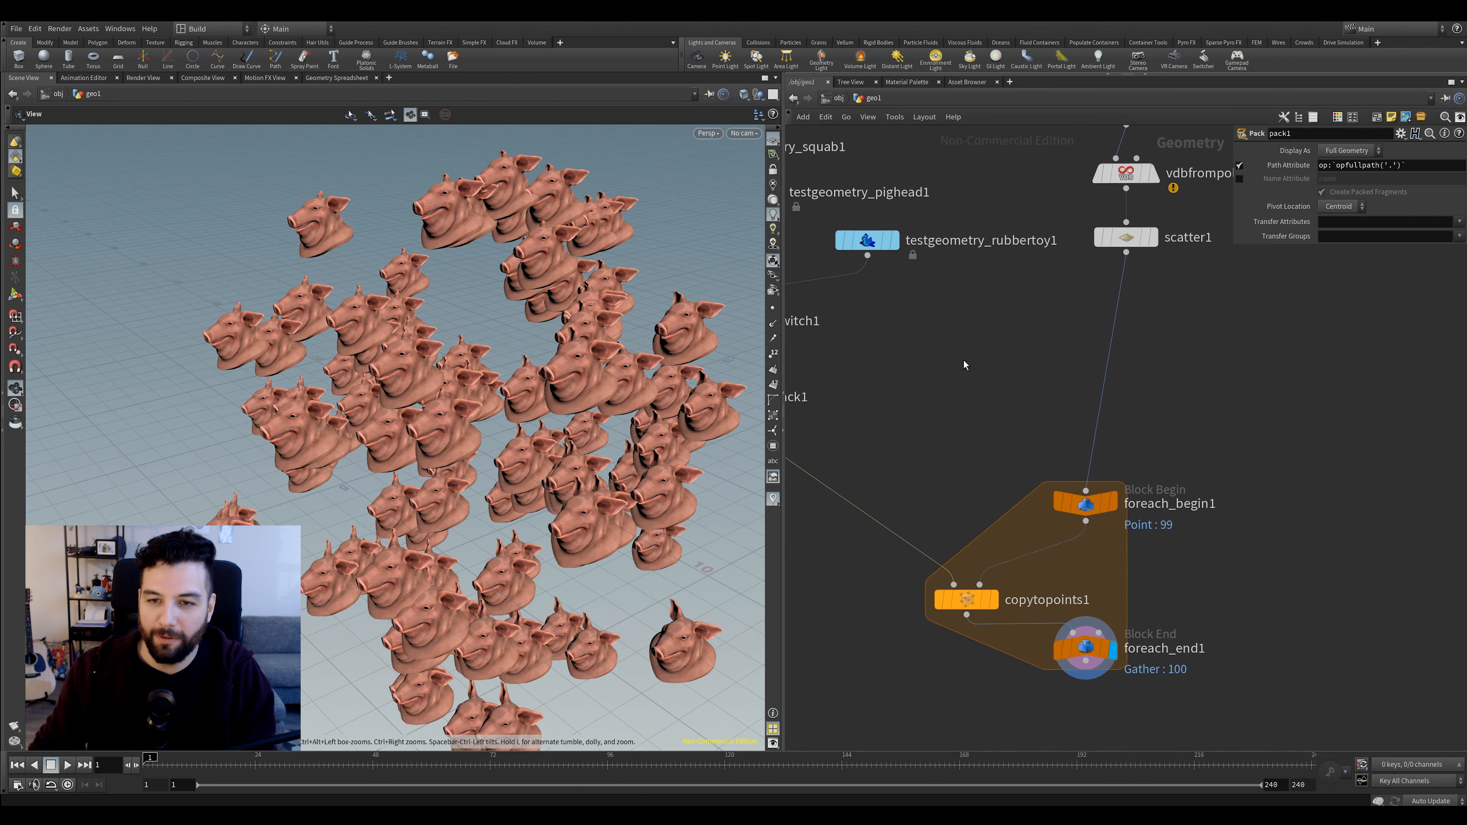
Examine switch1's input selection and how the whole node network is connected
middle_click_drag(894, 349, 998, 404)
left_click(865, 376)
left_click_drag(1372, 150, 1372, 156)
scroll(1140, 415, "down", 5)
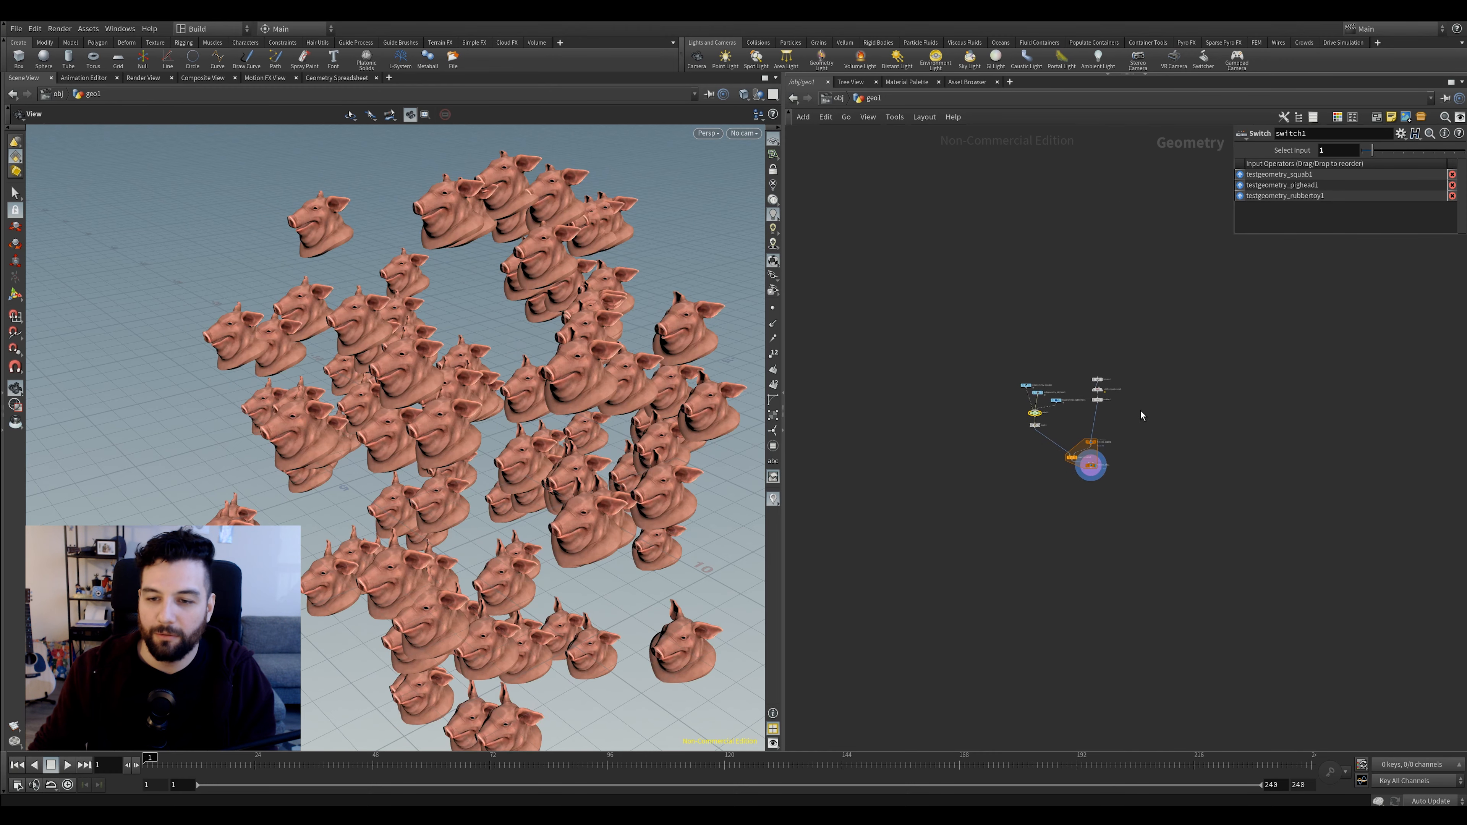
scroll(1109, 423, "up", 8)
scroll(1184, 377, "down", 3)
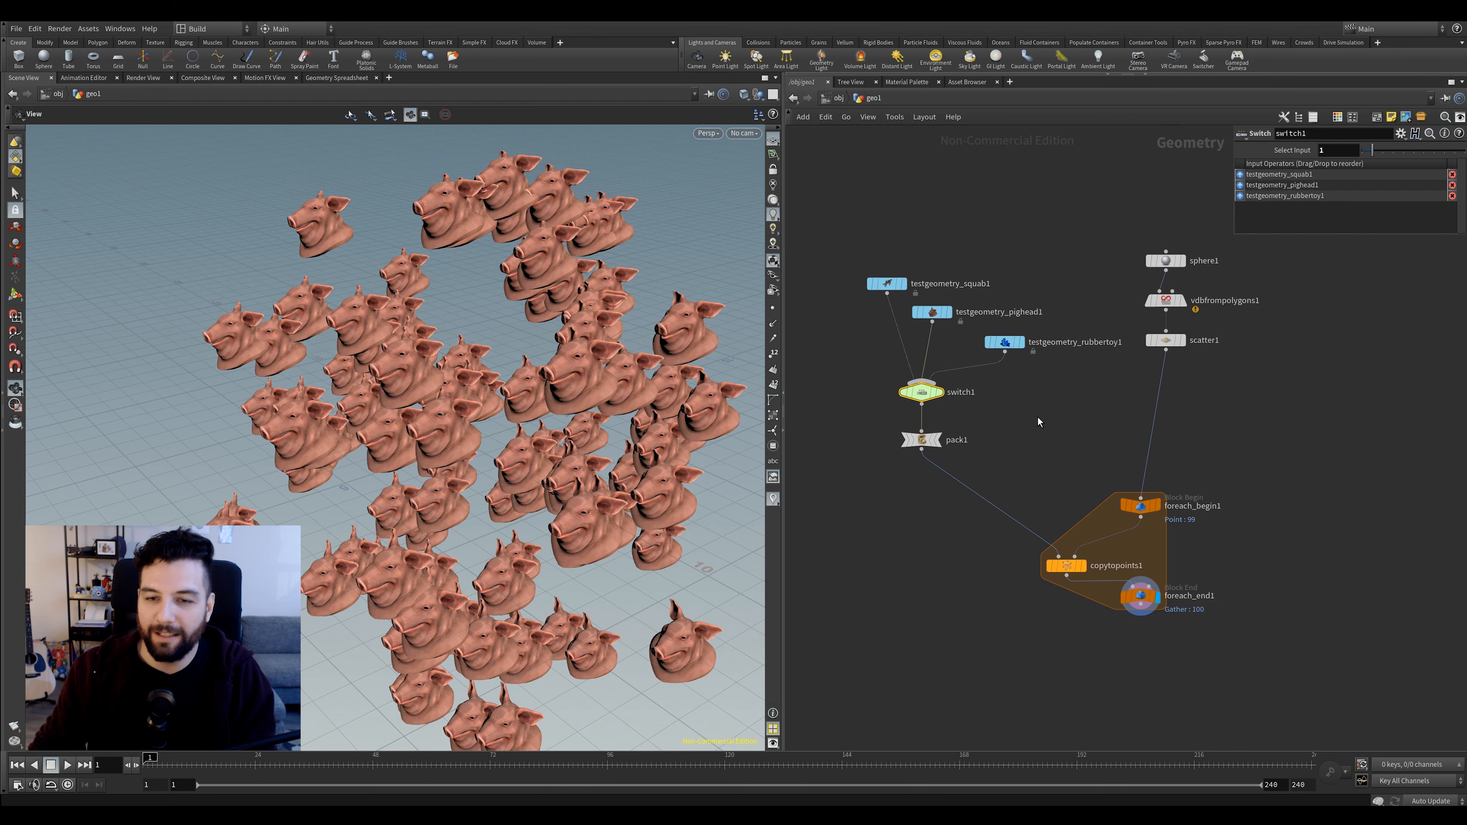
scroll(1034, 421, "up", 1)
scroll(1039, 427, "up", 1)
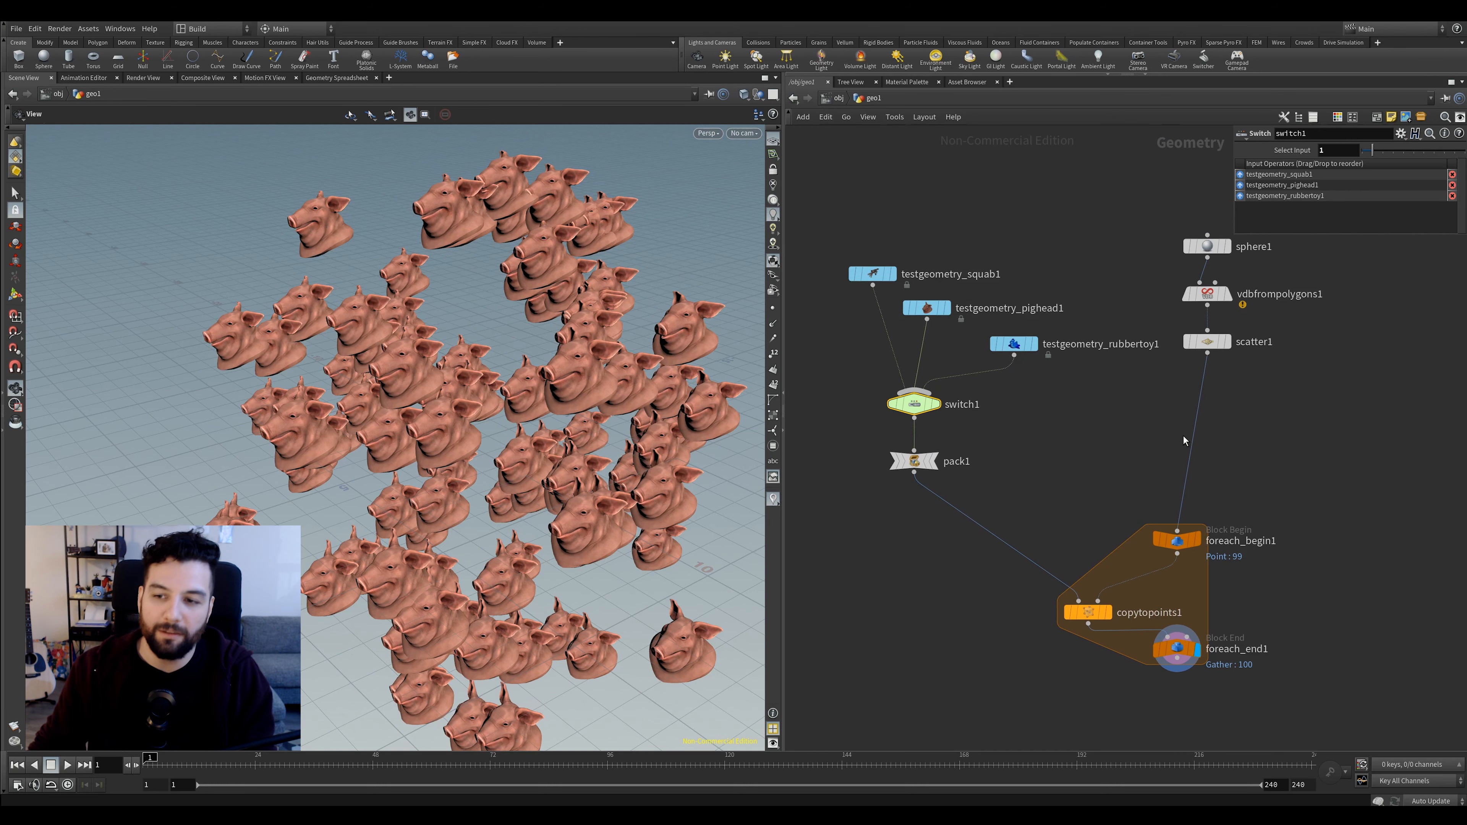
Insert an Attribute Wrangle between scatter1 and foreach_begin1
key("Tab")
type("aw")
left_click(1332, 260)
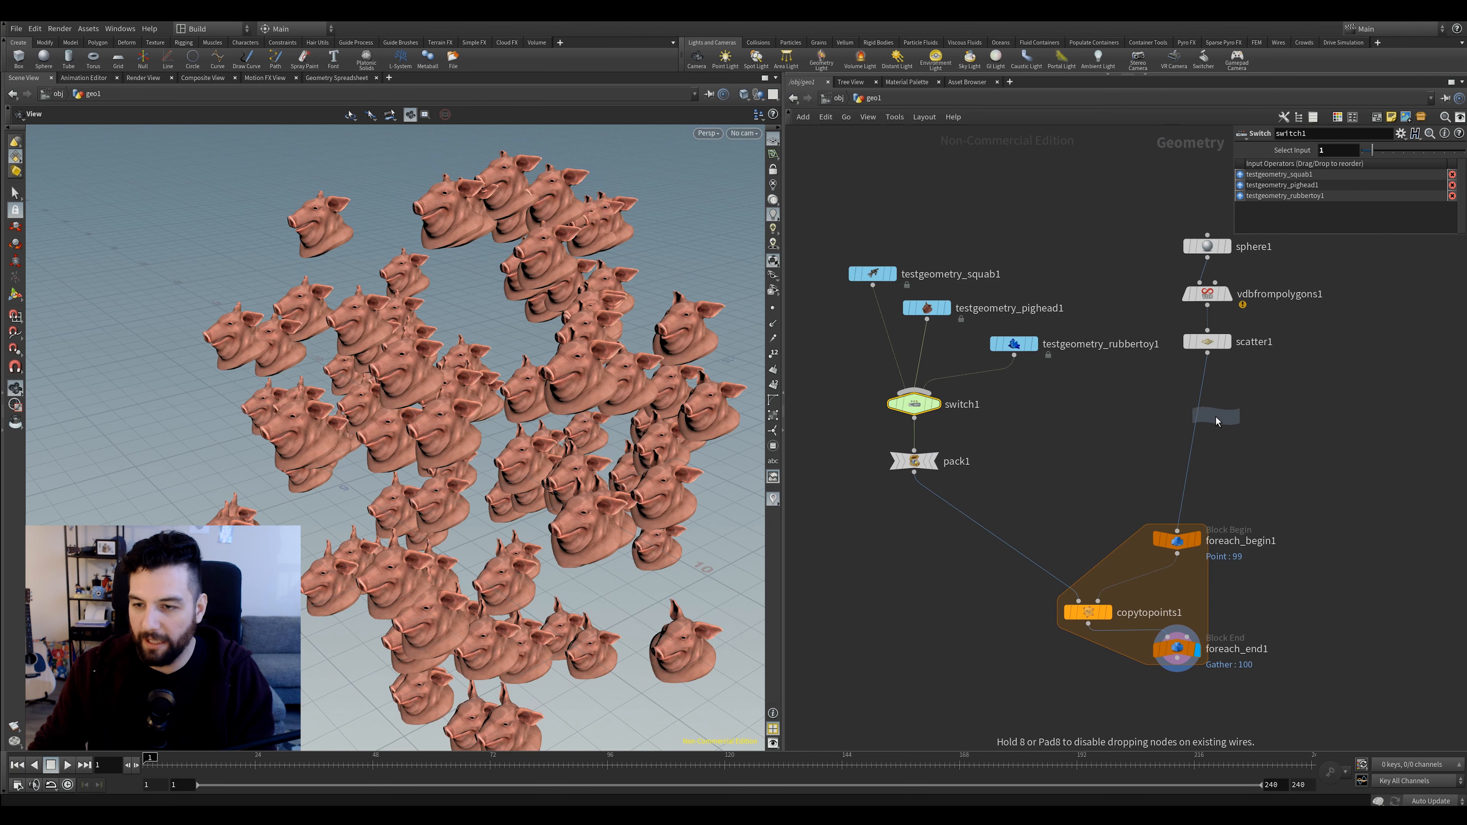
left_click(1215, 416)
type("tipo")
key("Return")
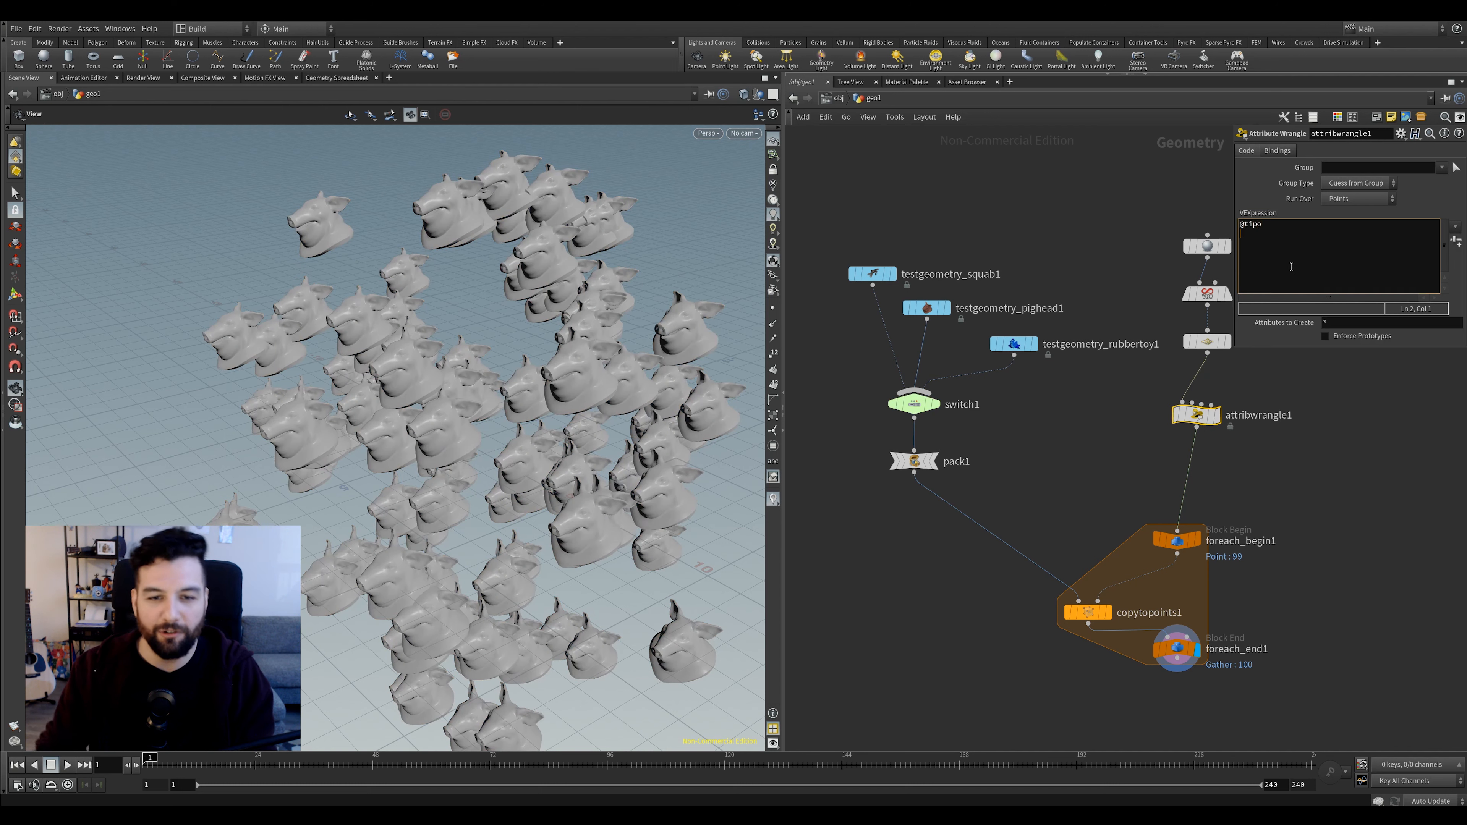
left_click(911, 467)
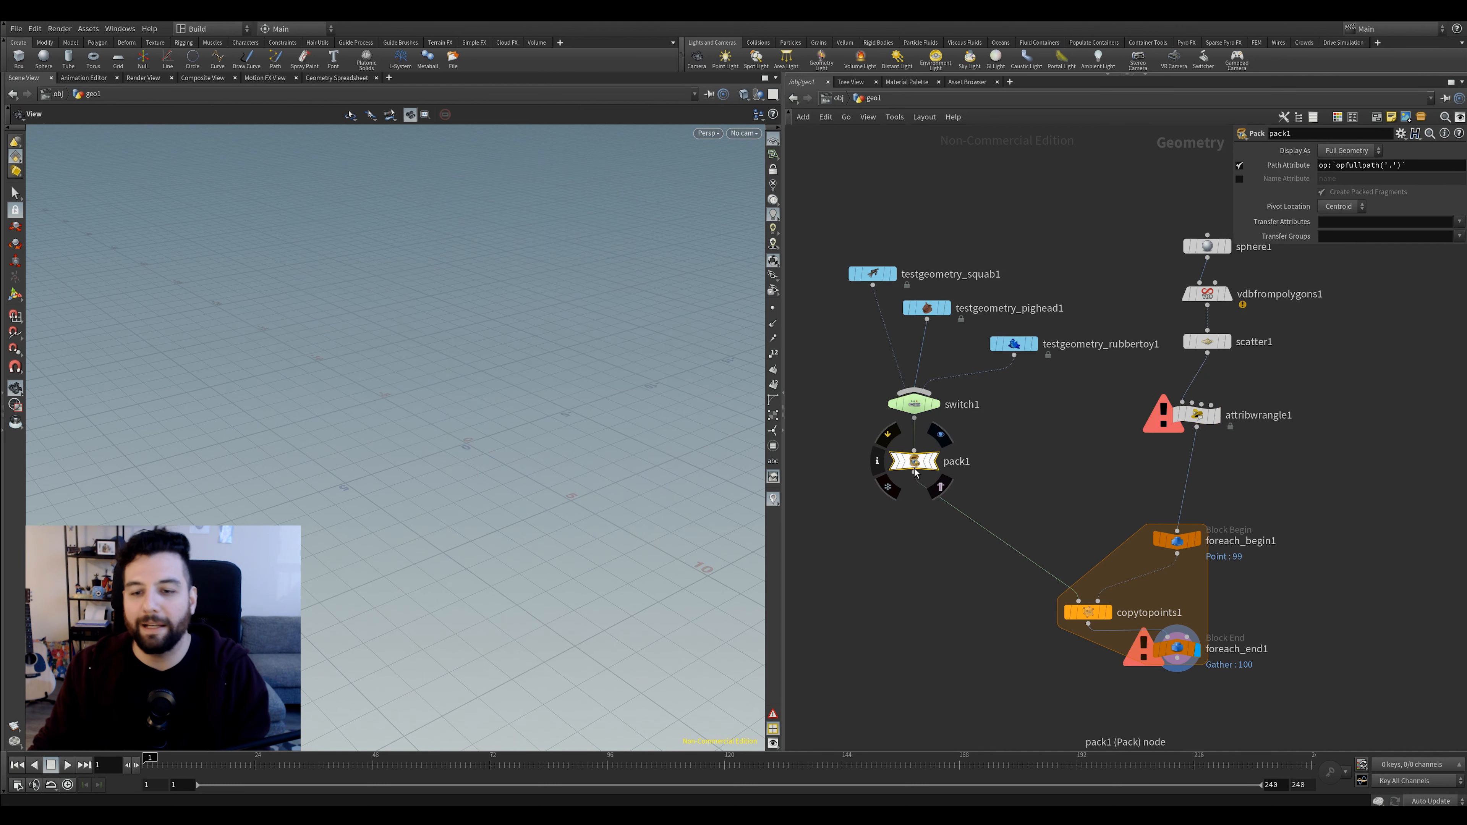
left_click(1196, 415)
left_click(1333, 273)
type("= rand")
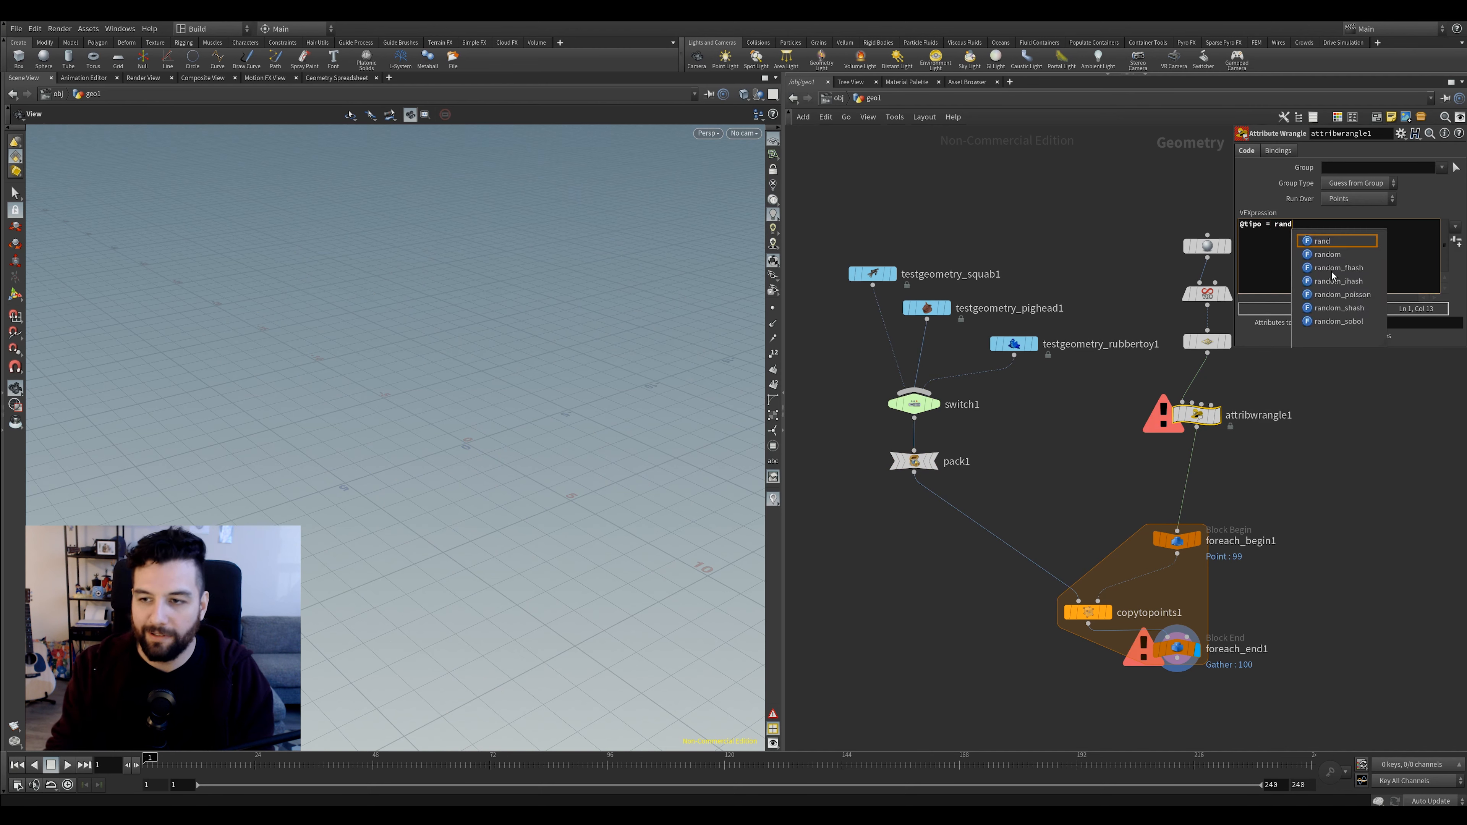
type("(")
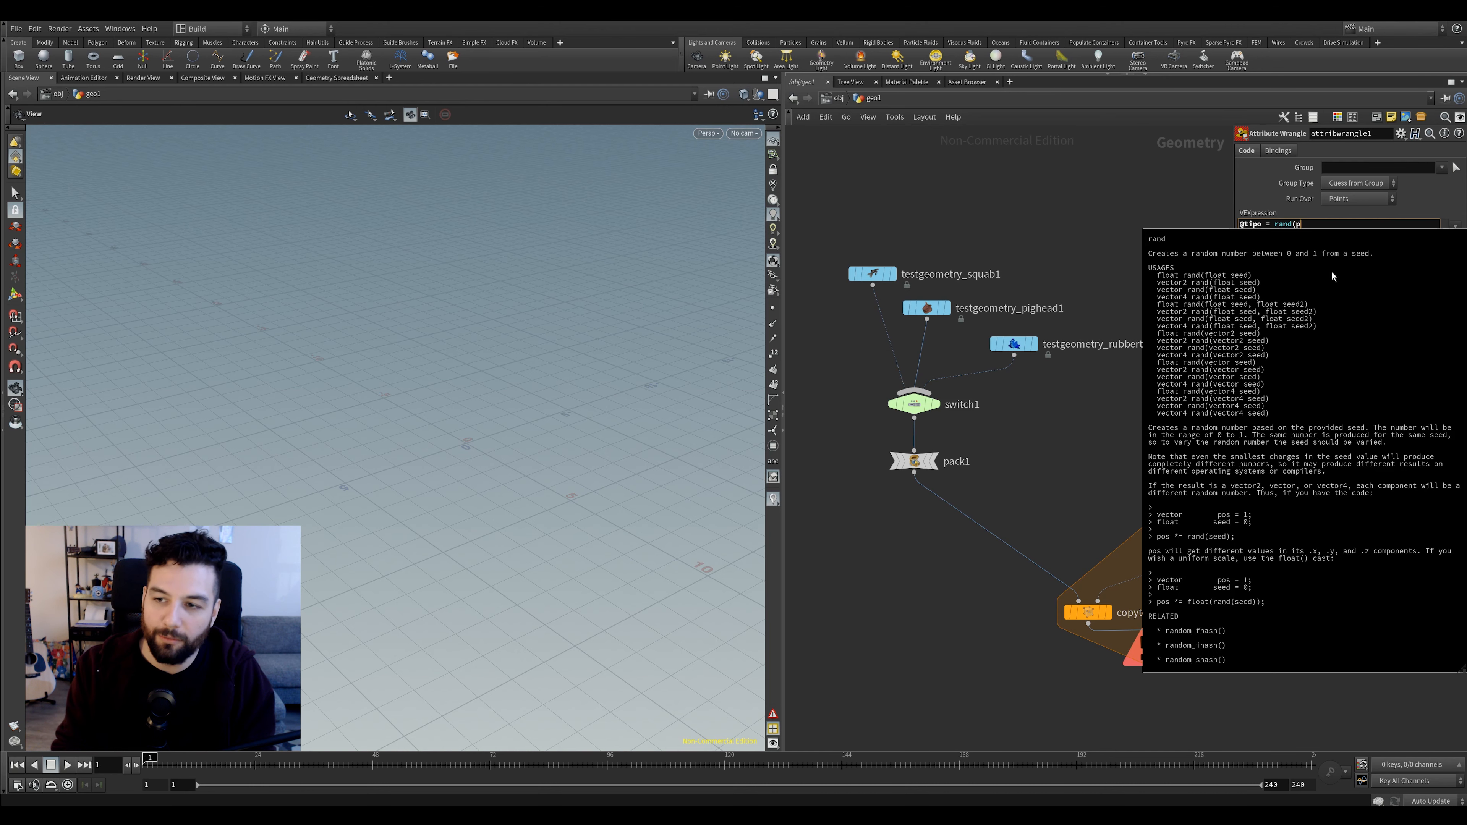
type("ptn")
key("BackSpace")
key("BackSpace")
key("BackSpace")
type("@ptnum)")
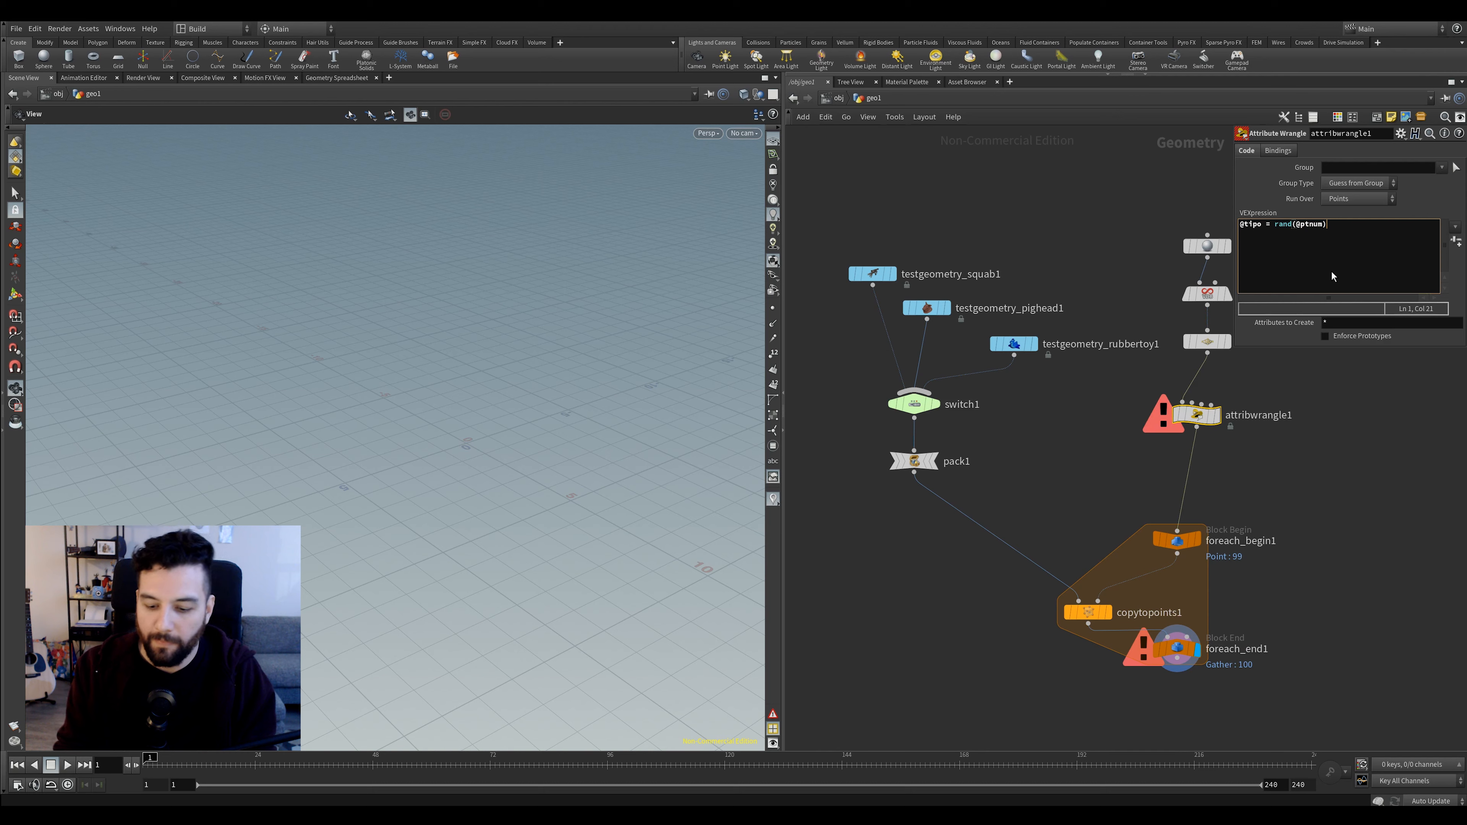
type(";")
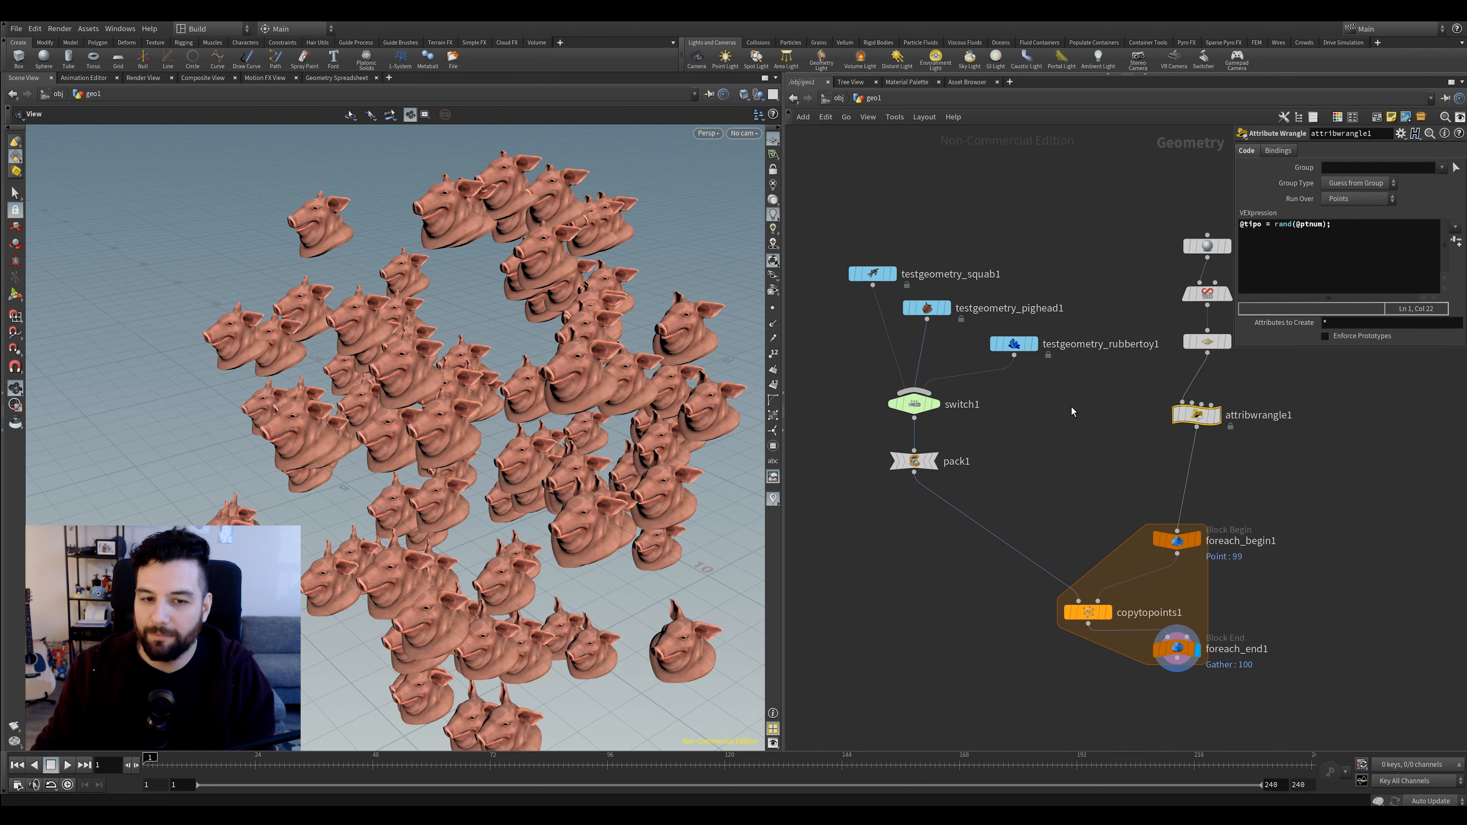
Examine the tipo values of attribwrangle1 in the geometry spreadsheet, sorted in both directions, keeping it clear of the nodes
right_click(1181, 411)
left_click(1236, 516)
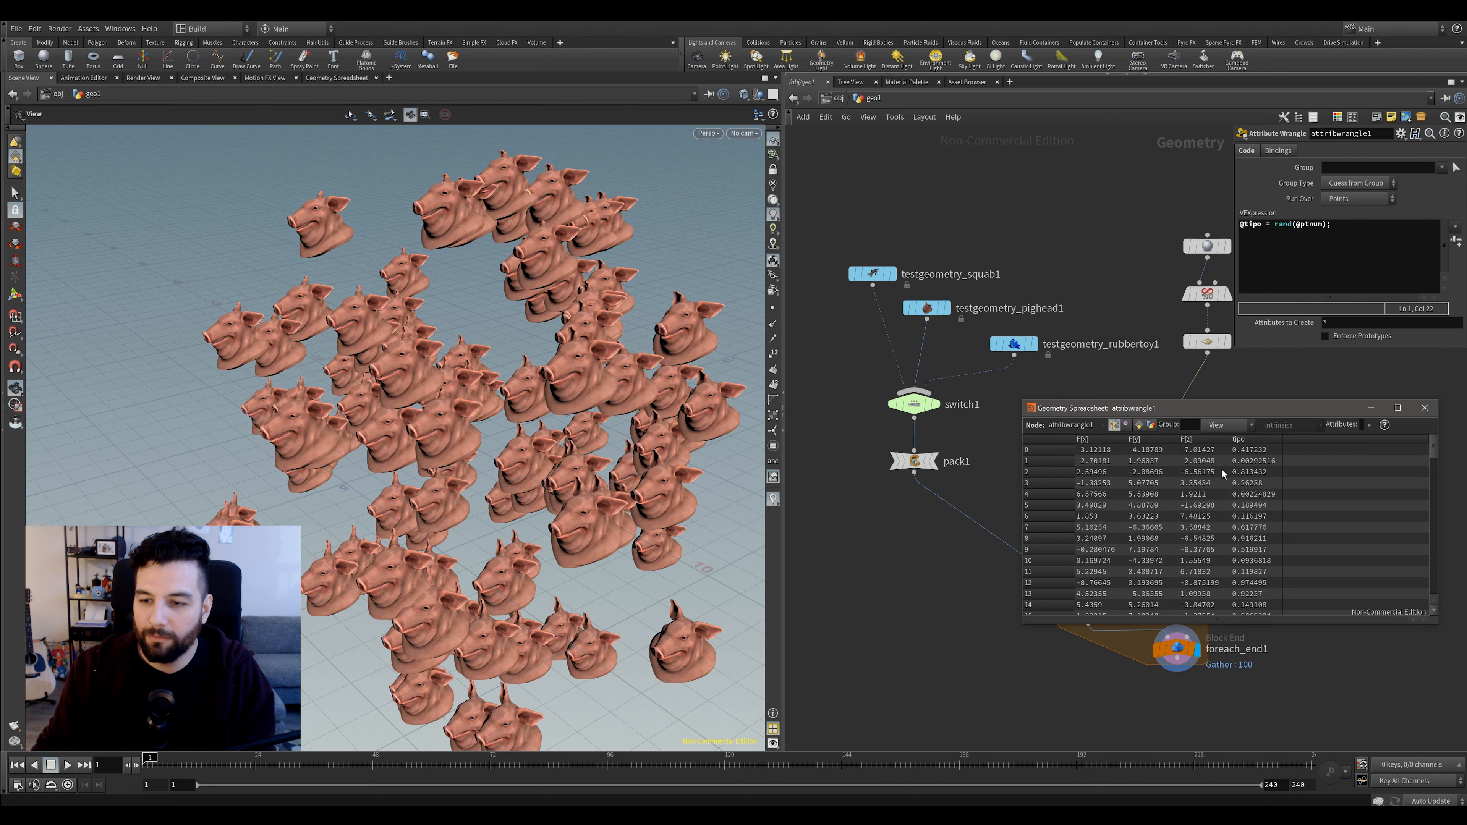
left_click_drag(1234, 411, 1118, 354)
left_click(1159, 382)
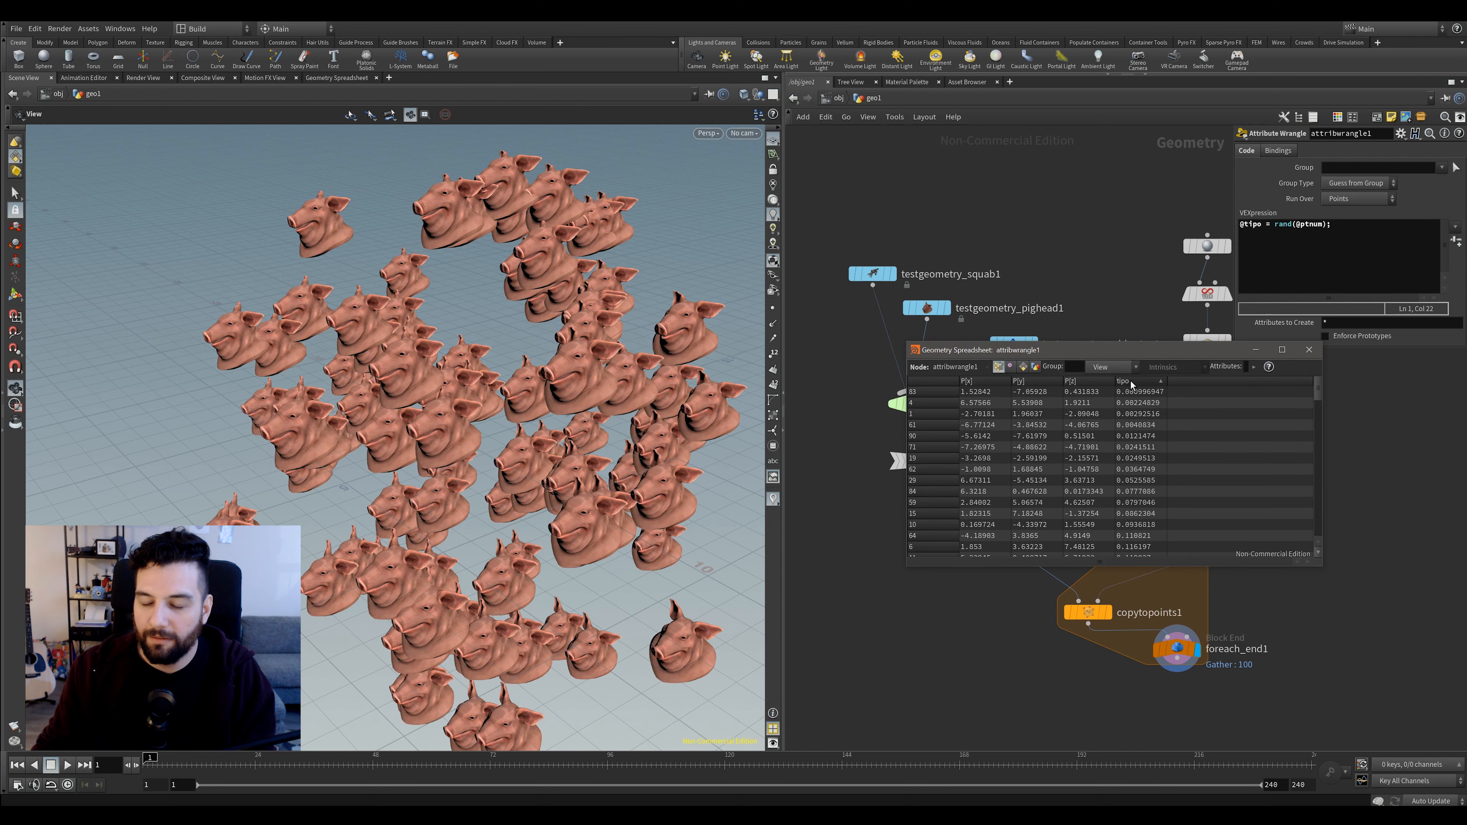
left_click(1153, 382)
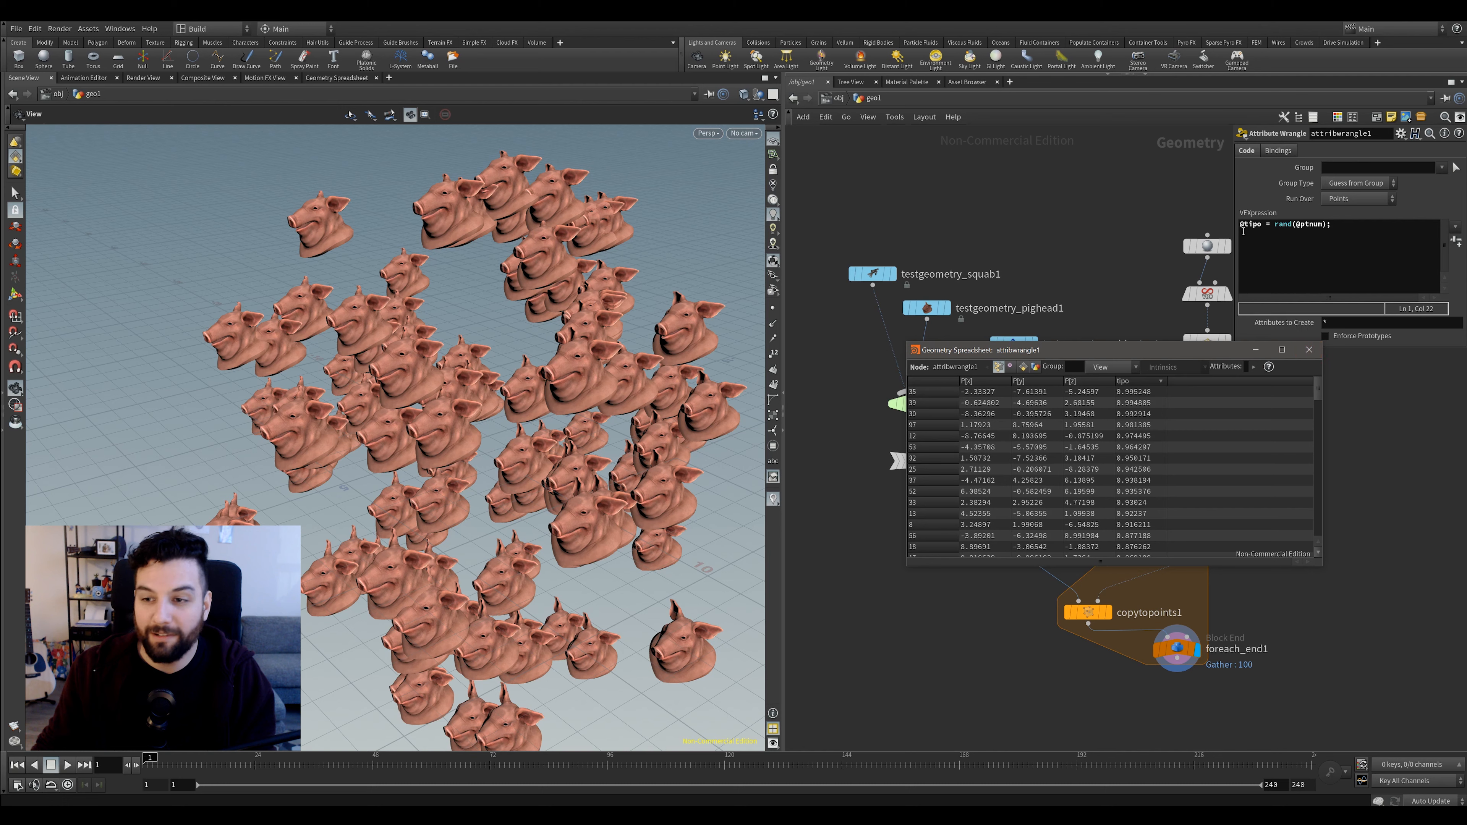
left_click_drag(1232, 349, 1218, 401)
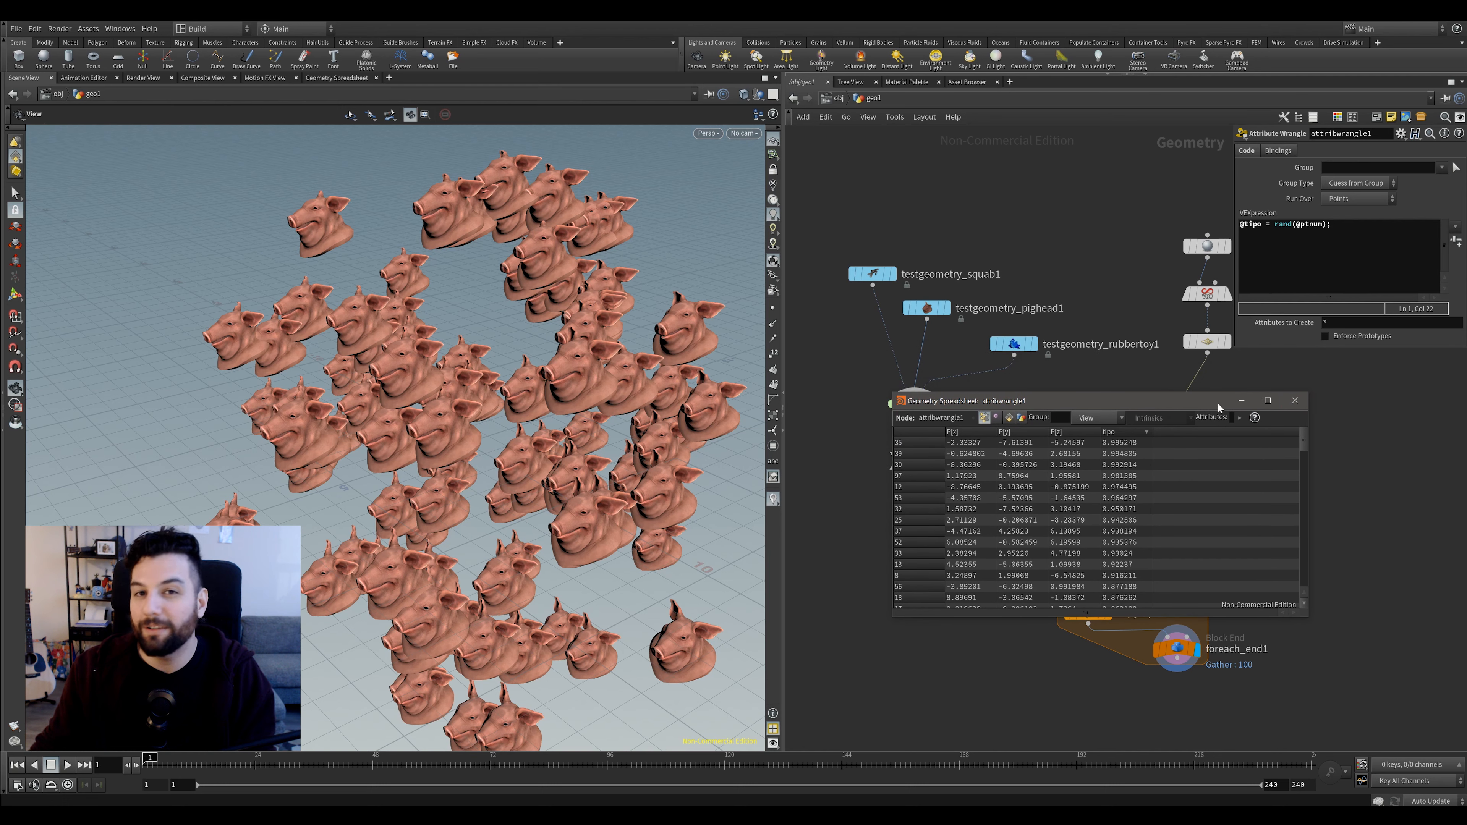
left_click_drag(1165, 407, 1166, 483)
left_click(914, 403)
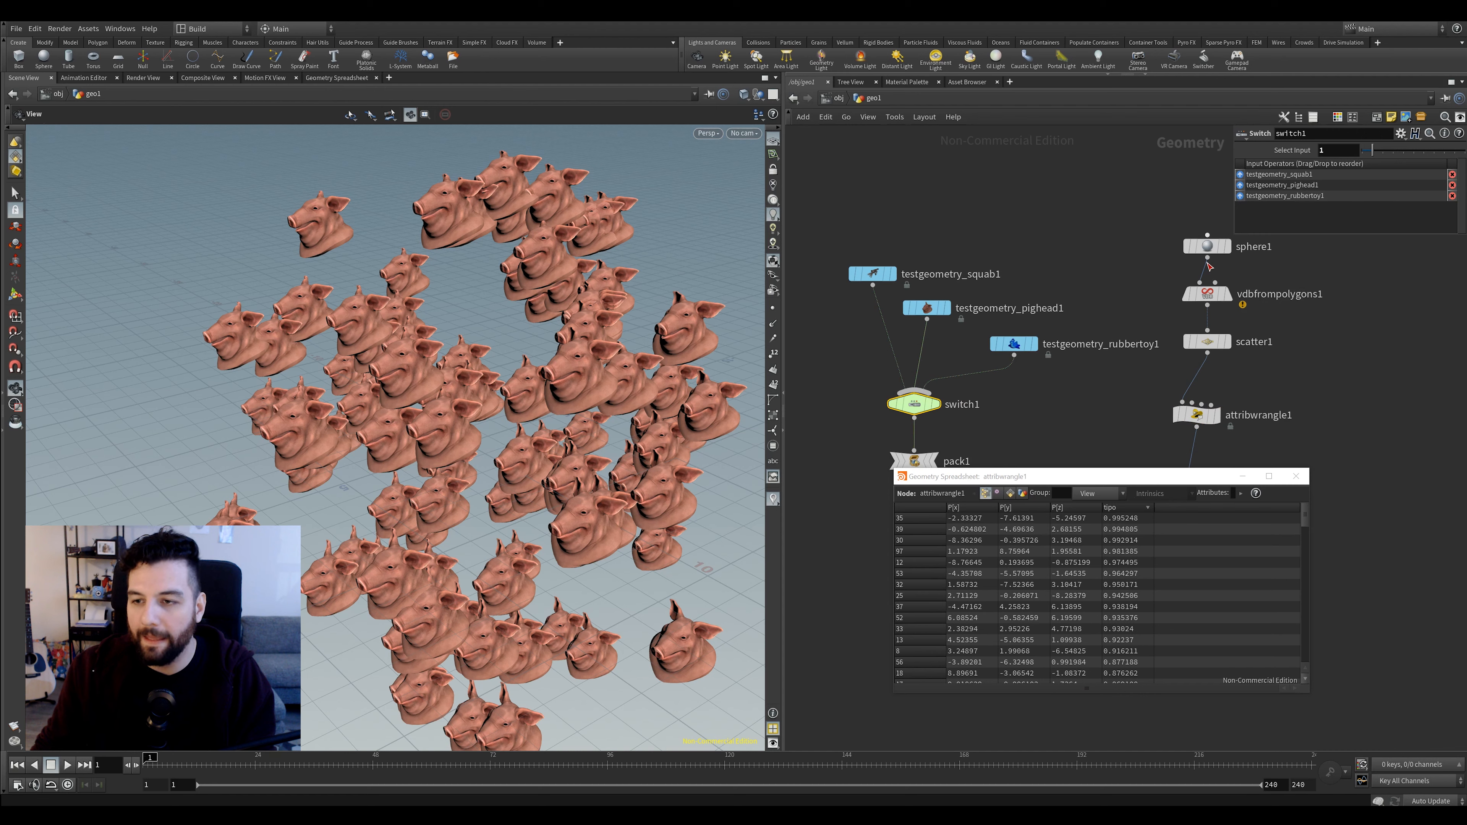
left_click(1197, 415)
double_click(1257, 227)
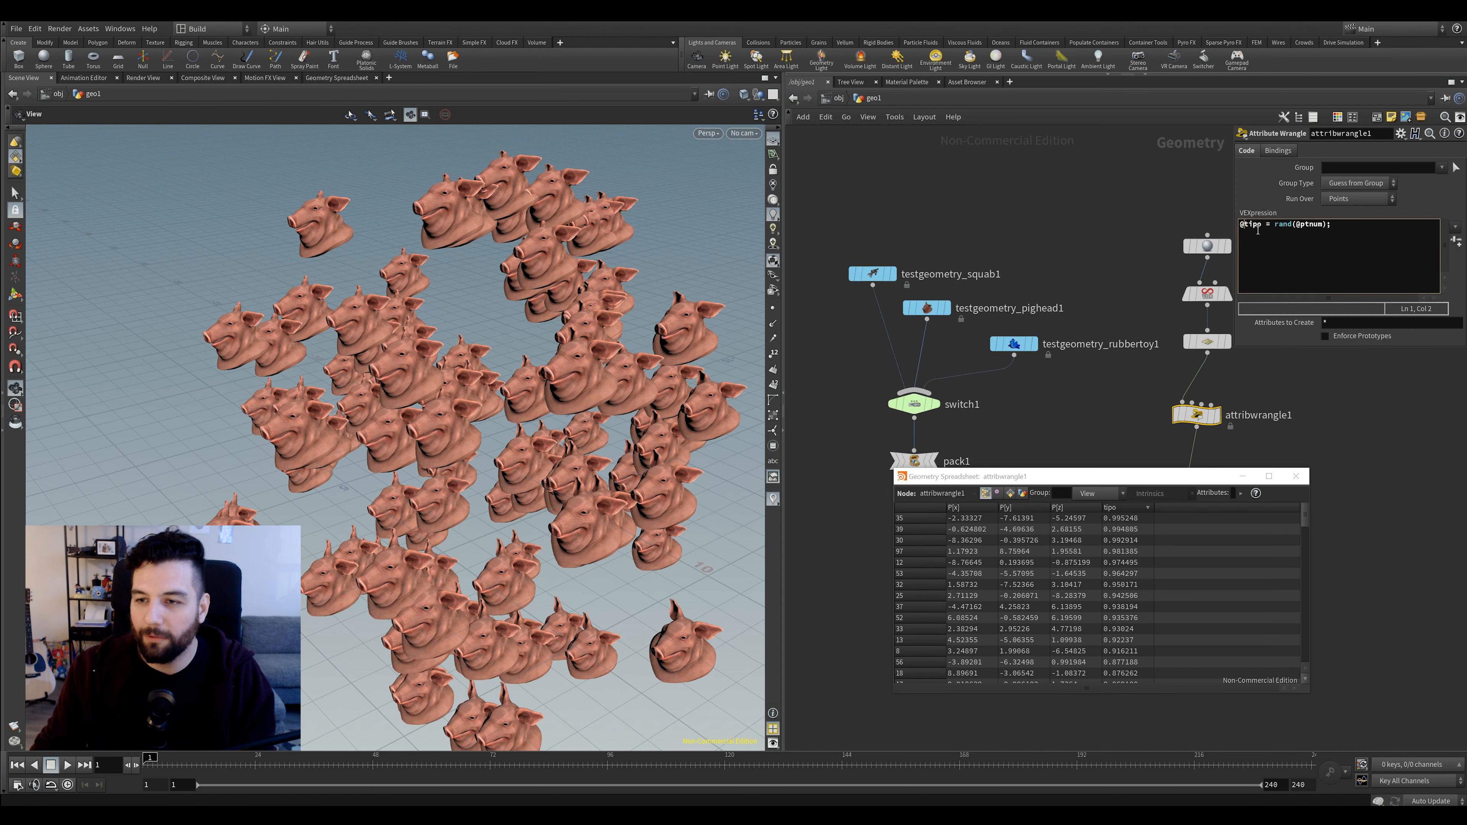
key("Home")
type("i")
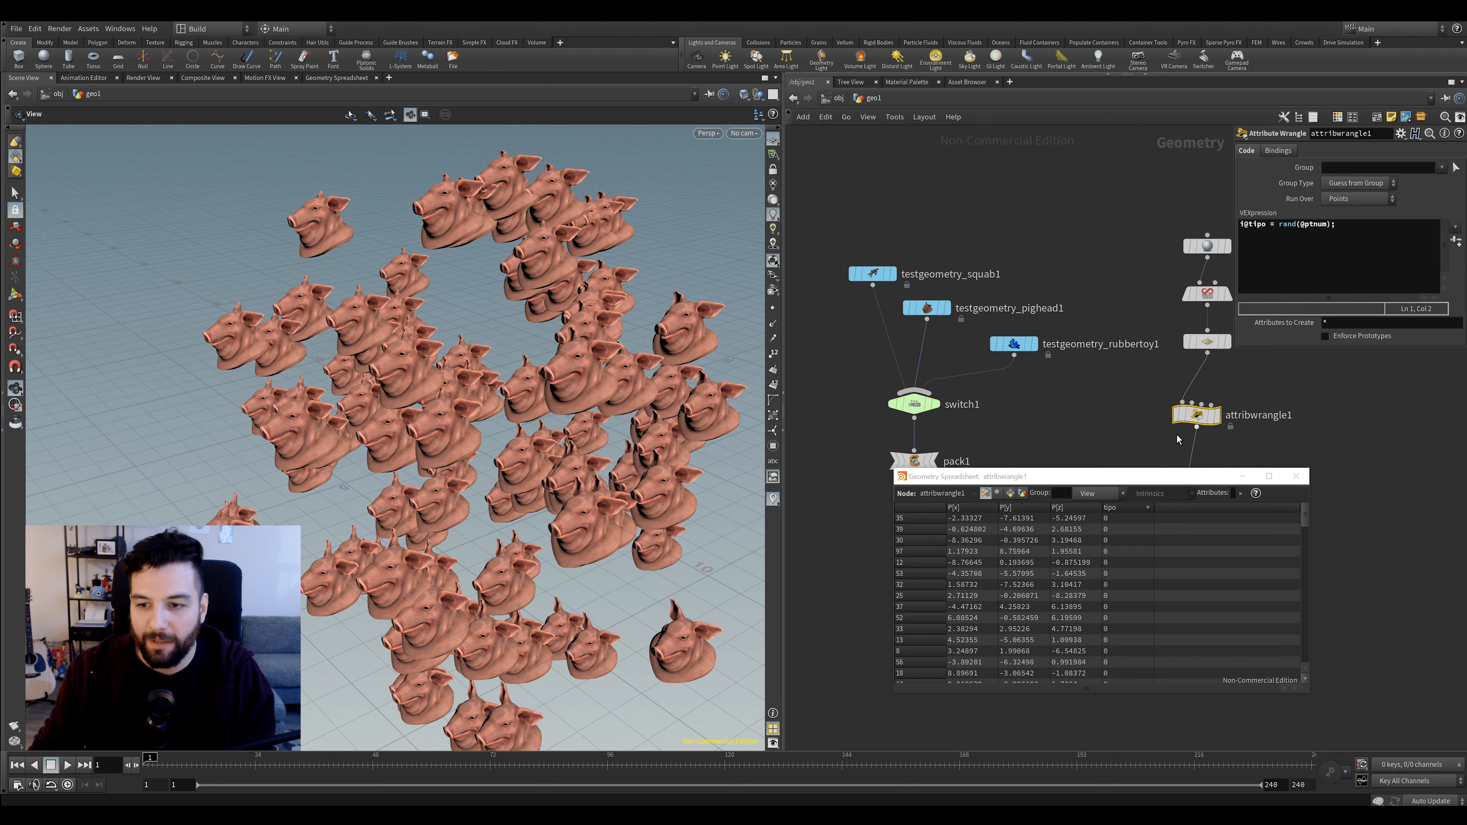
left_click(1131, 507)
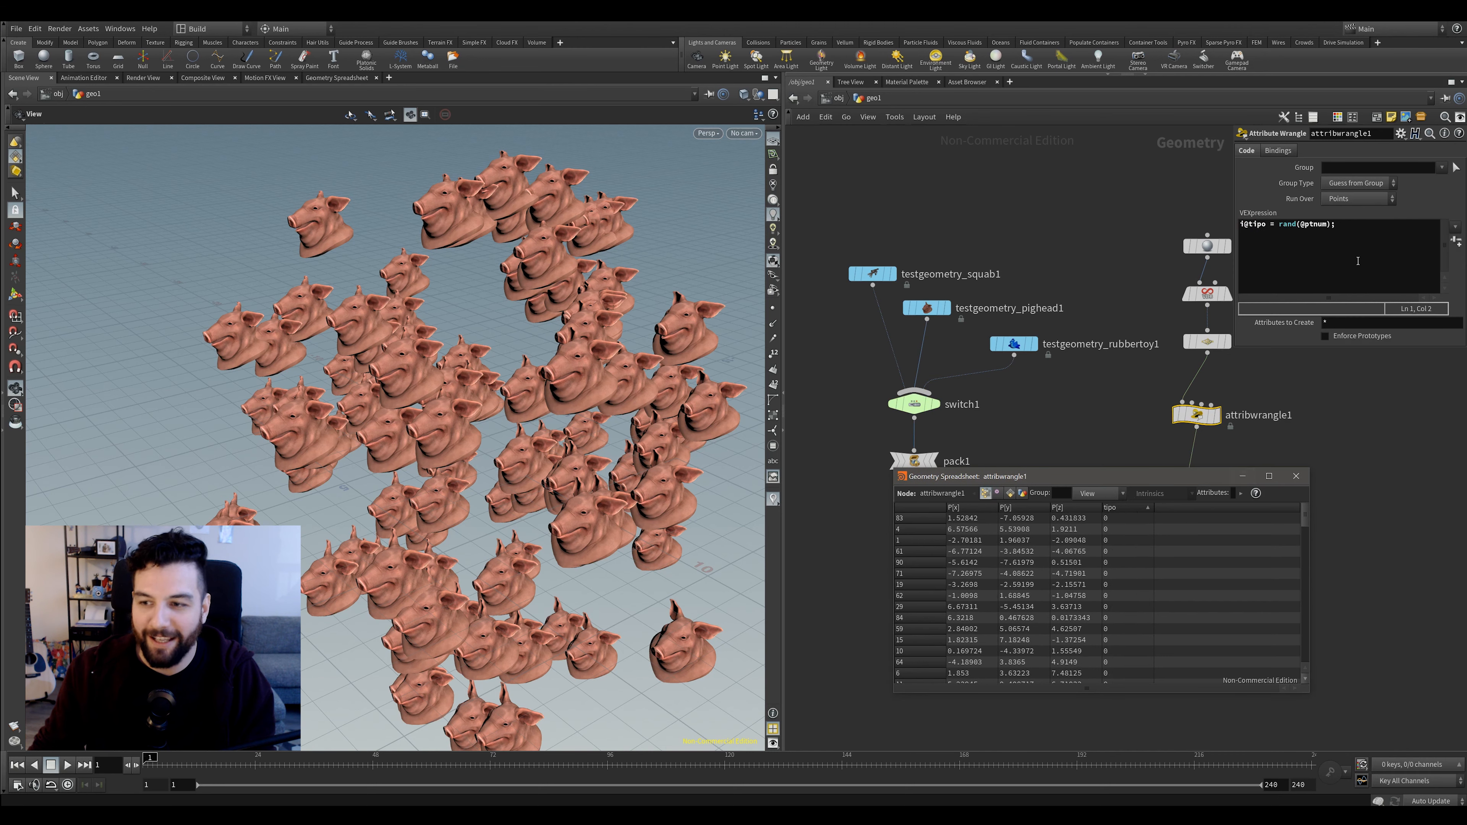
Multiply the random value by 3 in attribwrangle1's expression, check the tipo column and close the spreadsheet
left_click(1335, 225)
type("*3")
left_click(1146, 507)
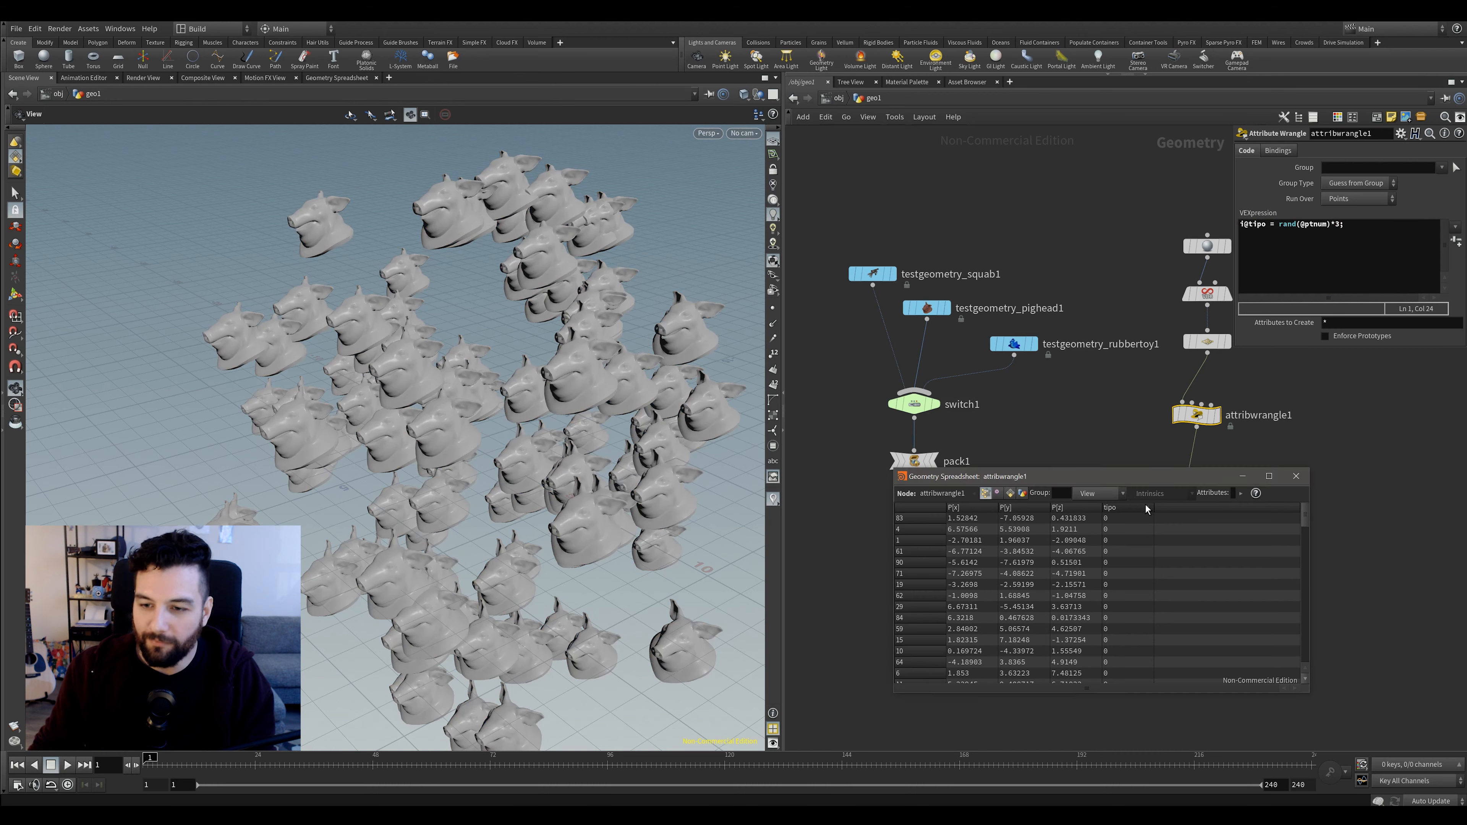
mouse_move(1305, 518)
left_mouse_down()
mouse_move(1317, 648)
mouse_move(1310, 500)
mouse_move(1161, 385)
left_mouse_up()
left_click(1295, 475)
Set switch1's Select Input to the expression point("../foreach_begin1/", 0, "tipo", 0)
middle_click_drag(1281, 496, 1225, 462)
left_click_drag(1026, 414, 809, 350)
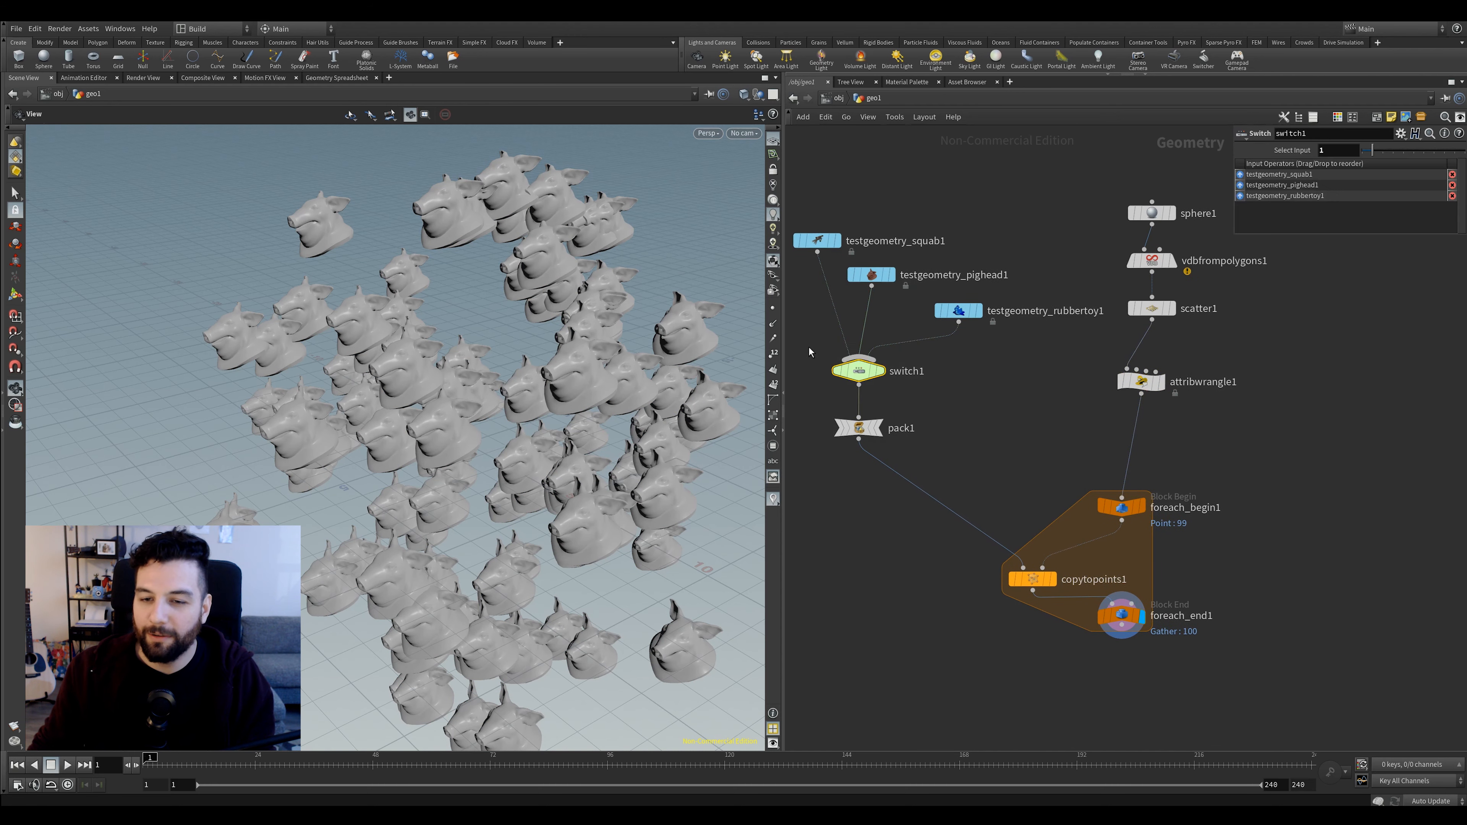
middle_click_drag(963, 422, 985, 409)
left_click_drag(1060, 437, 1180, 519)
left_click_drag(945, 386, 826, 335)
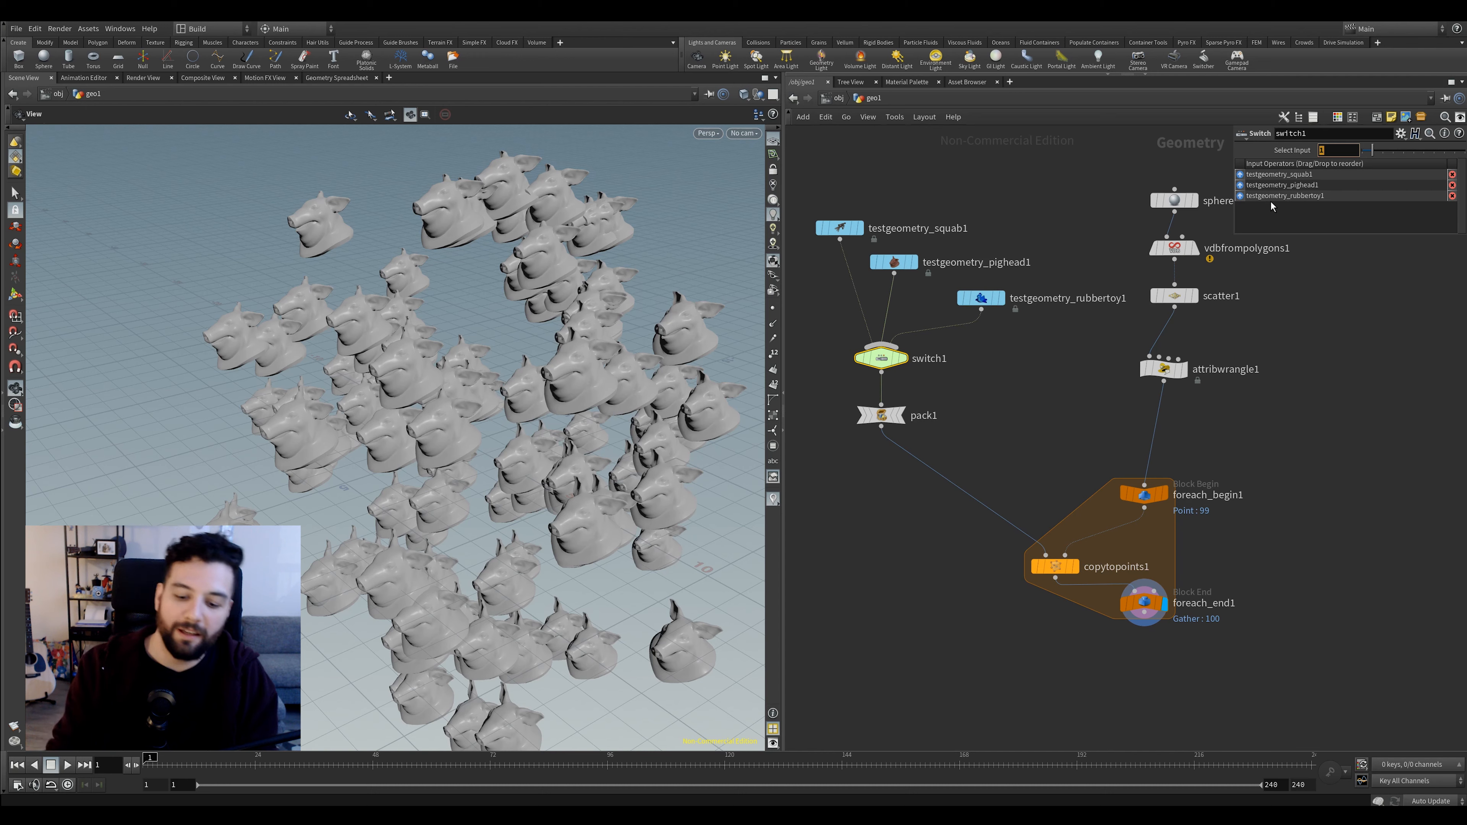
type("point(")
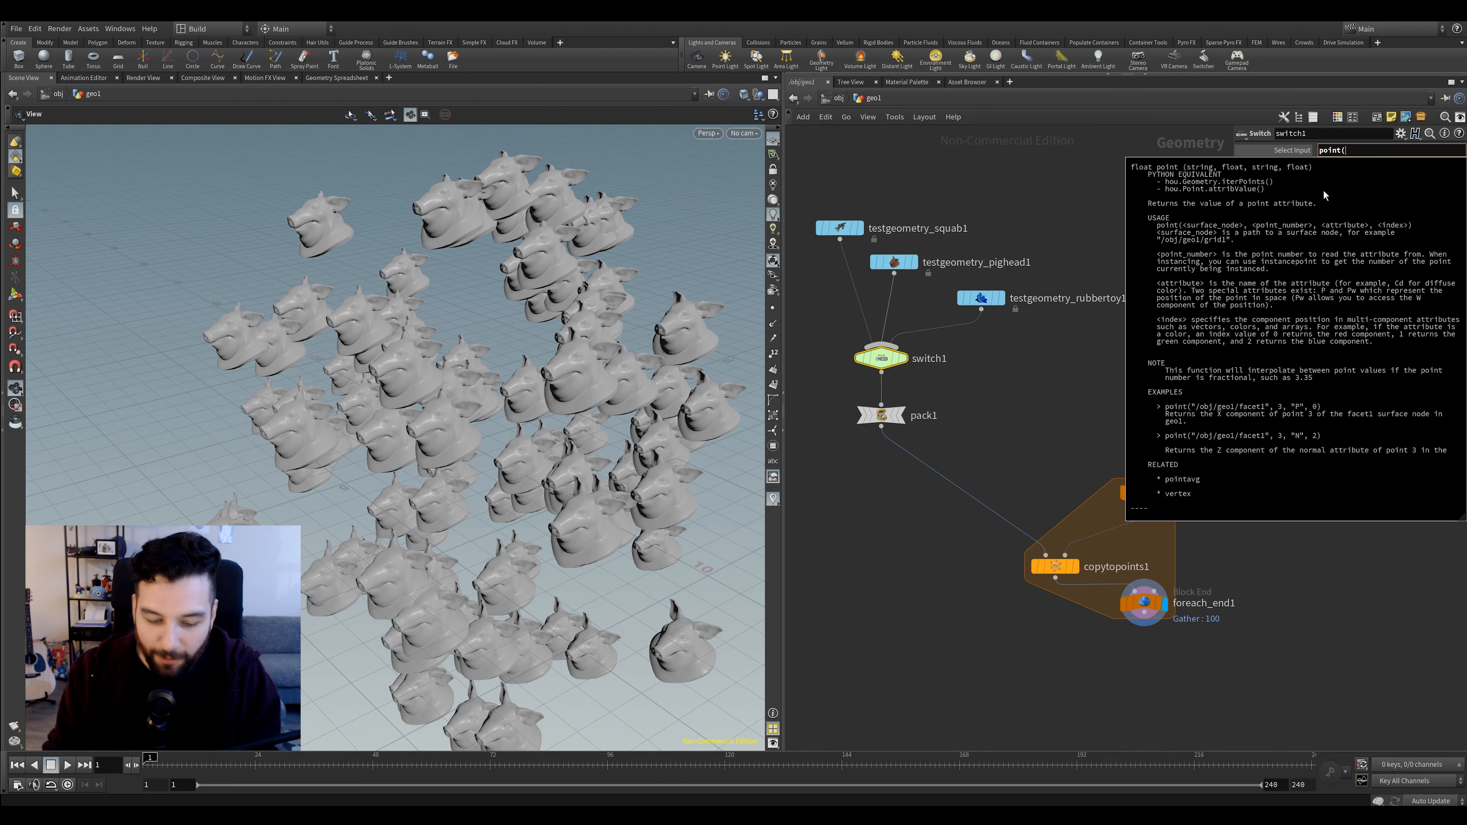
type("\"../")
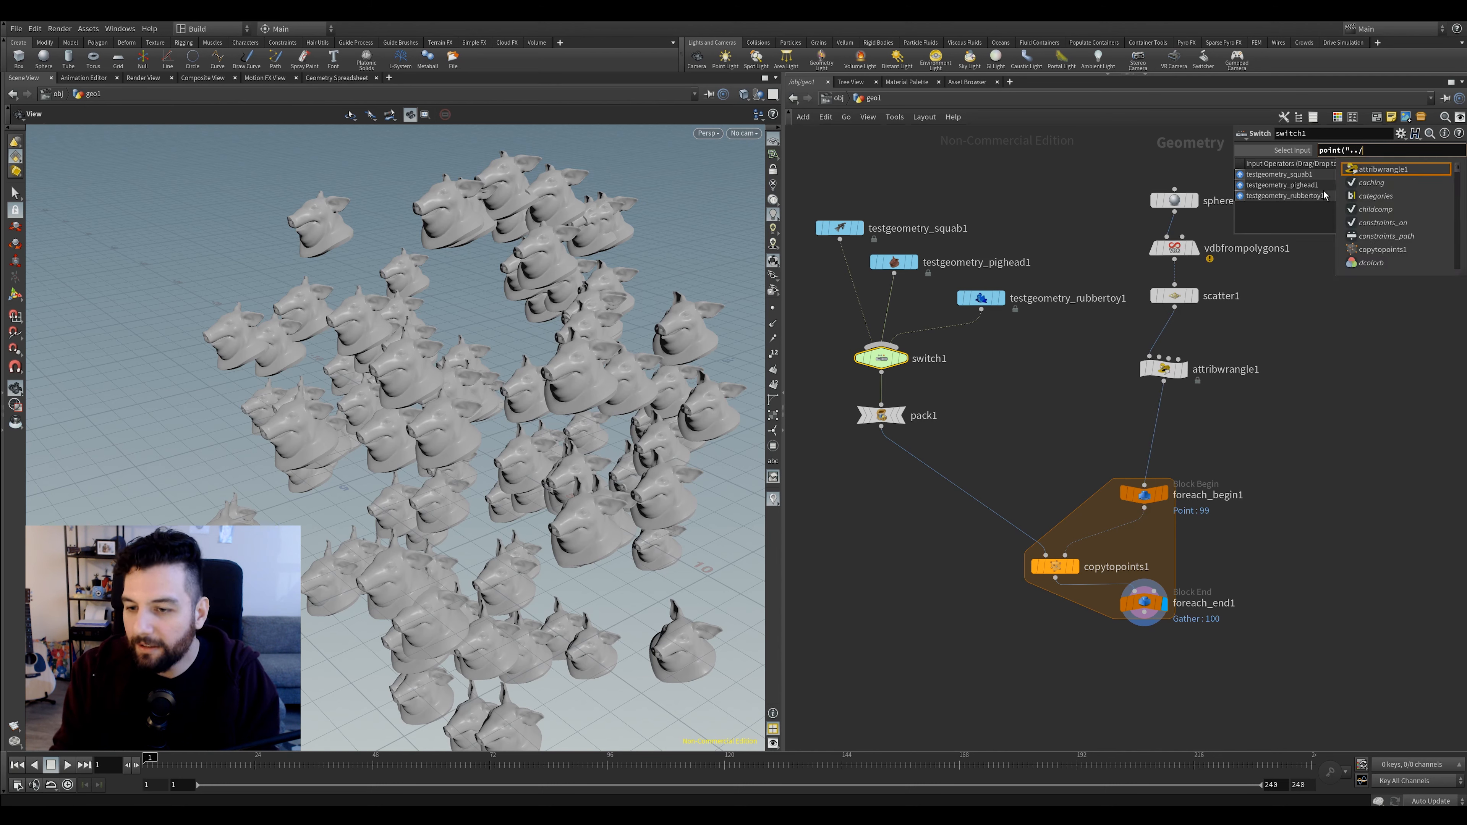
type("for")
key("Tab")
type("/\", ")
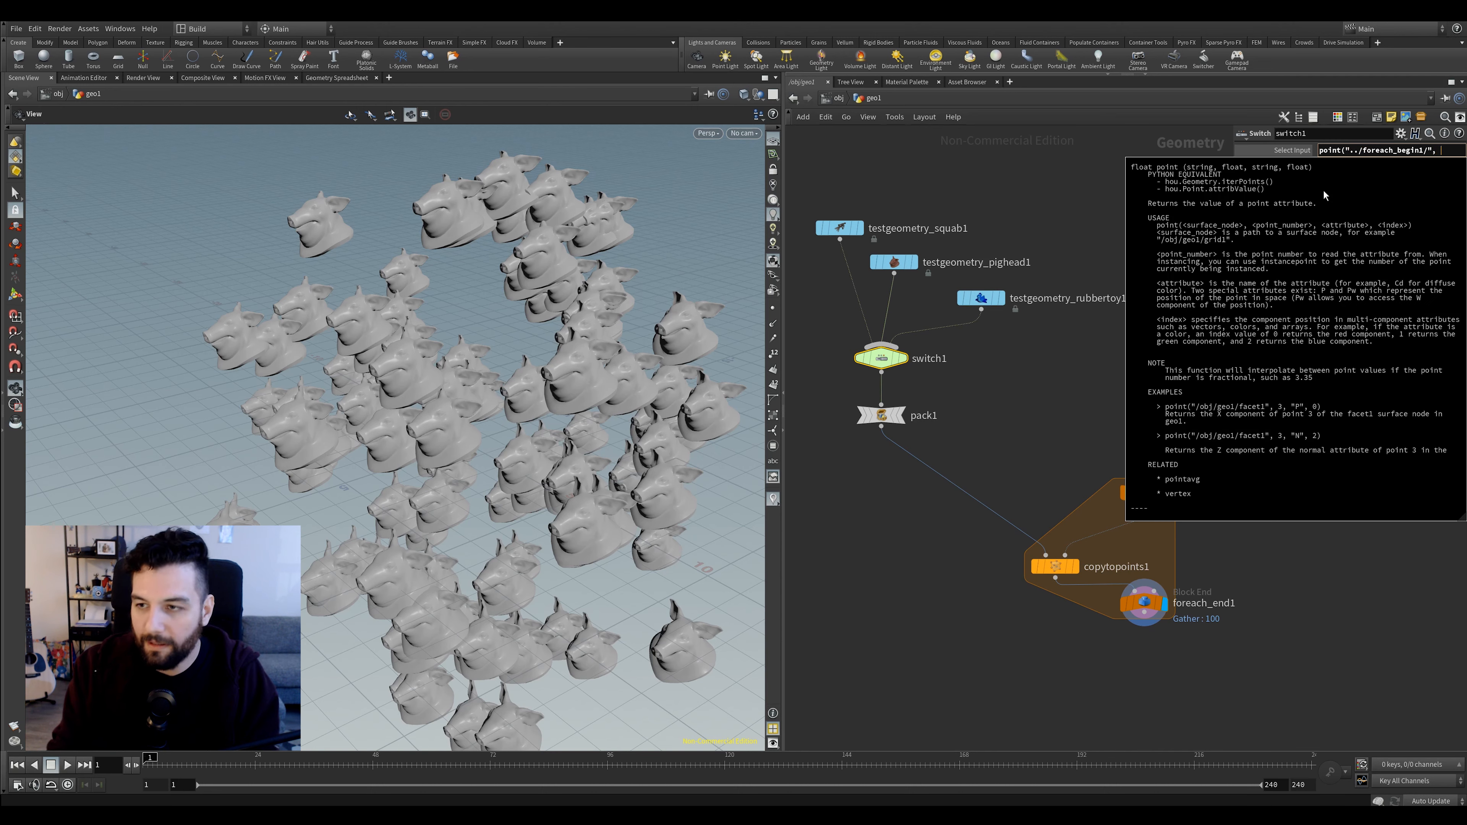
type("0, \"tipo")
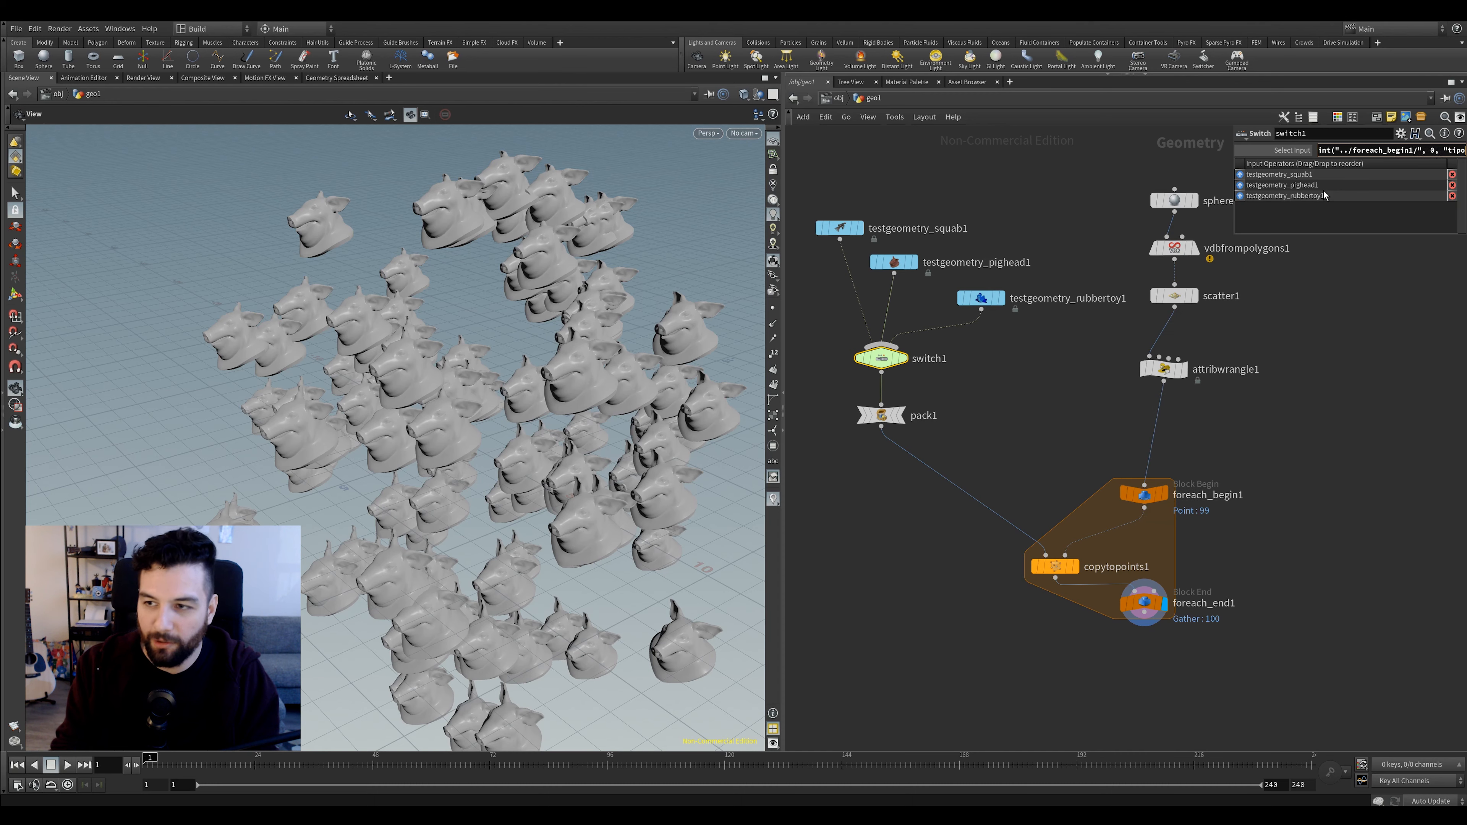
type("\", 0)")
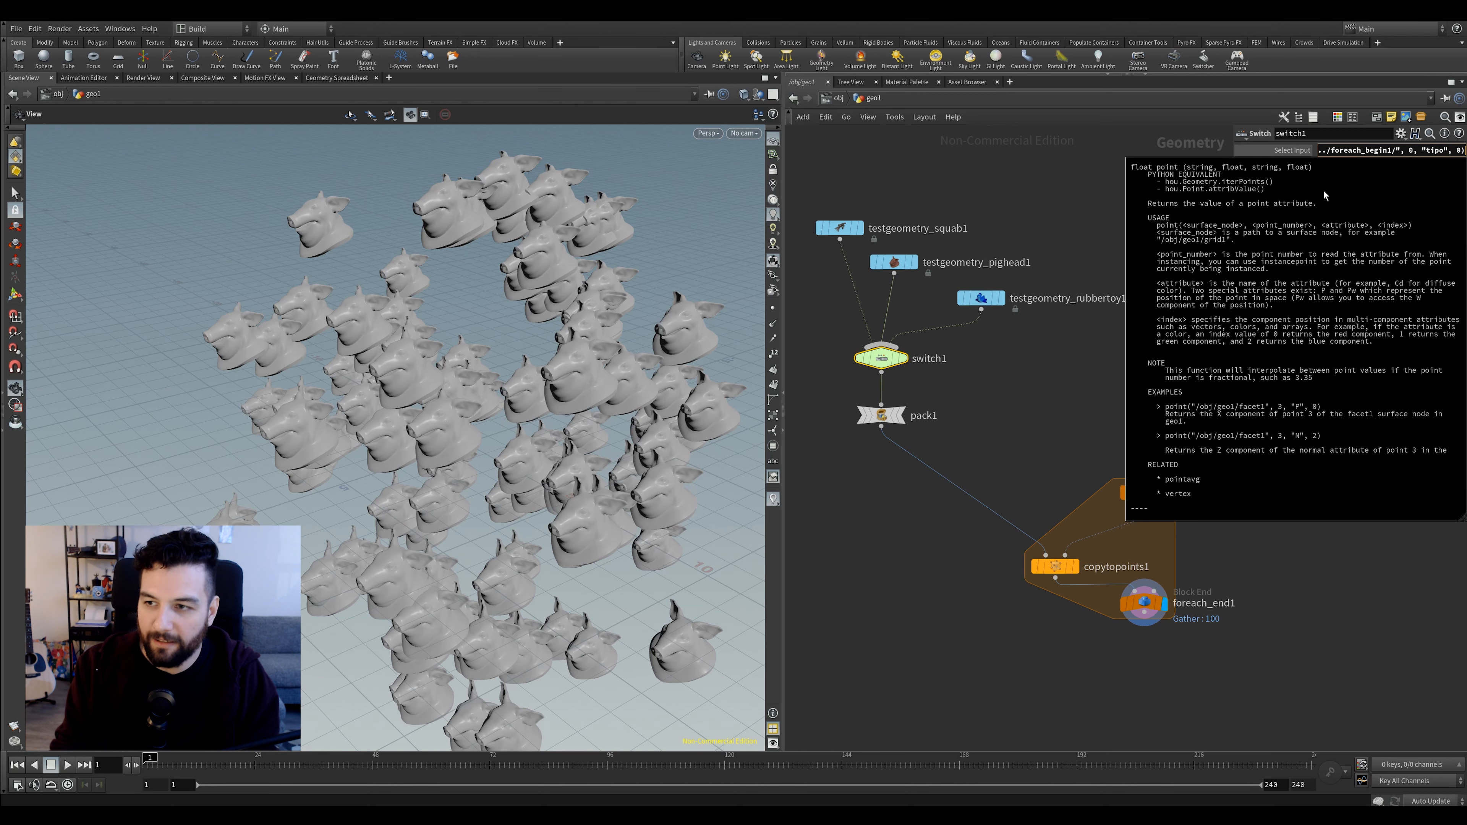
key("Return")
Inspect the copied geometries with pack1 bypassed and the viewport shading toggled, and re-enable pack1
left_click_drag(655, 305, 579, 349)
left_click_drag(740, 377, 620, 351)
right_click_drag(647, 356, 574, 404)
left_click_drag(574, 403, 520, 413)
left_click_drag(439, 260, 443, 292)
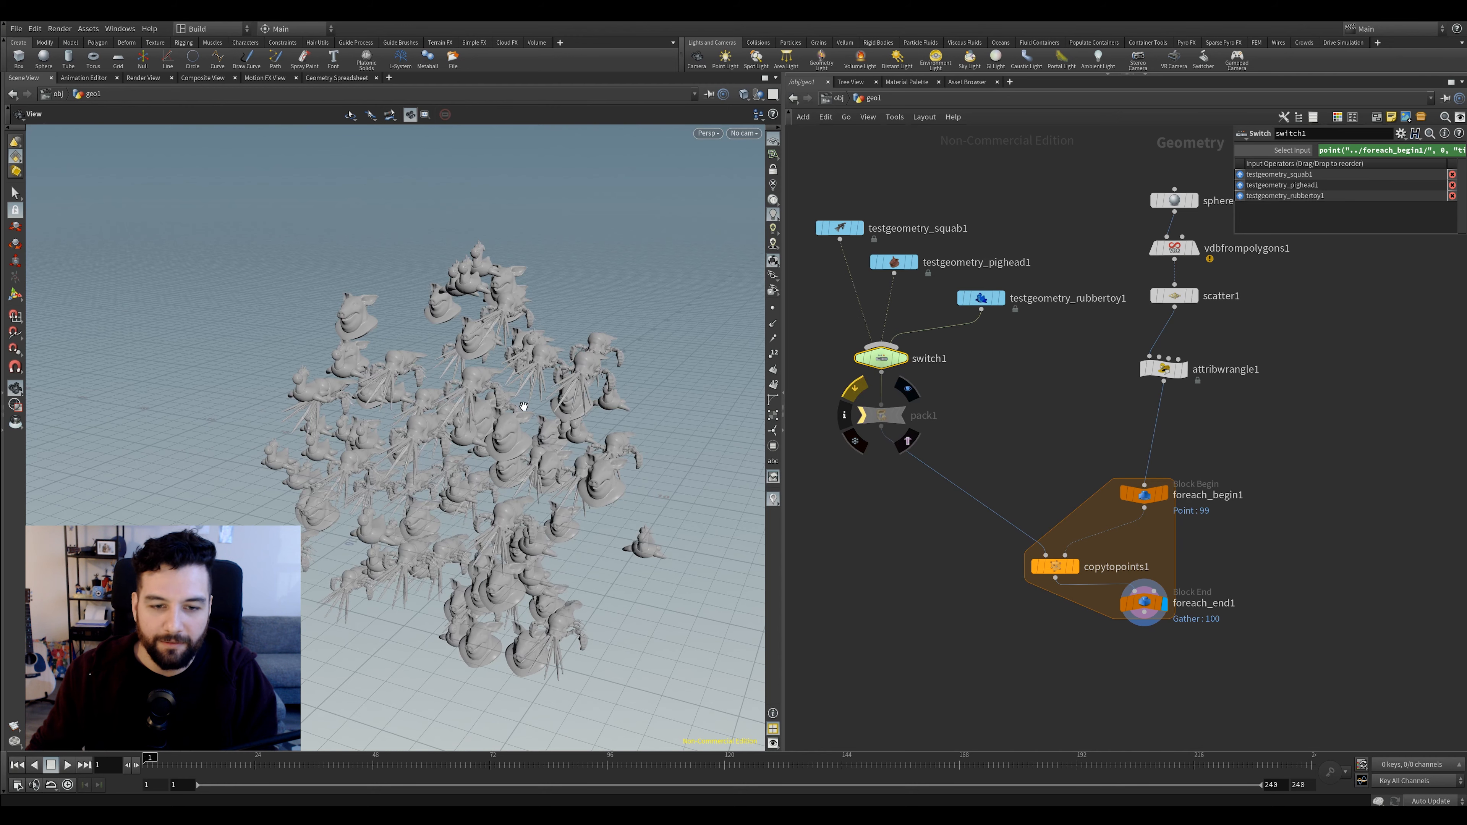
left_click_drag(543, 388, 505, 370)
key("shift+w")
scroll(506, 371, "up", 5)
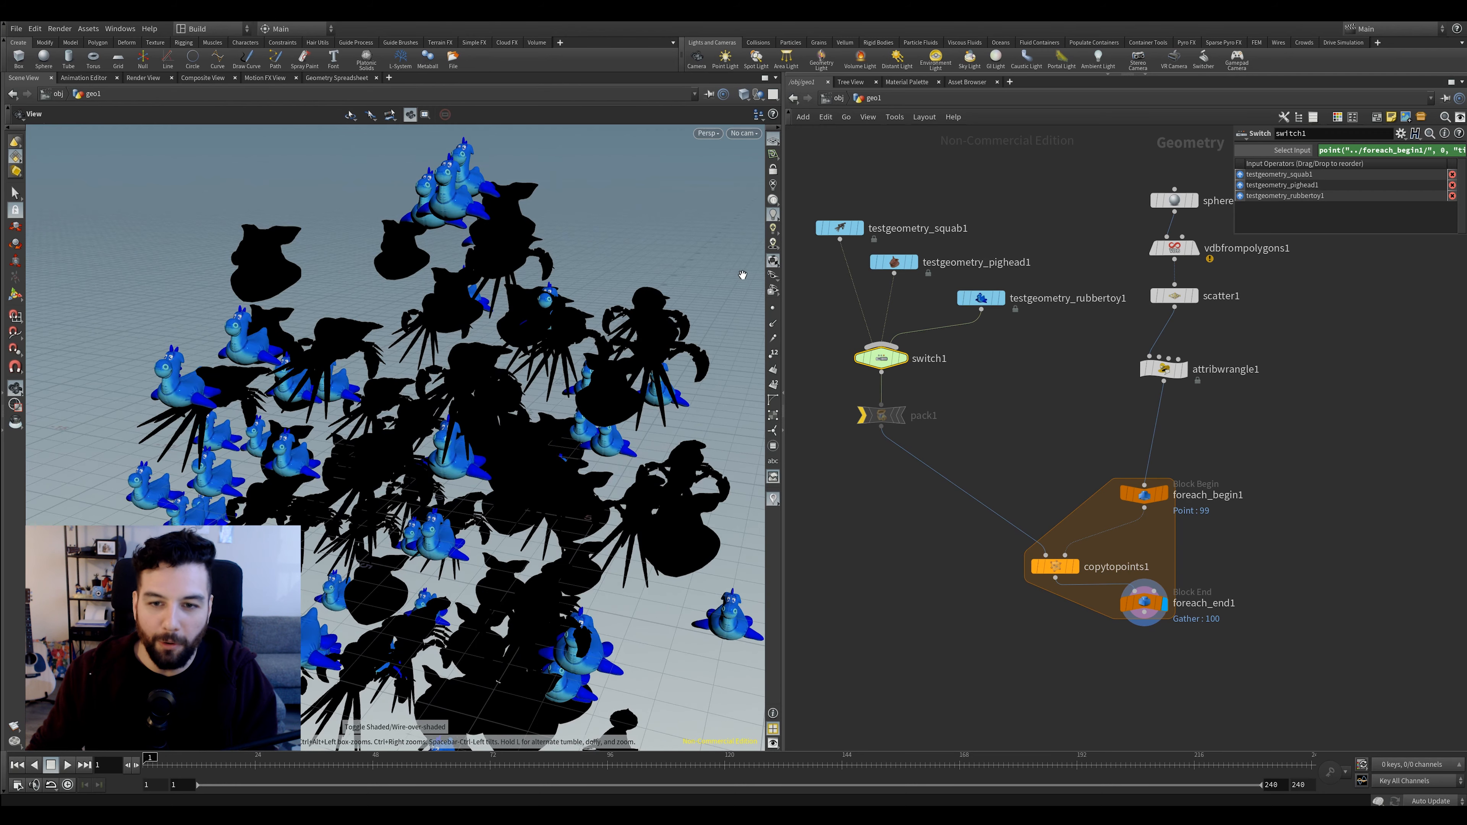
left_click(774, 262)
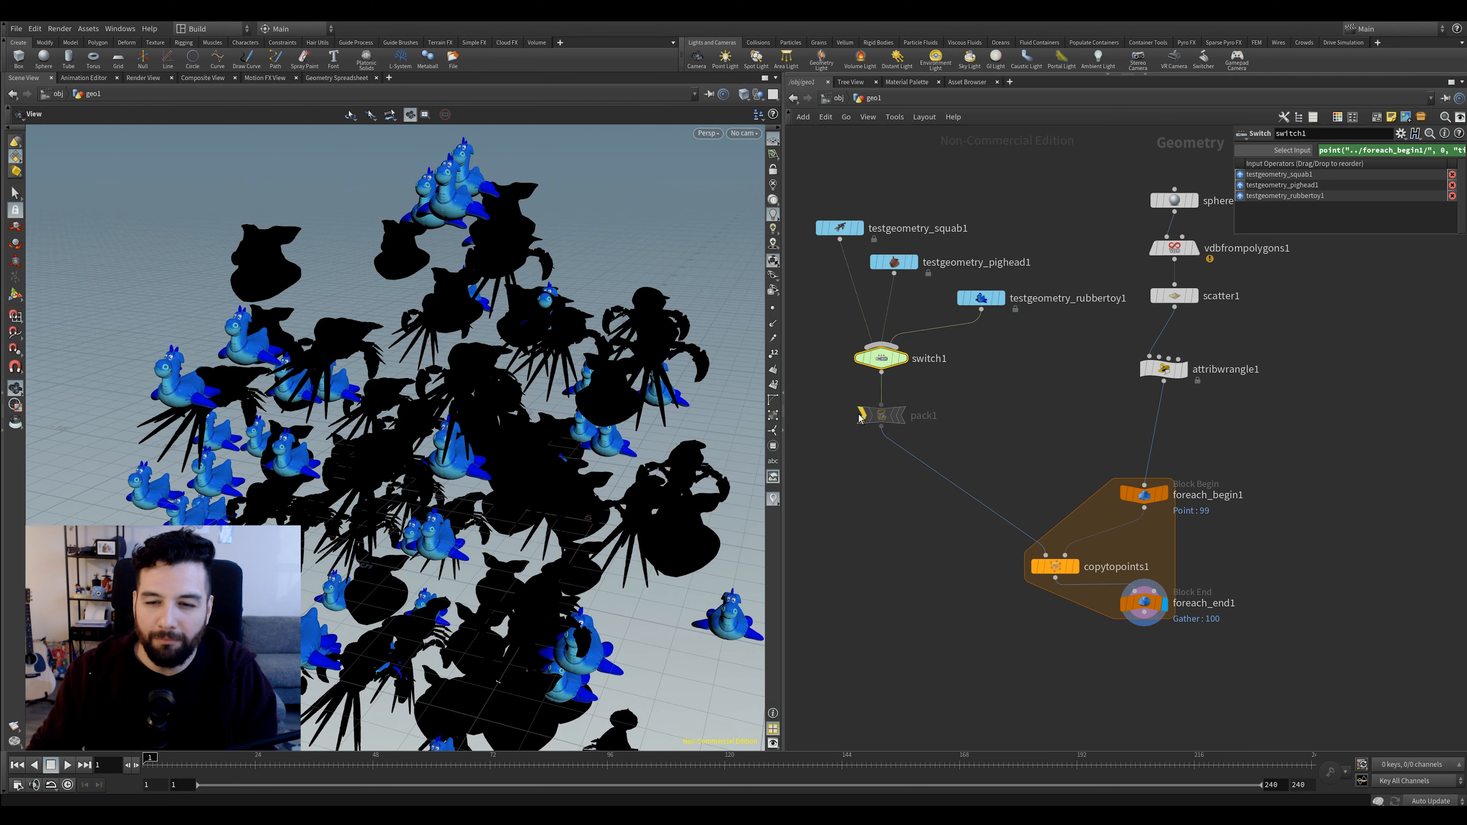
left_click(862, 415)
middle_click_drag(979, 430, 978, 400)
left_click_drag(509, 381, 468, 364)
right_click_drag(520, 405, 453, 356)
middle_click_drag(453, 356, 423, 333)
left_click_drag(423, 332, 502, 272)
left_click(1164, 340)
left_click(1323, 224)
type("+")
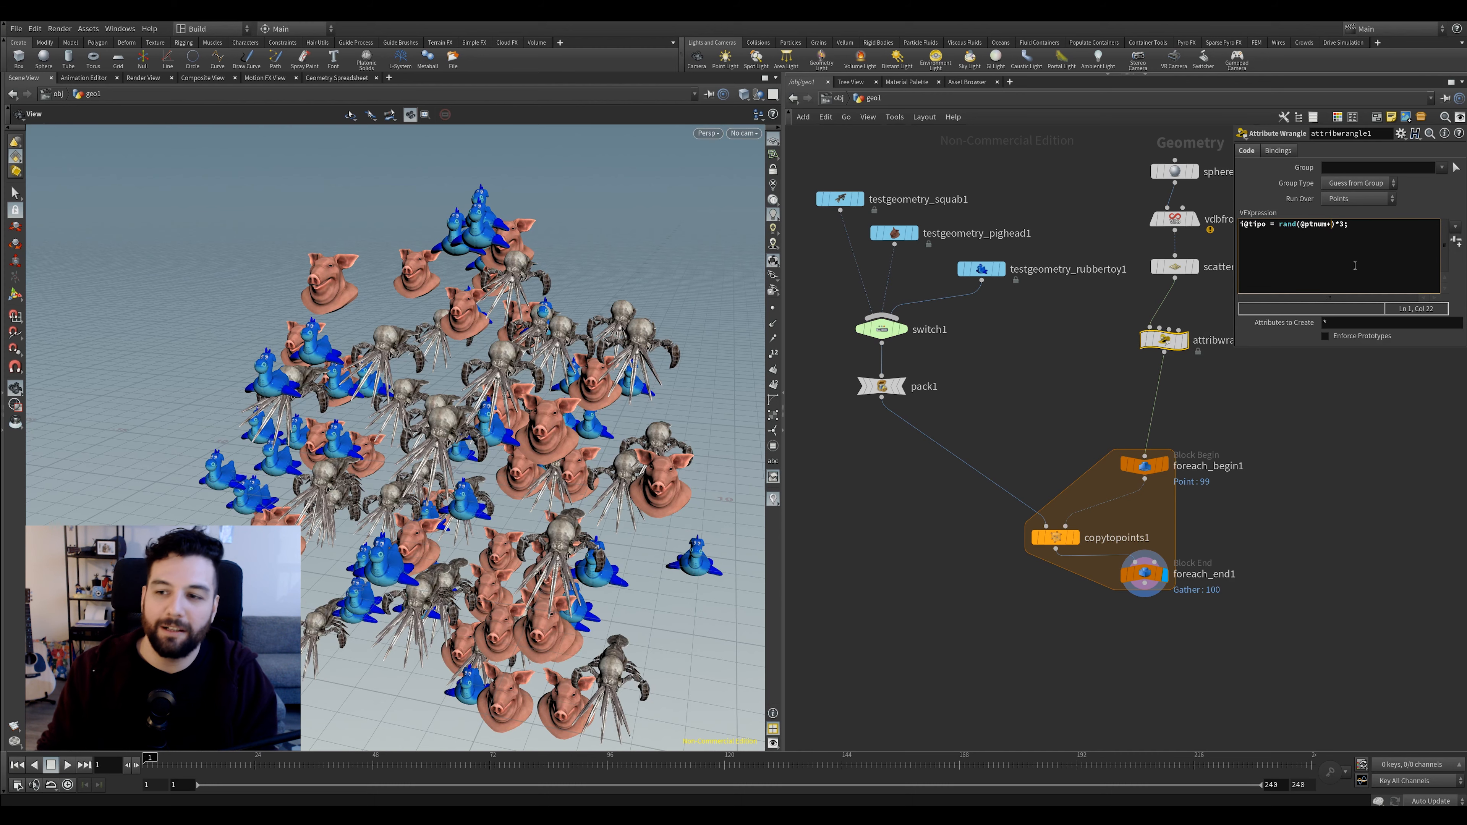
type("13215")
key("Return")
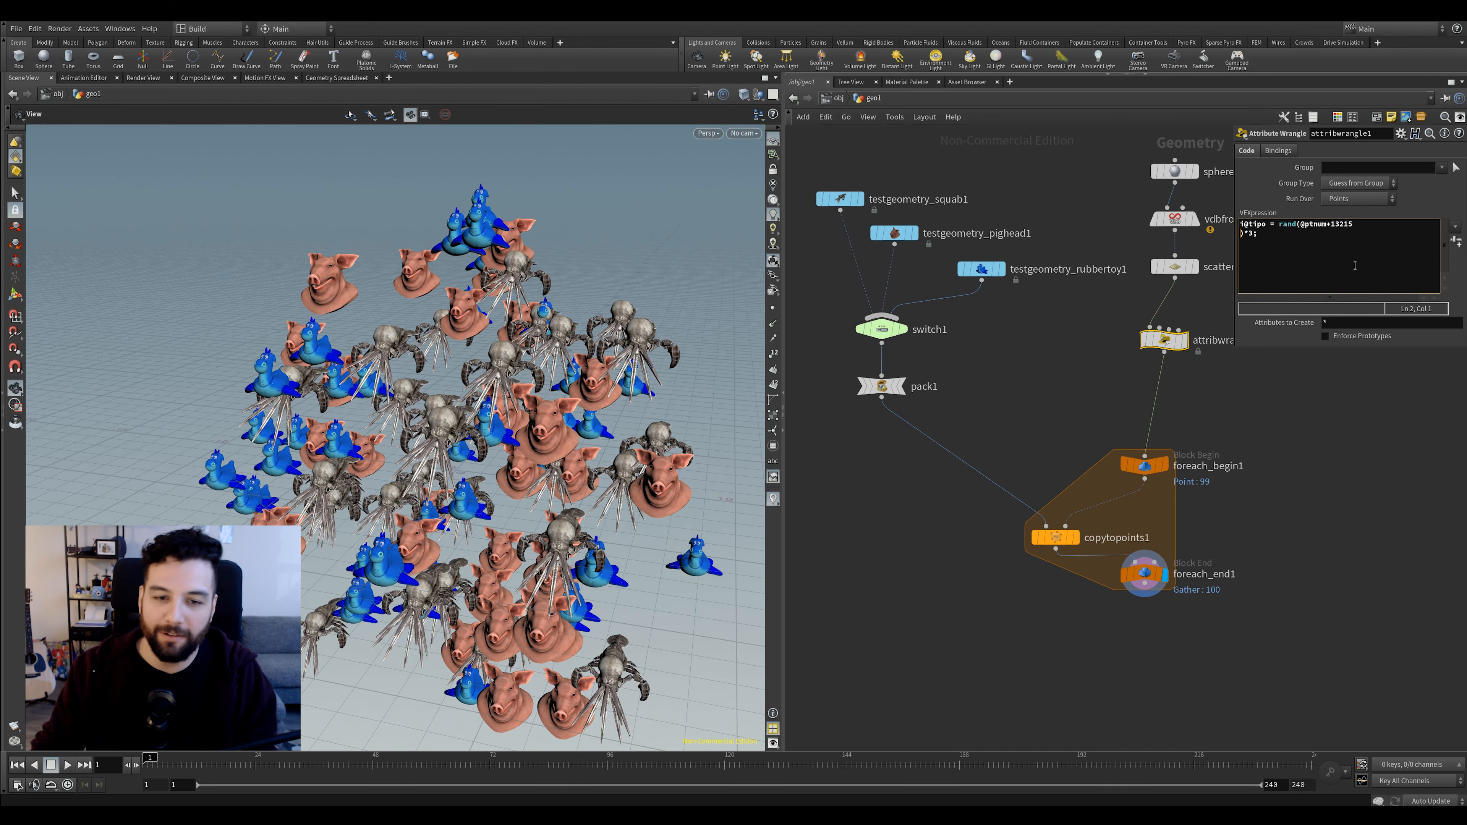
left_click_drag(624, 353, 599, 354)
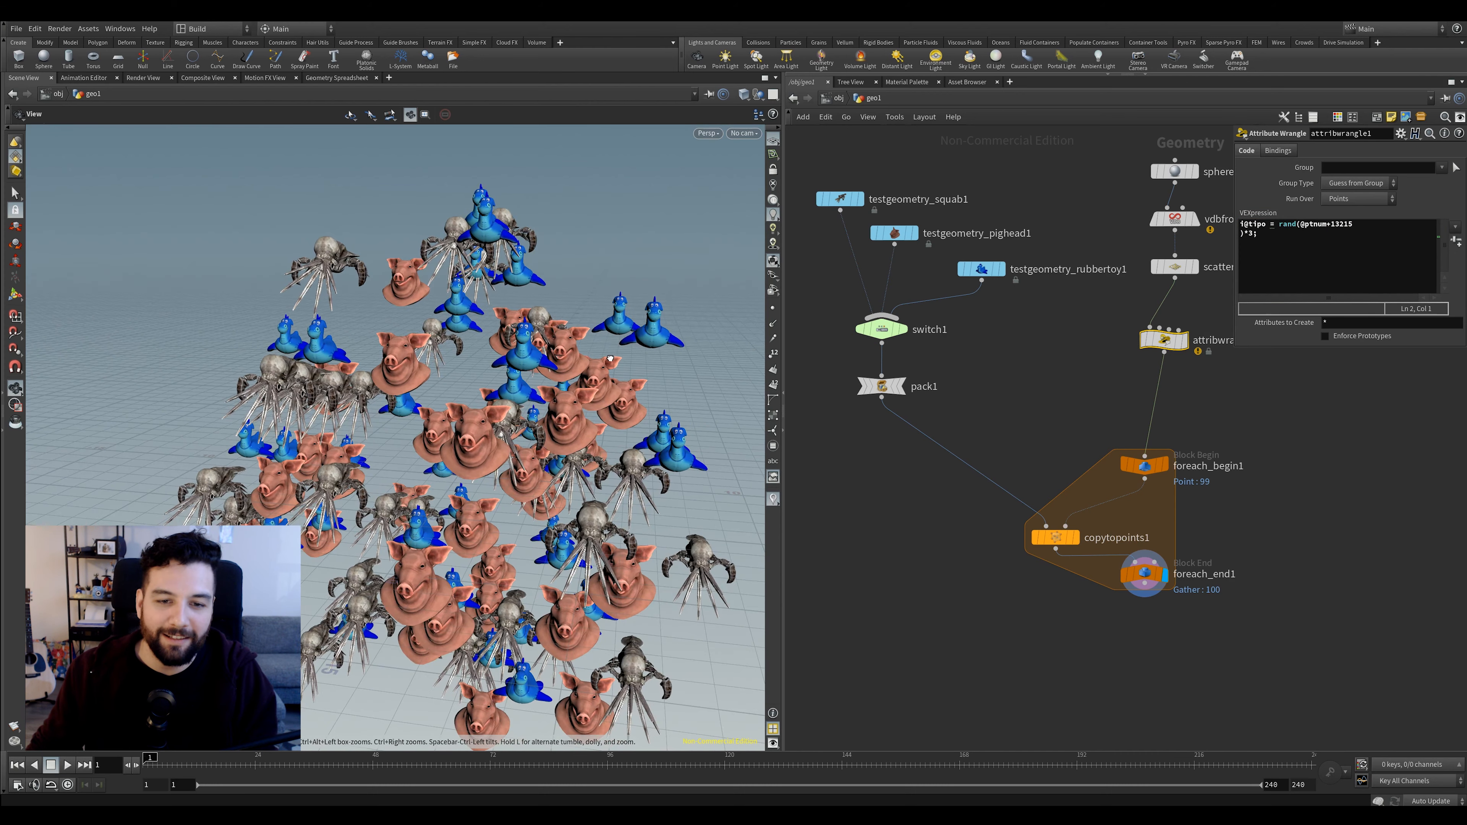
Review the parameters of pack1, the Select Input expression of switch1 and the attribwrangle1 code that drive the random copies
left_click(872, 387)
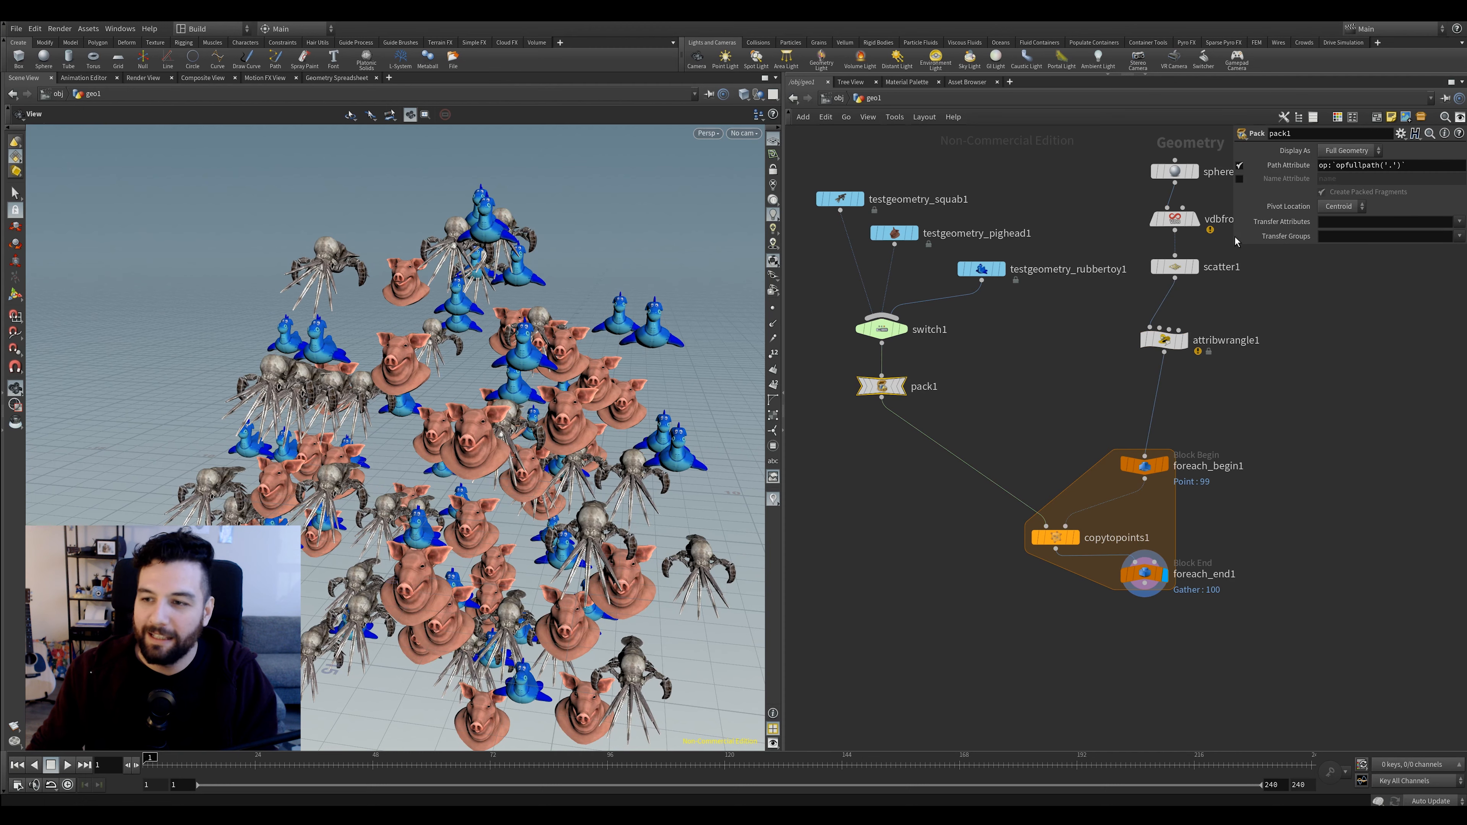
key("Up")
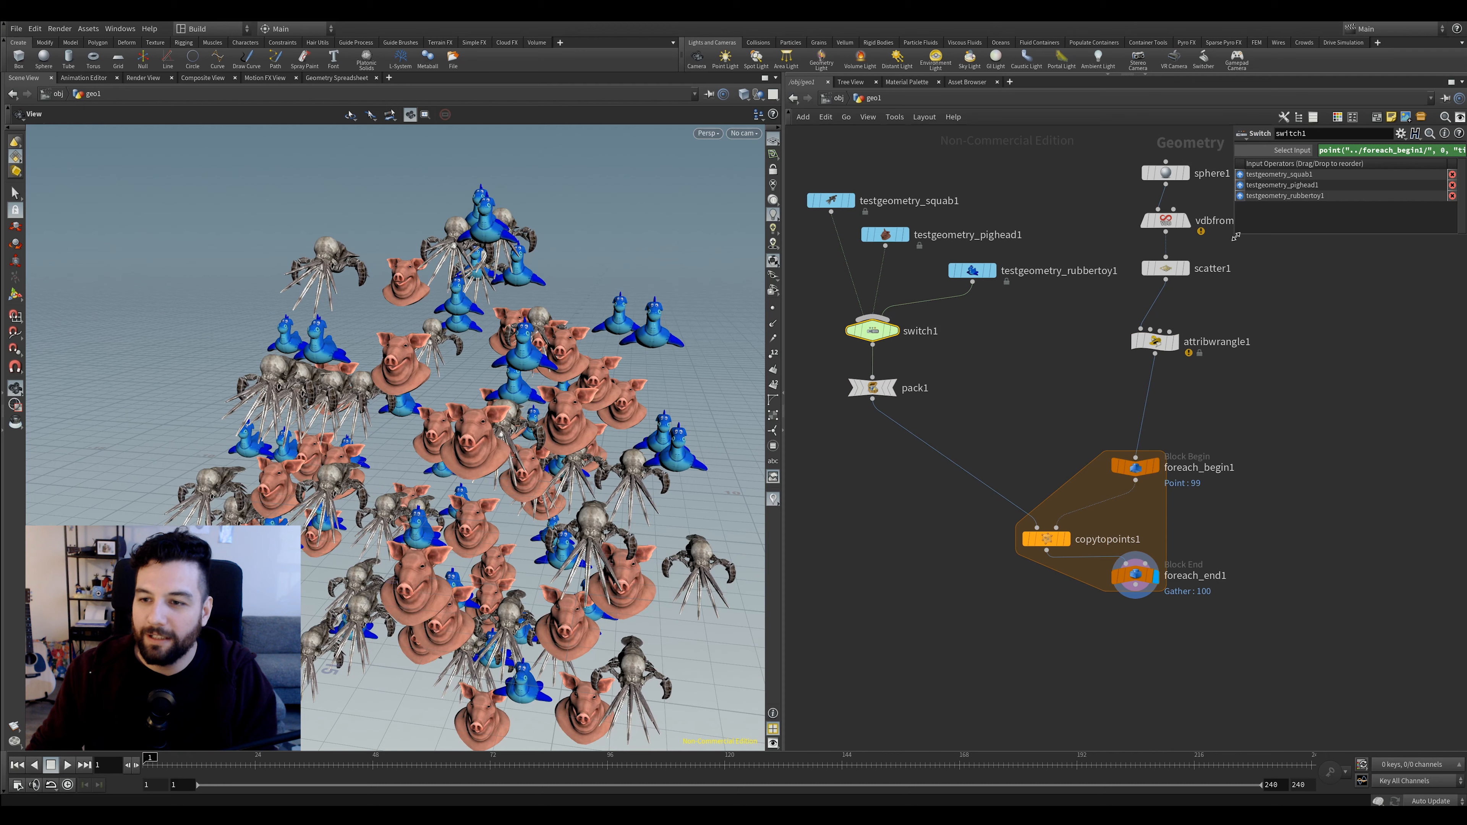
left_click_drag(1234, 238, 1051, 301)
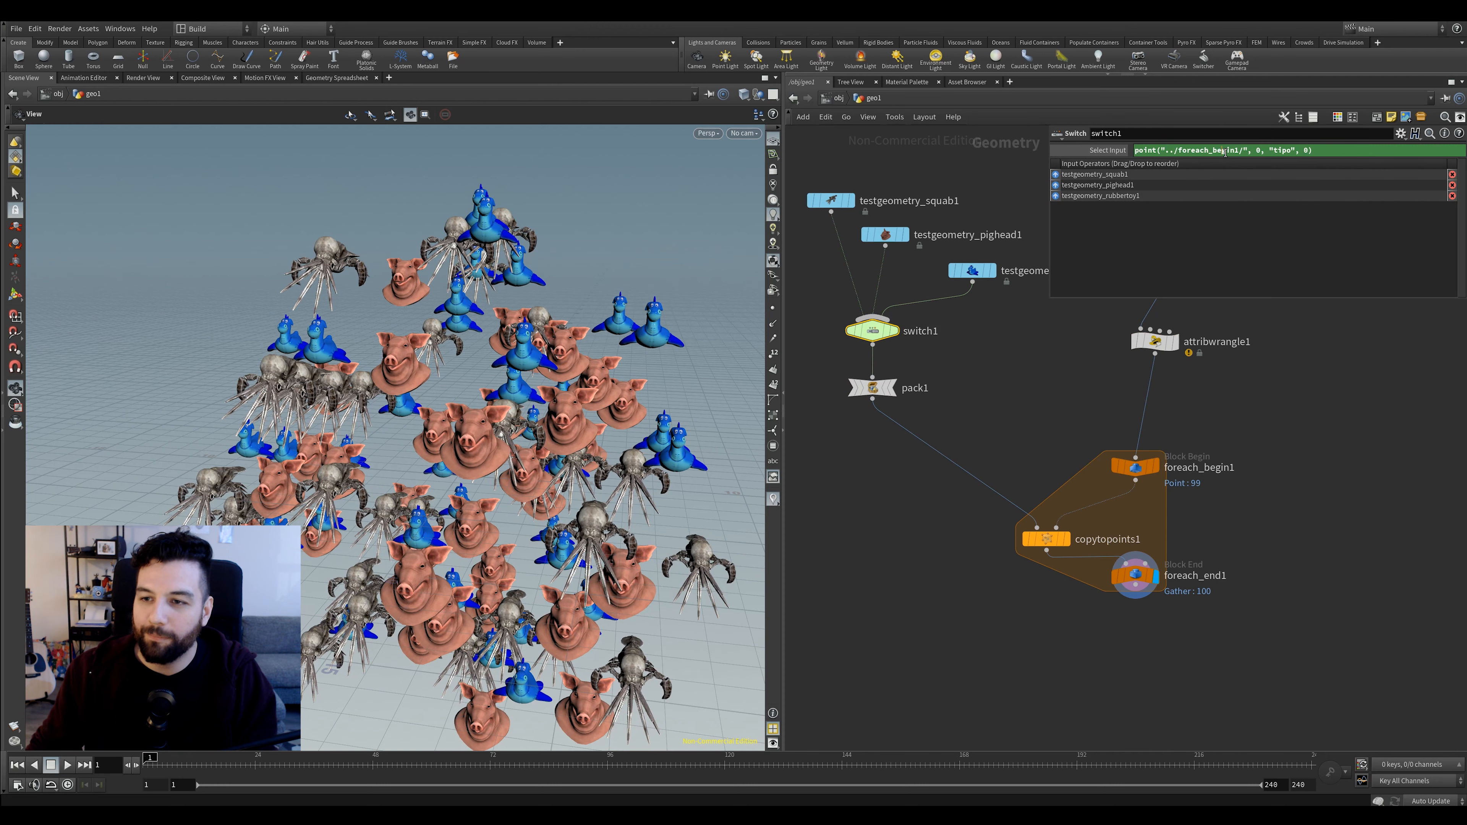
left_click(1154, 343)
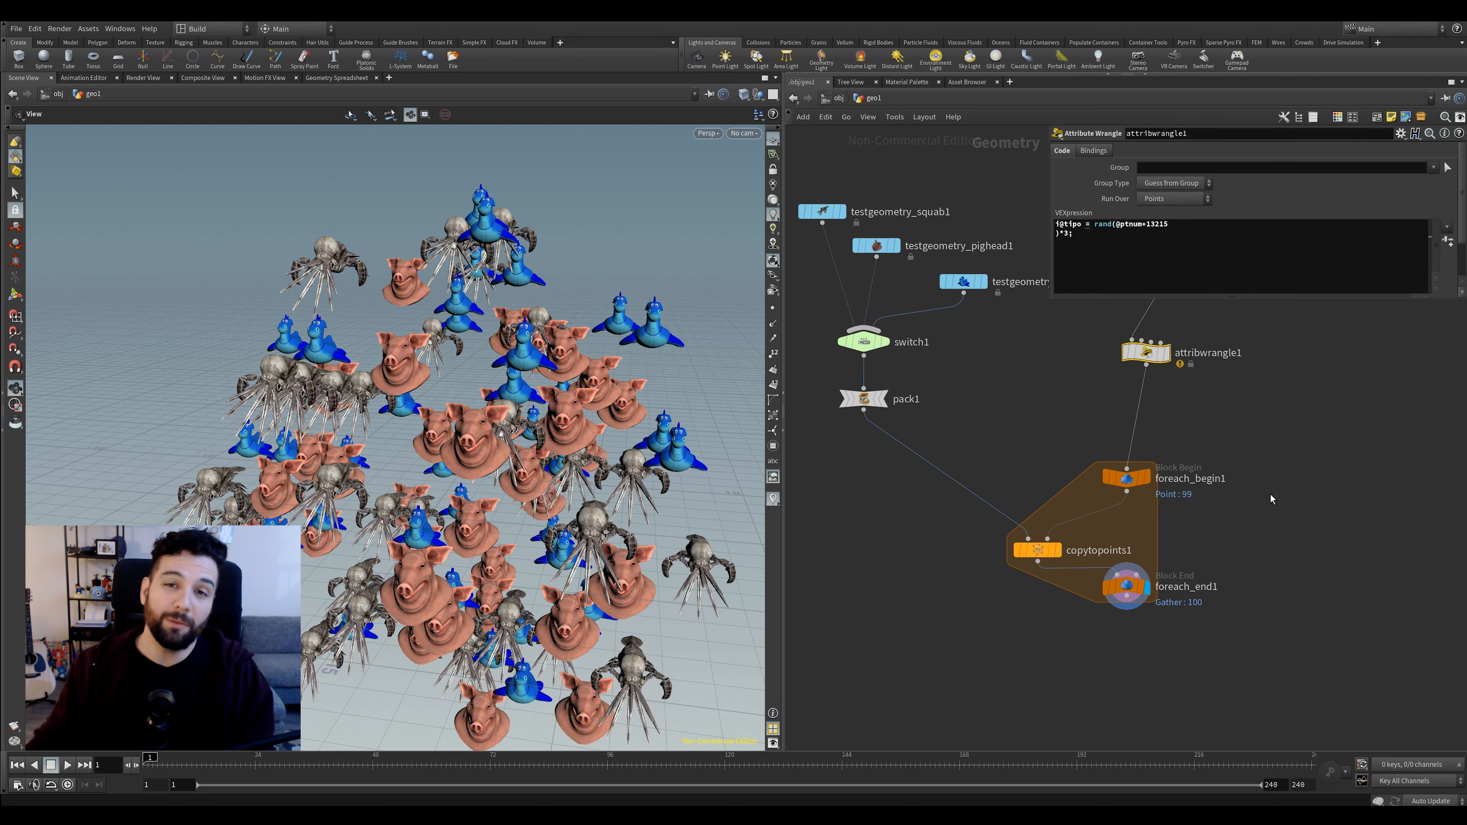
middle_click_drag(1217, 409, 1213, 423)
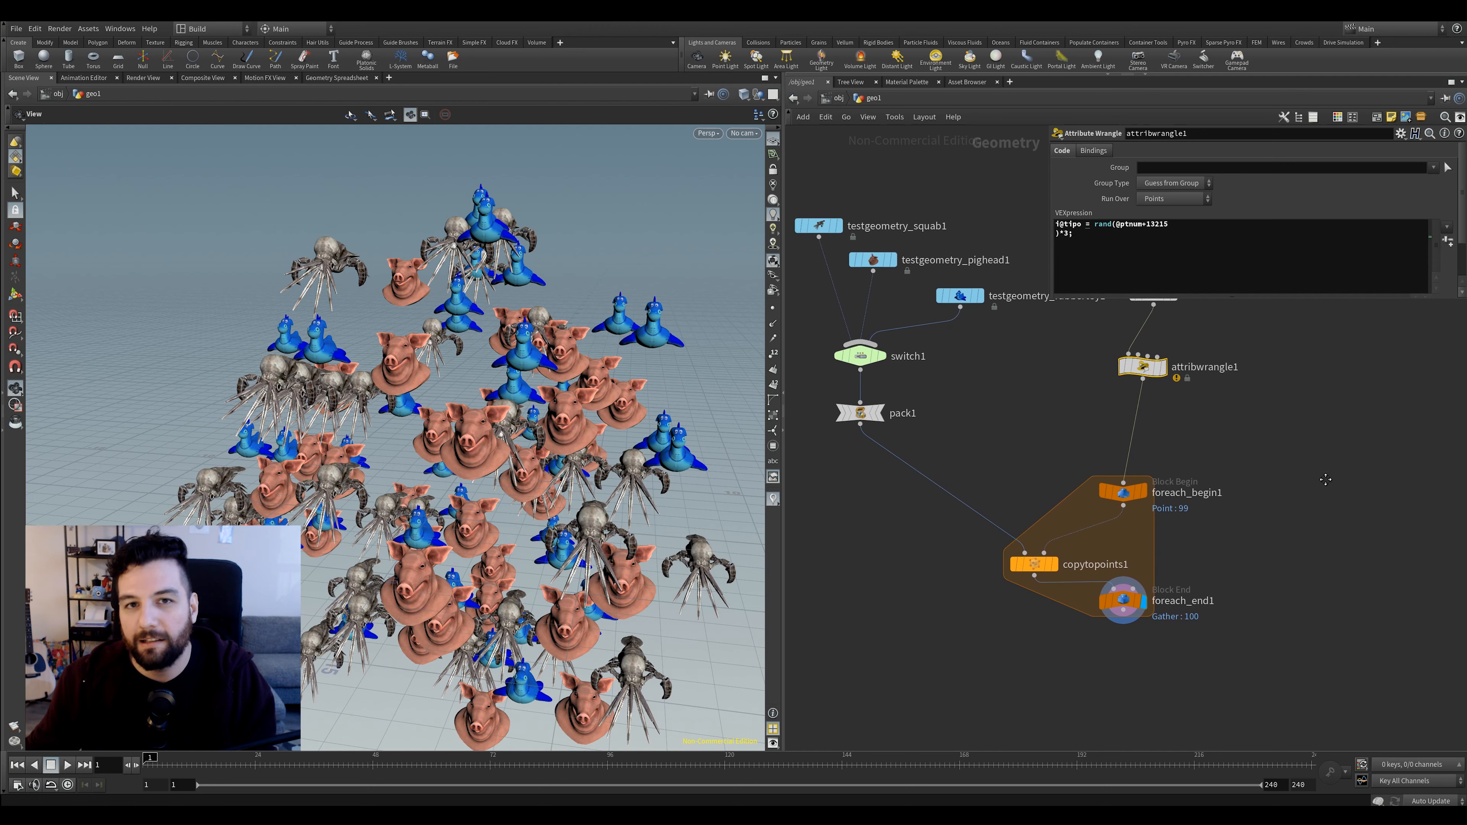
scroll(1325, 485, "down", 2)
scroll(1323, 500, "up", 1)
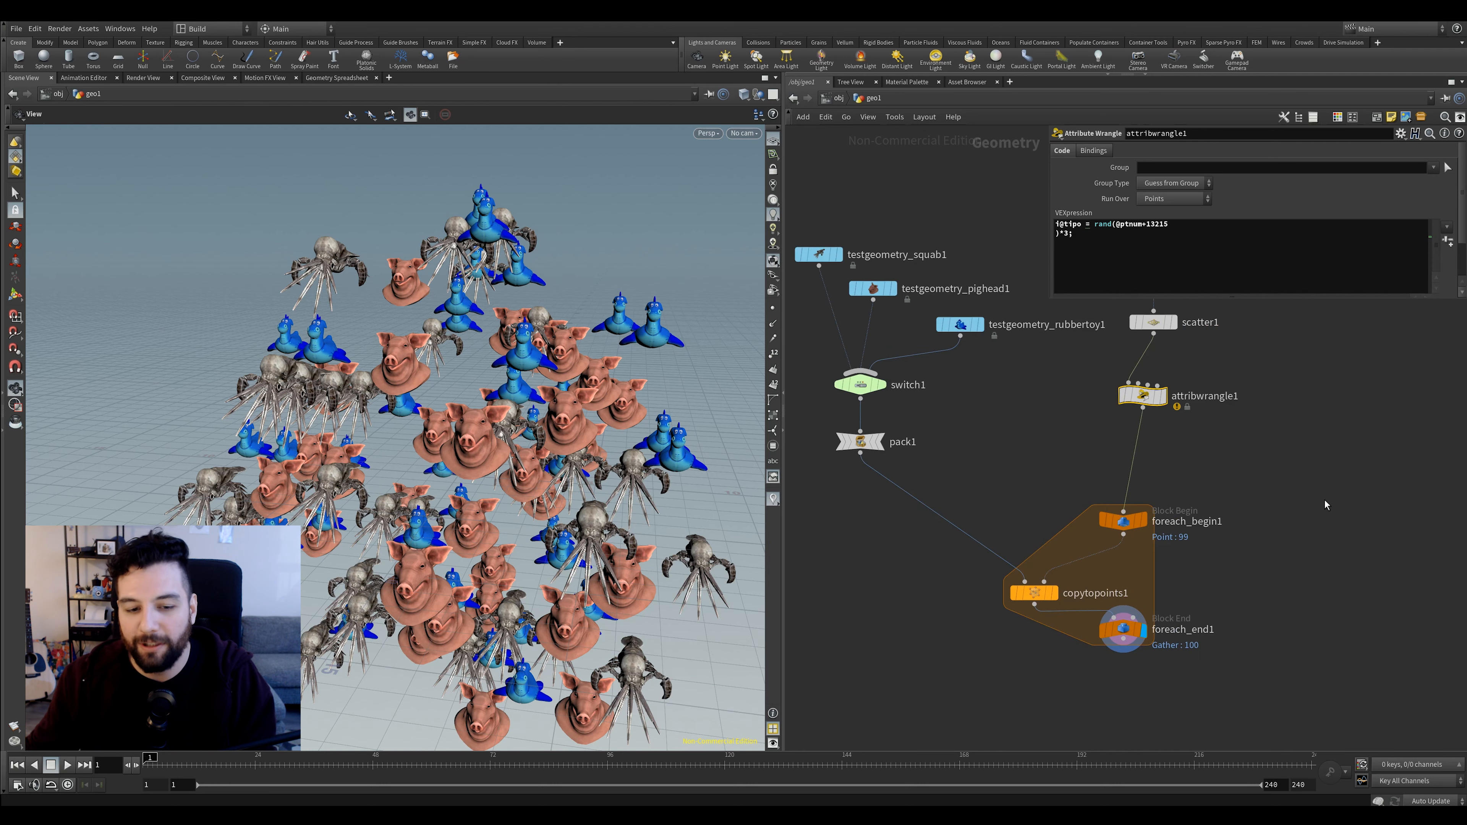
middle_click_drag(1325, 499, 1321, 508)
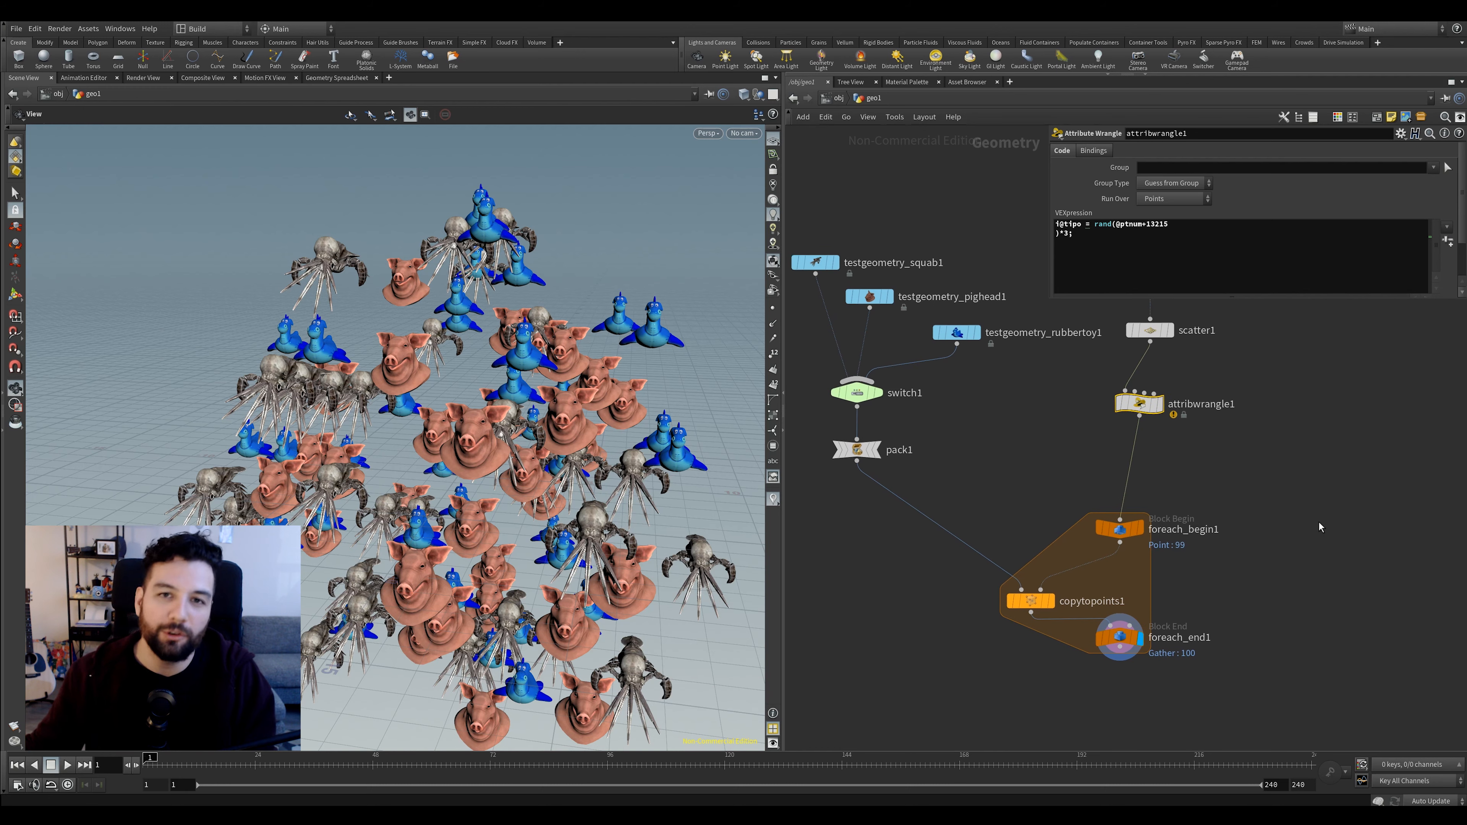
scroll(1167, 419, "down", 2)
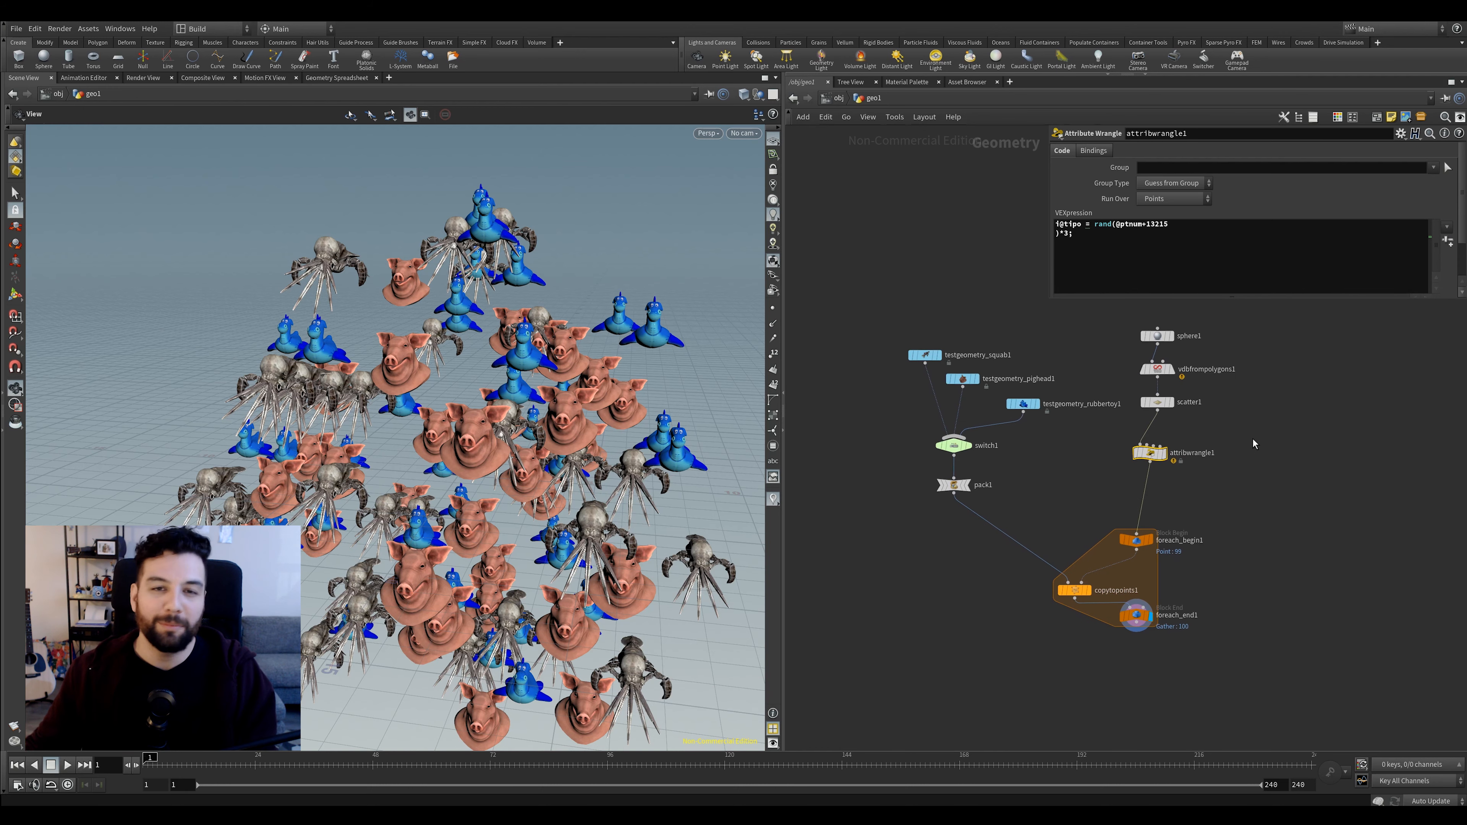
Straighten the chain from sphere1 to attribwrangle1 and align it vertically above foreach_begin1
middle_click_drag(1248, 459, 1234, 506)
left_click_drag(1245, 328, 1137, 529)
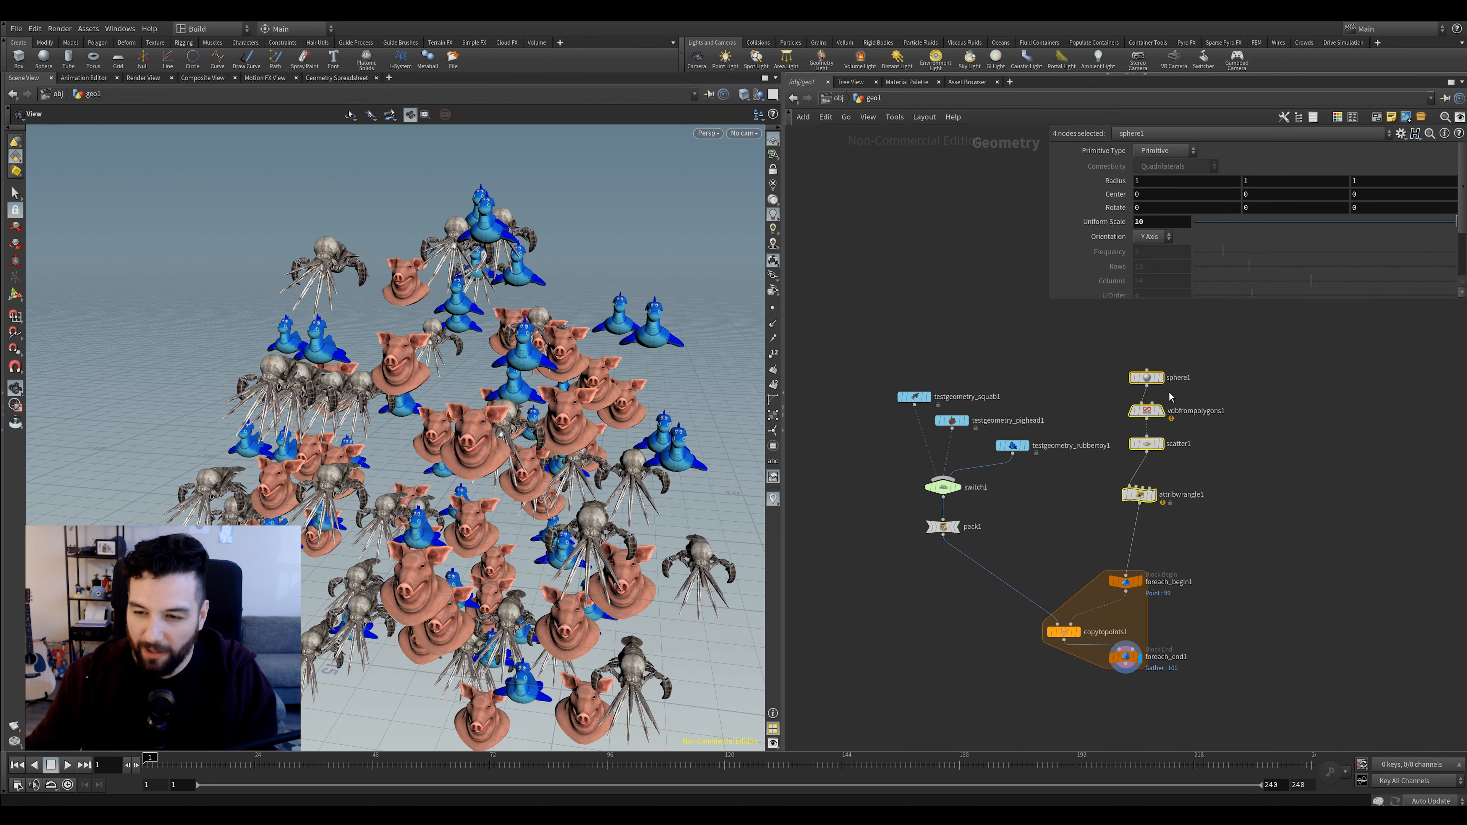
key("l")
middle_click_drag(1188, 457, 1241, 496)
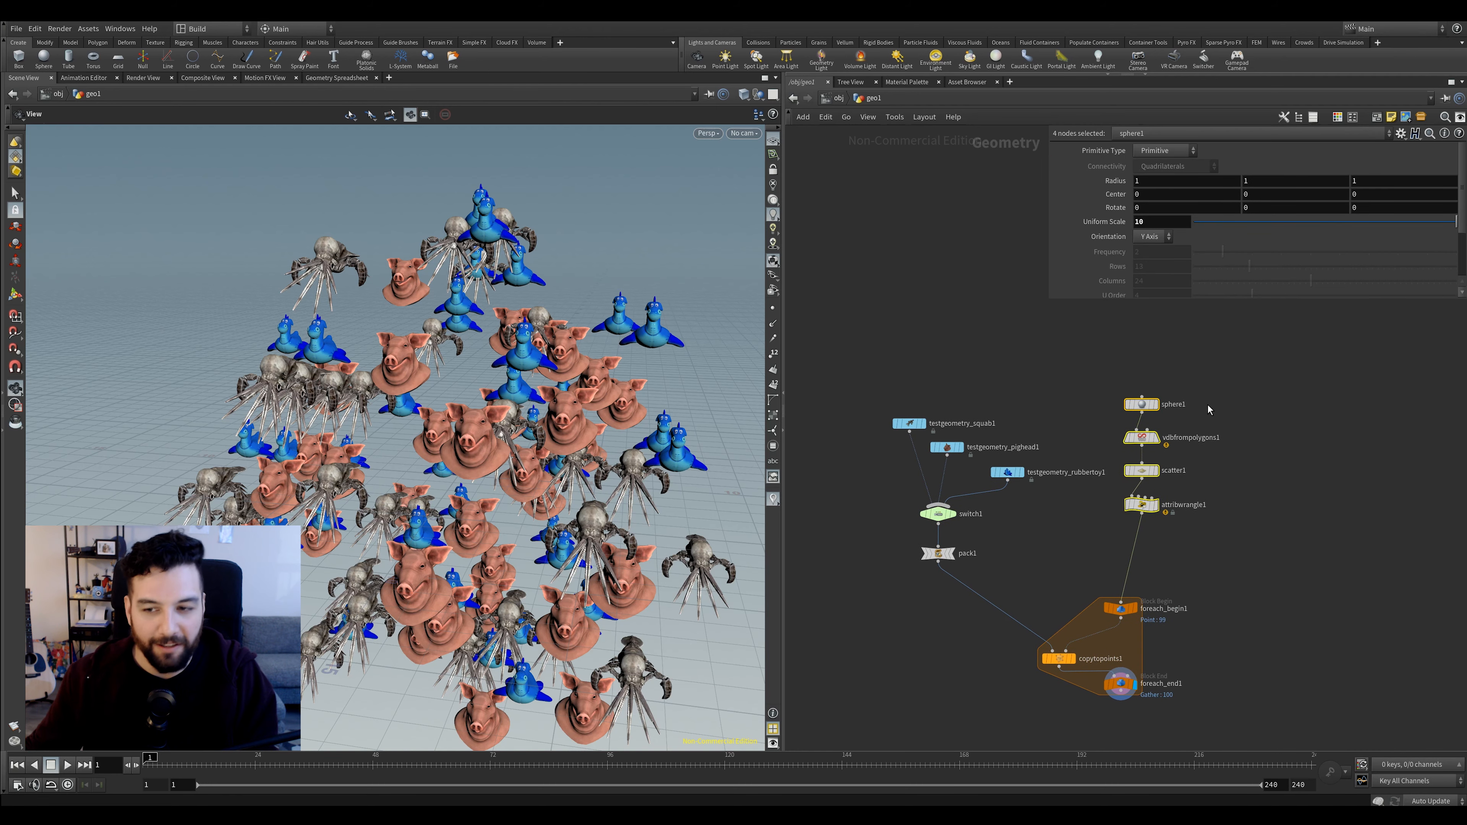
left_click_drag(1146, 509, 1125, 558)
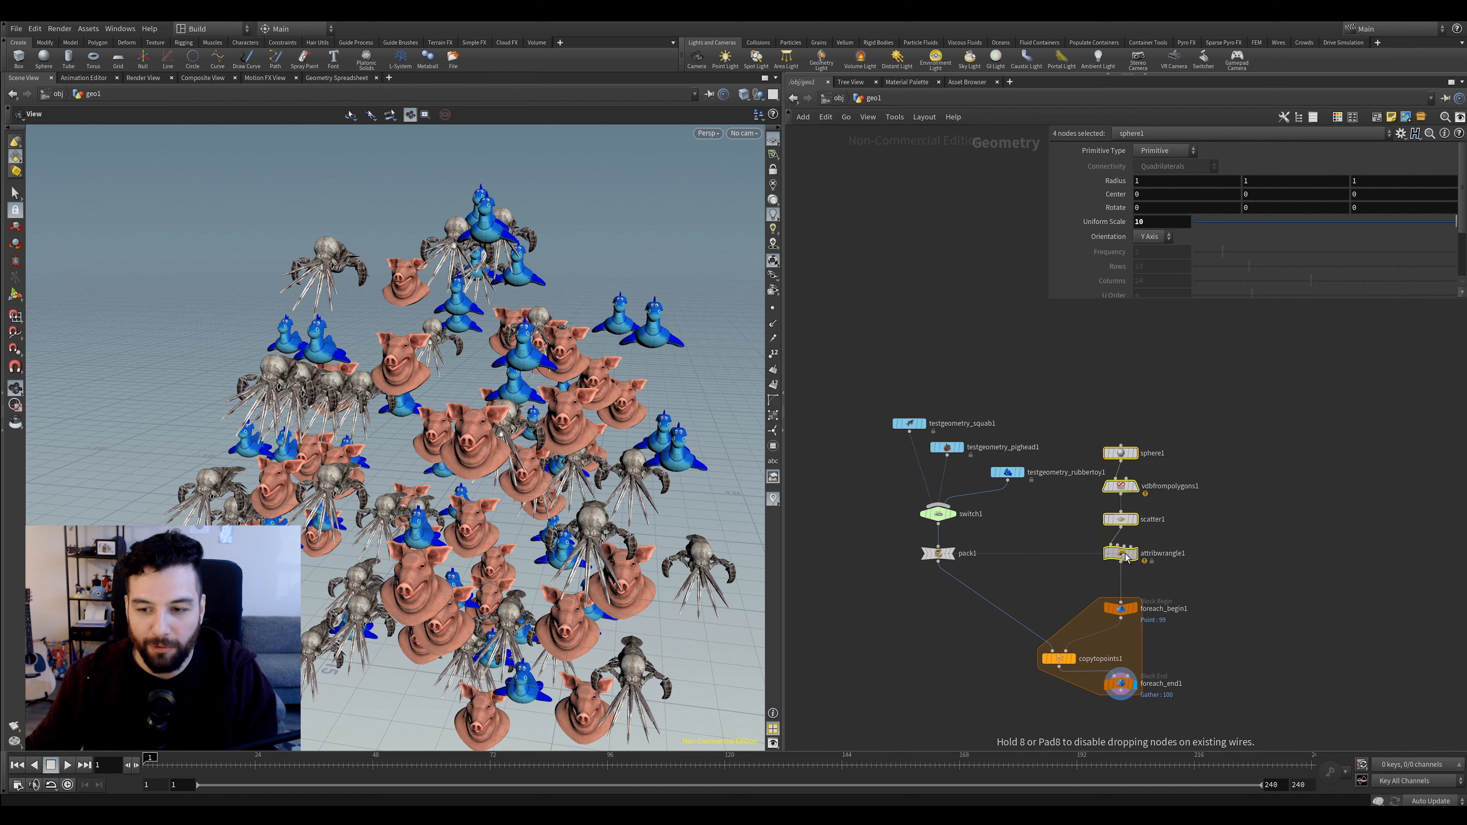
middle_click_drag(1193, 531, 1219, 461)
scroll(1219, 461, "up", 2)
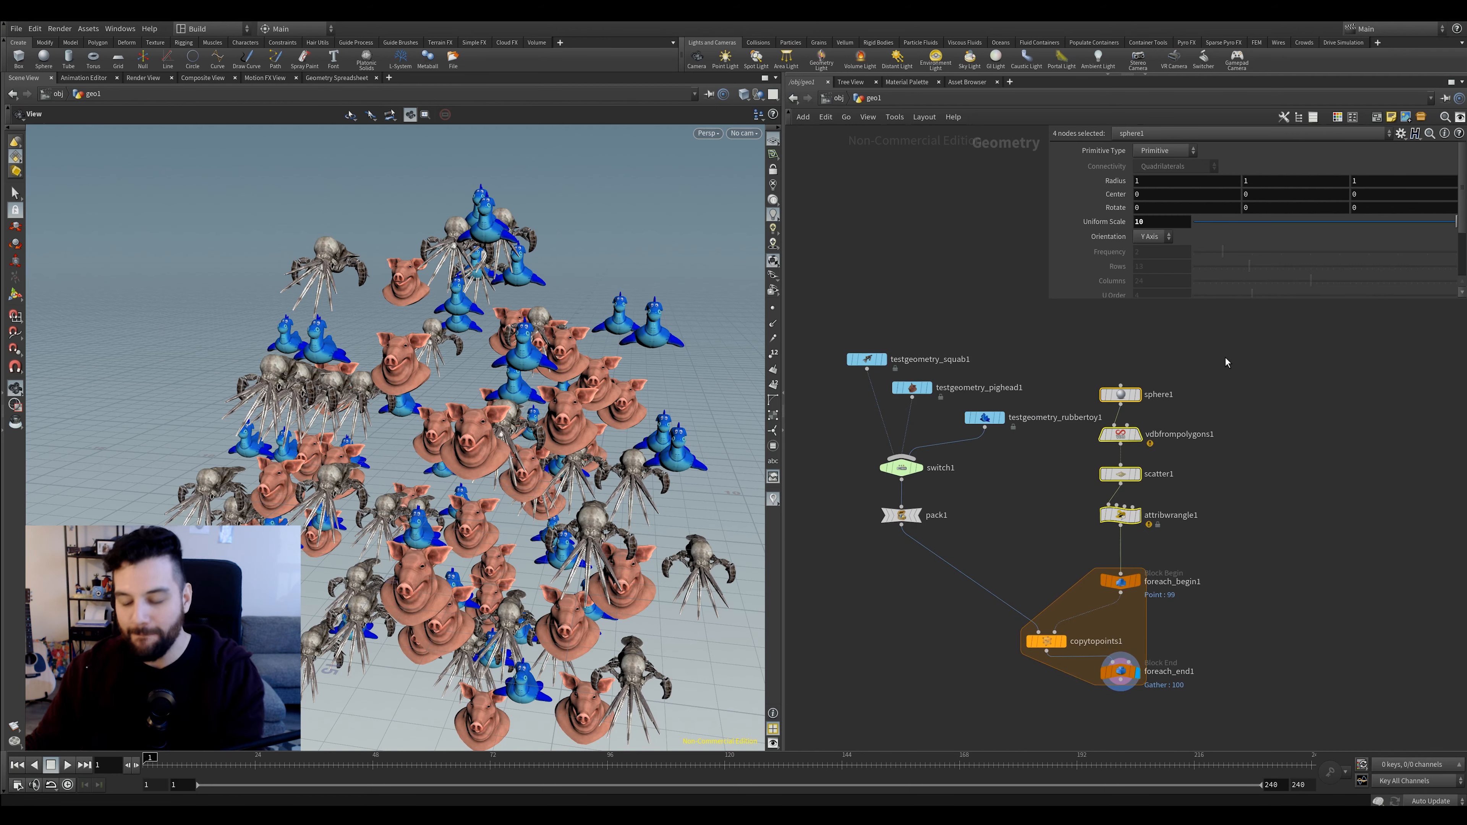
Delete the whole network, including copytopoints1 and the foreach_begin1 and foreach_end1 blocks
left_click_drag(1269, 562, 785, 341)
key("Delete")
left_click(1046, 641)
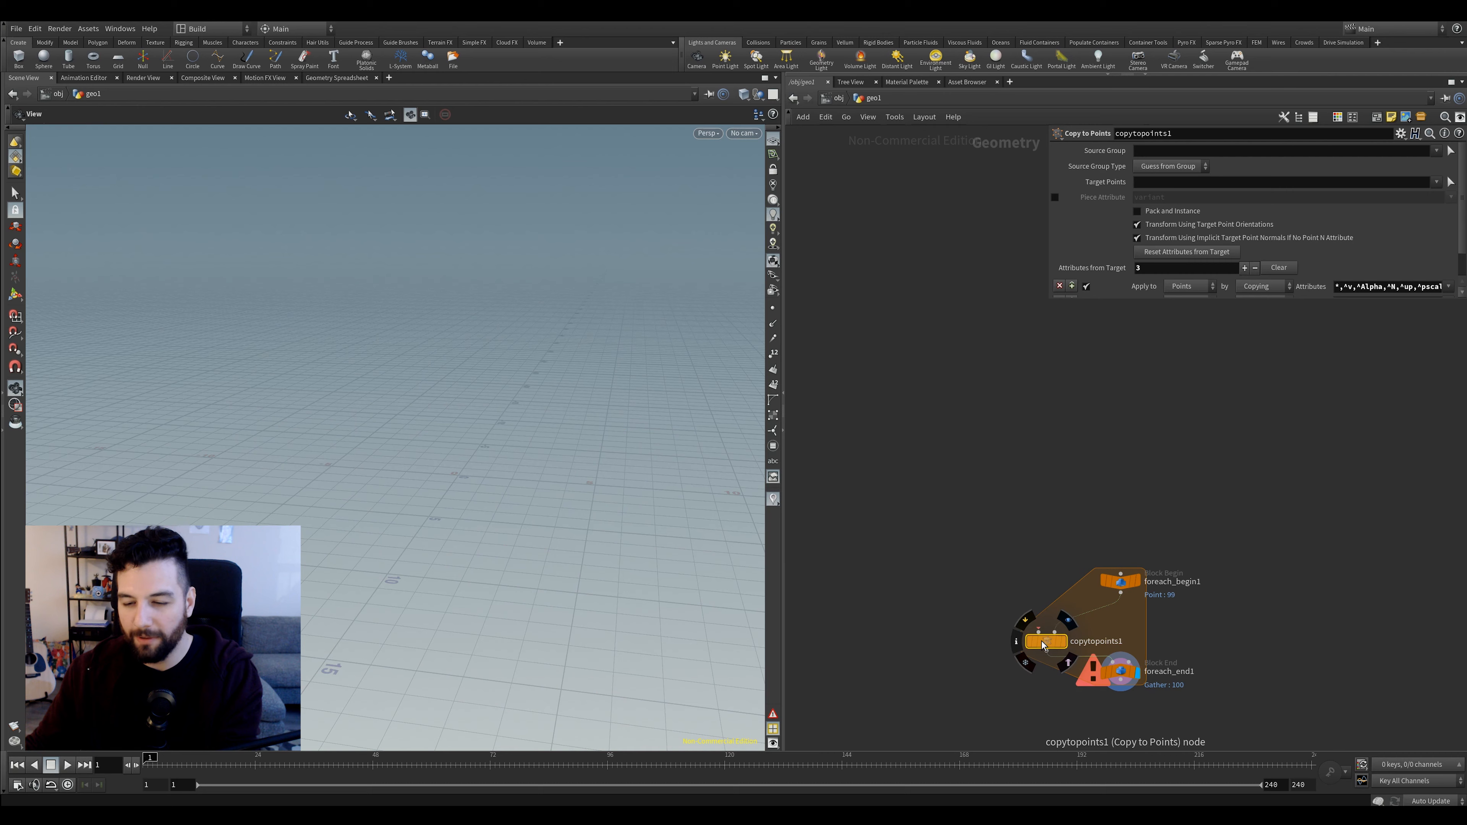
key("Delete")
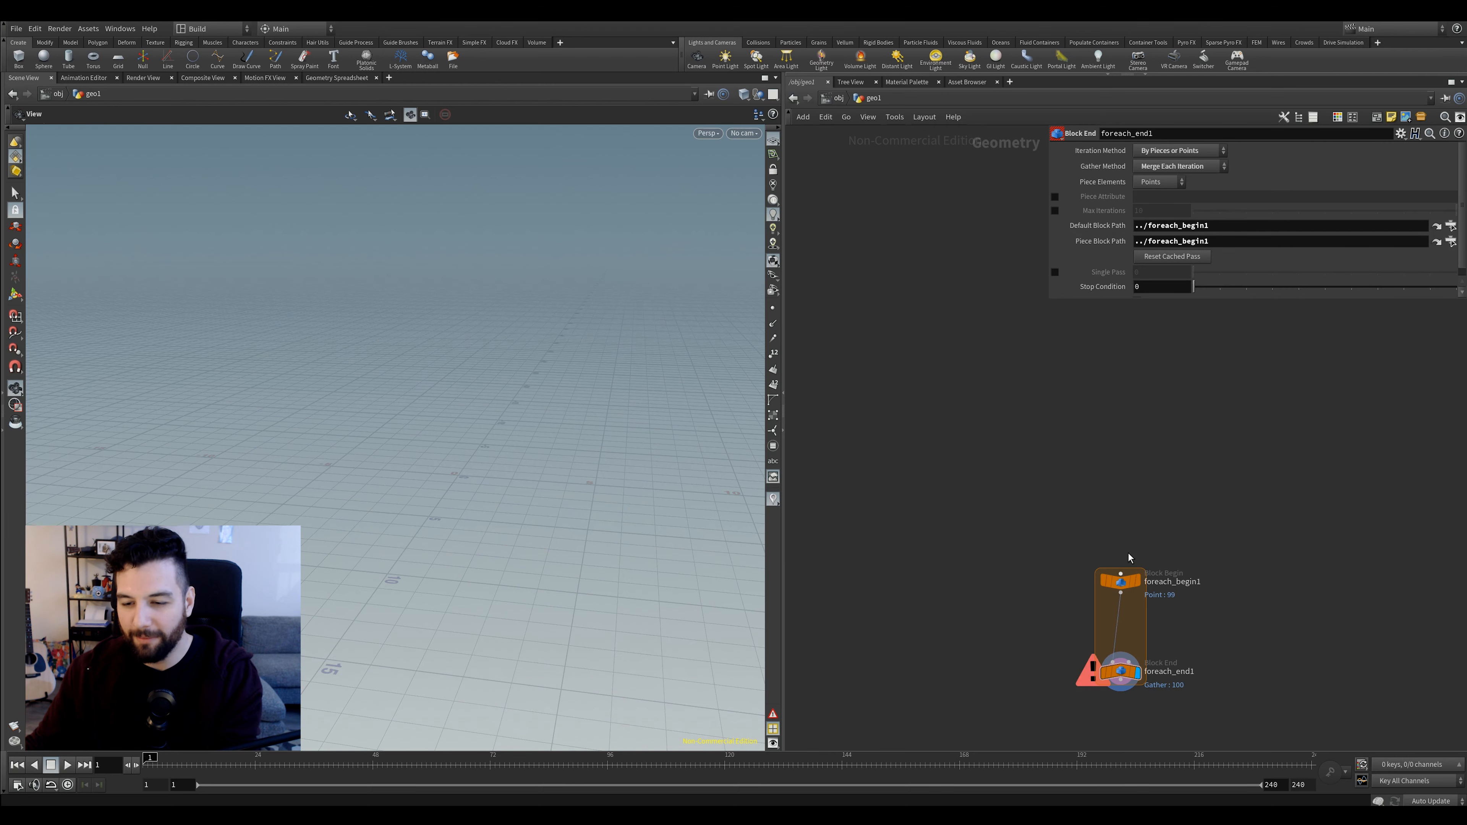
left_click_drag(1174, 526, 1080, 739)
Add a Box node to the empty network and frame it in the viewport with wire-over-shaded display
key("Tab")
type("box")
key("Return")
left_click(1100, 536)
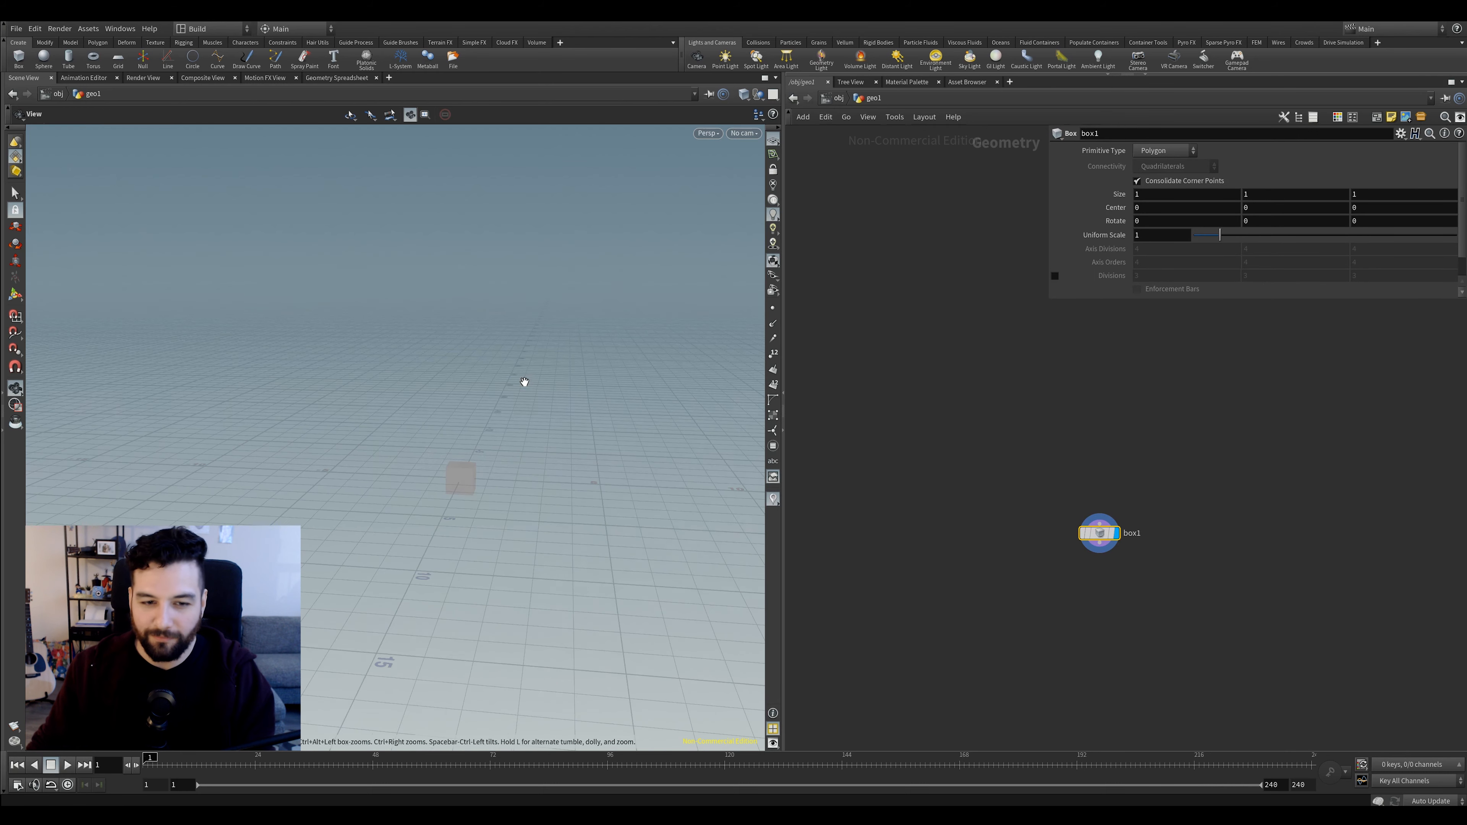
key("space+g")
key("shift+w")
left_click_drag(569, 349, 528, 353)
scroll(529, 354, "up", 1)
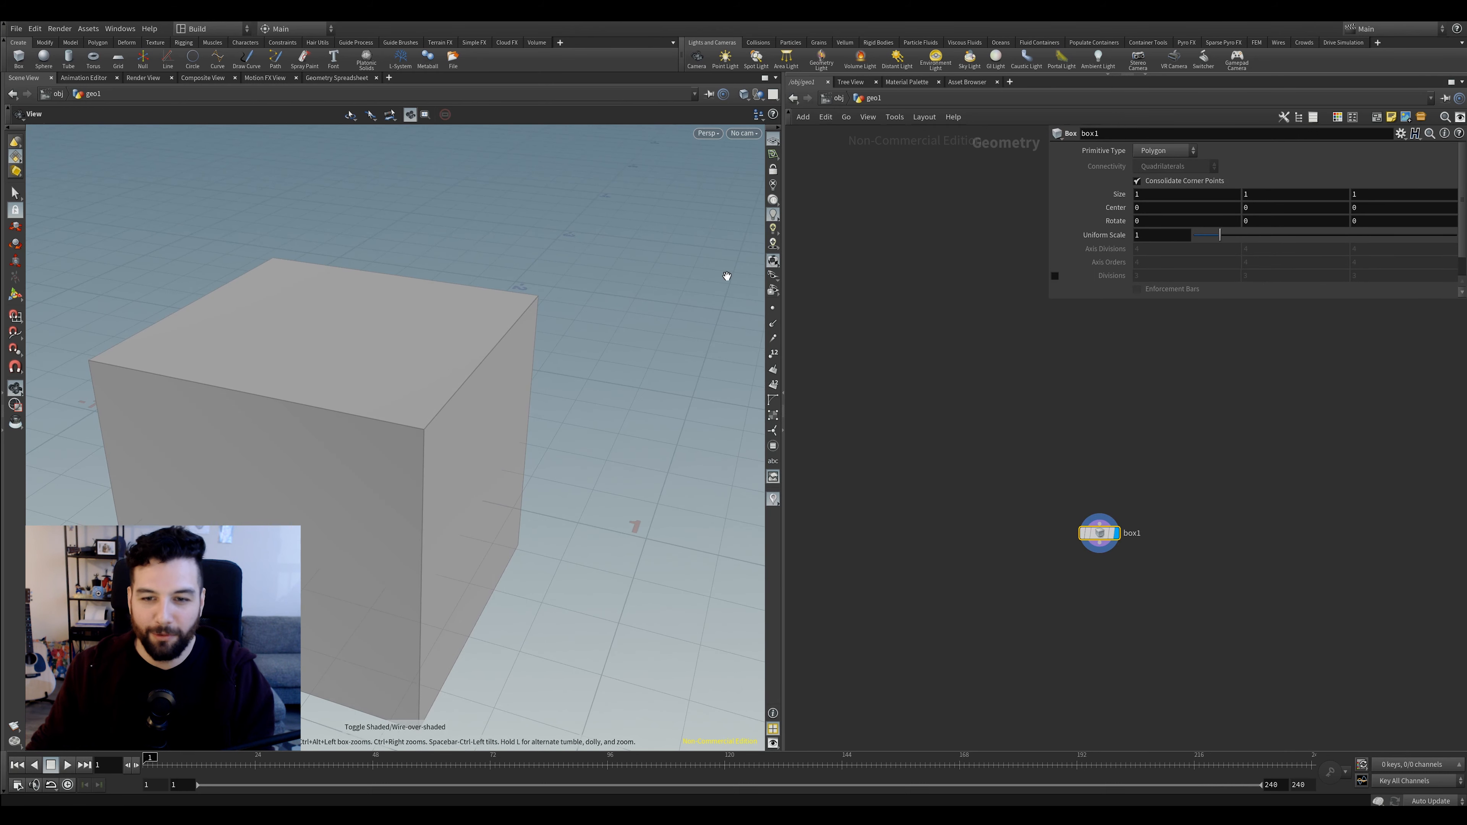
left_click(773, 309)
left_click_drag(557, 353, 442, 347)
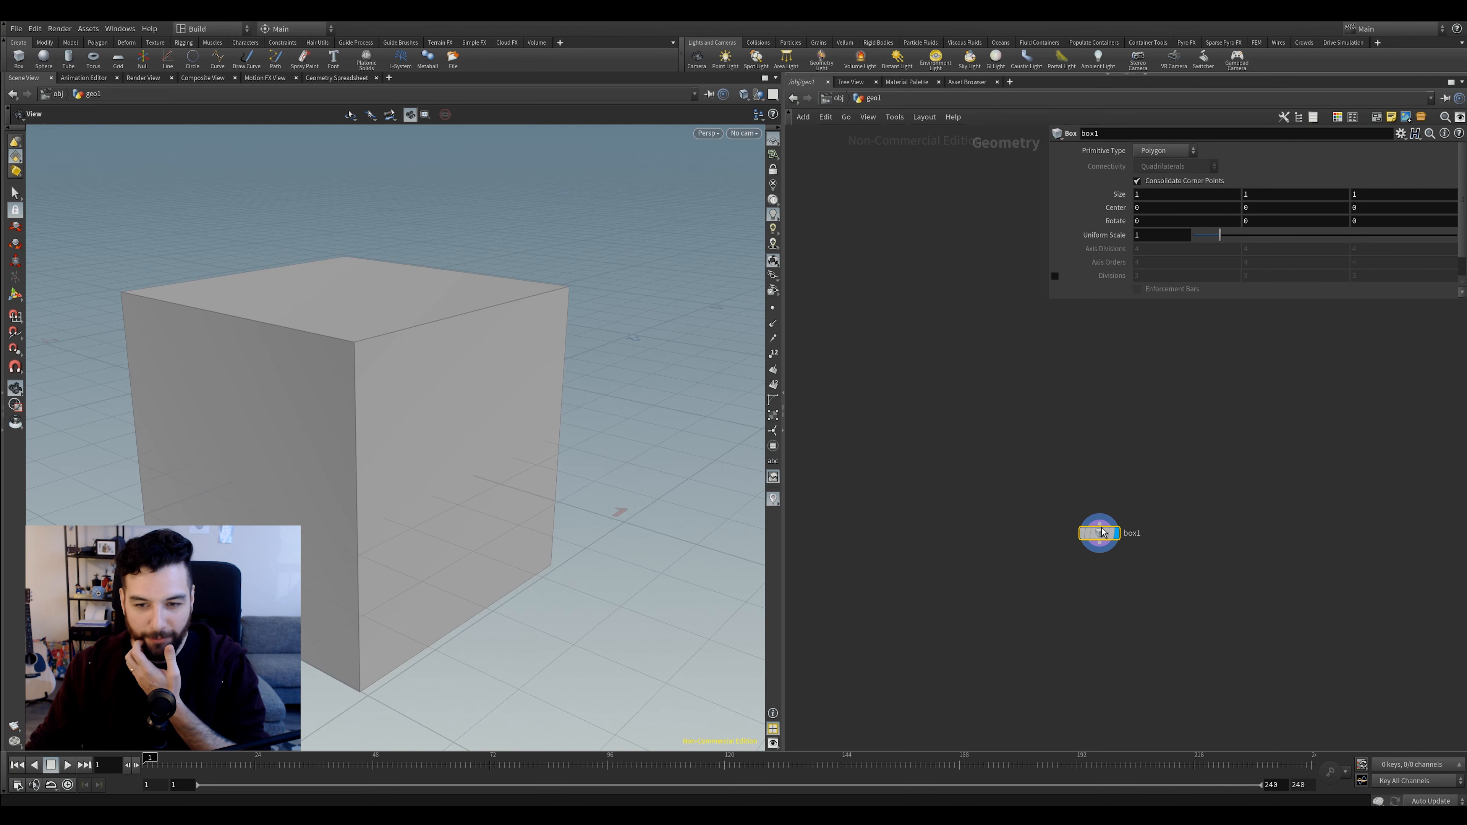
Add a For-Loop with Feedback below box1, with box1 wired into its begin block
left_click_drag(1097, 534, 1042, 462)
key("Tab")
type("for")
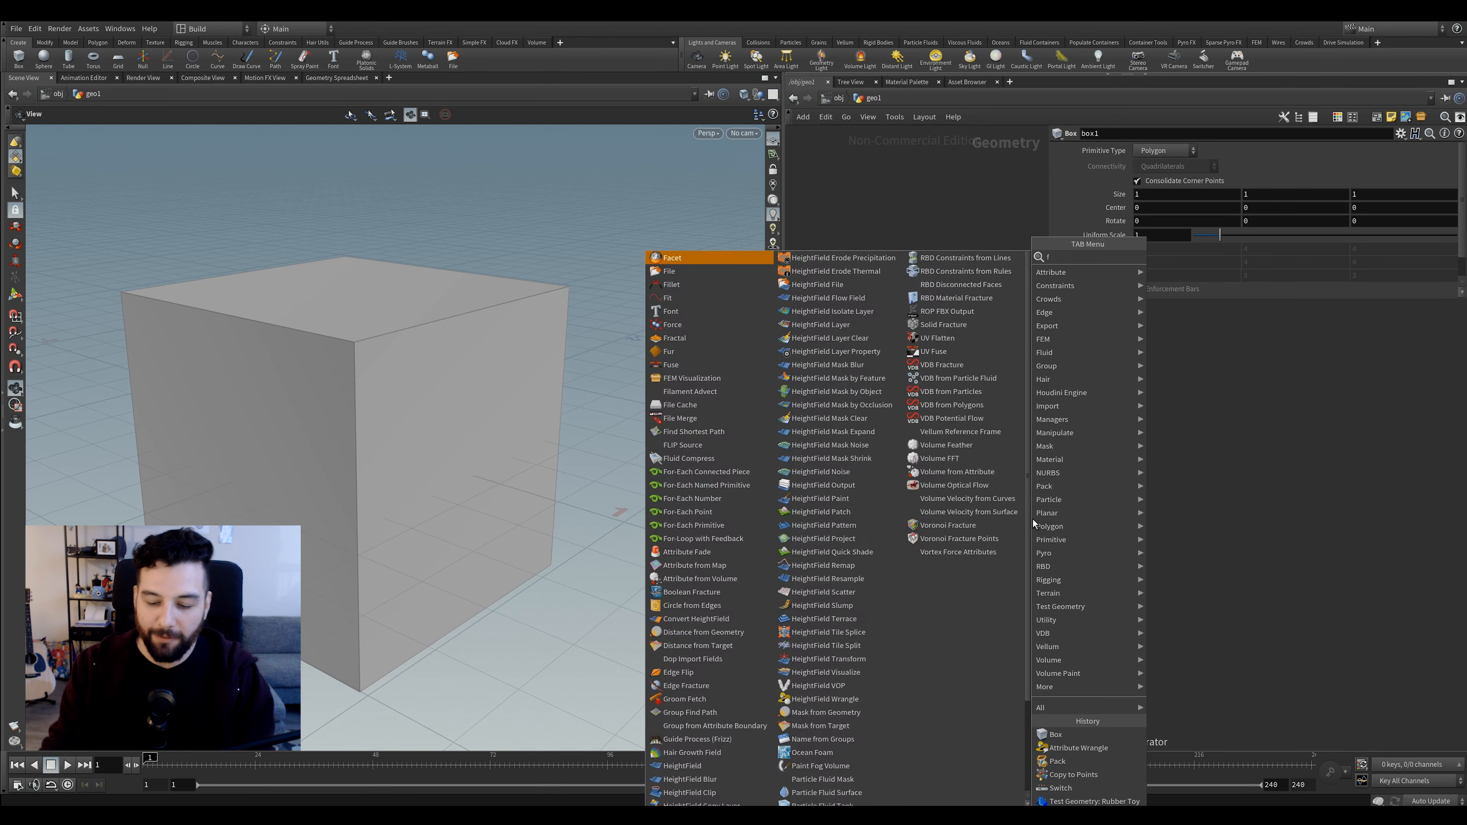
key("Down")
key("Down")
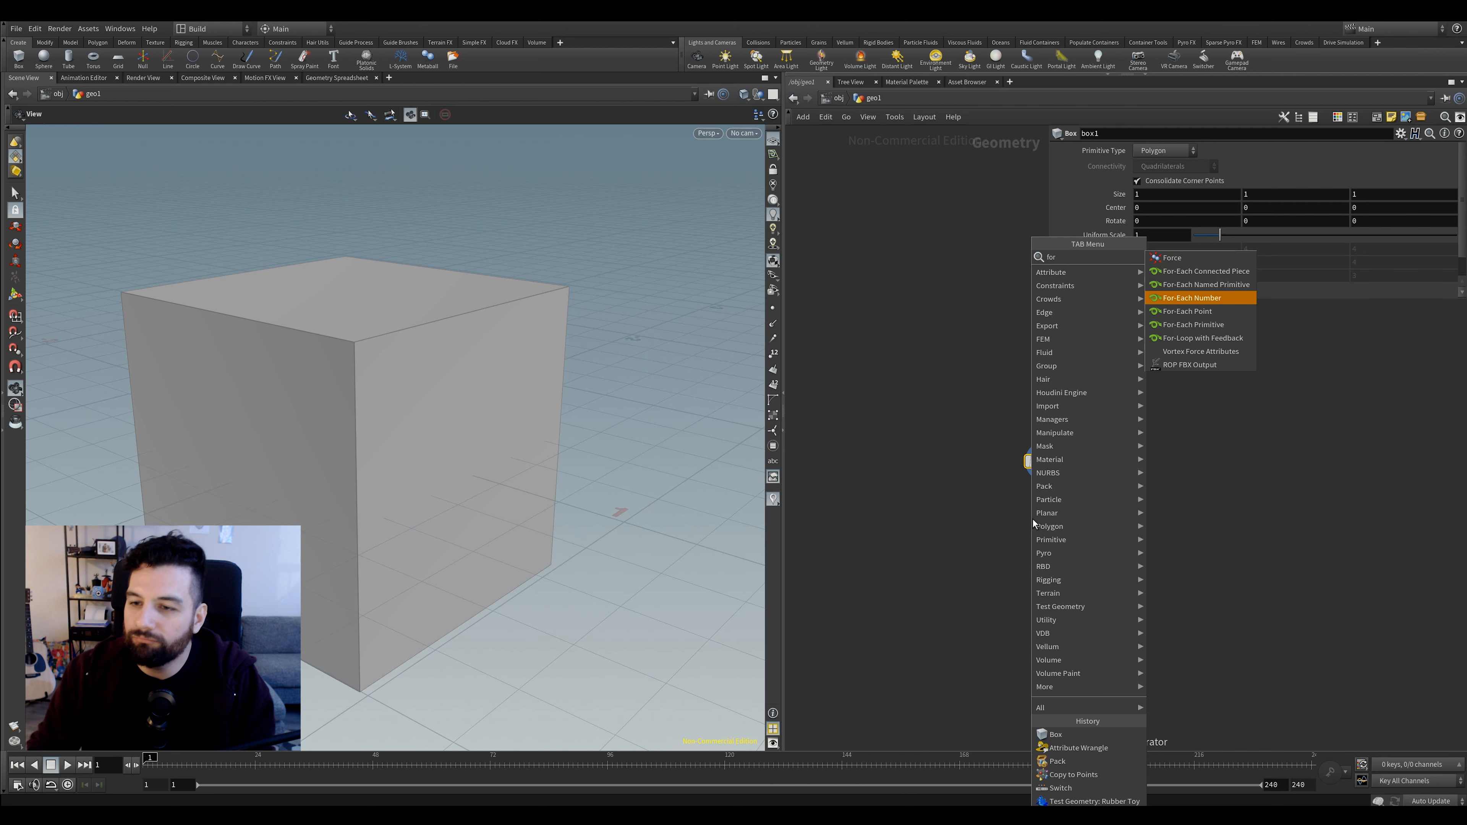
left_click(1217, 341)
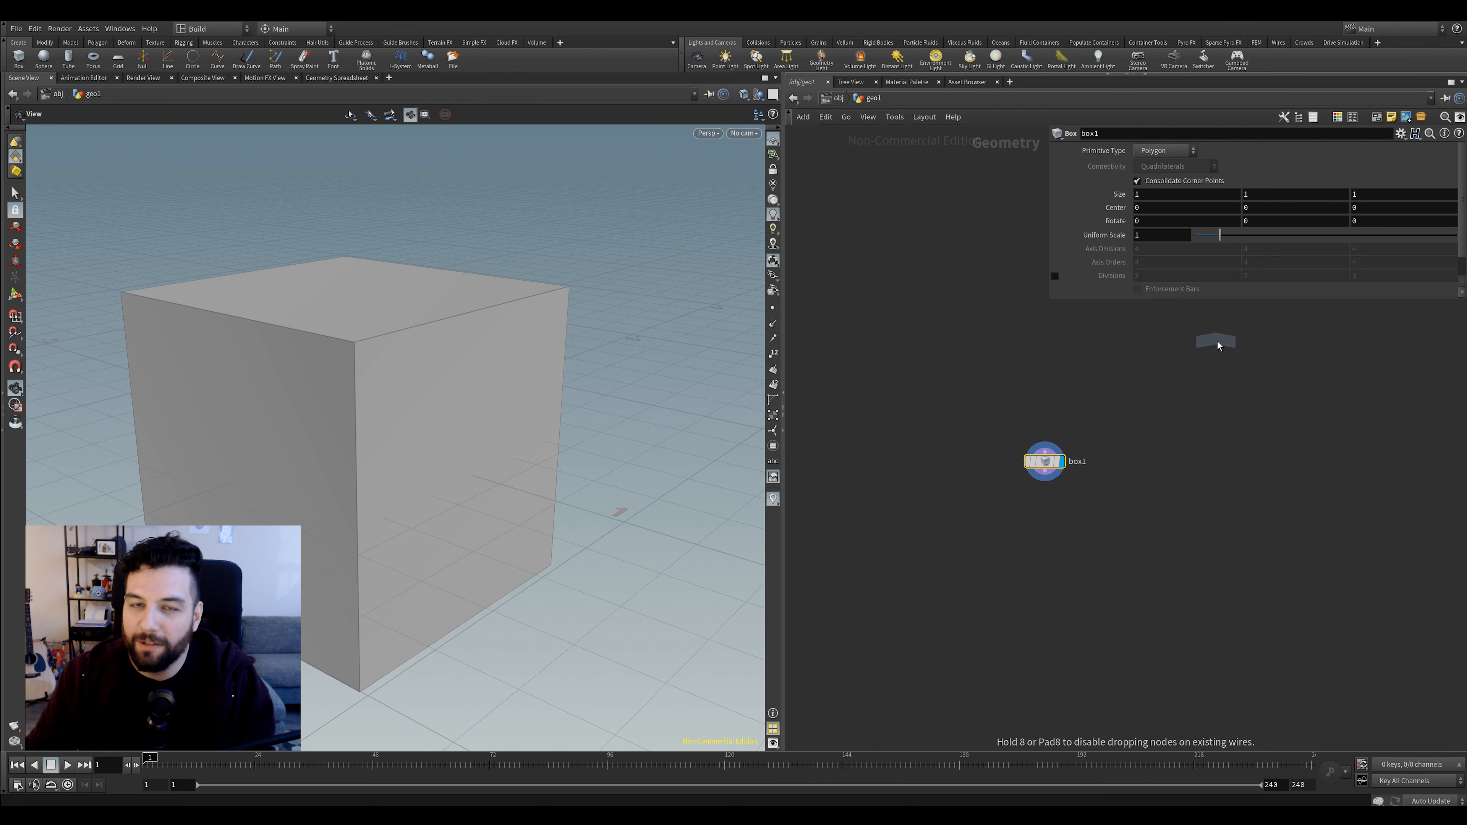
left_click(1046, 497)
left_click_drag(1044, 502, 1044, 536)
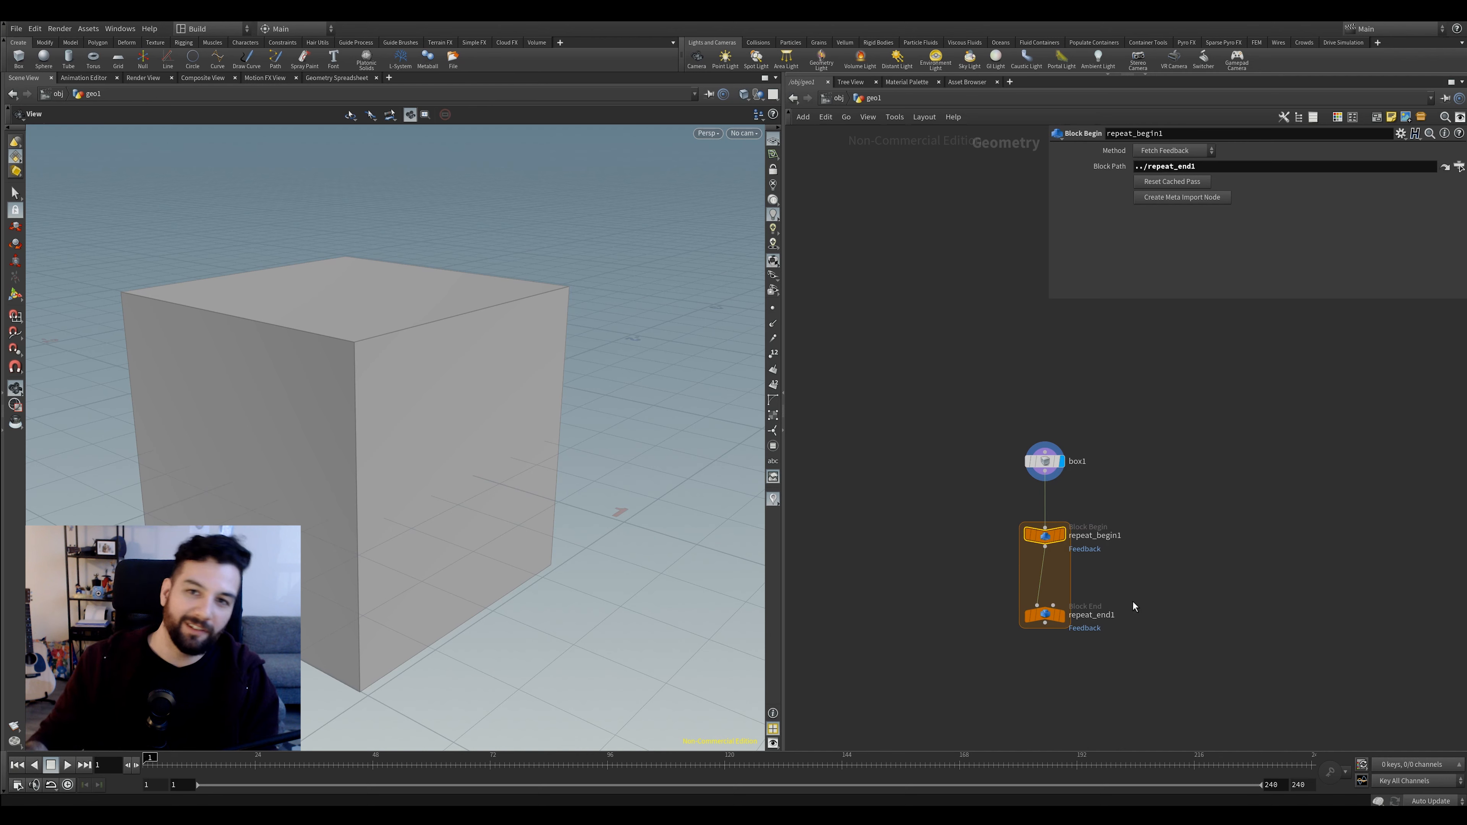
Examine the Iteration Method and the Gather Method options of repeat_end1, leaving Feedback Each Iteration selected
left_click(1052, 613)
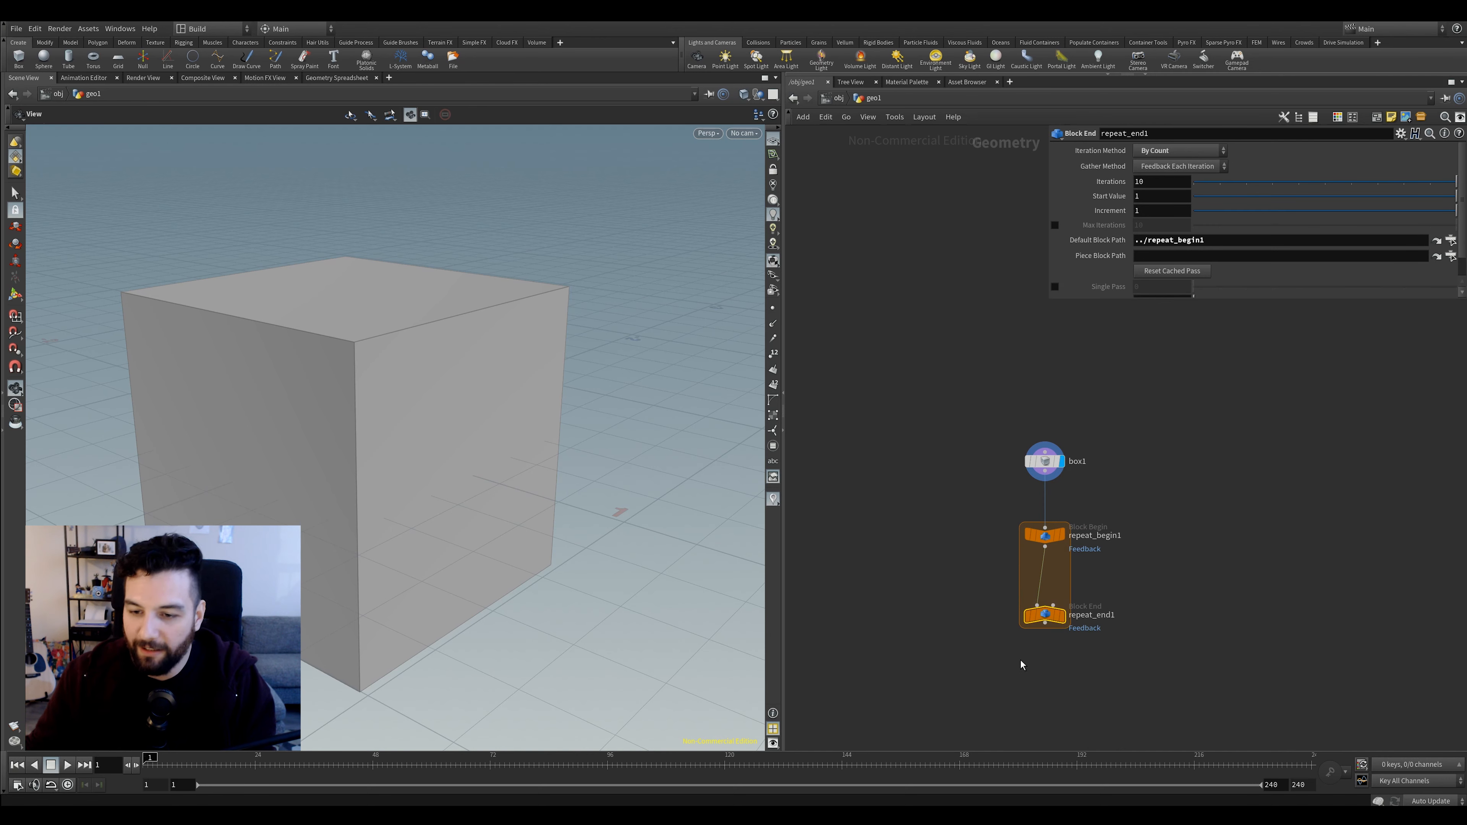
left_click(1180, 153)
left_click(1185, 155)
left_click(1201, 169)
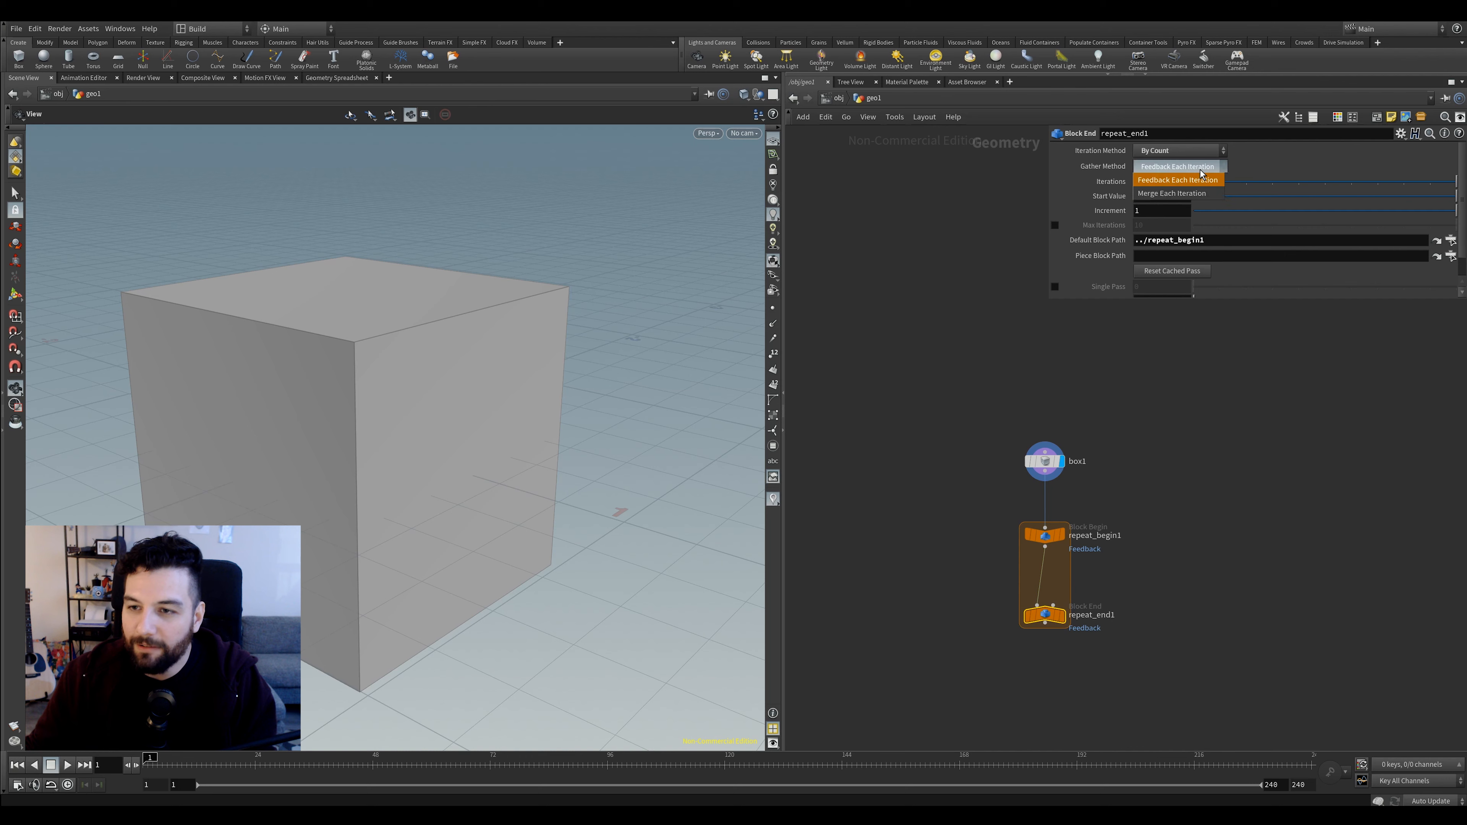
left_click(1139, 168)
left_click(1179, 167)
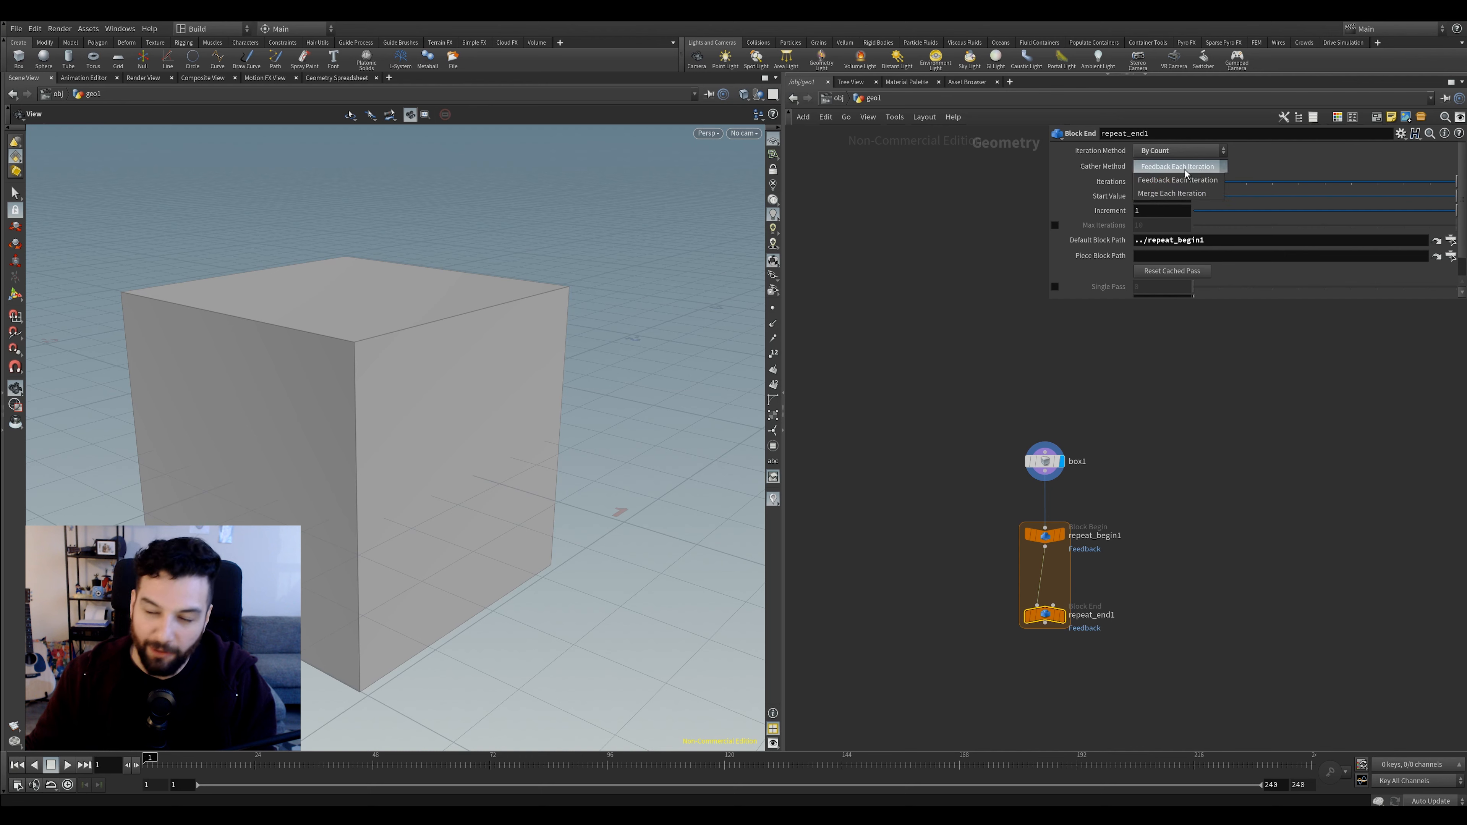
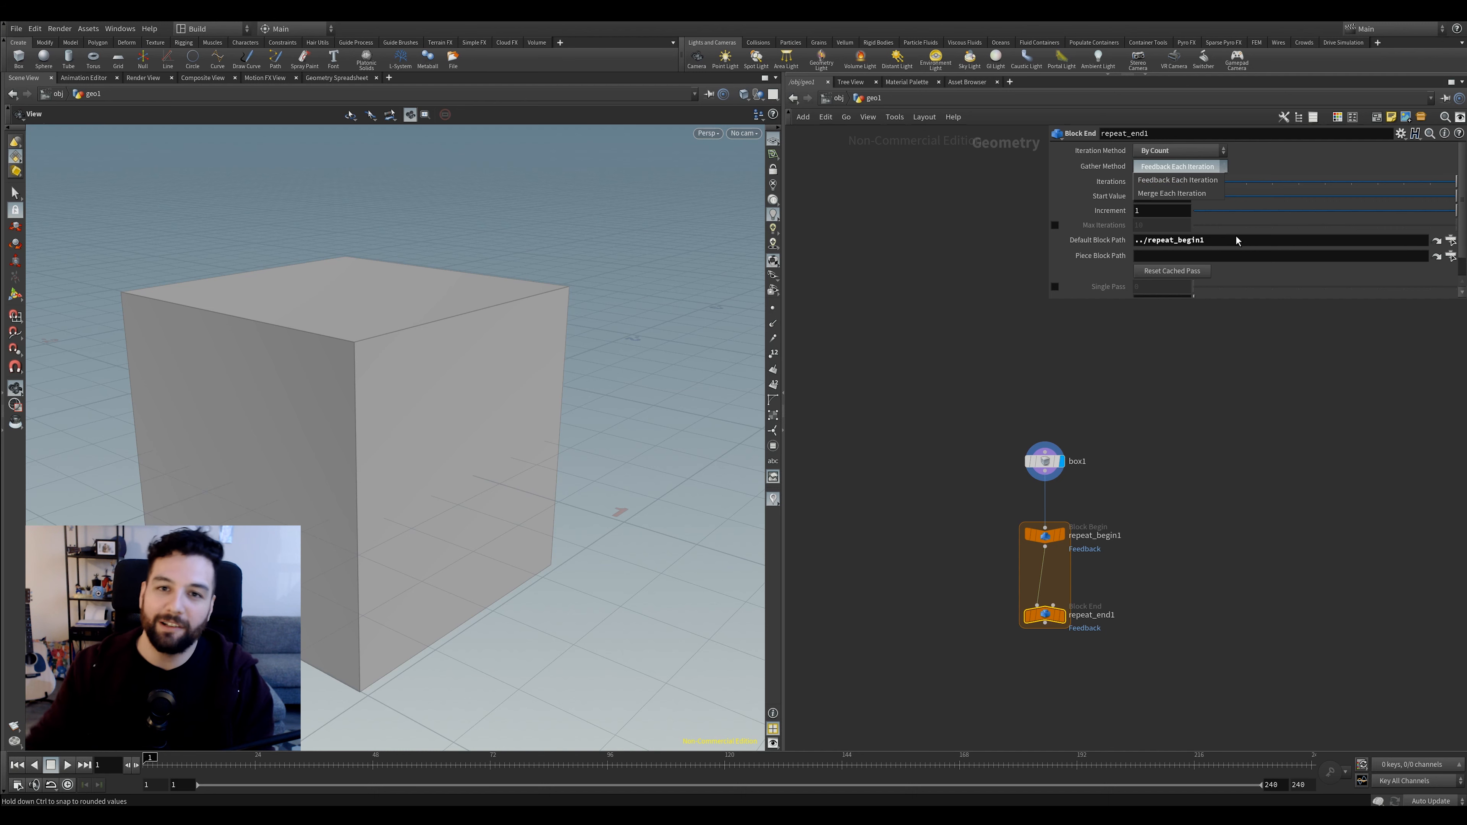
left_click(1227, 361)
Insert a Copy to Points node inside the loop between repeat_begin1 and repeat_end1
middle_click_drag(1084, 462, 1081, 426)
scroll(1079, 426, "up", 1)
left_click(1034, 515)
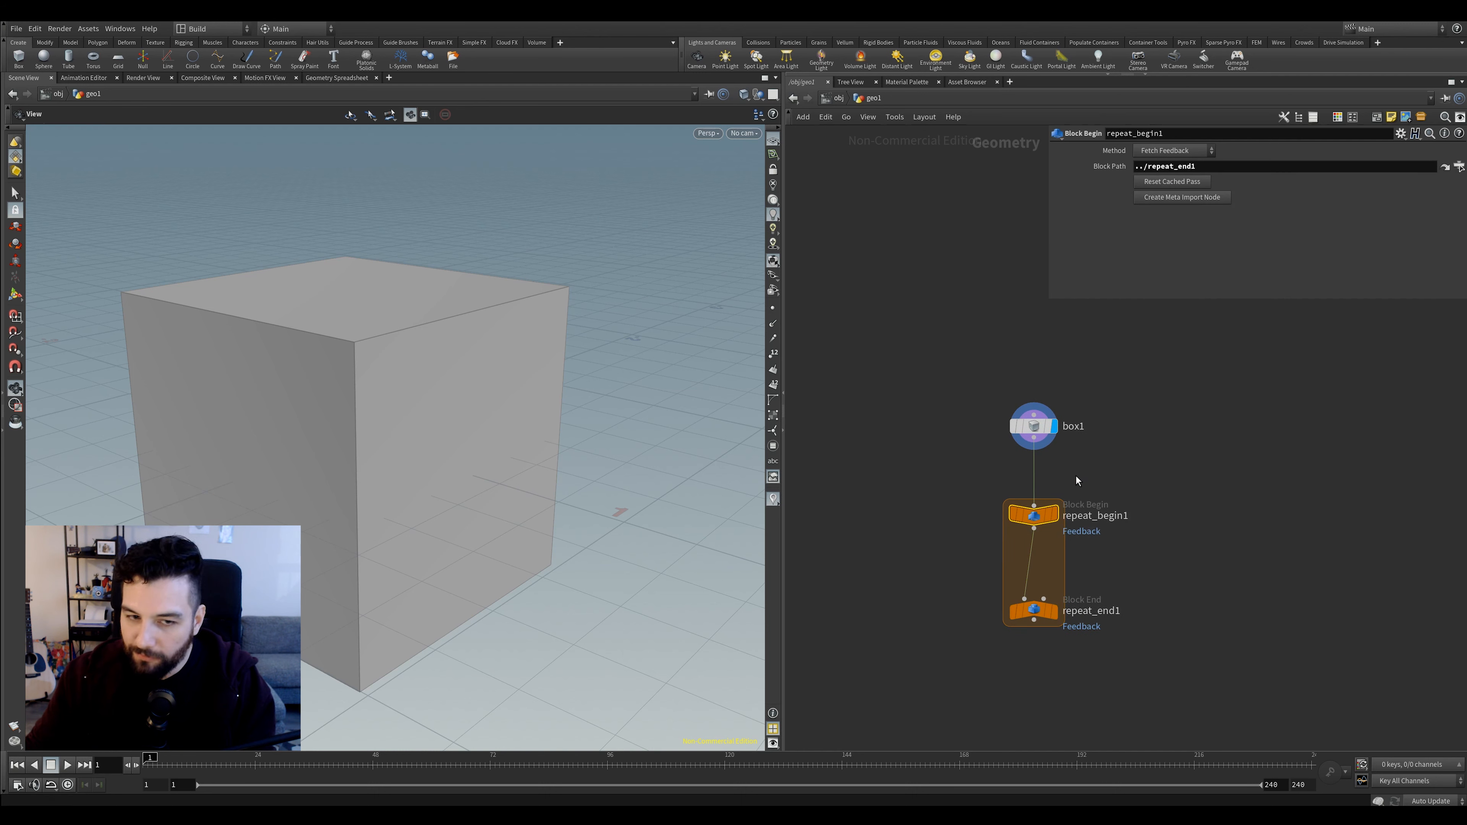
key("Tab")
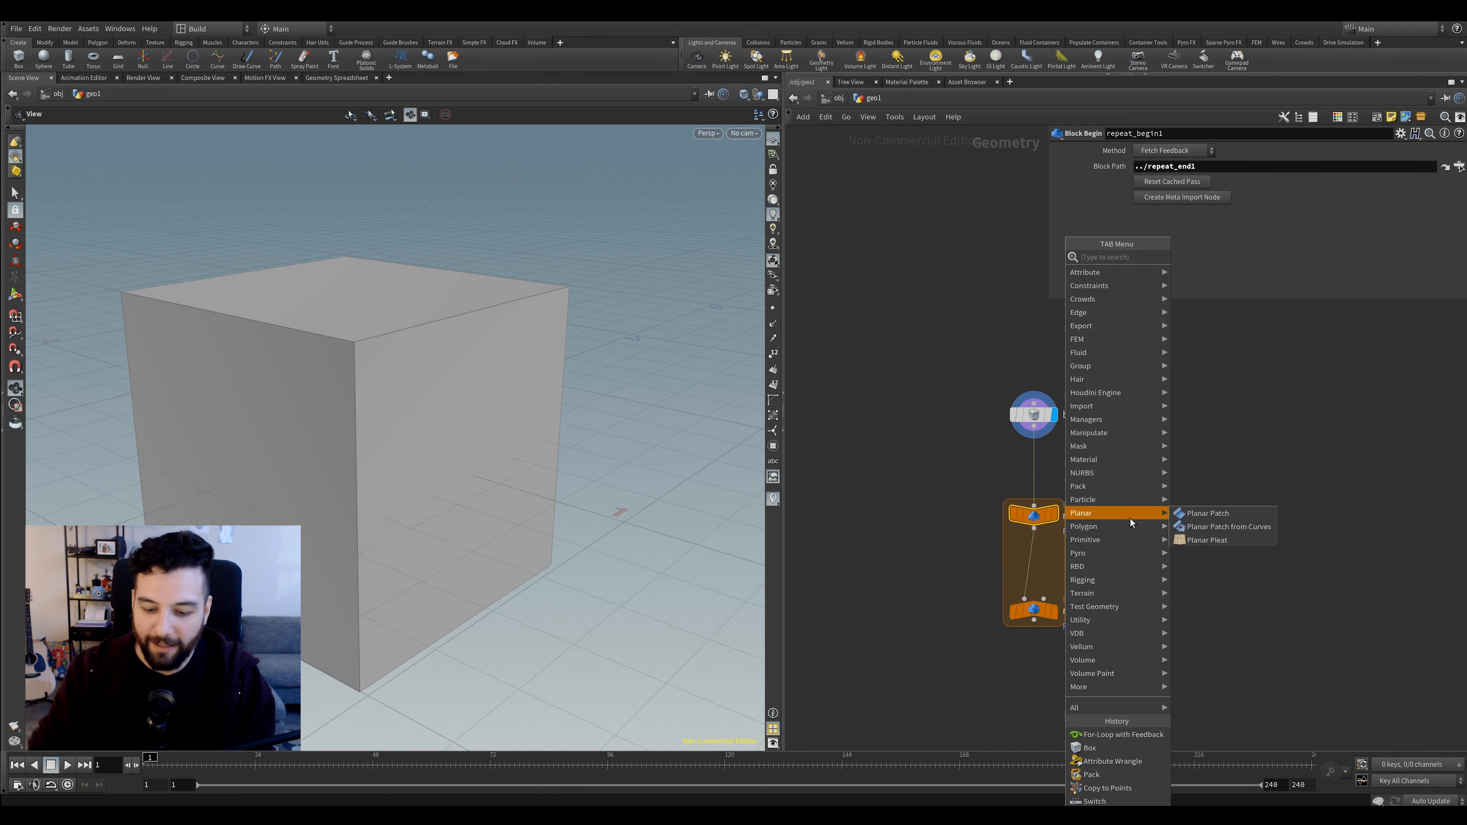
type("copy")
key("Down")
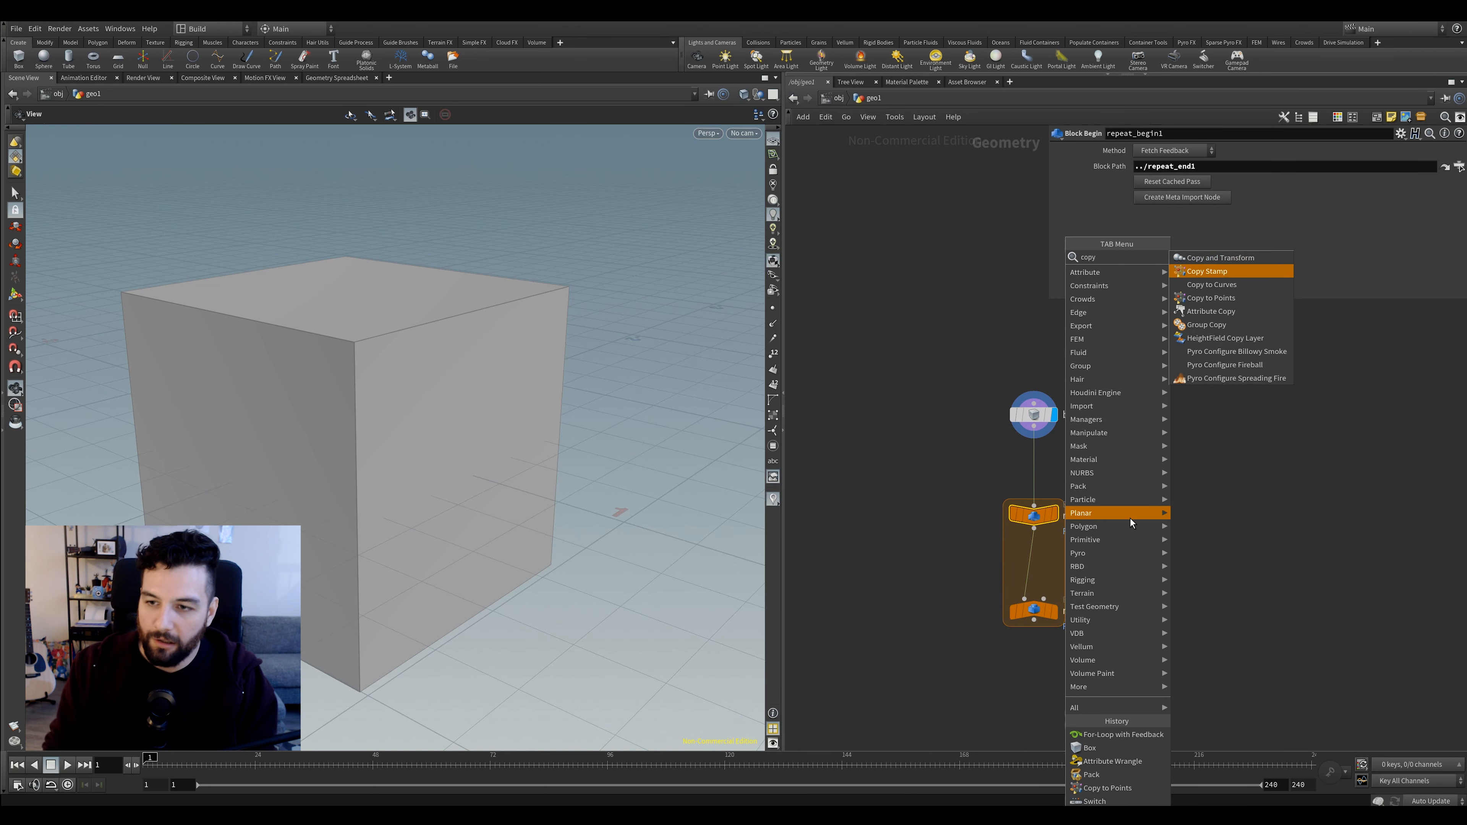
key("Down")
key("Return")
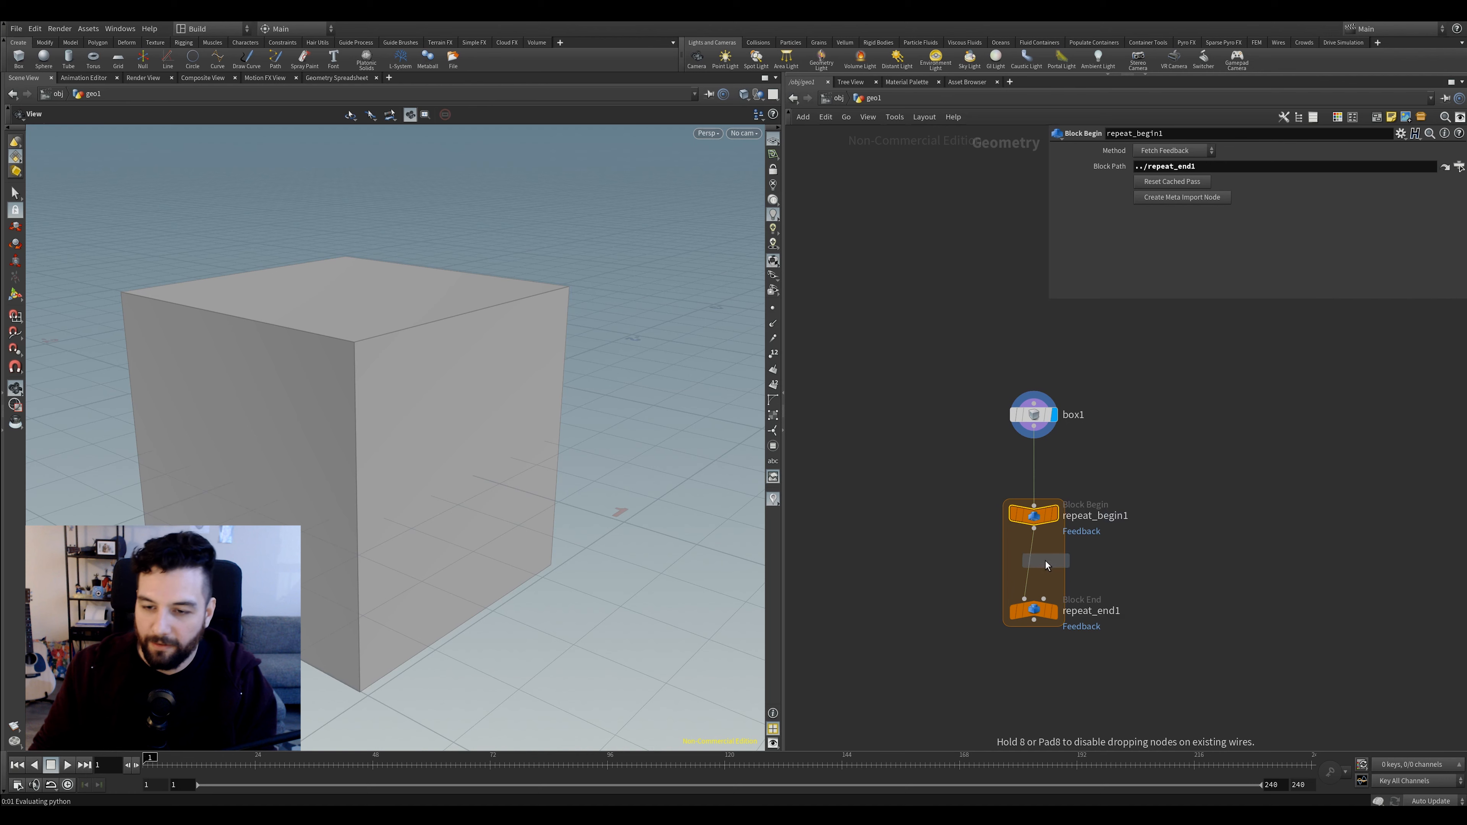
left_click(1035, 559)
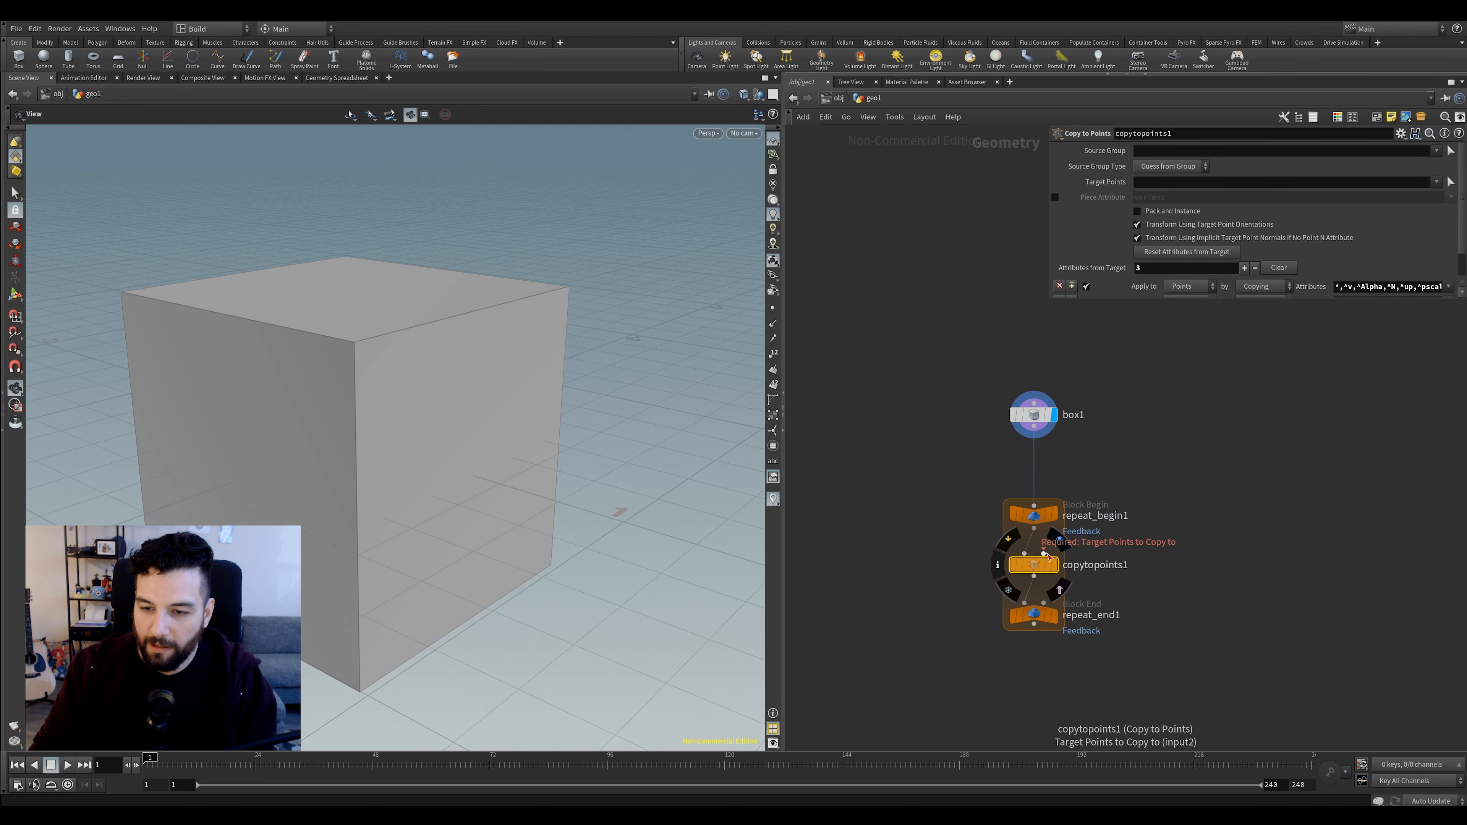
Wire box1 into copytopoints1's first input through a dot, and connect repeat_begin1 to its target points input
left_click_drag(1025, 553, 998, 400)
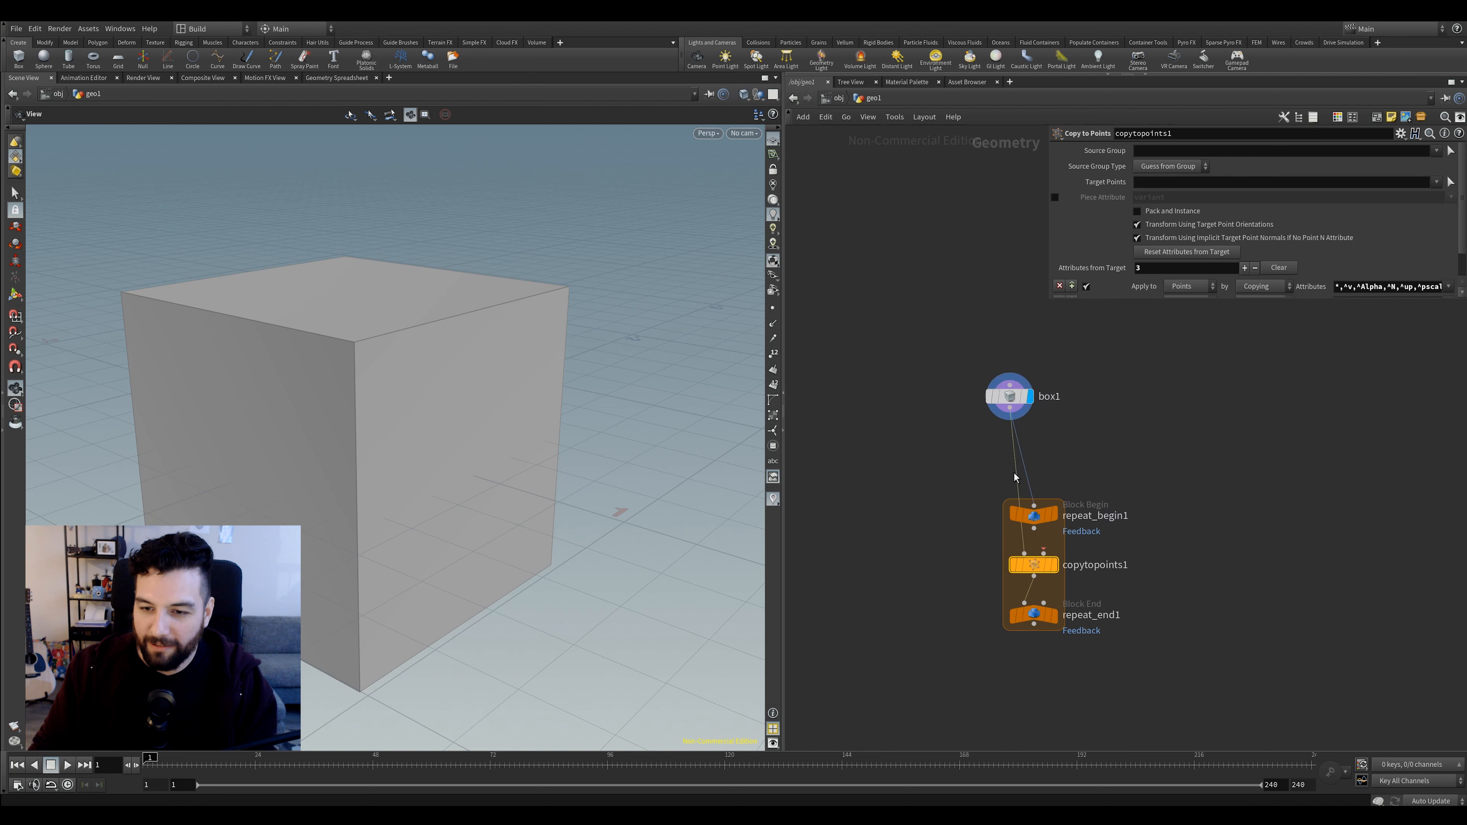
left_click_drag(1016, 478, 912, 462)
left_click(914, 462)
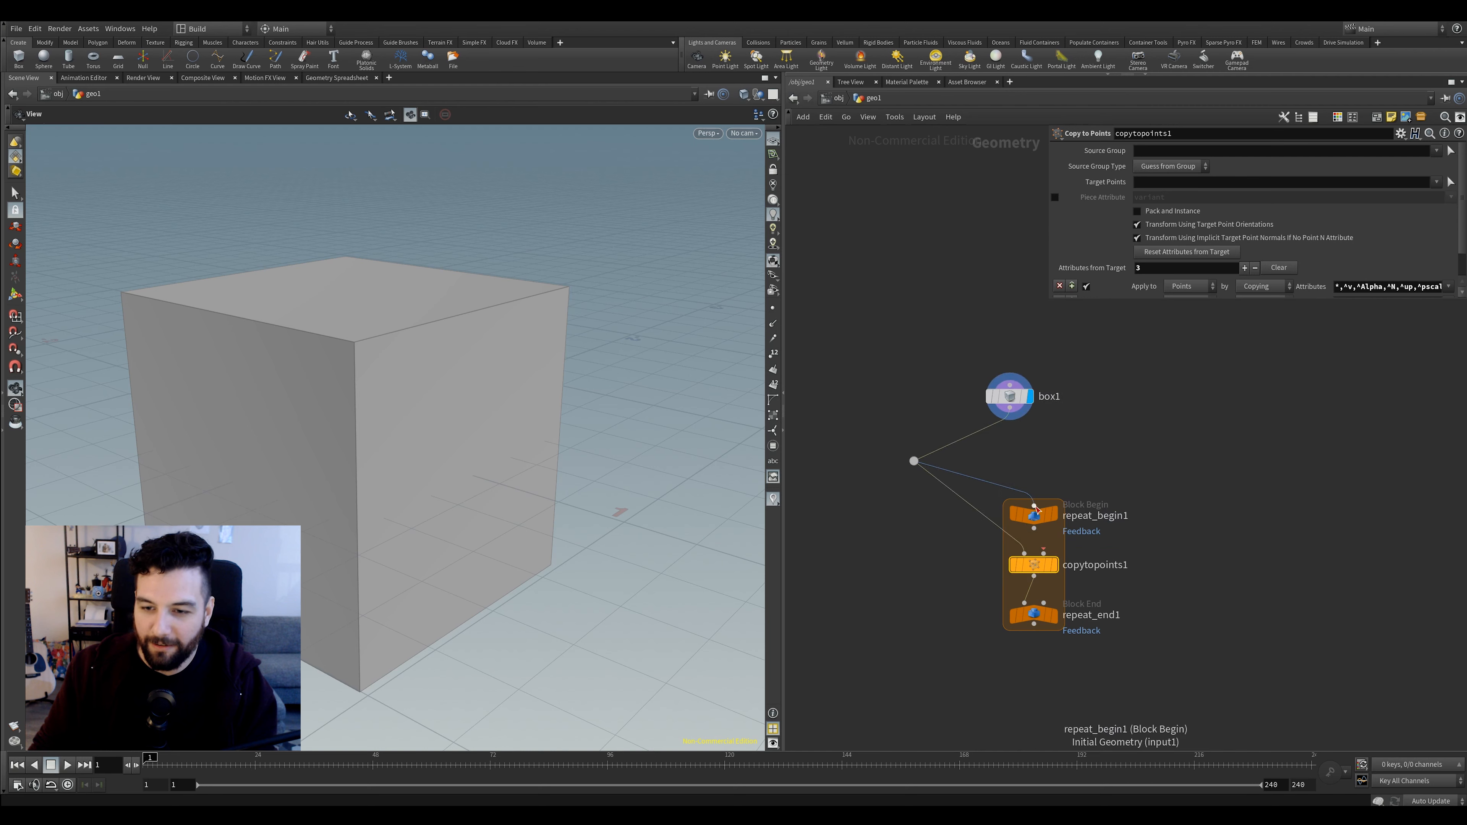
left_click_drag(1010, 425, 1010, 425)
left_click_drag(1043, 553, 1033, 528)
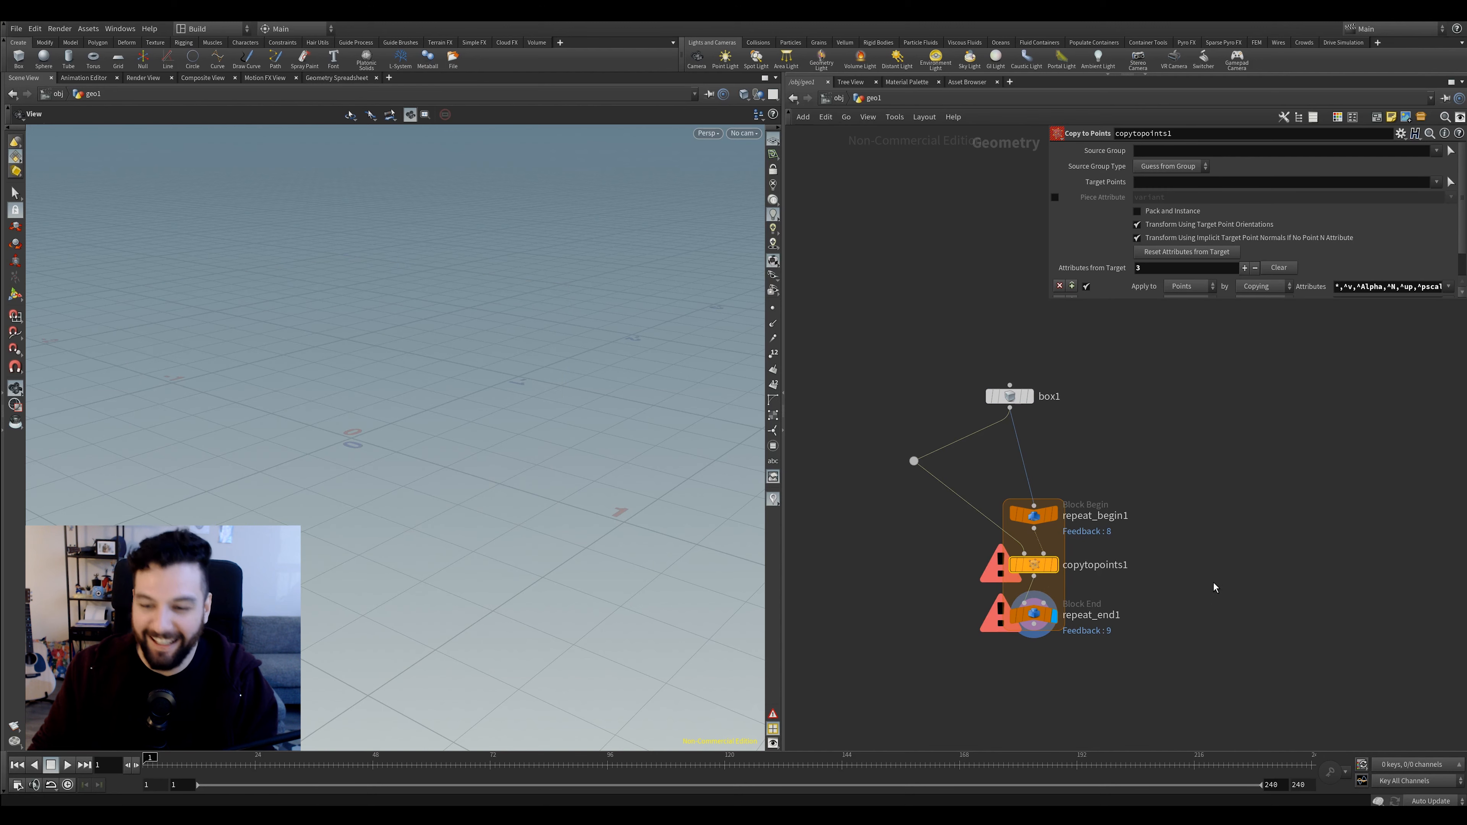
Set the iterations of the repeat_end1 block to 1 and check the copied boxes in wireframe
middle_click_drag(1200, 603, 1189, 522)
scroll(1188, 544, "down", 1)
scroll(1145, 570, "up", 2)
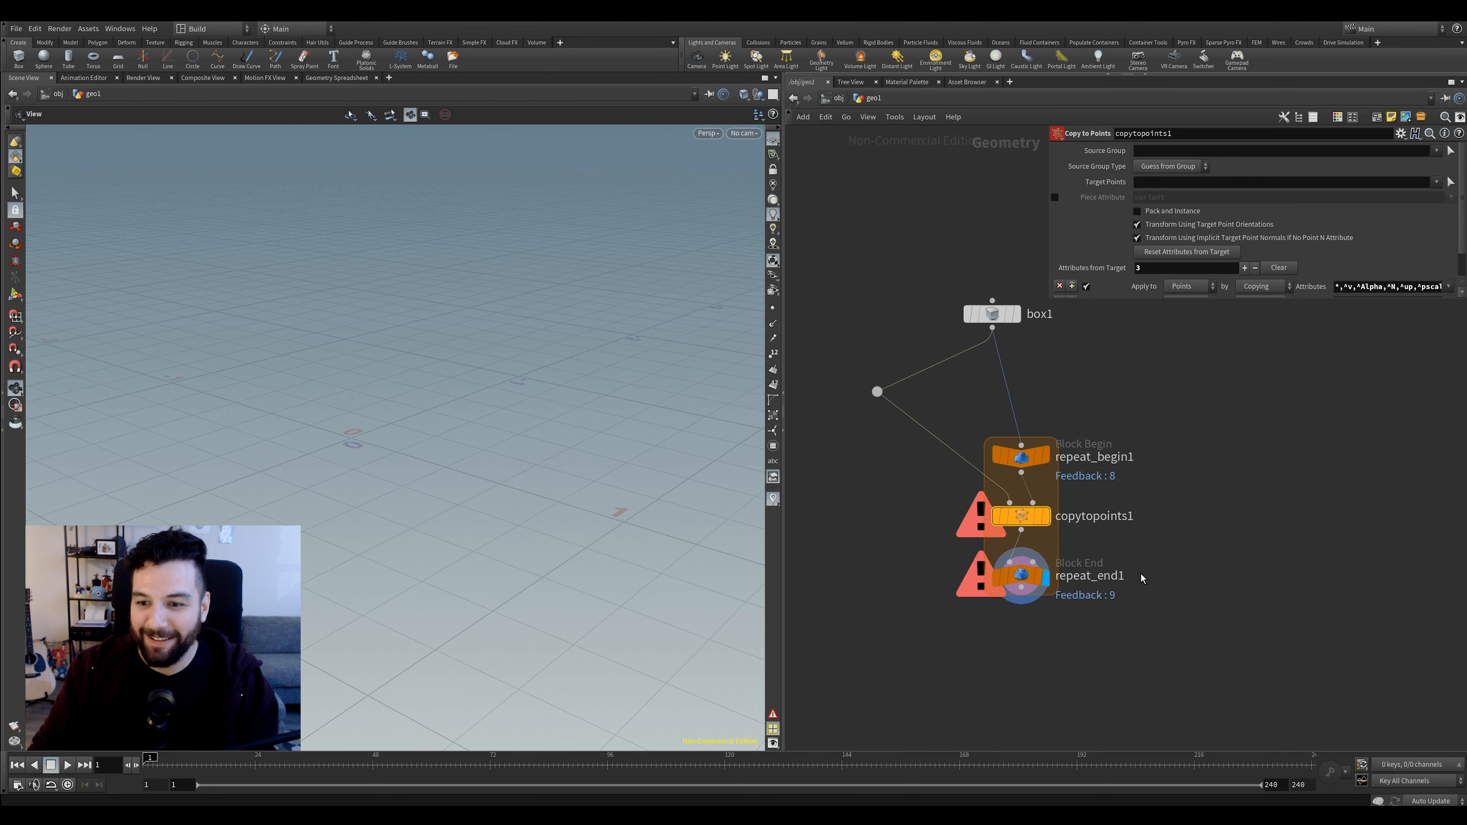
left_click(1031, 580)
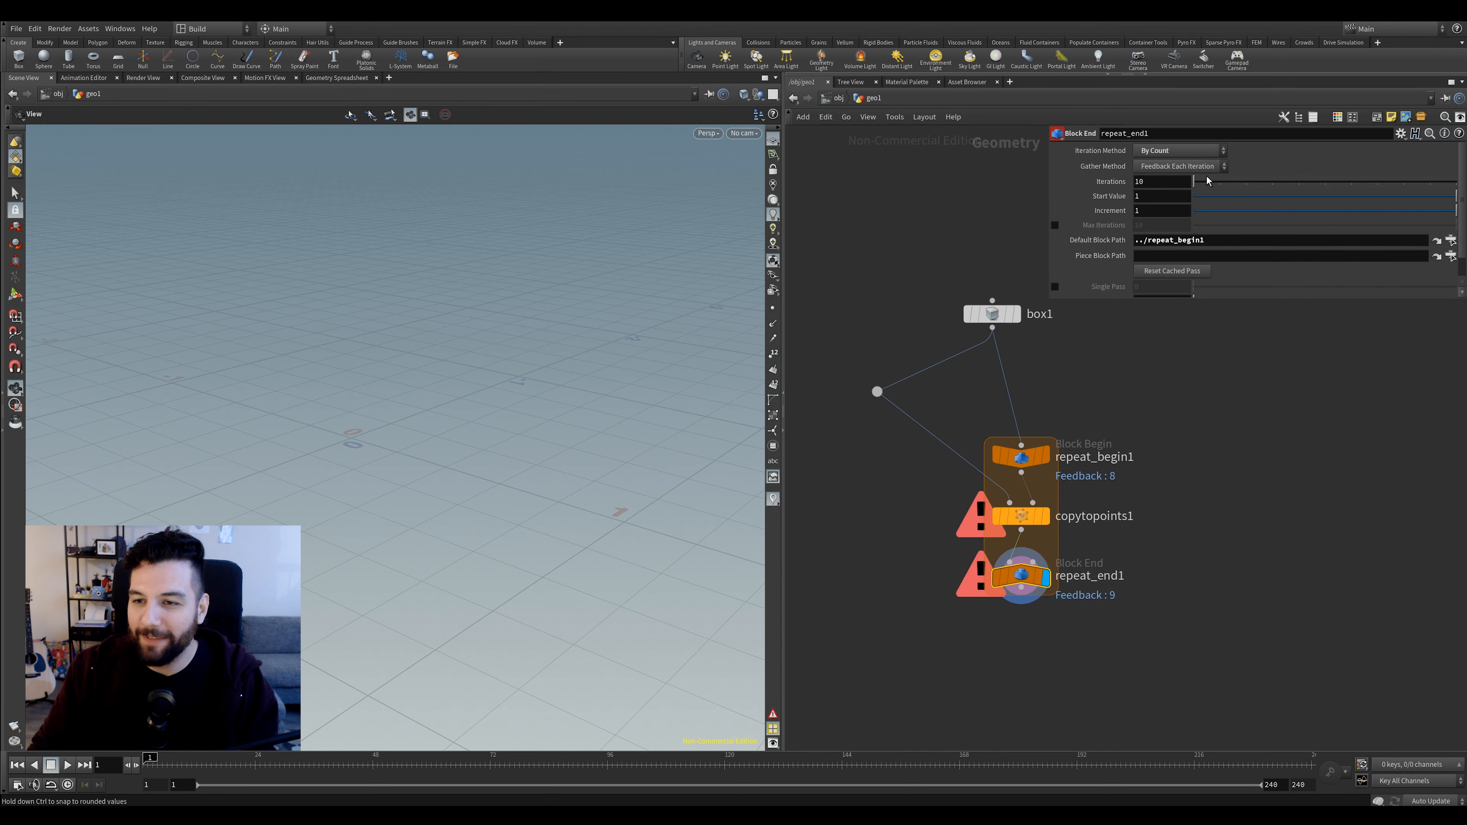
left_click_drag(1205, 181, 1218, 184)
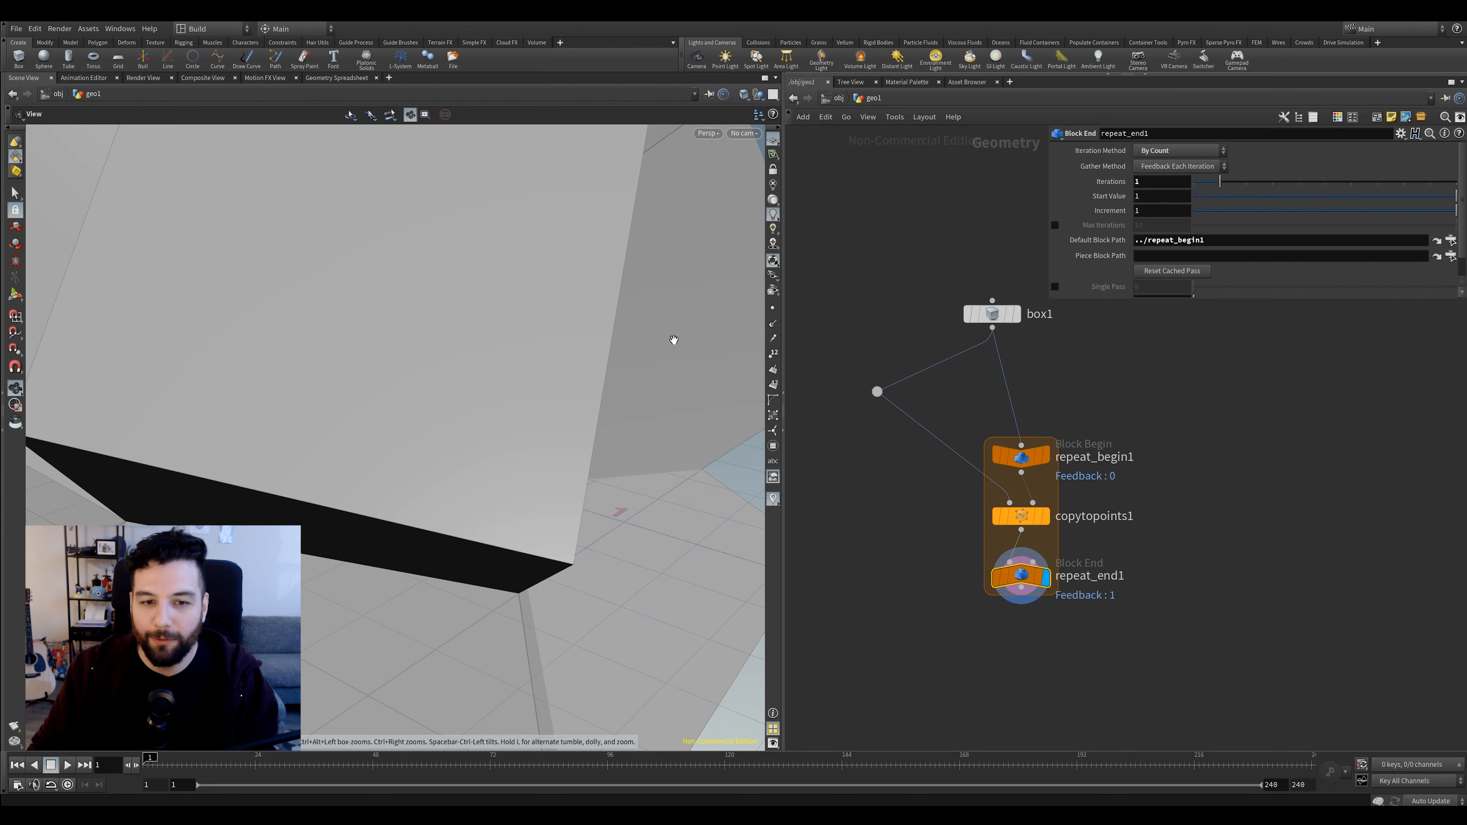
right_click_drag(670, 336, 504, 375)
mouse_move(504, 374)
left_mouse_down()
mouse_move(475, 344)
mouse_move(524, 318)
mouse_move(612, 347)
mouse_move(518, 318)
mouse_move(619, 294)
left_mouse_up()
key("w")
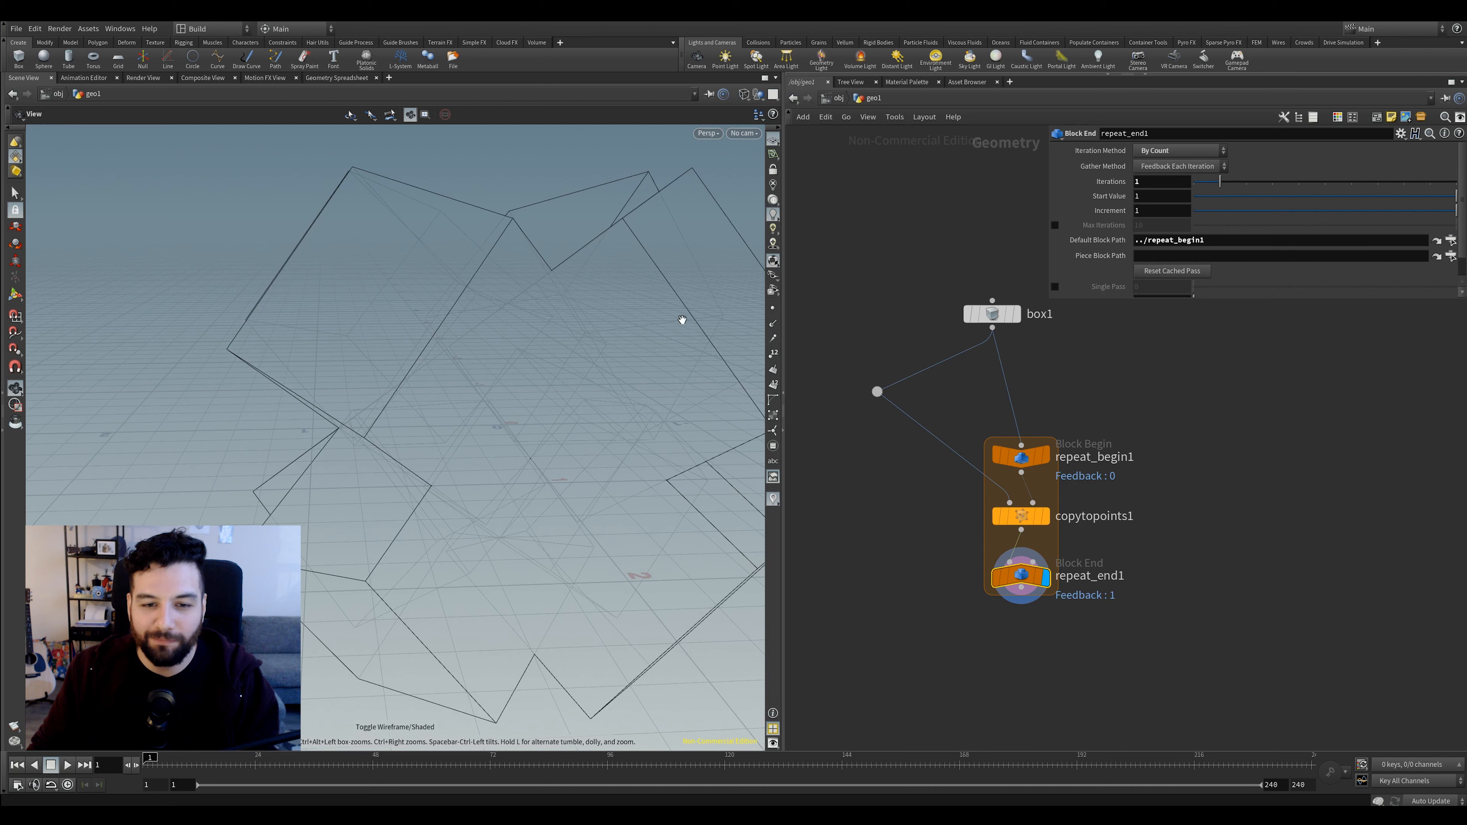
Insert a Transform node between the network dot and copytopoints1, set its uniform scale to 0.32, and return the viewport to shaded mode
key("Tab")
mouse_move(1021, 273)
left_click(1100, 285)
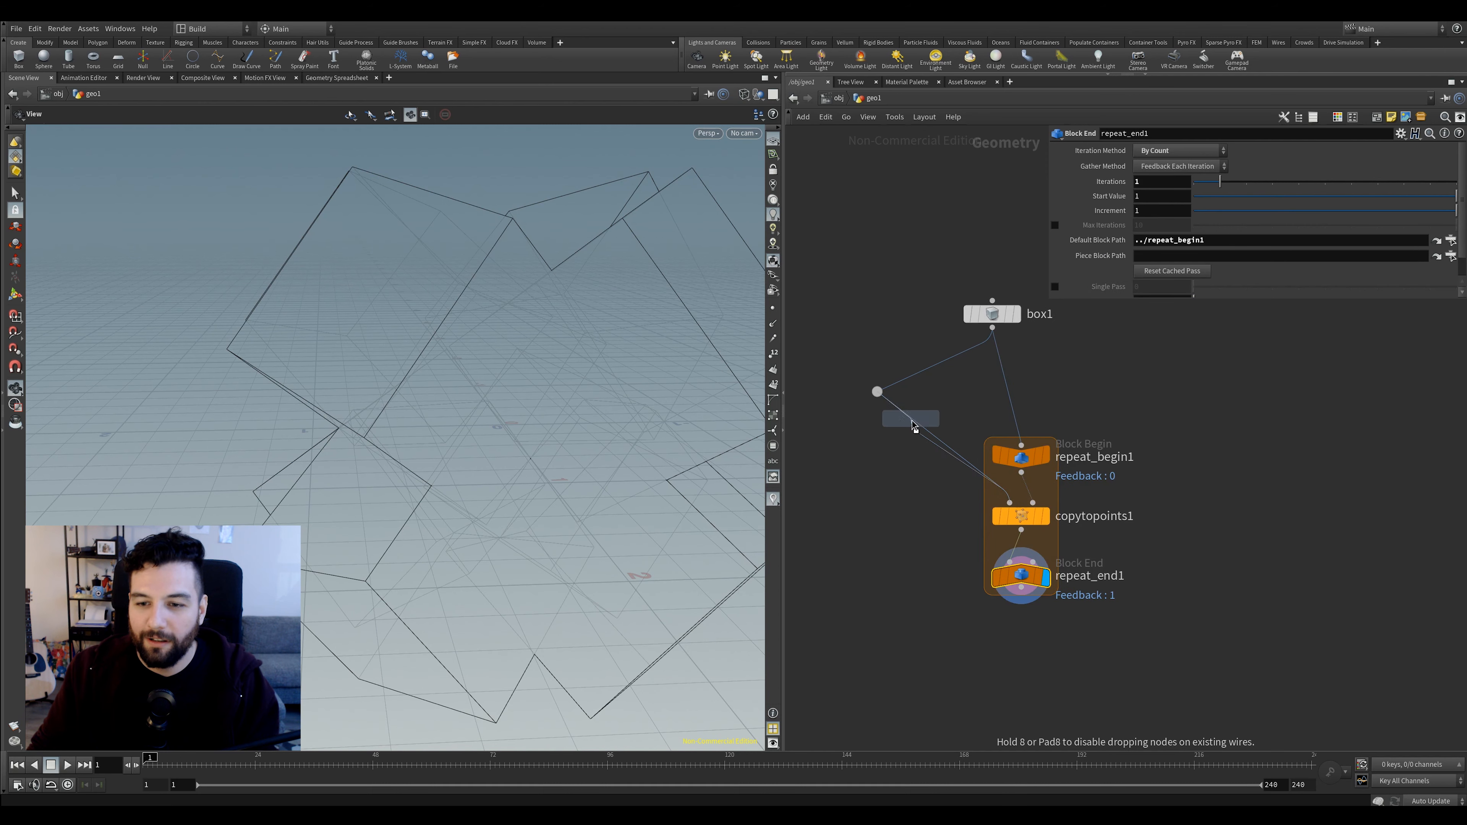
left_click(922, 432)
left_click_drag(1217, 250, 1204, 253)
key("w")
left_click_drag(595, 380, 550, 370)
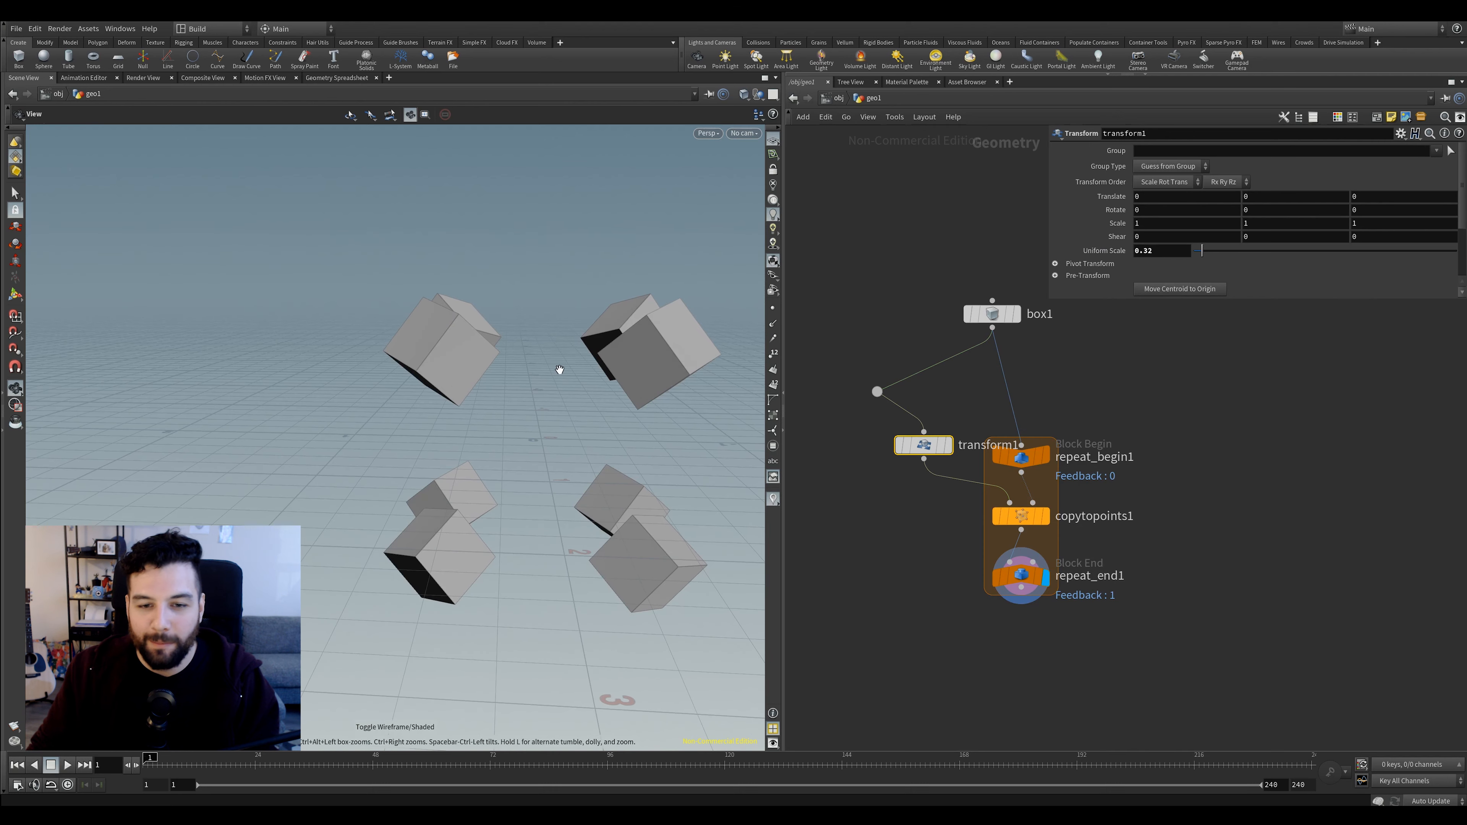
Inspect box1 on its own with point markers shown, and return the display to repeat_end1
left_click(1015, 313)
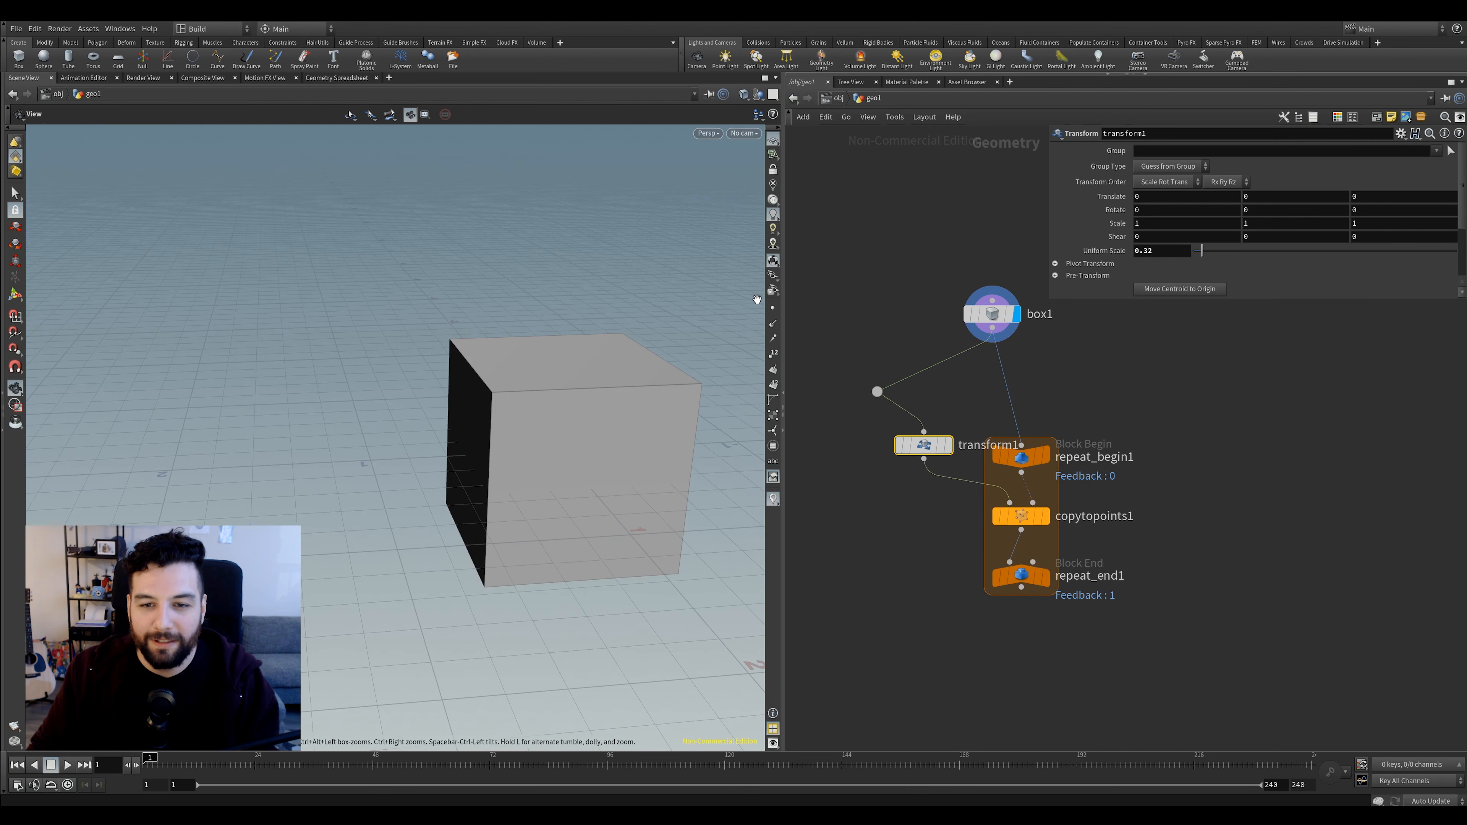
middle_click_drag(589, 431, 540, 406)
scroll(540, 406, "up", 3)
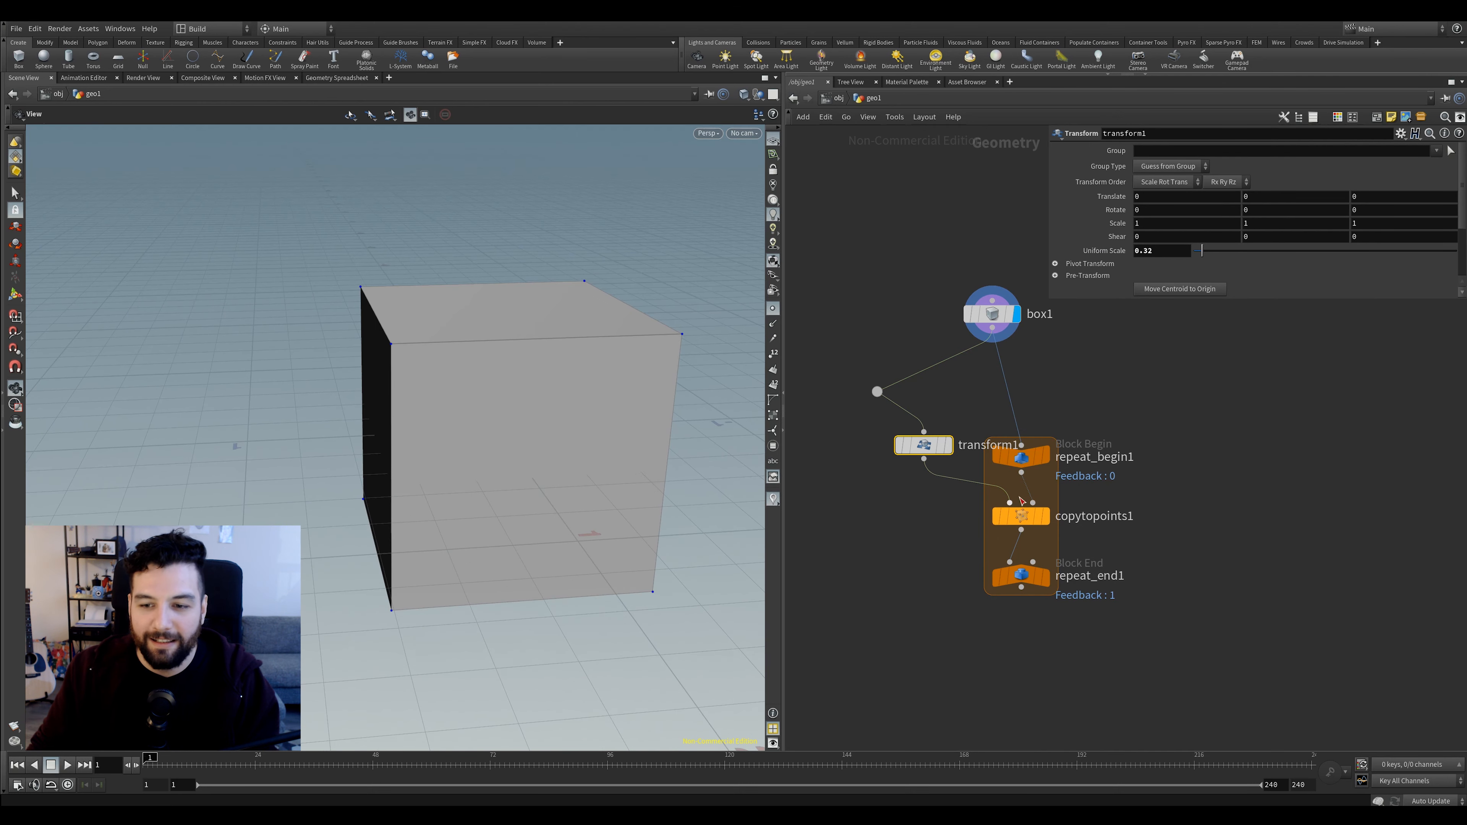
left_click_drag(1033, 511, 1027, 519)
left_click_drag(931, 446, 917, 449)
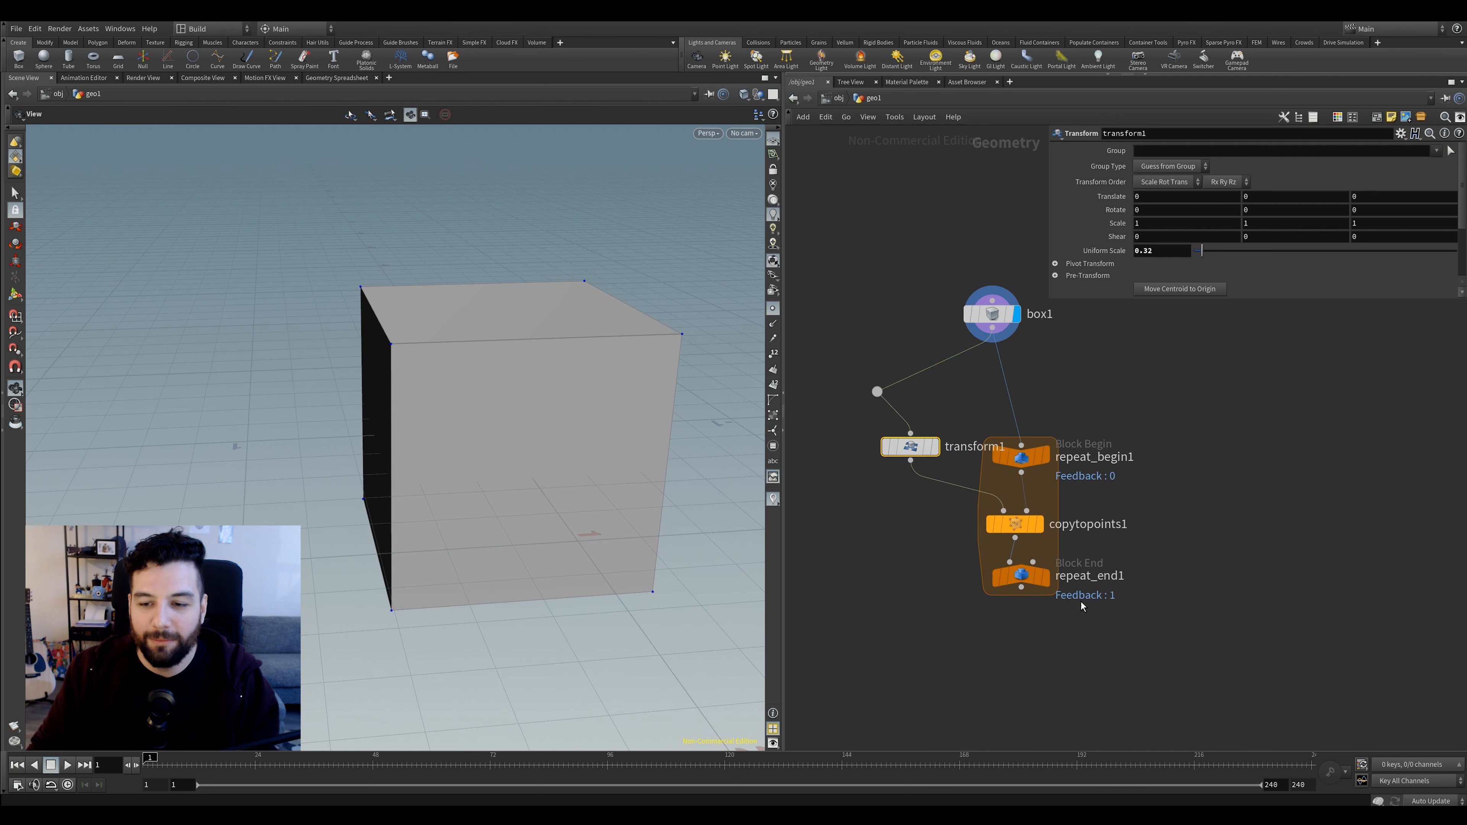
left_click(1046, 579)
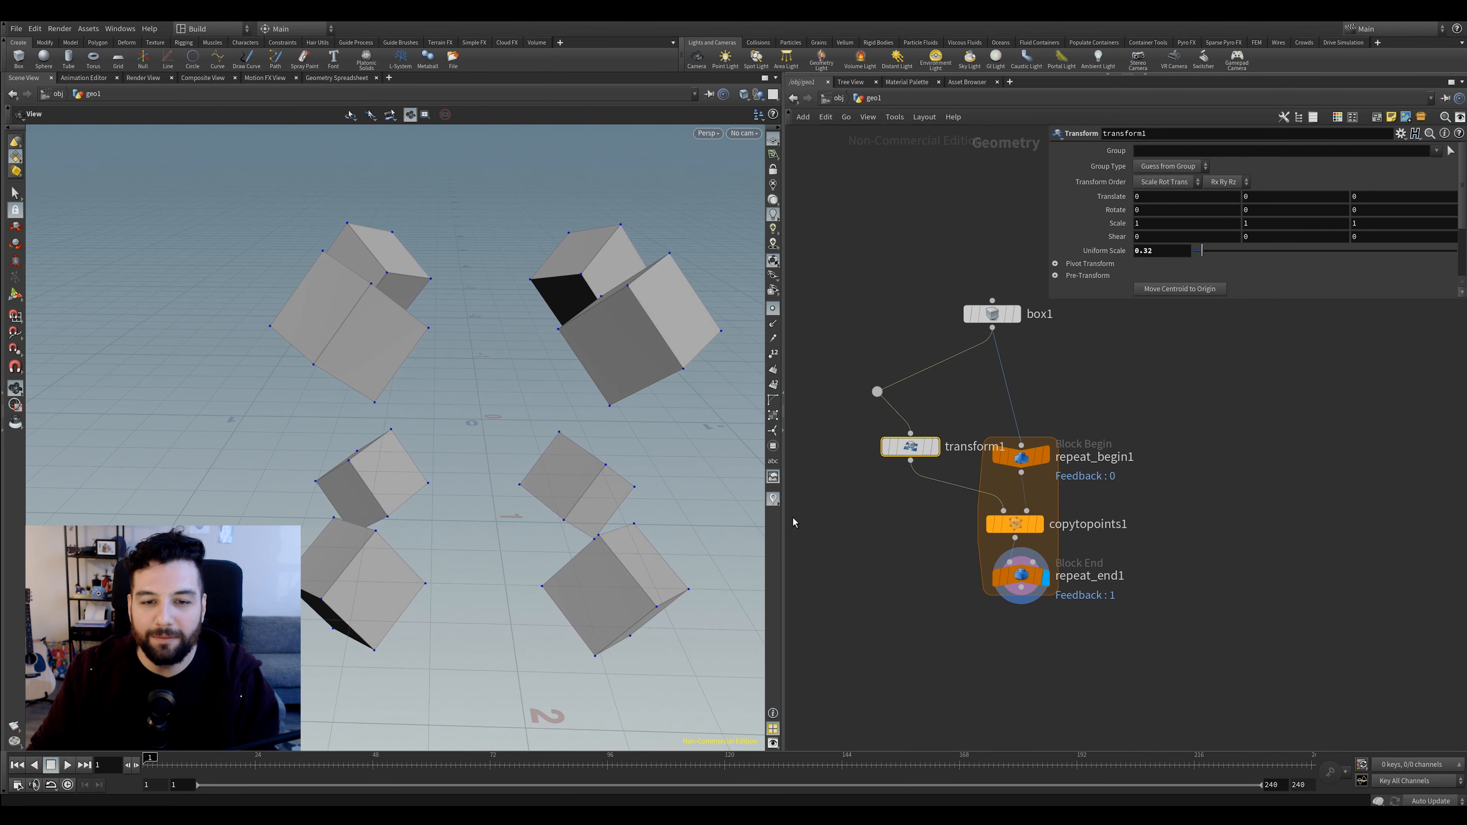
Spread out repeat_begin1, copytopoints1 and repeat_end1 to make room for another node inside the loop
left_click_drag(1018, 580, 1017, 708)
left_click_drag(1016, 526, 1022, 607)
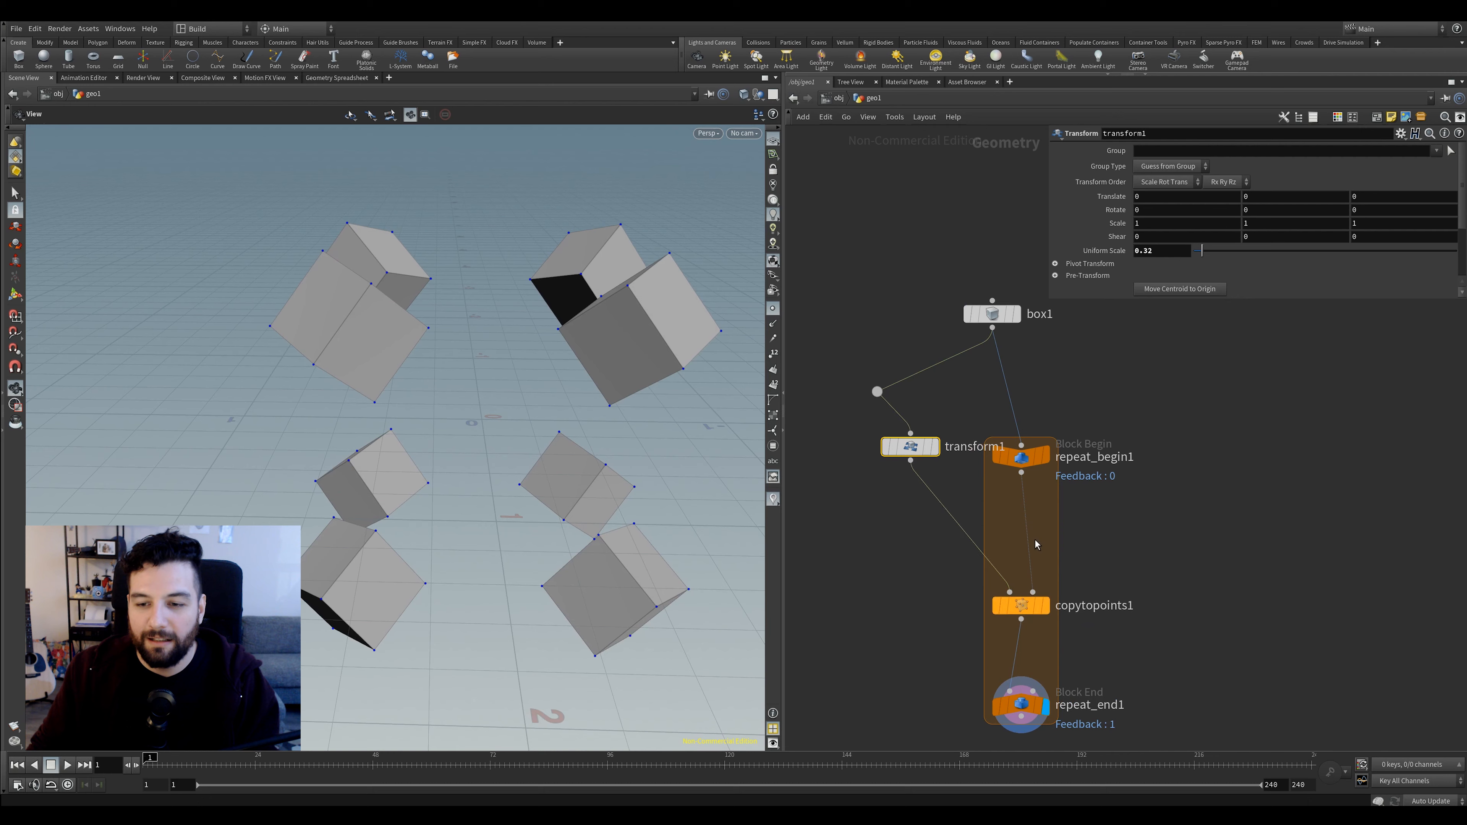
left_click_drag(1031, 467, 1066, 464)
left_click_drag(553, 313, 519, 329)
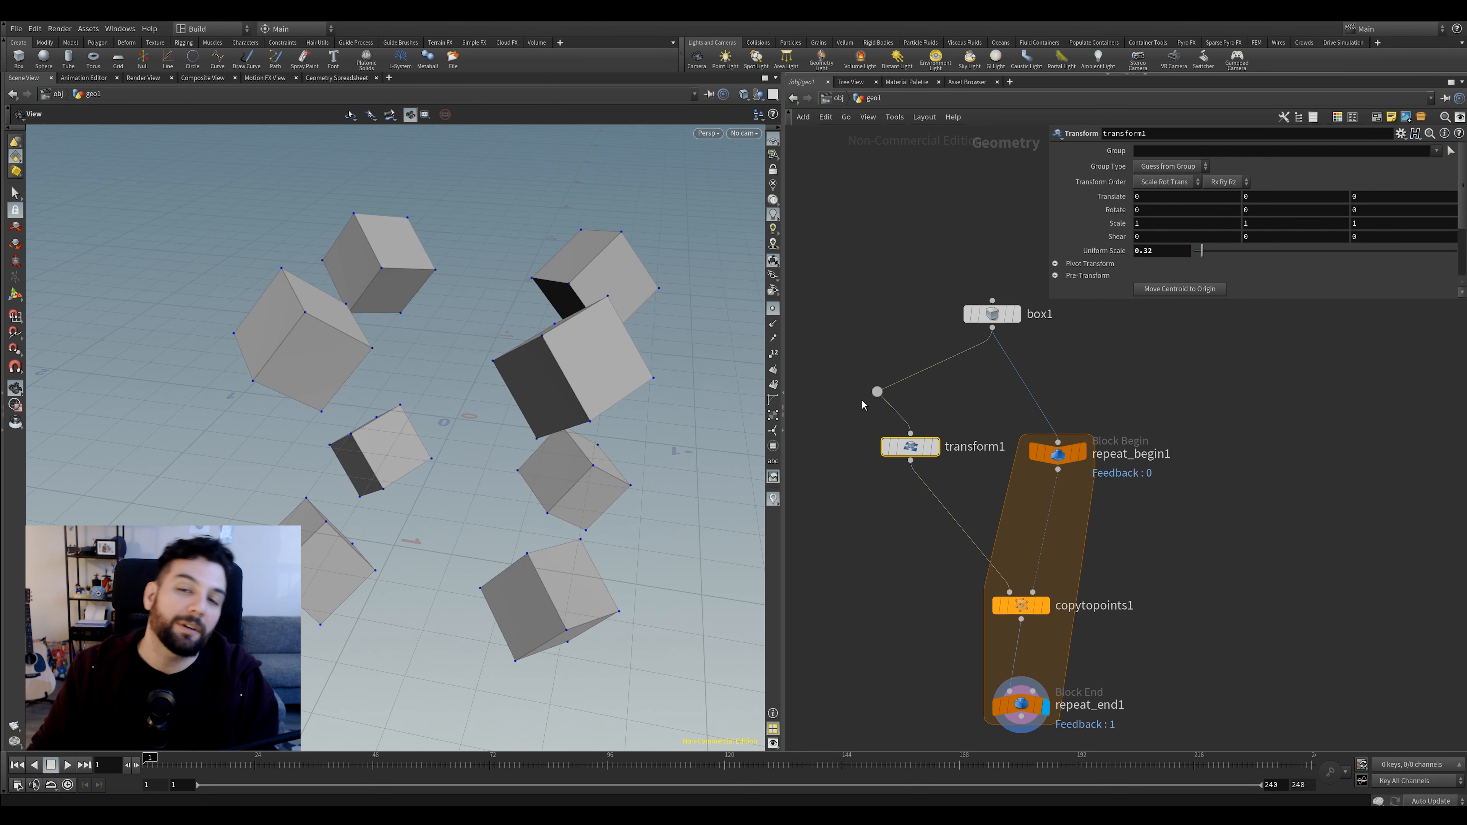
Insert an Attribute Wrangle between repeat_begin1 and copytopoints1 with the VEX expression "@N = 0;"
key("Tab")
type("aw")
left_click(1261, 257)
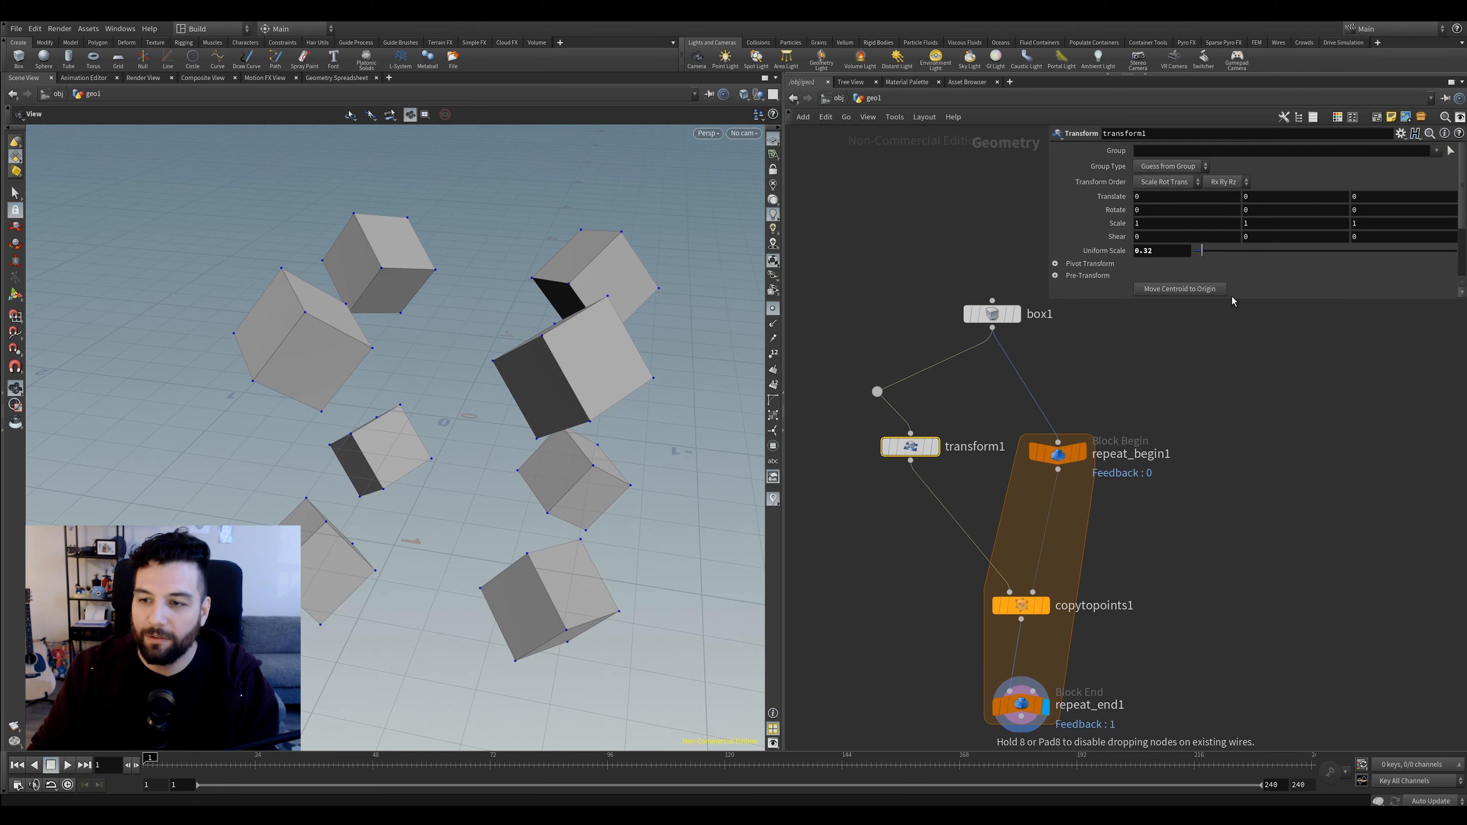
left_click(1049, 534)
left_click(1147, 277)
type("@N = 0")
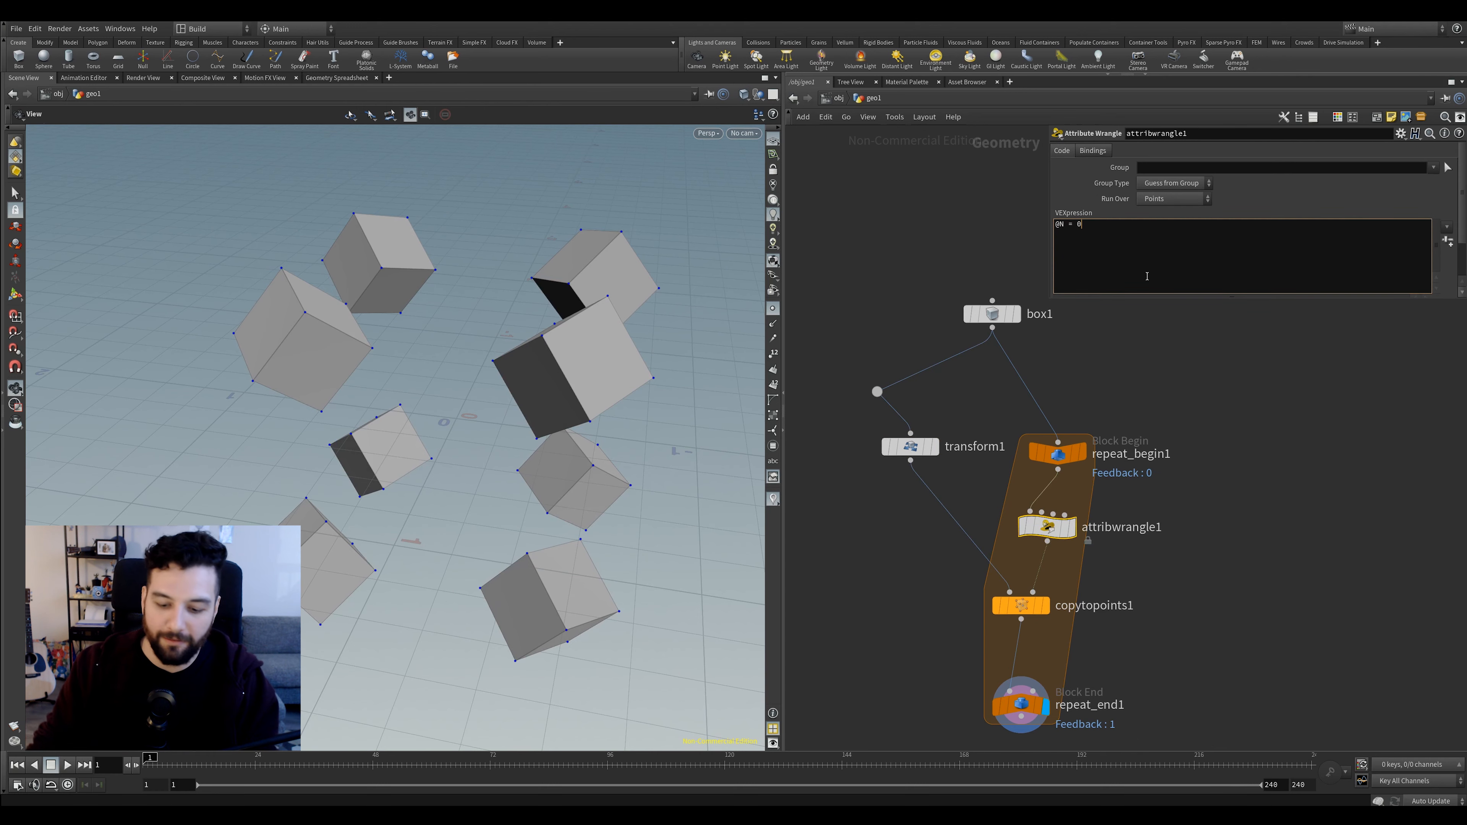
type(";")
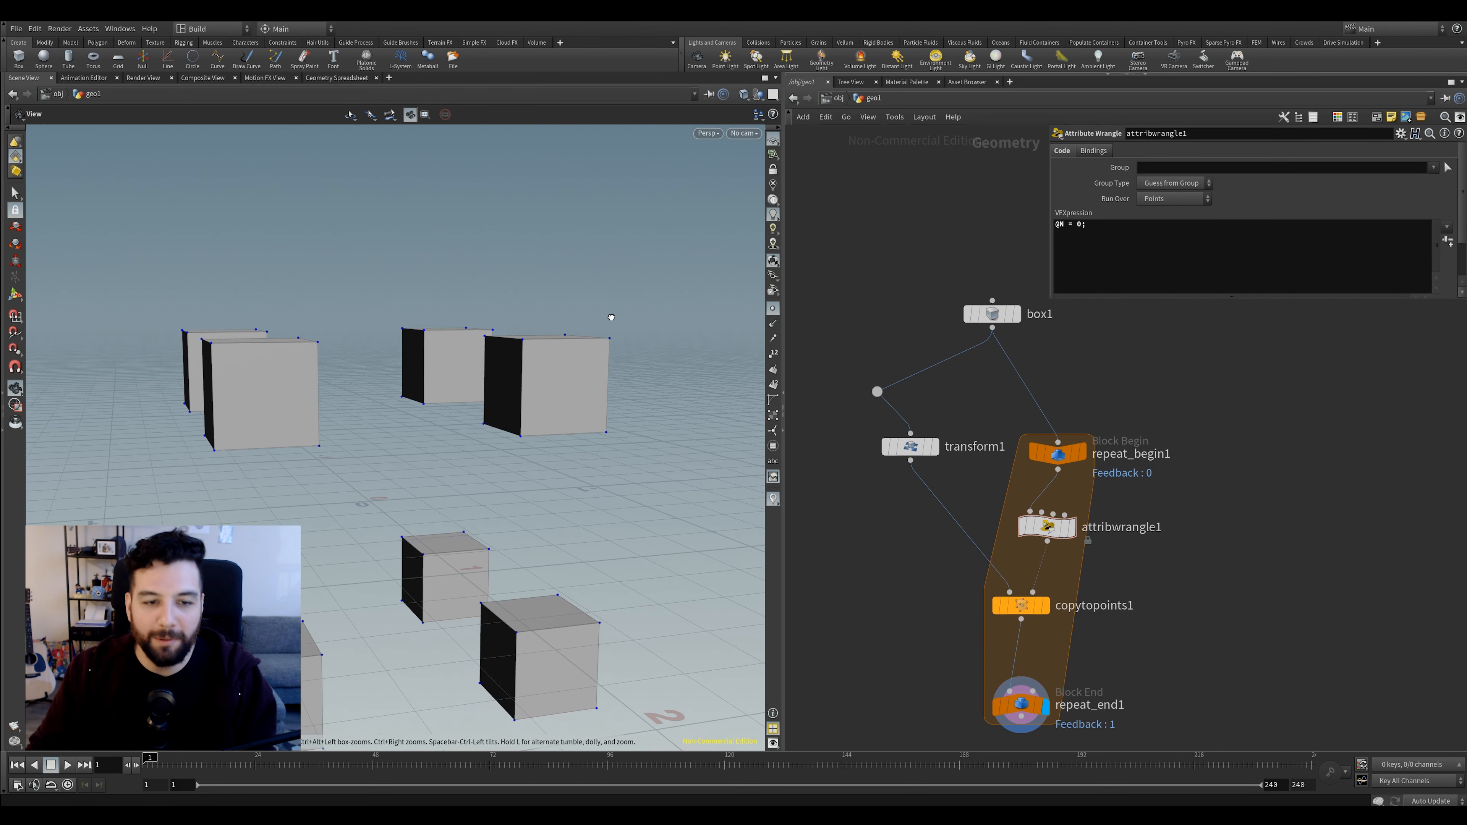
Select repeat_end1 and temporarily overlay box1 as a template to compare it with the copied boxes
middle_click_drag(1093, 398, 1079, 350)
left_click(977, 267)
middle_click_drag(1178, 615, 1172, 550)
scroll(1161, 538, "down", 1)
left_click_drag(1157, 540, 924, 606)
left_click_drag(513, 442, 532, 451)
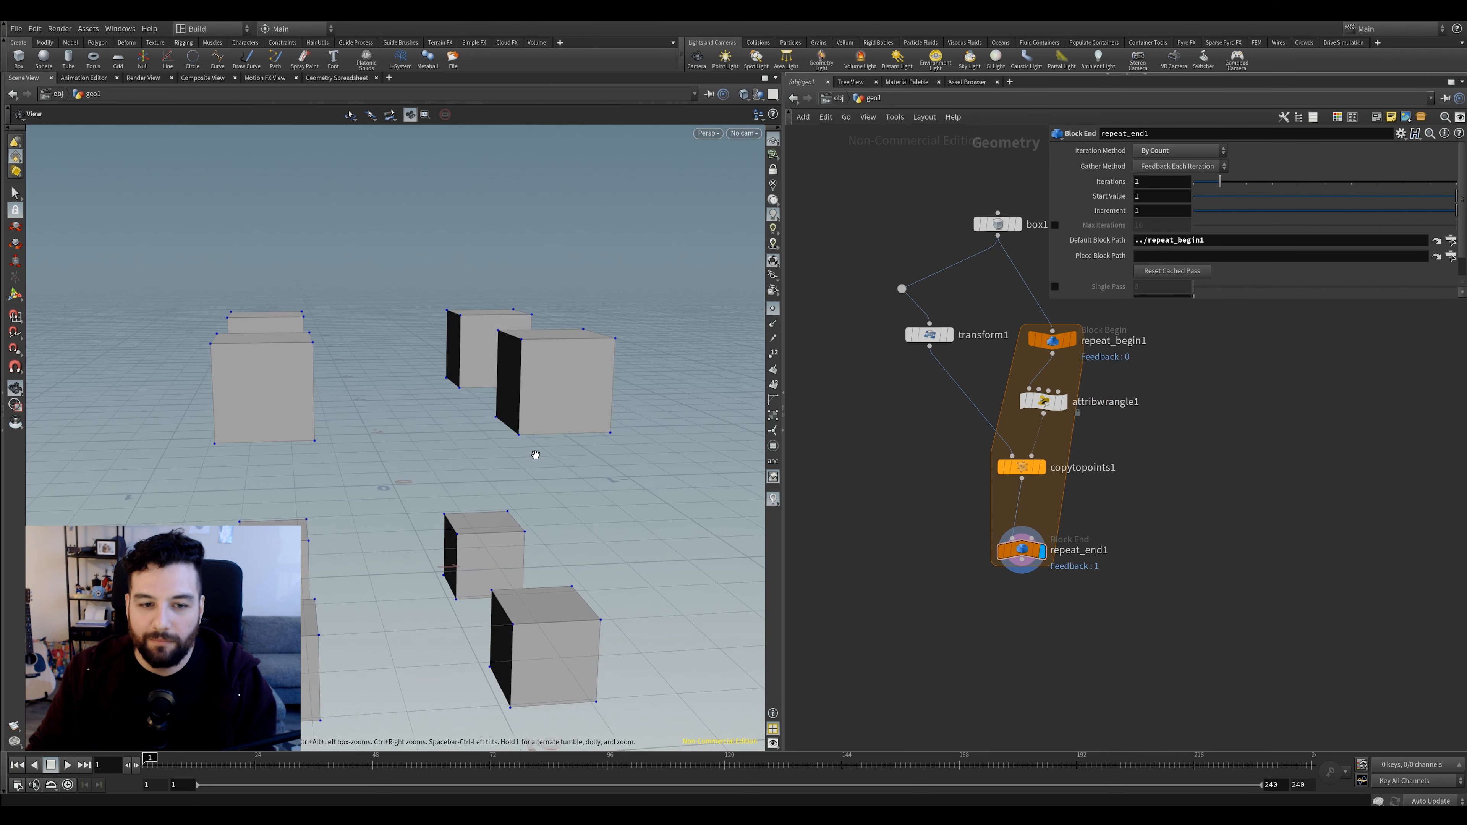
left_click(1023, 249)
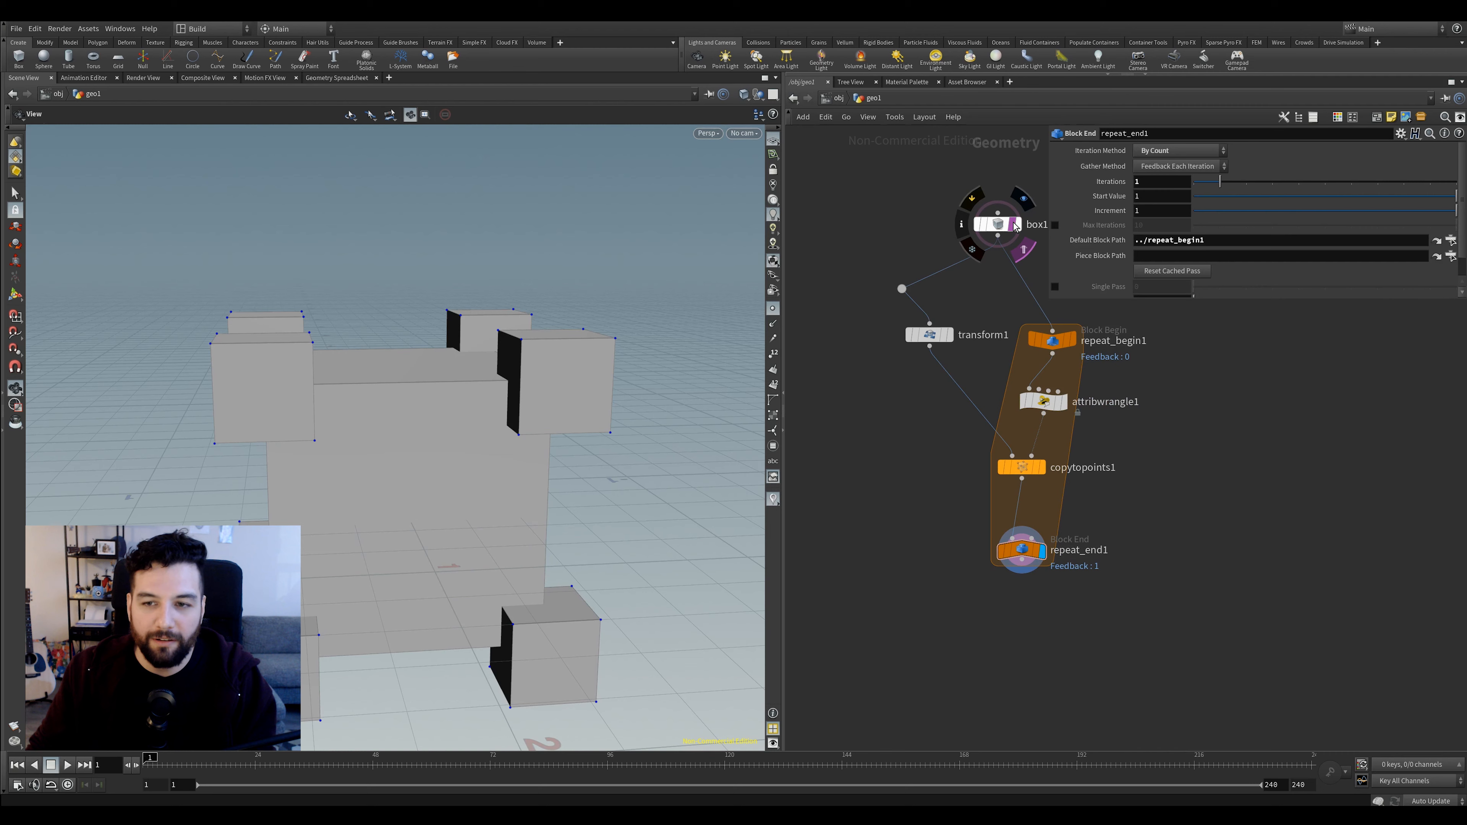
left_click(1022, 249)
Add a Merge node below the loop and connect box1 and repeat_end1 to it
key("Tab")
type("mer")
key("Return")
left_click(969, 625)
left_click(997, 235)
left_click(966, 637)
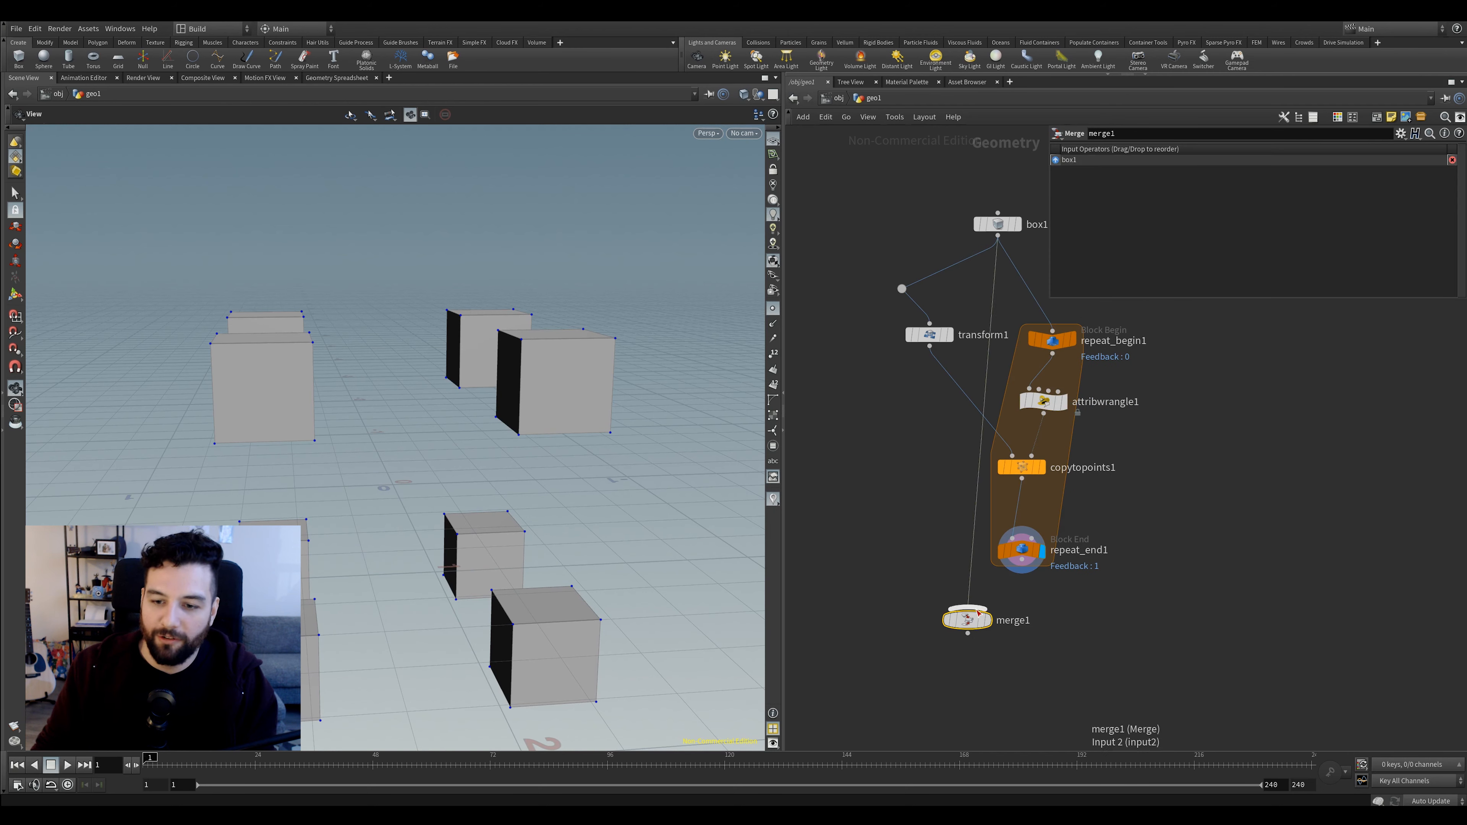
left_click(973, 637)
left_click_drag(968, 652, 956, 621)
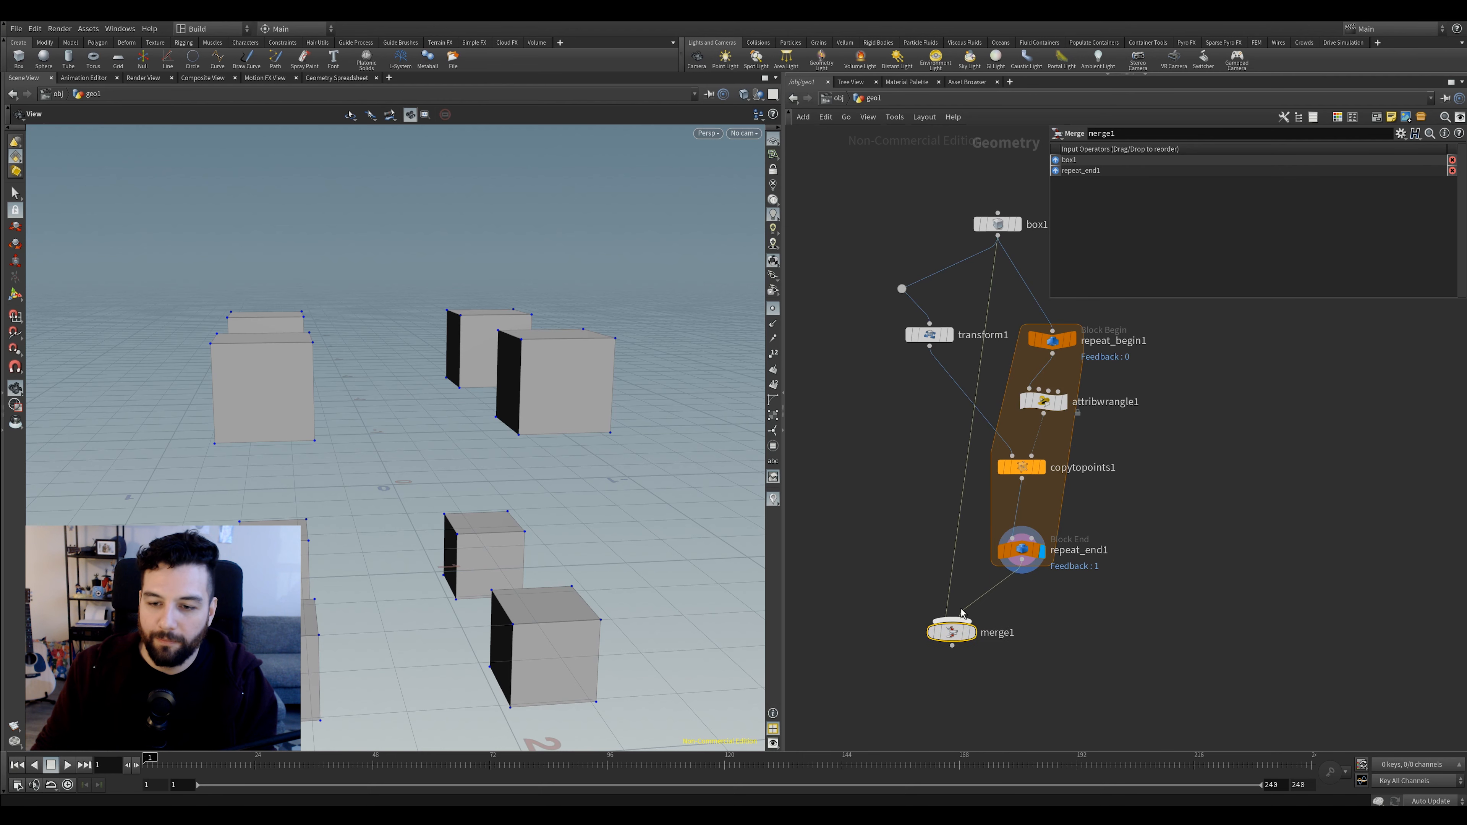
Route the wire from box1 to merge1 around the loop through a network dot and reverse the merge's input order
left_click(956, 541, "alt")
left_click_drag(957, 541, 1232, 541)
left_click_drag(1097, 599, 865, 664)
key("shift+r")
Move merge1 beneath repeat_end1, display its result, and nudge transform1 into place
left_click_drag(959, 632, 1014, 638)
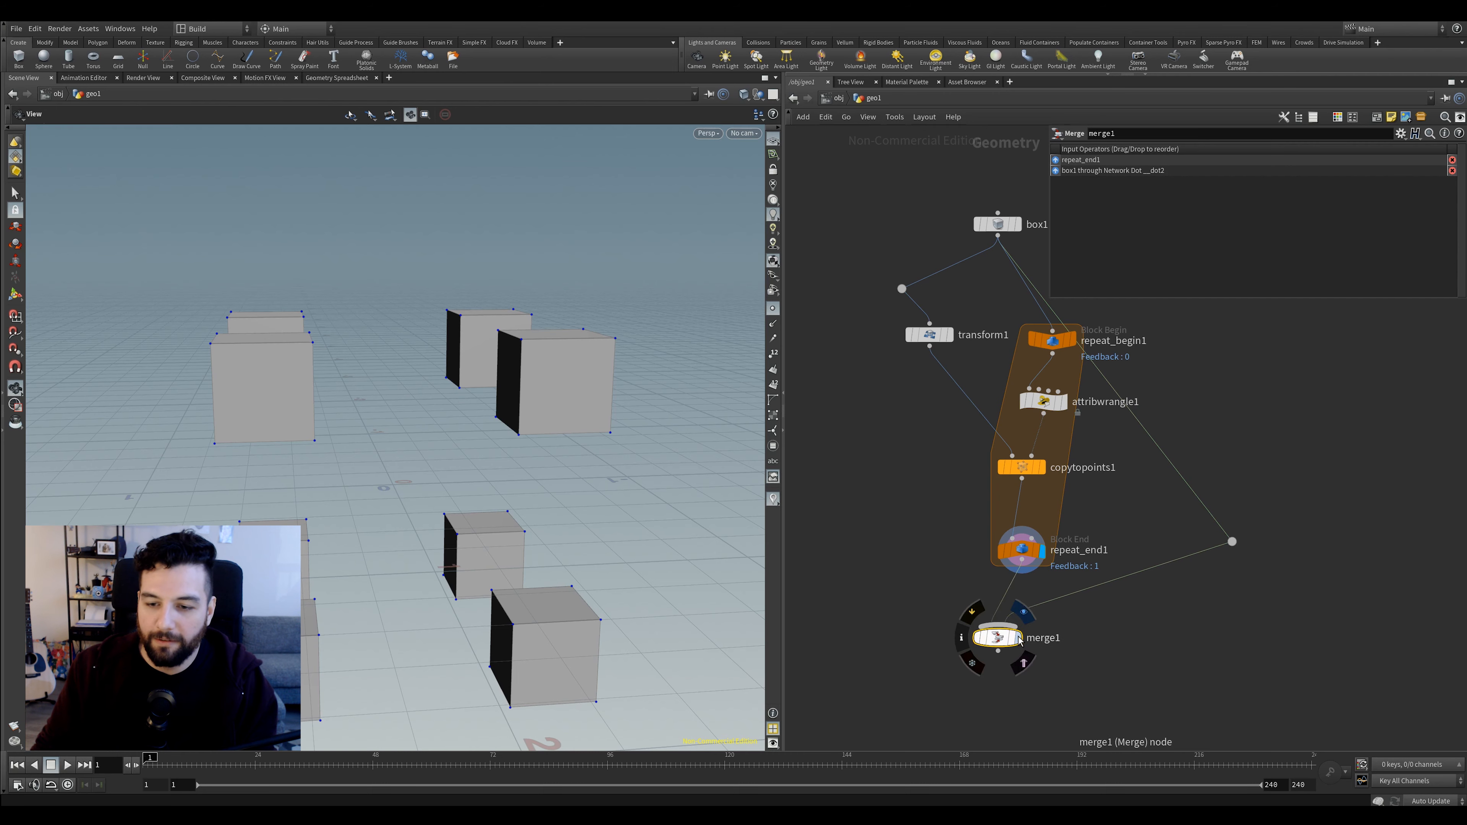
left_click(1030, 638)
left_click_drag(532, 420, 495, 420)
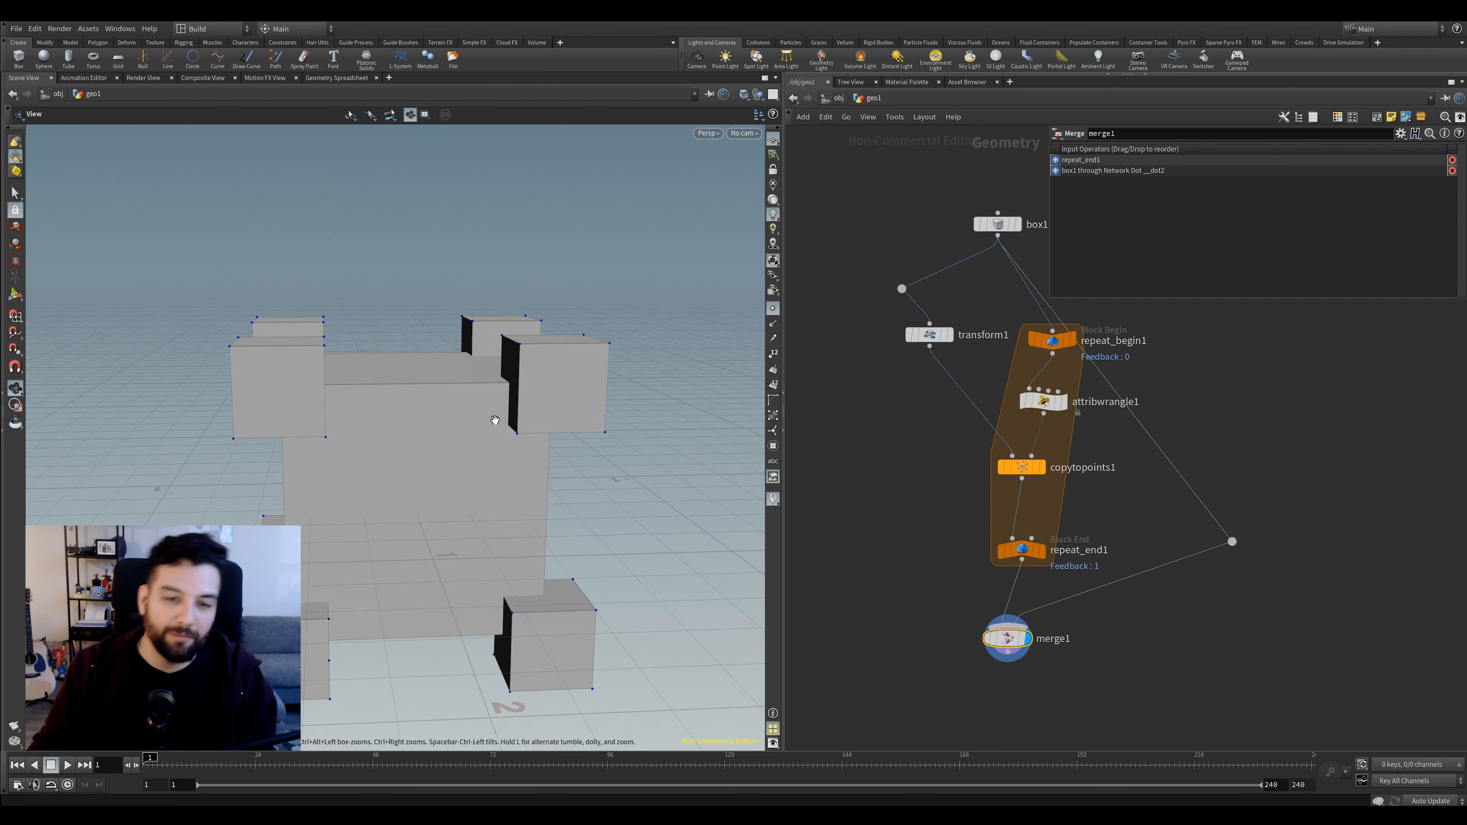
left_click_drag(929, 335, 922, 340)
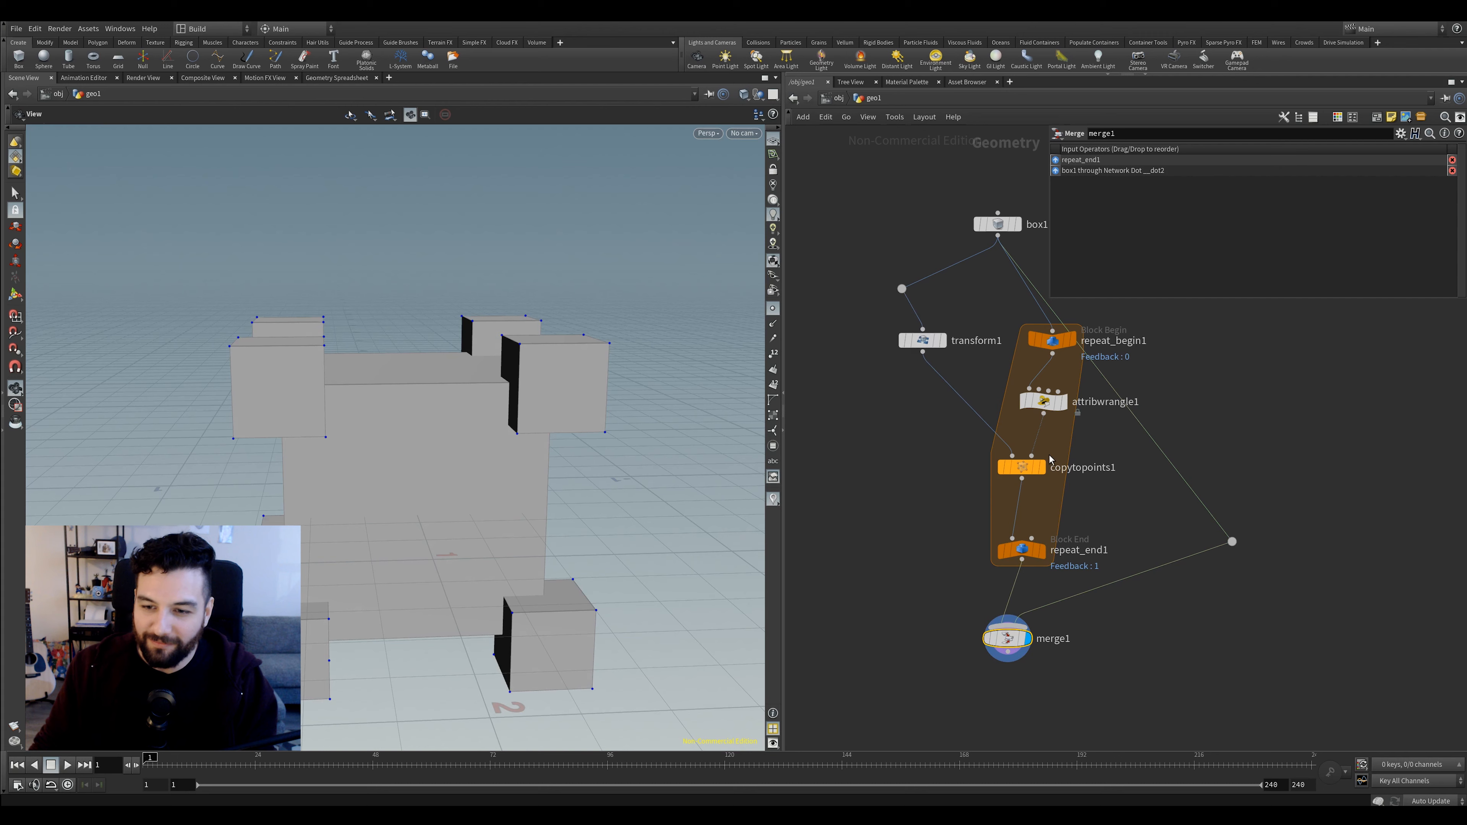
Try 2 iterations on repeat_end1 and check the merged boxes in wireframe and shaded mode
left_click(1021, 467)
left_click(1021, 550)
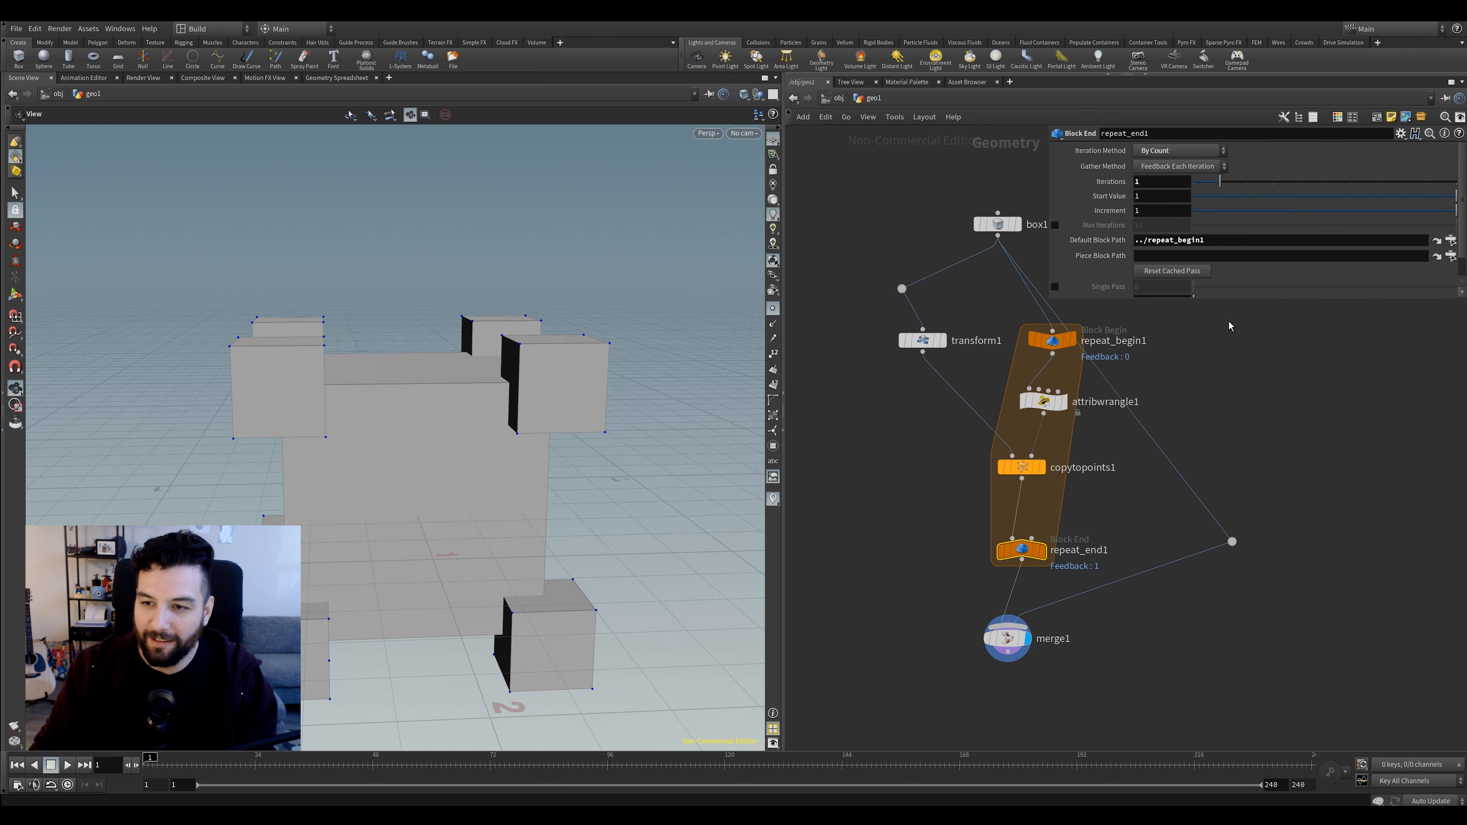
left_click_drag(1150, 181, 1120, 184)
type("2")
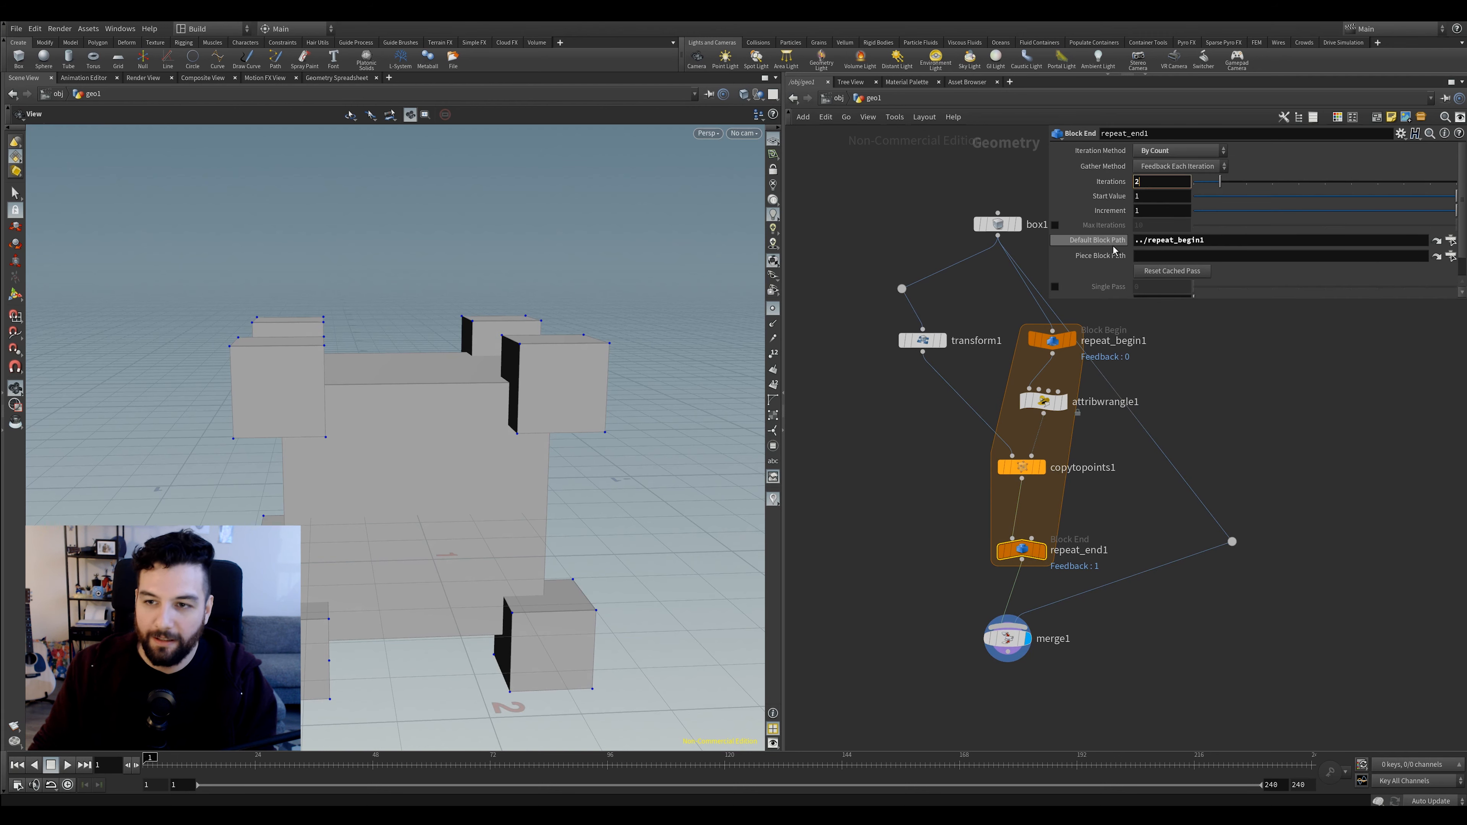
key("Return")
key("w")
scroll(600, 347, "up", 5)
key("w")
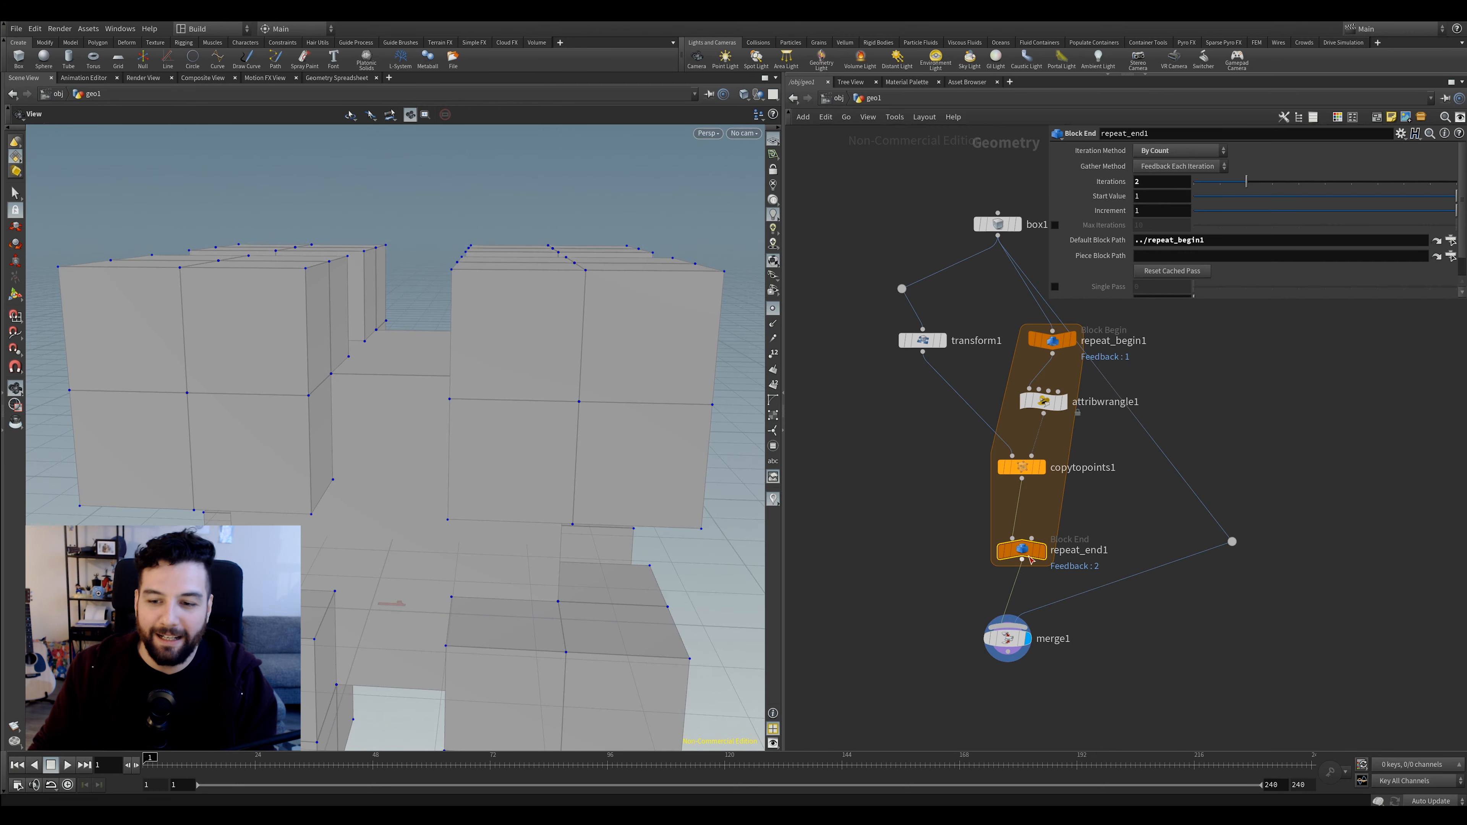
Compare the merged result with repeat_end1 set to 1, 2 and 3 iterations
left_click(1238, 186)
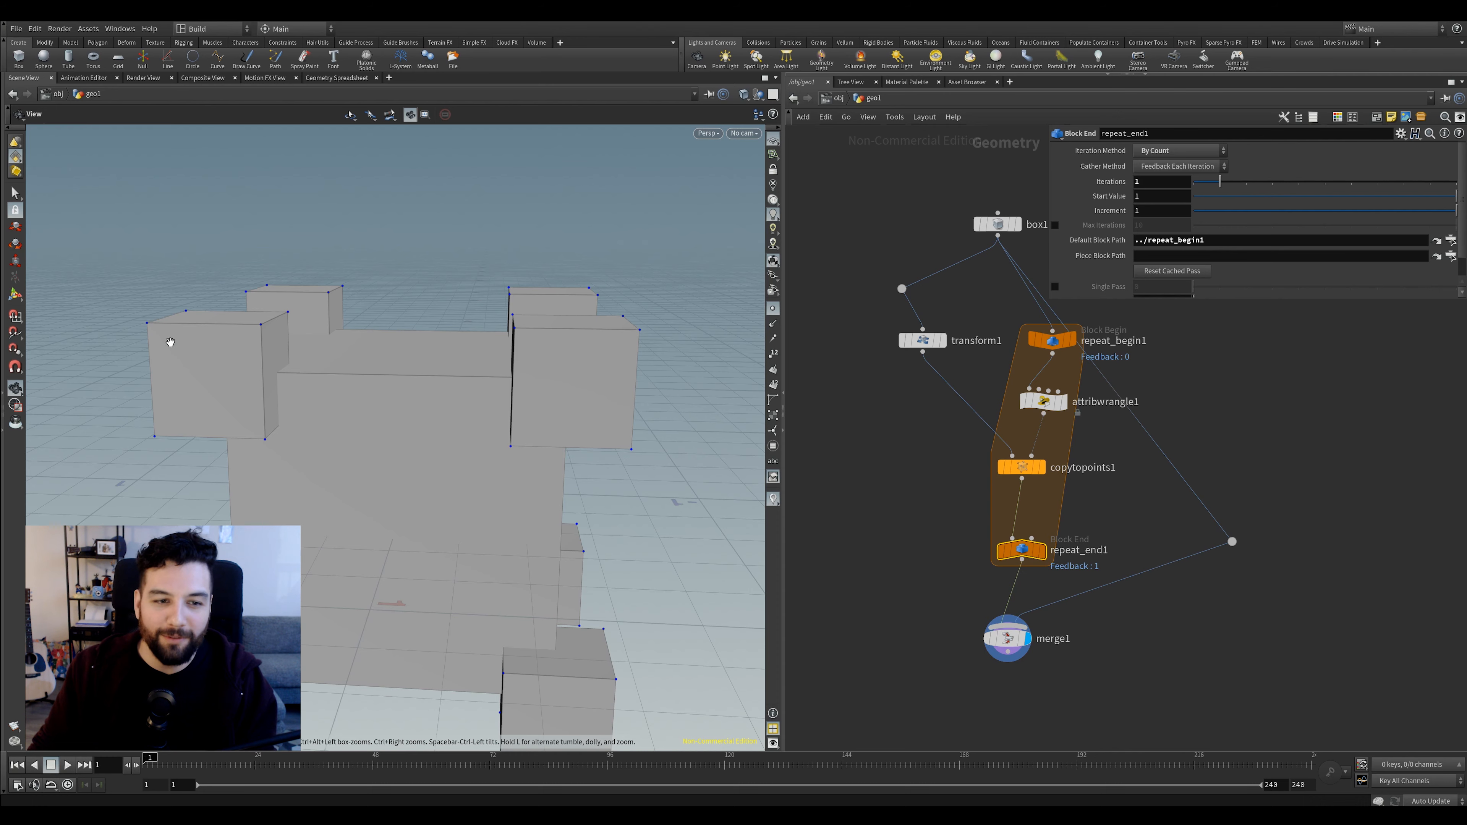
key("BackSpace")
type("2")
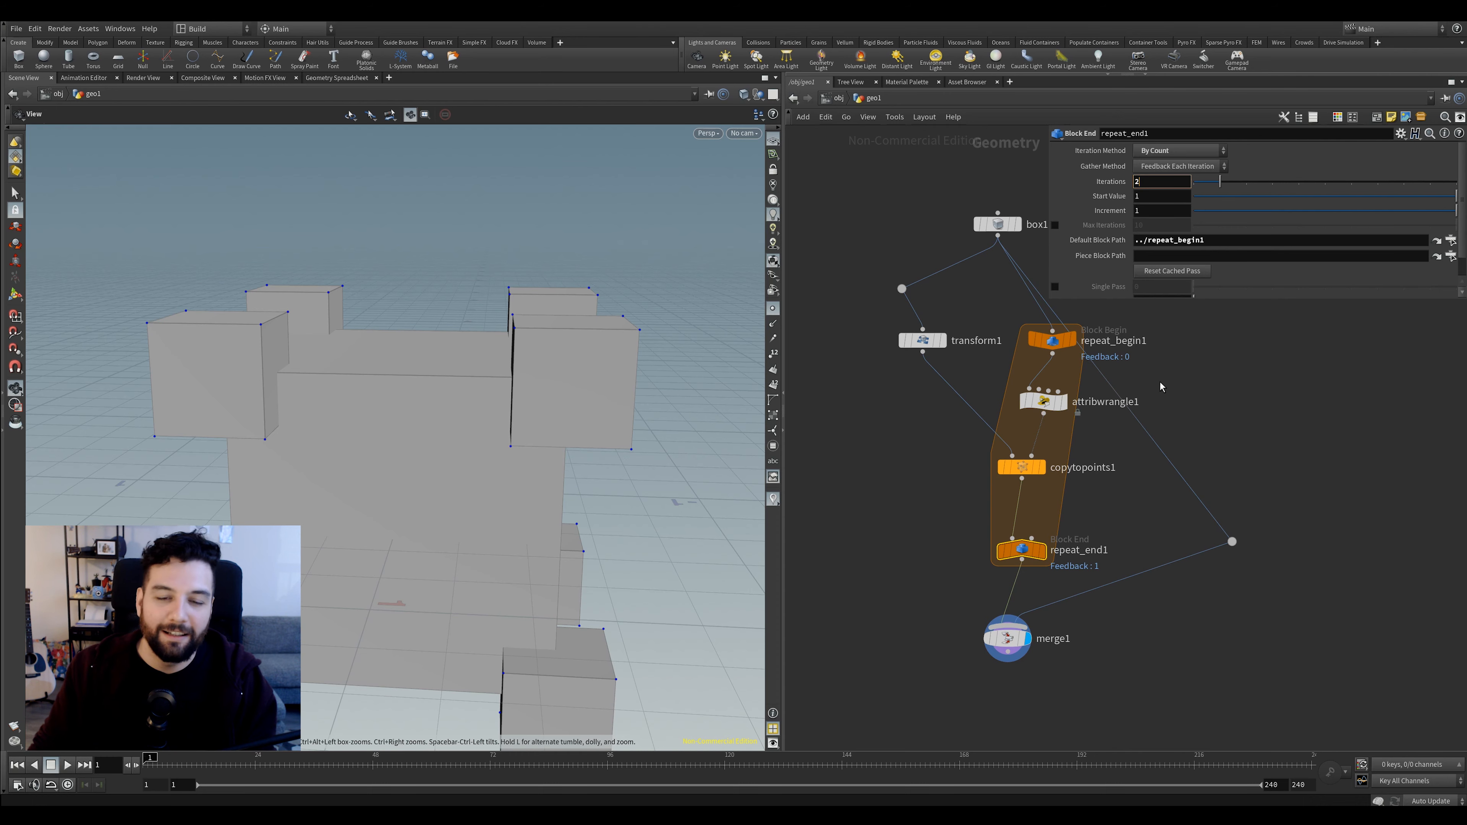
key("Return")
left_click_drag(658, 354, 592, 325)
key("Return")
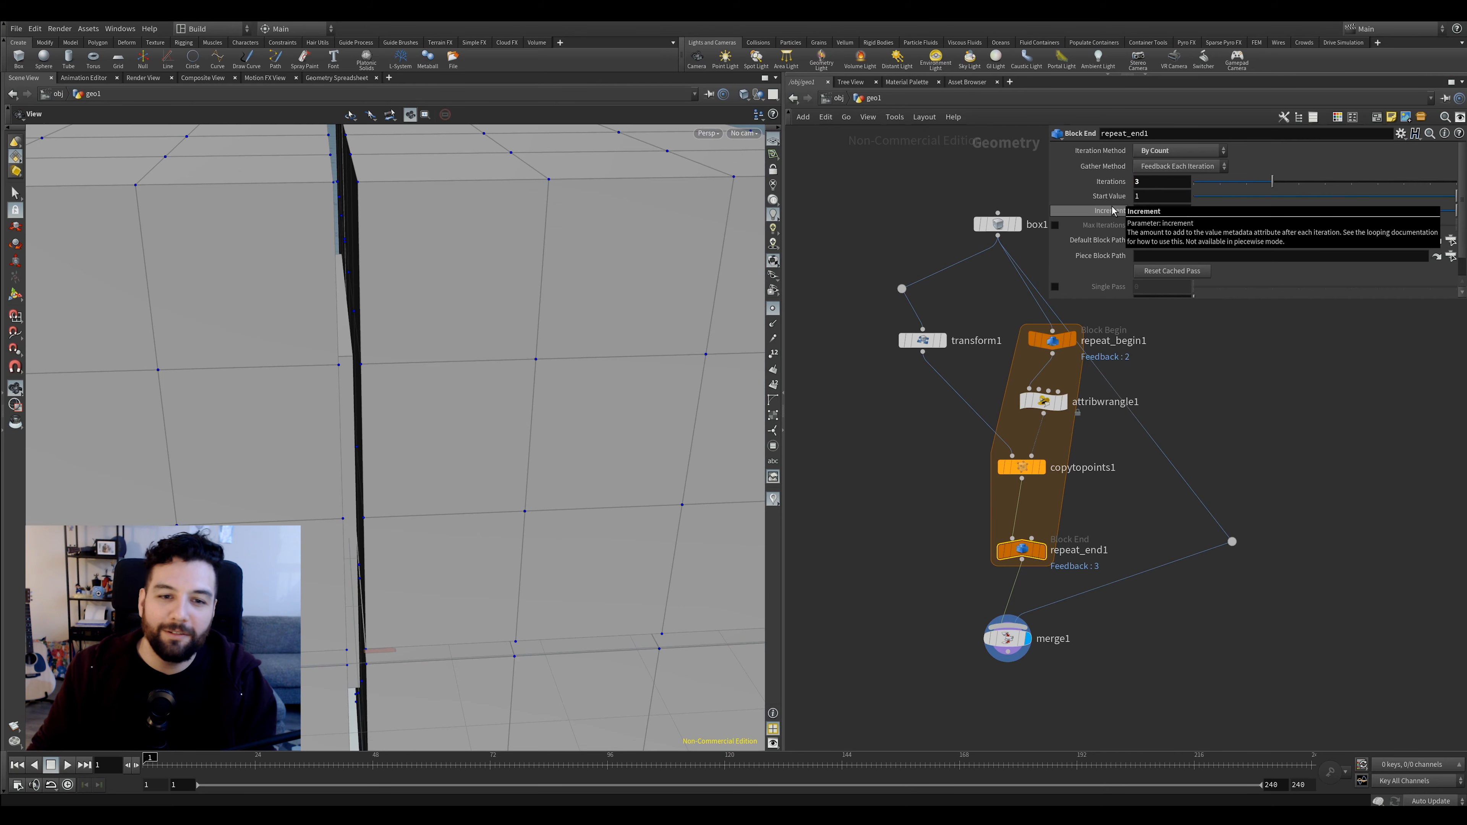
scroll(494, 298, "down", 3)
left_click_drag(495, 298, 514, 253)
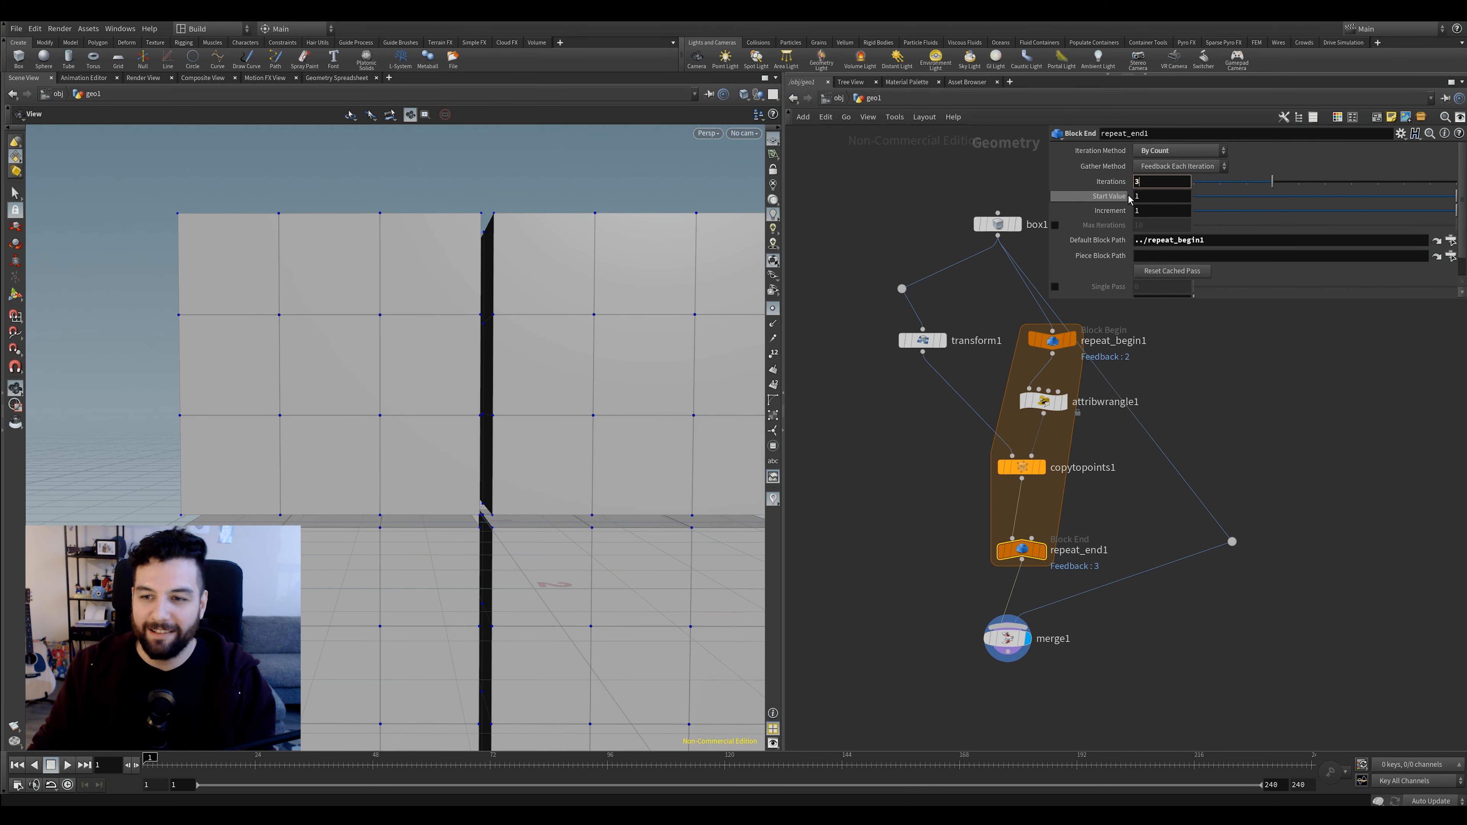
Set the iterations of repeat_end1 back to 1 and view the corner boxes from above
key("BackSpace")
key("BackSpace")
type("1")
key("Return")
left_click_drag(641, 260, 665, 314)
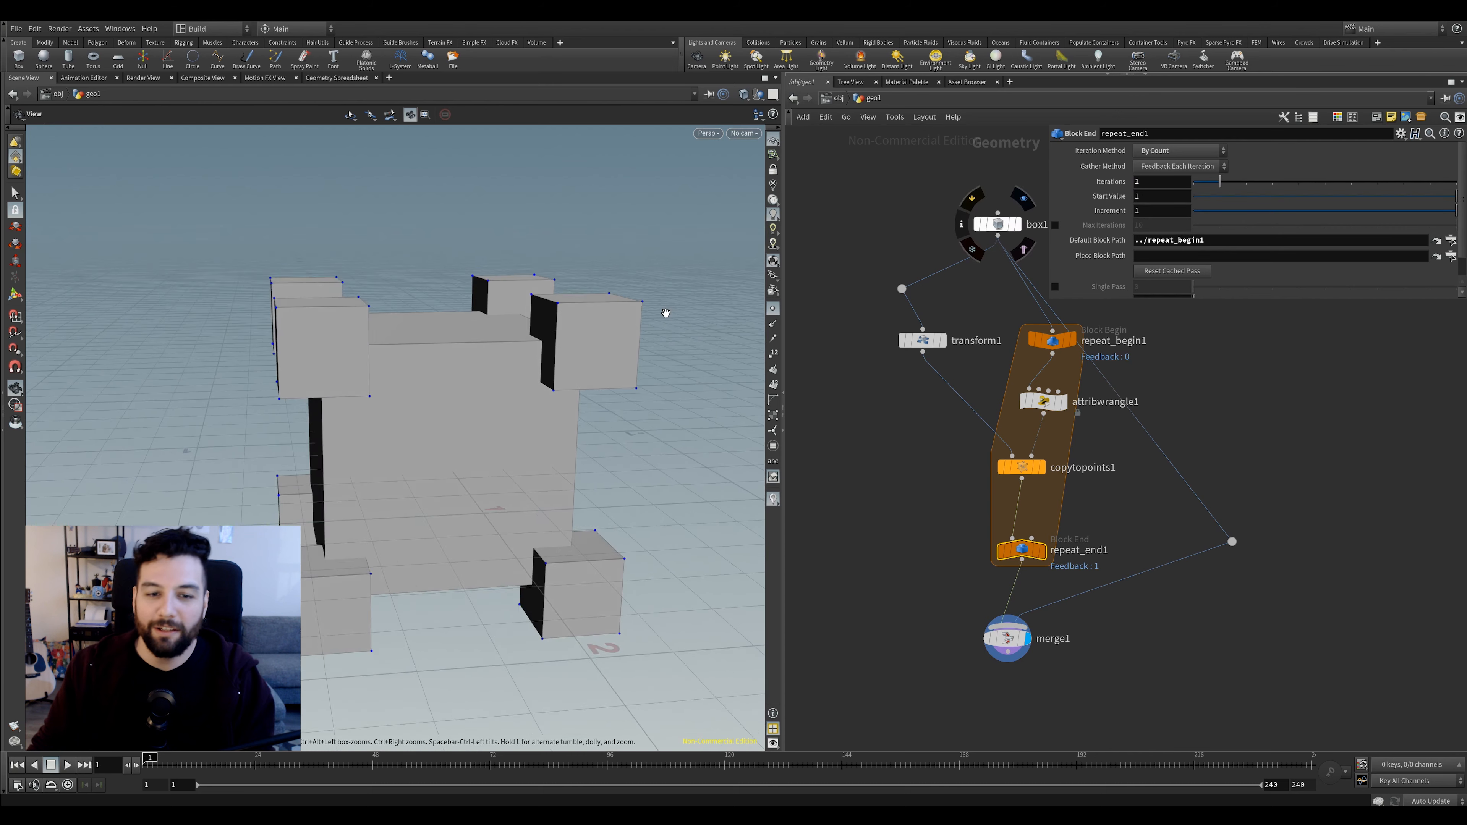
right_click_drag(664, 314, 592, 245)
left_click_drag(593, 272, 603, 335)
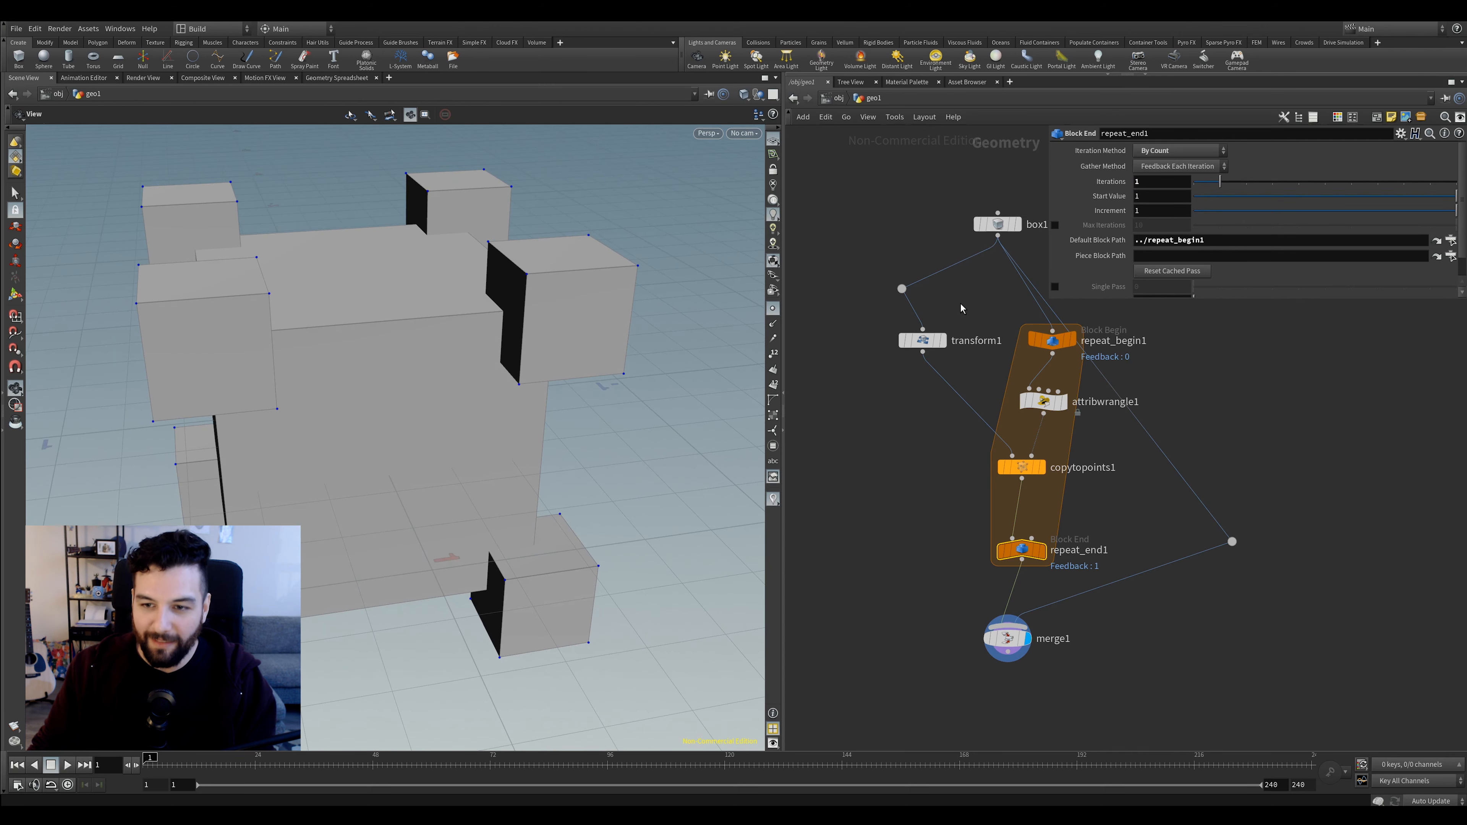
Align repeat_begin1 and attribwrangle1 beneath box1, and set transform1's uniform scale to 0.32
middle_click_drag(976, 302, 942, 359)
left_click_drag(972, 283, 1018, 272)
left_click_drag(1017, 400, 1008, 400)
left_click(886, 395)
left_click_drag(1218, 250, 1201, 250)
middle_click_drag(1012, 324, 999, 357)
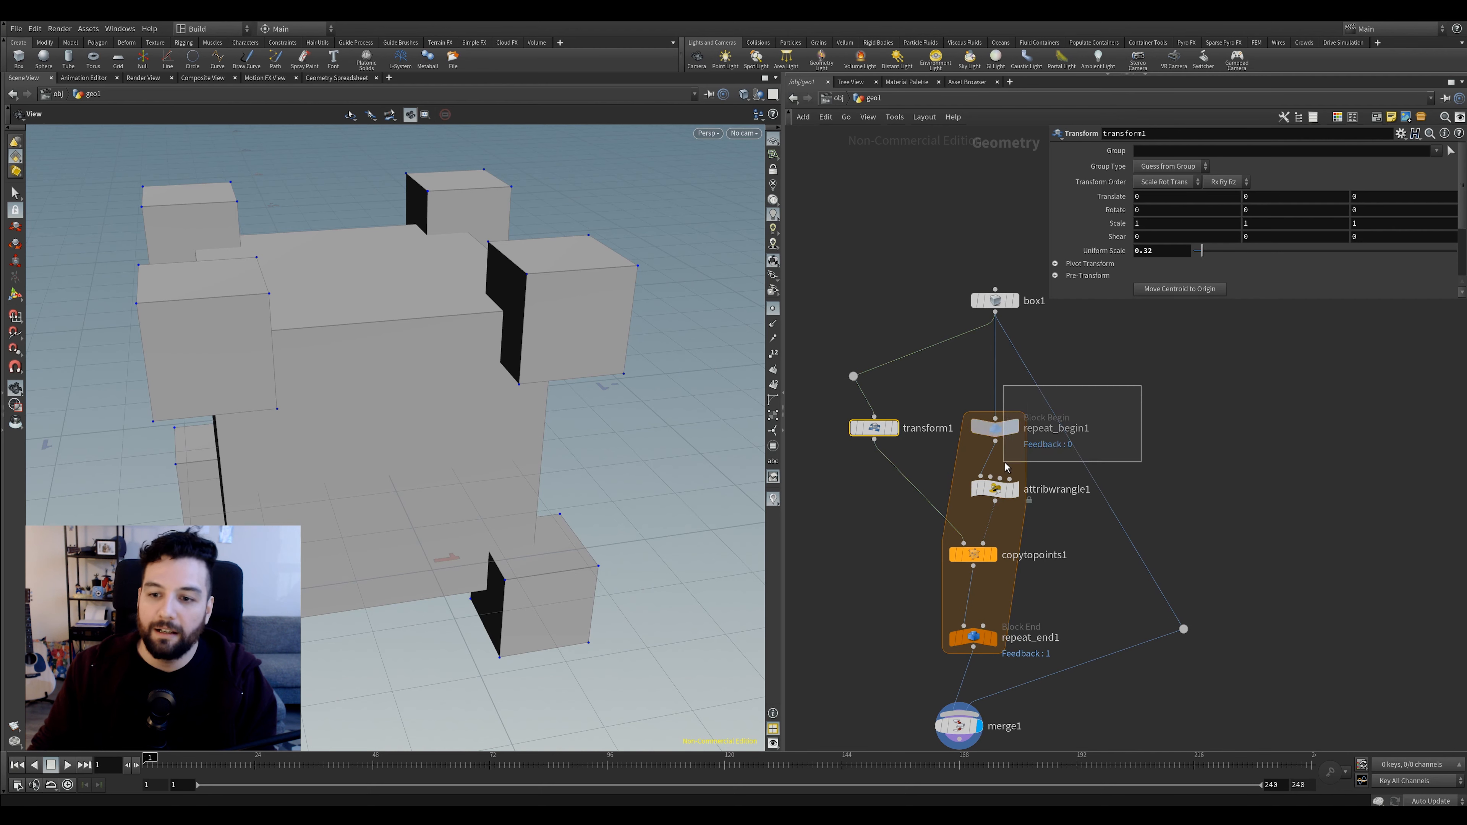
Select repeat_begin1 and inspect the node information of repeat_begin1 and repeat_end1
left_click(1012, 438)
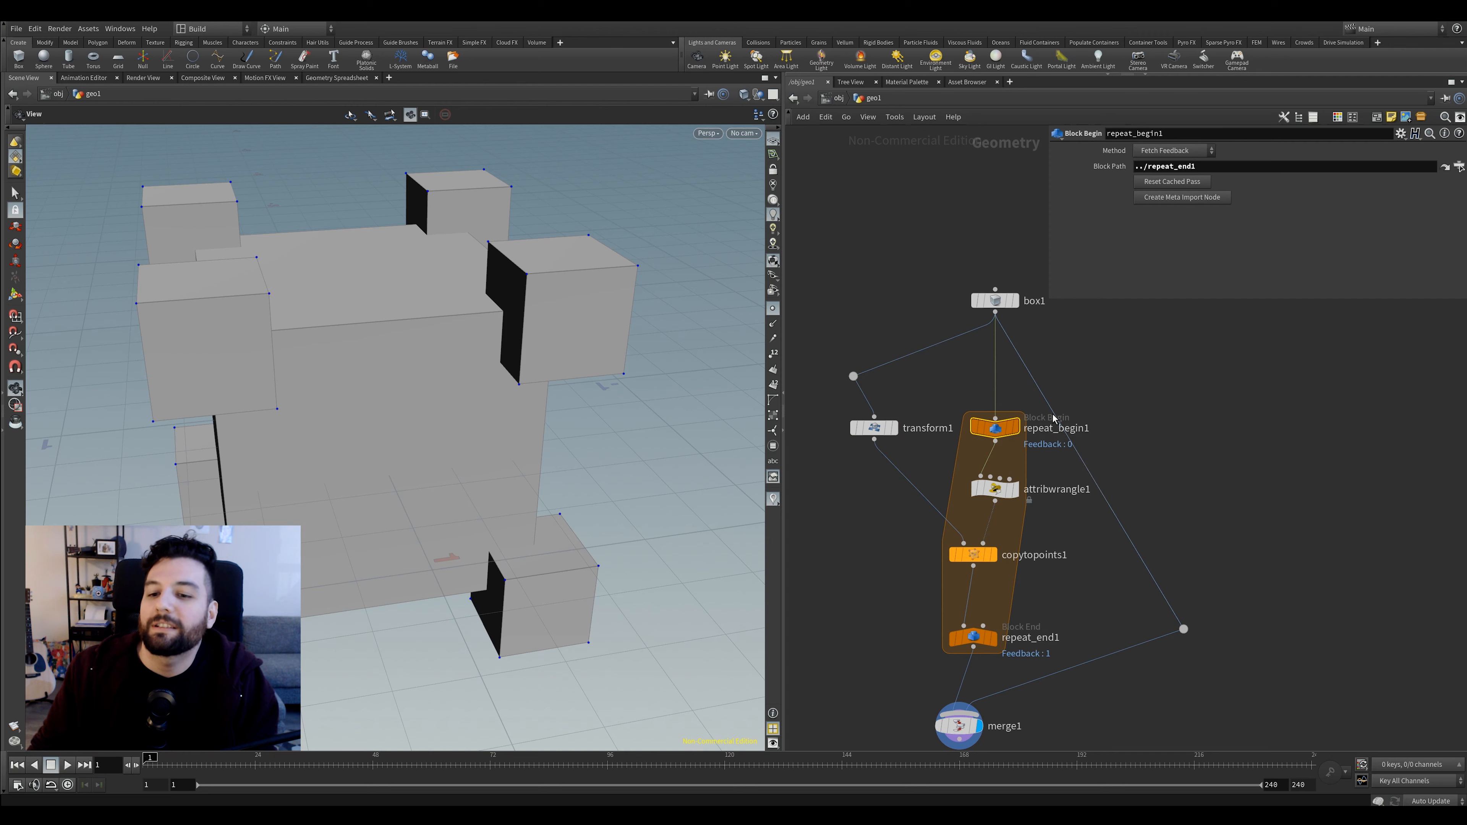
middle_click(1010, 431)
middle_click(972, 637)
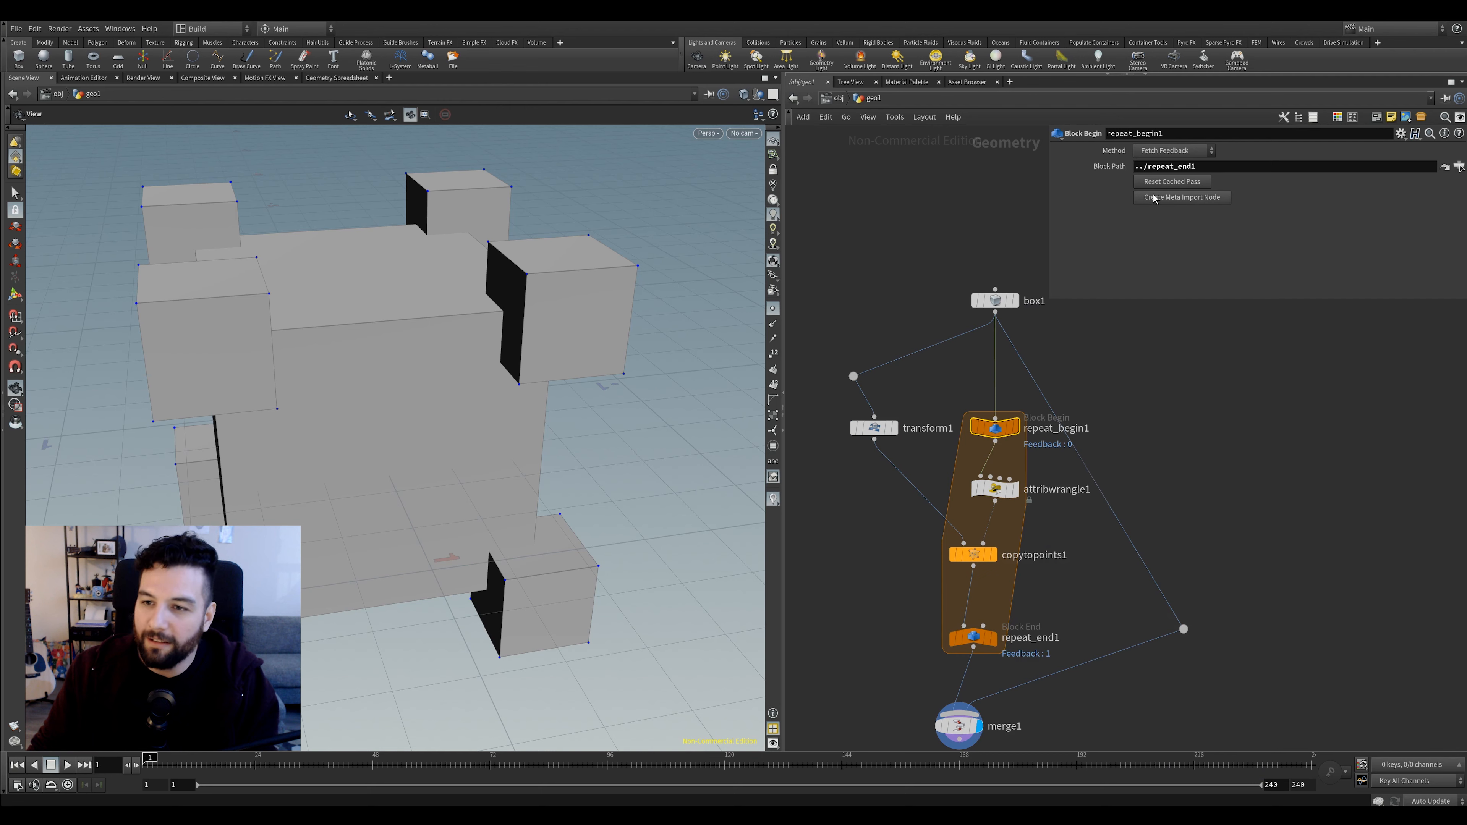
Create a meta import node from repeat_begin1, place it beside the loop, and inspect its detail attributes
left_click(1179, 199)
left_click_drag(1221, 403, 1082, 492)
left_click_drag(1140, 430, 1222, 449)
middle_click(1172, 431)
middle_click(1207, 436)
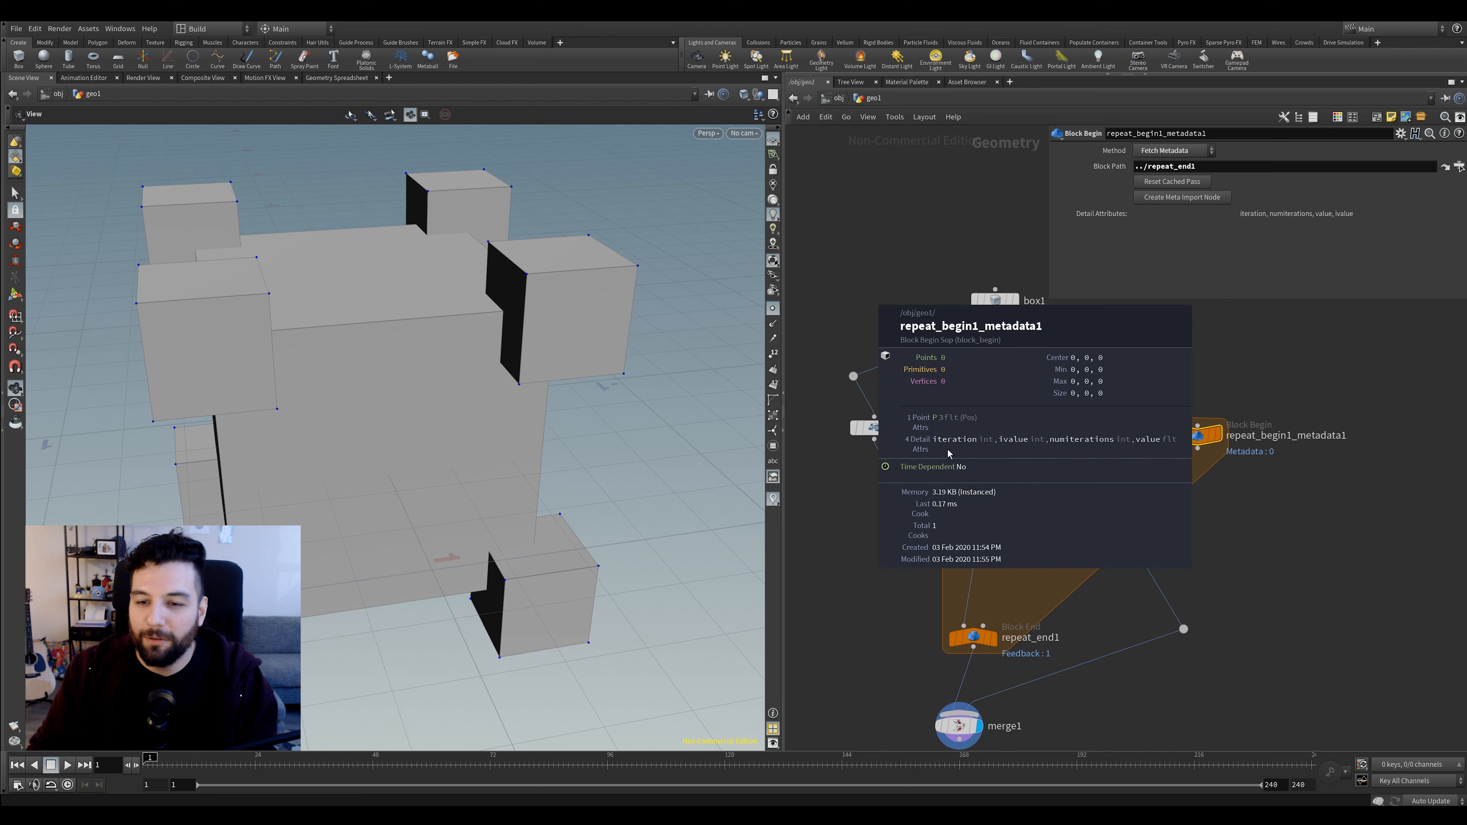
Examine the detail attribute values of repeat_begin1_metadata1 in a geometry spreadsheet, and close it
right_click(1197, 434)
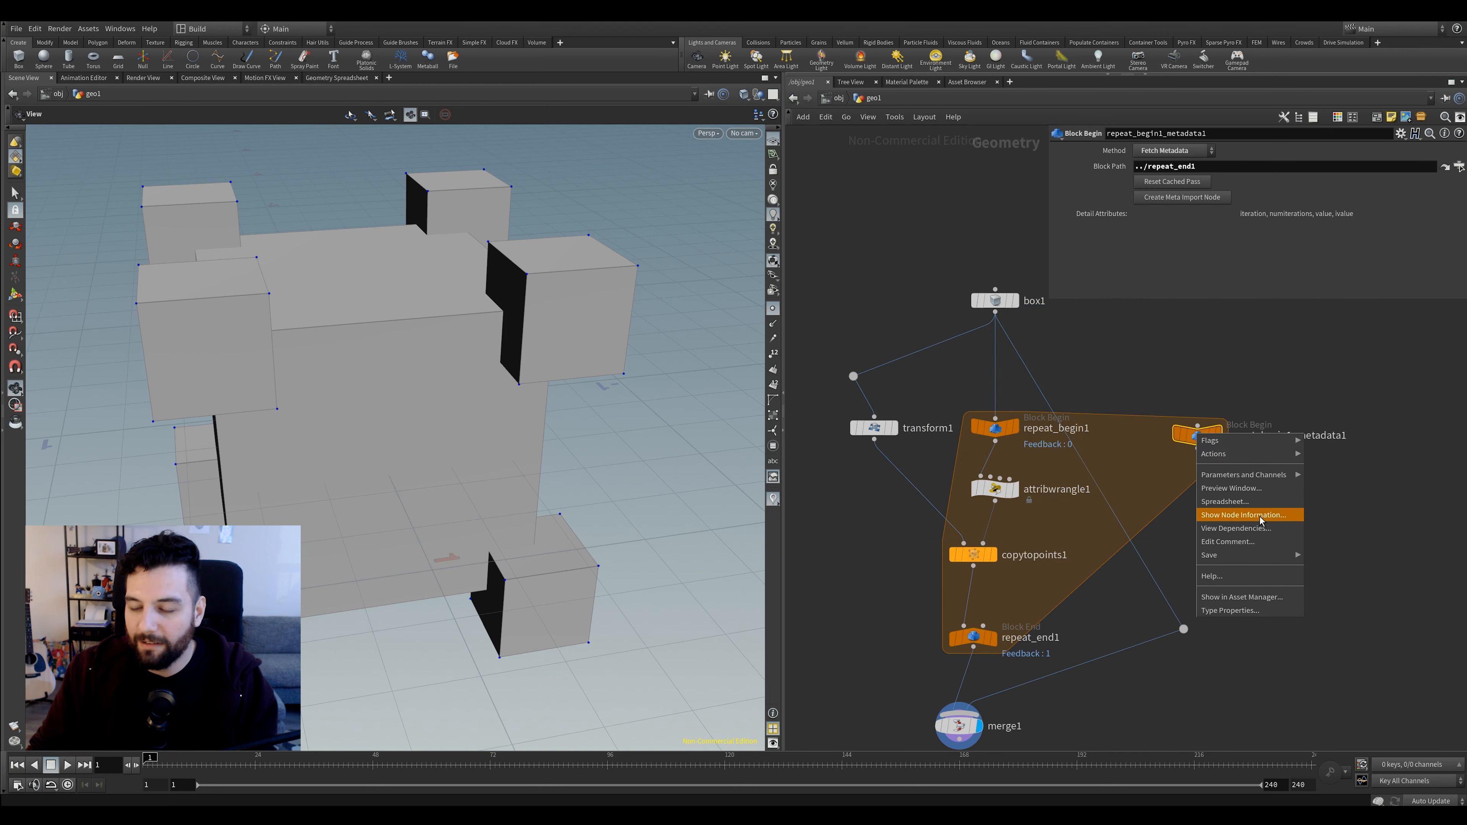
left_click(1224, 501)
left_click(1037, 488)
left_click_drag(1007, 470, 1047, 589)
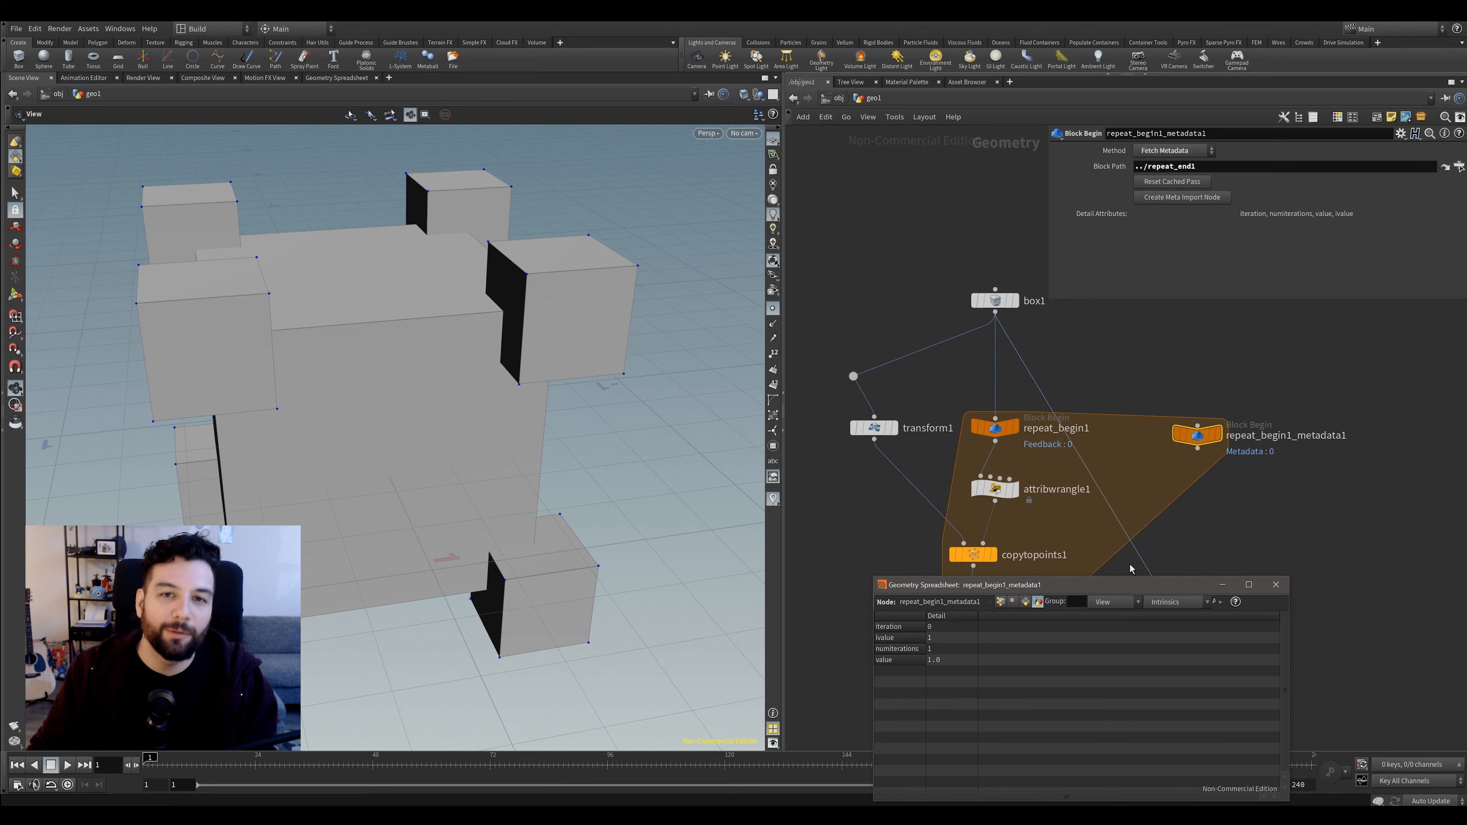
left_click_drag(1146, 584, 783, 452)
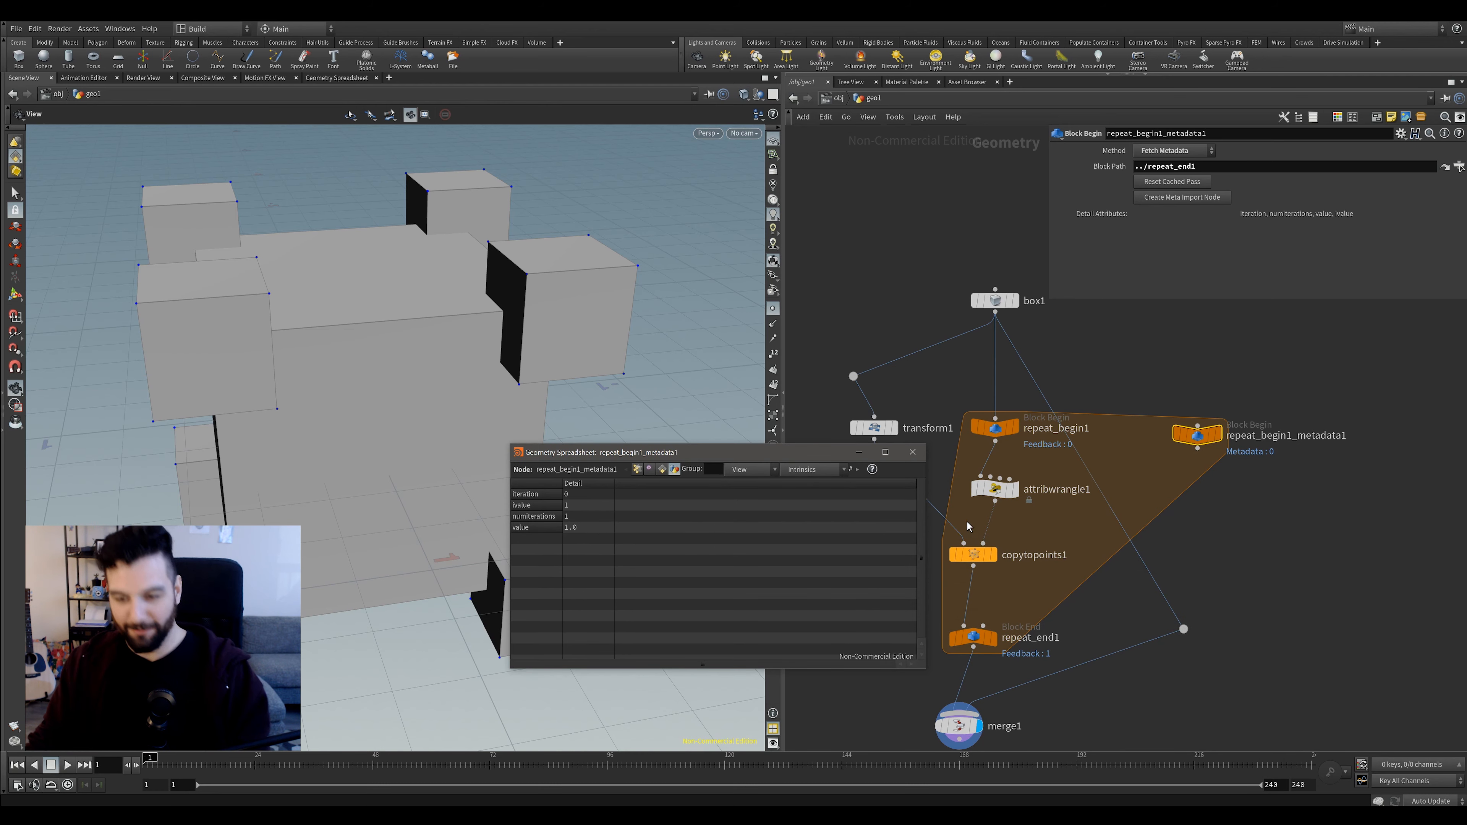
left_click(912, 452)
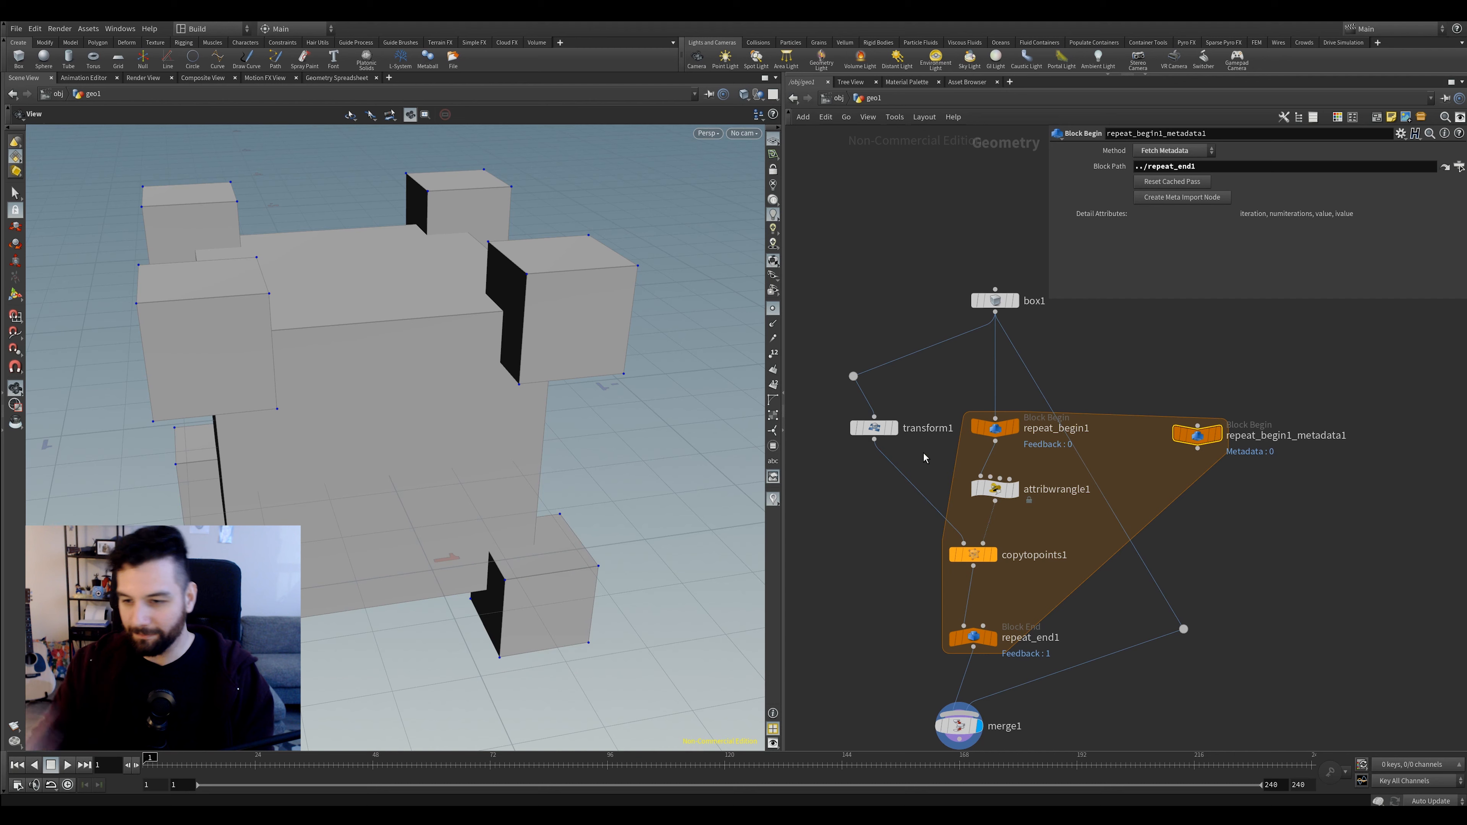
Set transform1's uniform scale to the expression detail("../repeat_begin1_metadata1/", "iteration", 0)
left_click(874, 427)
left_click_drag(1202, 250, 1024, 323)
type("de")
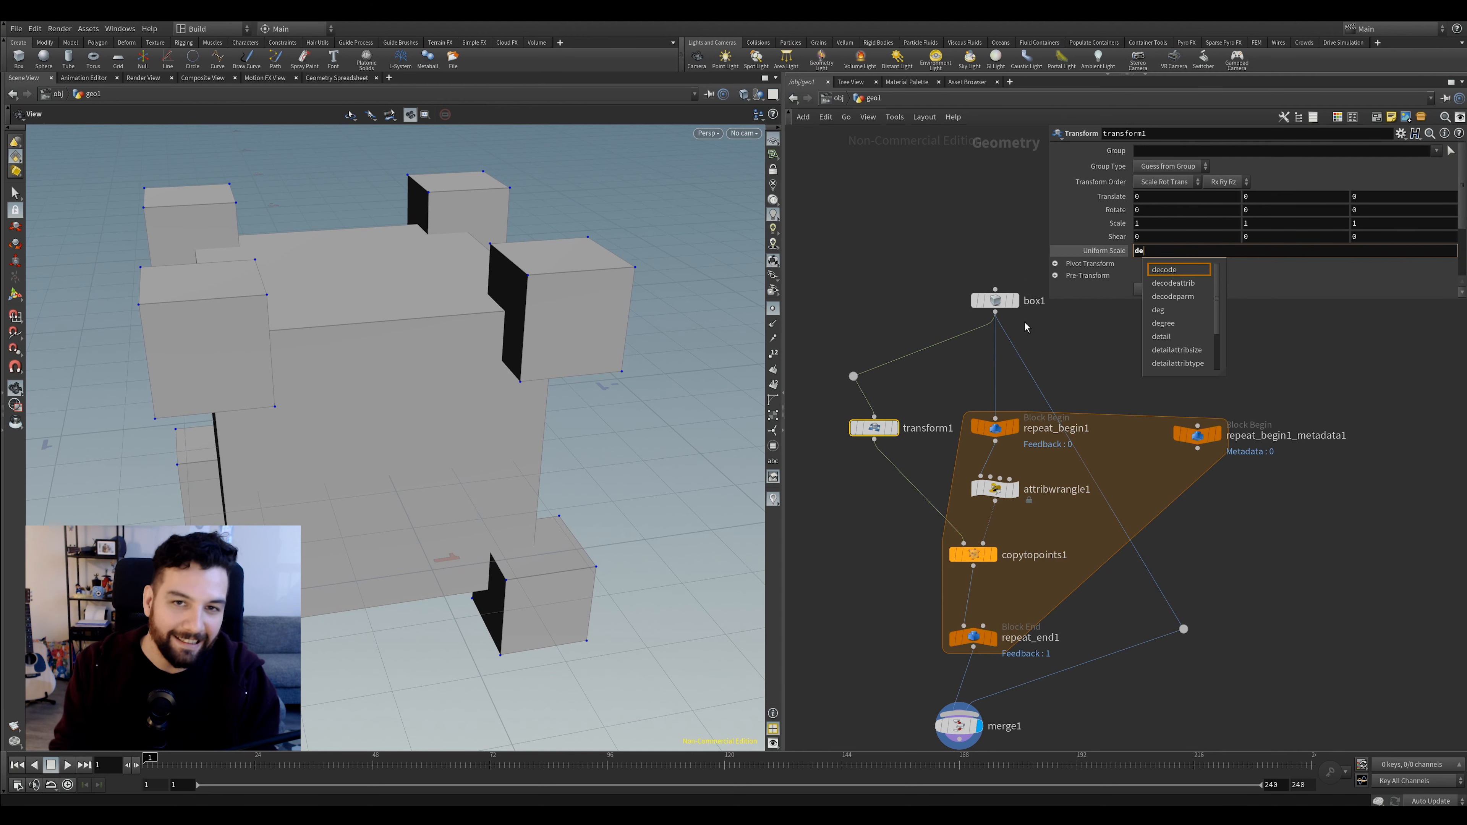
type("tail")
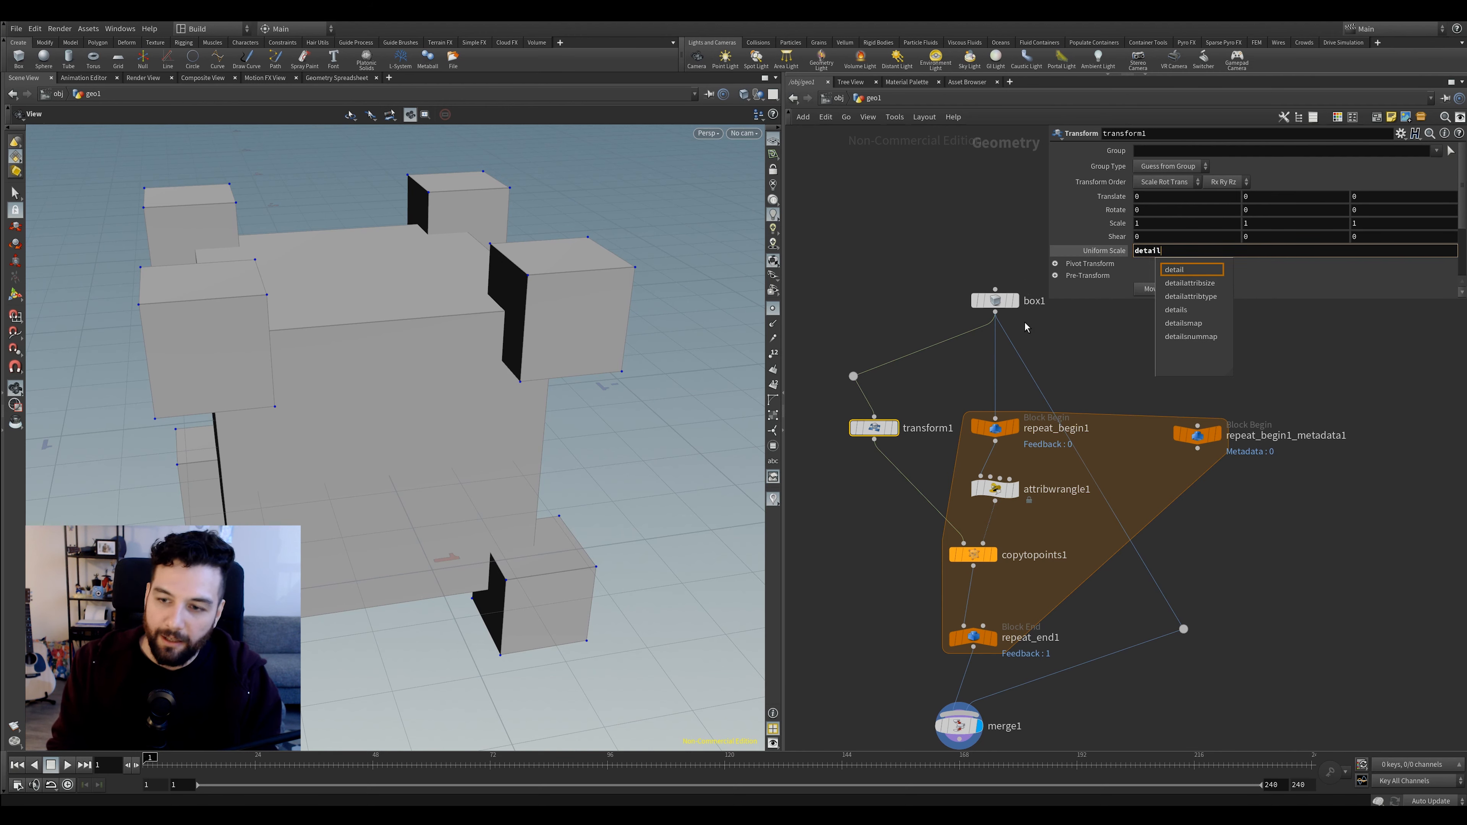
type("(")
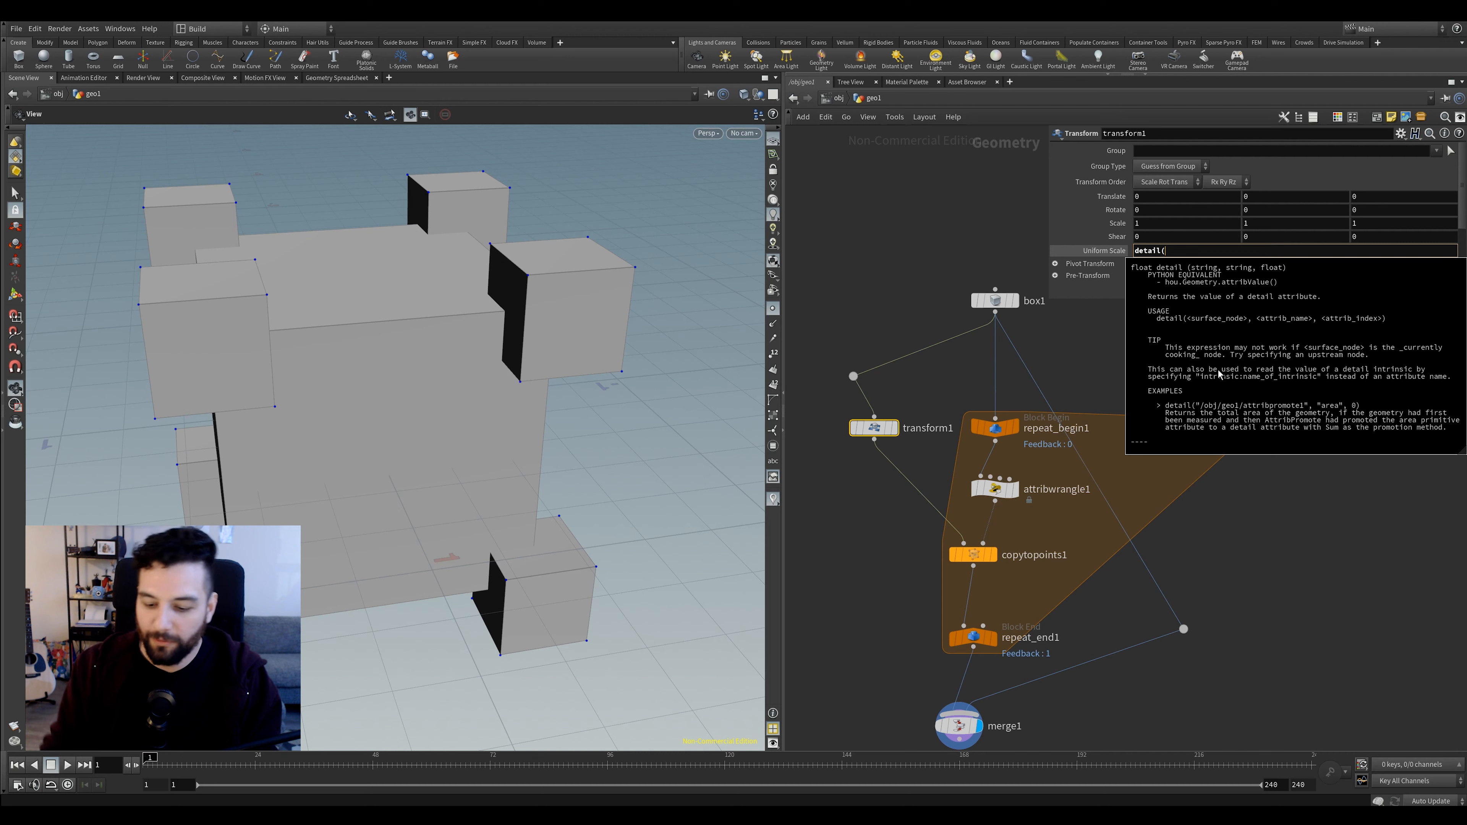
type("\"../r")
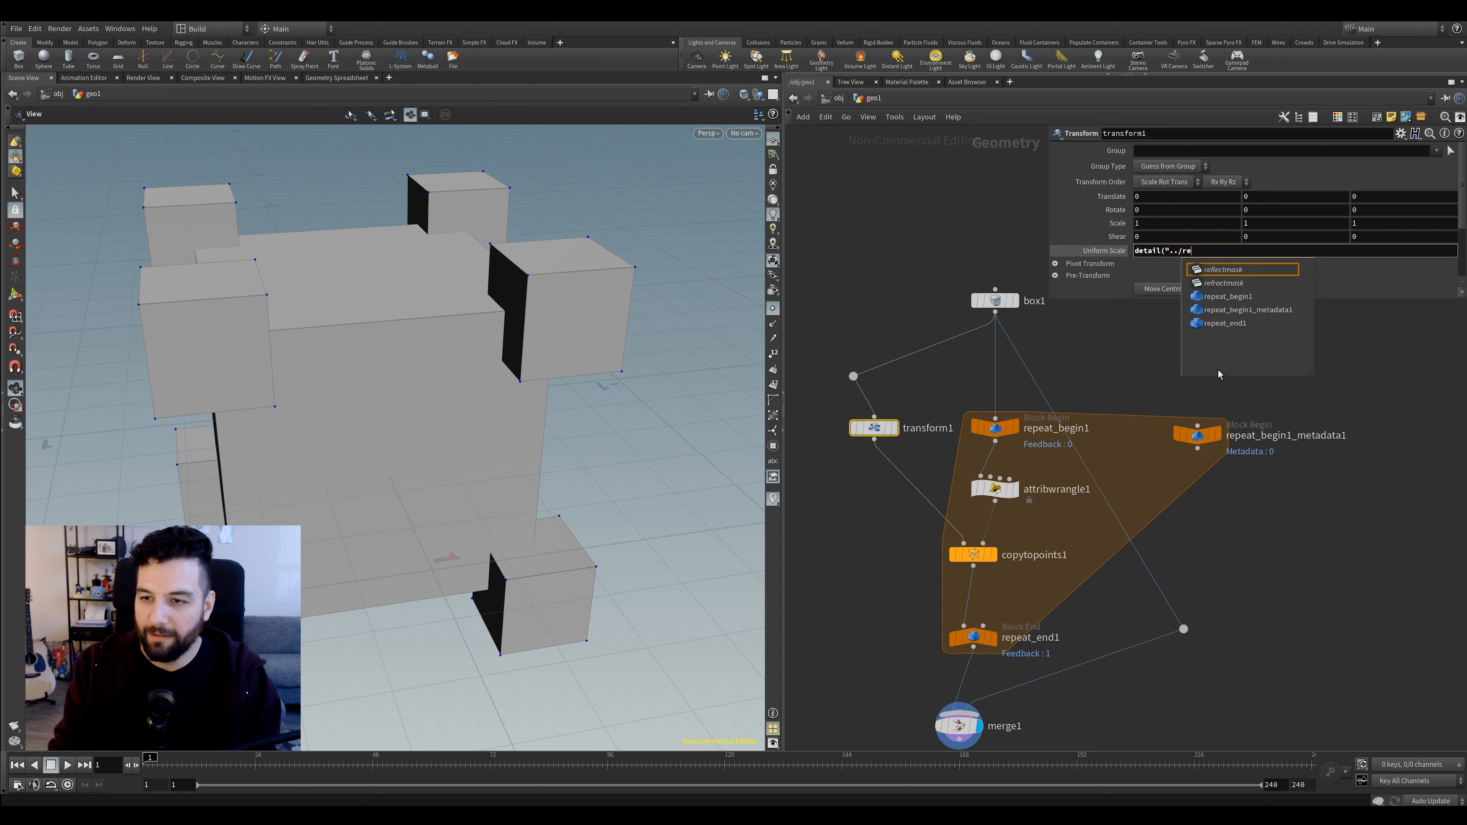
type("e")
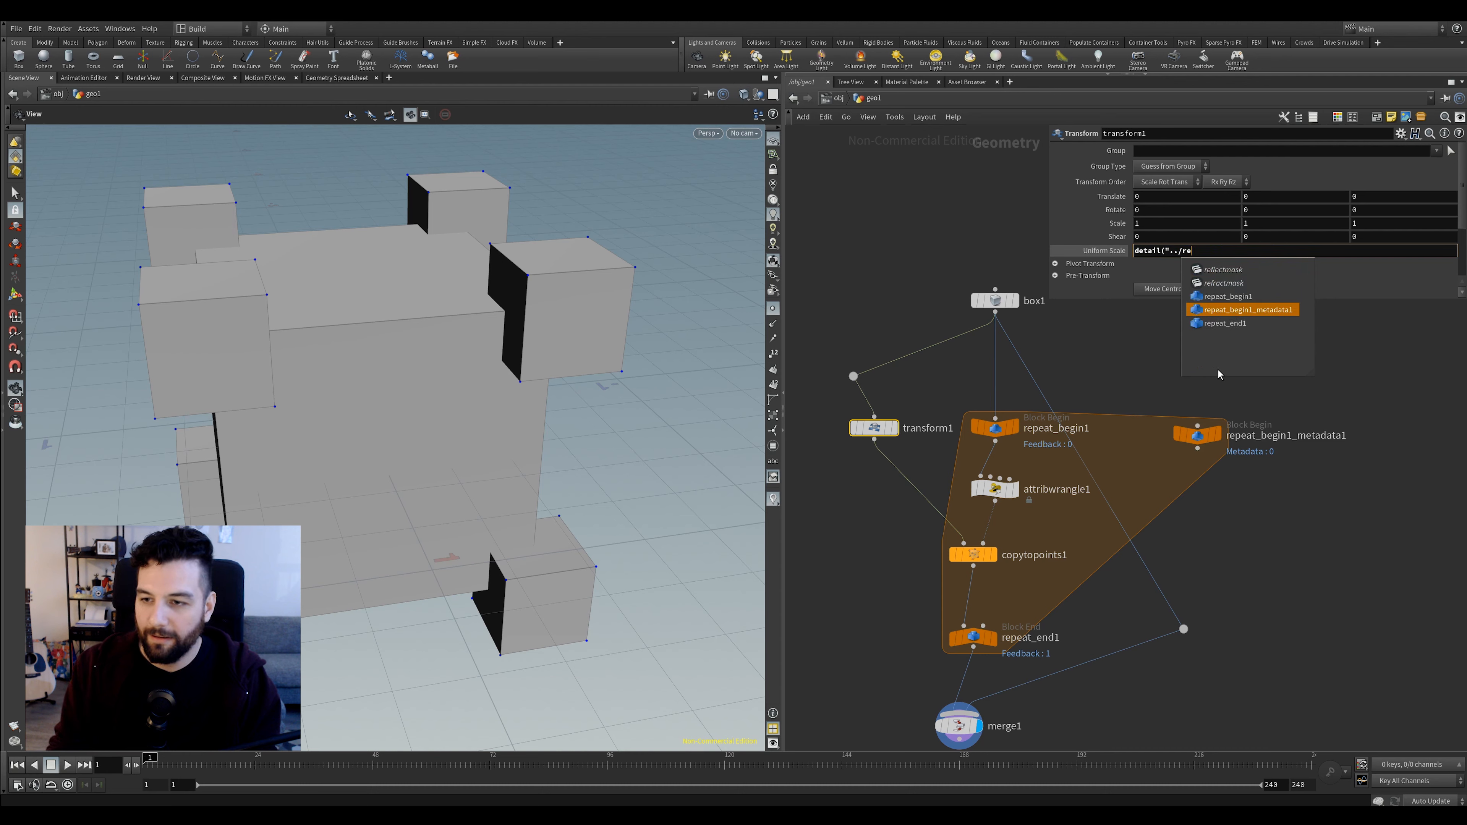
key("Tab")
type("\"")
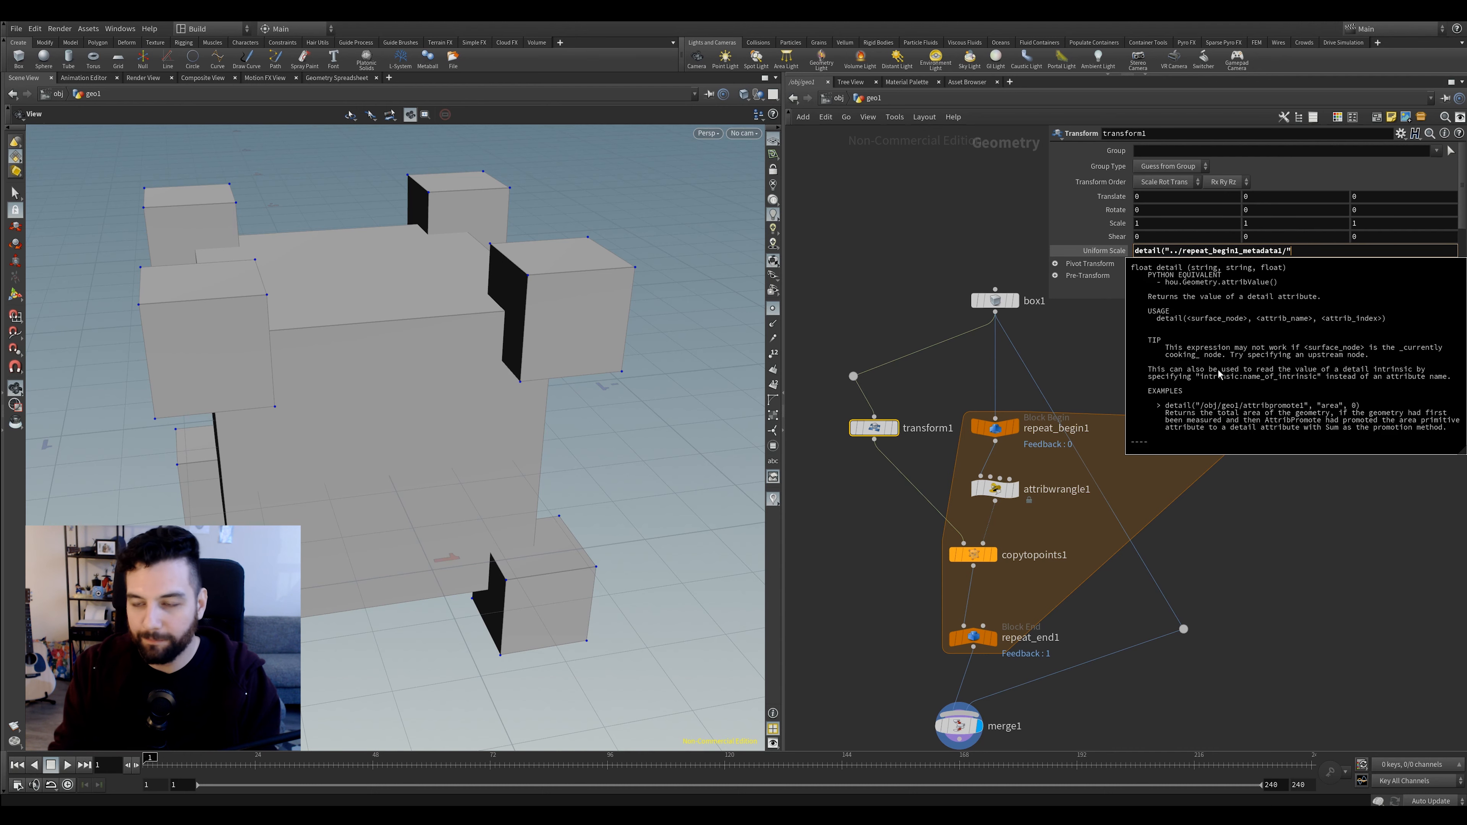
type(", \"ite")
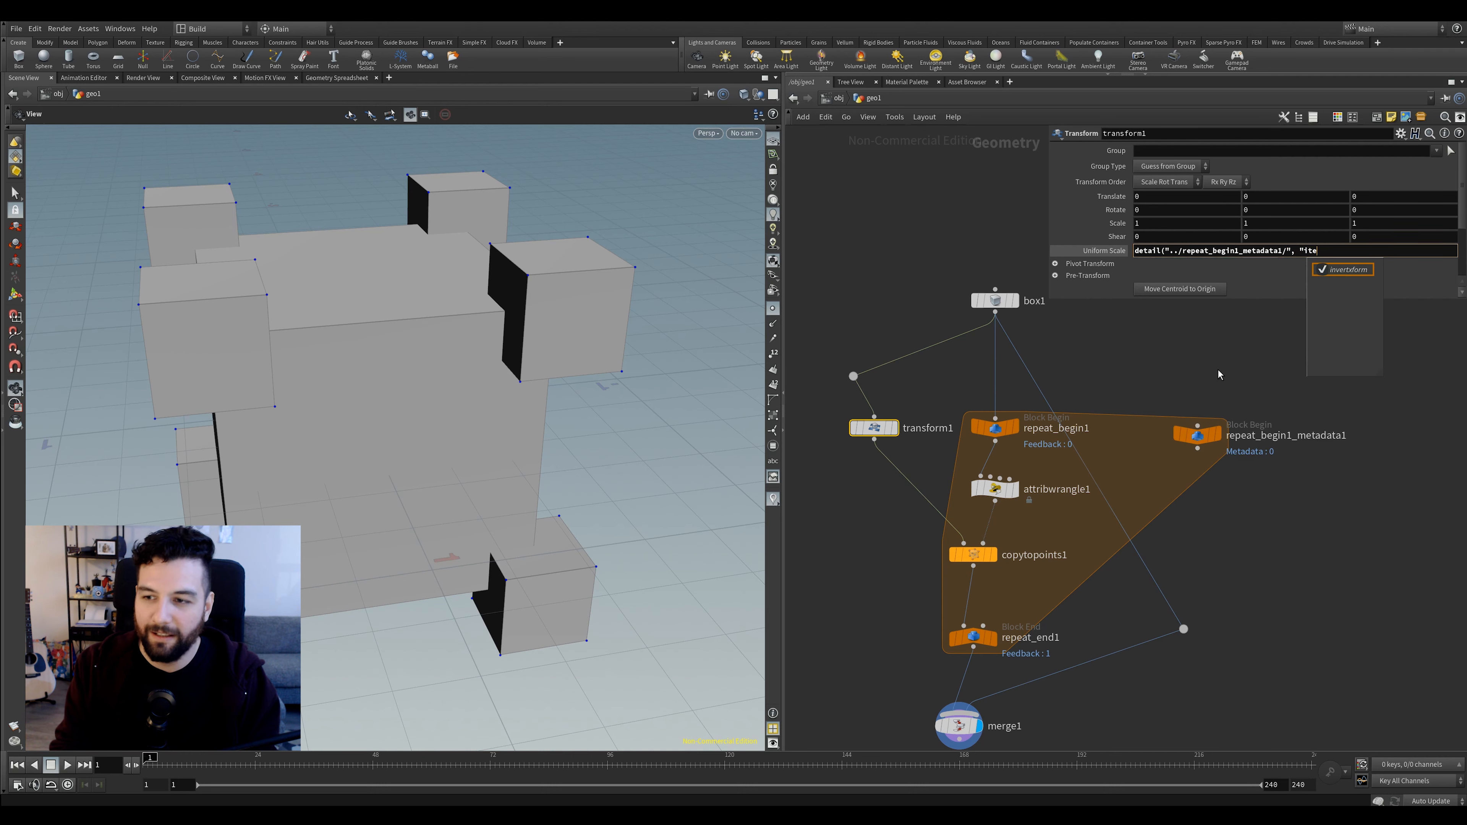
type("ration\"")
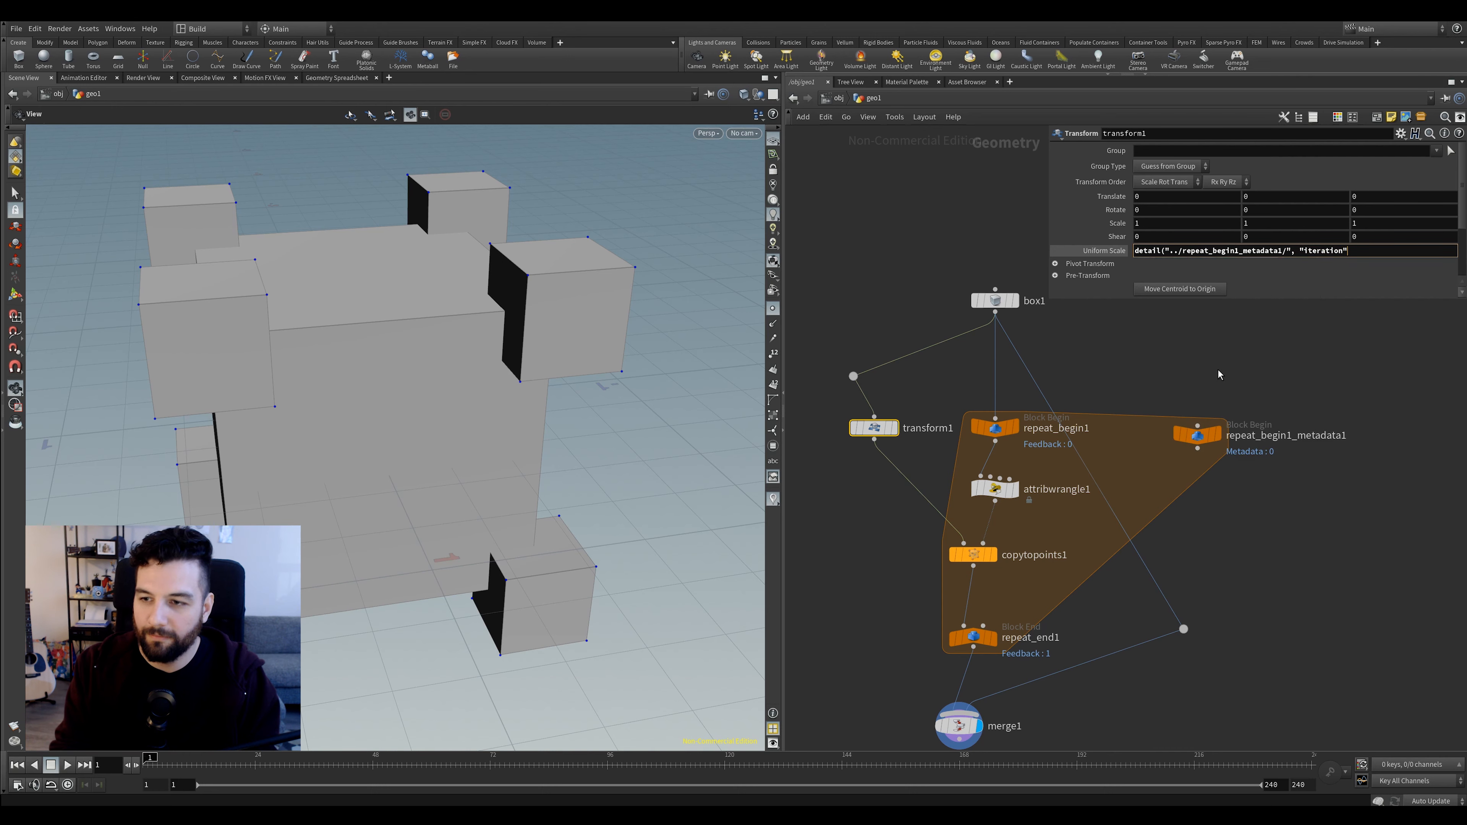
type(", 0")
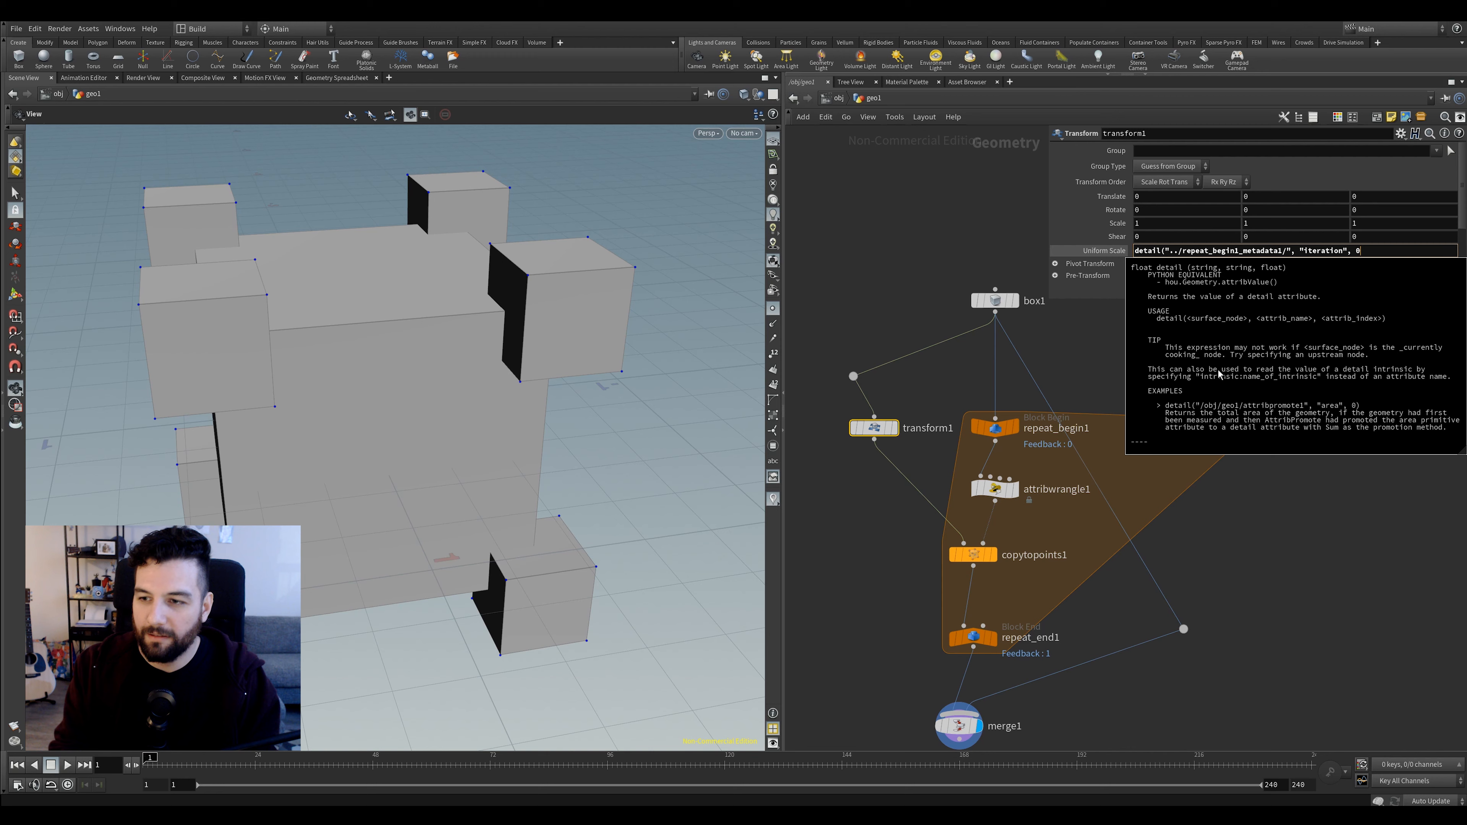
type(")")
key("Return")
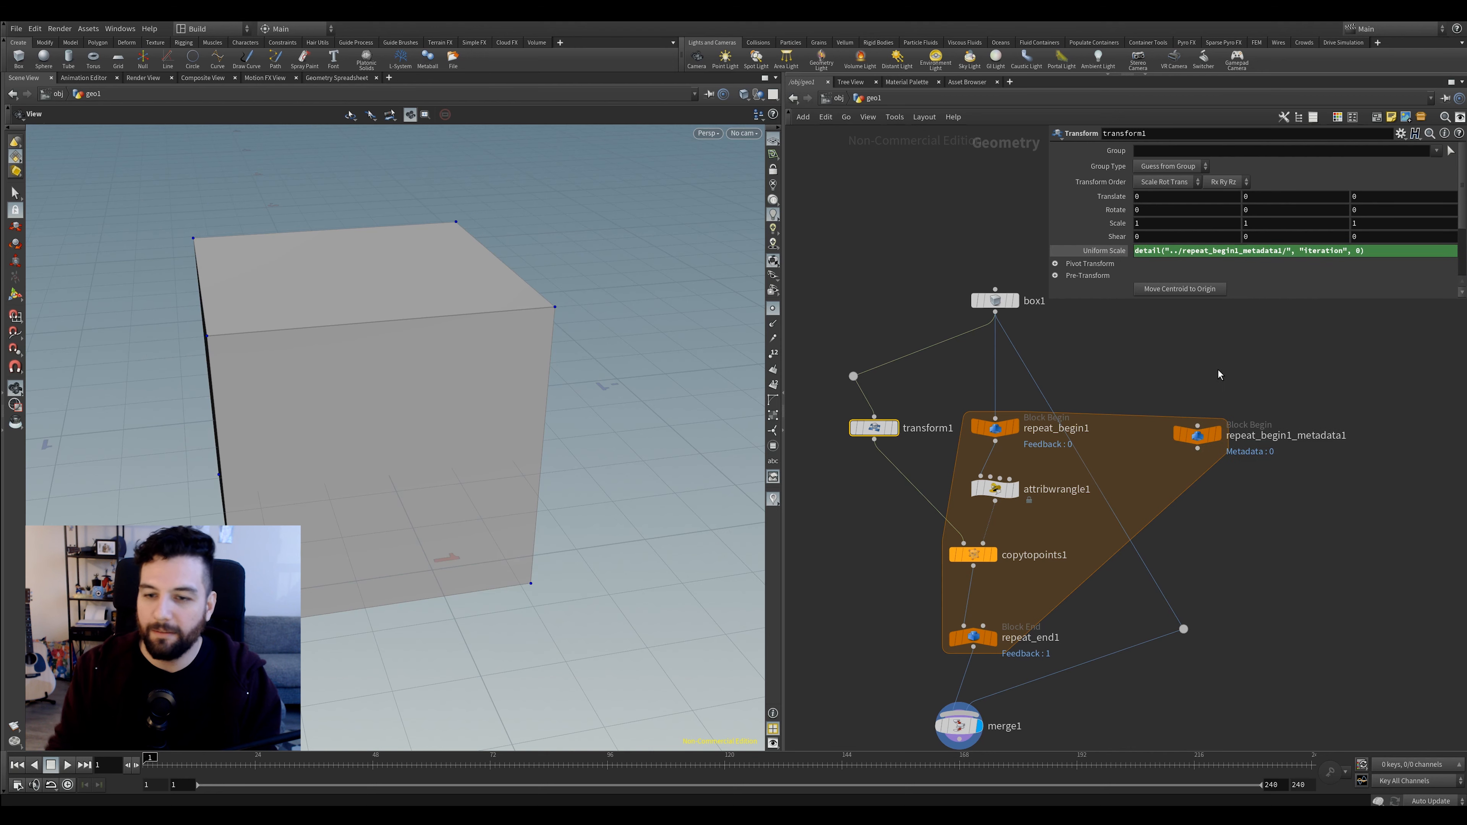
Try 2 iterations on repeat_end1, check the boxes in wireframe, and return to 1 iteration with shaded display
left_click(1198, 434)
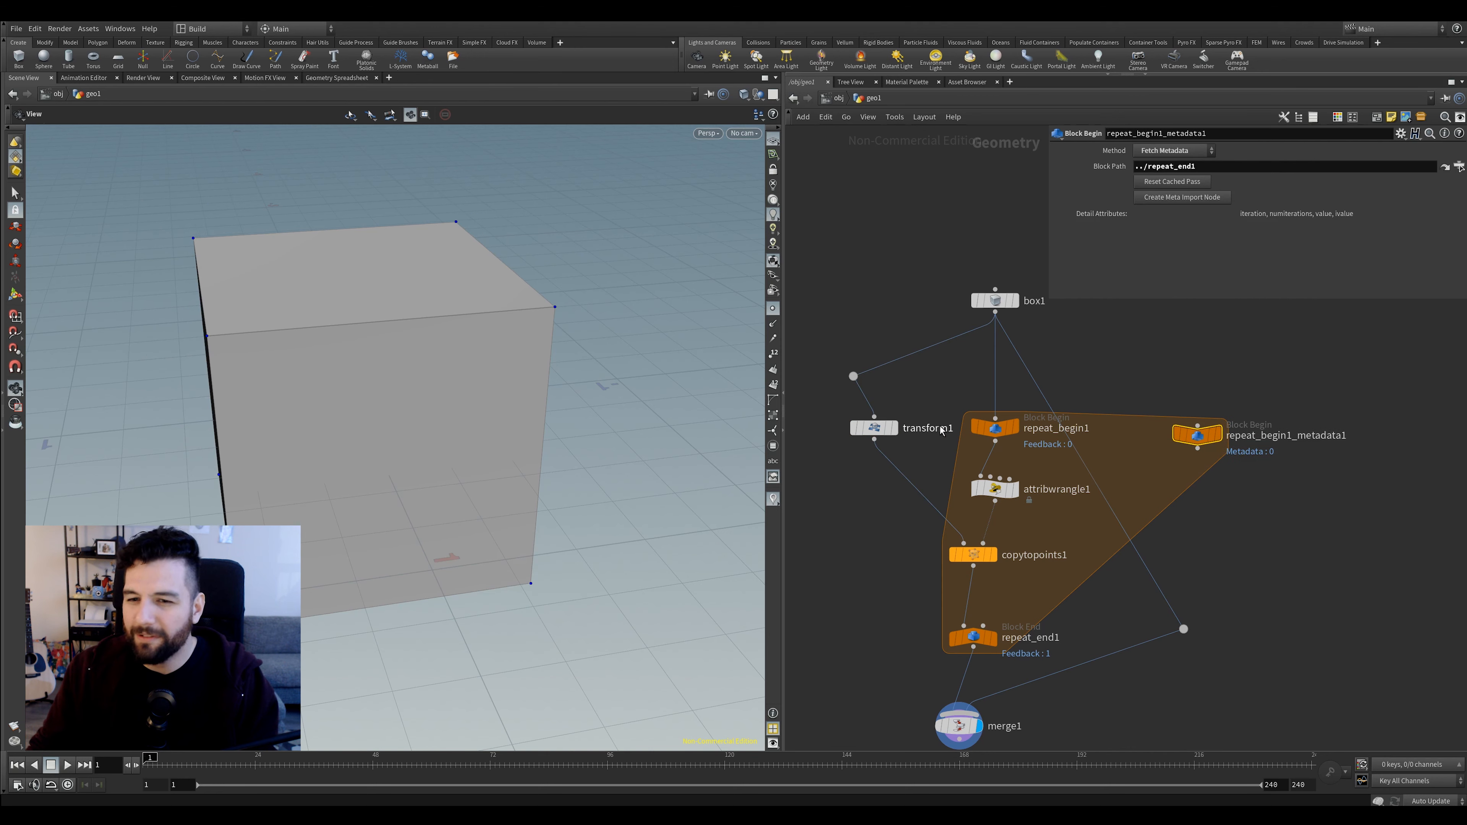
left_click_drag(880, 460, 877, 463)
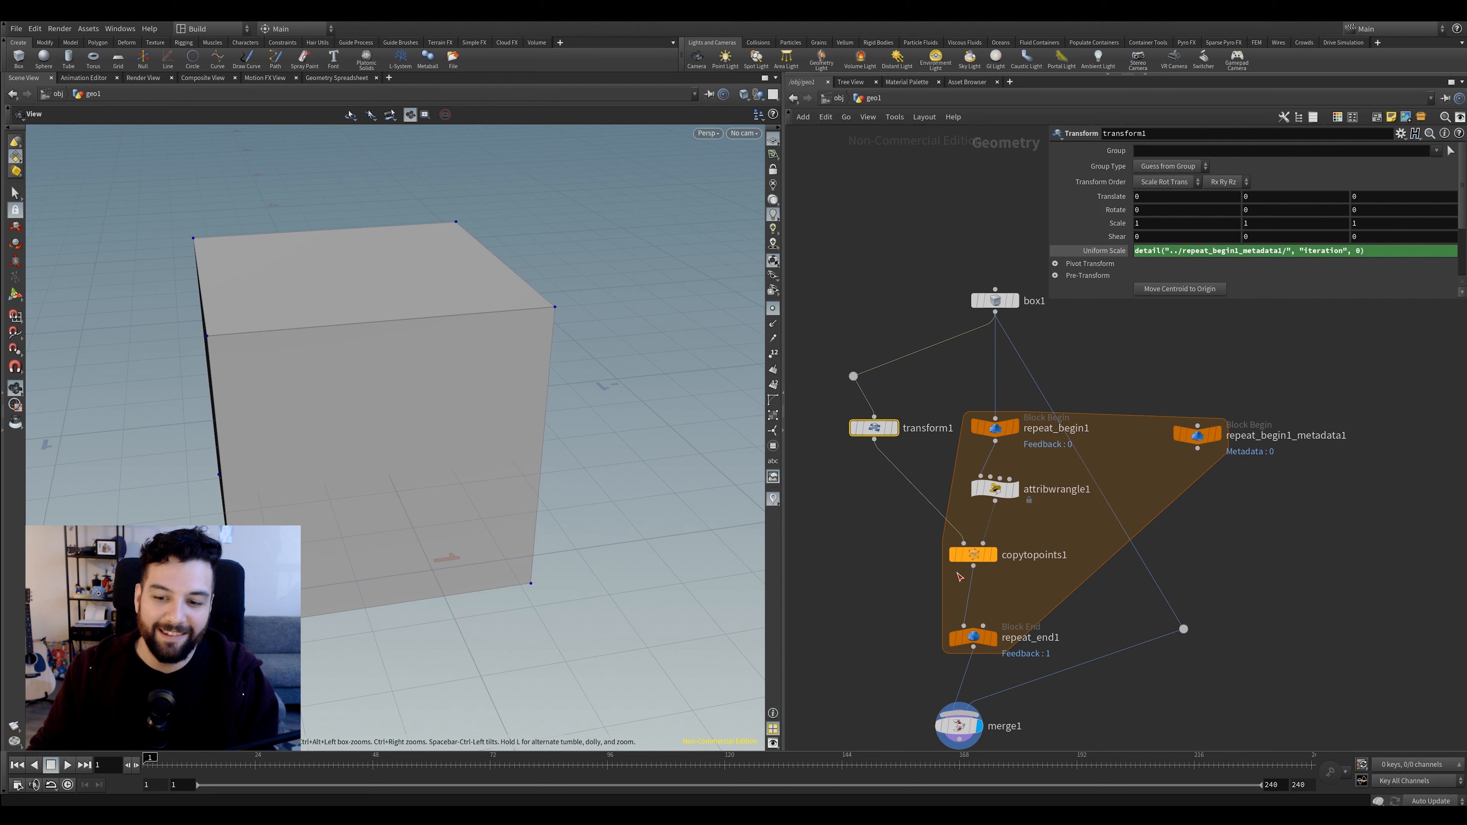
left_click(972, 637)
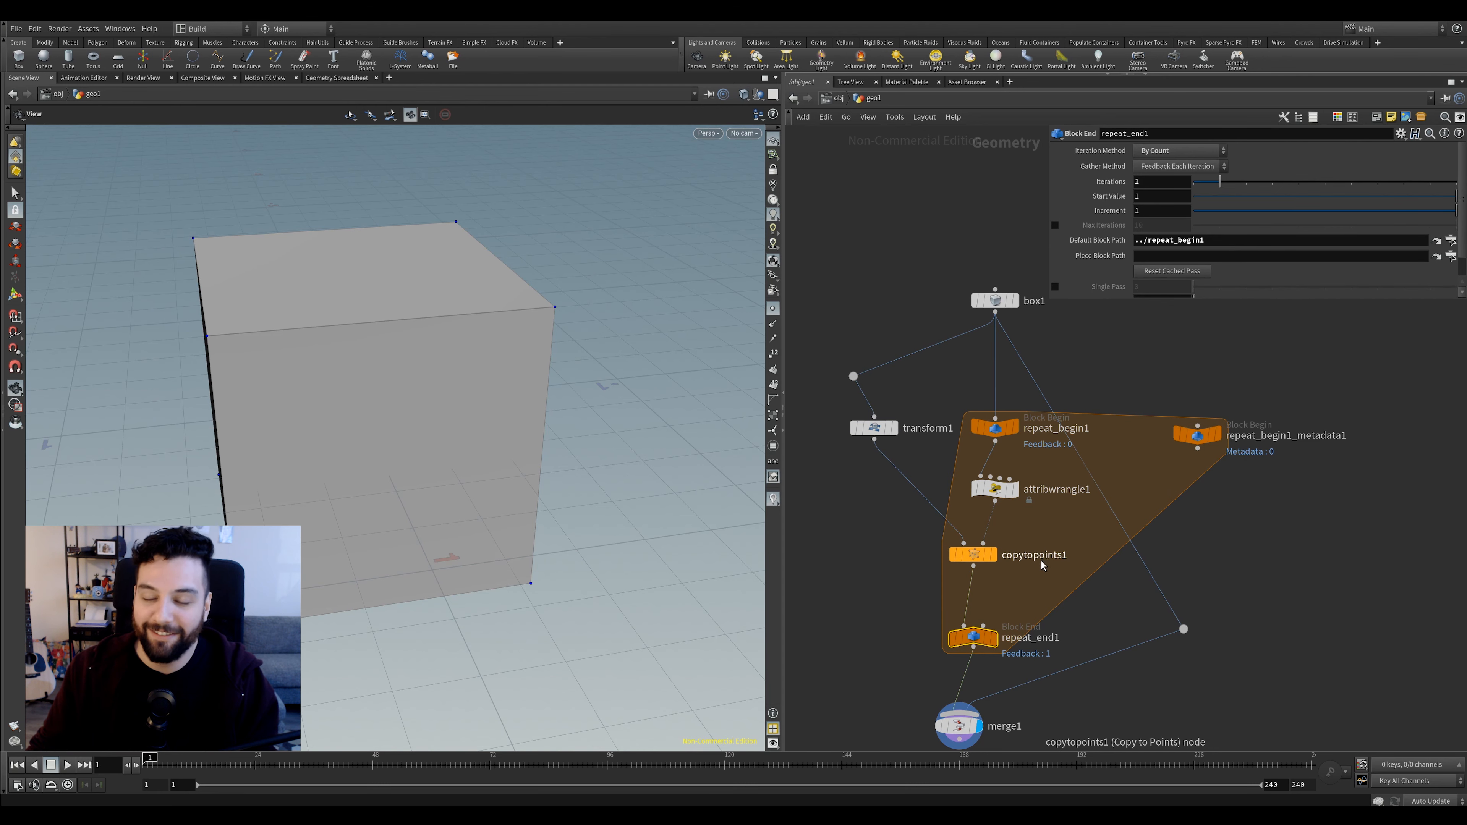
left_click_drag(1233, 187, 1244, 186)
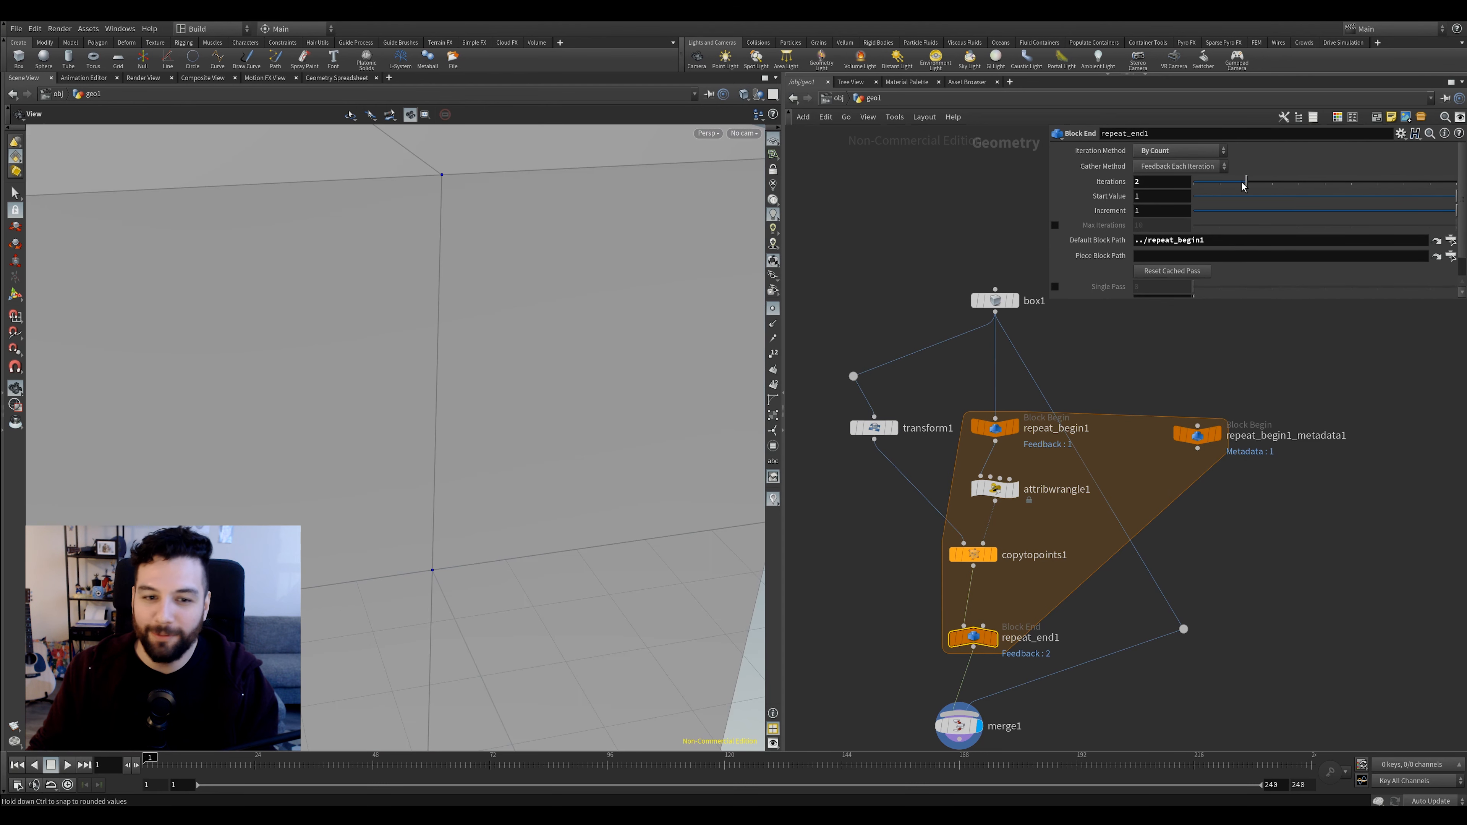
scroll(528, 389, "down", 4)
left_click_drag(510, 340, 483, 305)
key("w")
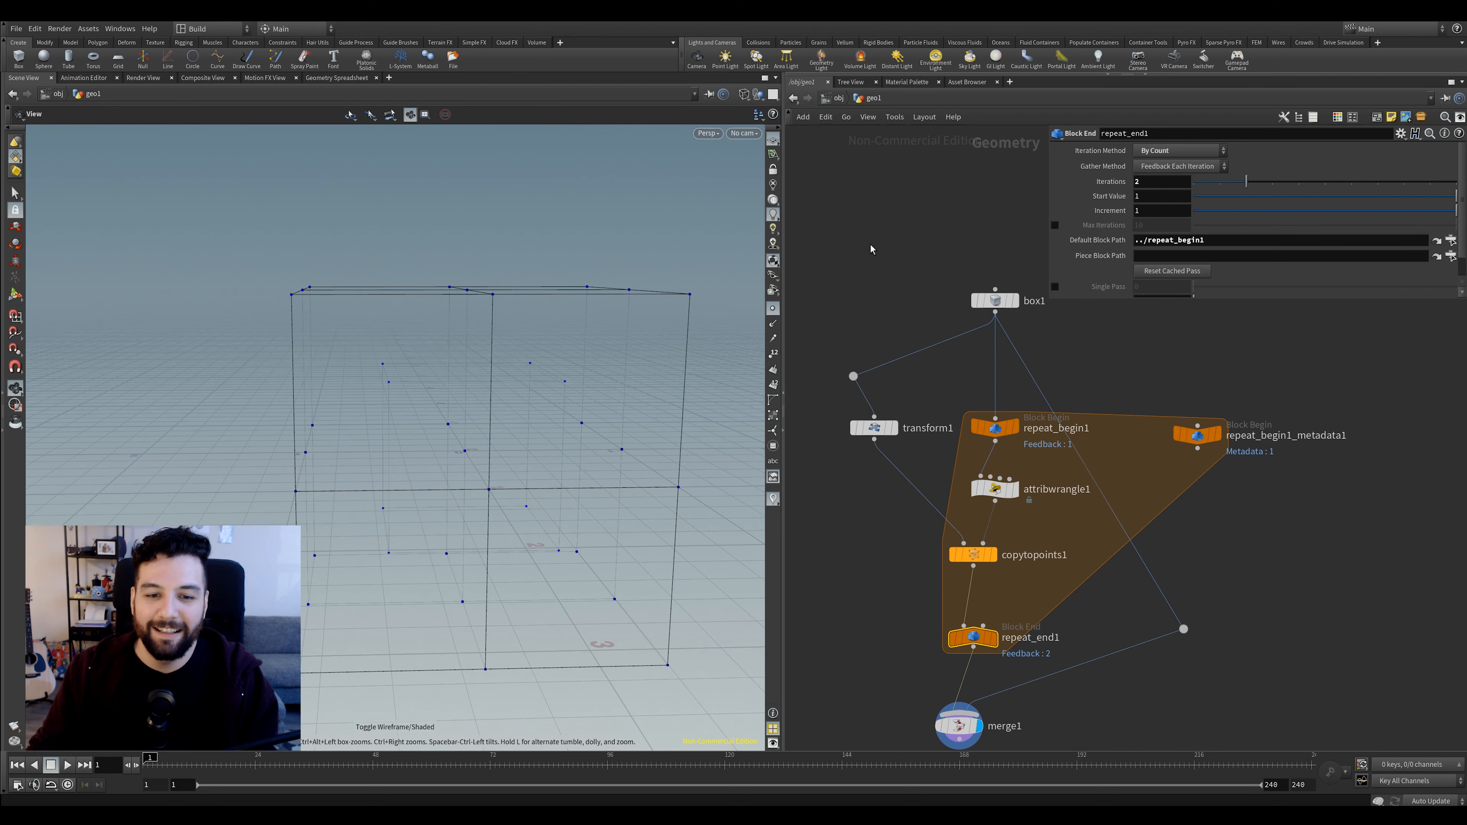
mouse_move(1241, 186)
left_mouse_down()
mouse_move(1268, 183)
mouse_move(1210, 184)
left_mouse_up()
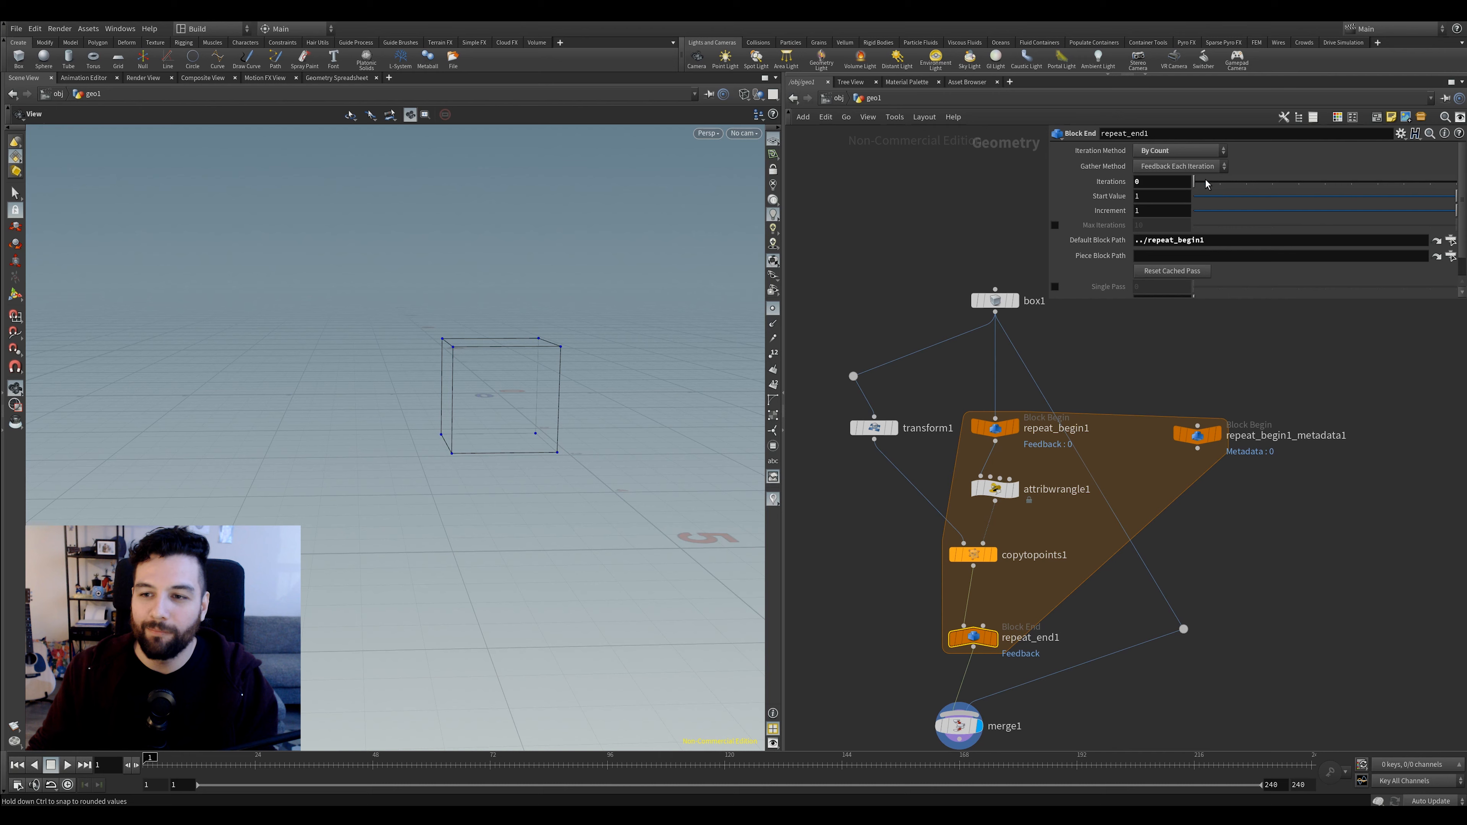
key("w")
scroll(650, 286, "up", 3)
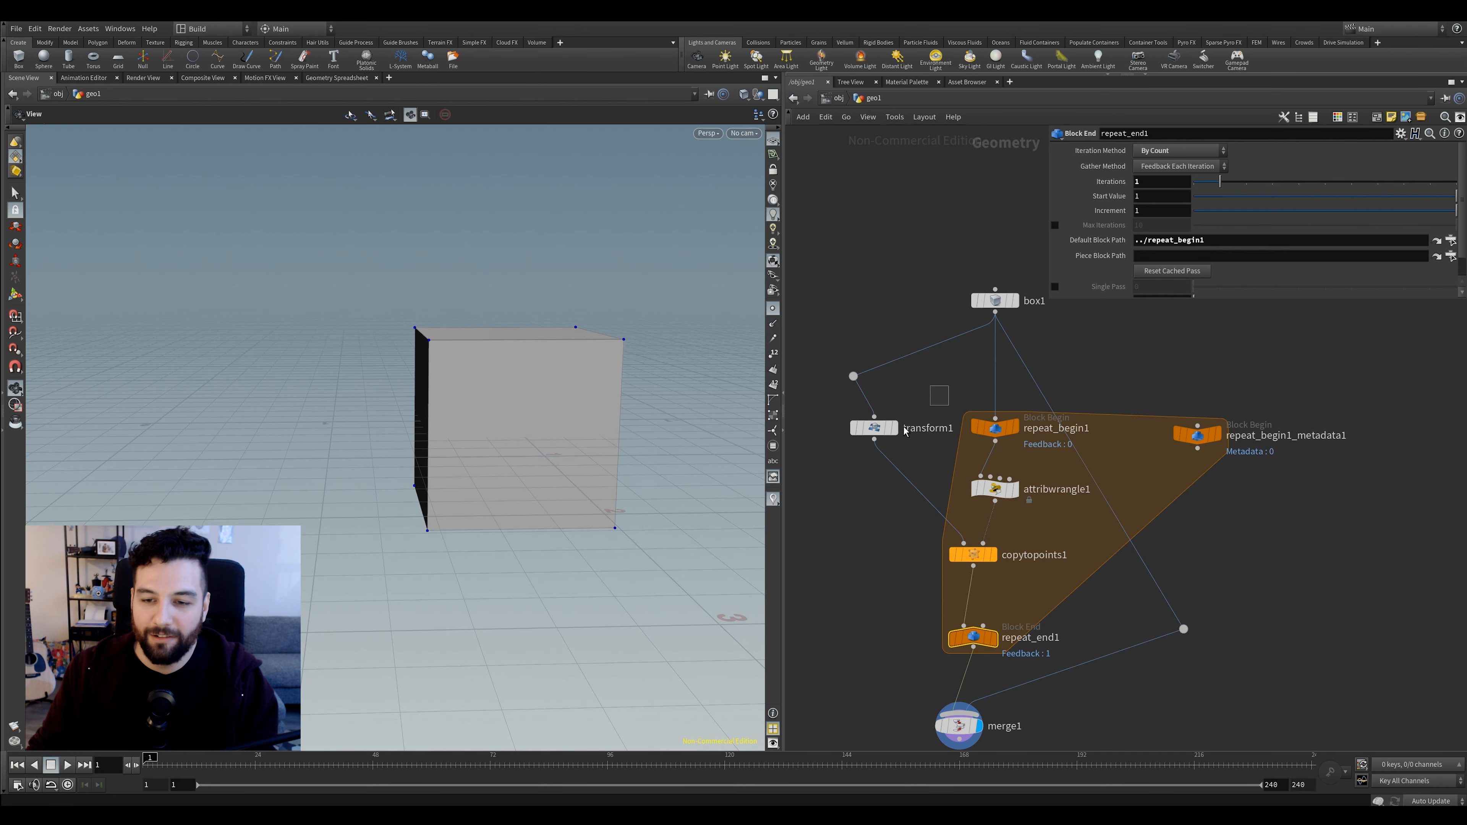
Append + 1 to the iteration expression in transform1's uniform scale
left_click(873, 428)
left_click(1376, 252)
type("+ 1")
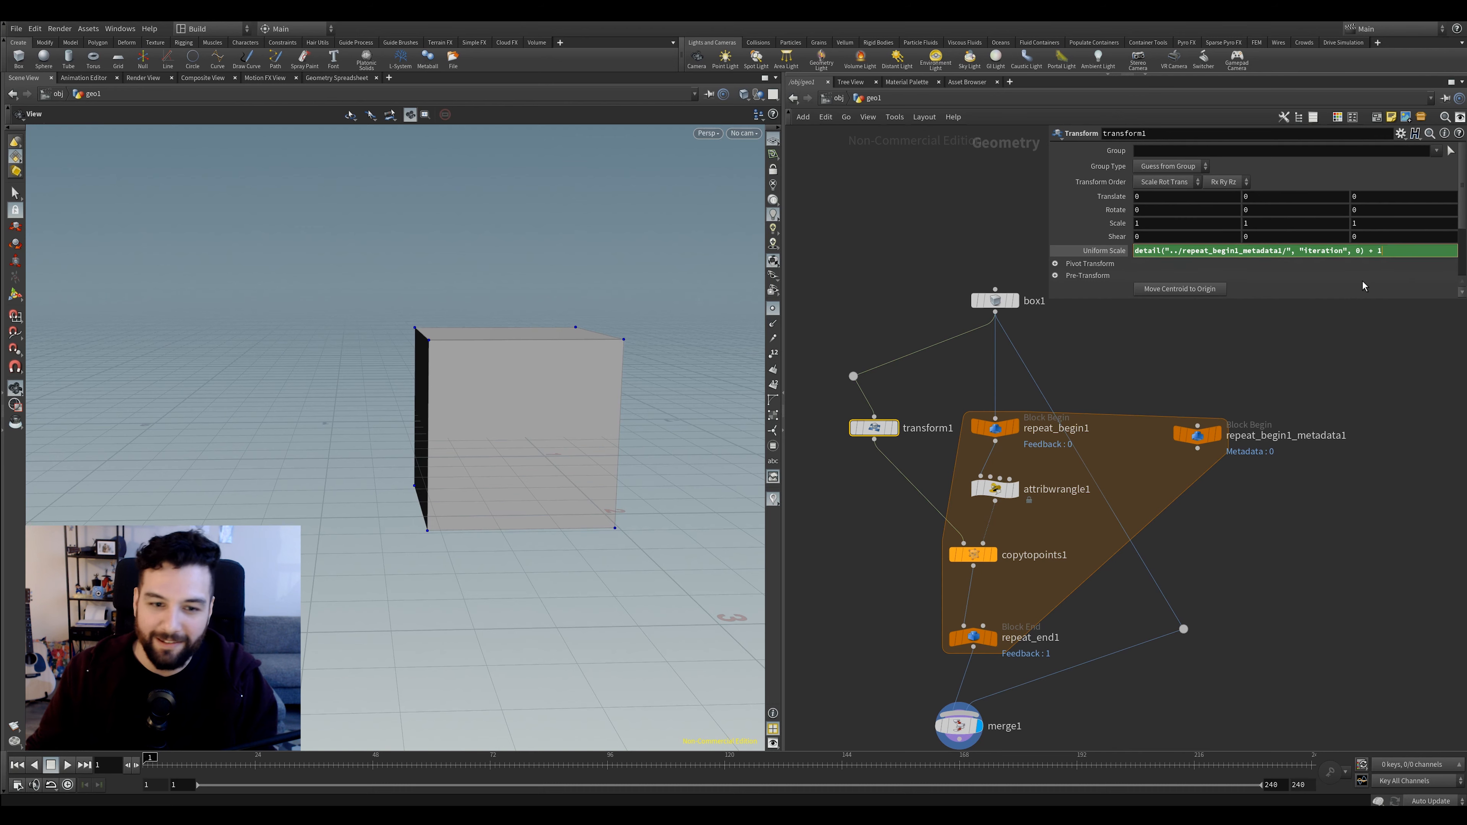
key("Return")
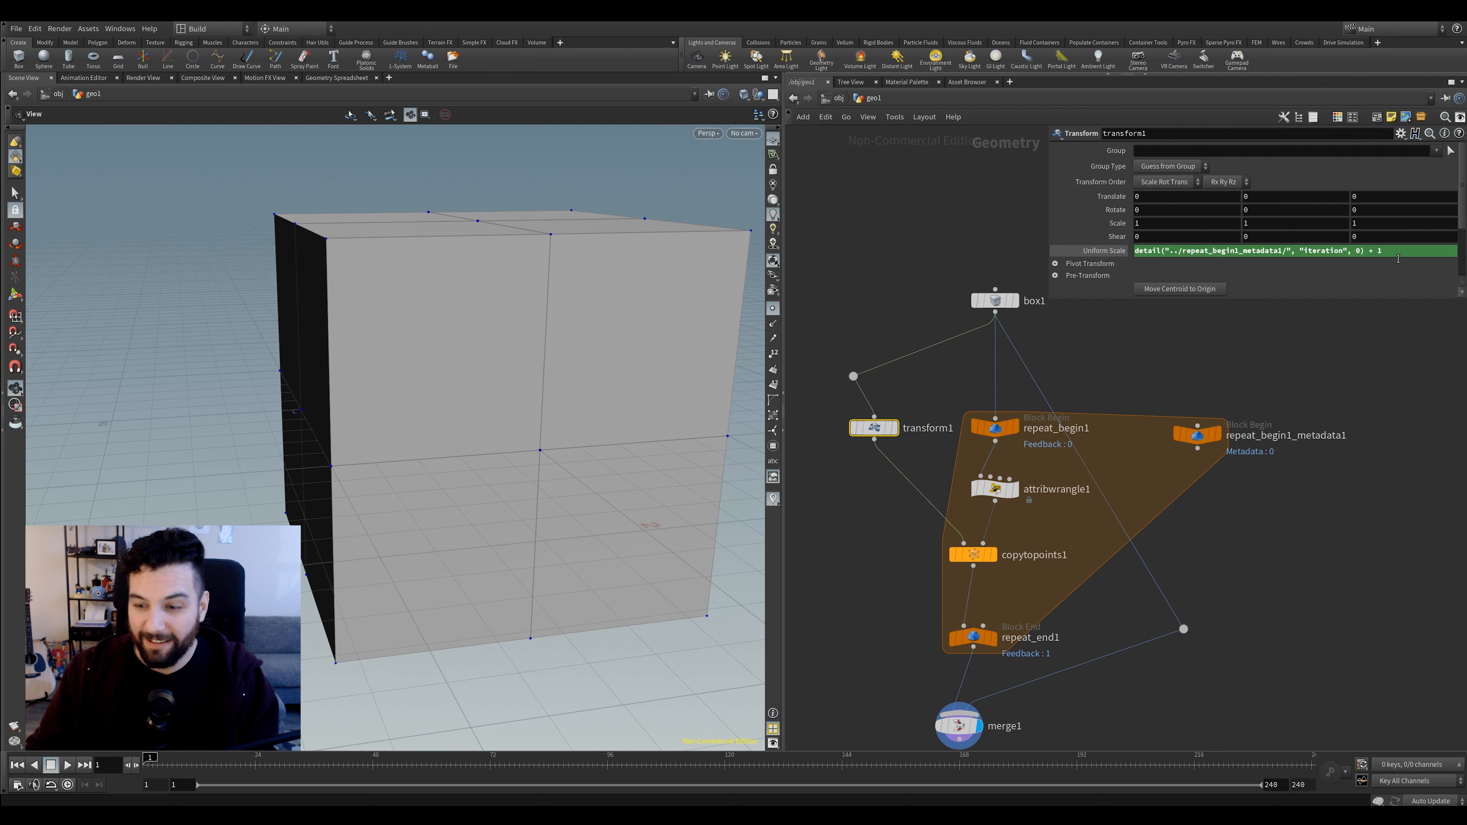
Wrap transform1's uniform scale expression in parentheses and invert it as 1 / (detail("../repeat_begin1_metadata1/", "iteration", 0) + 1)
type(")")
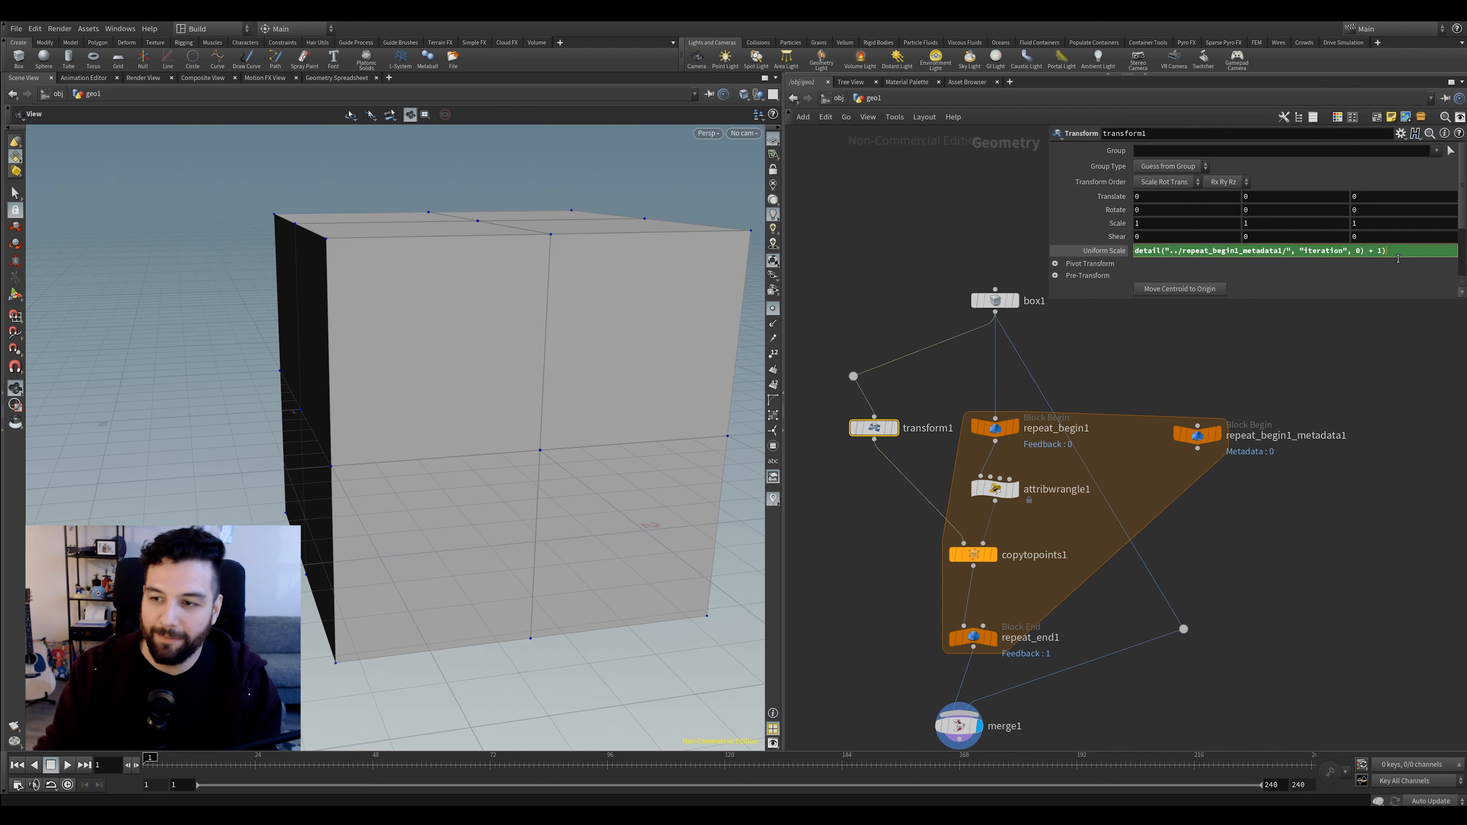
key("Home")
type("(")
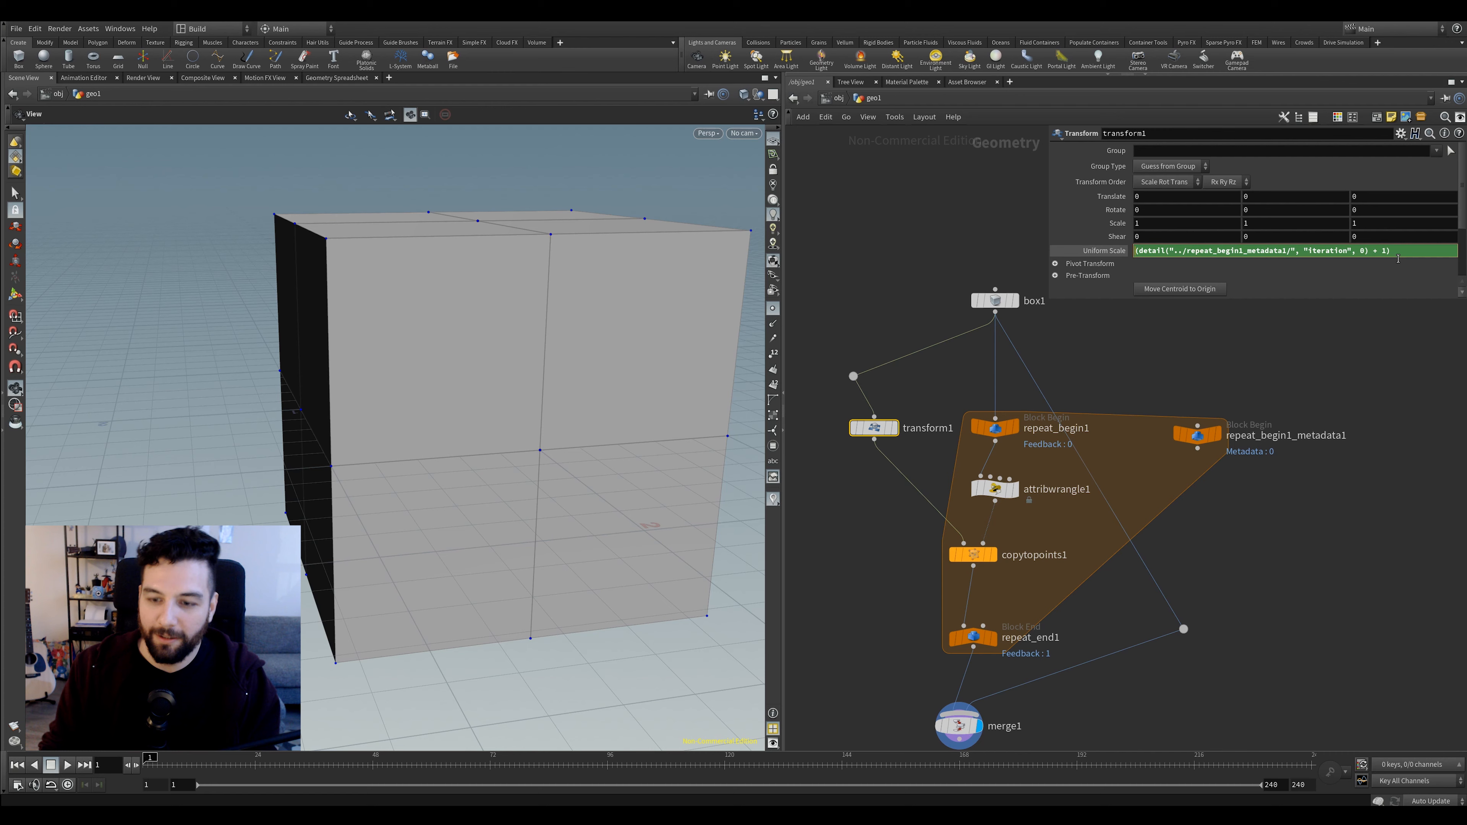
type("1 /")
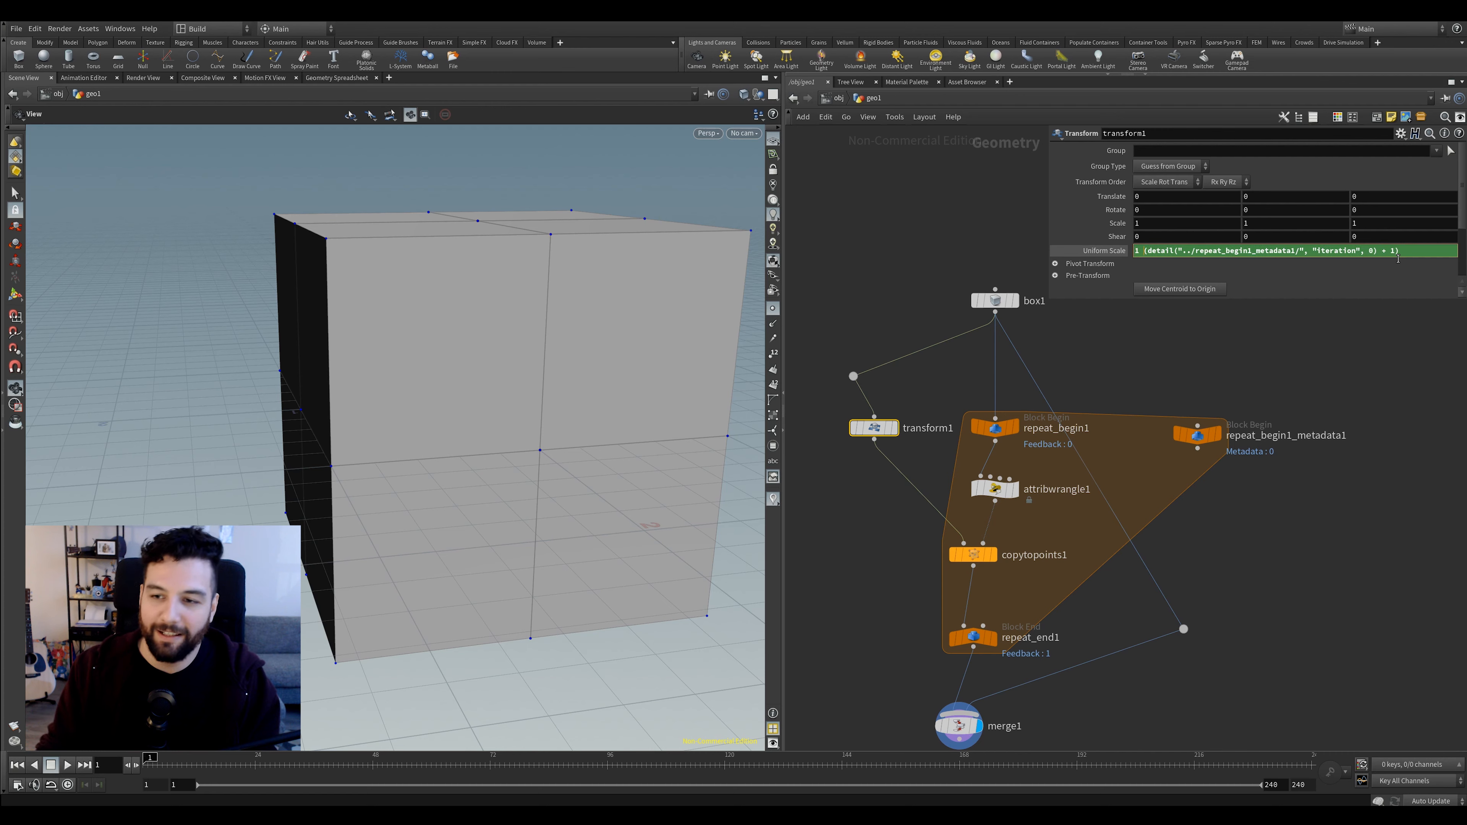
left_click(1380, 279)
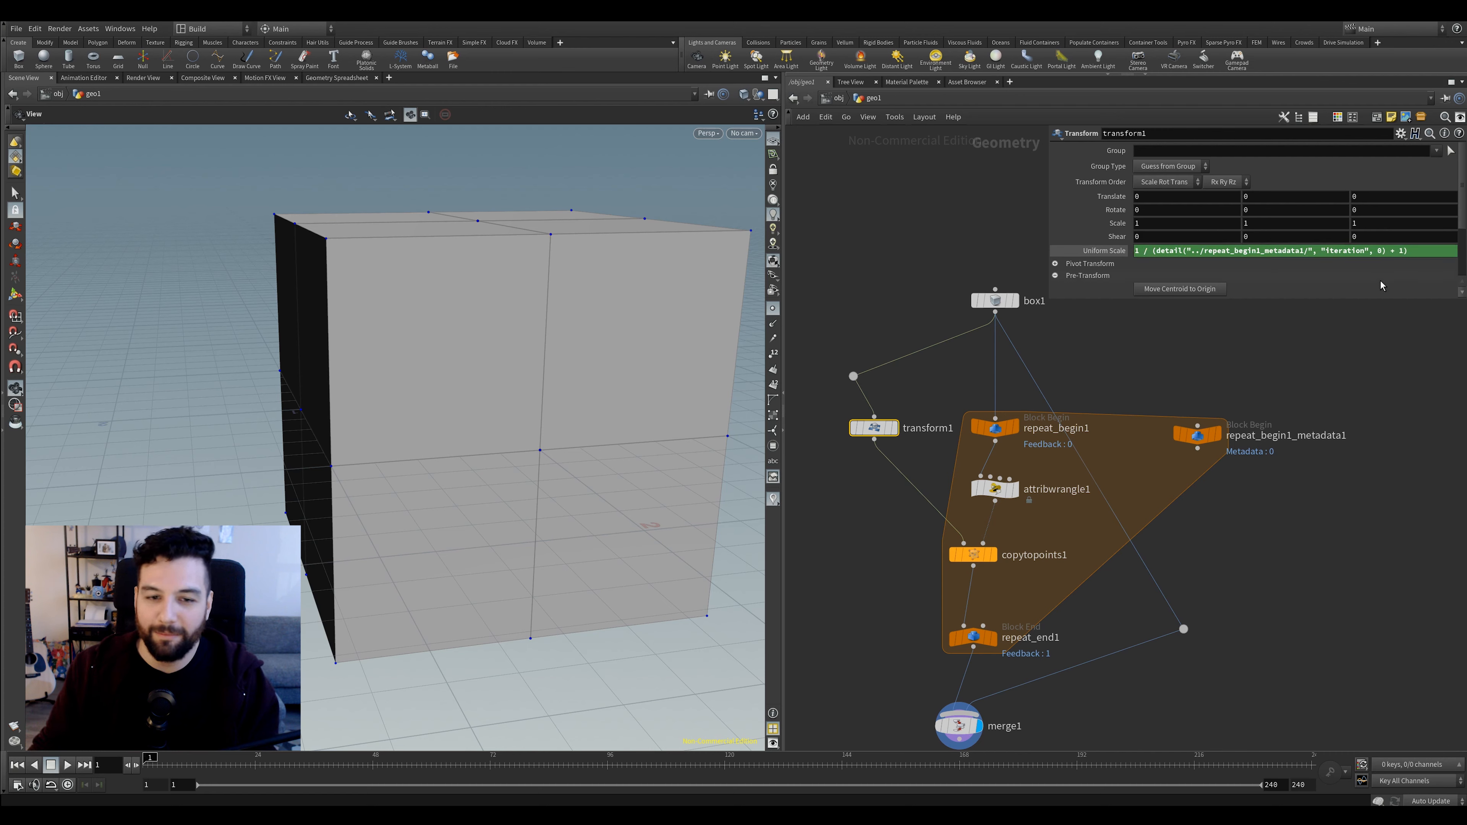
left_click(1114, 368)
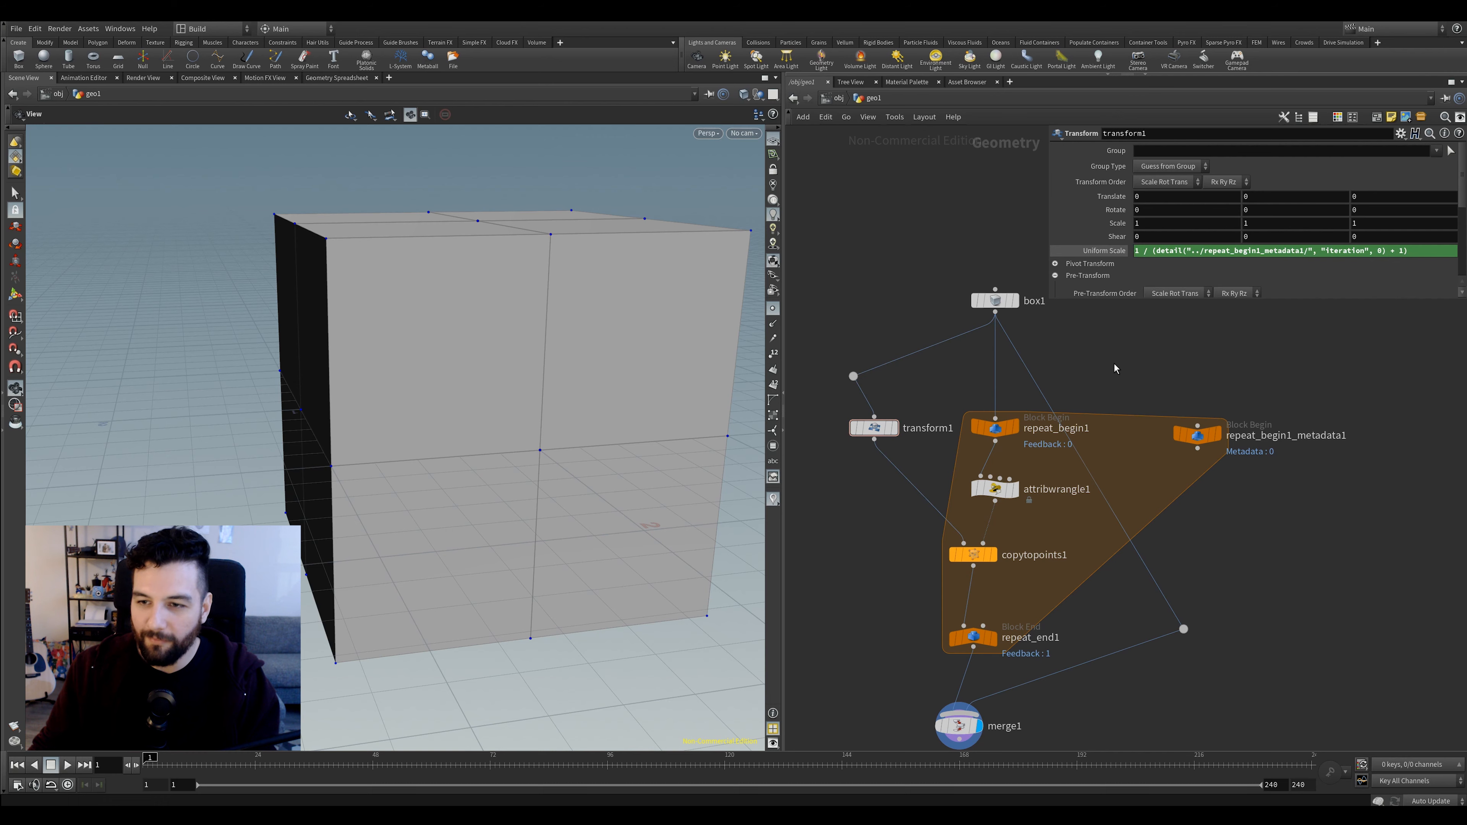
Set the iterations of repeat_end1 to 3 and view the whole arrangement of copied boxes
left_click(973, 638)
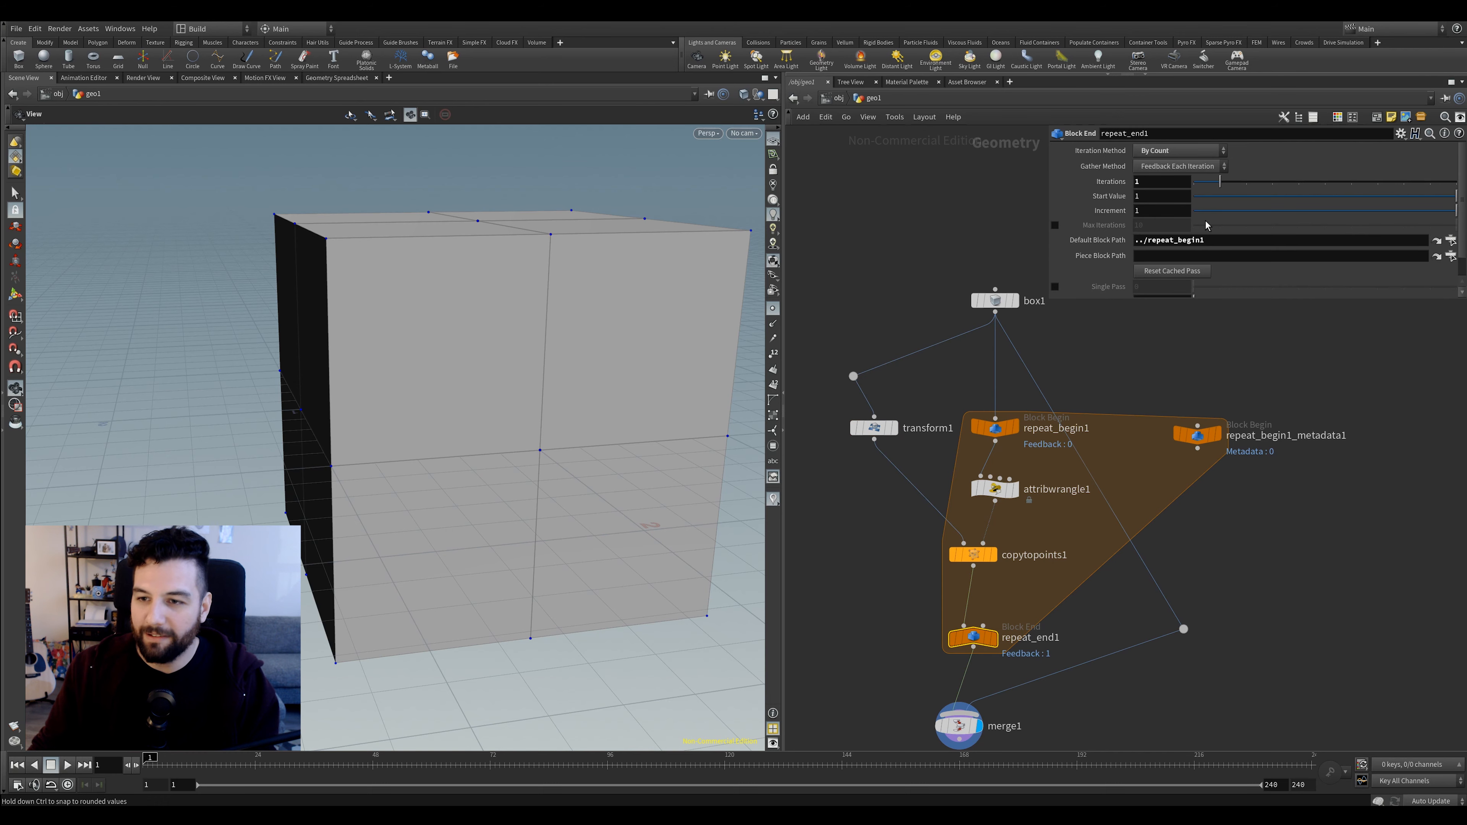
left_click_drag(1231, 187, 1273, 182)
scroll(481, 347, "down", 5)
left_click_drag(471, 328, 494, 278)
Change transform1's uniform scale expression to pow(0.5, (detail("../repeat_begin1_metadata1/", "iteration", 0) + 1))
left_click_drag(714, 311, 853, 435)
left_click_drag(1135, 251, 1149, 250)
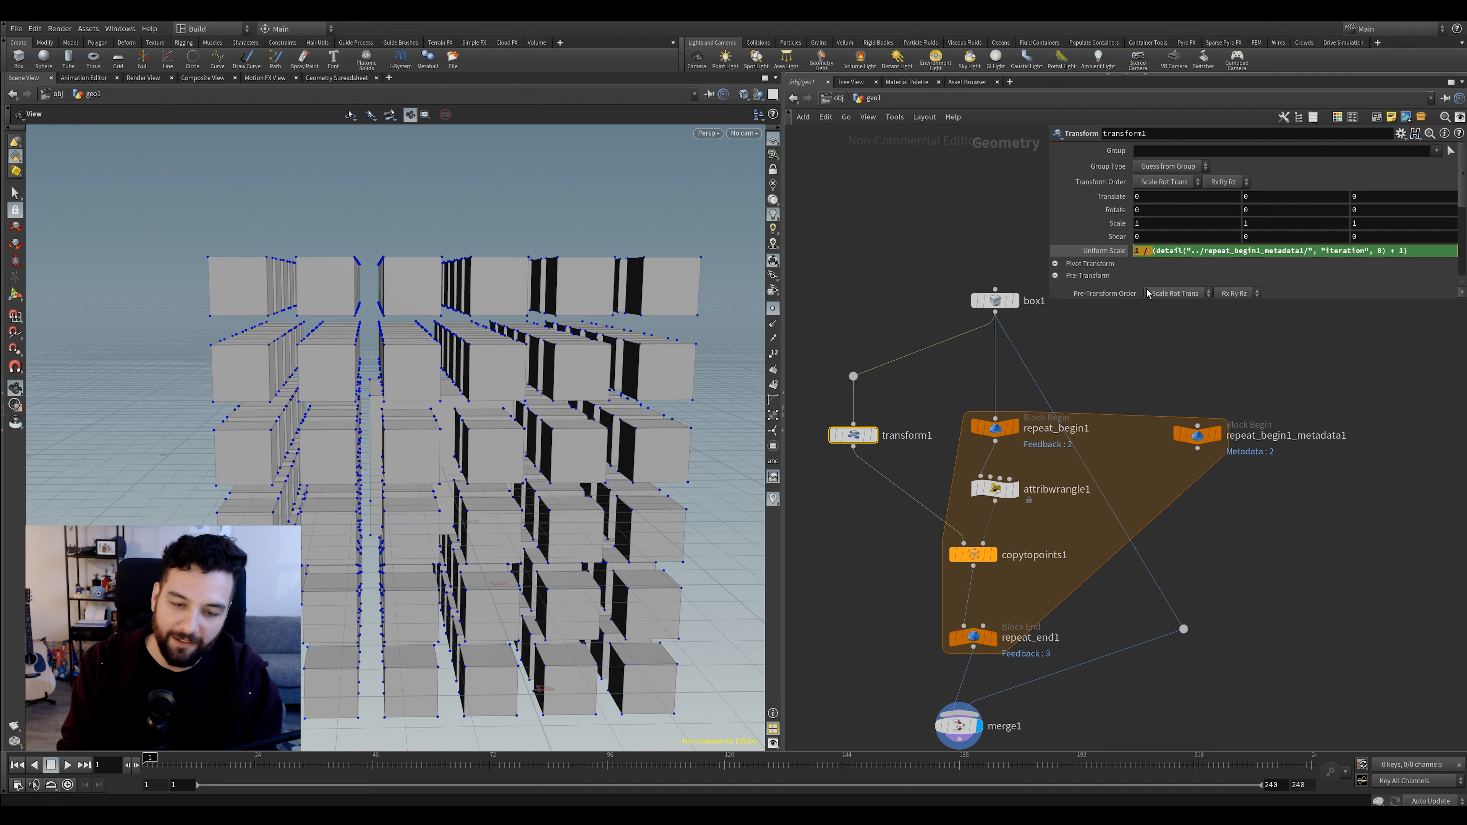
type("pw")
key("BackSpace")
type("ow")
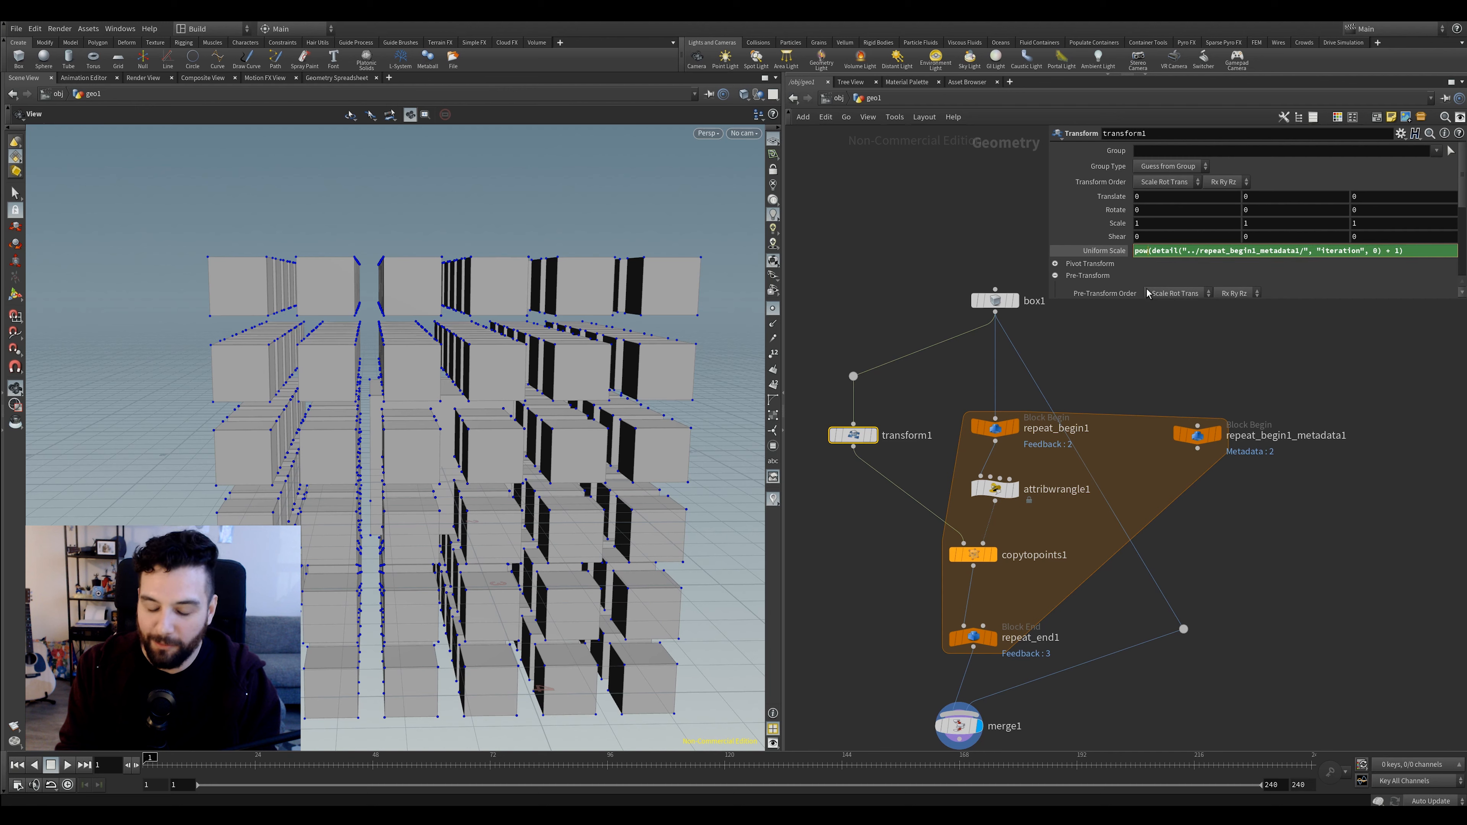
type("(")
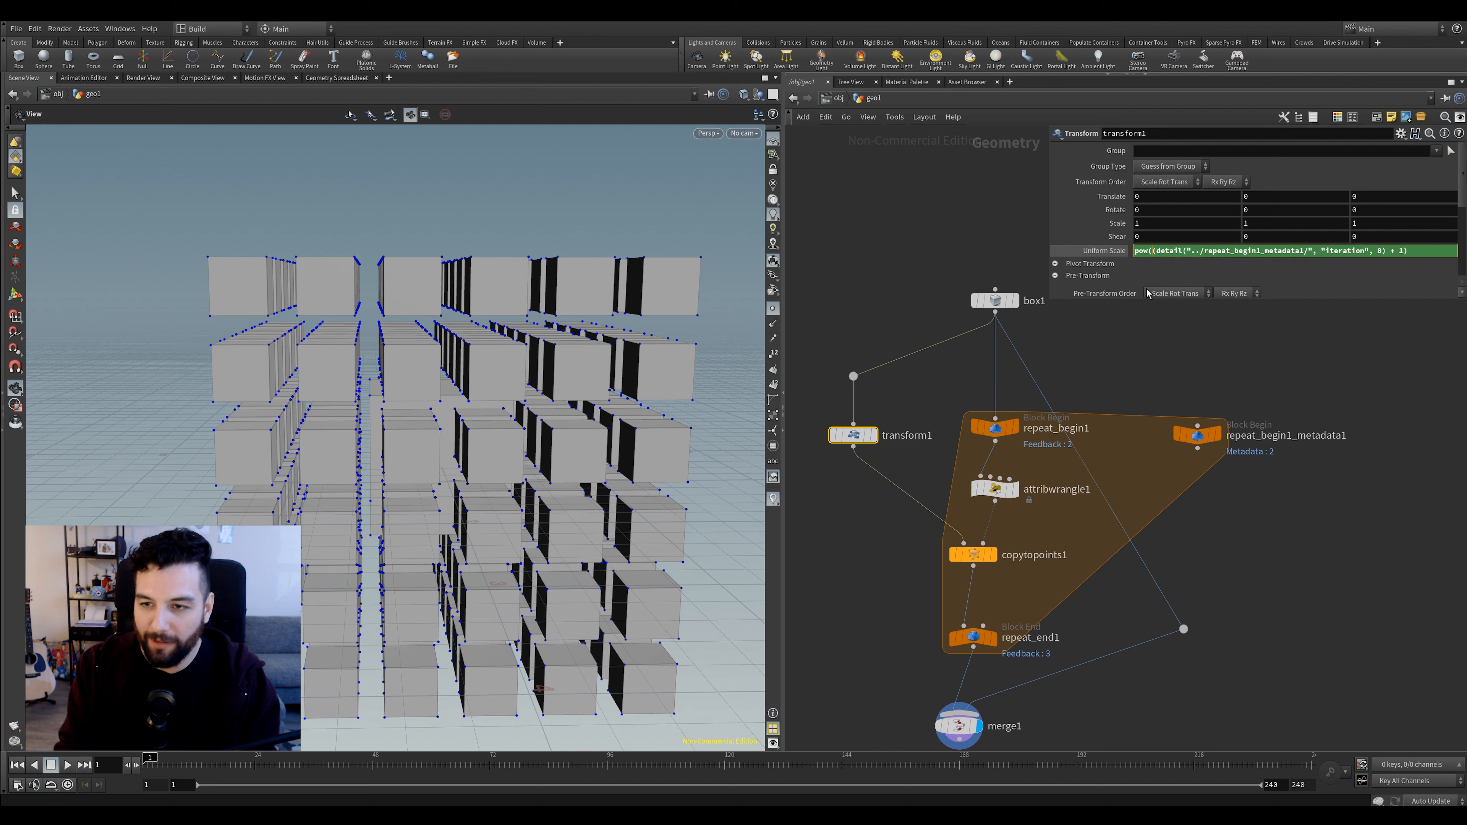
type("0.5,")
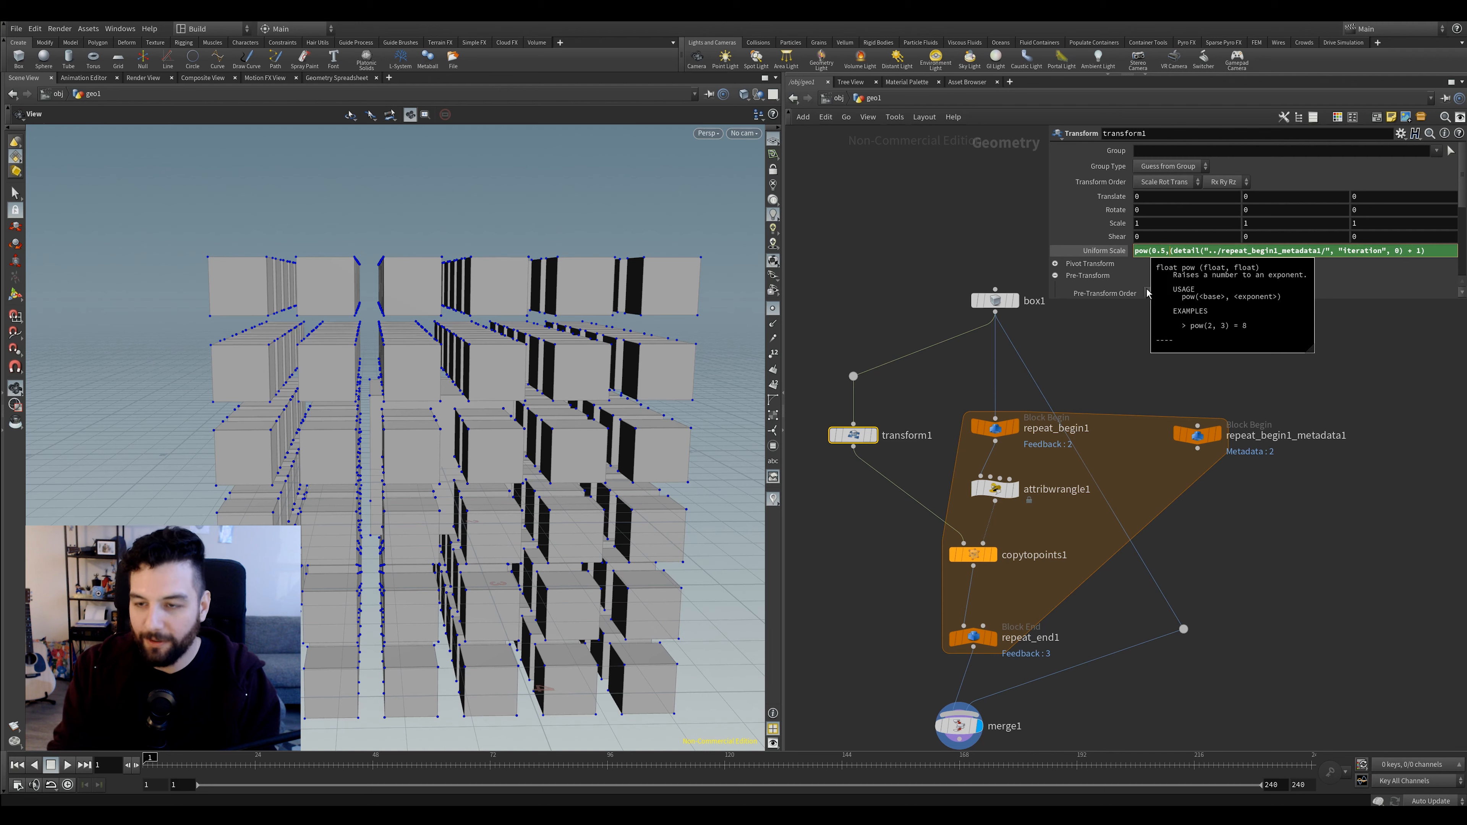
key("Left")
key("Left")
key("Left")
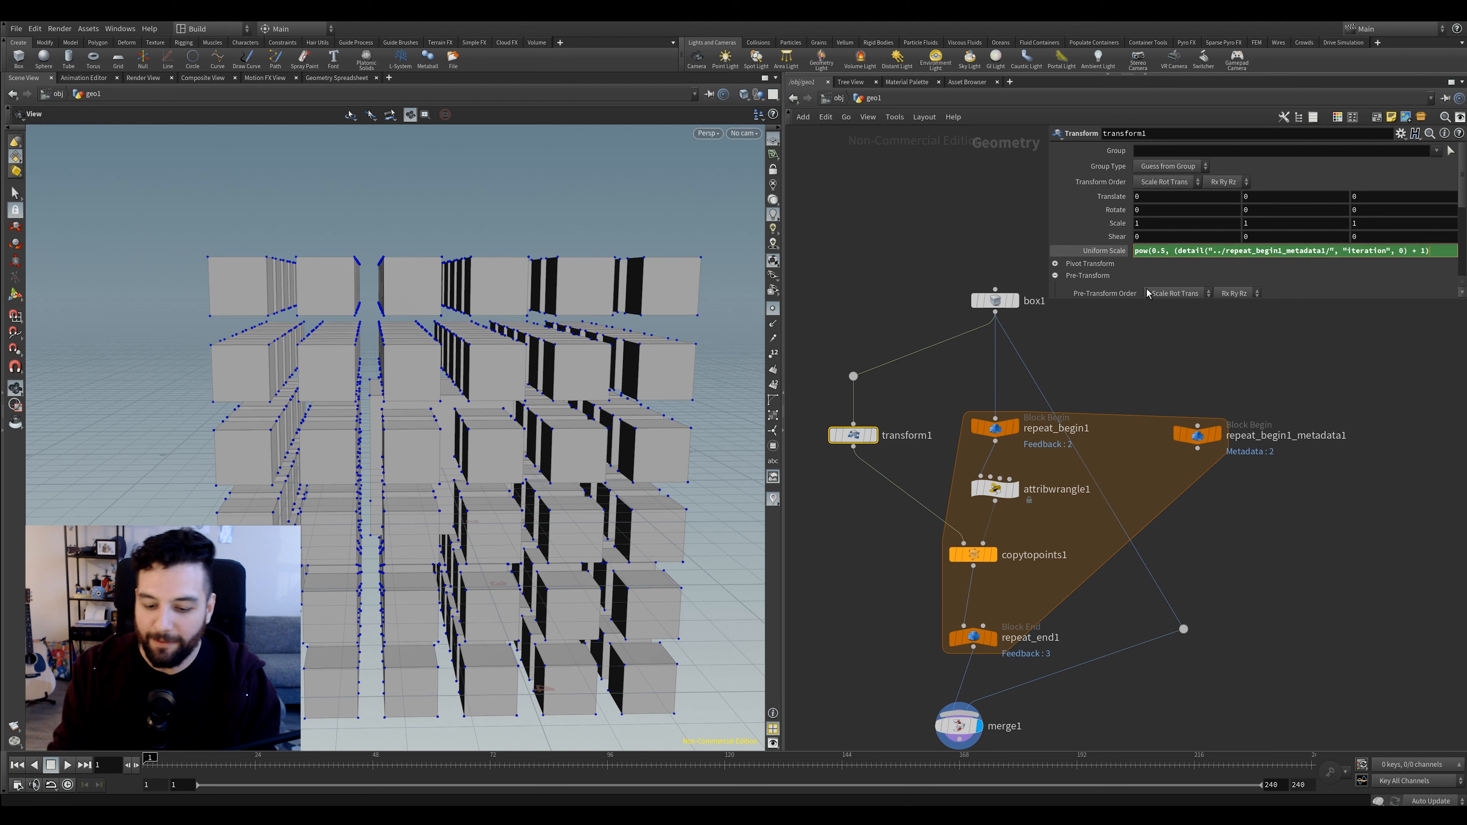
type(")")
key("Return")
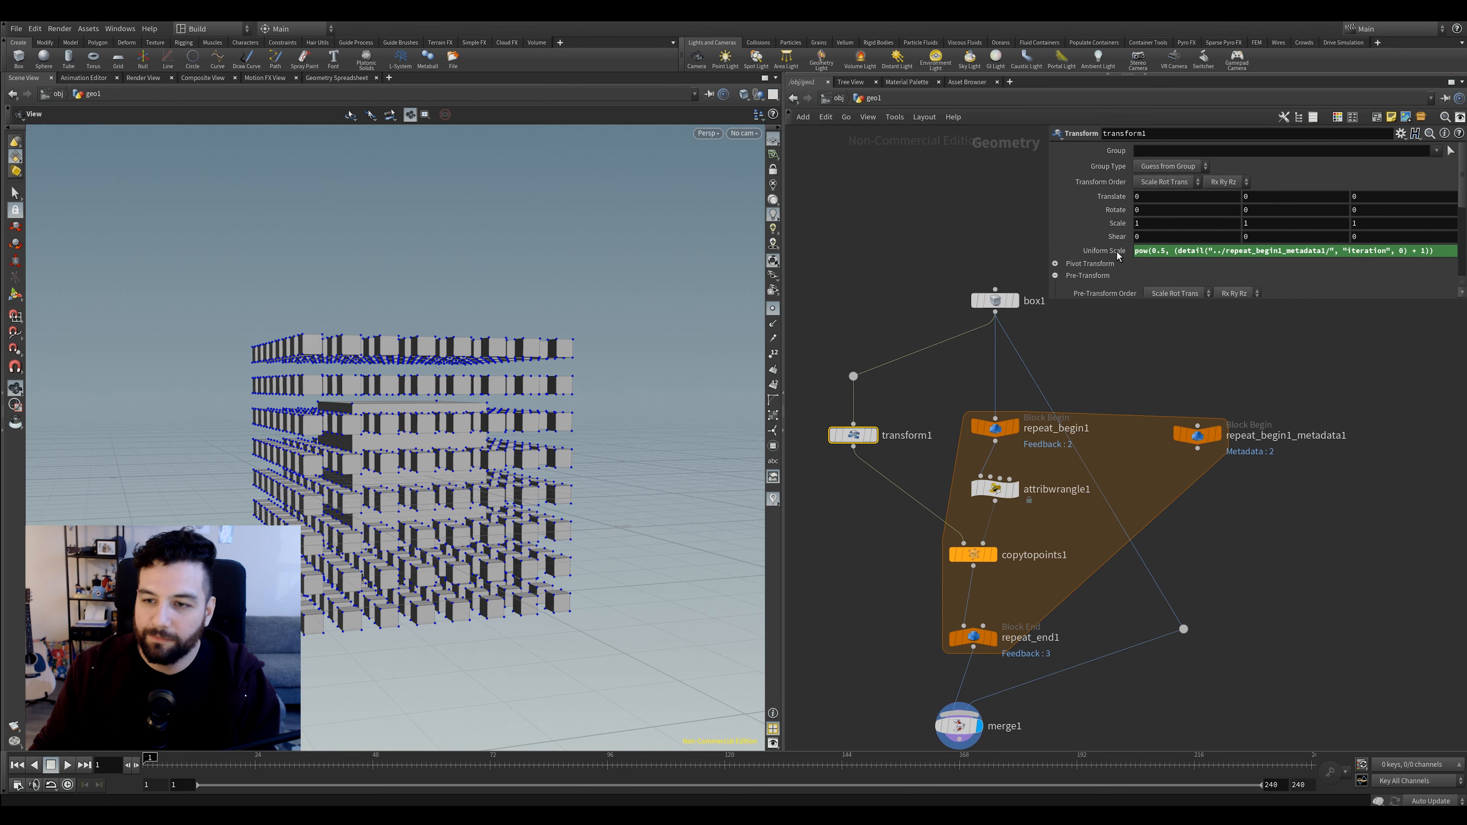
Set the iterations of repeat_end1 to 2 and view the arrangement of copied boxes from the front
left_click(1102, 250)
left_click(973, 637)
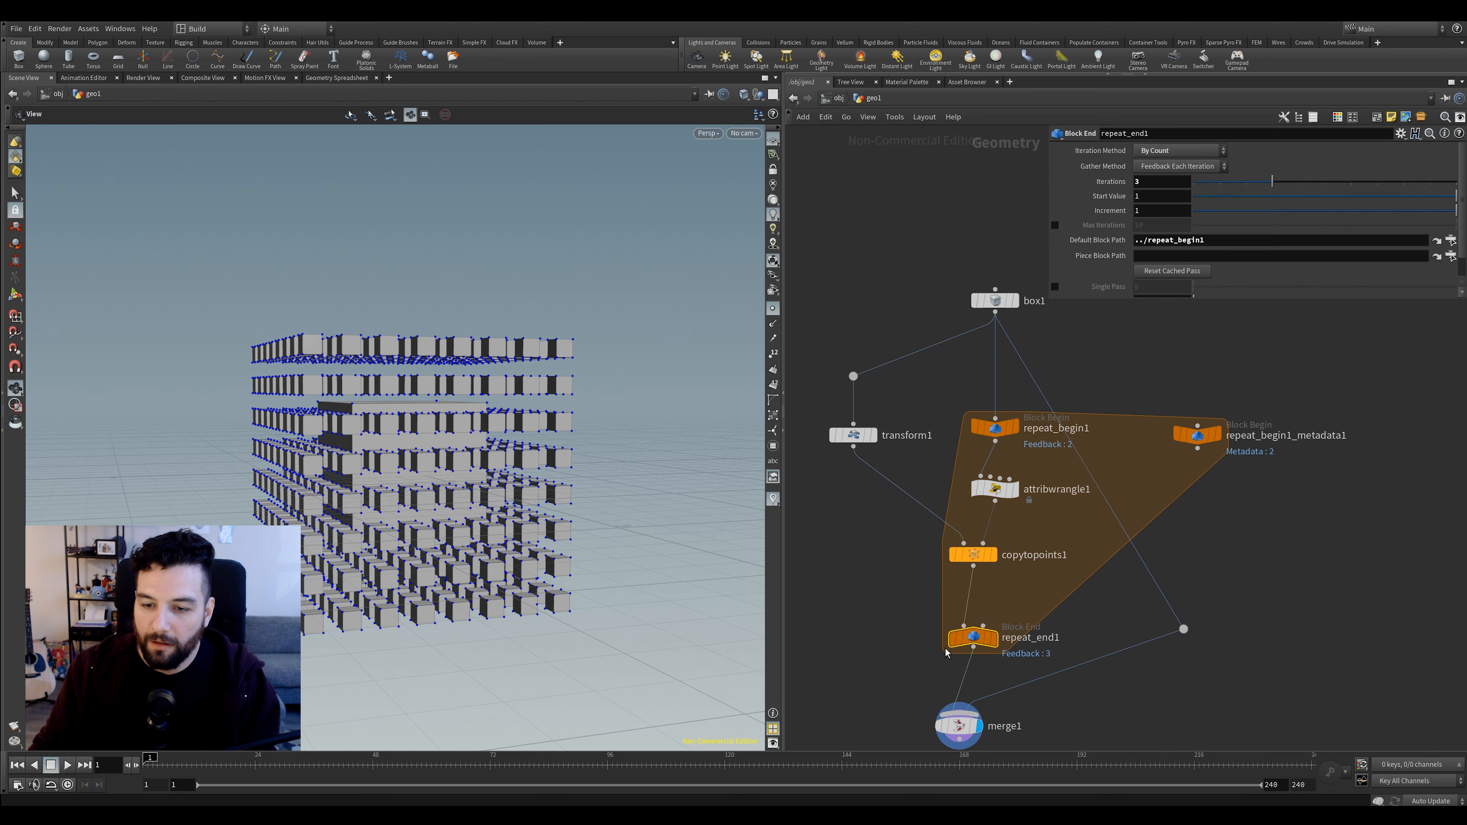
mouse_move(1257, 184)
left_mouse_down()
mouse_move(1197, 192)
mouse_move(1264, 184)
mouse_move(1223, 196)
mouse_move(1247, 194)
left_mouse_up()
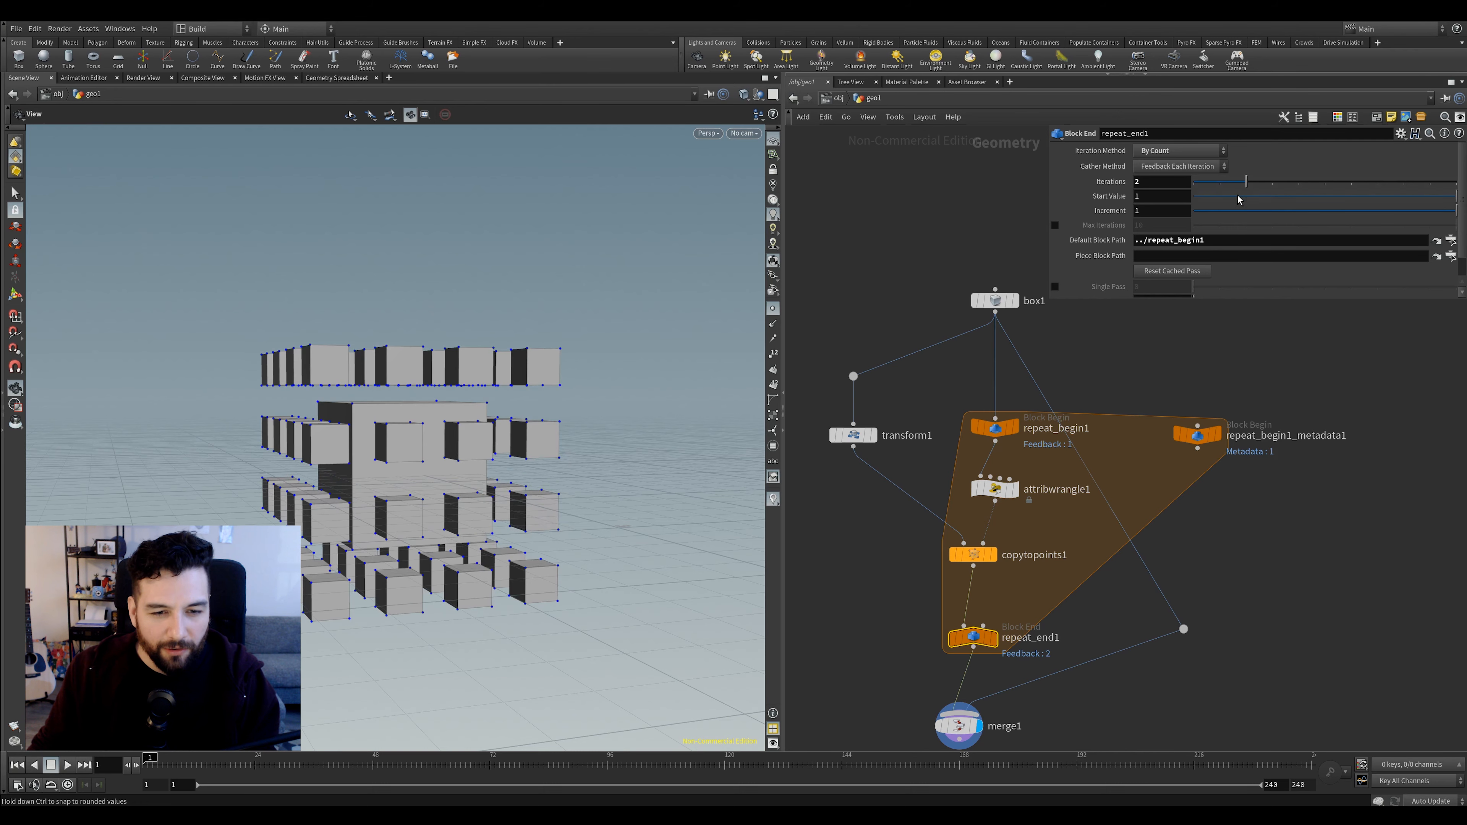
mouse_move(1241, 187)
left_mouse_down()
mouse_move(1229, 192)
mouse_move(1246, 191)
left_mouse_up()
left_click_drag(1087, 590, 951, 655)
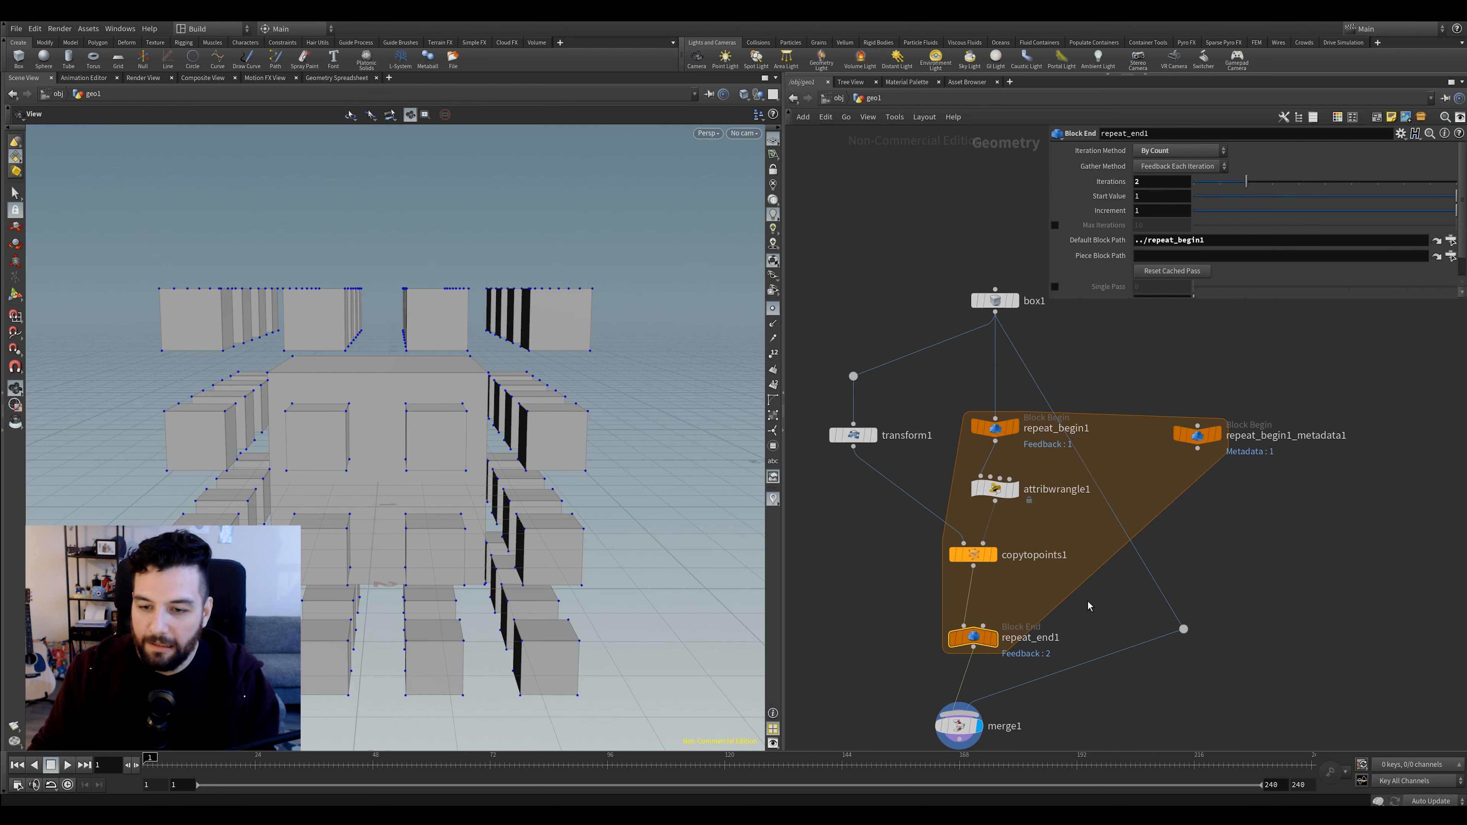
Keep repeat_end1's iteration method at By Count, set its iterations to 3 and its gather method to Merge Each Iteration
left_click(1169, 151)
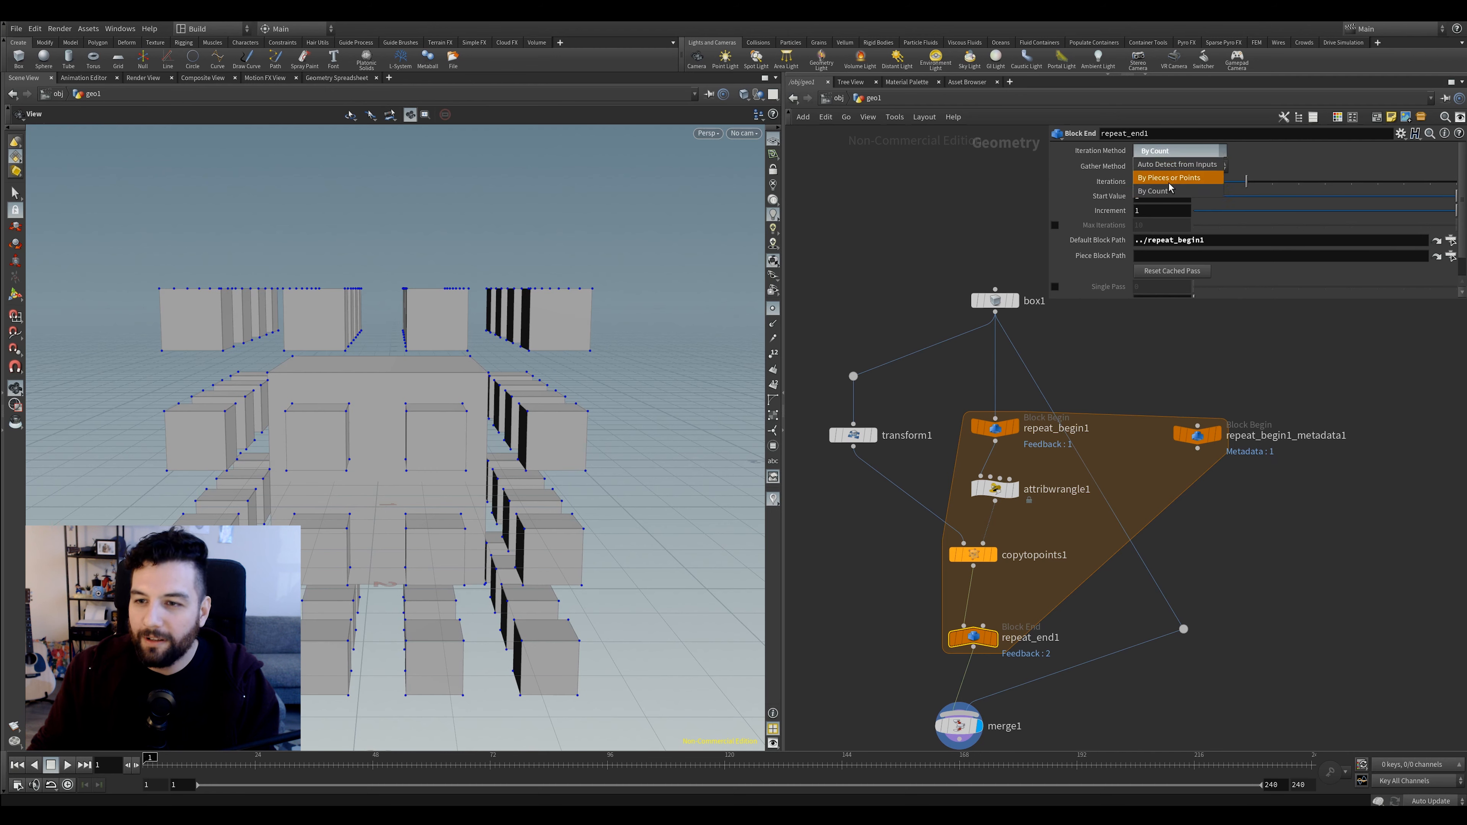
left_click(1200, 189)
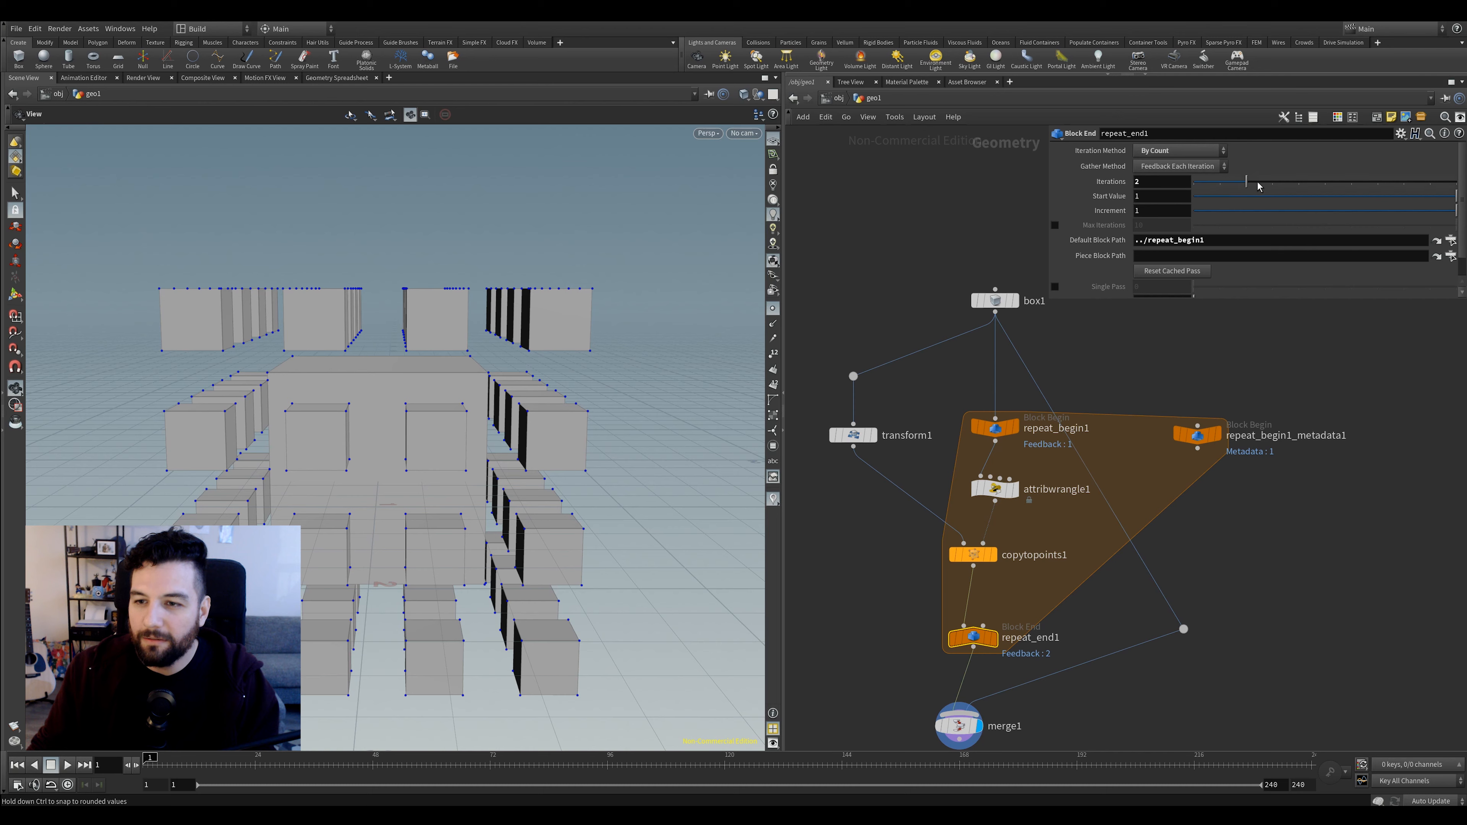
left_click_drag(1258, 185, 1272, 183)
left_click(1211, 167)
left_click(1201, 194)
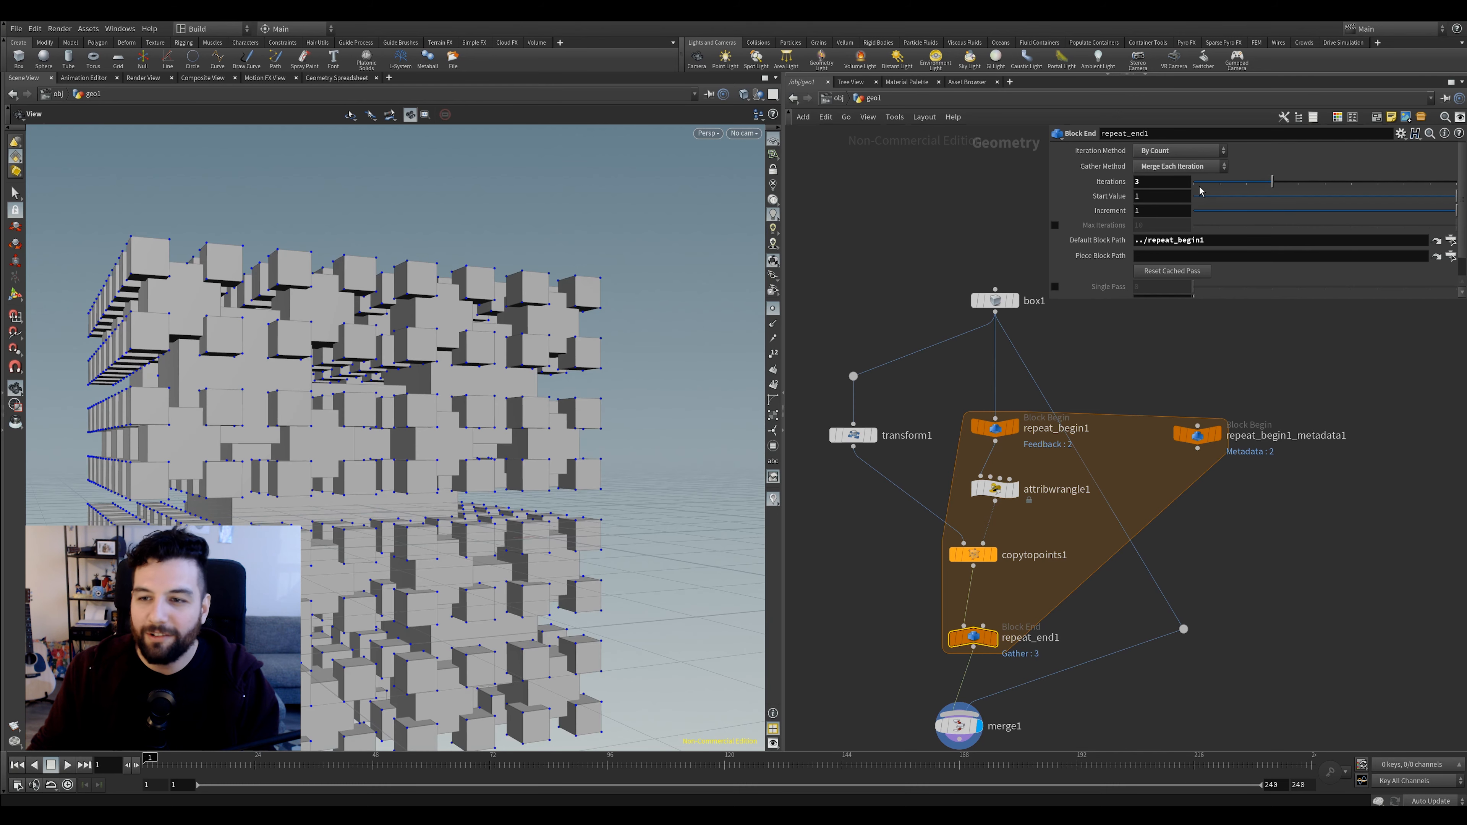
Compare repeat_end1's Feedback Each Iteration and Merge Each Iteration gather methods, ending on Merge Each Iteration with 2 iterations
left_click(1179, 166)
left_click(1176, 180)
left_click(1190, 167)
left_click(1211, 194)
mouse_move(1248, 182)
left_mouse_down()
mouse_move(1226, 188)
mouse_move(1264, 183)
mouse_move(1224, 186)
mouse_move(1260, 187)
mouse_move(1247, 190)
left_mouse_up()
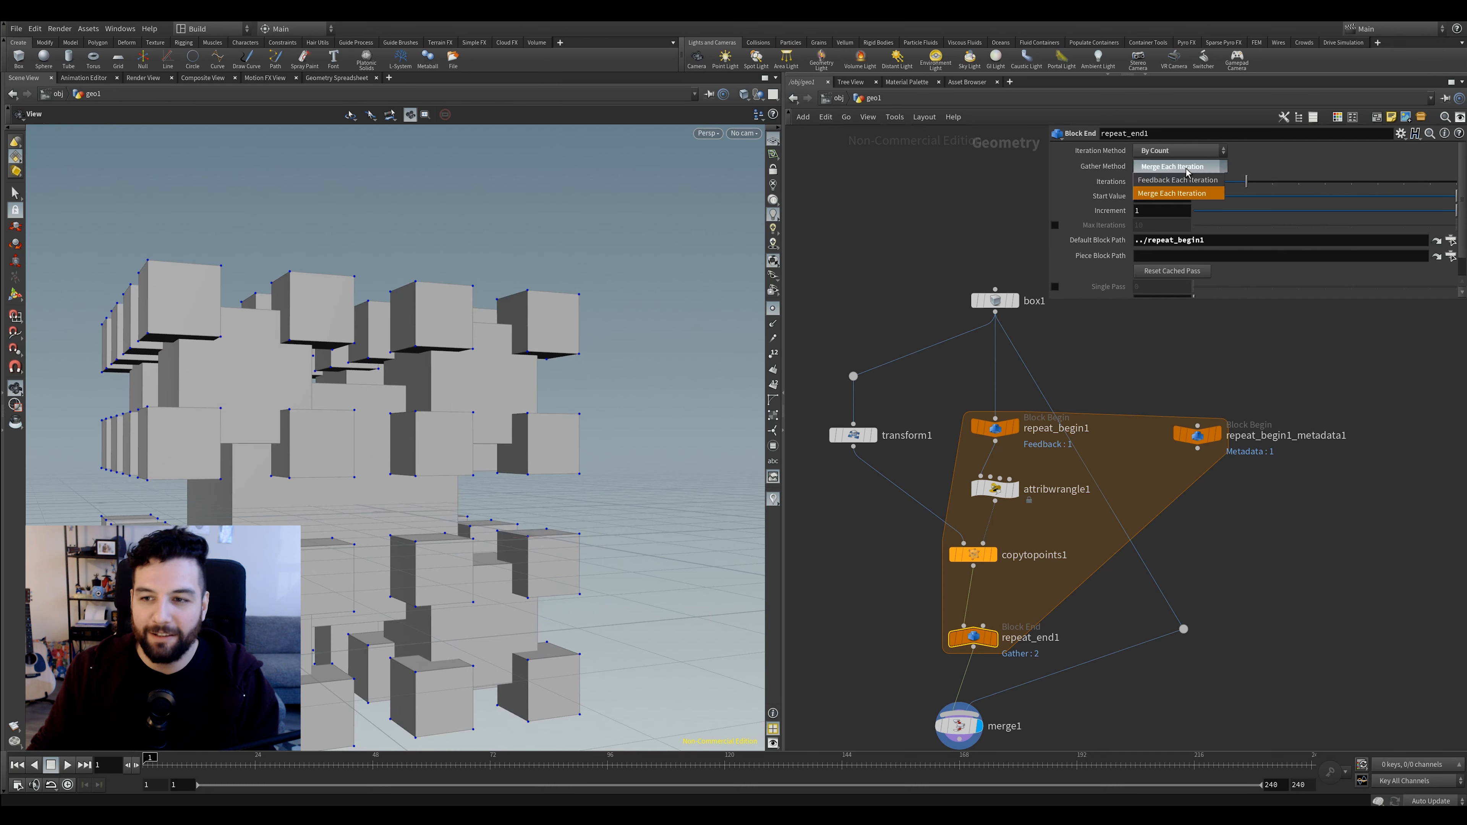
left_click_drag(577, 353, 684, 400)
mouse_move(1245, 183)
left_mouse_down()
mouse_move(1274, 184)
mouse_move(1224, 185)
mouse_move(1245, 185)
left_mouse_up()
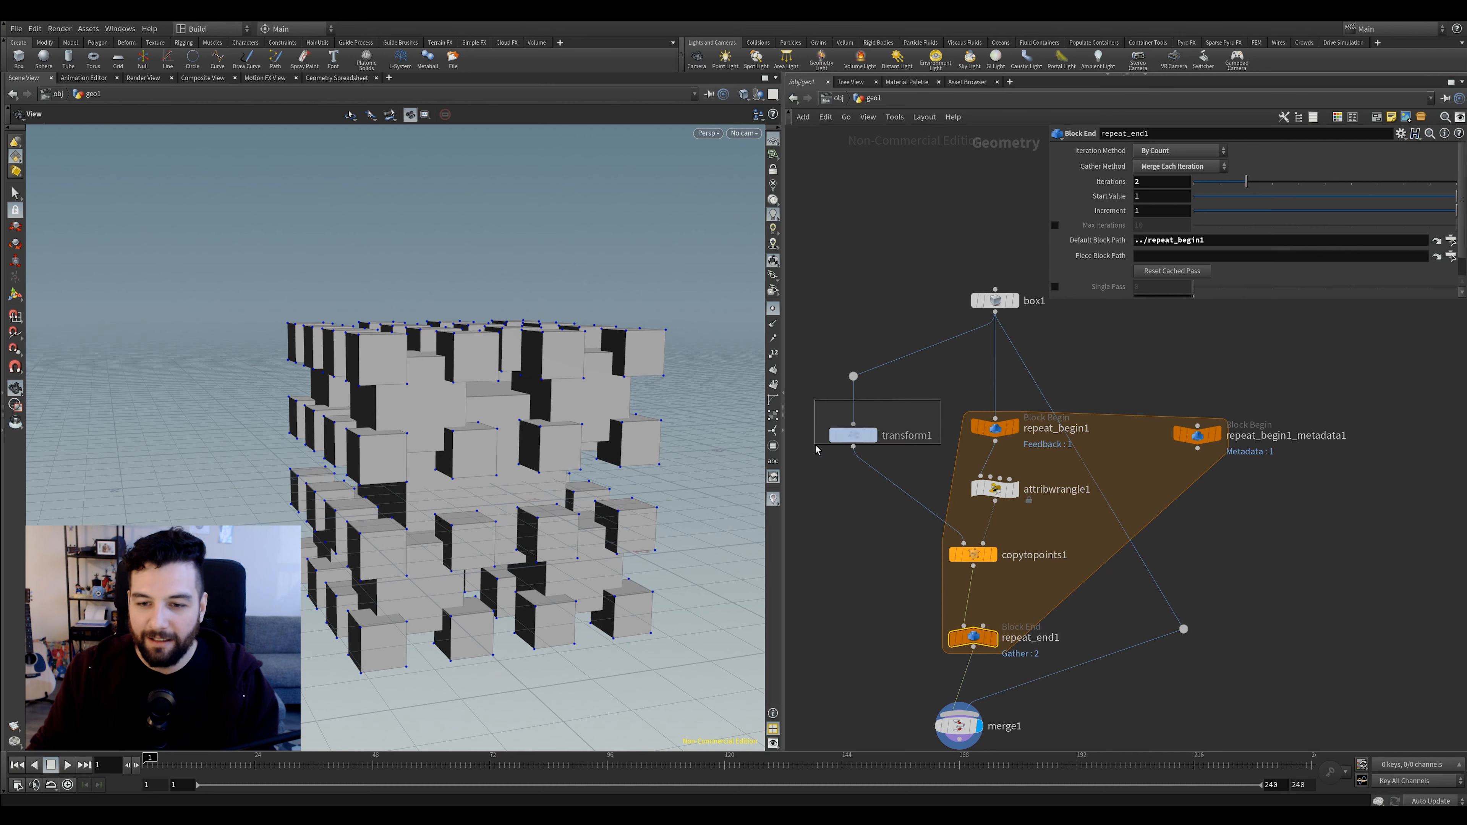
Change the base of the pow expression in transform1's uniform scale to 0.3
left_click(853, 435)
left_click(1164, 252)
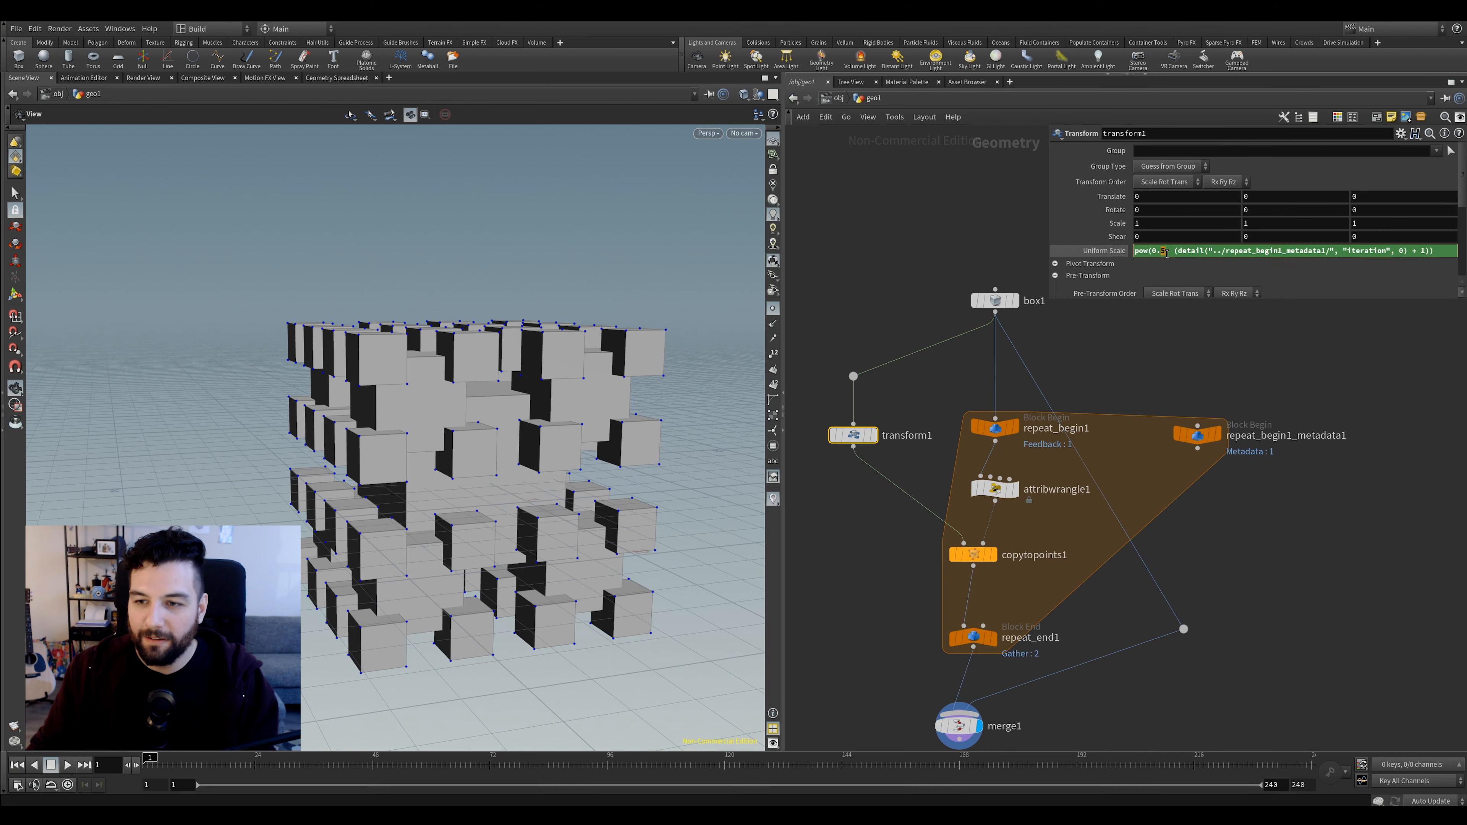
key("BackSpace")
type("3")
key("Return")
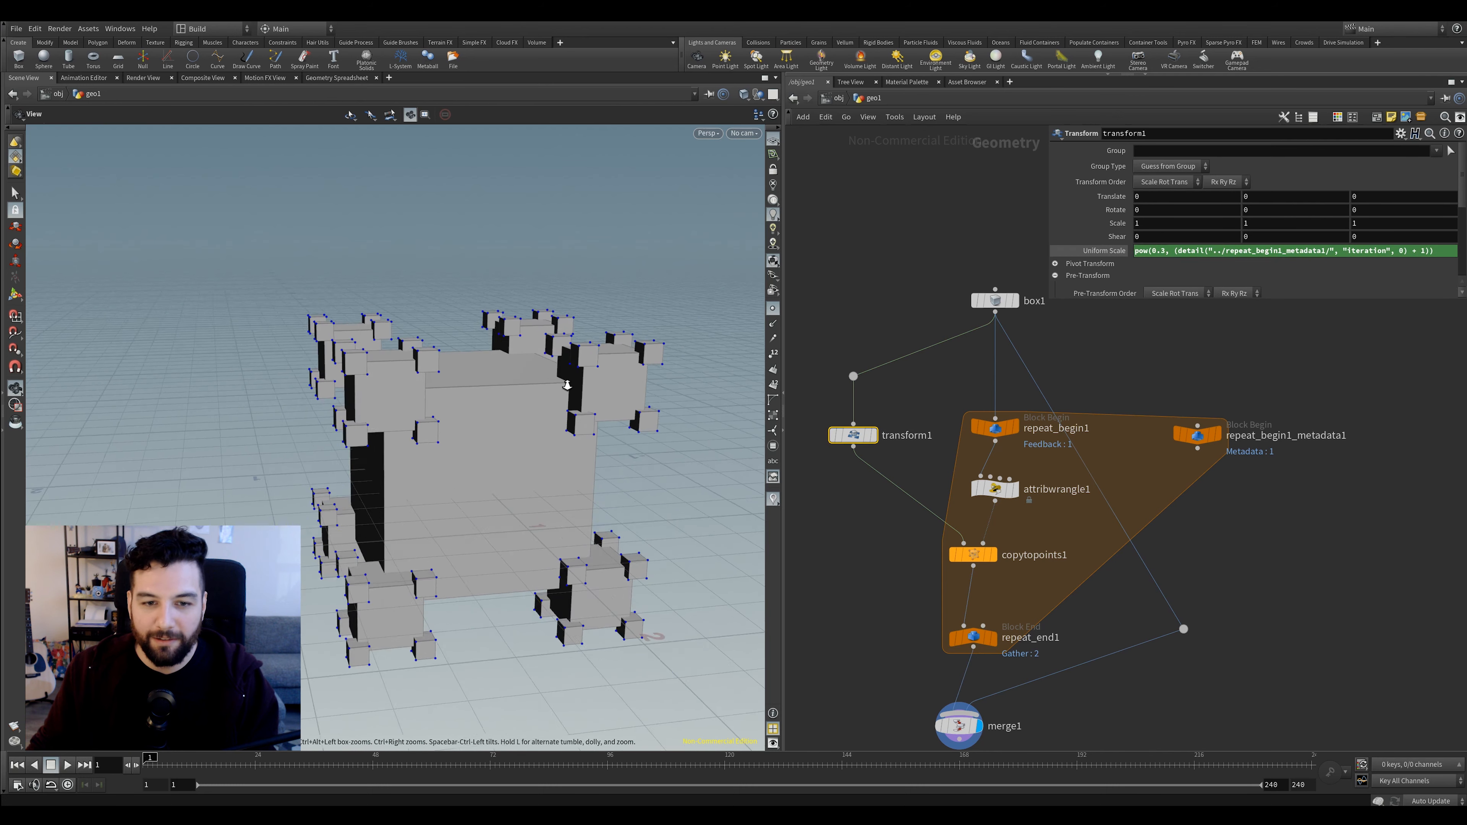
Change the base of transform1's uniform scale expression to 0.2 and view the smaller corner boxes
left_click(1163, 253)
key("BackSpace")
type("2")
key("Return")
left_click_drag(631, 325, 671, 338)
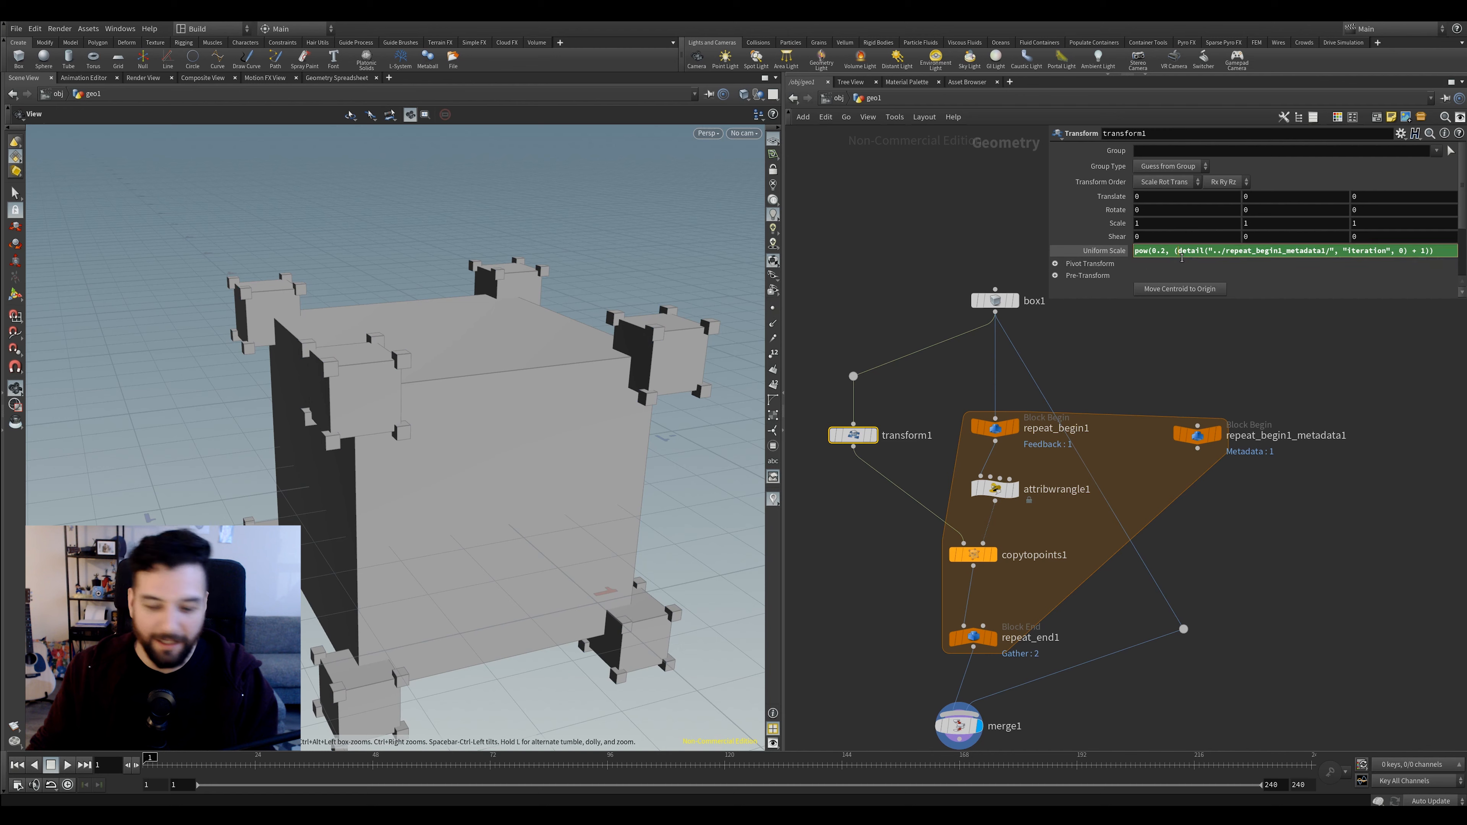
key("alt+e")
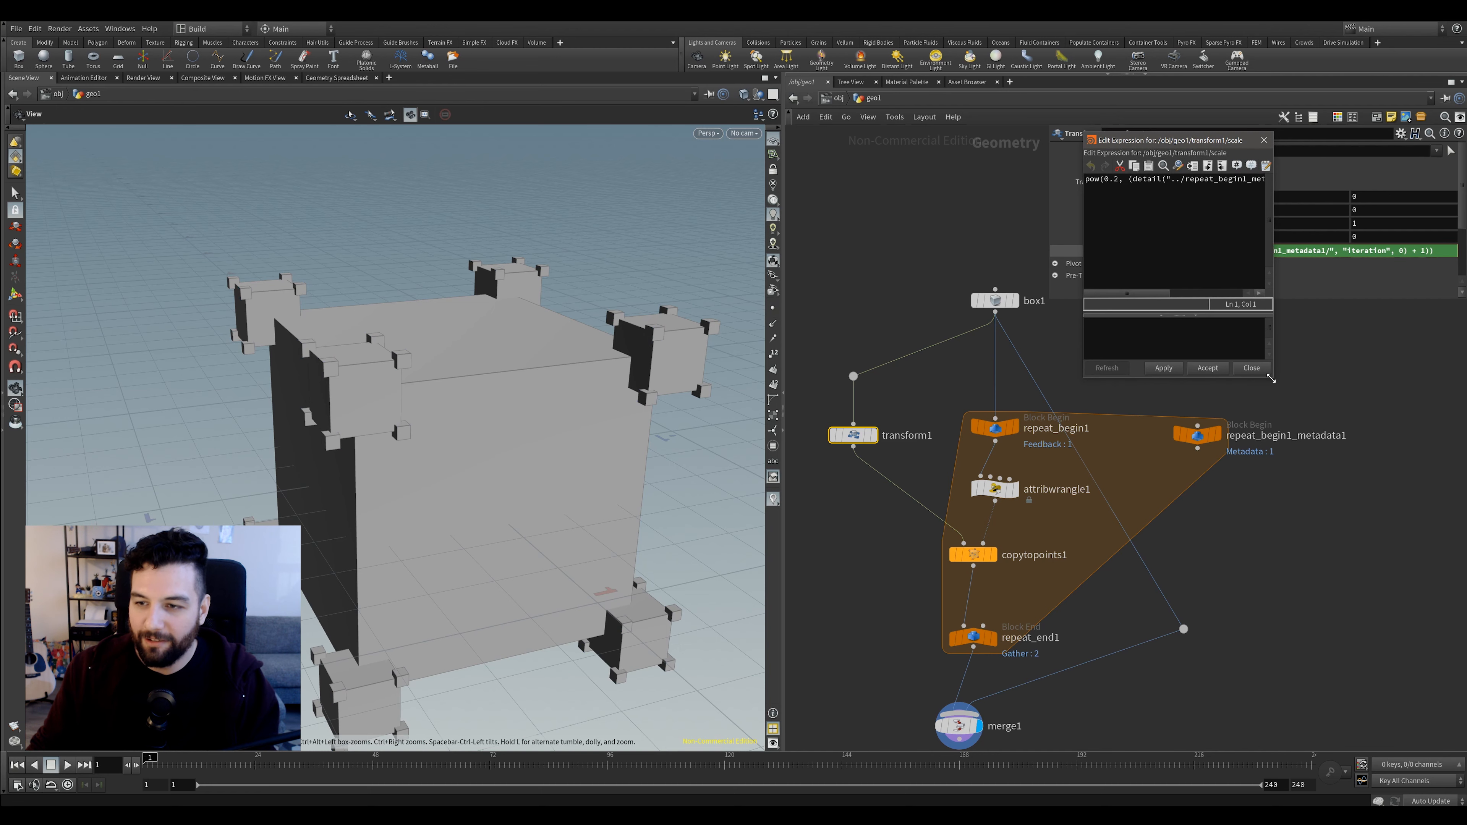
left_click_drag(1271, 378, 1440, 408)
left_click_drag(1341, 152, 1166, 209)
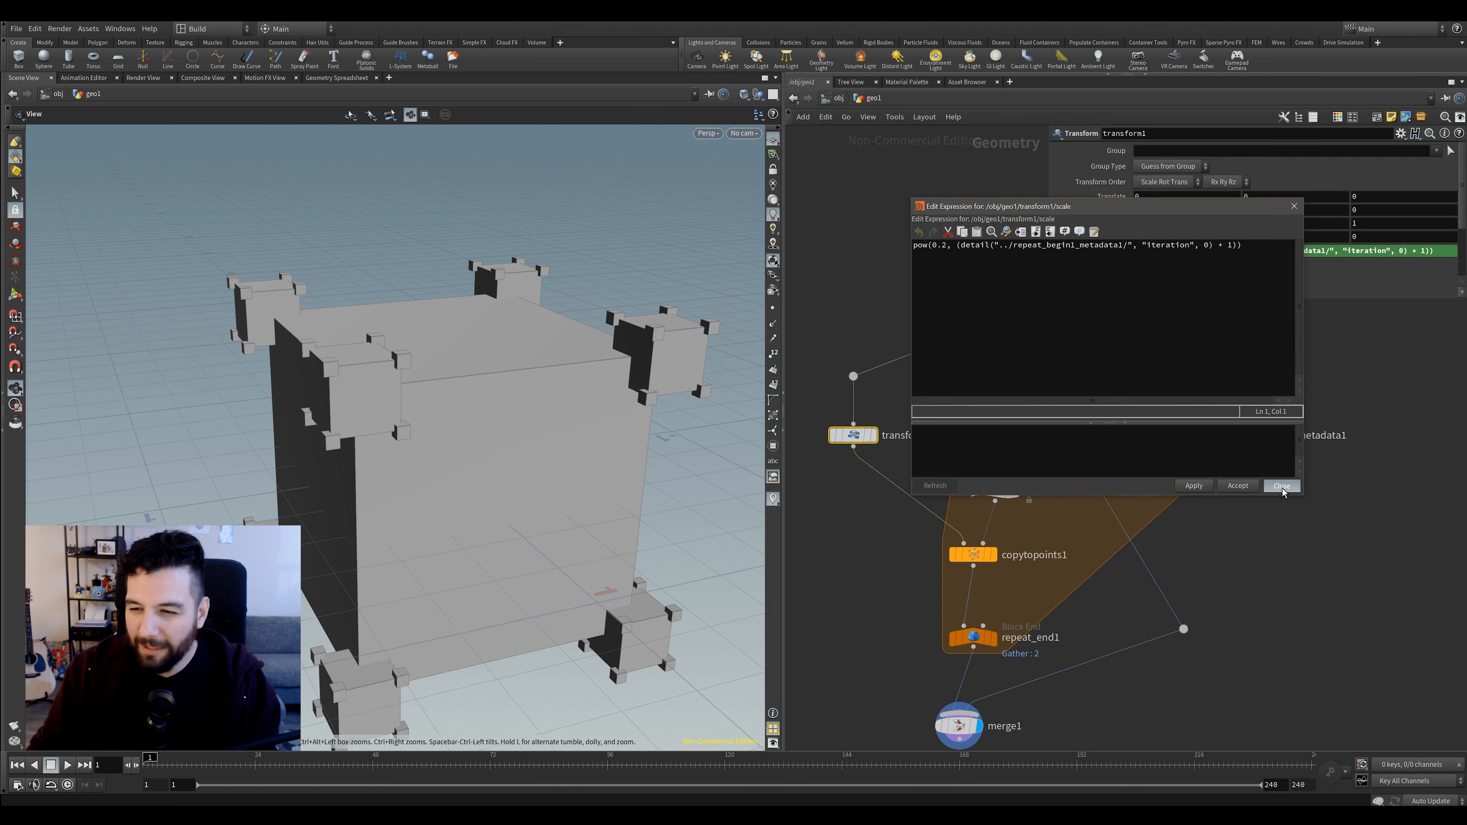
left_click(1291, 496)
left_click(1153, 252)
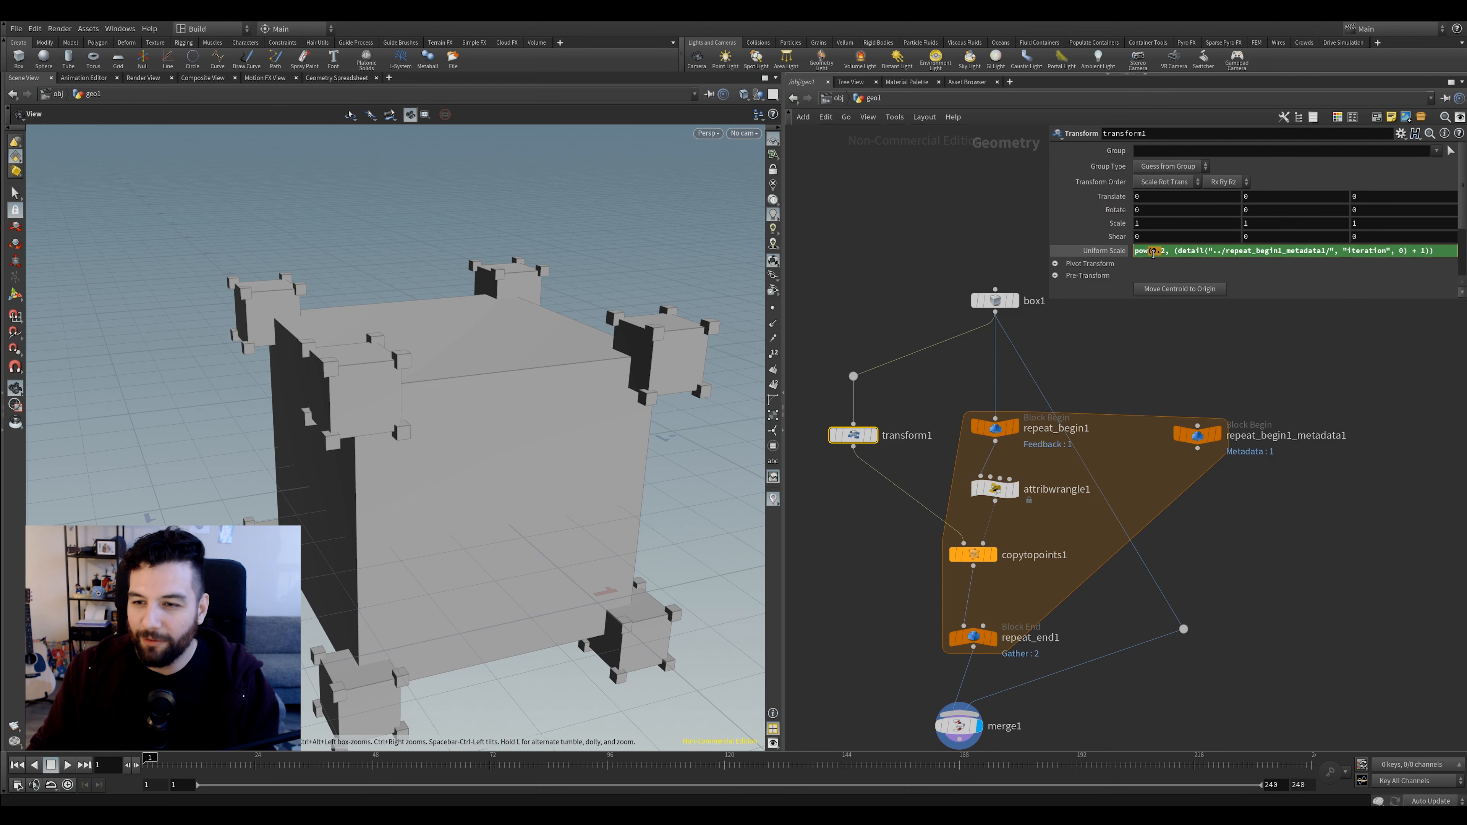
Edit the parameter interface of transform1 and add a float parameter at the end of its existing parameters
left_click(1400, 135)
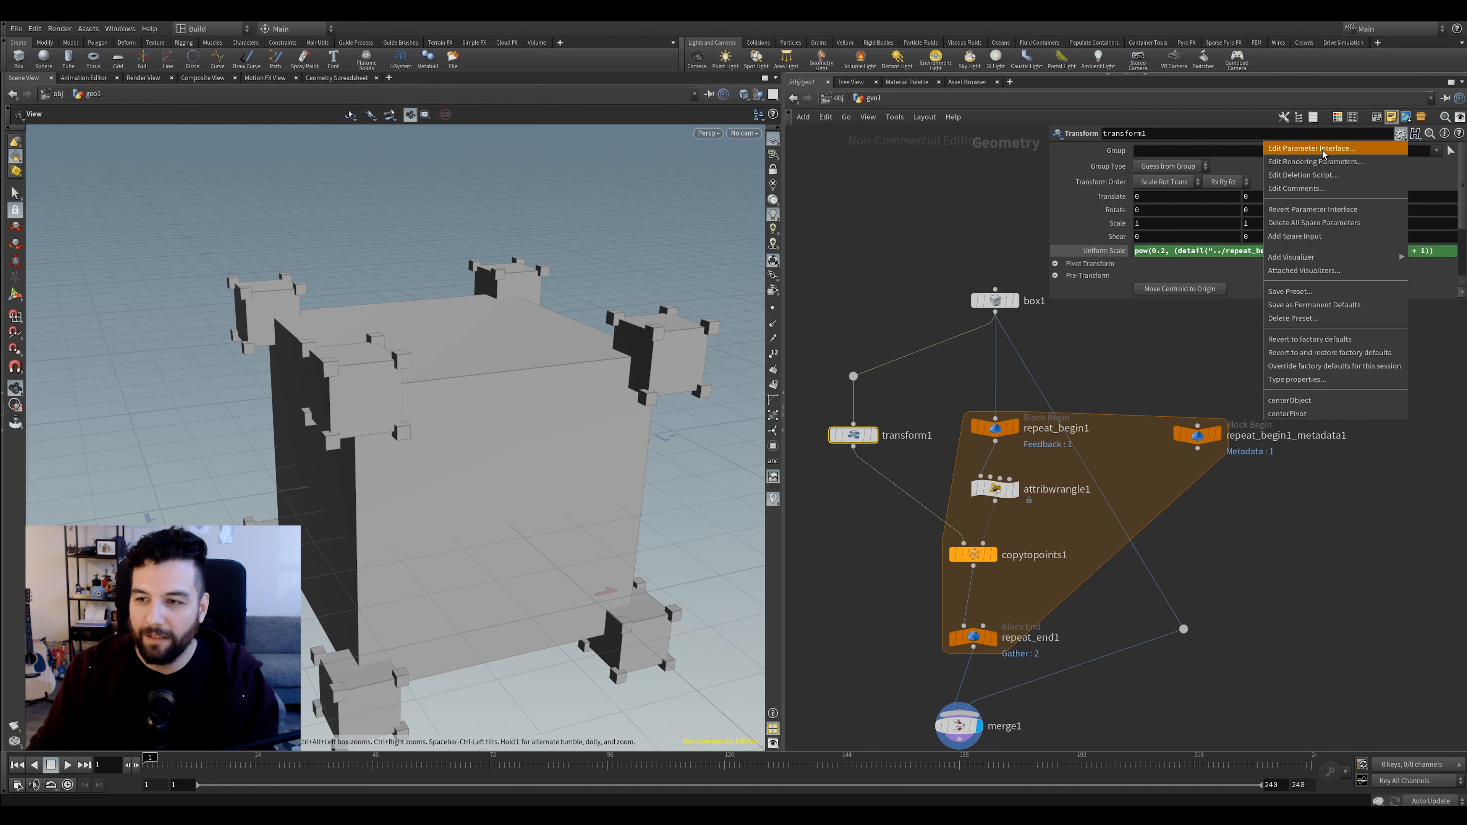
left_click(1316, 150)
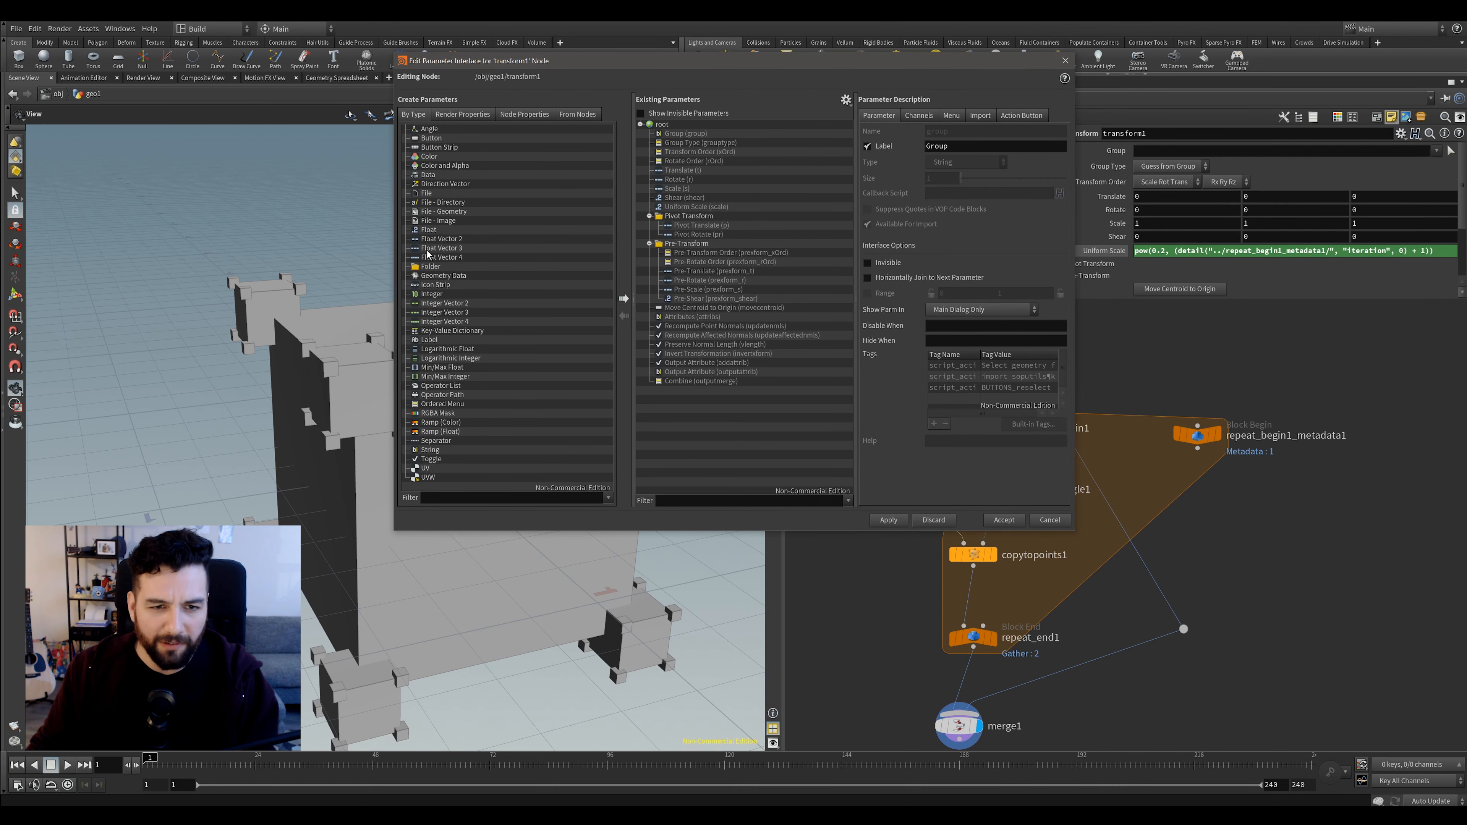
left_click_drag(626, 167, 727, 395)
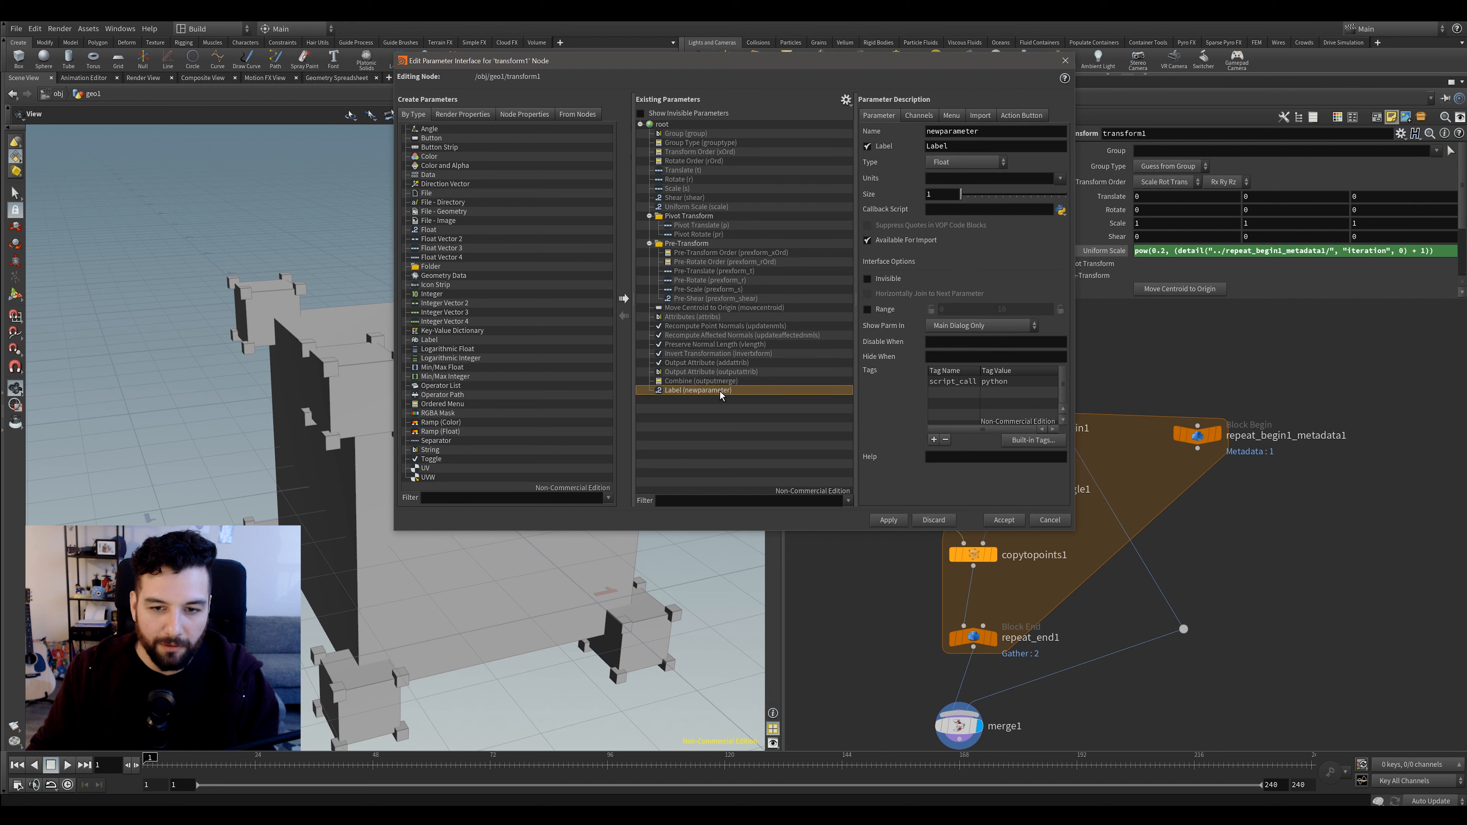
Give the new float parameter the name and label exp, and accept the interface changes
double_click(952, 131)
type("ex")
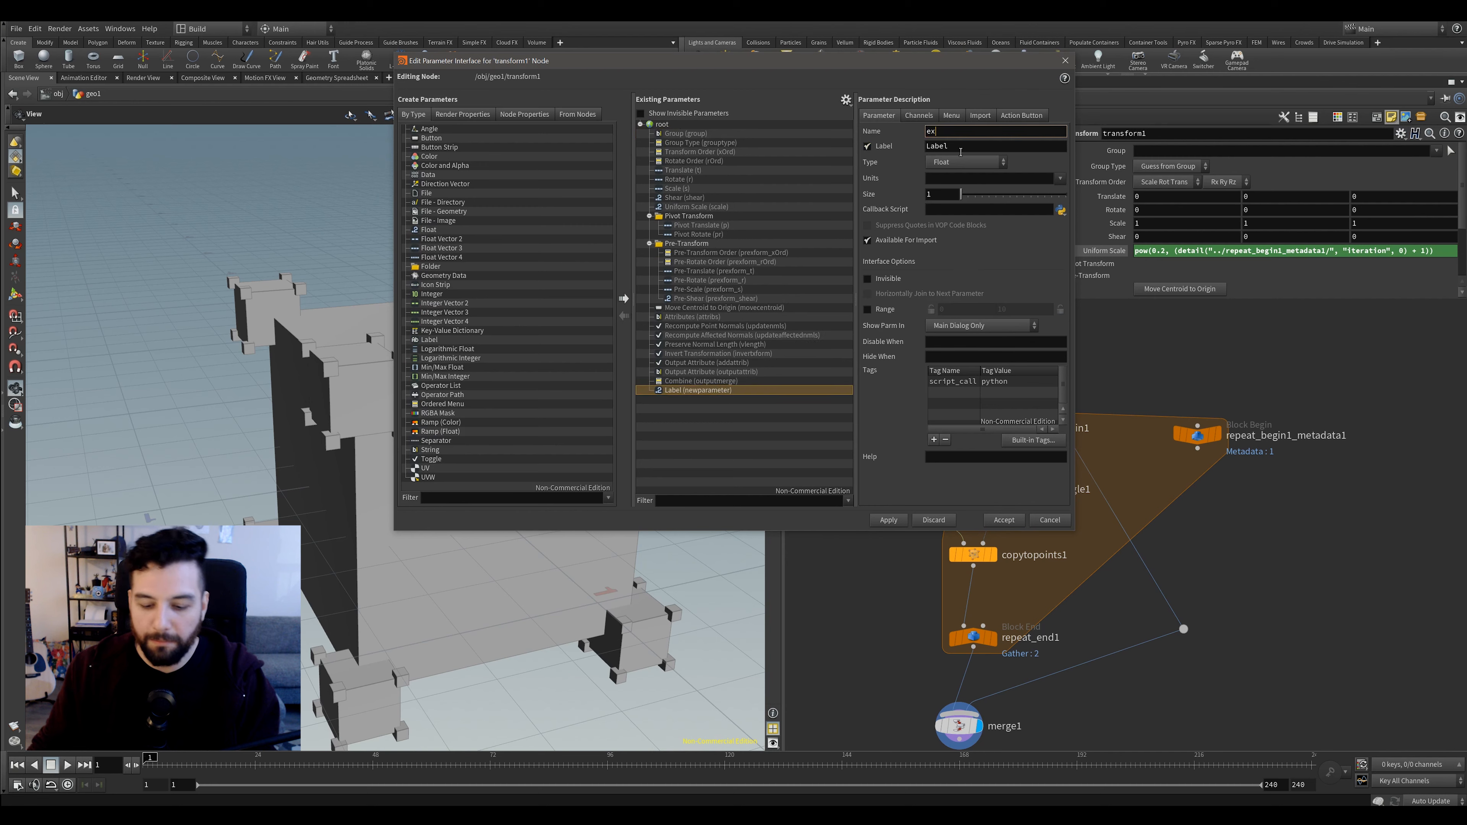
type("p")
key("Tab")
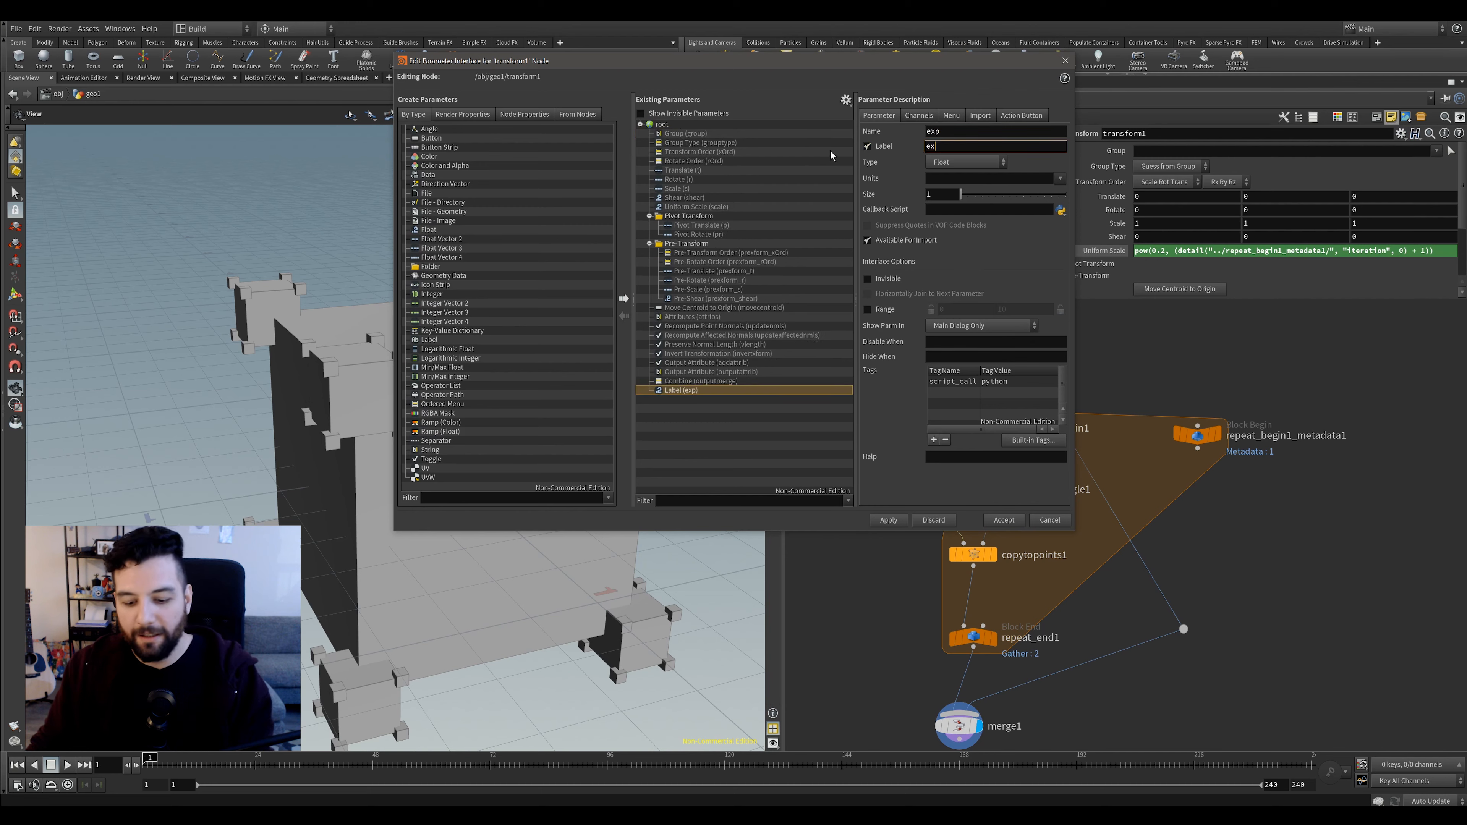
left_click(974, 132)
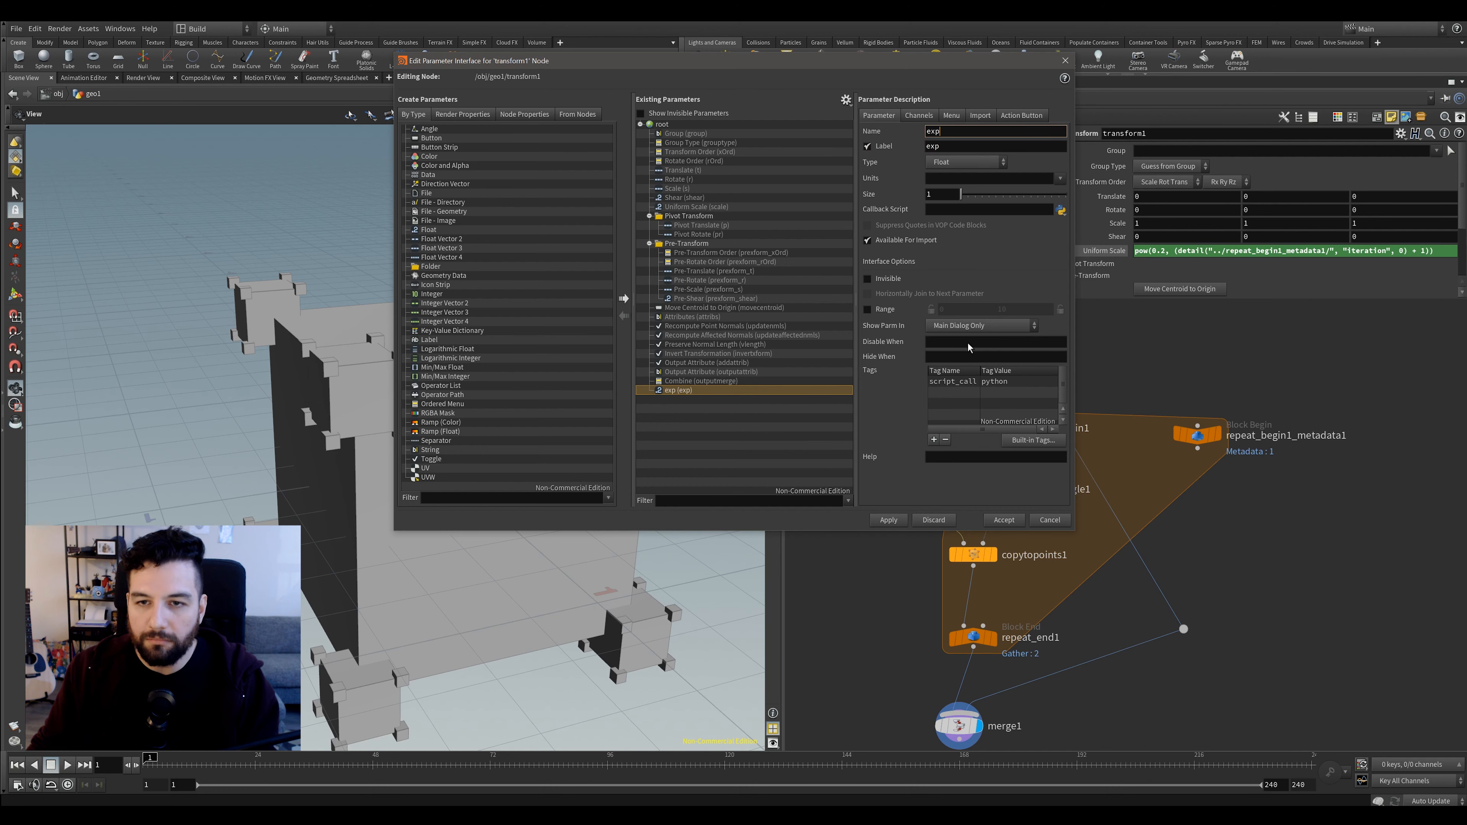
left_click(889, 520)
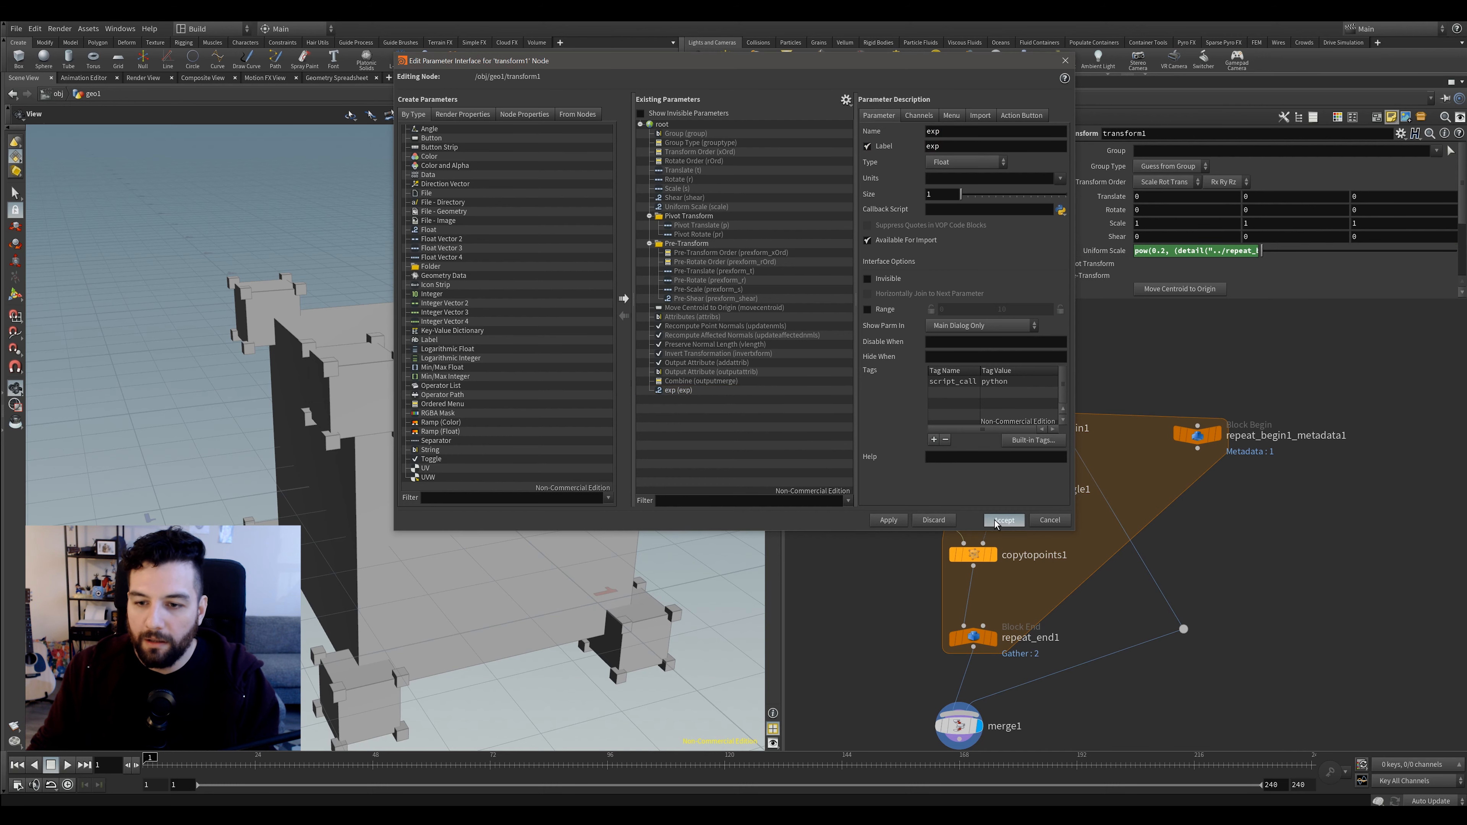
left_click(1004, 519)
Set exp to about 0.89 and replace the base in transform1's uniform scale expression with ch("exp")
left_click_drag(1287, 298, 1270, 564)
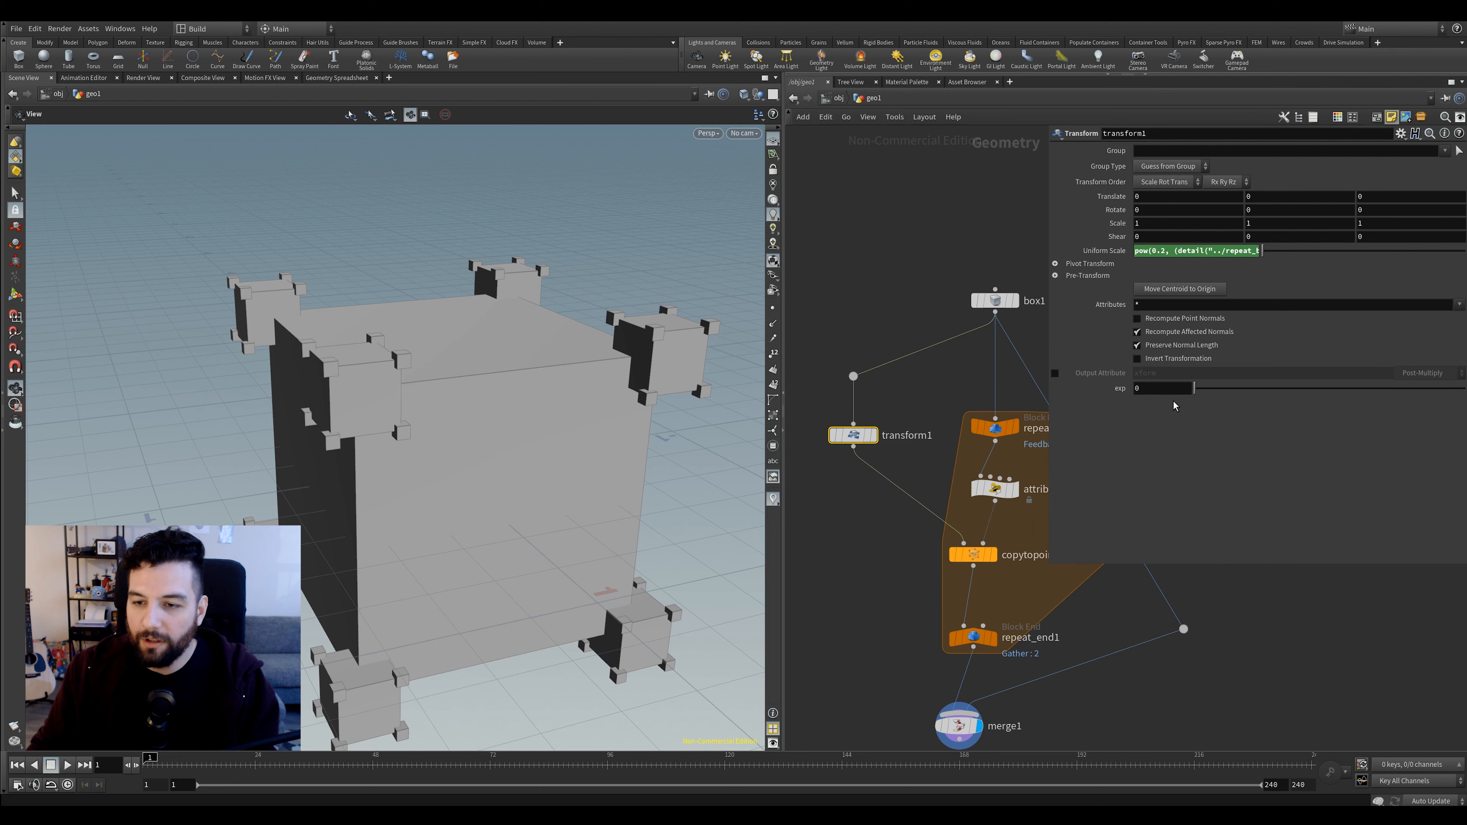
left_click_drag(1192, 387, 1218, 387)
double_click(1158, 250)
type("ch")
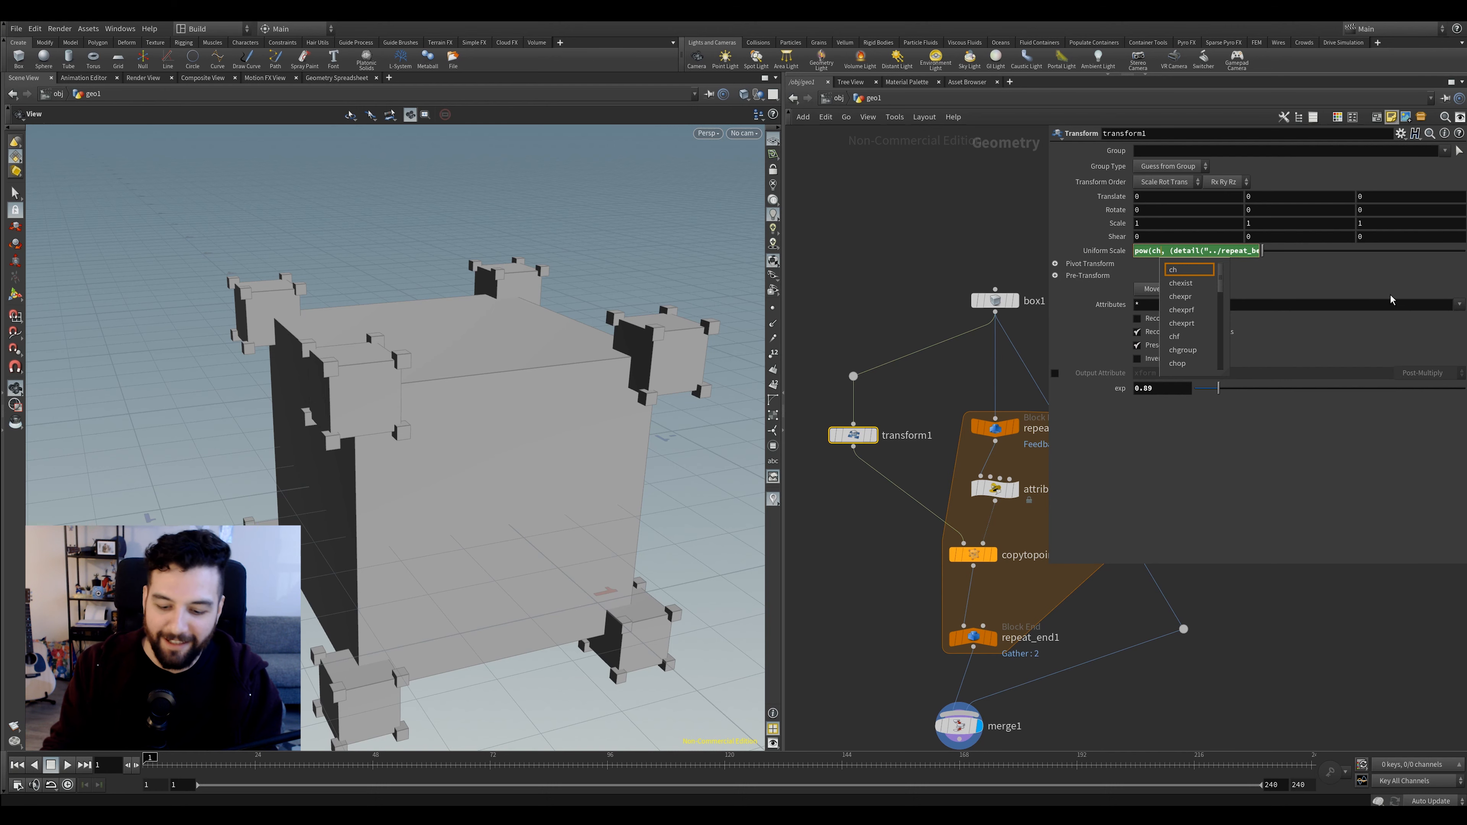
type("(\"")
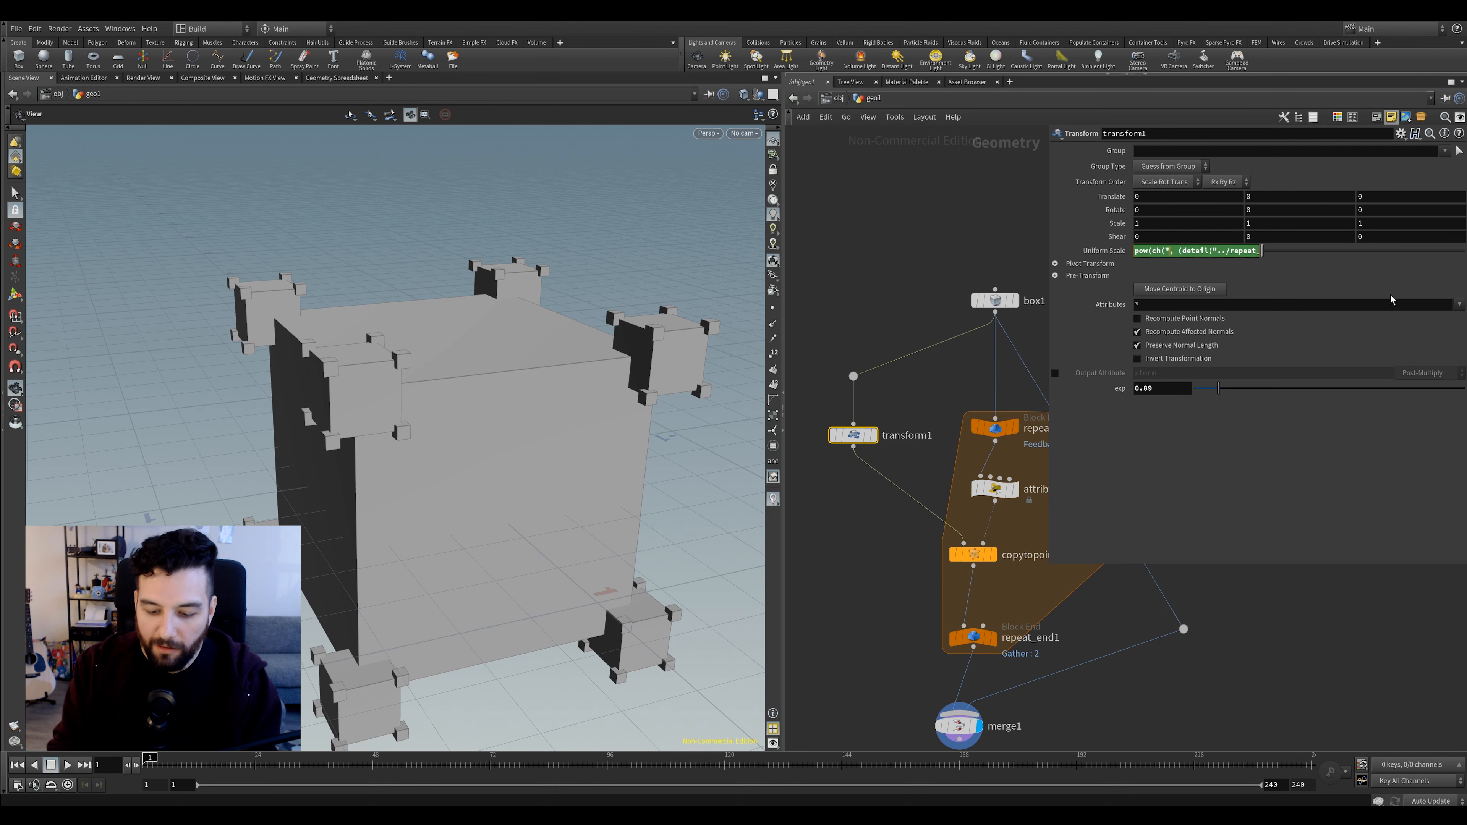
type("e")
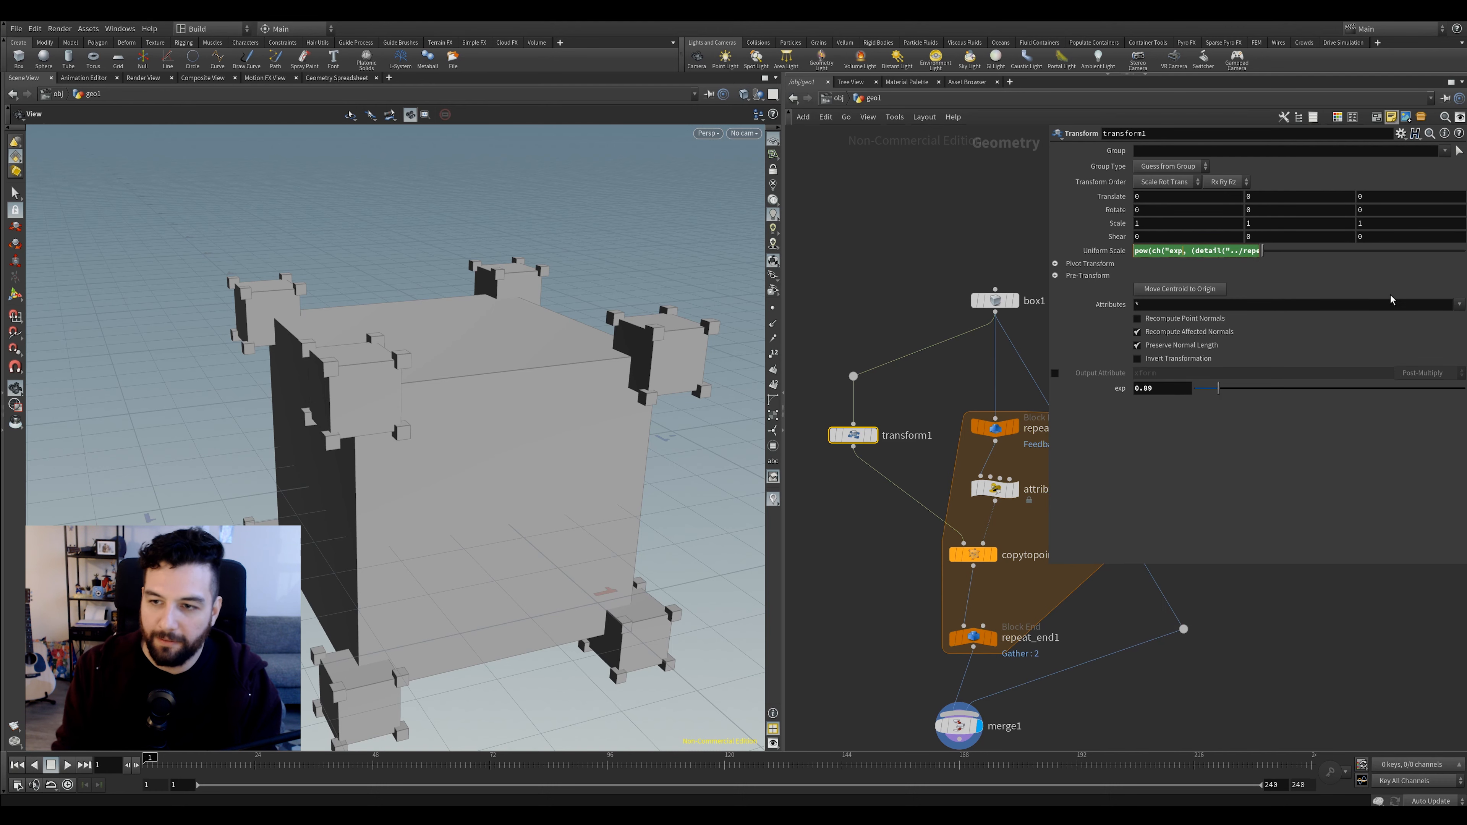
type("xp\")")
key("Return")
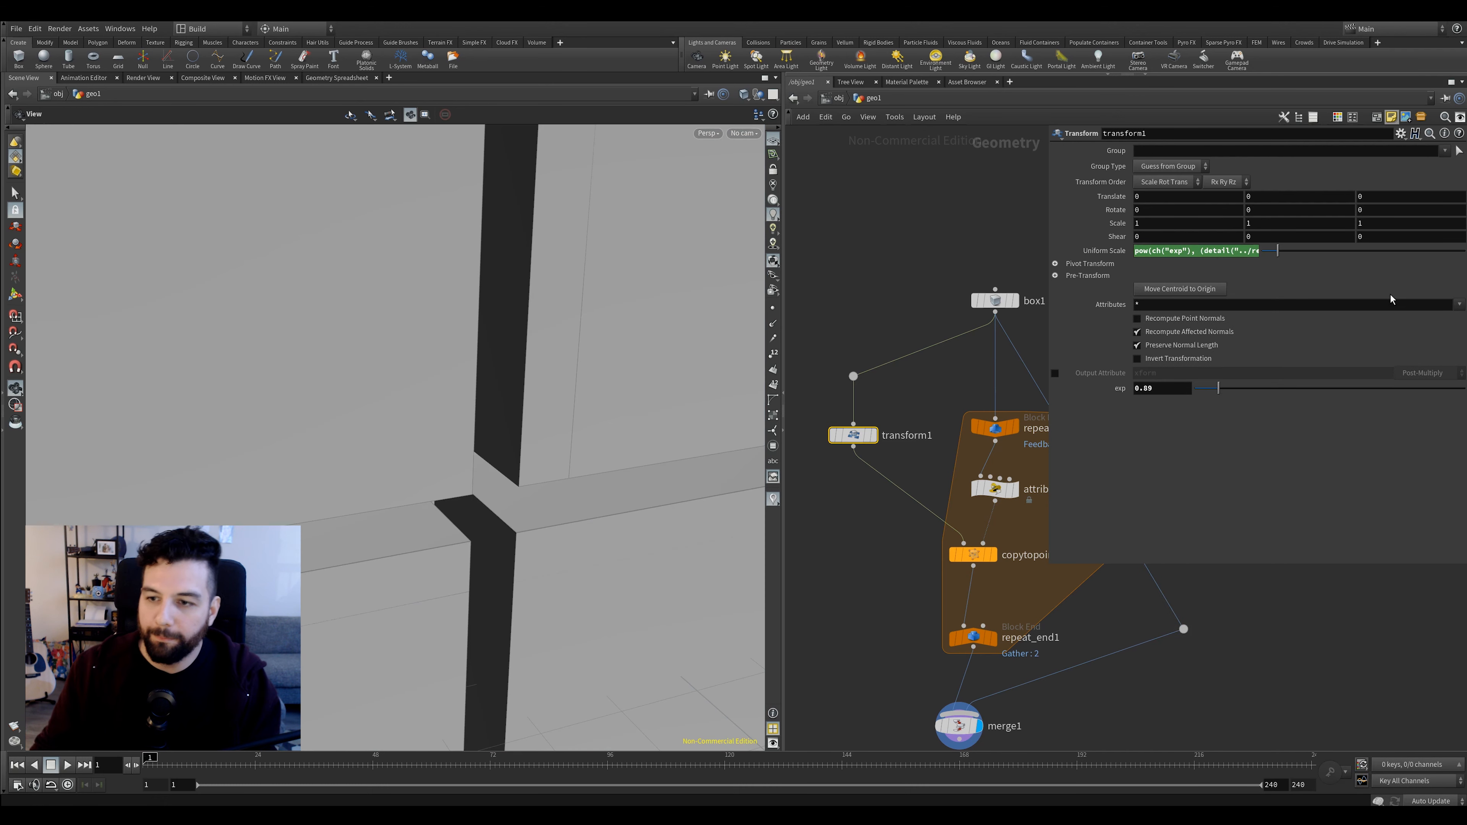
Set the iterations of repeat_end1 to 5 and transform1's exp parameter to 0.3
left_click_drag(1236, 396, 1201, 395)
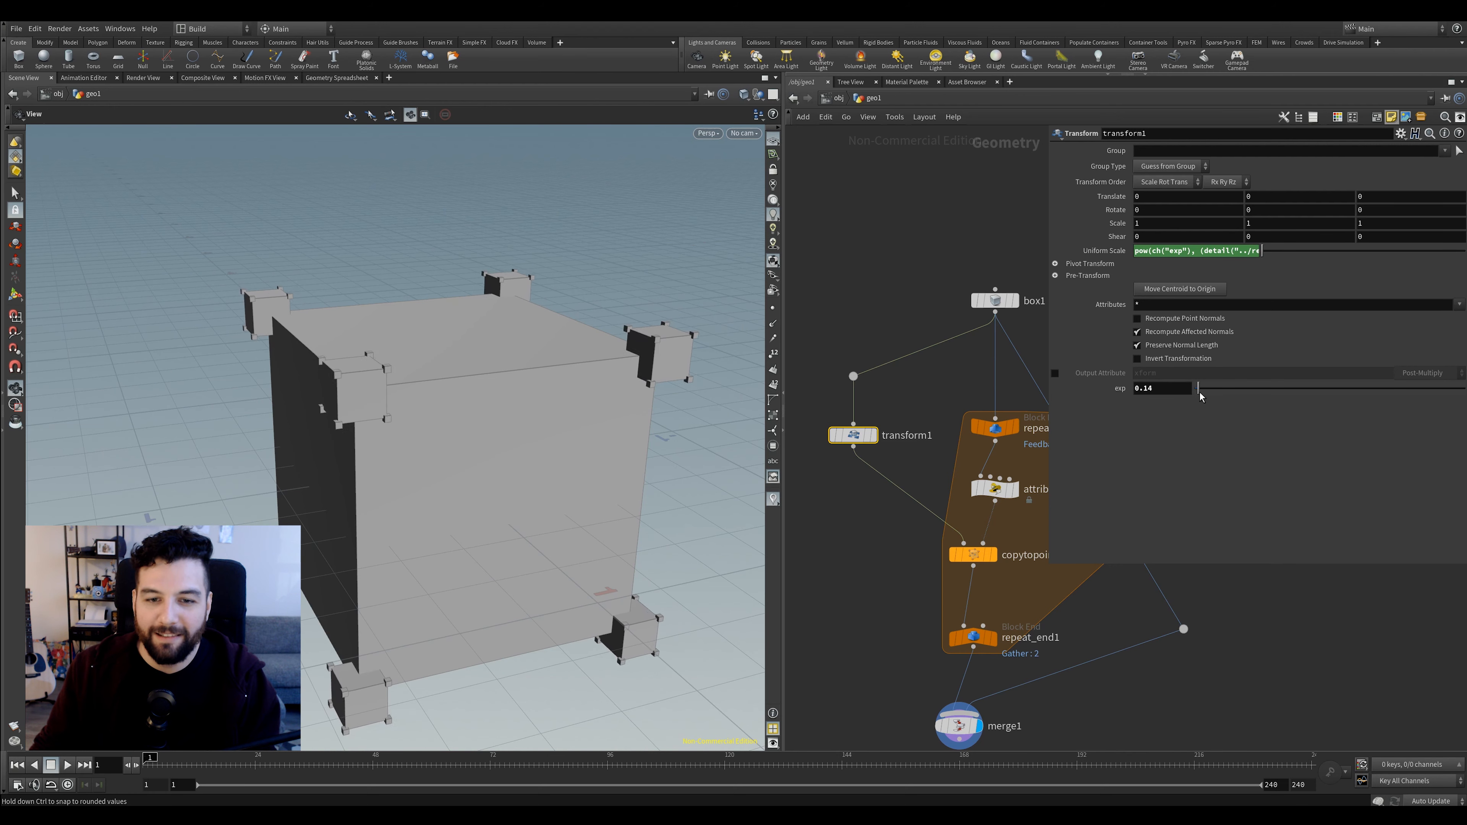
left_click(973, 637)
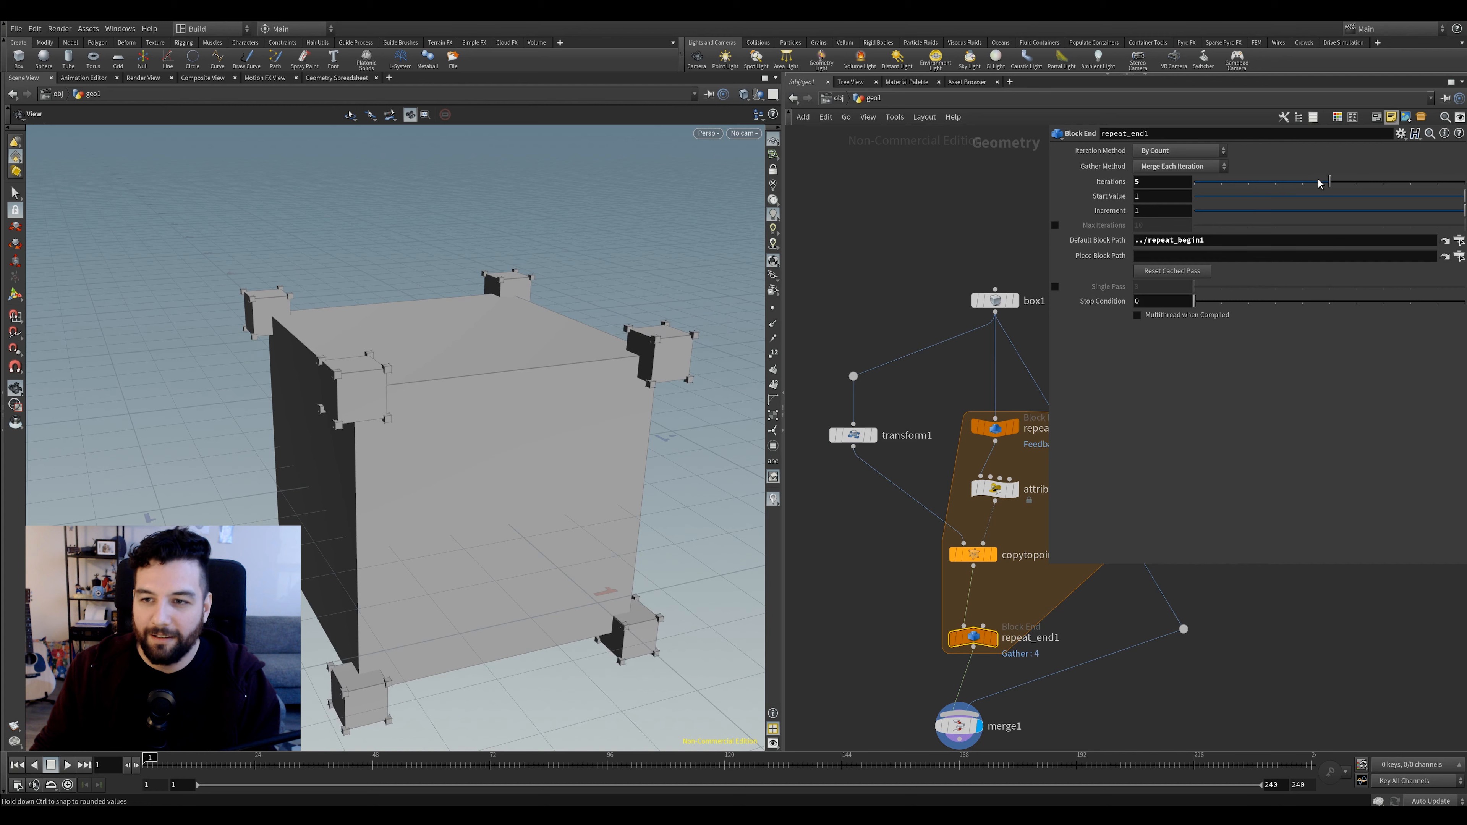
left_click(853, 434)
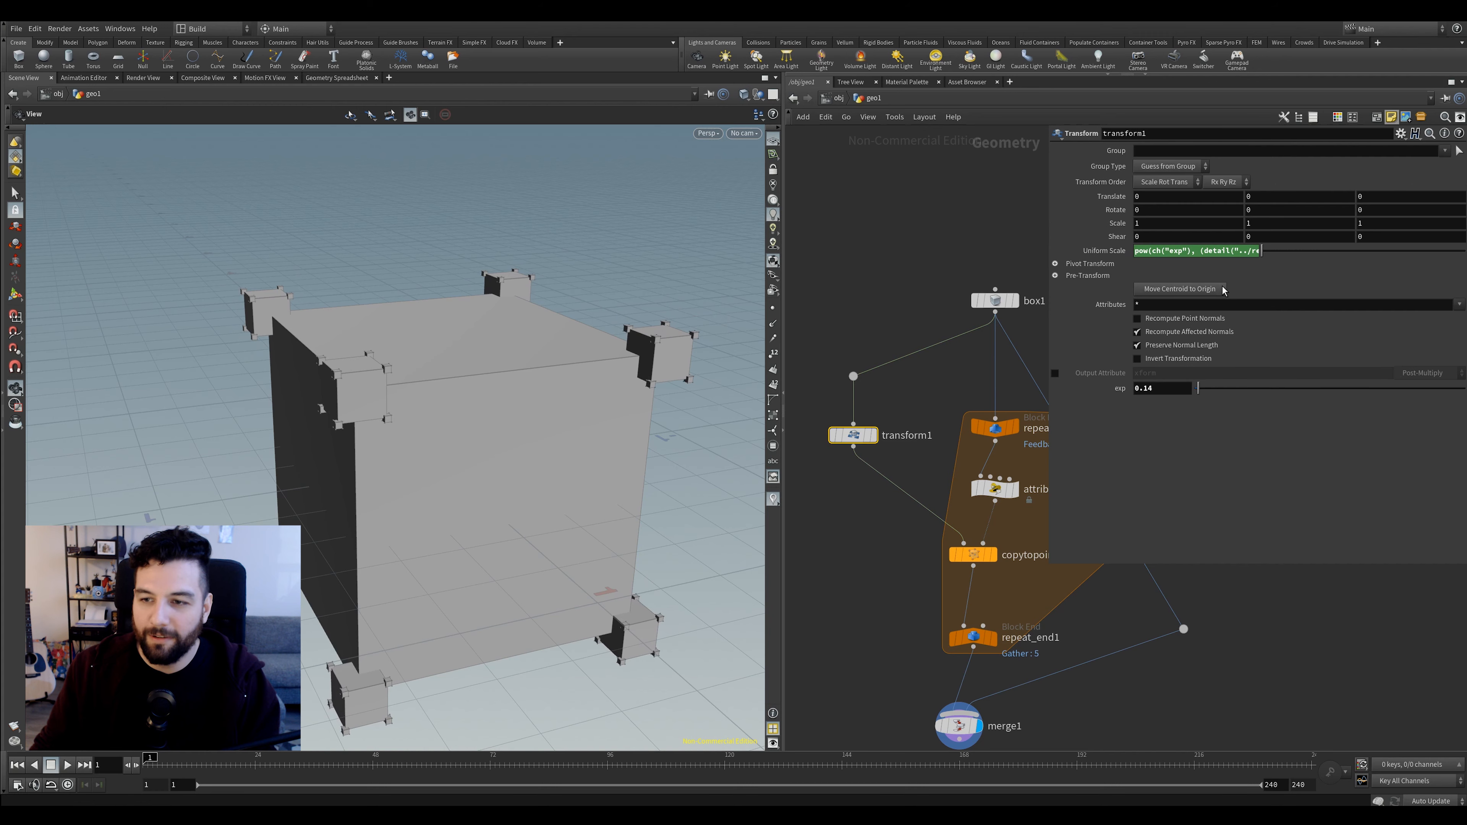
mouse_move(1199, 389)
left_mouse_down()
mouse_move(1219, 391)
mouse_move(1201, 392)
left_mouse_up()
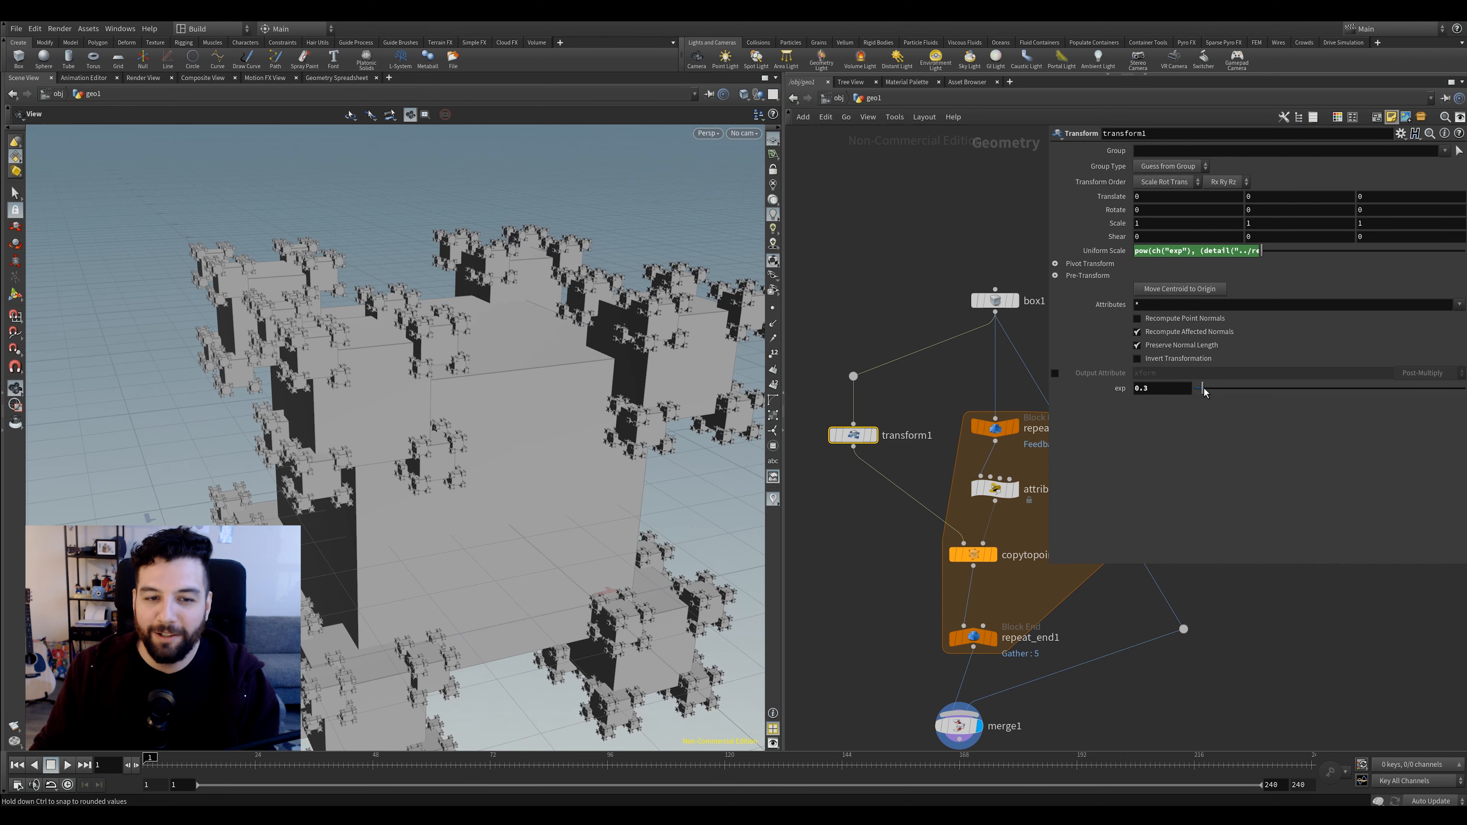
Set transform1's exp parameter to 0.4 and view the copied boxes both close up and as a whole
middle_click(961, 733)
left_click_drag(537, 393, 471, 410)
right_click_drag(470, 410, 563, 311)
left_click_drag(474, 317, 442, 318)
right_click_drag(442, 318, 344, 251)
left_click_drag(1201, 388, 1205, 388)
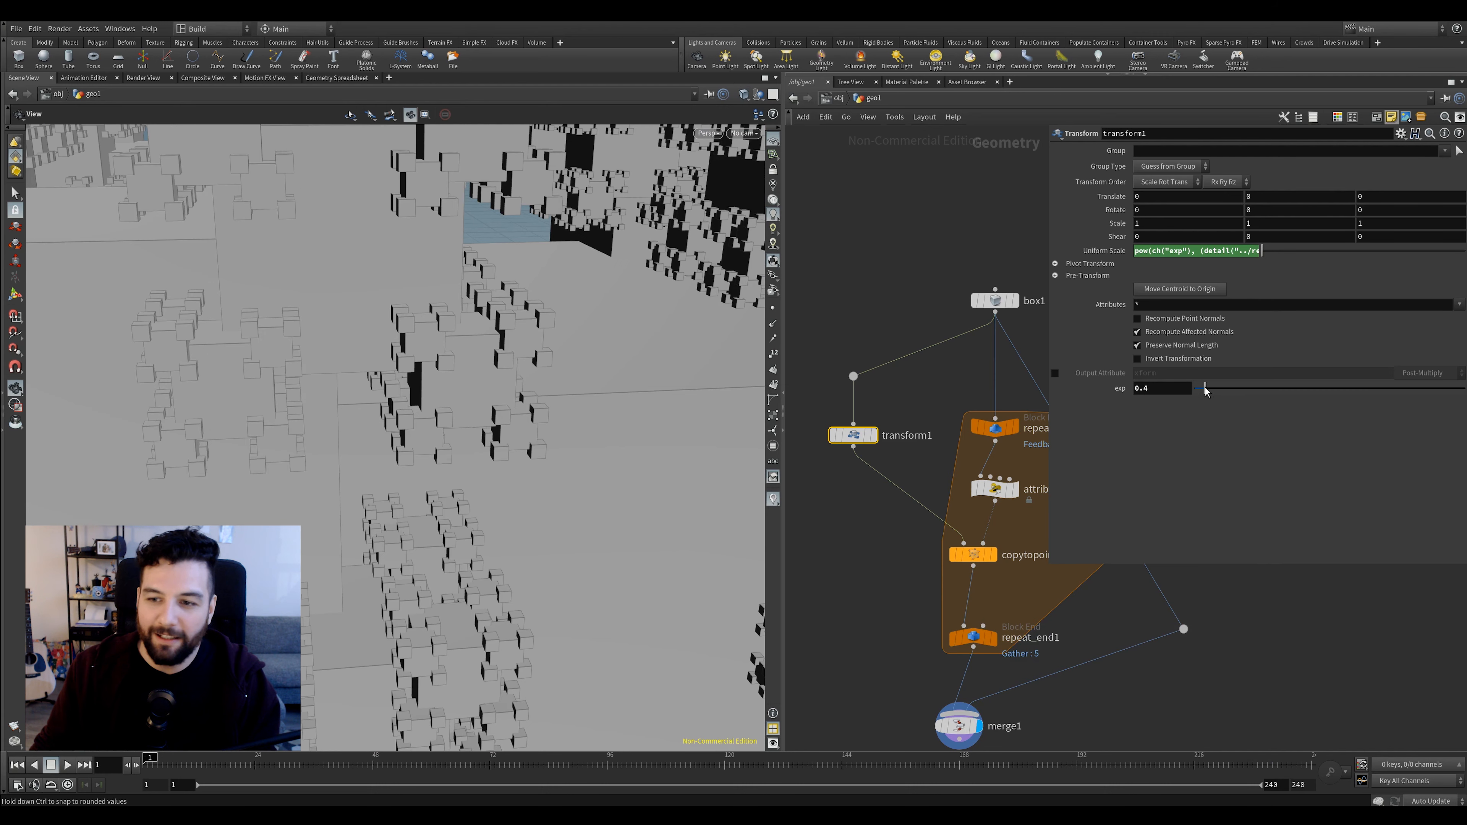
left_click(1259, 253)
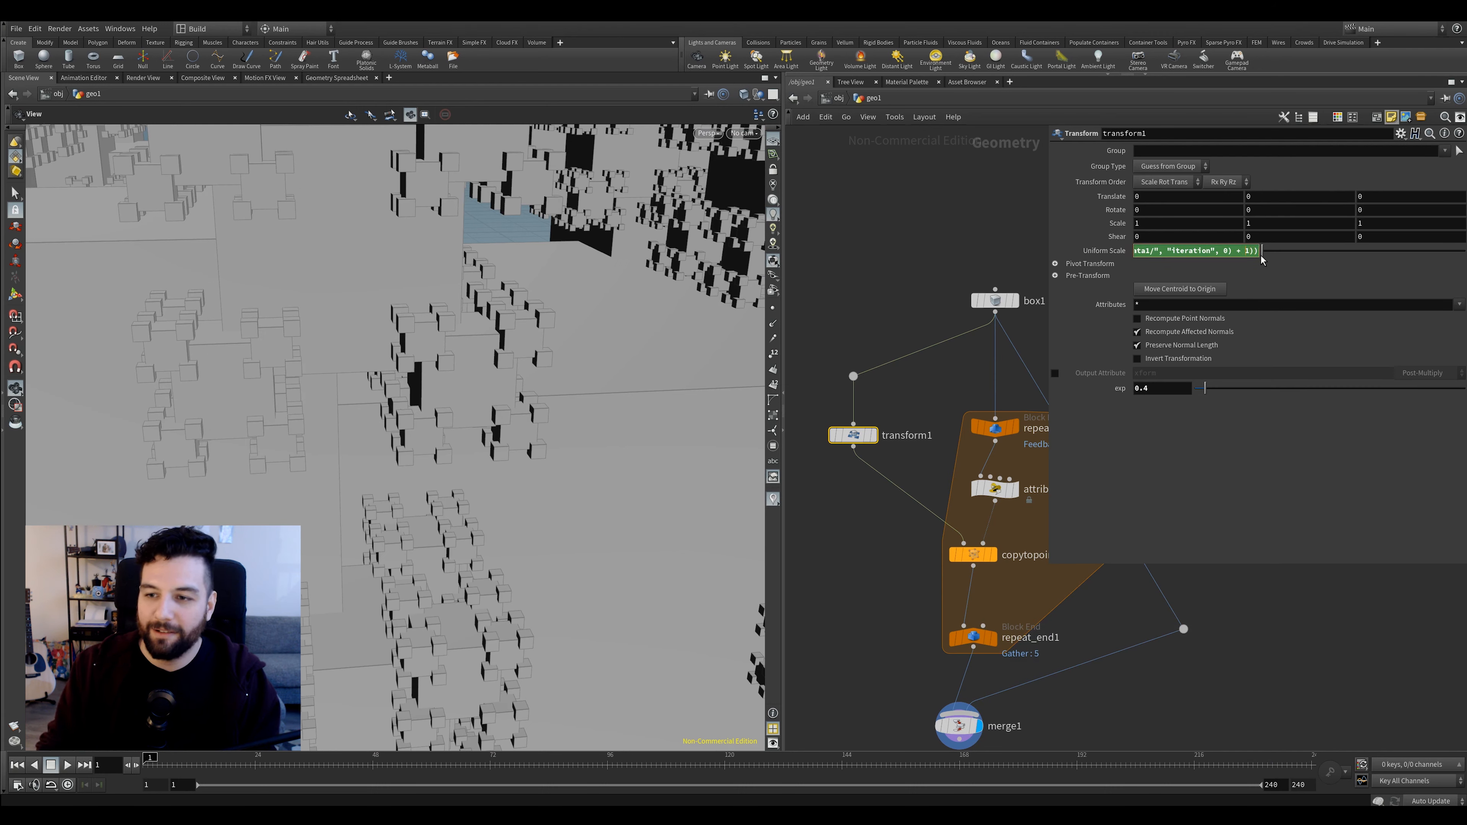
type("0.5")
key("Return")
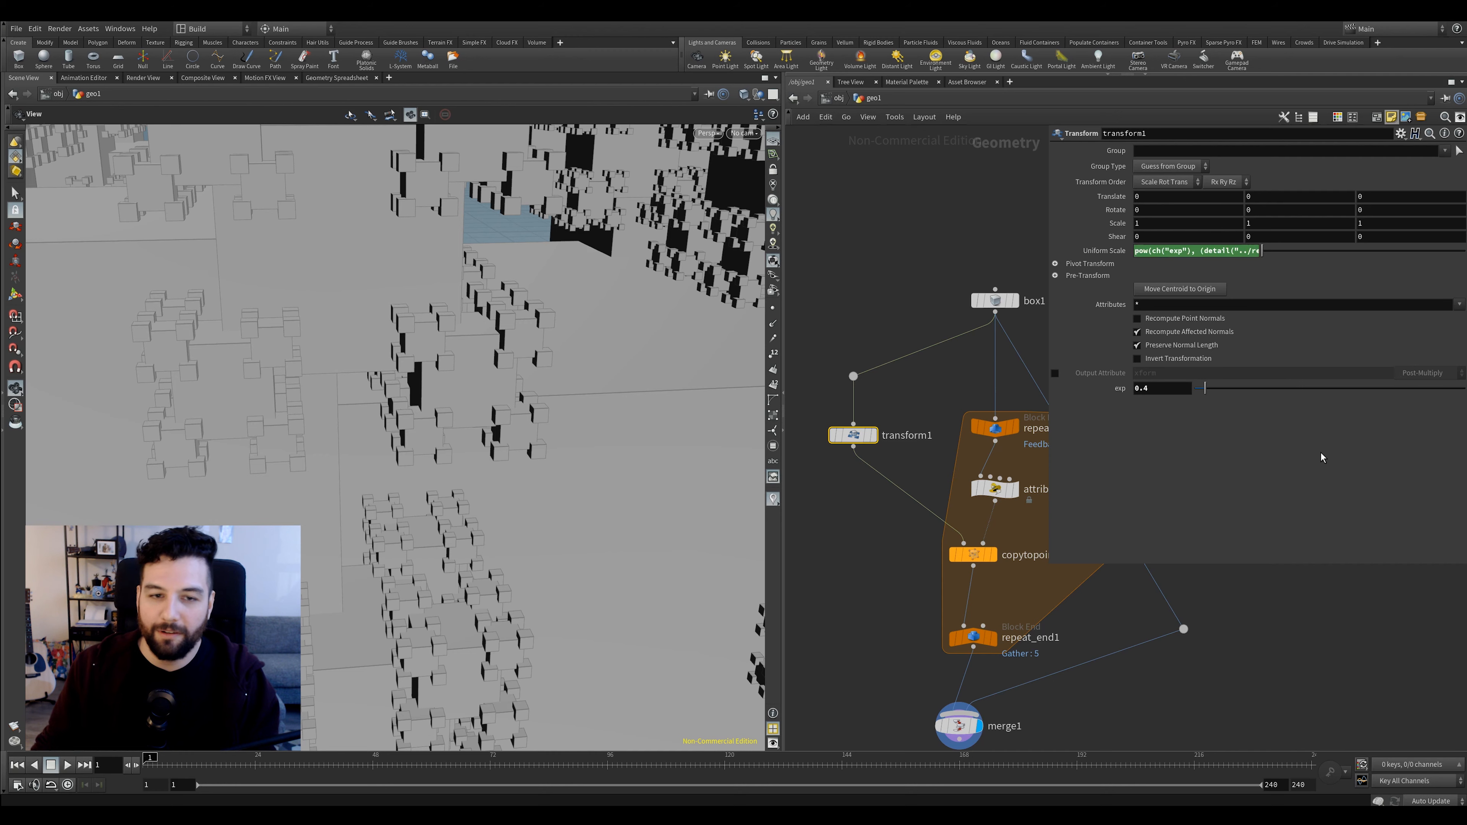
scroll(502, 327, "down", 10)
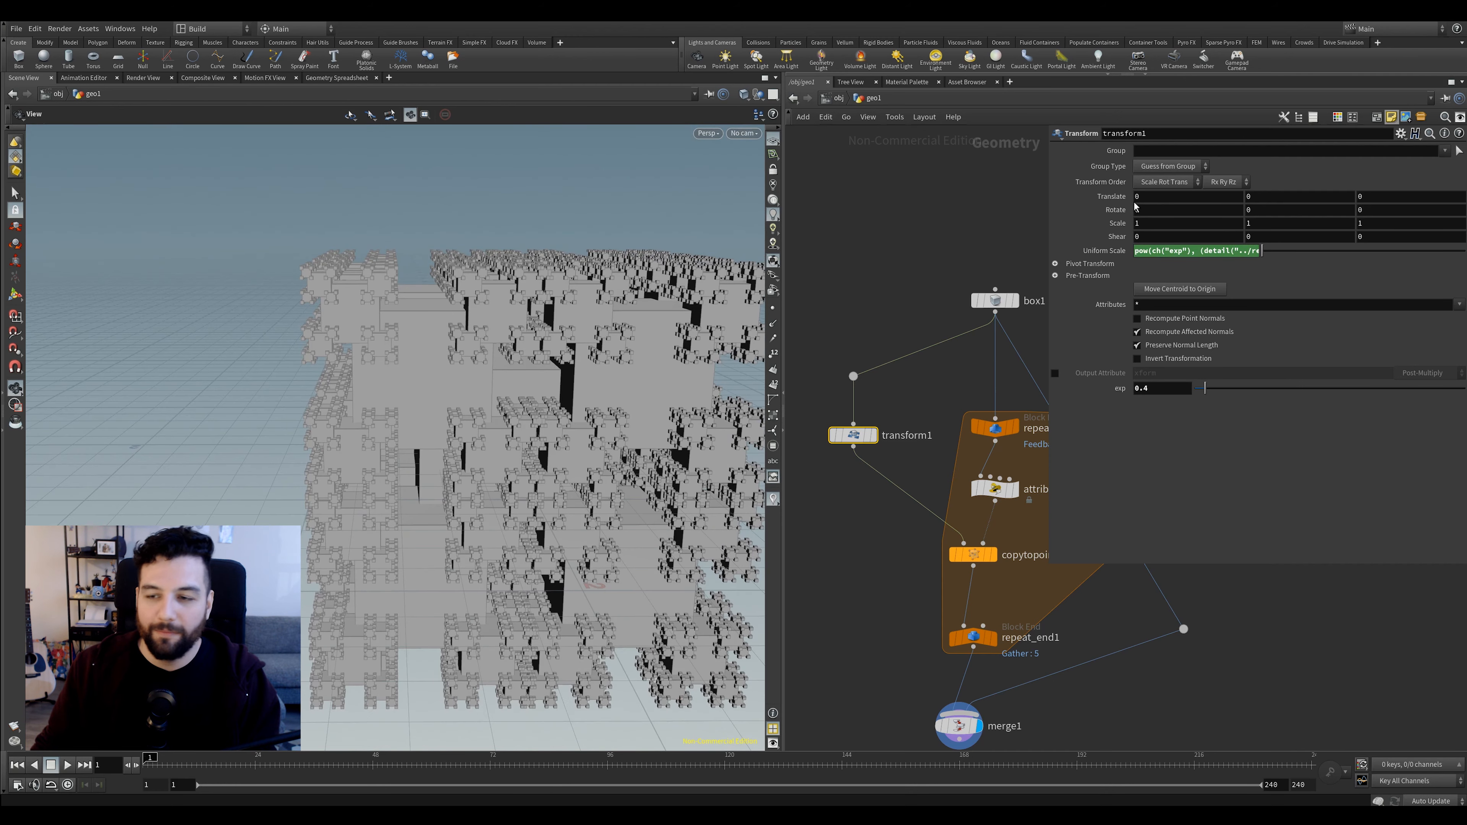
Add a float parameter named inicial to transform1's parameter interface, below exp, and accept the changes
left_click(1398, 134)
left_click(1328, 146)
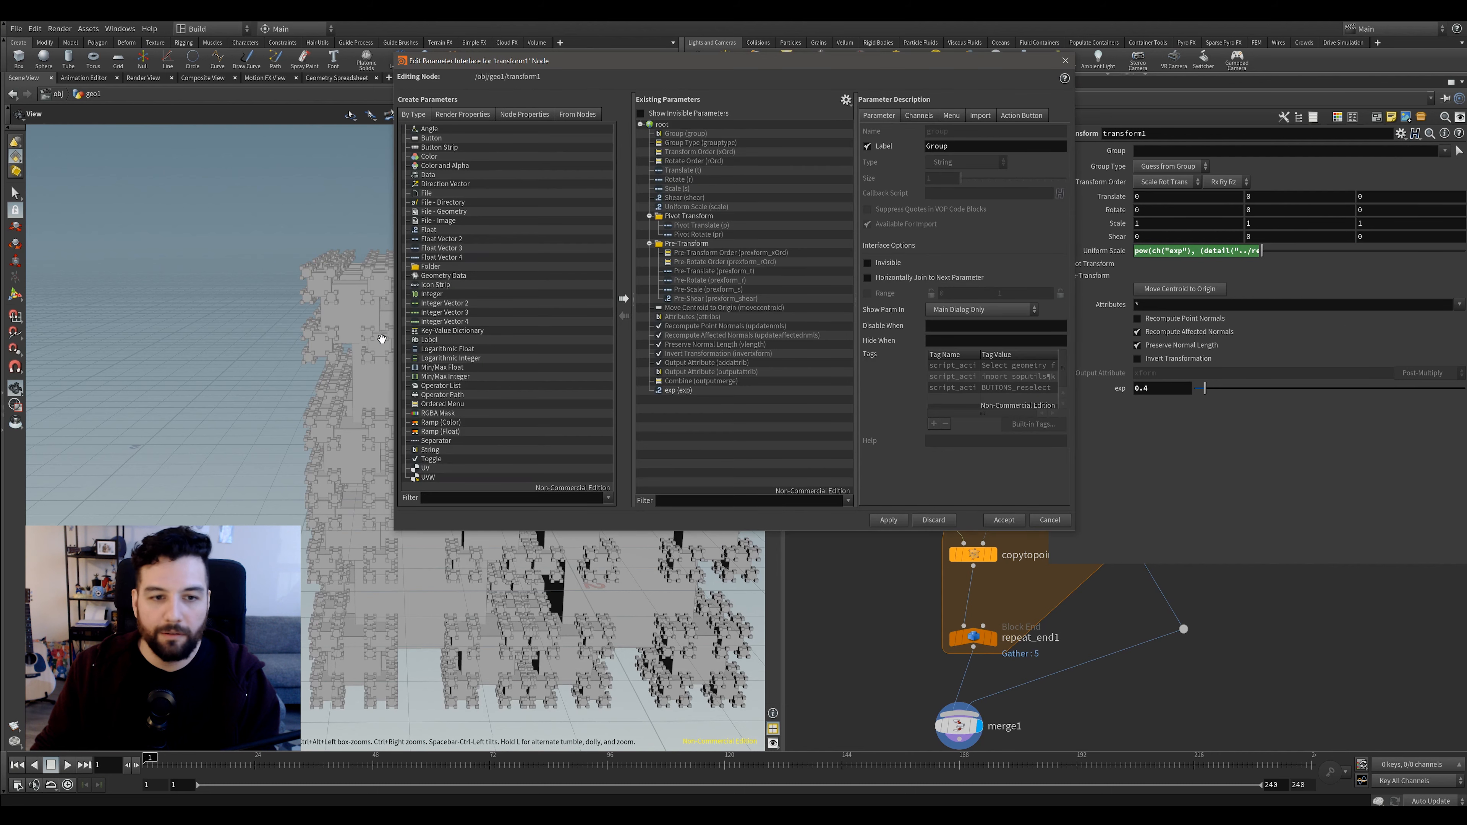
left_click_drag(563, 190, 664, 124)
double_click(987, 136)
type("inicial")
key("Tab")
type("Inicial")
key("Return")
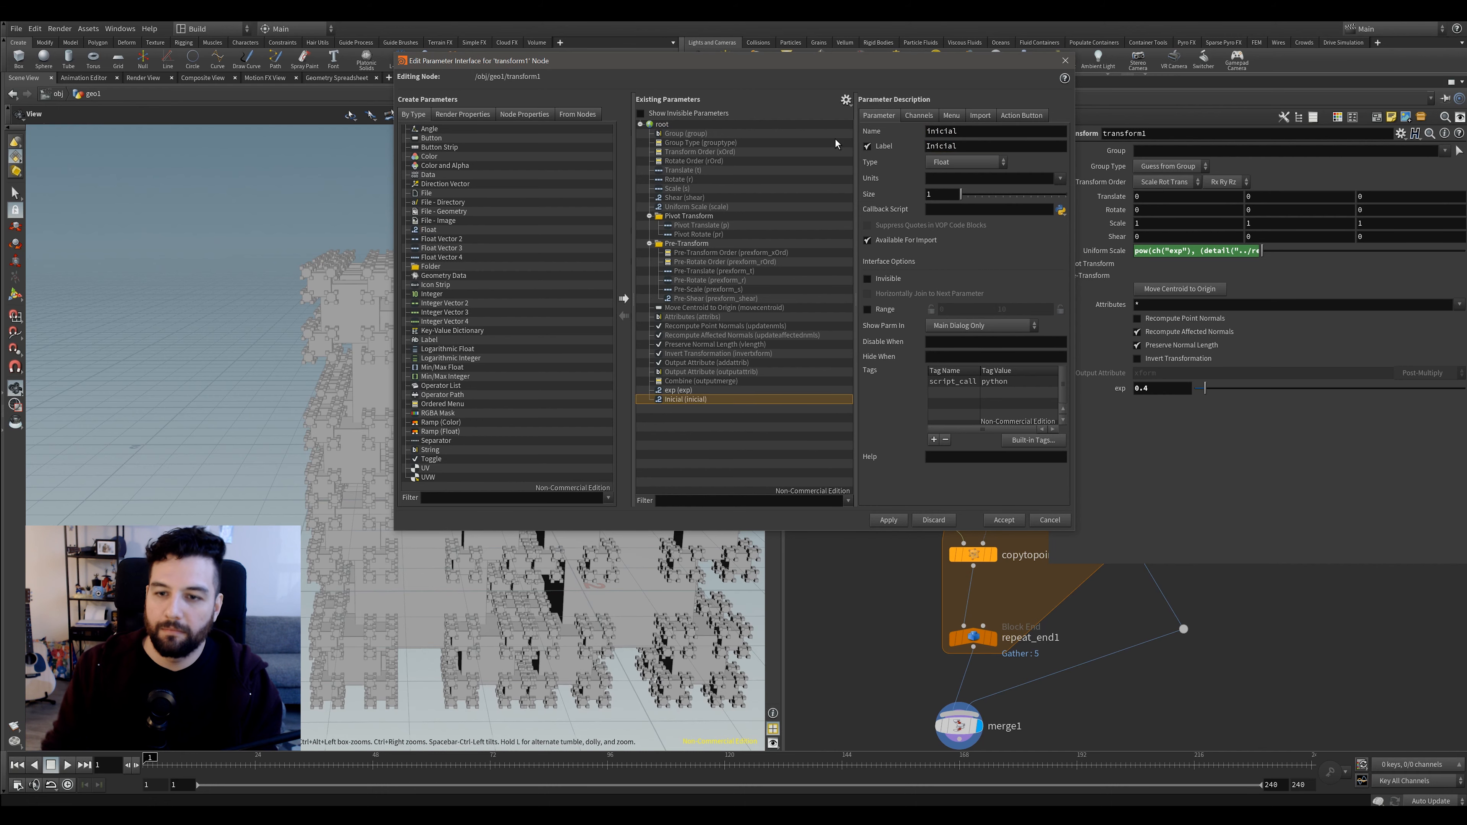
left_click(888, 519)
left_click(1004, 520)
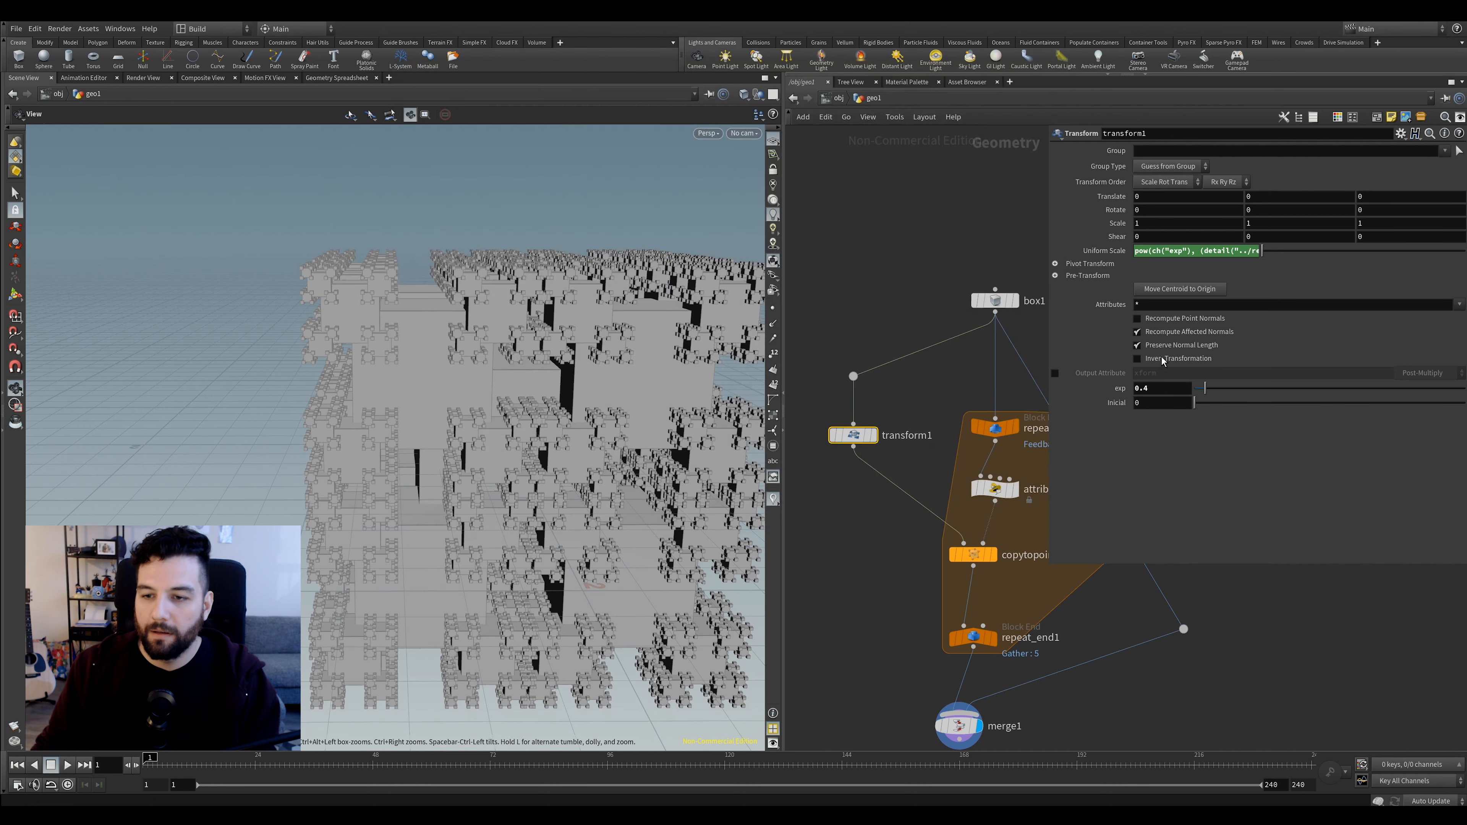
Replace the 0.5 offset in transform1's uniform scale expression with ch("inicial") and set inicial to about 1.06
left_click(1230, 251)
key("End")
key("Left")
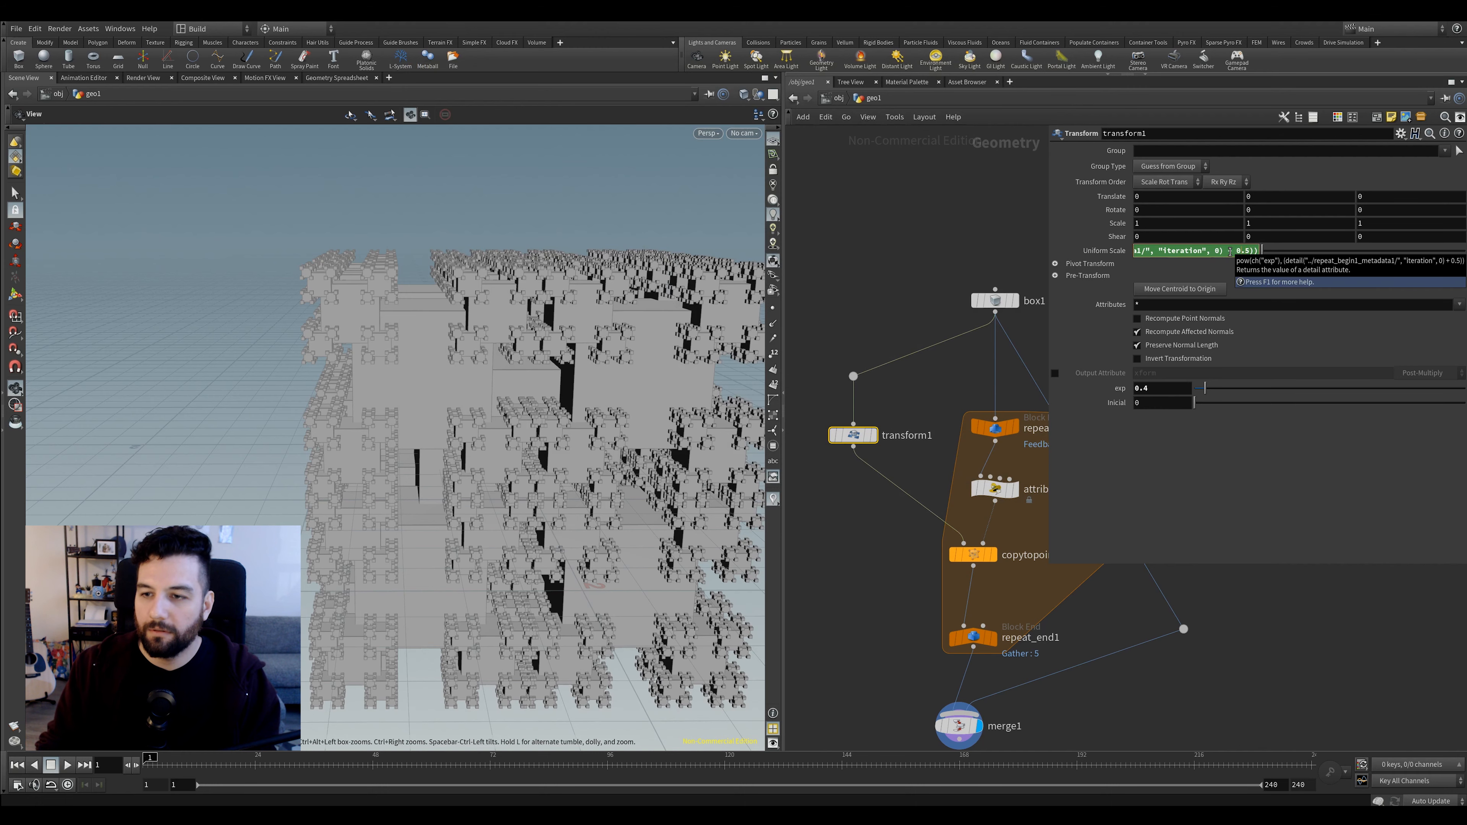
type("ch(\"i\")")
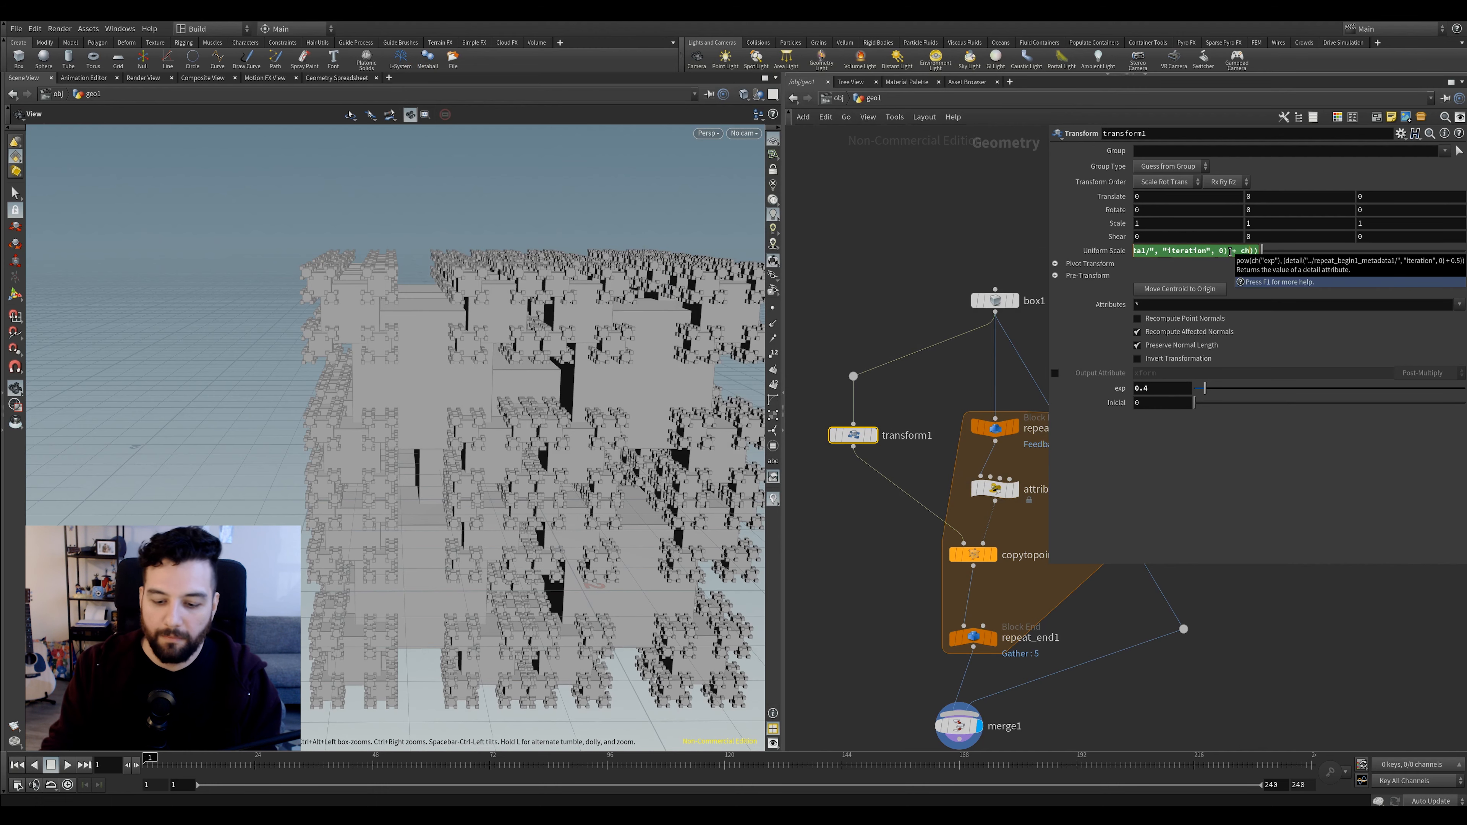
type("nicial")
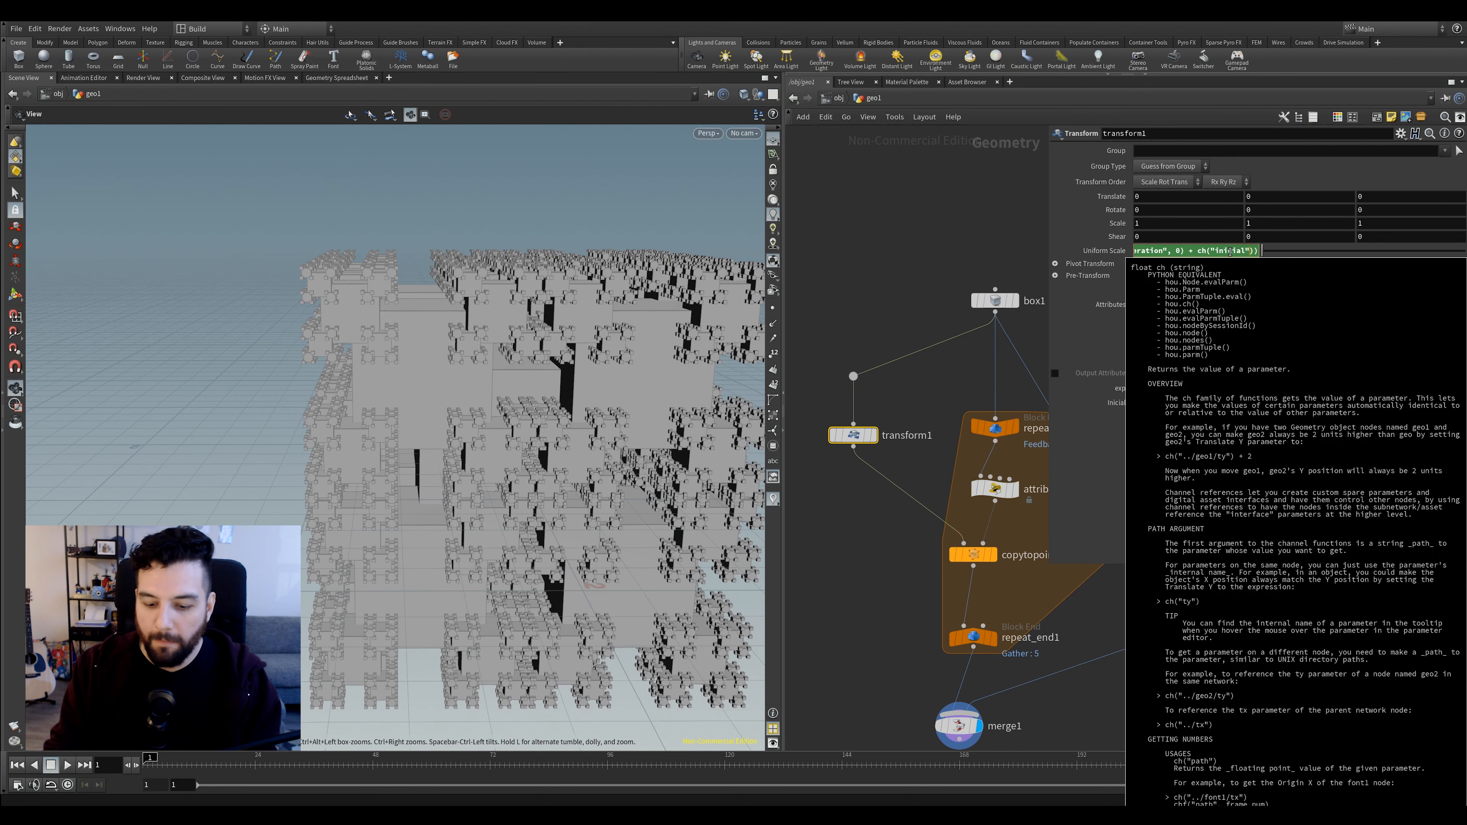
type(")")
key("Return")
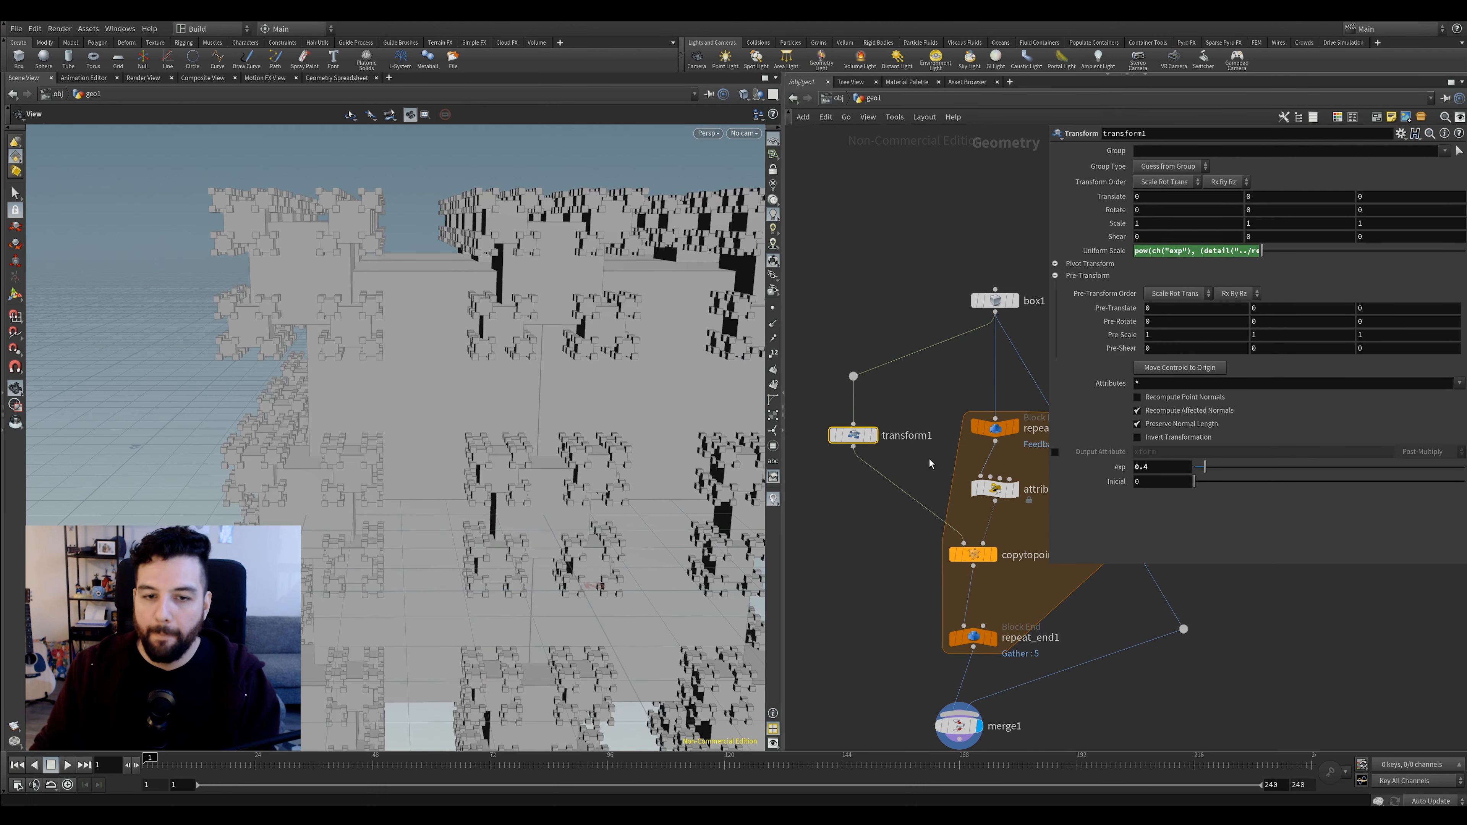
mouse_move(1194, 481)
left_mouse_down()
mouse_move(1242, 488)
mouse_move(1216, 489)
mouse_move(1236, 489)
mouse_move(1205, 467)
left_mouse_up()
Insert a Null node directly below box1 so that it feeds all of the box's downstream connections
middle_click_drag(984, 382, 878, 380)
key("Tab")
type("nu")
key("Return")
left_click(896, 352)
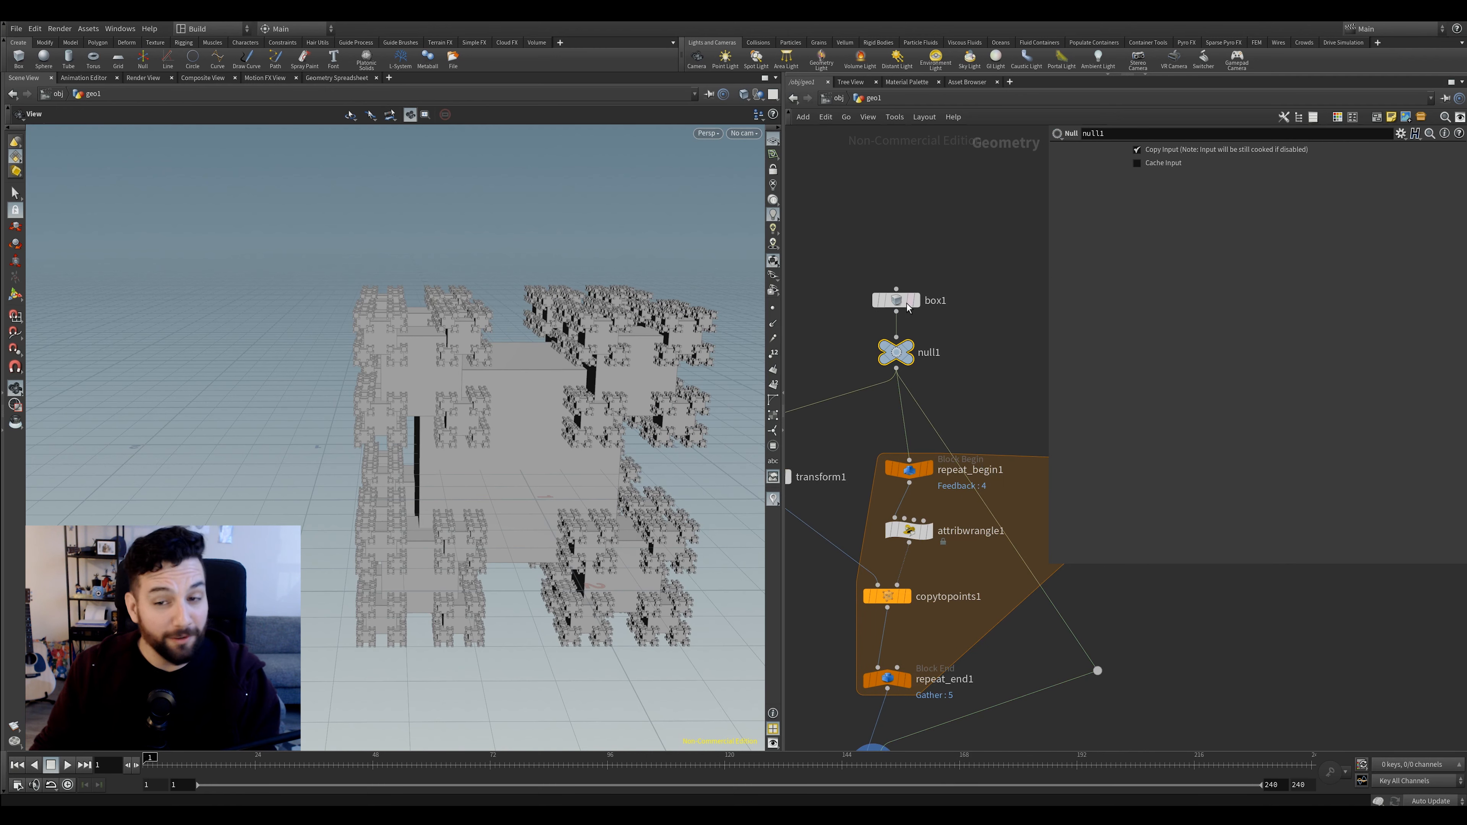
Add a Platonic Solids node next to box1 and display its tetrahedron
key("Tab")
type("pla")
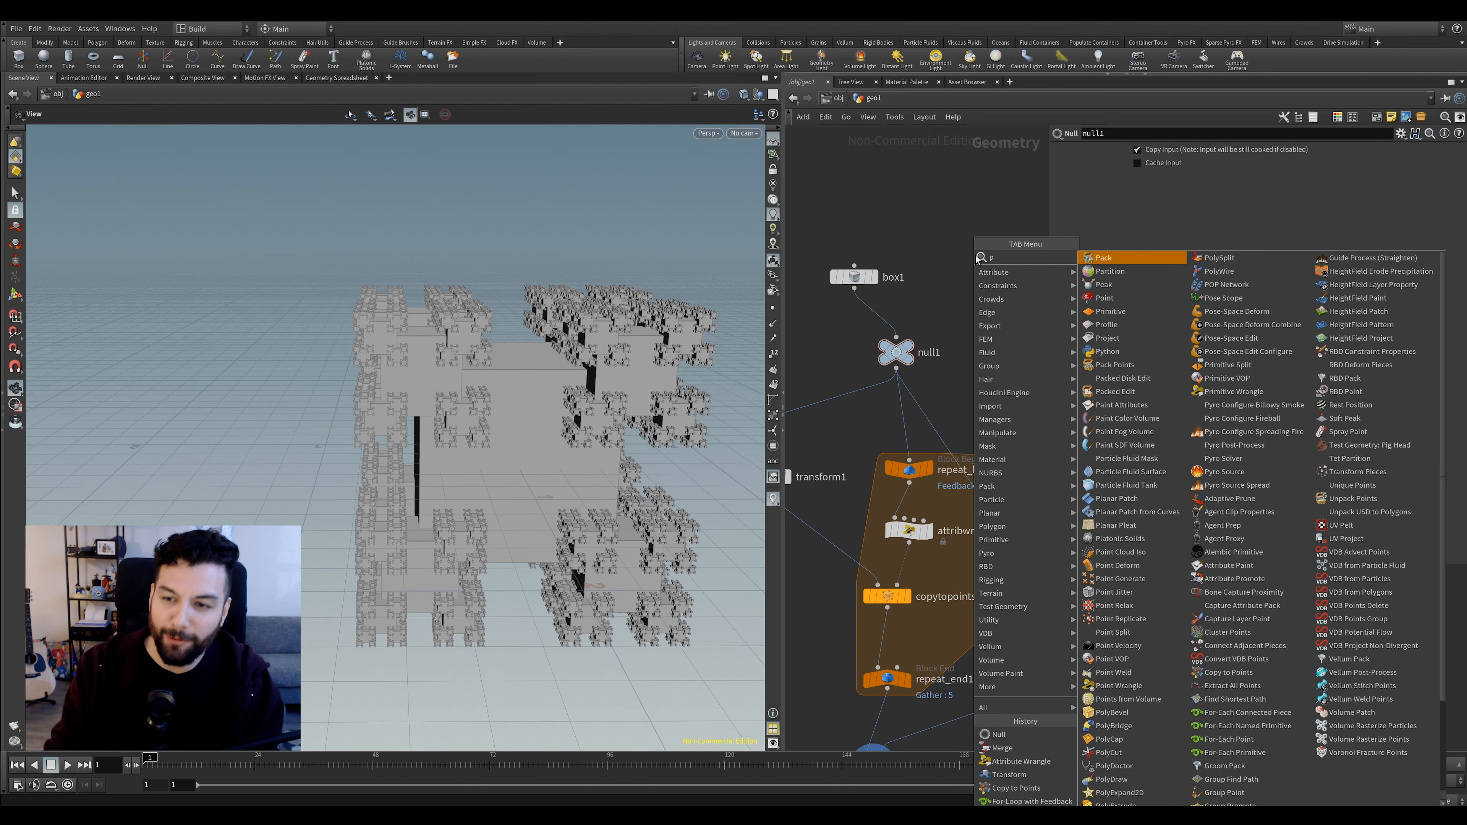
key("Down")
key("Down")
key("Down")
key("Return")
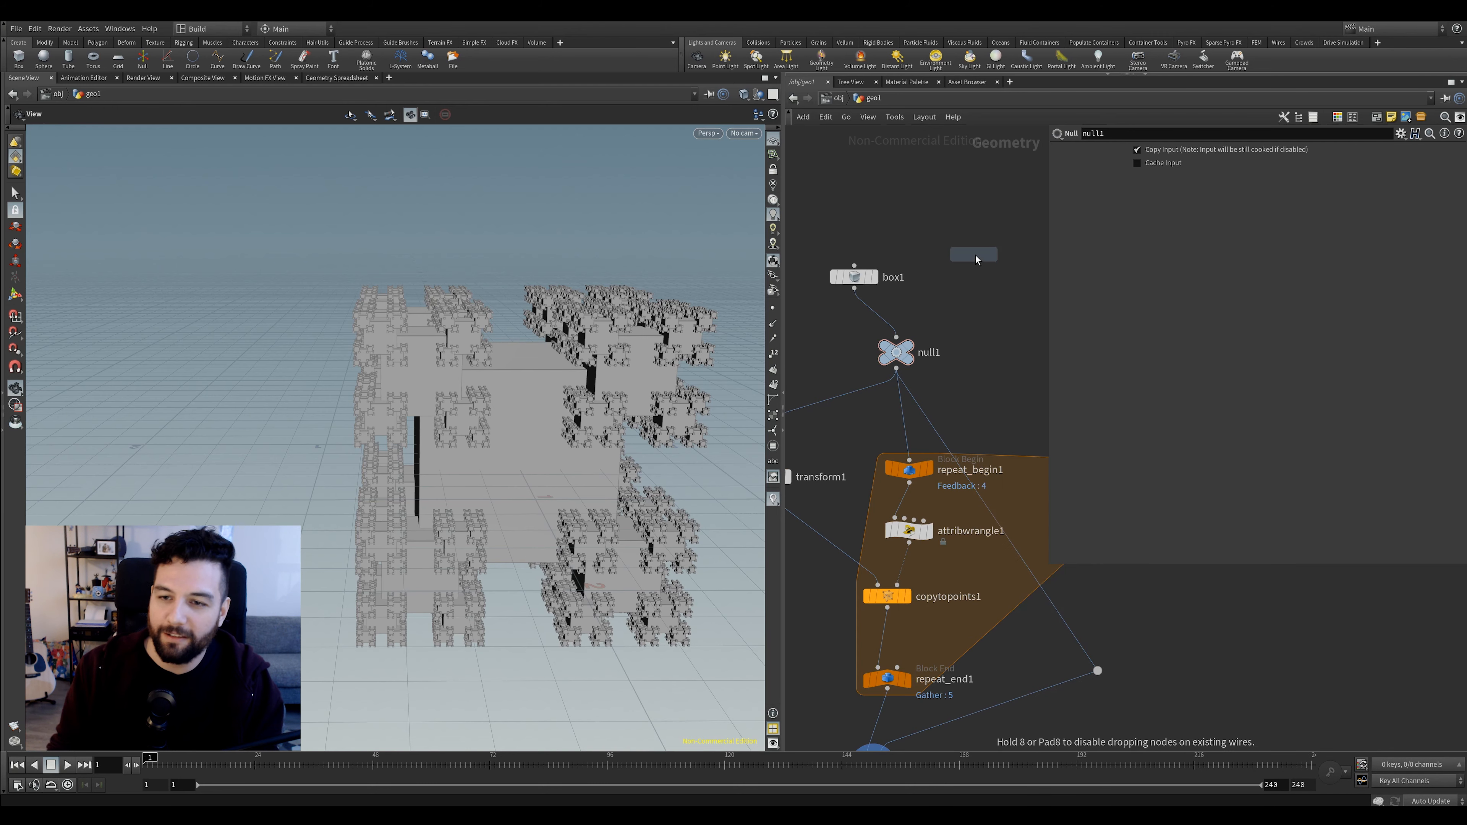
left_click(975, 254)
left_click(993, 253)
left_click_drag(578, 323, 663, 320)
Connect the Platonic Solids node to null1 in place of box1 and display merge1
left_click(974, 266)
left_click(896, 336)
middle_click_drag(965, 364, 947, 292)
left_click(872, 697)
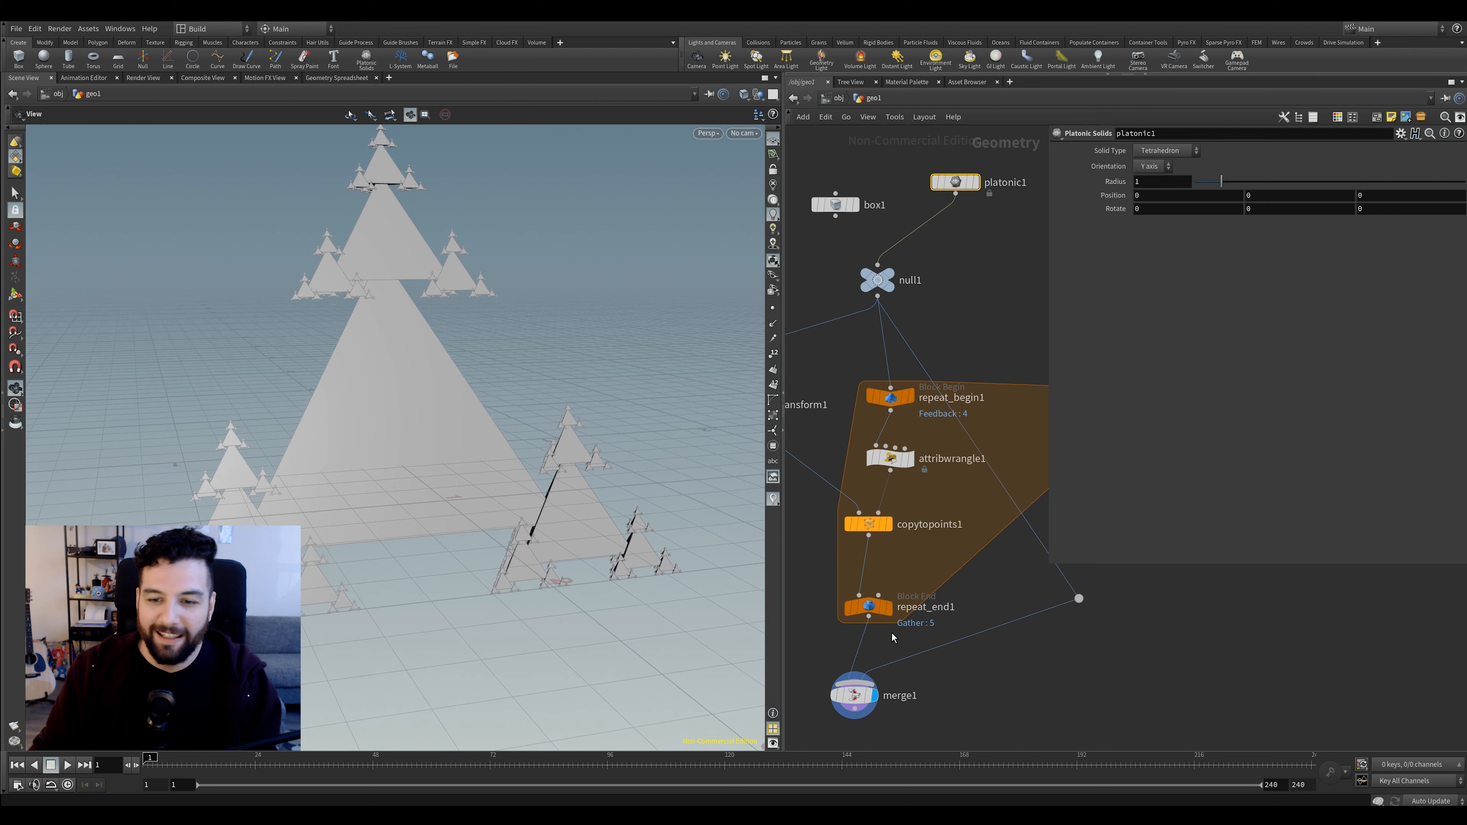
Raise transform1's exp parameter so the copied tetrahedra grow into a denser pyramid
left_click_drag(941, 583, 843, 621)
mouse_move(989, 371)
middle_mouse_down()
mouse_move(988, 407)
mouse_move(950, 370)
mouse_move(994, 375)
middle_mouse_up()
scroll(989, 407, "down", 2)
scroll(953, 373, "down", 1)
scroll(981, 387, "up", 1)
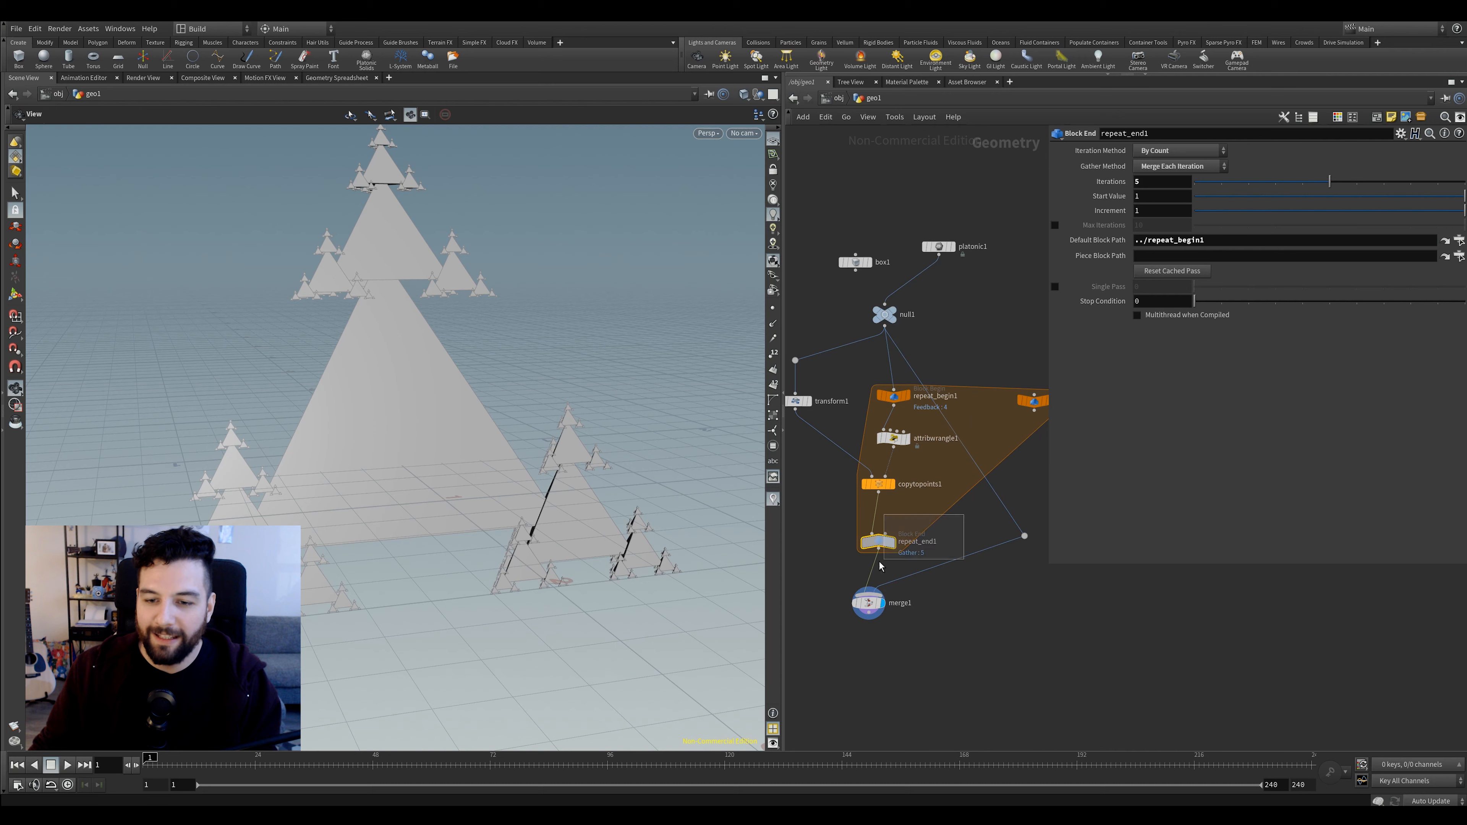
left_click(798, 401)
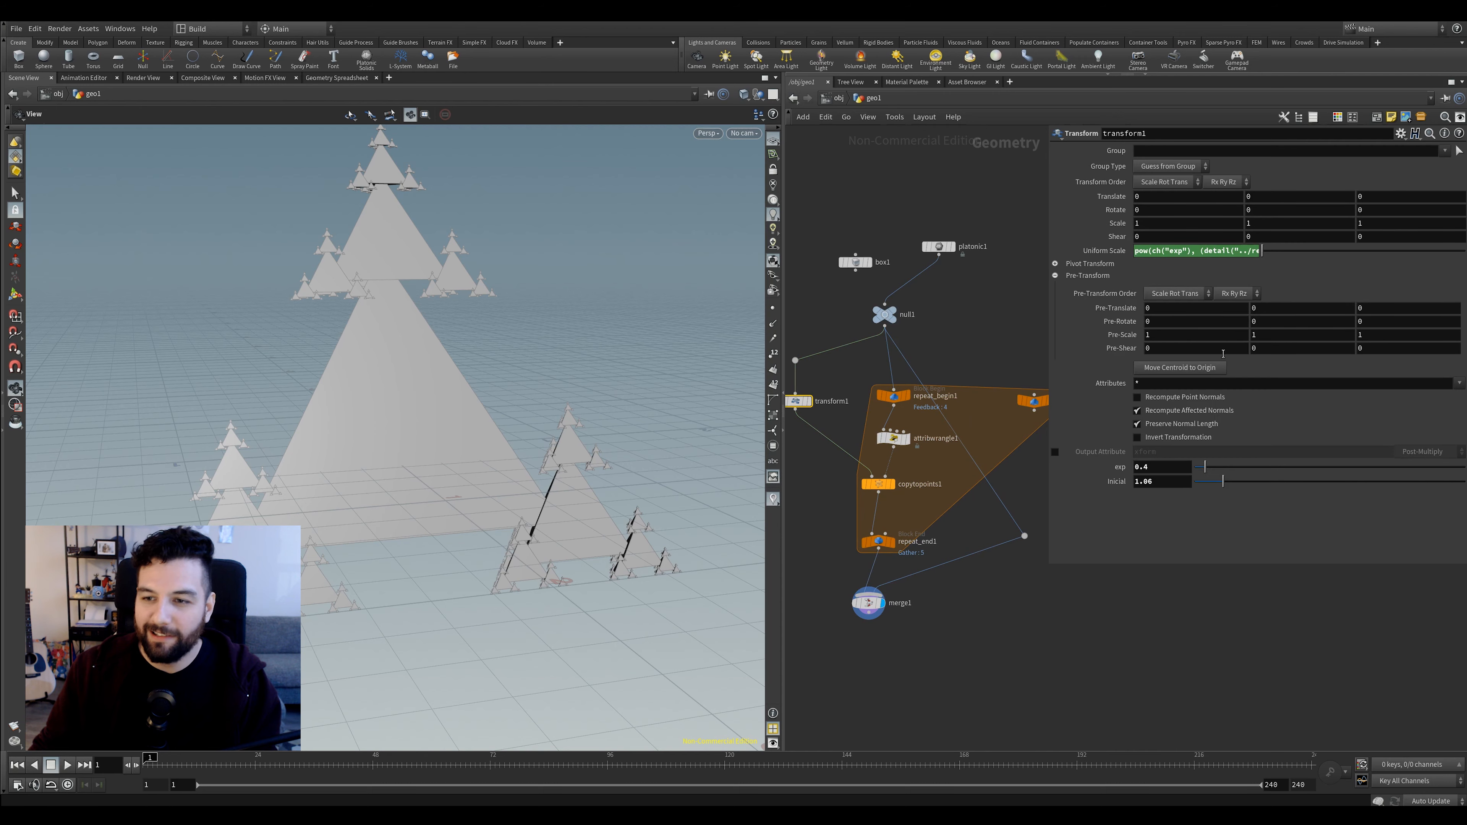
left_click_drag(1205, 467, 1230, 490)
scroll(626, 387, "down", 4)
left_click_drag(577, 393, 605, 312)
Set the iterations of repeat_end1 to 7 and inspect the tetrahedron fractal from several sides
left_click(878, 541)
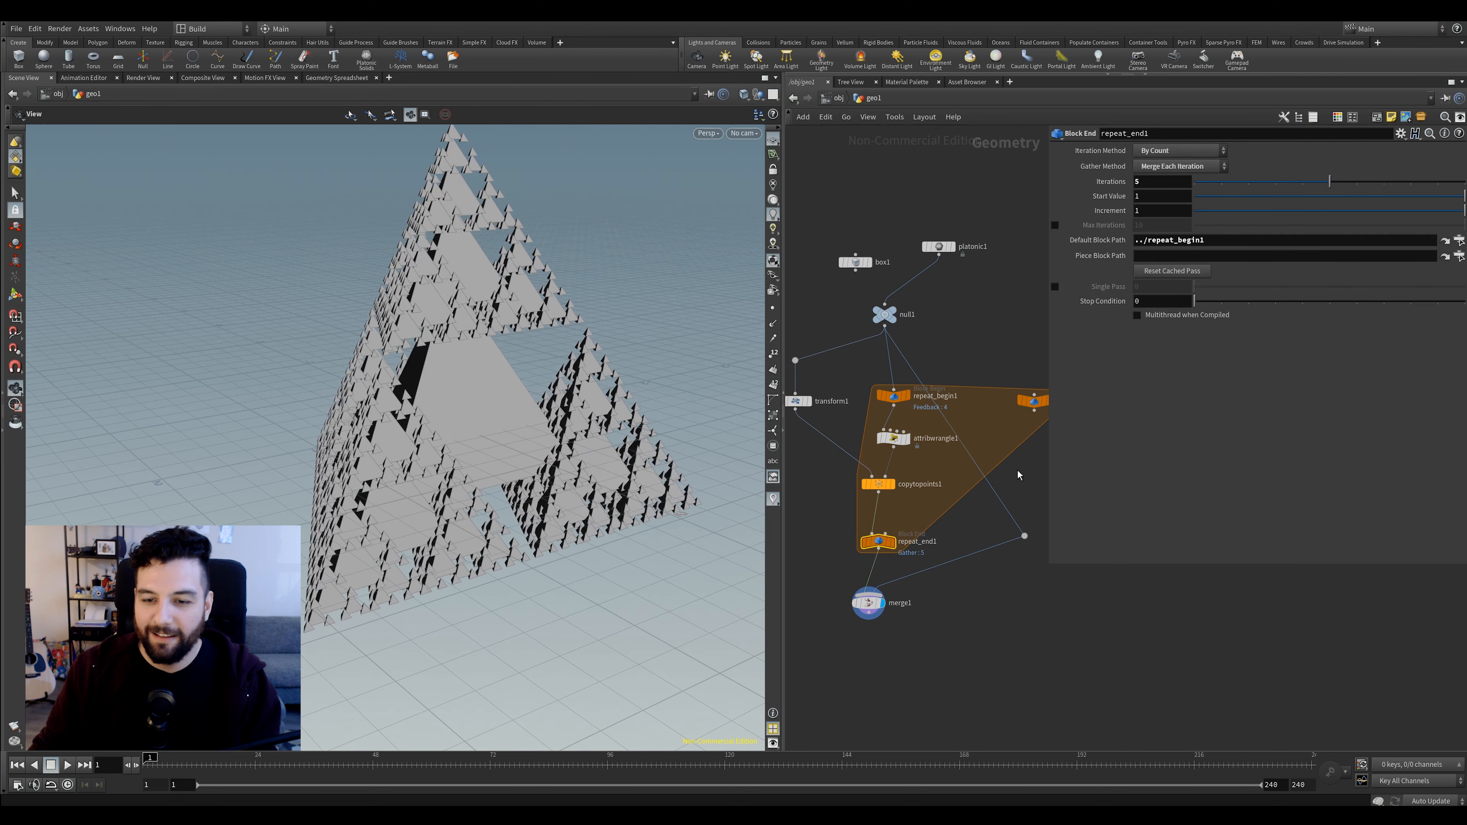
left_click(1349, 189)
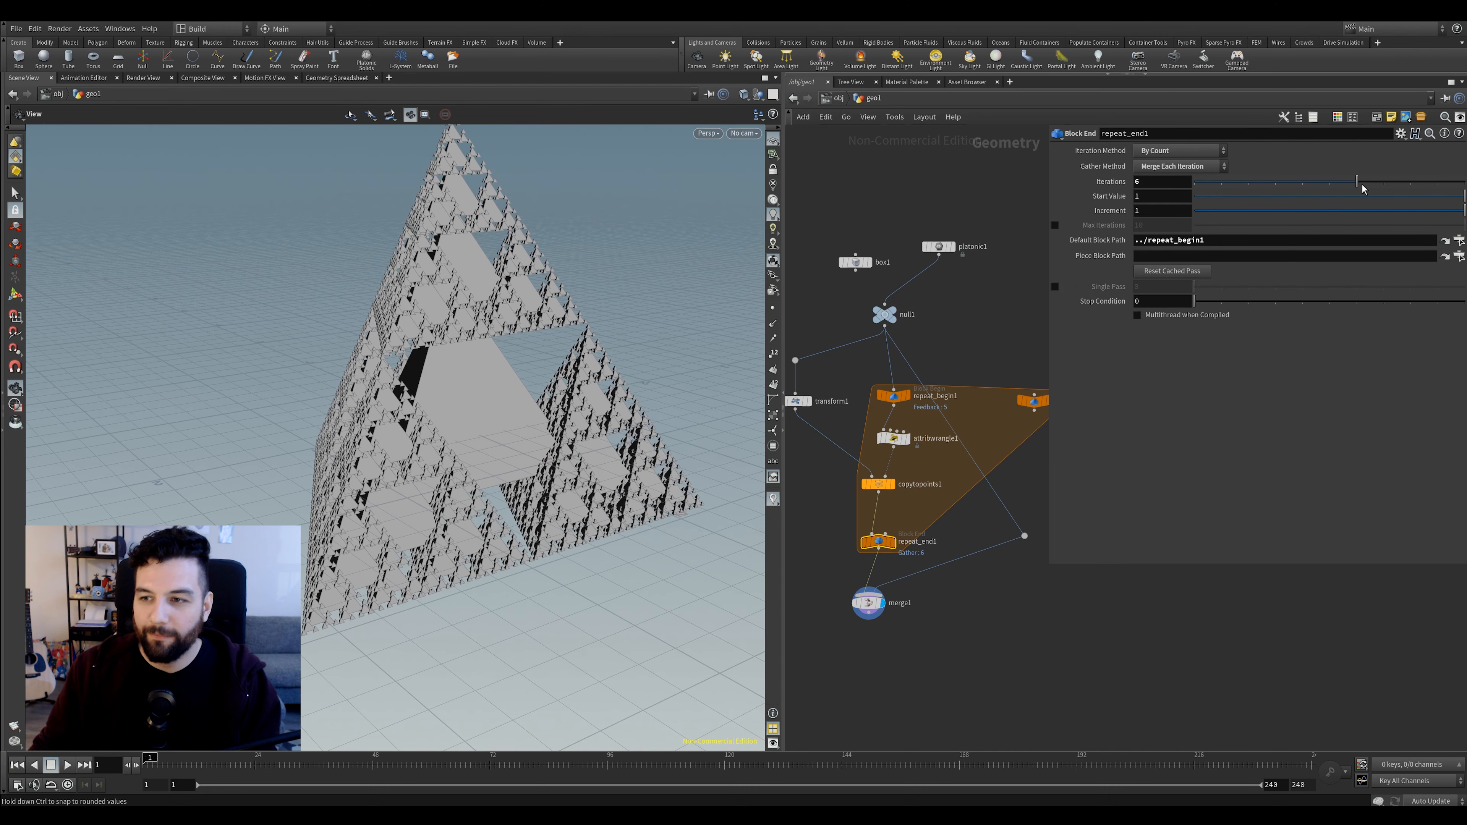
left_click(1380, 182)
left_click_drag(508, 337, 625, 282)
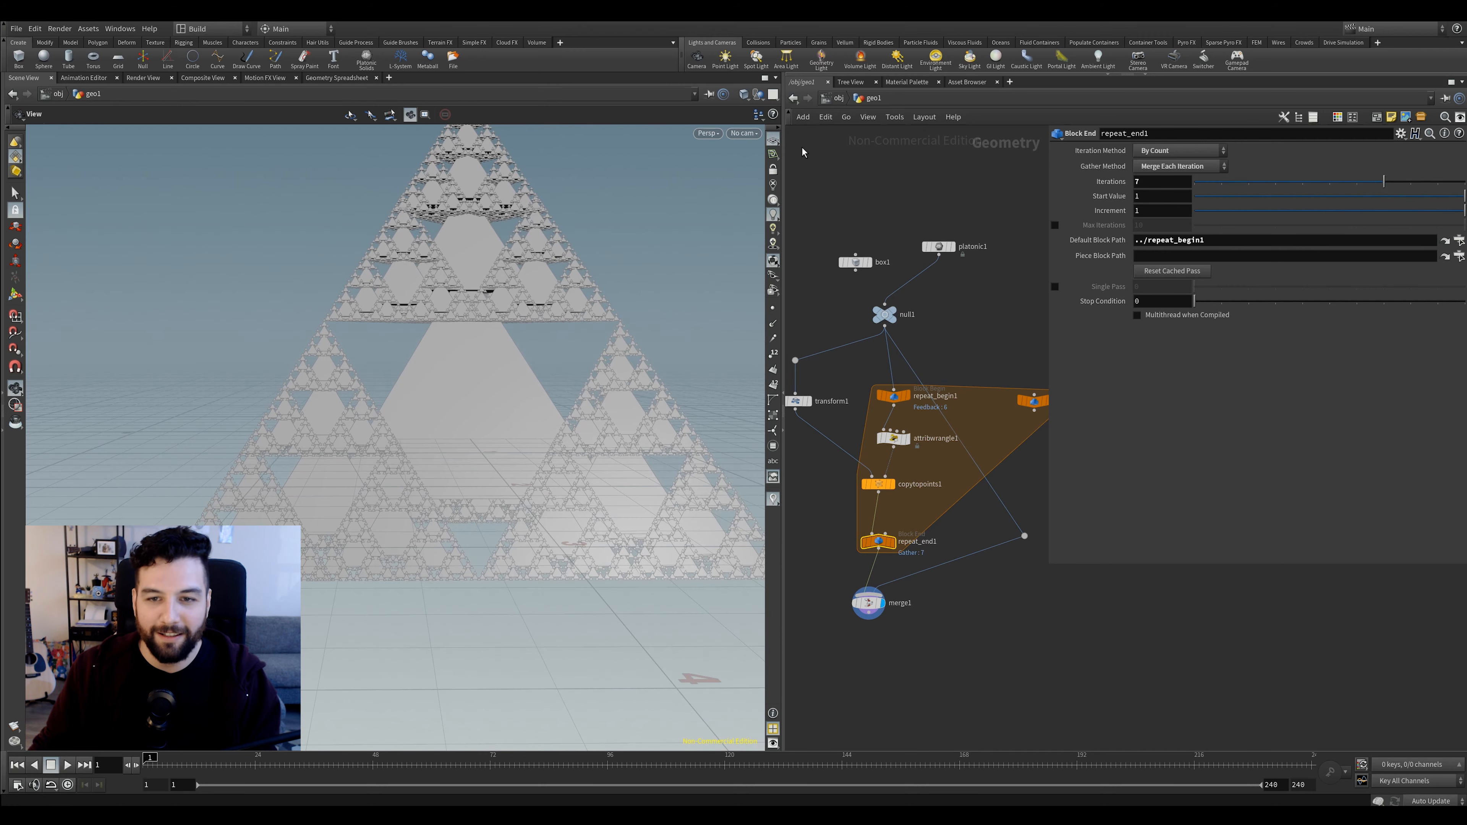
left_click_drag(508, 289, 665, 271)
left_click(1344, 183)
left_click_drag(1345, 184, 1397, 183)
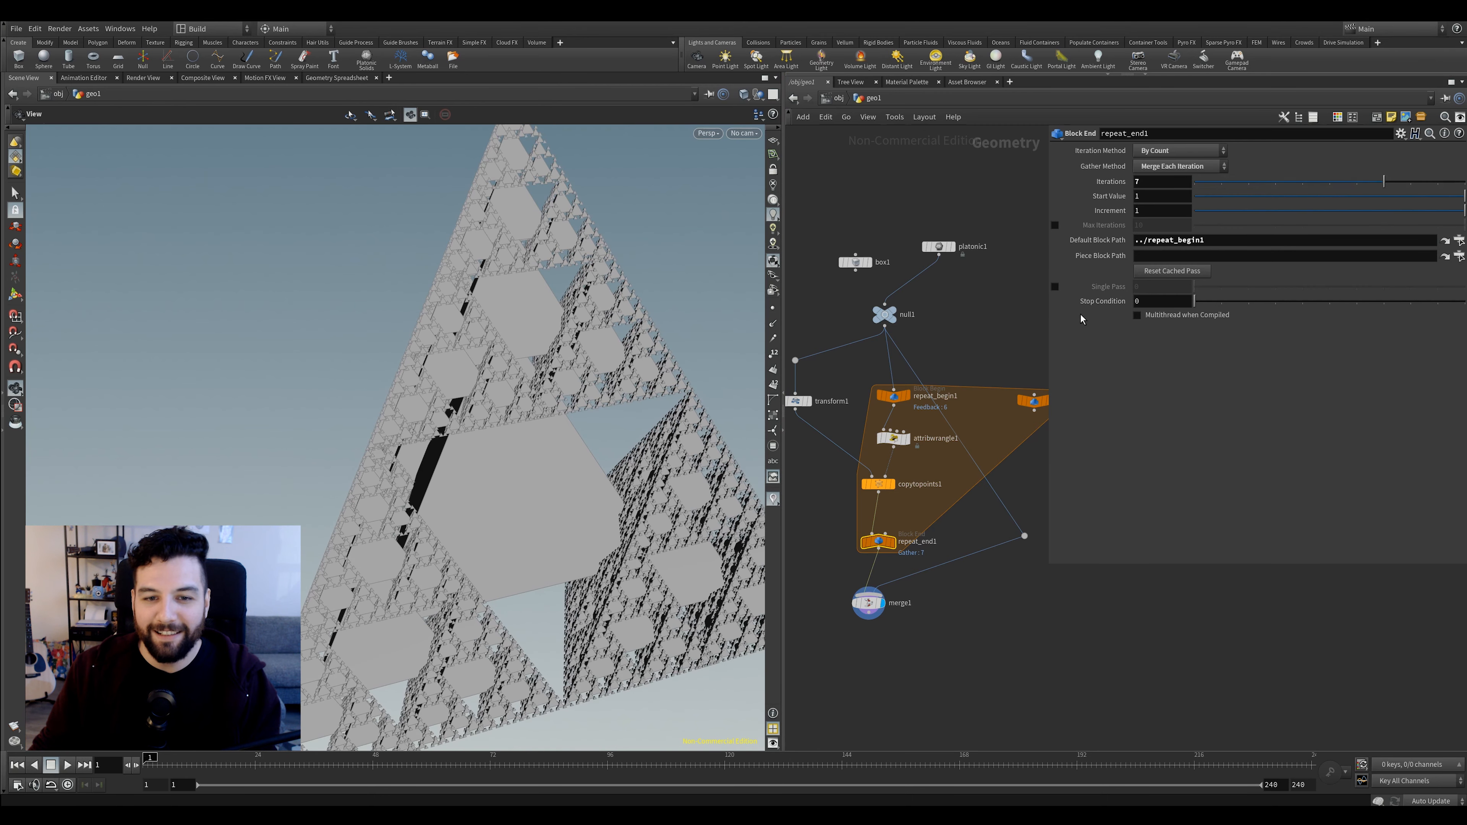
Set platonic1's solid type to Octahedron and inspect the resulting fractal up close
left_click(939, 246)
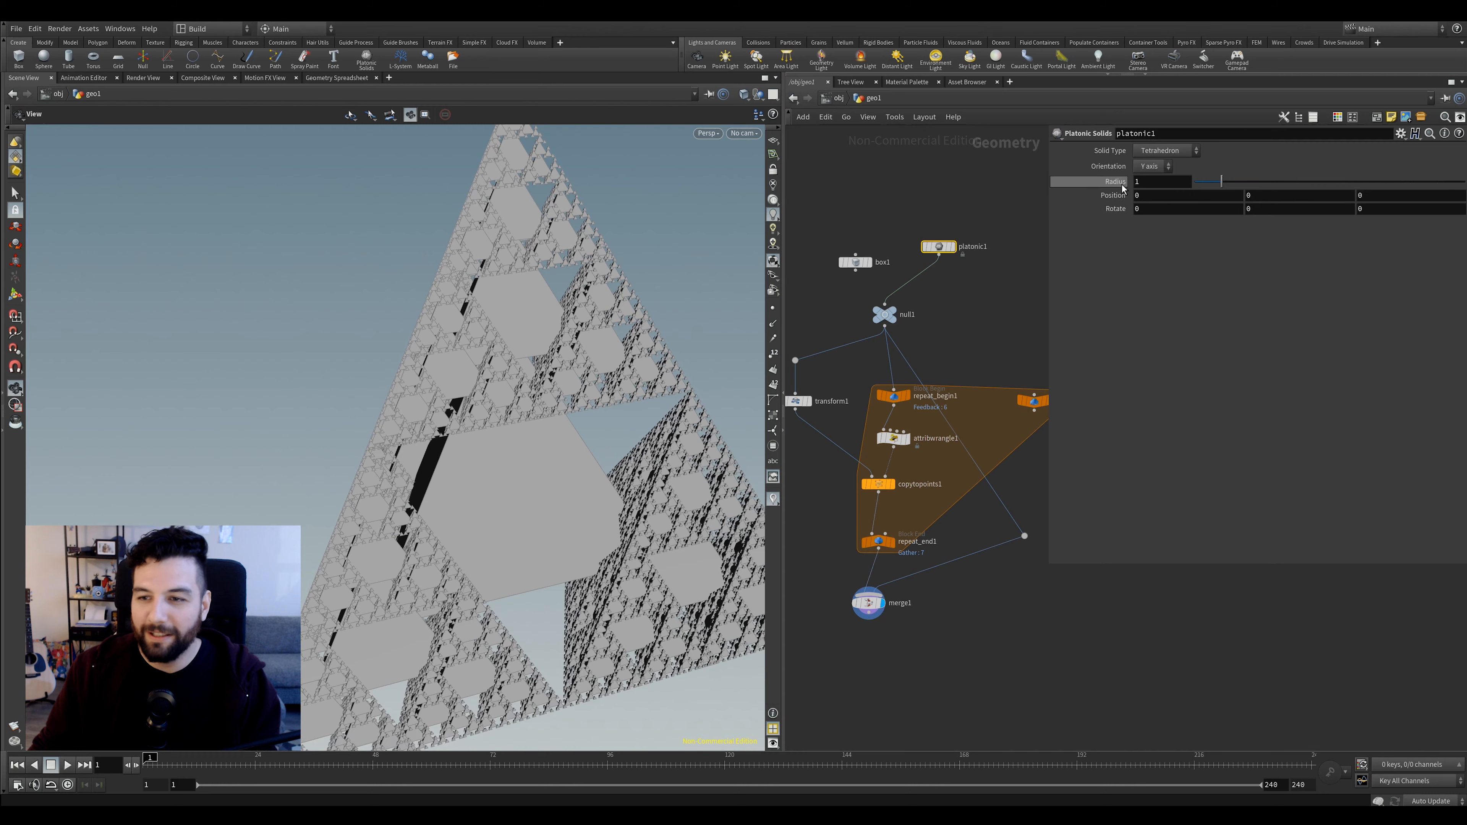
left_click(1166, 151)
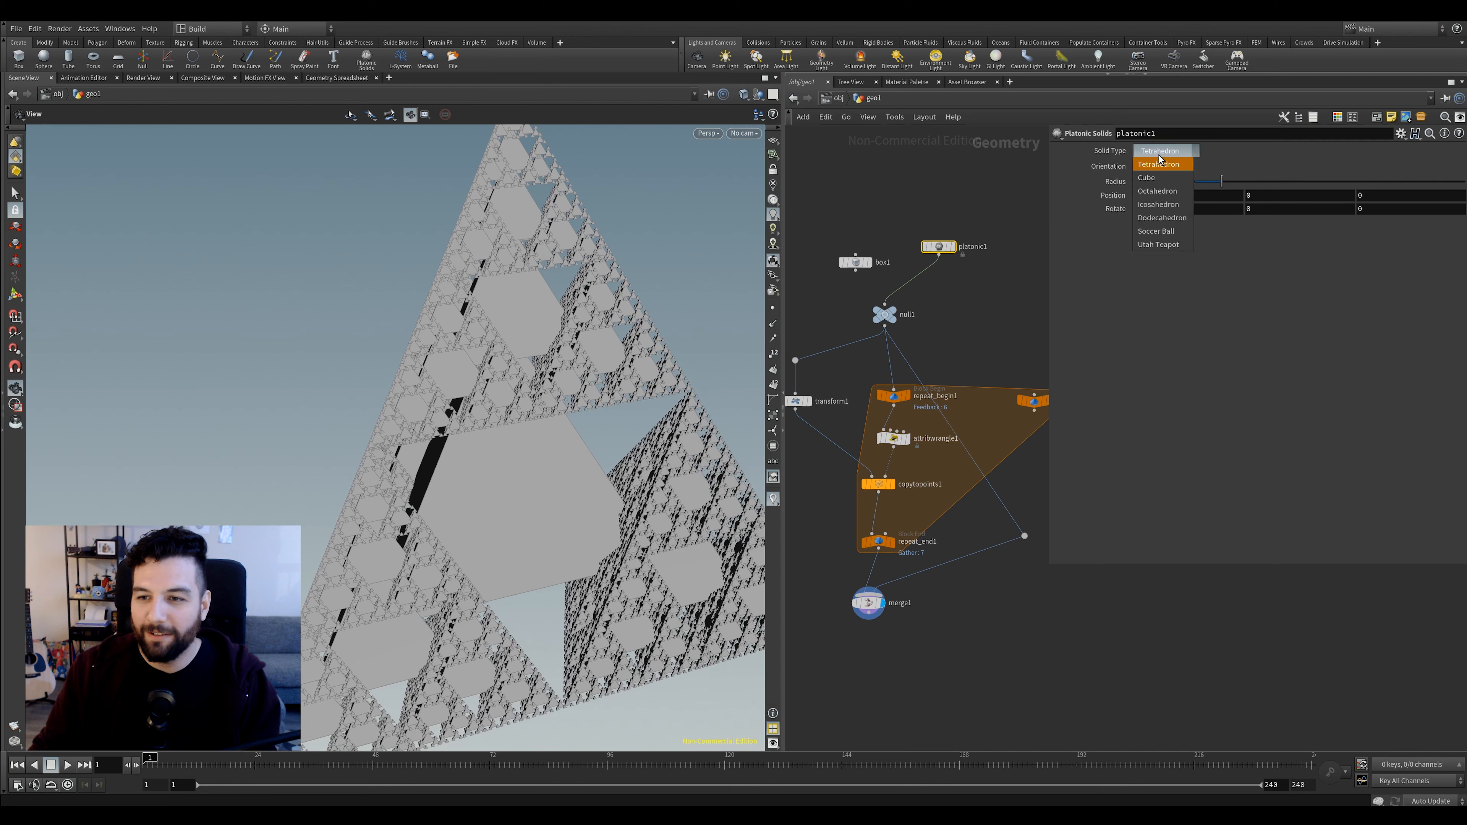
left_click(1178, 192)
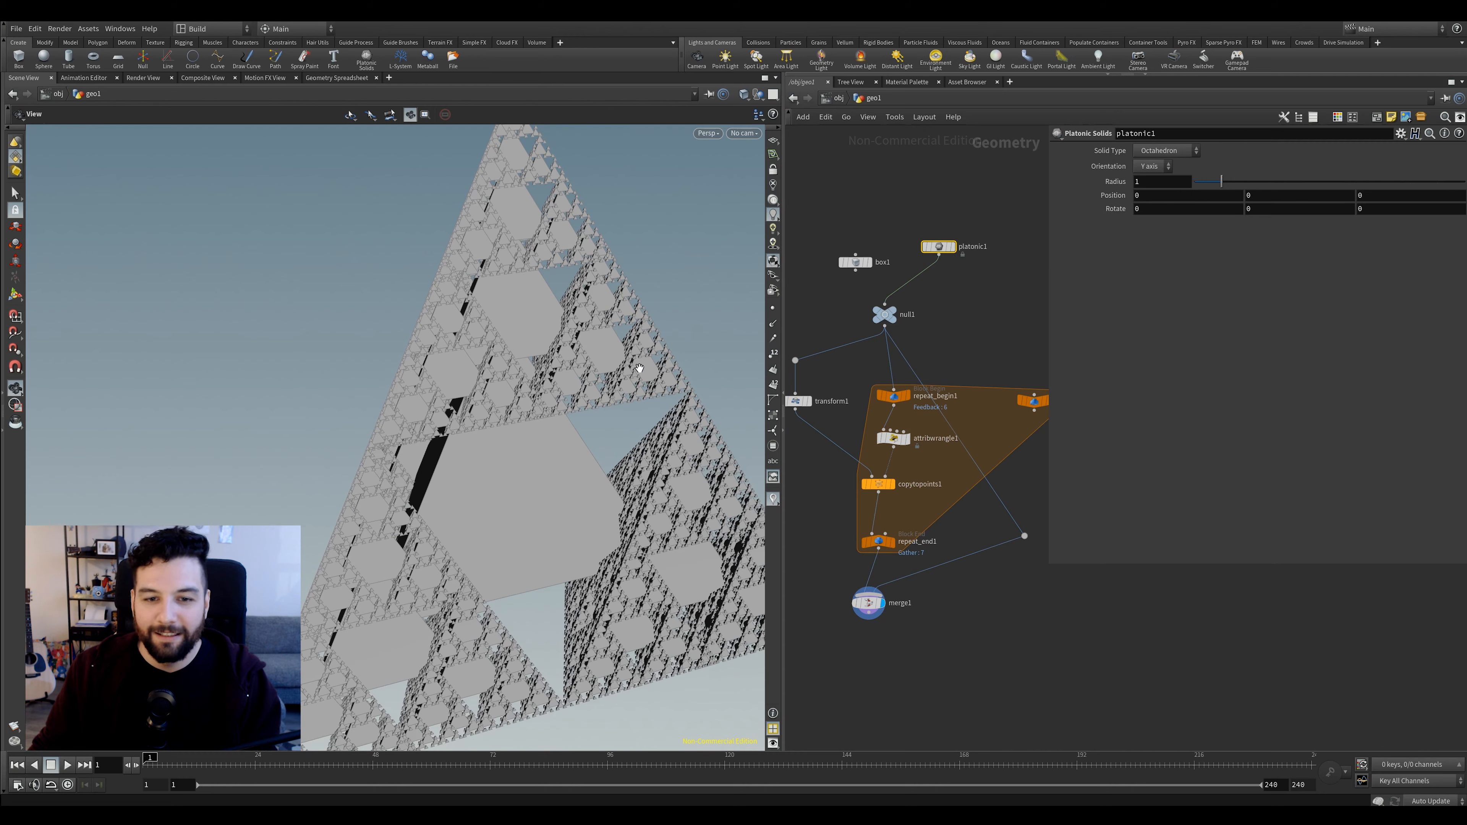
left_click_drag(640, 368, 603, 368)
right_click_drag(603, 369, 544, 370)
left_click_drag(543, 370, 591, 366)
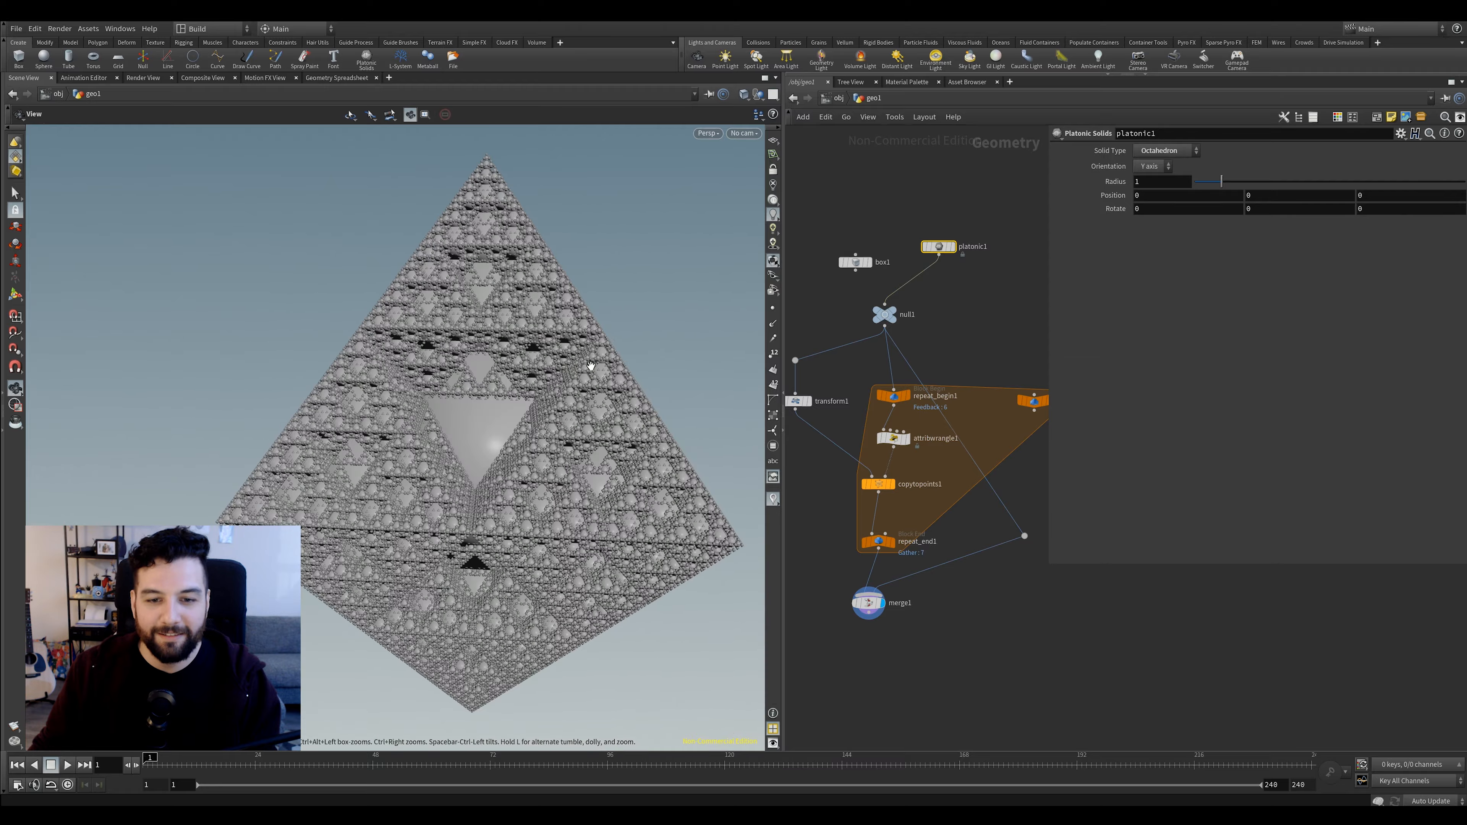
scroll(590, 365, "up", 2)
scroll(653, 319, "up", 2)
scroll(647, 324, "up", 4)
right_click_drag(673, 383, 597, 397)
left_click_drag(619, 388, 569, 353)
Bypass the attribwrangle1 node inside the loop
left_click_drag(931, 414, 893, 446)
scroll(949, 395, "up", 2)
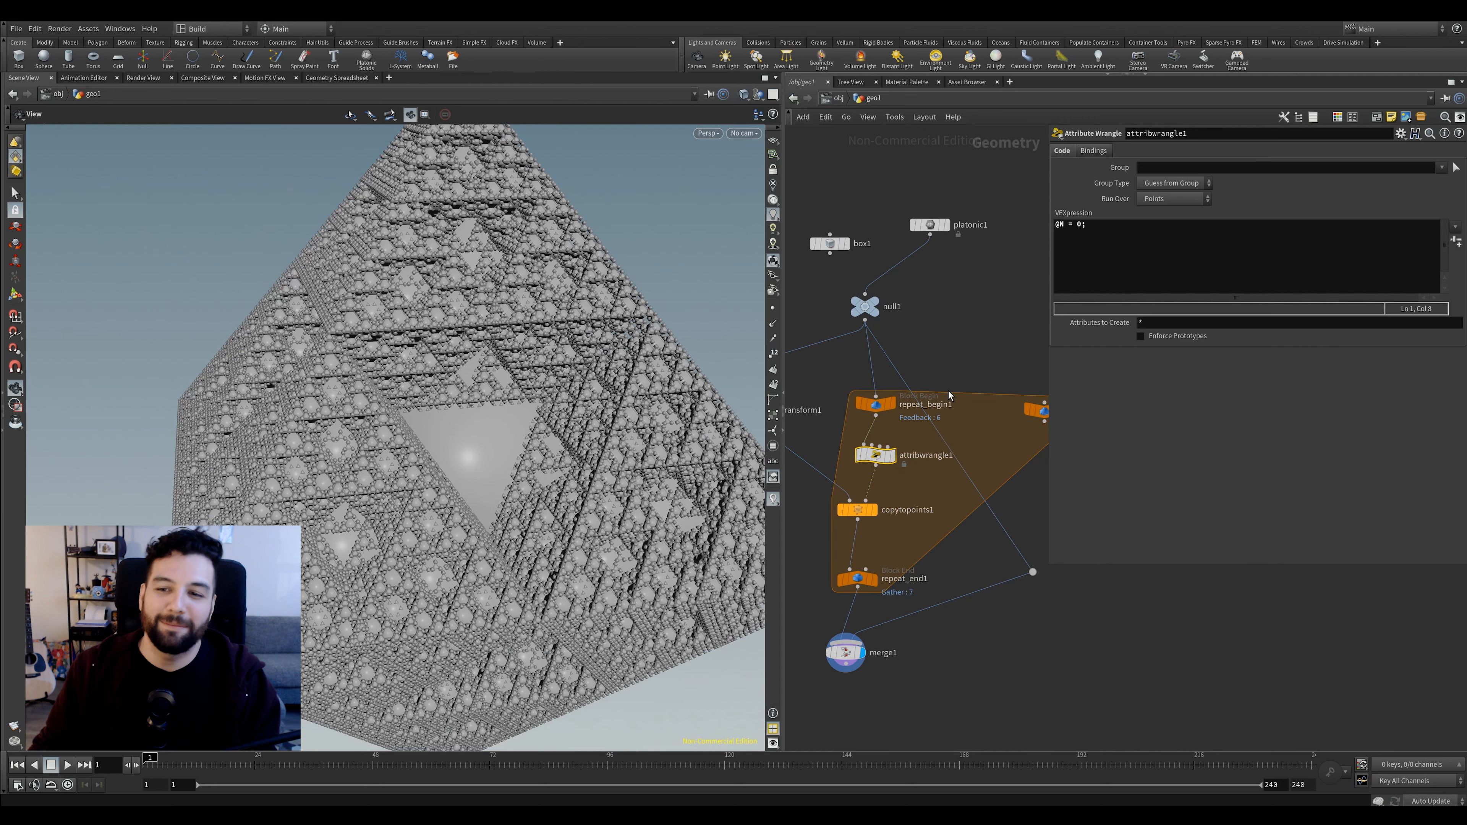
left_click(859, 461)
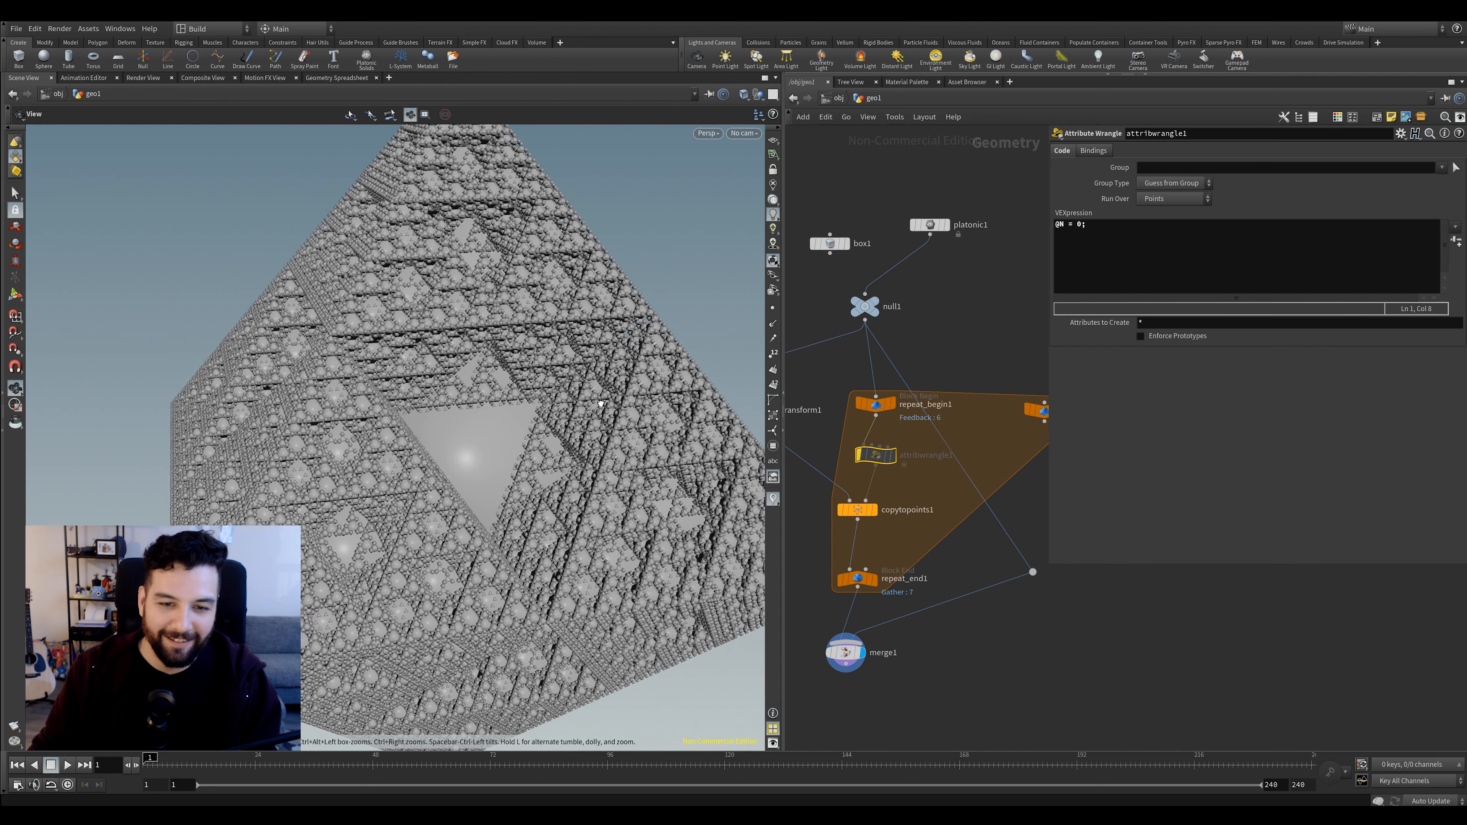
Set platonic1's solid type to Cube and view the resulting fractal
left_click(929, 225)
left_click(1162, 152)
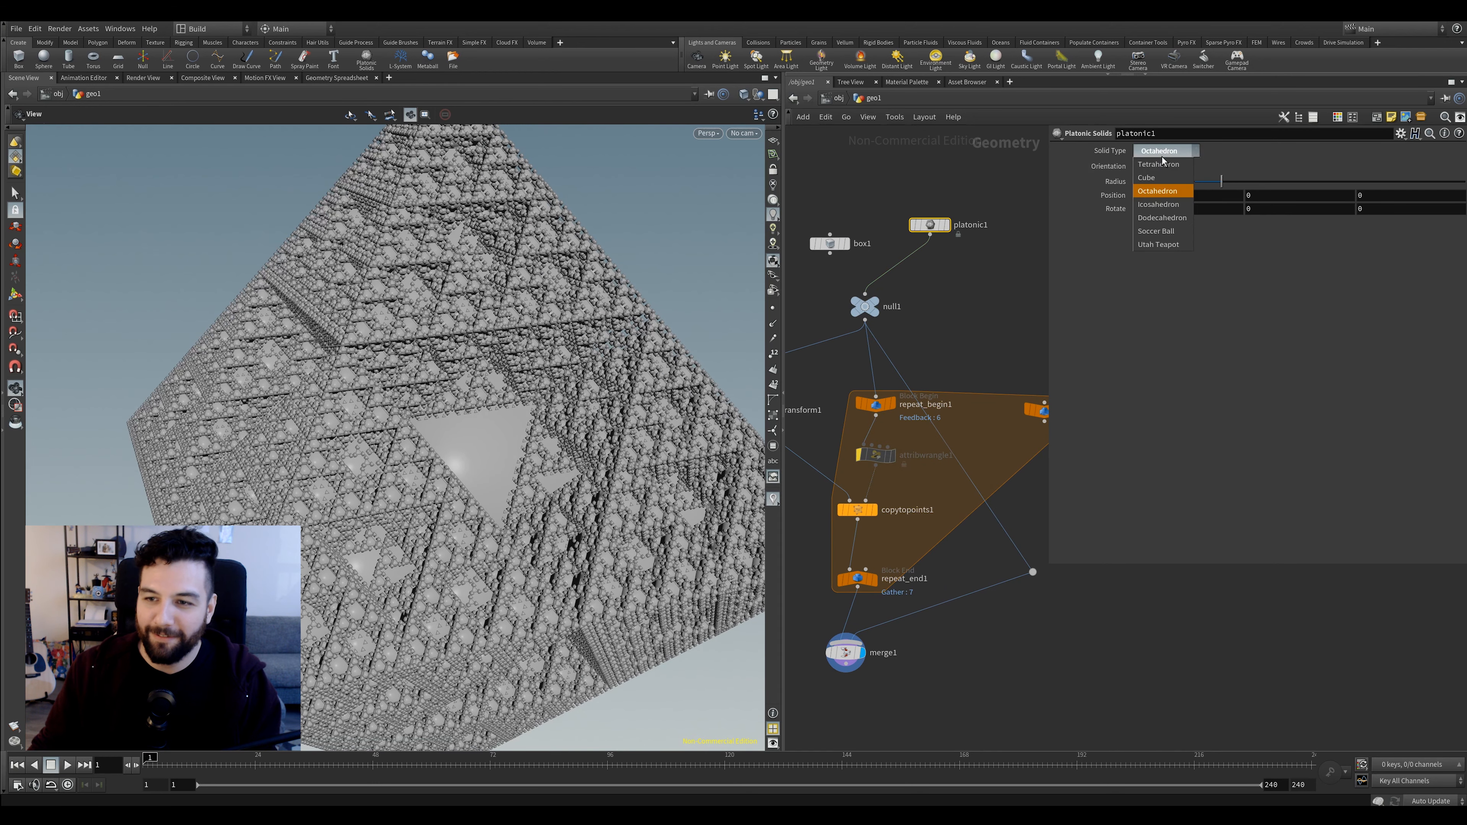
left_click(1158, 177)
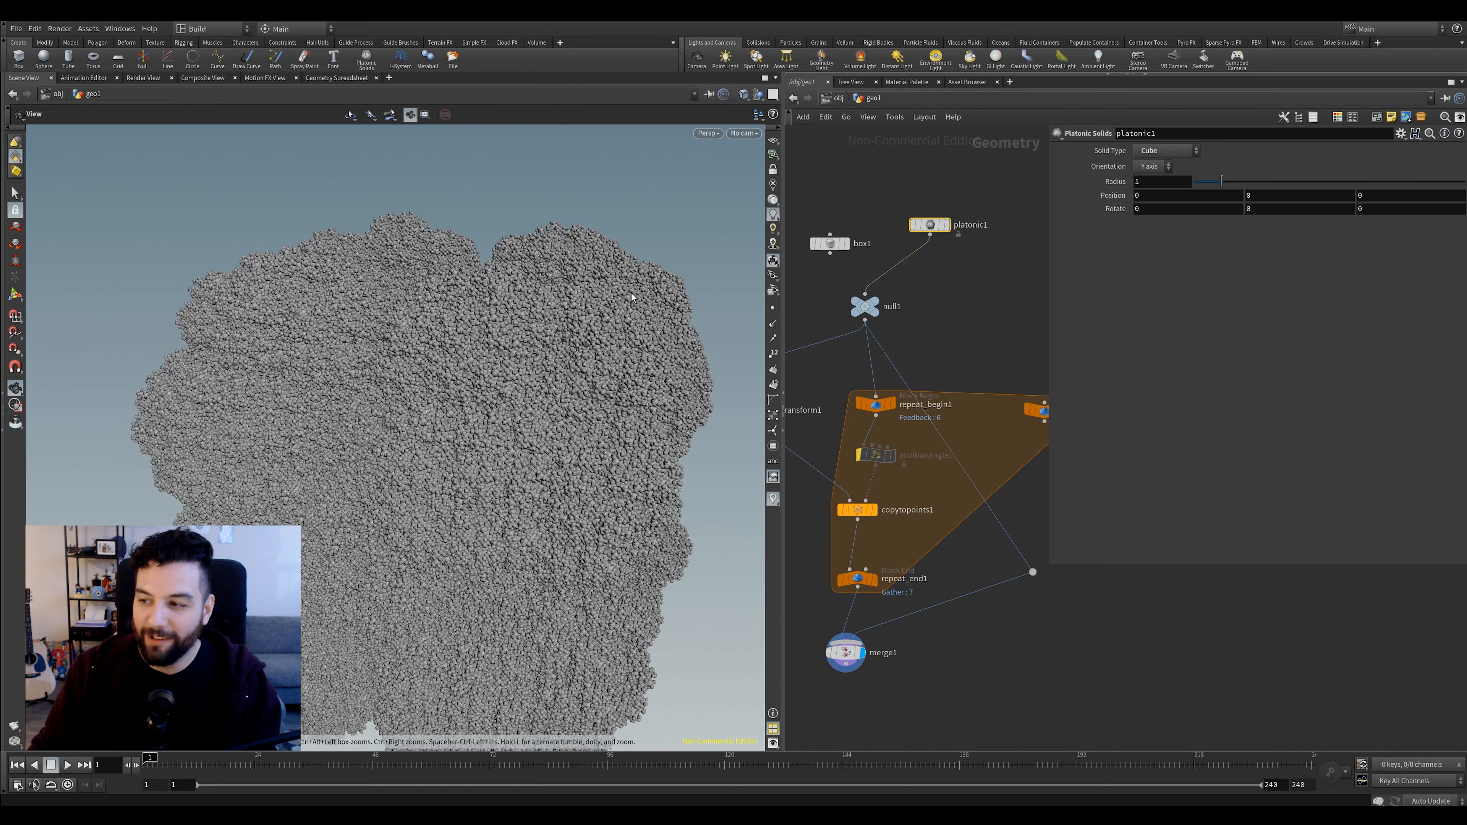
left_click_drag(626, 287, 681, 331)
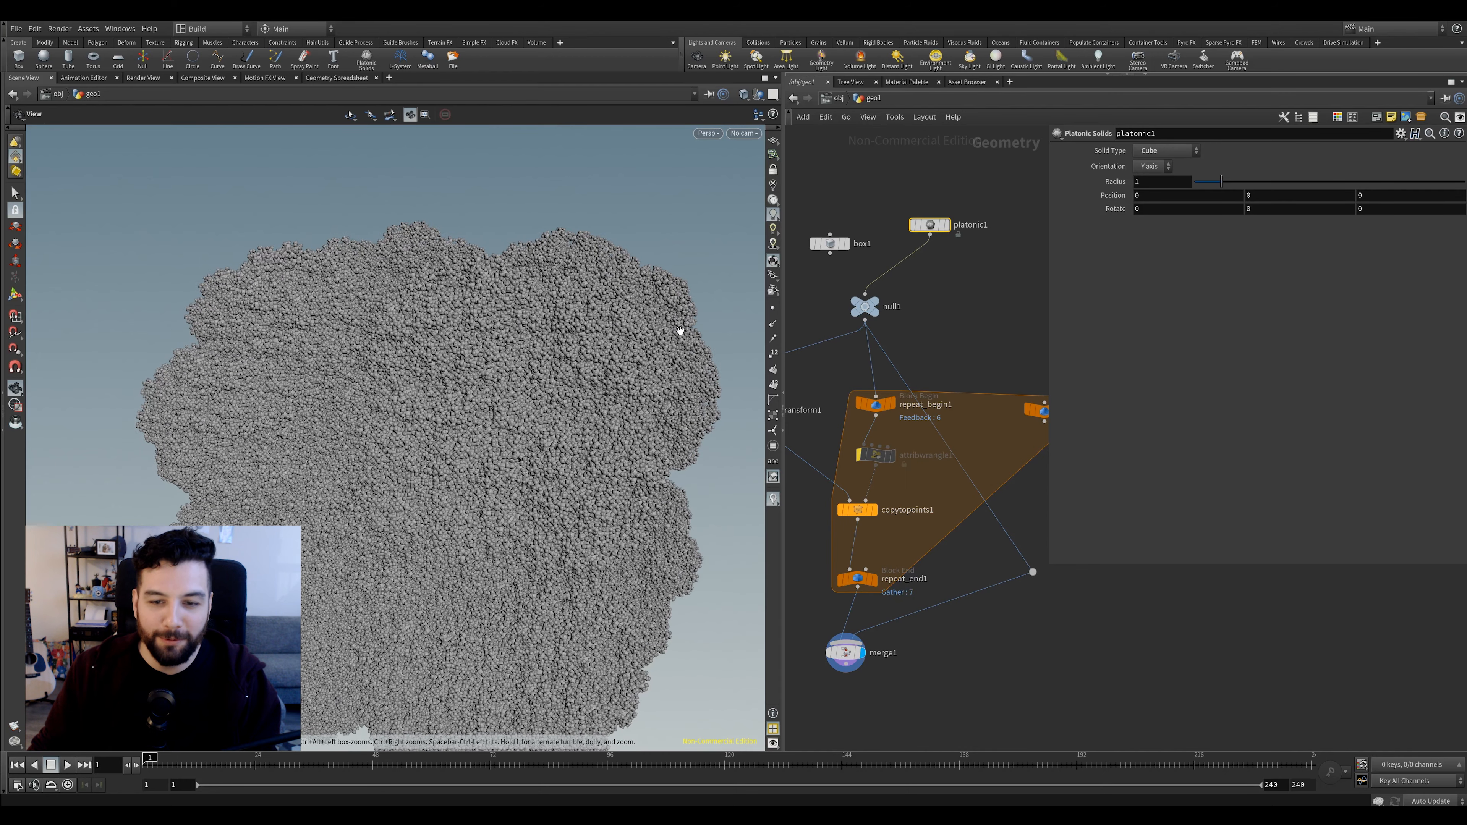
Check the node information of merge1 and set the iterations of repeat_end1 to 4
left_click(867, 578)
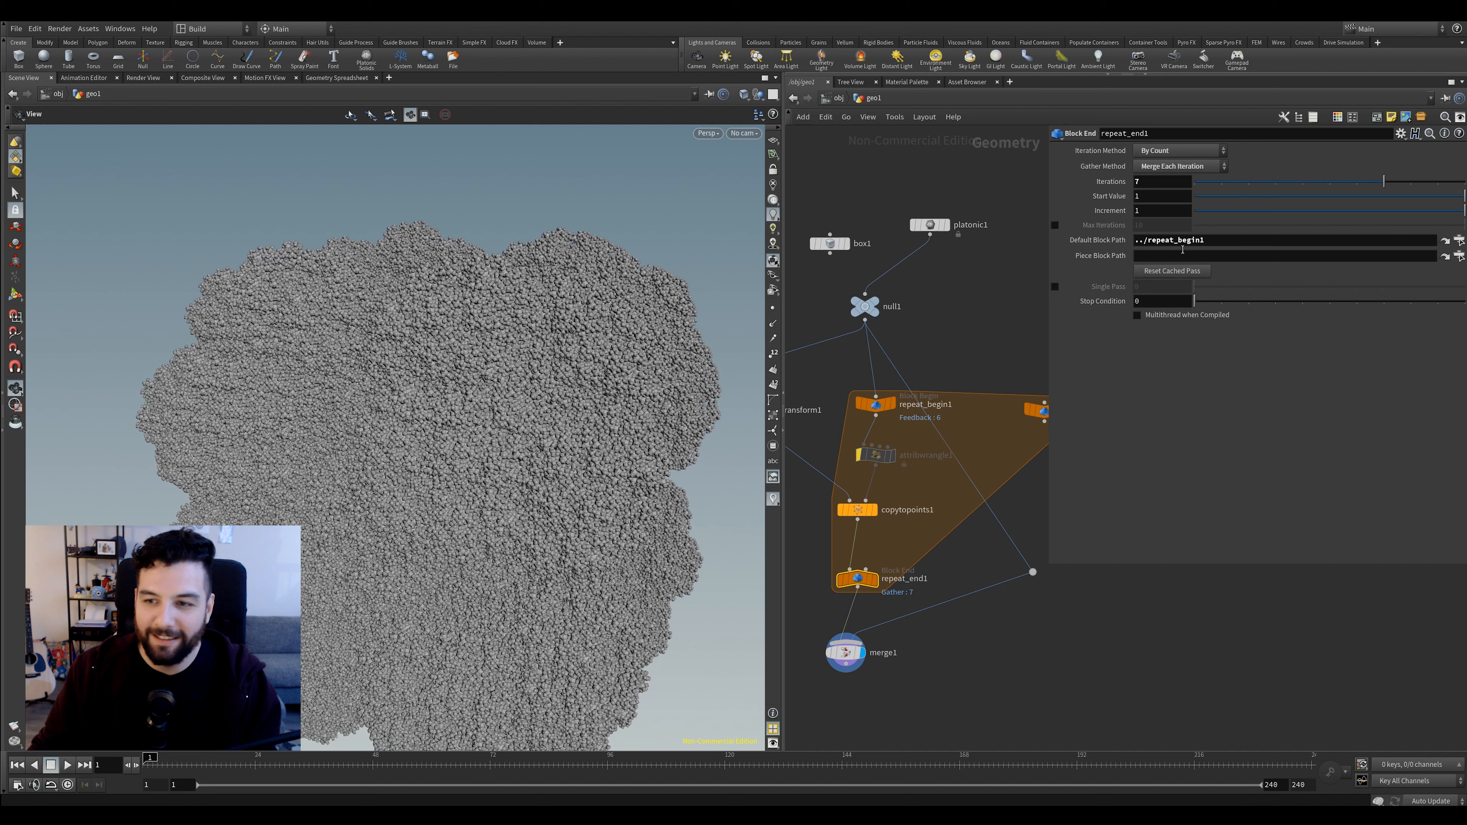
middle_click(850, 656)
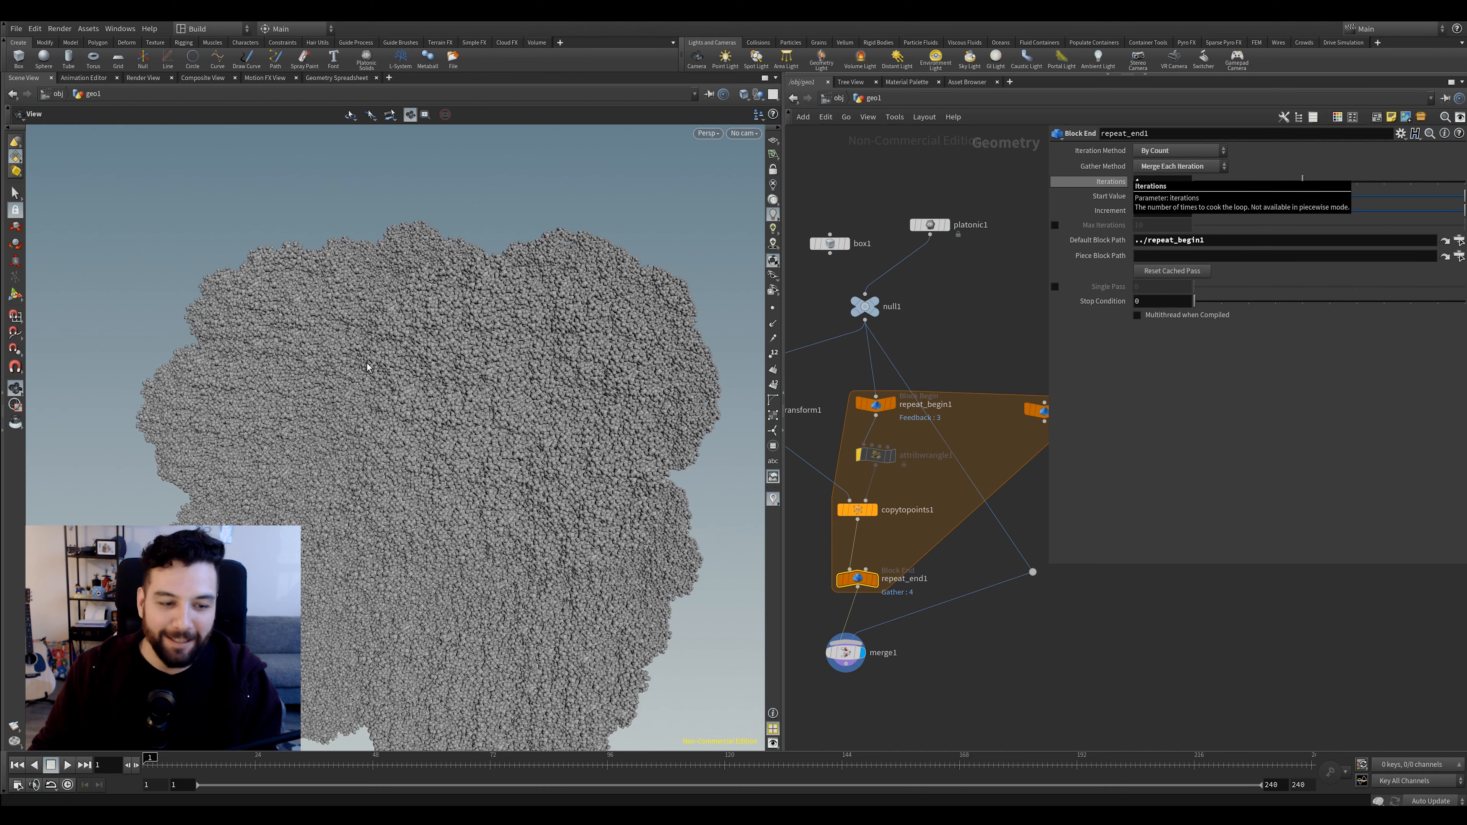
left_click_drag(416, 407, 641, 465)
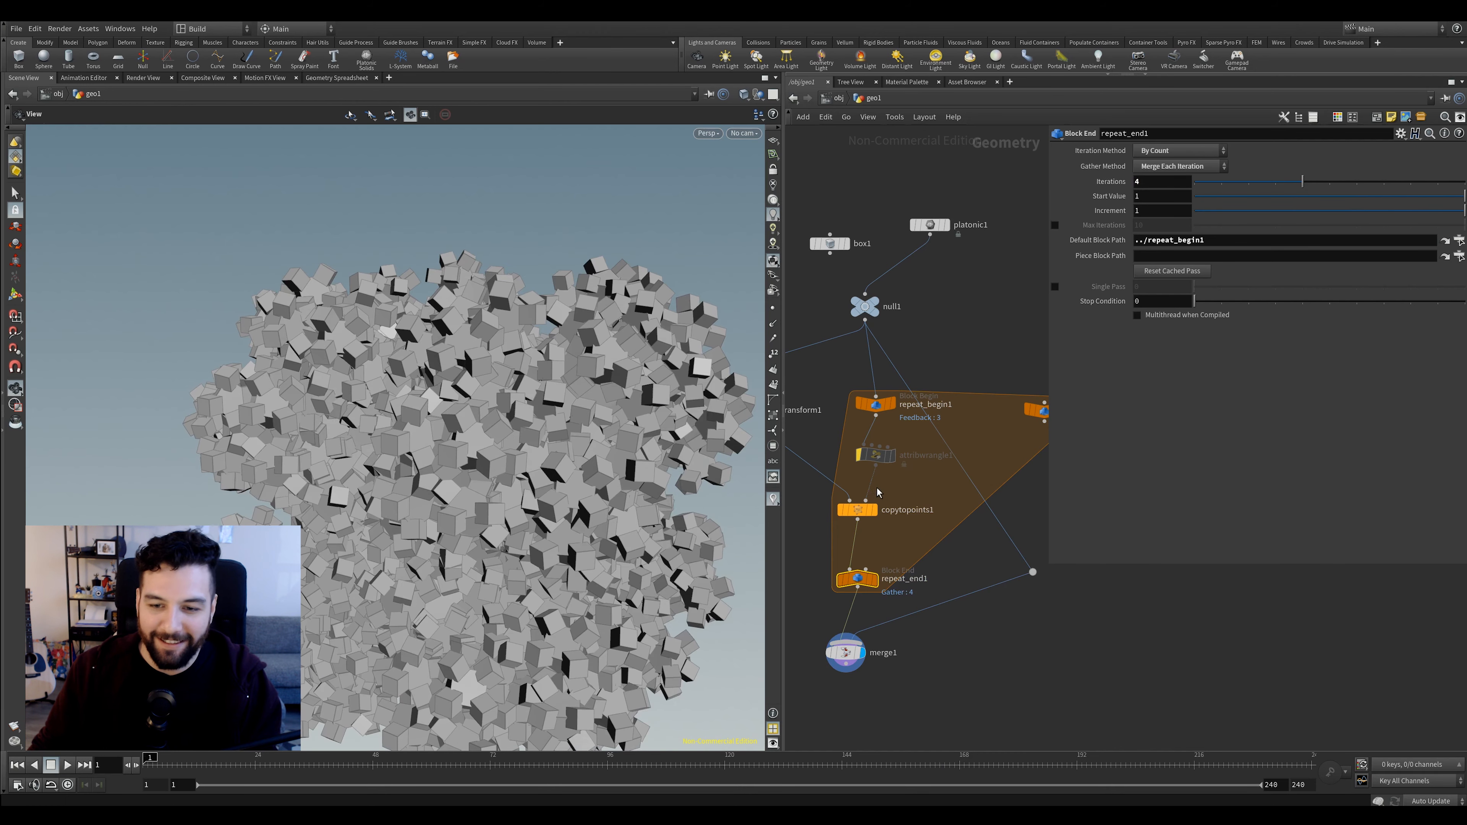
Turn attribwrangle1 back on and inspect the cube fractal both close up and as a whole
left_click(859, 455)
scroll(551, 424, "up", 3)
left_click_drag(548, 417, 642, 405)
scroll(393, 420, "down", 3)
left_click_drag(445, 412, 613, 404)
scroll(895, 370, "down", 3)
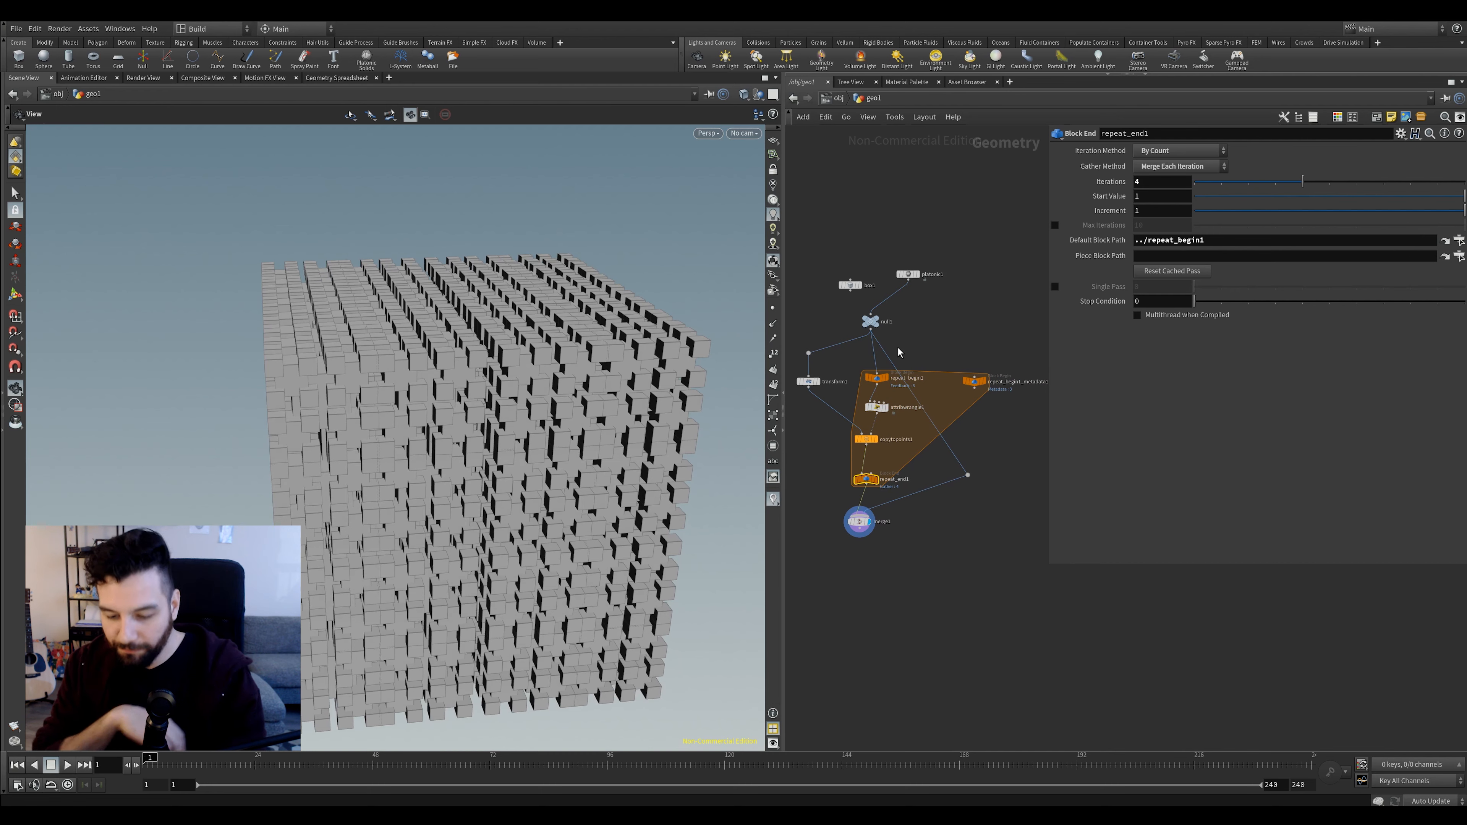
Delete all nodes of the fractal setup from the geo1 network
scroll(988, 393, "down", 2)
left_click_drag(863, 249, 1037, 565)
key("Delete")
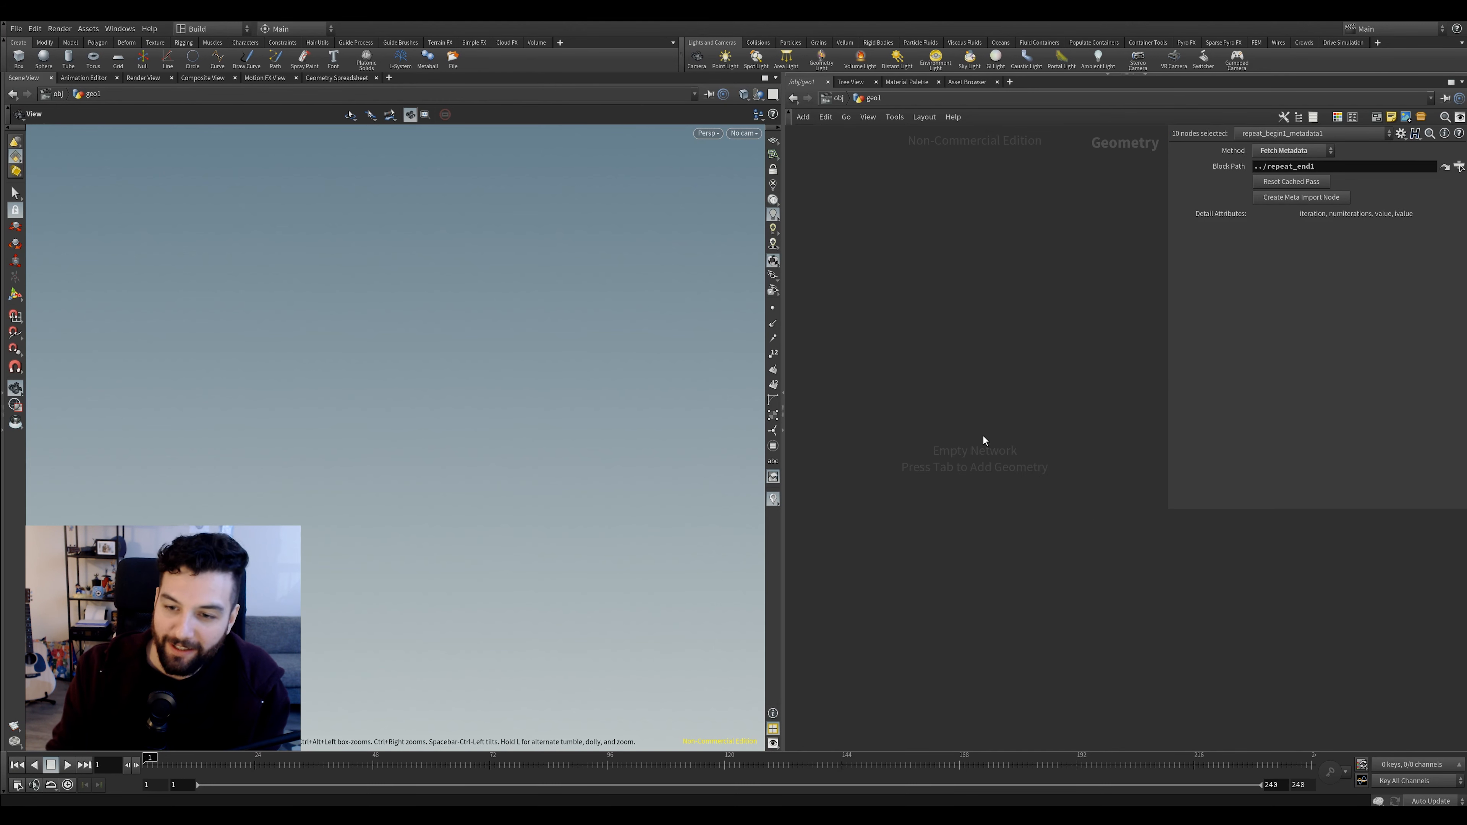
Add a Detangle node to the empty network and select the text of its Layer Attr parameter
key("Tab")
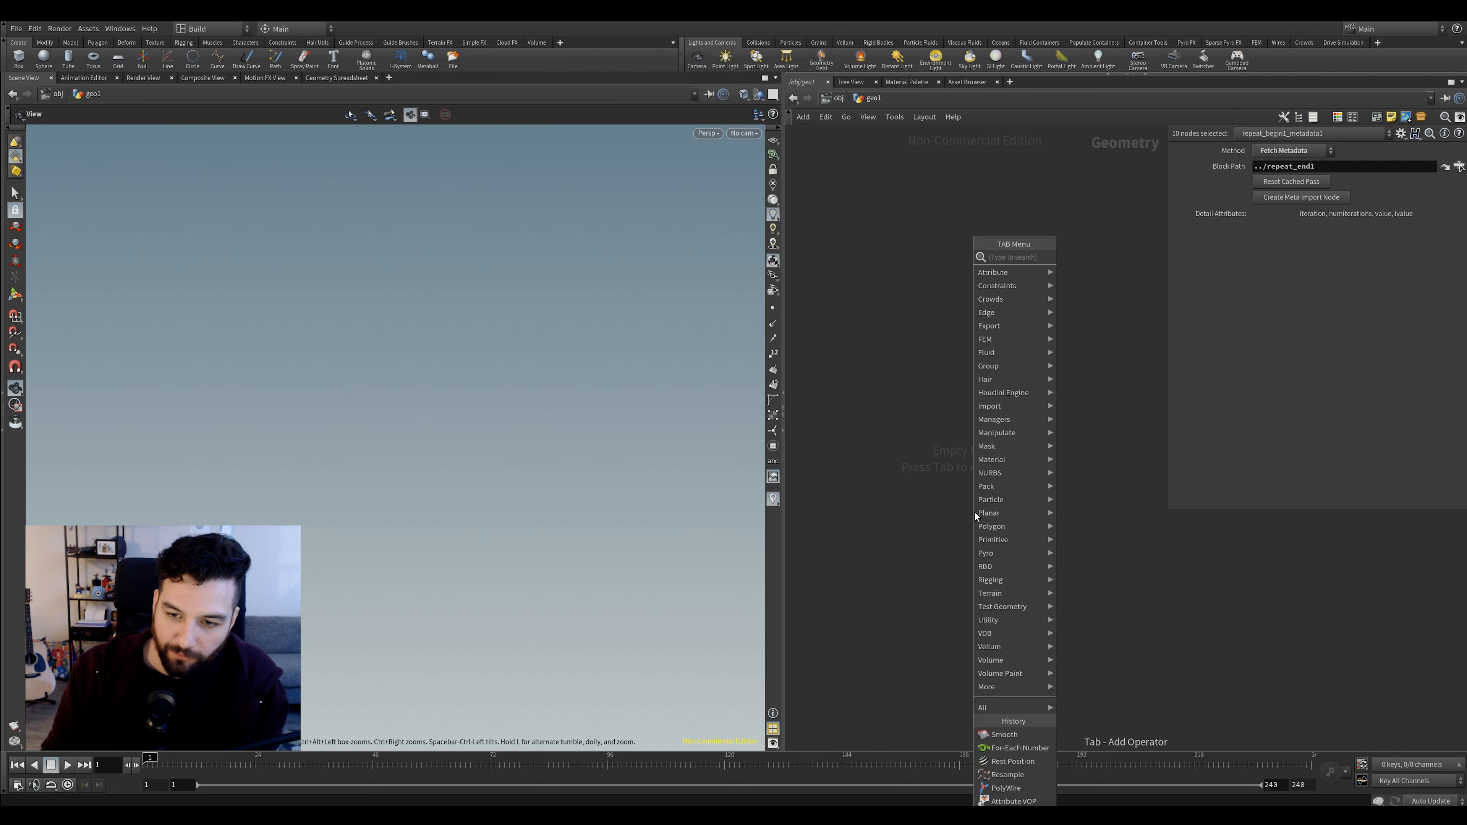
type("box")
key("Return")
left_click(974, 513)
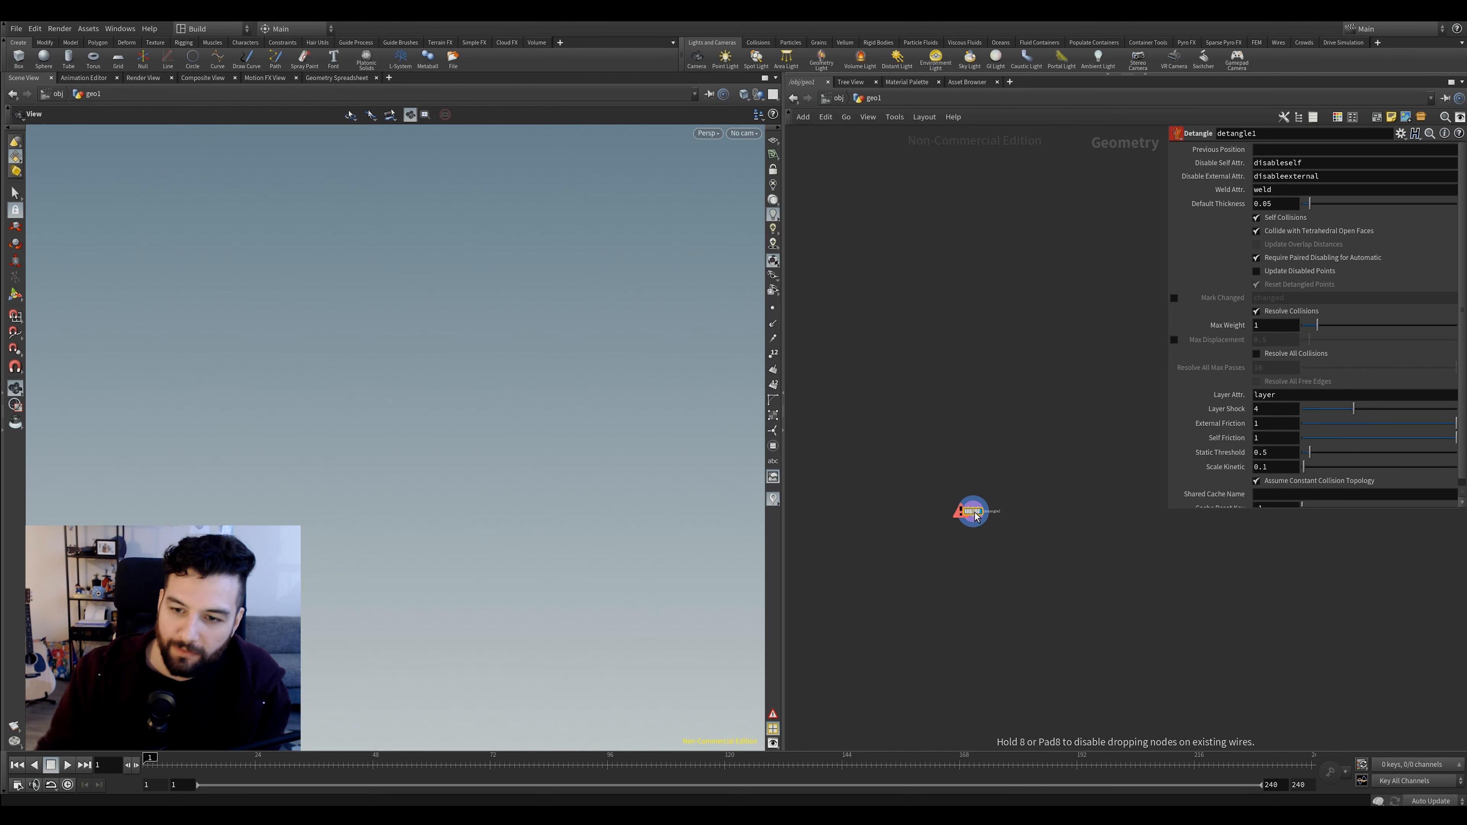
left_click_drag(957, 494, 997, 529)
left_click_drag(999, 431, 901, 654)
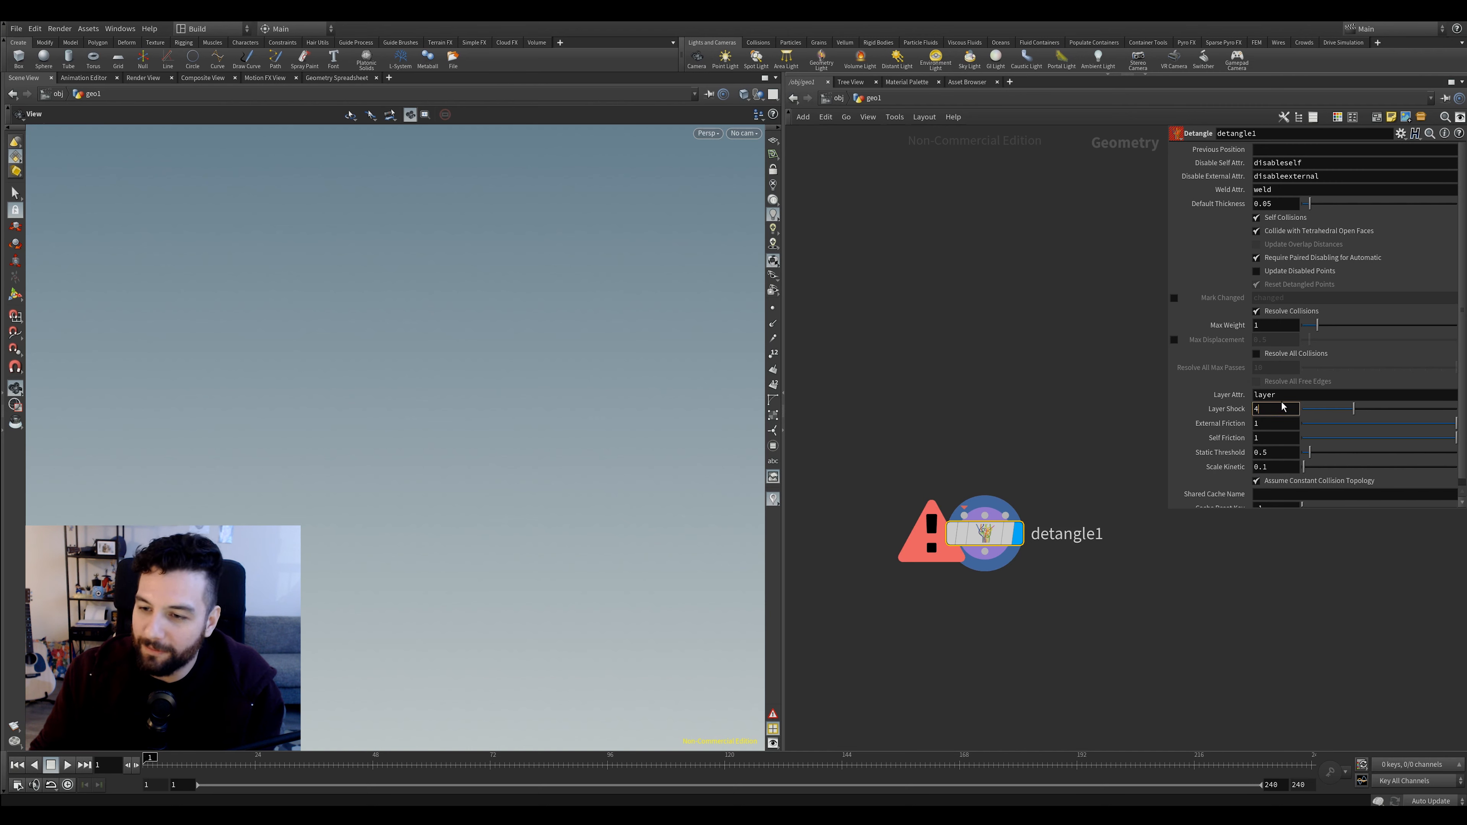
left_click_drag(1251, 396, 1250, 397)
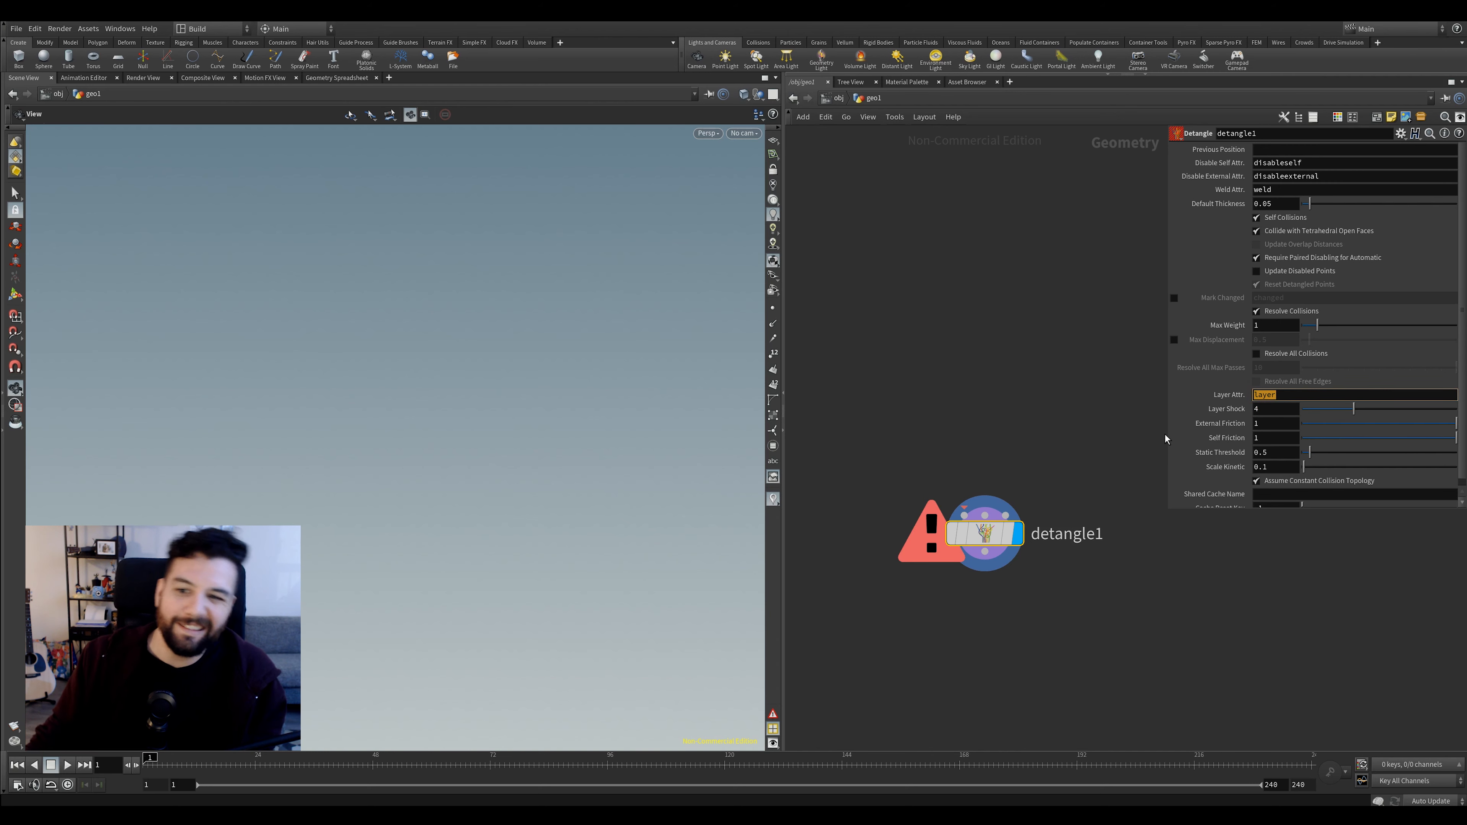
Add a Draw Curve node to the geo1 network above detangle1
middle_click_drag(993, 442, 1005, 525)
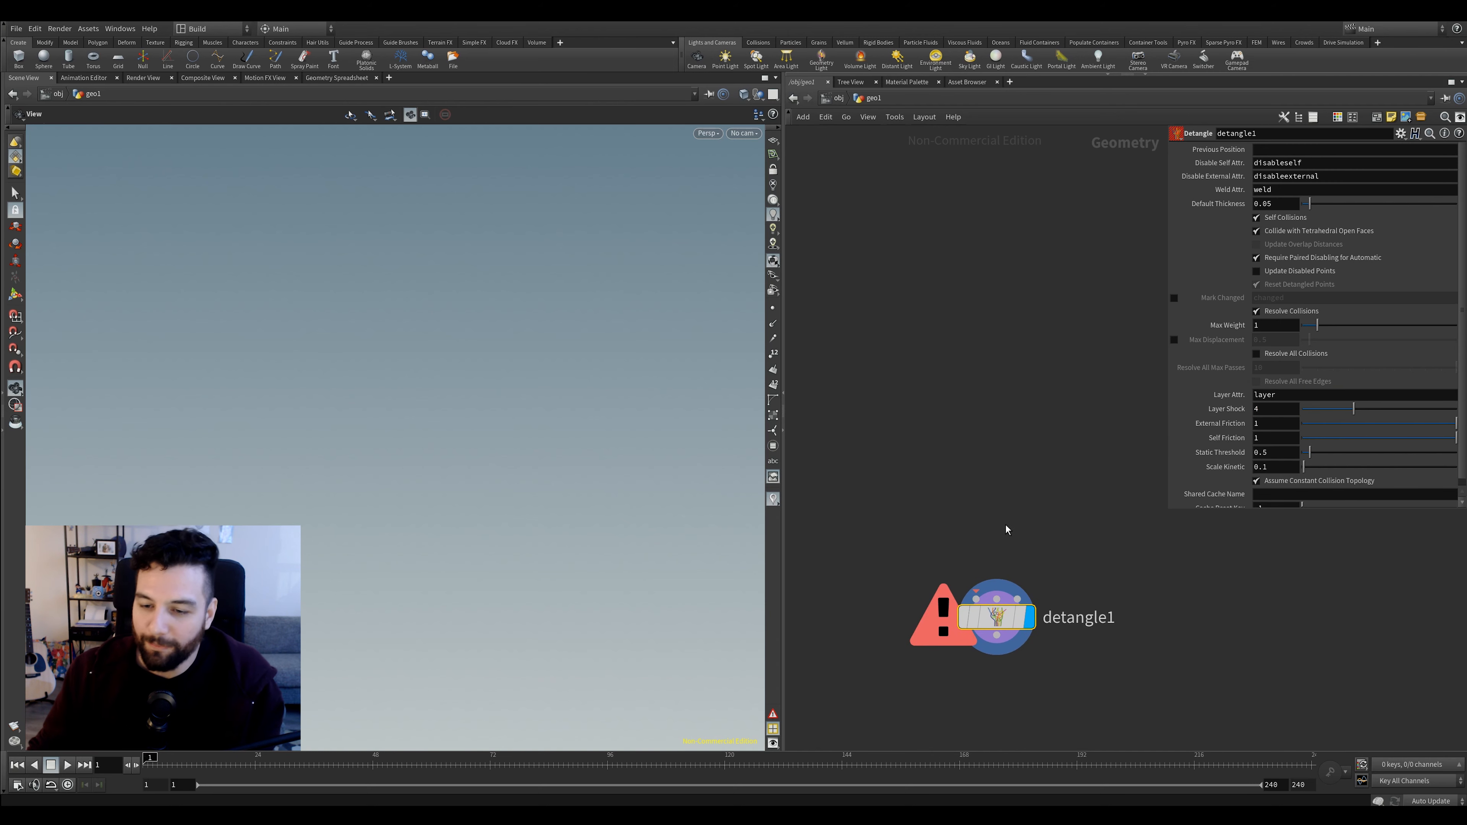
key("Tab")
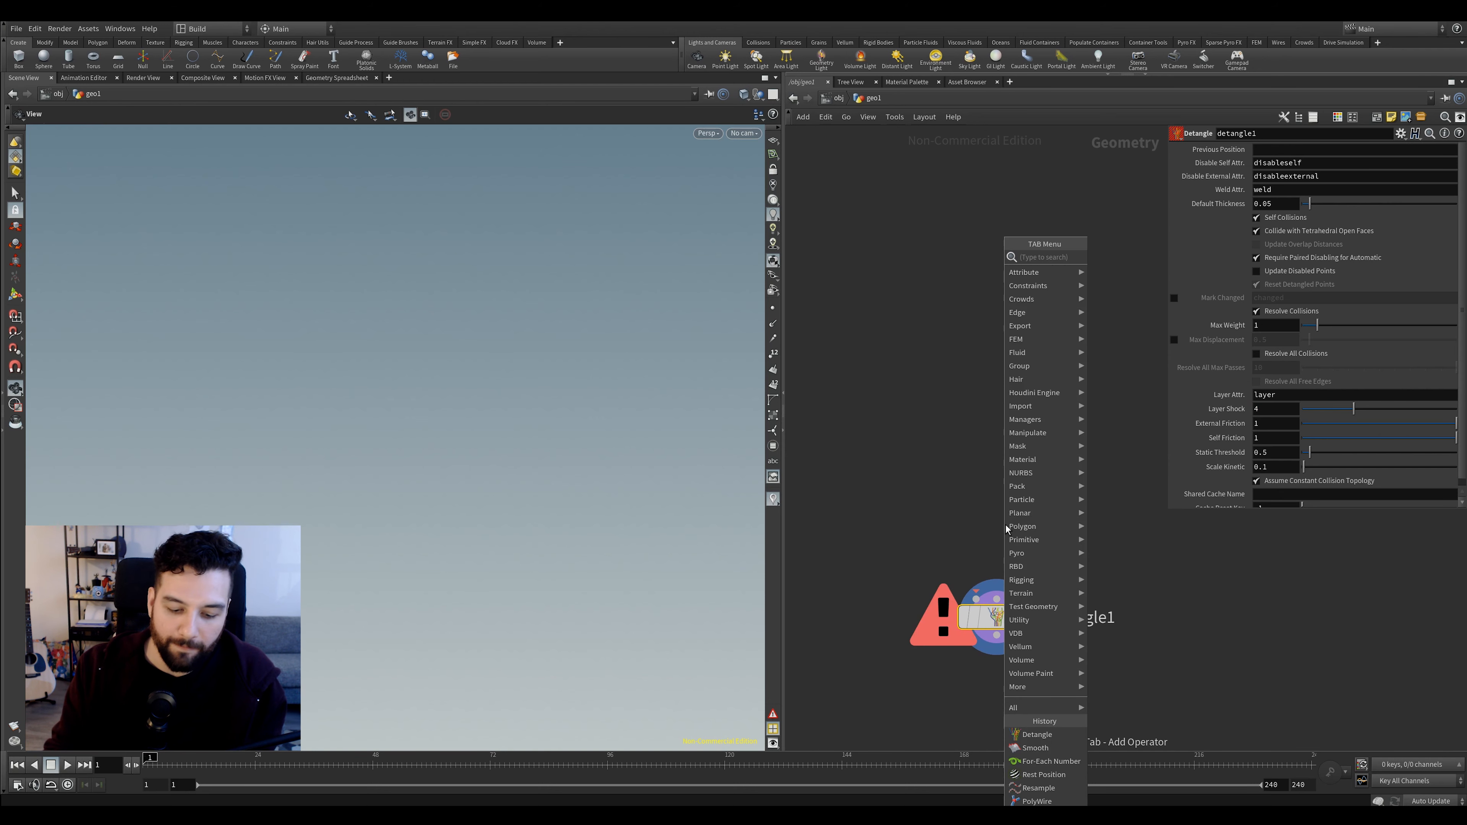
type("dra")
key("Return")
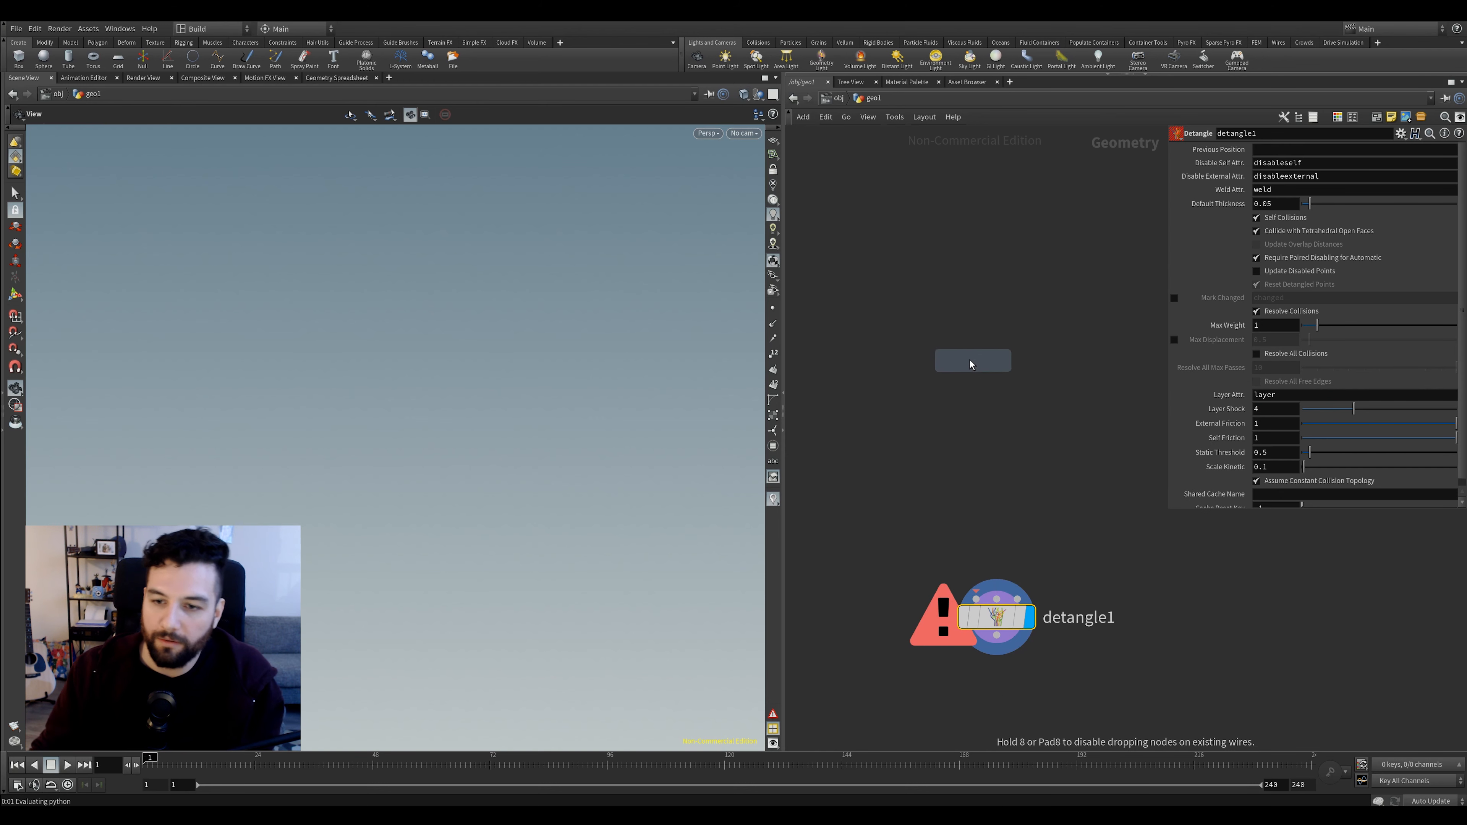
left_click(976, 361)
Draw about a dozen long freehand strokes across the viewport grid that cross one another near the centre
left_click_drag(773, 325, 669, 384)
scroll(420, 403, "down", 6)
mouse_move(425, 374)
left_mouse_down()
mouse_move(425, 340)
mouse_move(383, 508)
mouse_move(304, 629)
left_mouse_up()
left_click_drag(362, 320, 344, 668)
middle_click_drag(426, 500, 406, 430)
left_click_drag(278, 272, 432, 519)
mouse_move(246, 293)
left_mouse_down()
mouse_move(553, 561)
mouse_move(421, 550)
mouse_move(502, 602)
left_mouse_up()
mouse_move(417, 246)
left_mouse_down()
mouse_move(275, 440)
mouse_move(273, 525)
left_mouse_up()
left_click_drag(206, 341, 451, 161)
left_click_drag(394, 507, 431, 552)
left_click_drag(453, 242, 333, 572)
left_click_drag(423, 266, 354, 515)
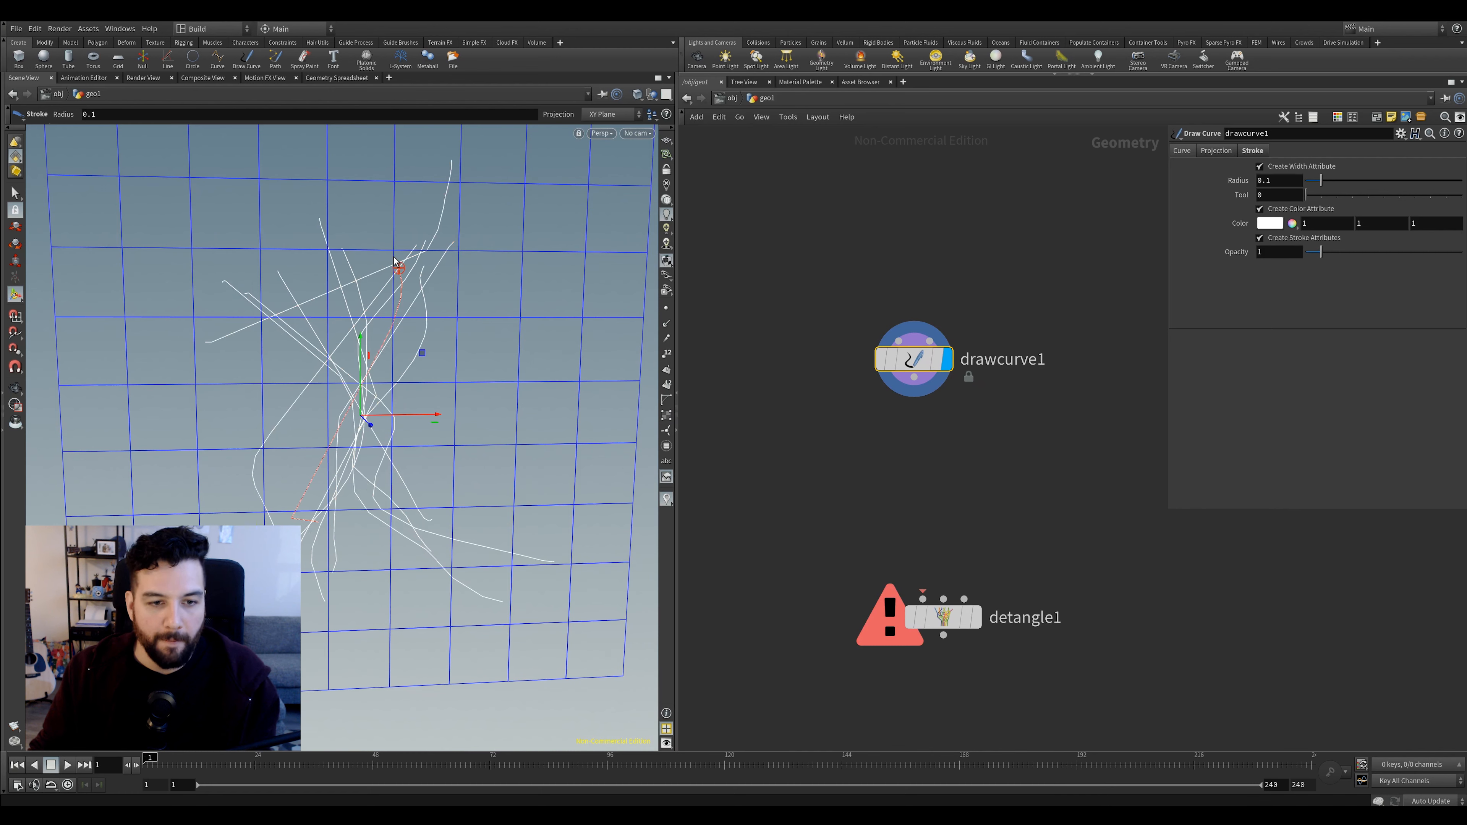
left_click_drag(395, 261, 398, 266)
key("Escape")
Disable the width, color and stroke attributes on drawcurve1 and append a Resample node to it
left_click(1288, 238)
left_click(1288, 209)
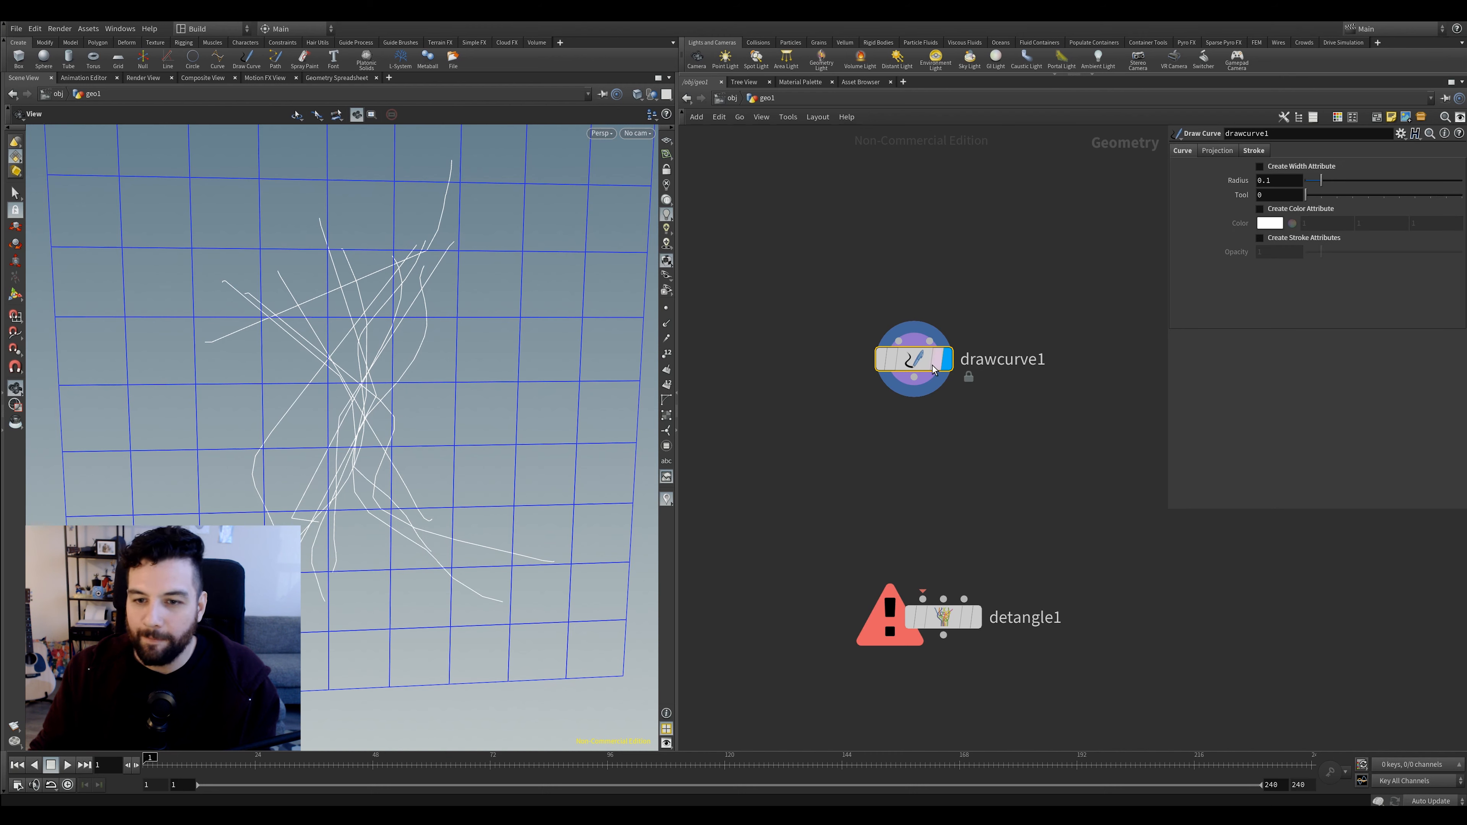
right_click(912, 376)
type("res")
key("Return")
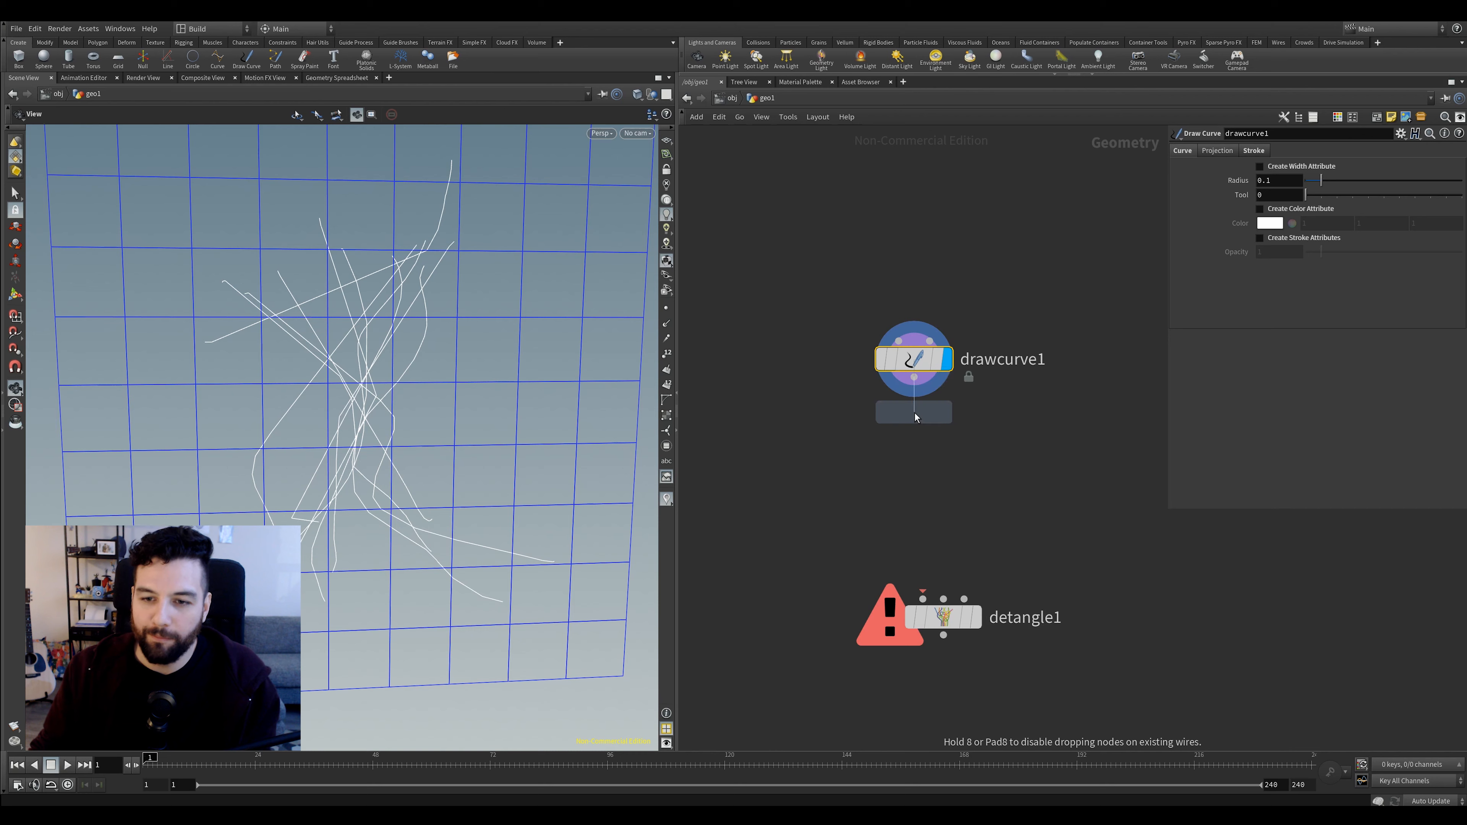
left_click(915, 422)
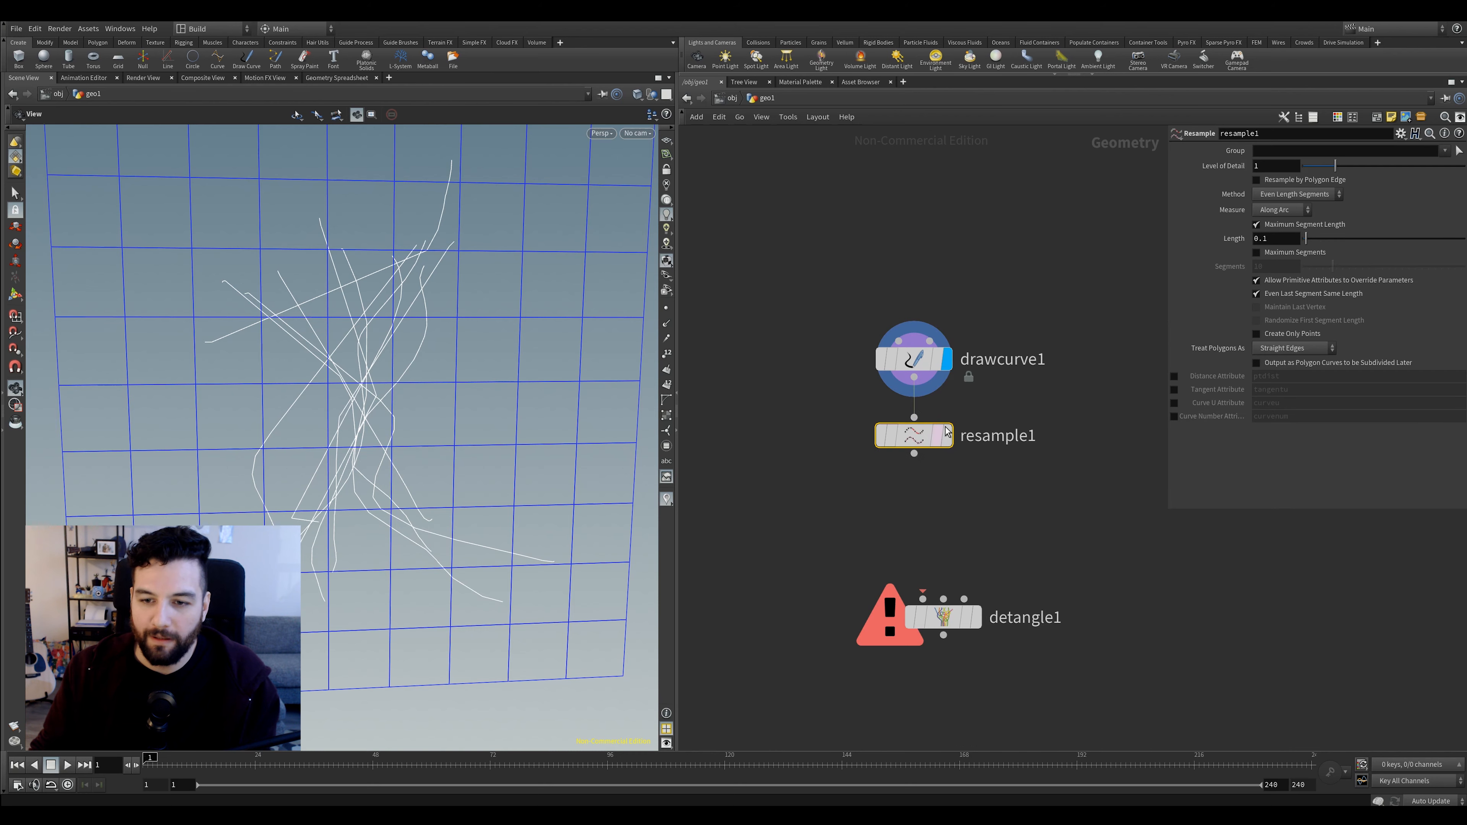
Display resample1 with its points shown in the viewport and set its Length to 0.02
left_click(666, 307)
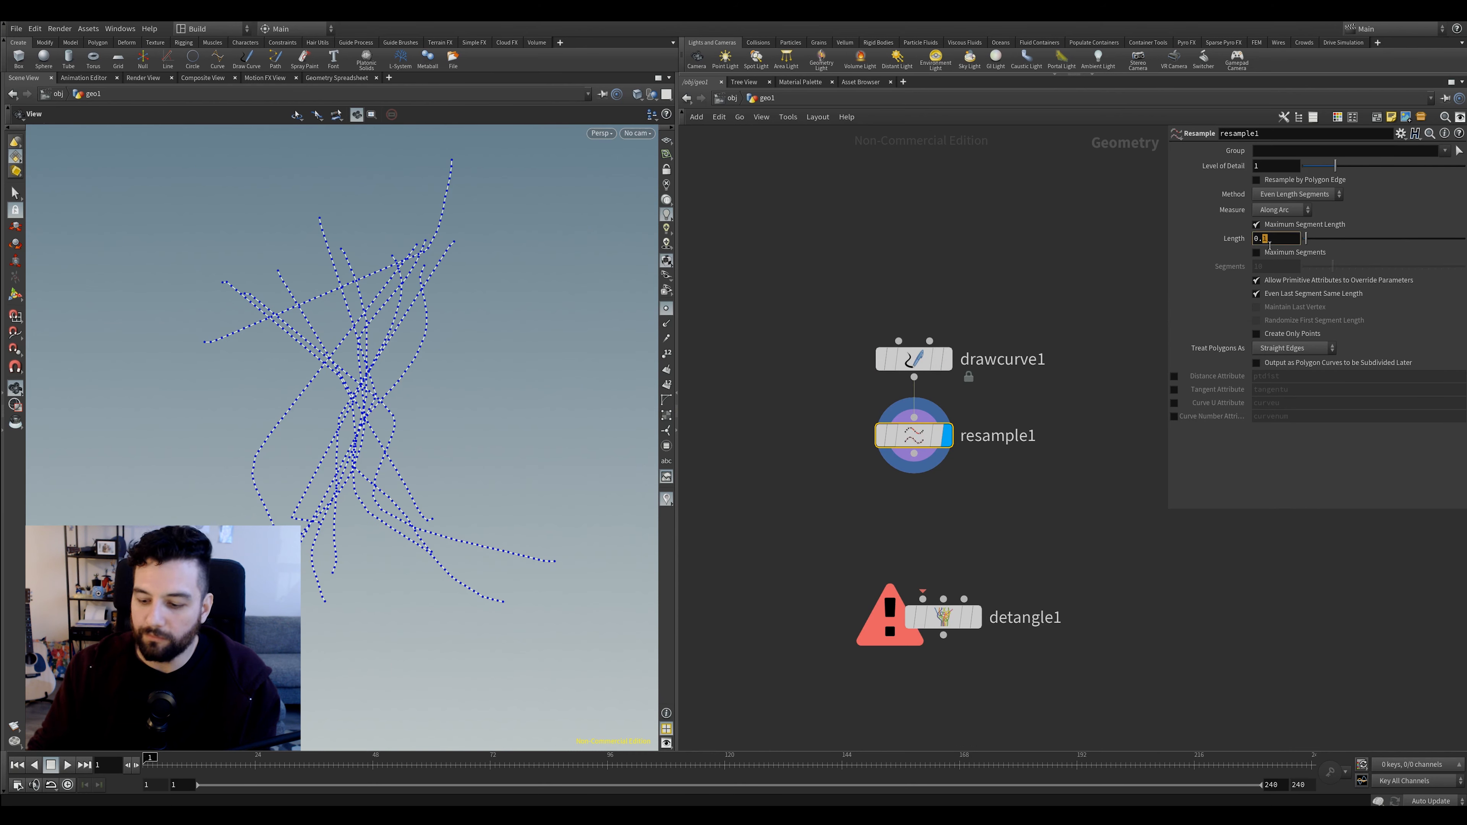
type("05")
key("Return")
type("2")
key("Return")
scroll(475, 382, "up", 8)
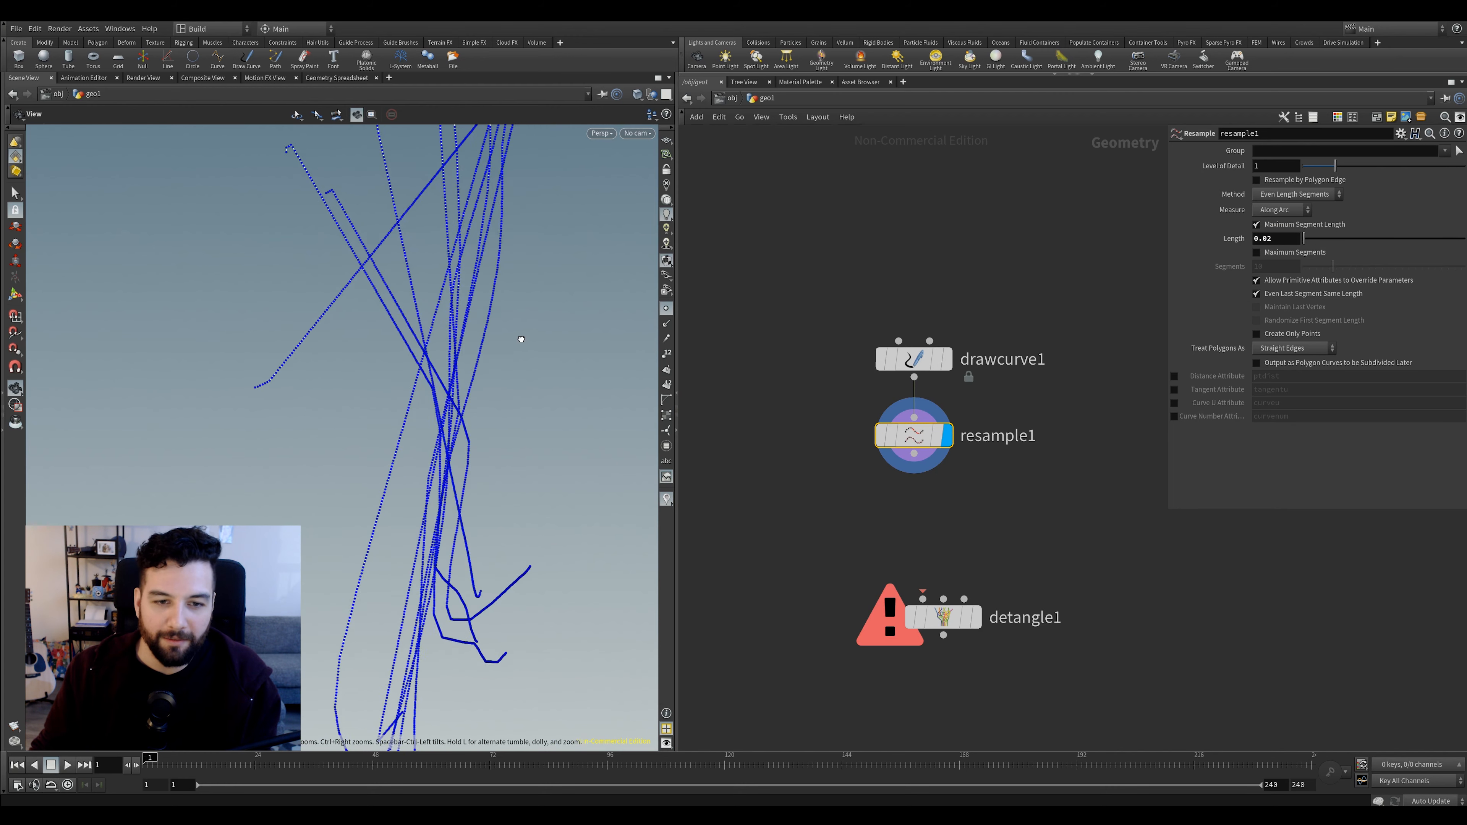
Set resample1 to treat polygons as Subdivision Curves
left_click_drag(522, 340, 774, 428)
left_click(1267, 349)
left_click(1271, 376)
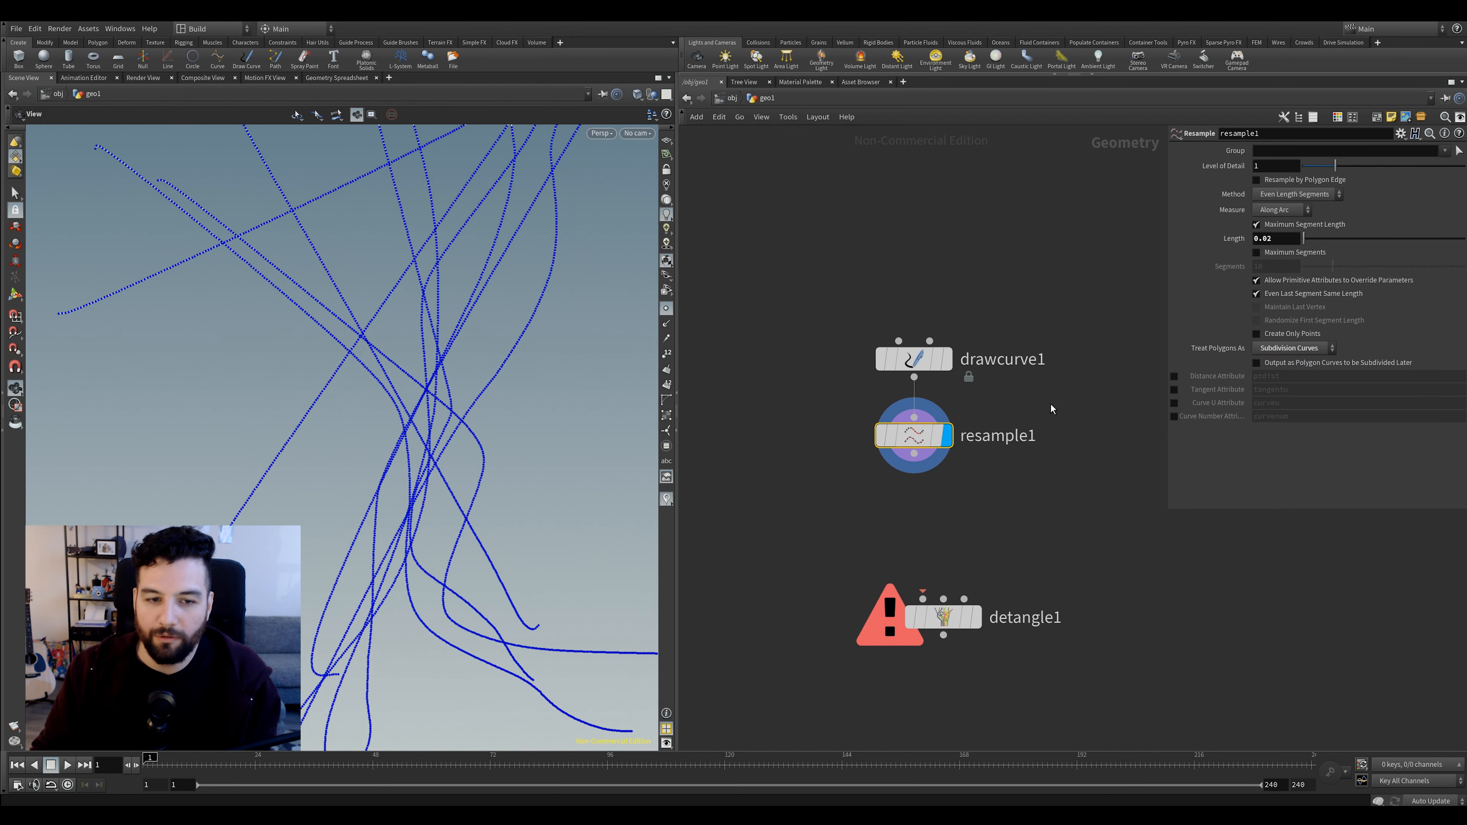
Make room above detangle1 and add an Attribute VOP node connected beneath resample1
middle_click_drag(1051, 408, 1006, 270)
left_click_drag(901, 487, 883, 611)
key("Tab")
type("atv")
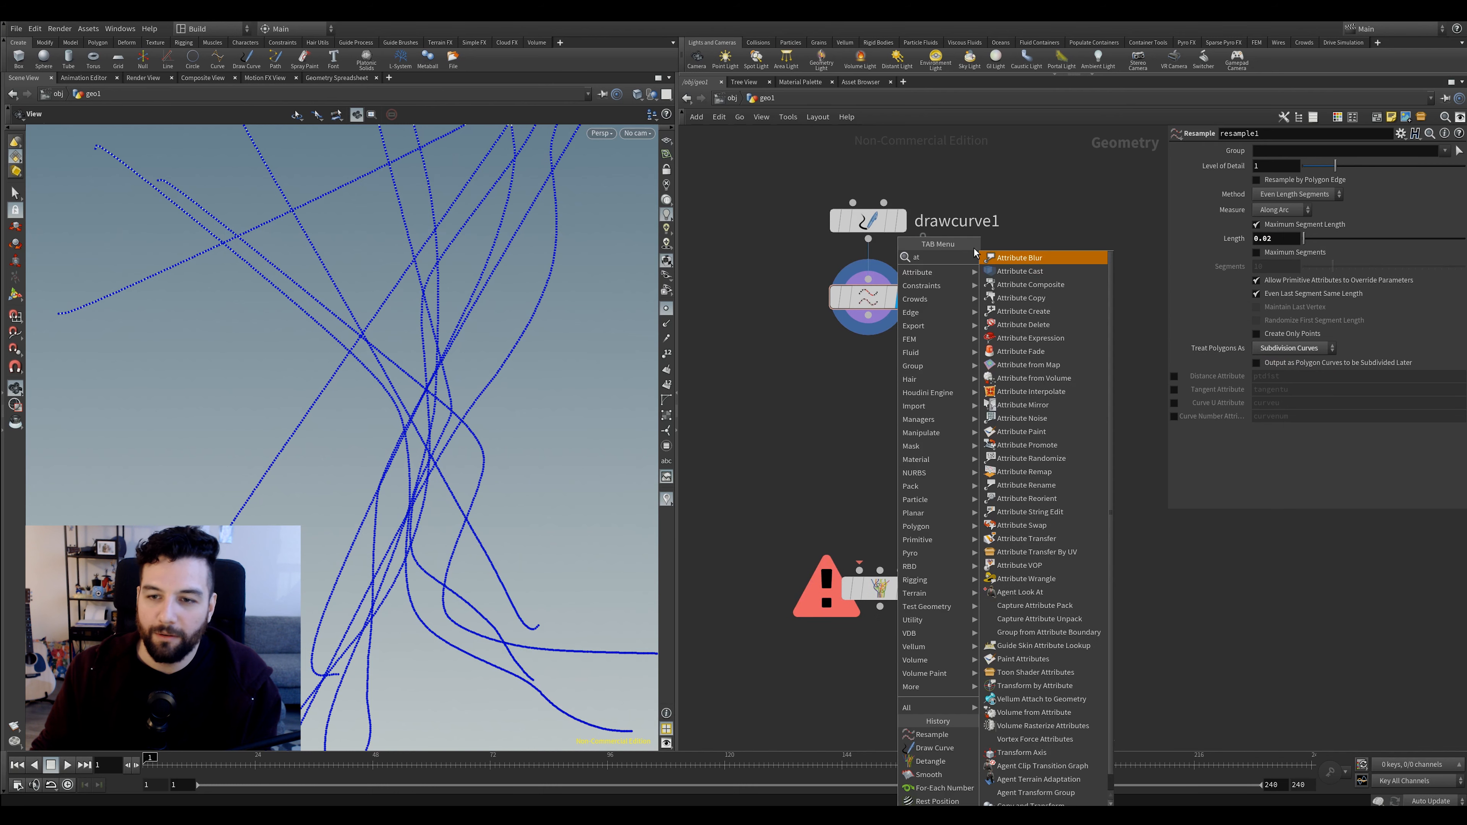
left_click(1018, 260)
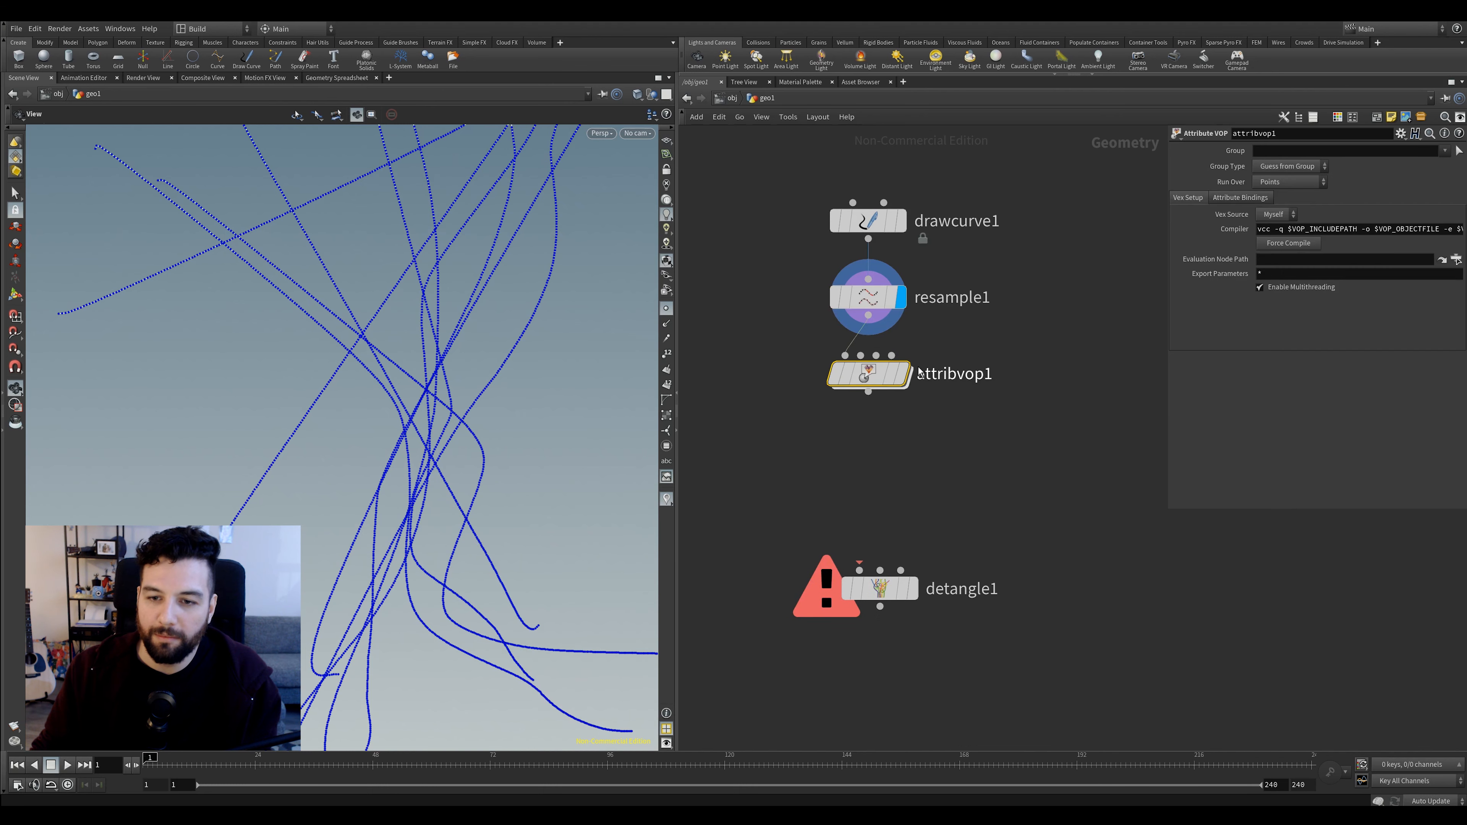
left_click(878, 376)
Enter the attribvop1 network and add a Turbulent Noise node
double_click(882, 381)
key("Tab")
type("tur")
key("Return")
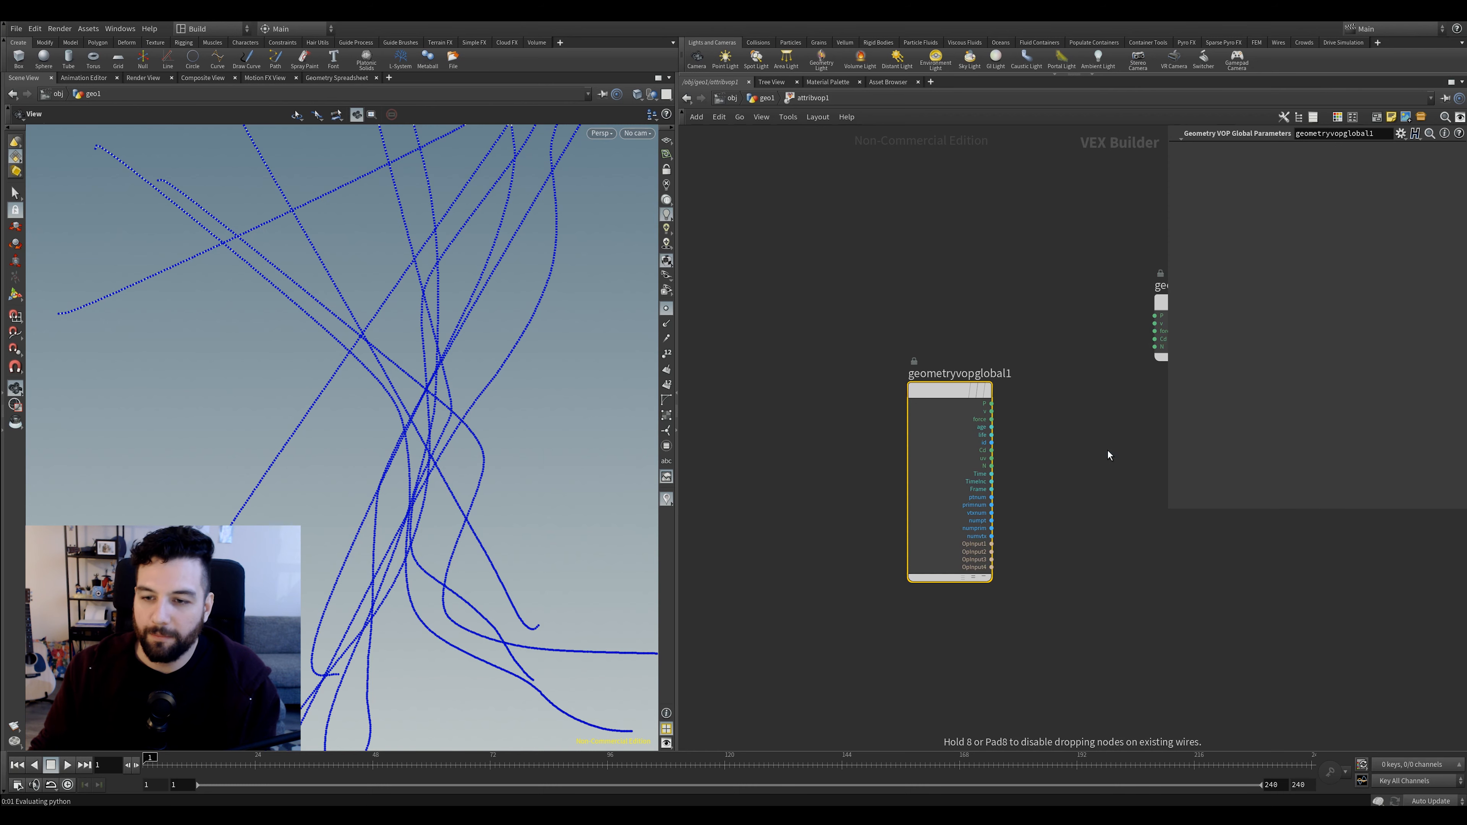
left_click(1107, 451)
Add an Add node to the VOP network near the geometry output
middle_click_drag(1096, 377, 947, 403)
key("Tab")
type("add")
left_click(1173, 343)
left_click(1099, 417)
Wire P and the turbulent noise into add1, feed P to the noise position, and connect the sum to the output P
left_click_drag(842, 429, 1059, 440)
left_click_drag(915, 497, 842, 430)
left_click_drag(1140, 429, 1006, 341)
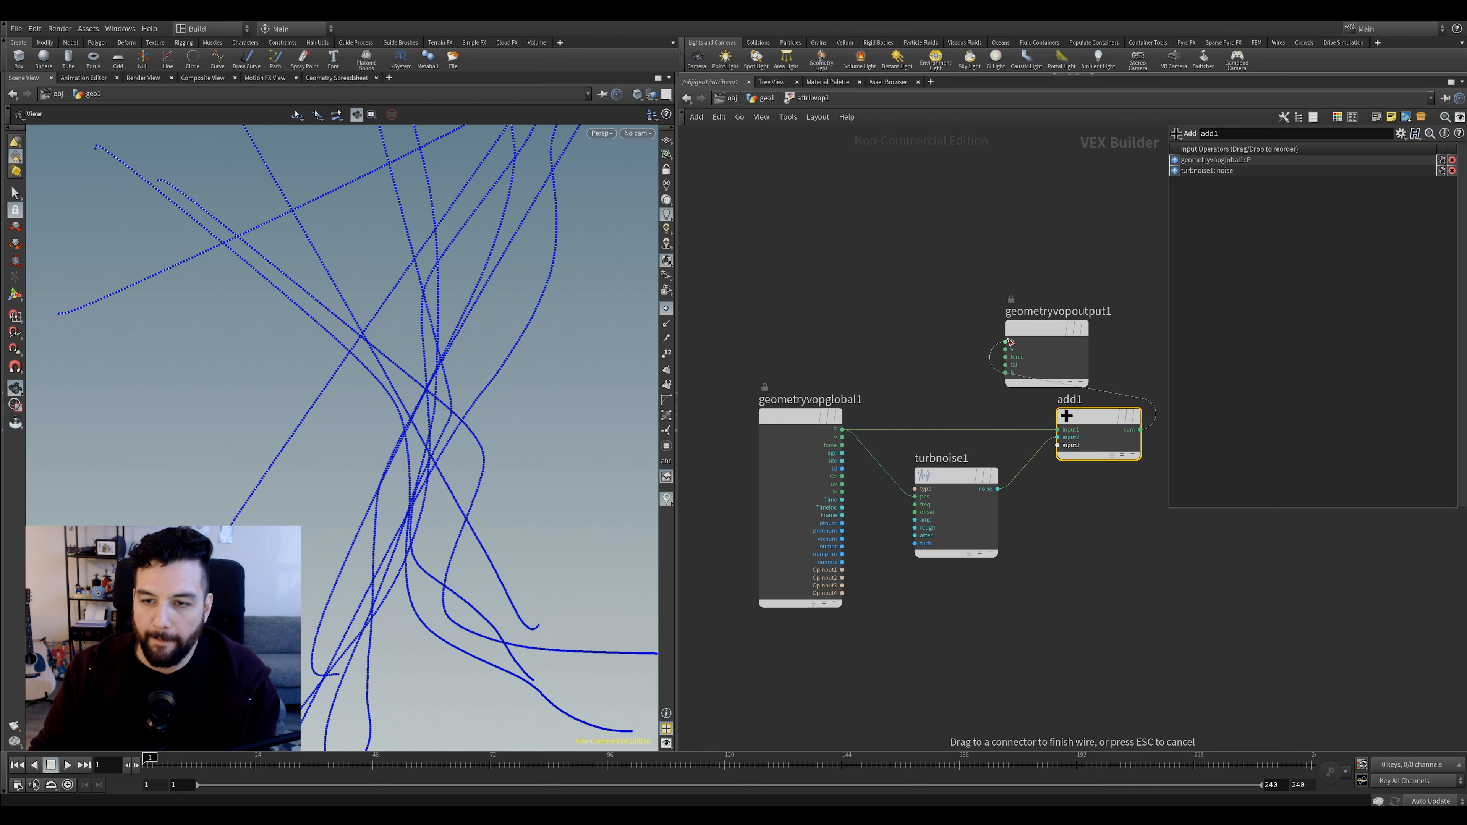
Set the signature of turbnoise1 to 3D Noise
left_click(949, 475)
left_click(1274, 154)
left_click(1275, 177)
Create input parameters for turbnoise1 so its settings are exposed on attribvop1, and return to the geo1 network
right_click(957, 479)
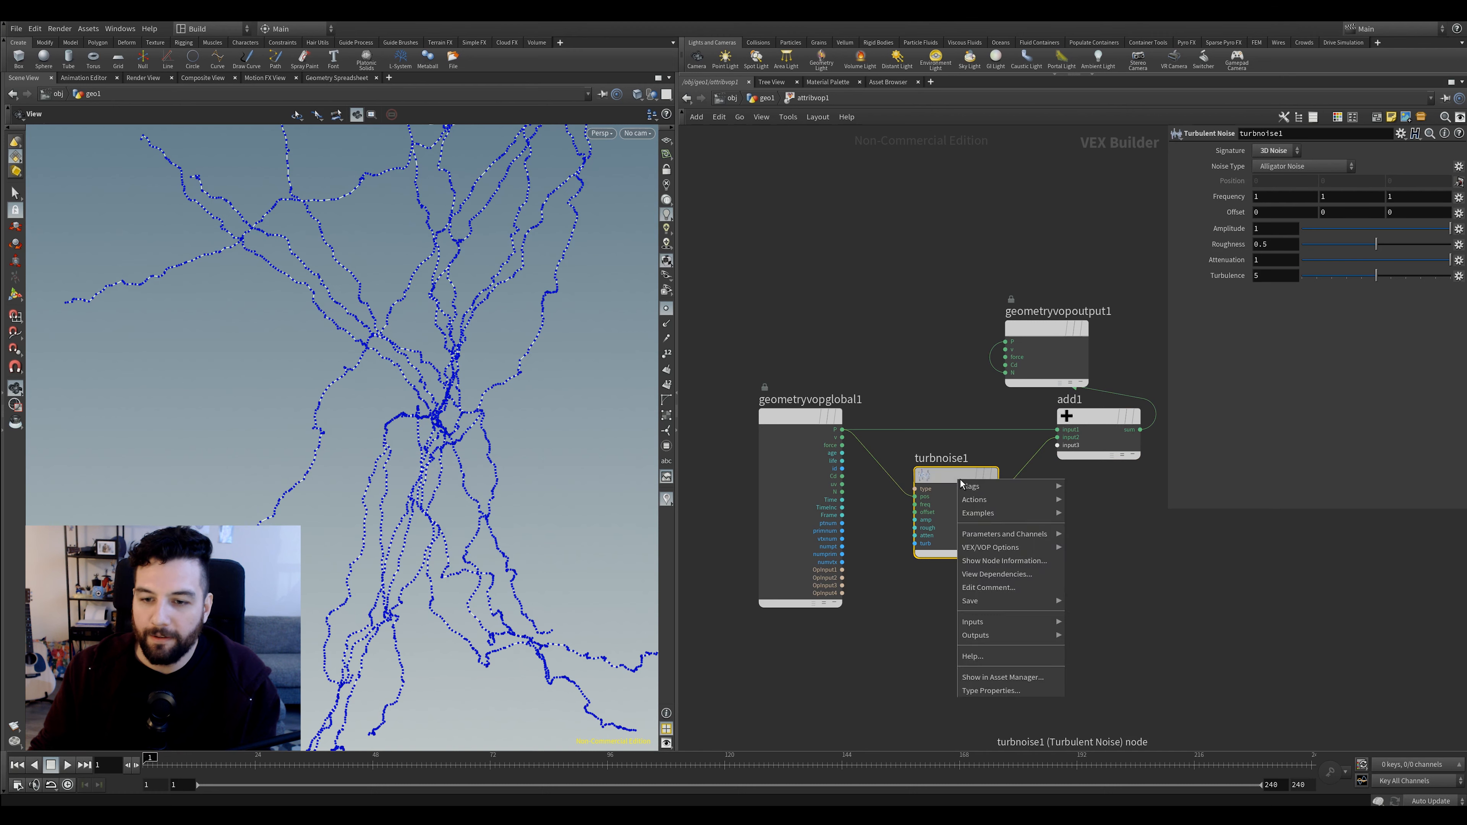
mouse_move(1037, 549)
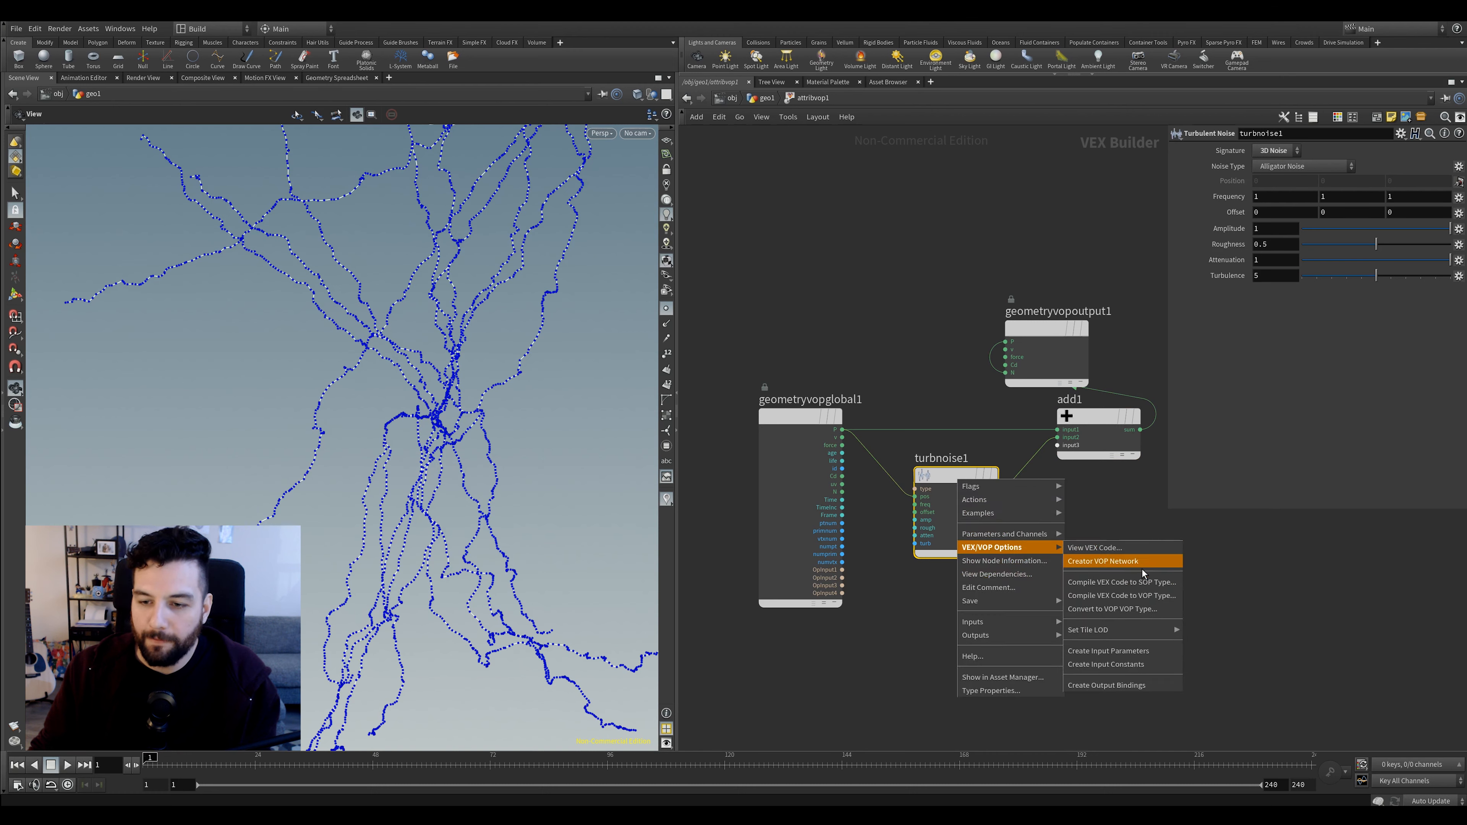
left_click(1147, 656)
key("u")
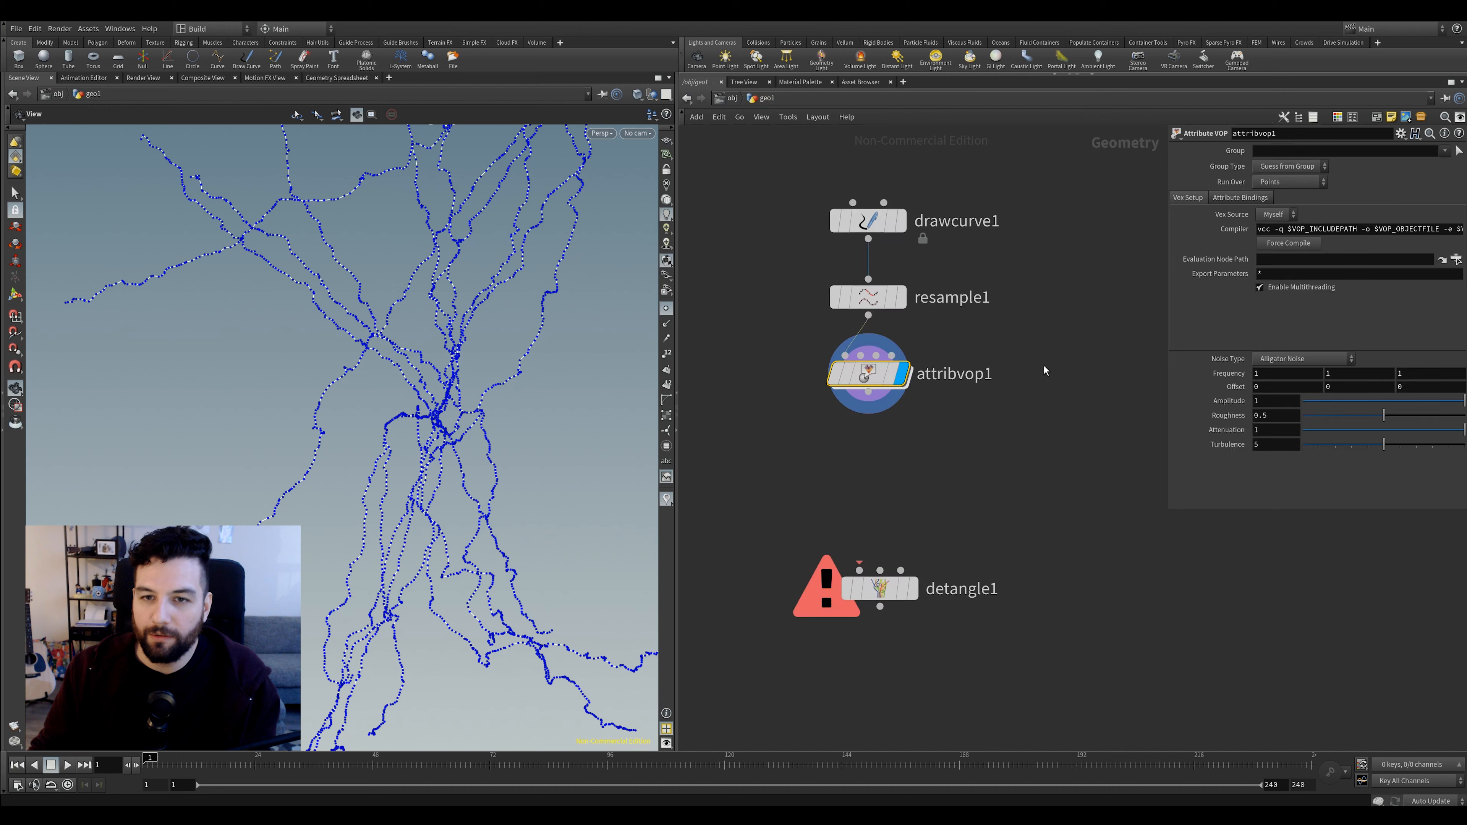
Set the noise frequency on attribvop1 to 1.5 on all axes and the roughness to 0.307
middle_click_drag(1222, 376, 1195, 377)
left_click_drag(1367, 420, 1351, 420)
mouse_move(1263, 397)
middle_mouse_down()
mouse_move(1349, 393)
mouse_move(1247, 380)
mouse_move(1270, 379)
middle_mouse_up()
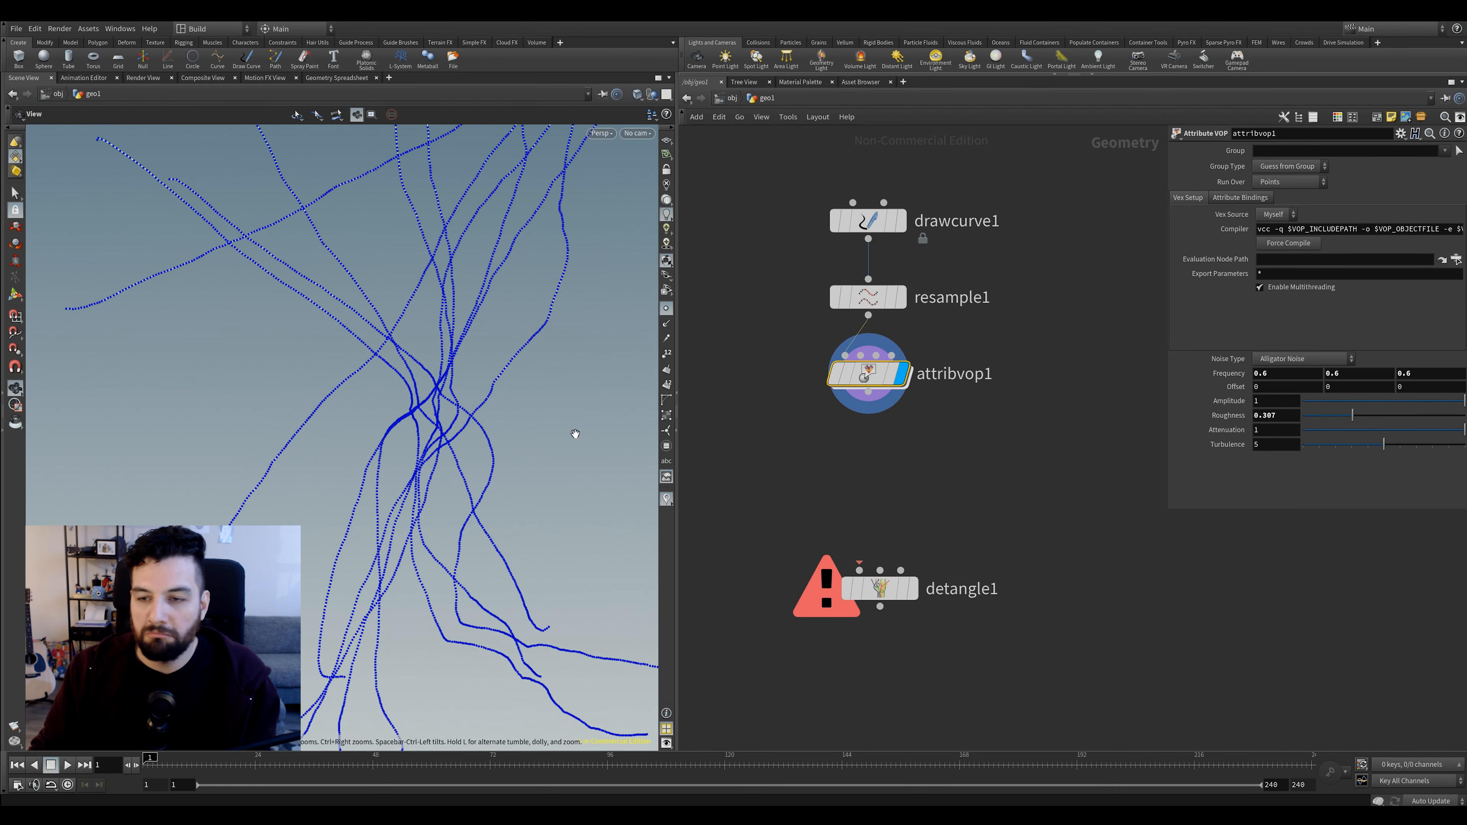
left_click_drag(603, 442, 627, 442)
middle_click_drag(1209, 375, 1272, 374)
left_click_drag(491, 433, 448, 453)
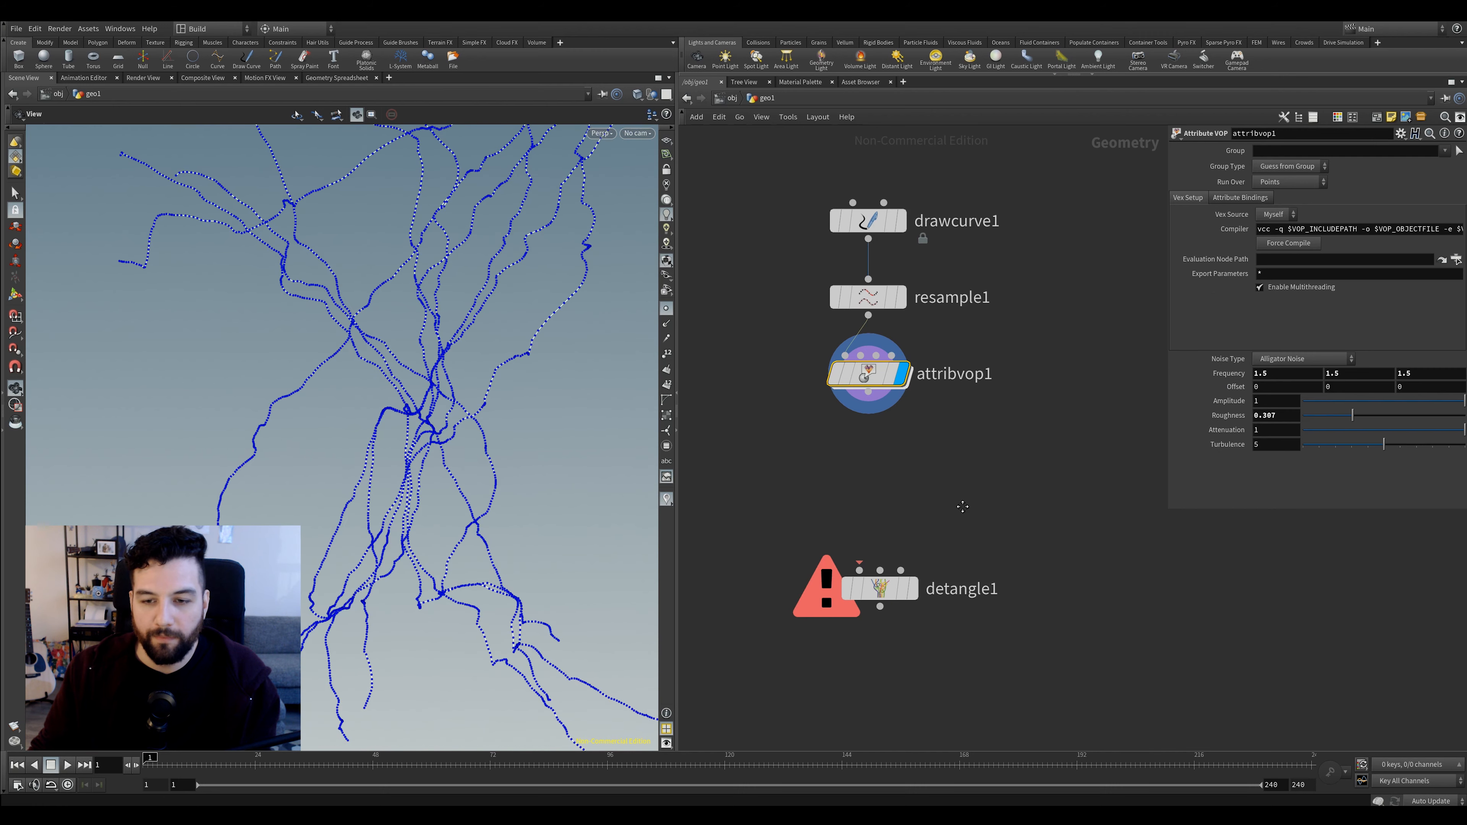
Add a second Resample node, connect it after attribvop1, display it and place it beside detangle1
key("Tab")
type("res")
left_click(1104, 258)
left_click(1055, 501)
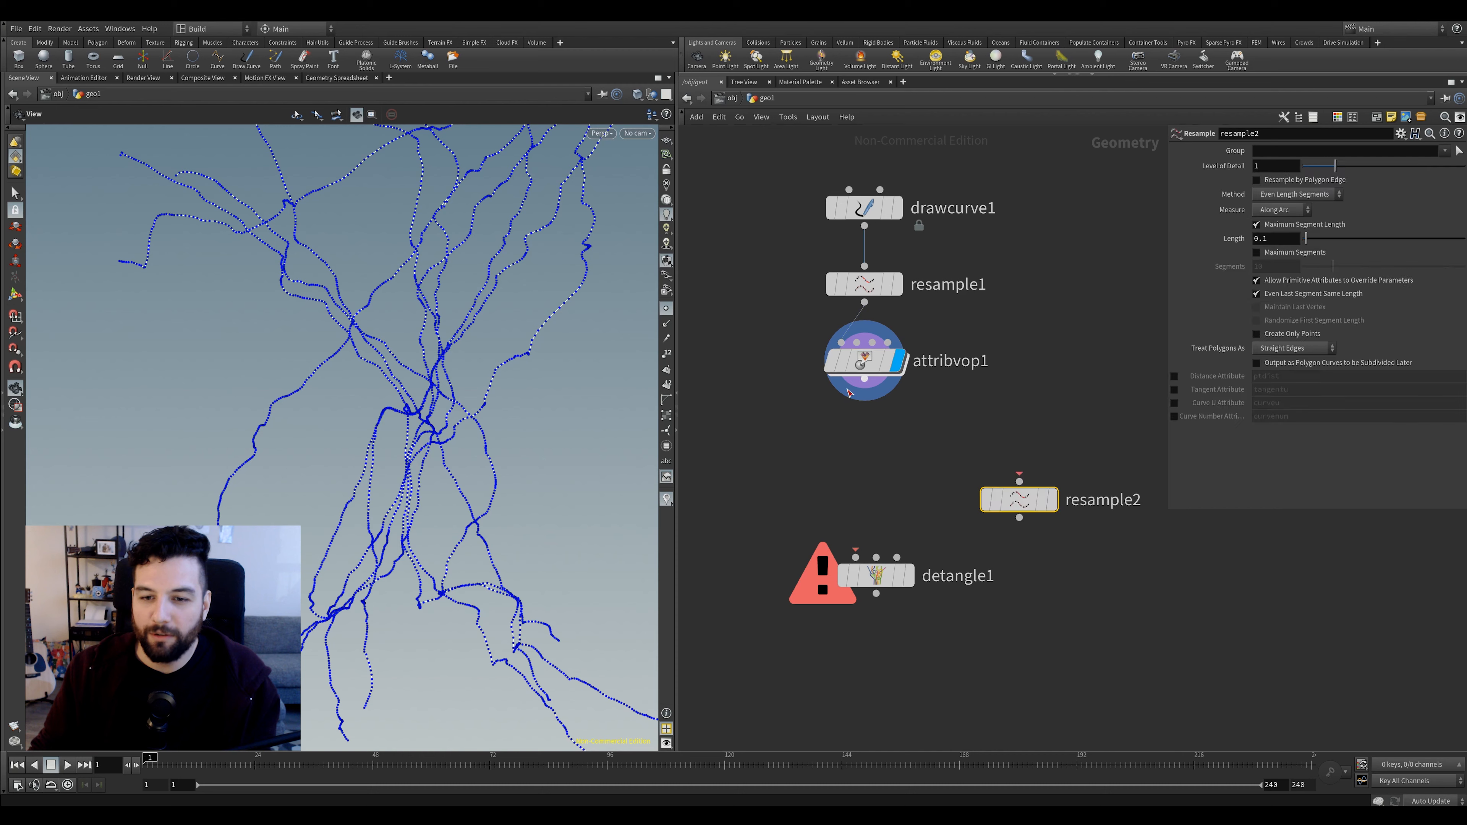
left_click(1055, 501)
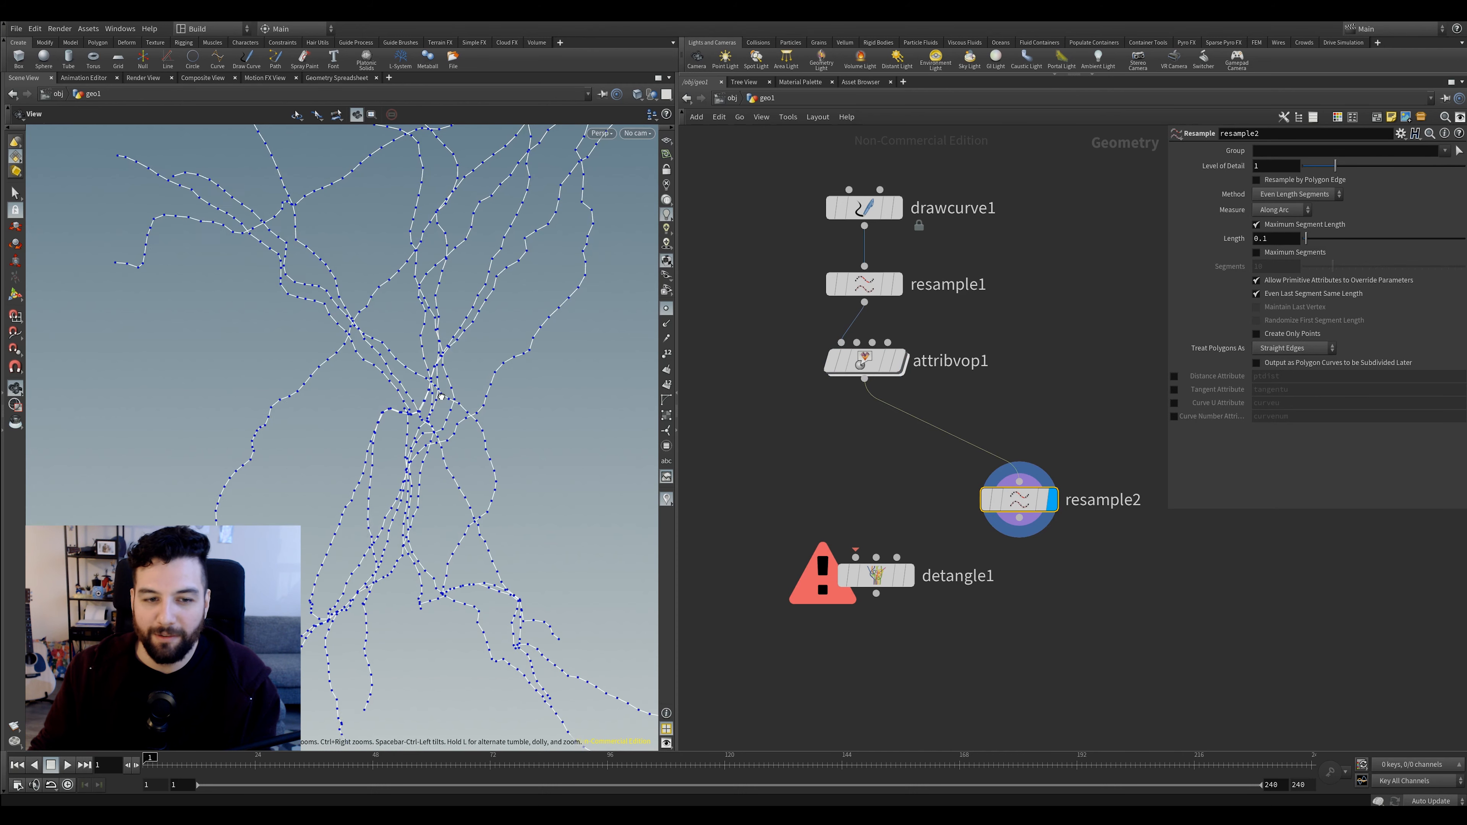
left_click_drag(1015, 509, 1052, 565)
Append a PolyWire node to resample2 and display its result
key("Tab")
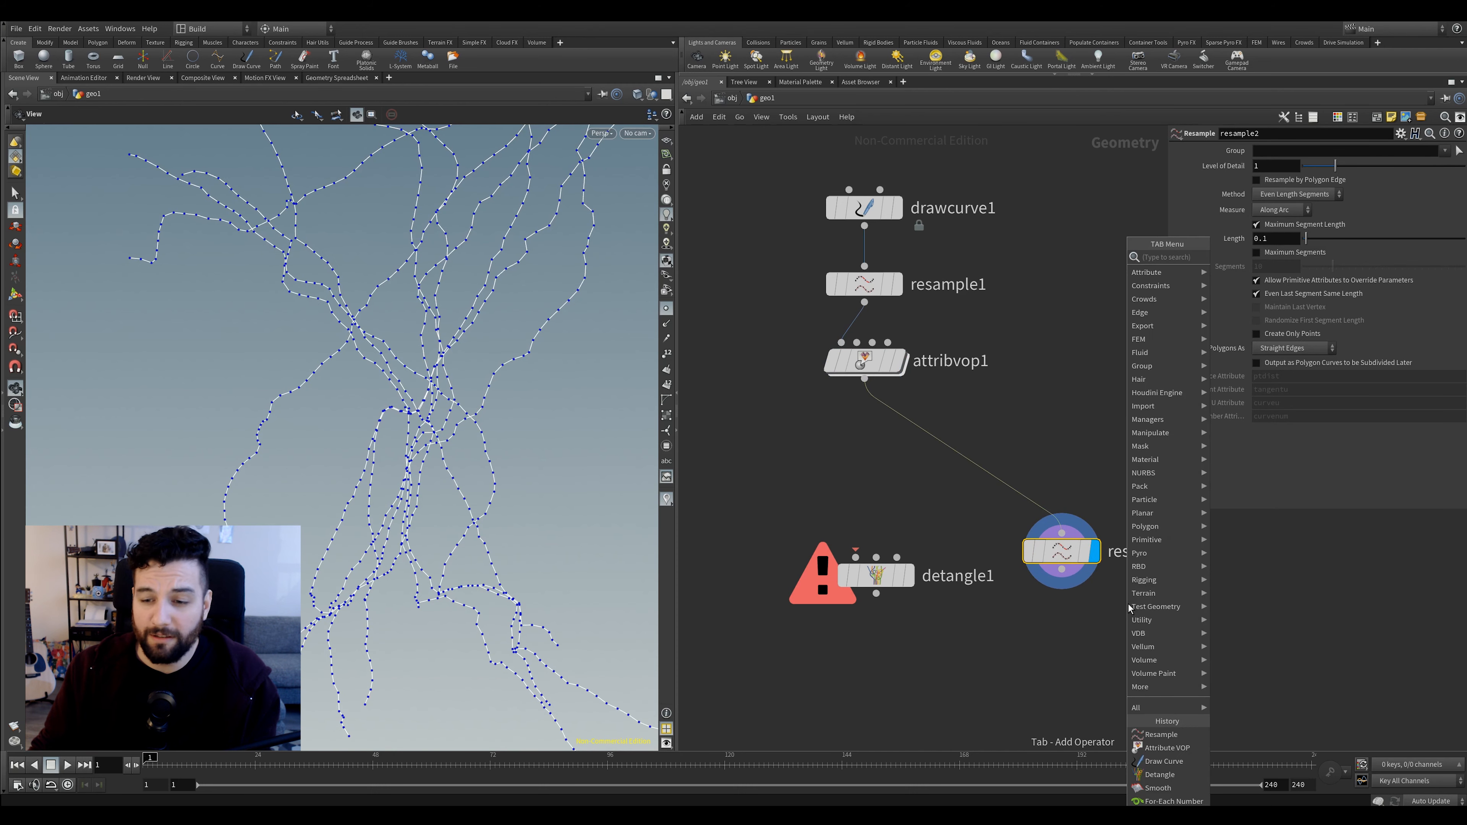
type("poly")
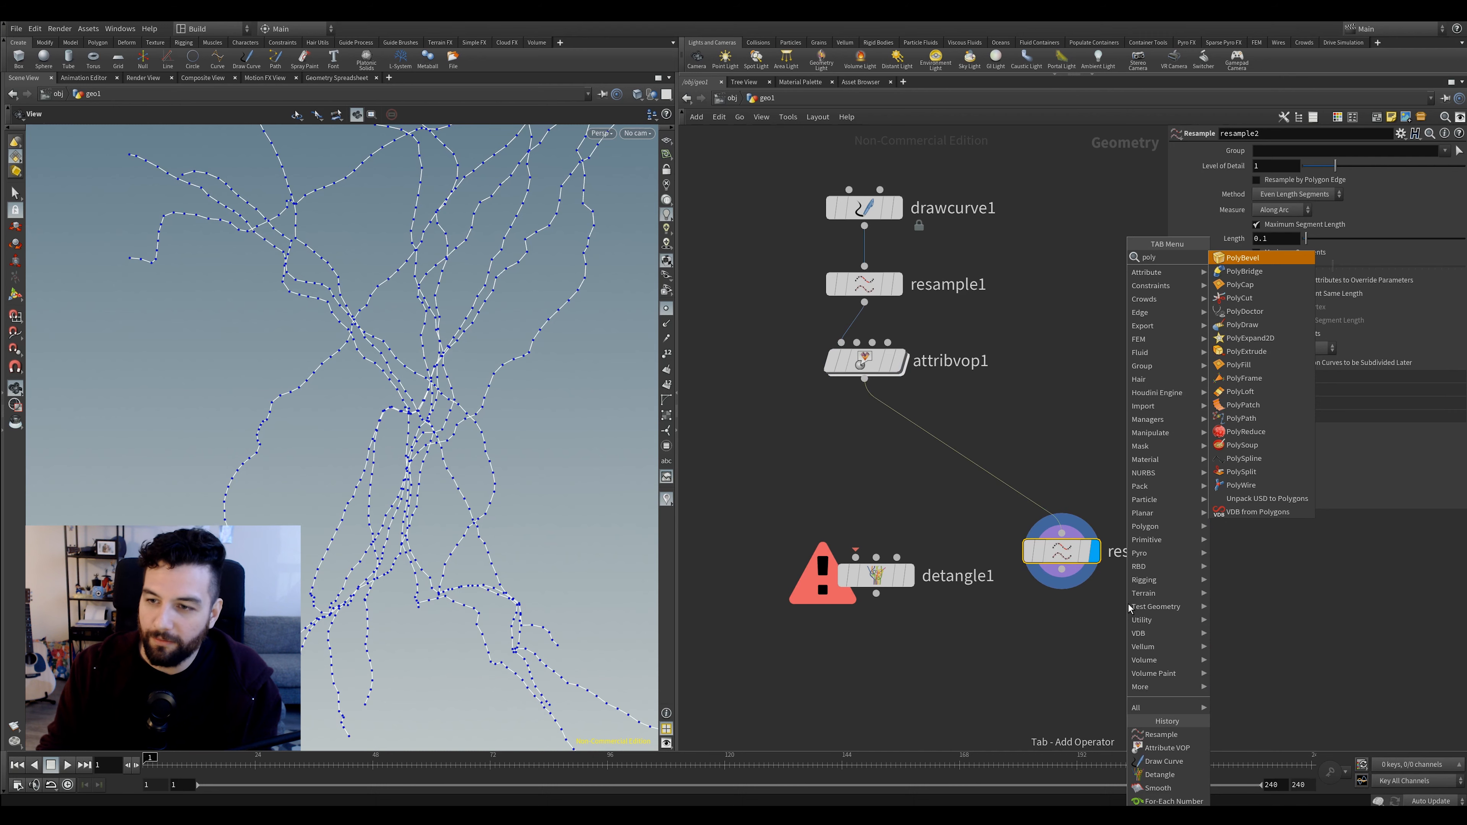
type("w")
key("Return")
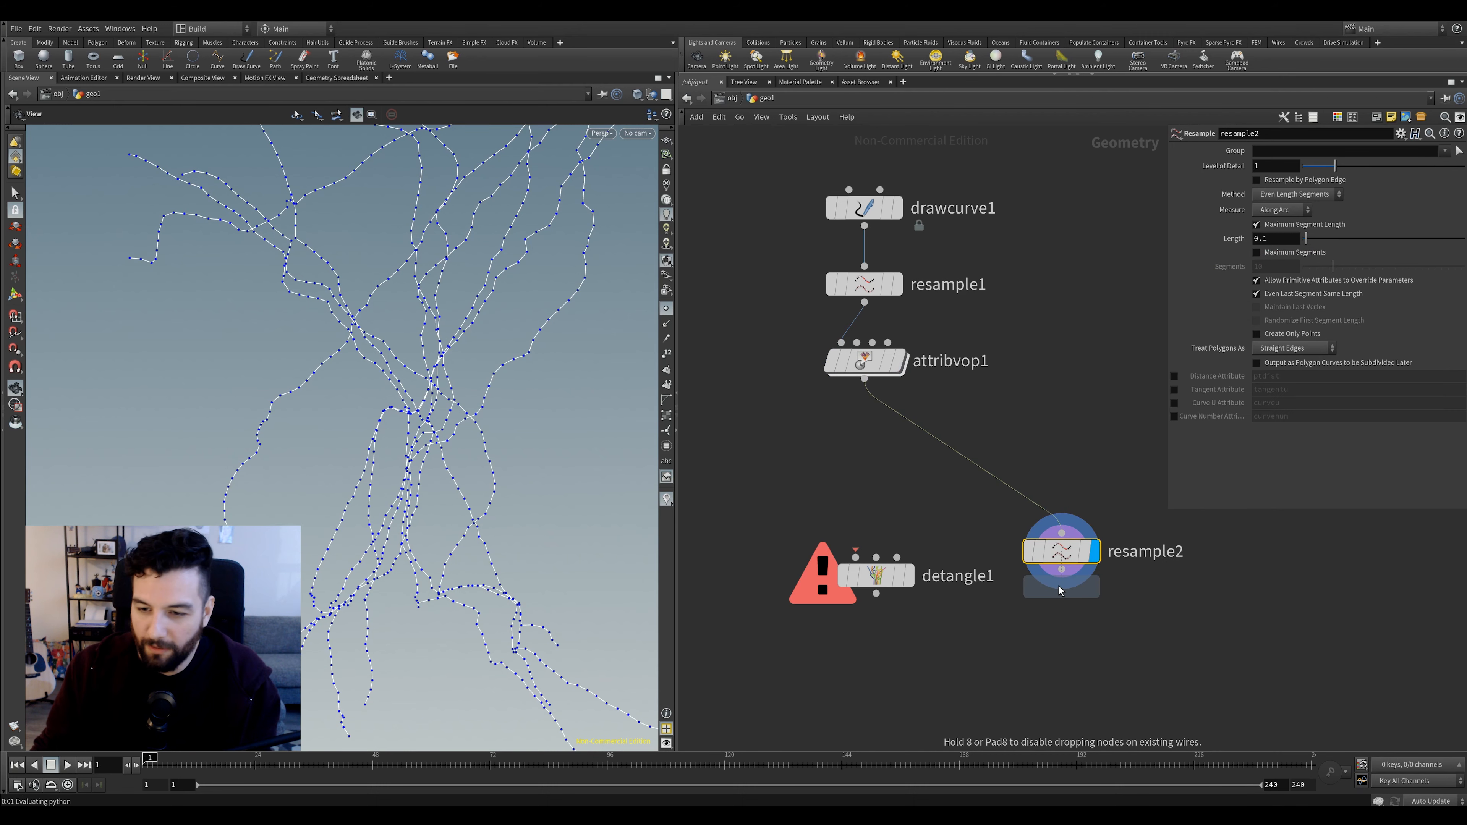
left_click(1062, 627)
left_click(1094, 627)
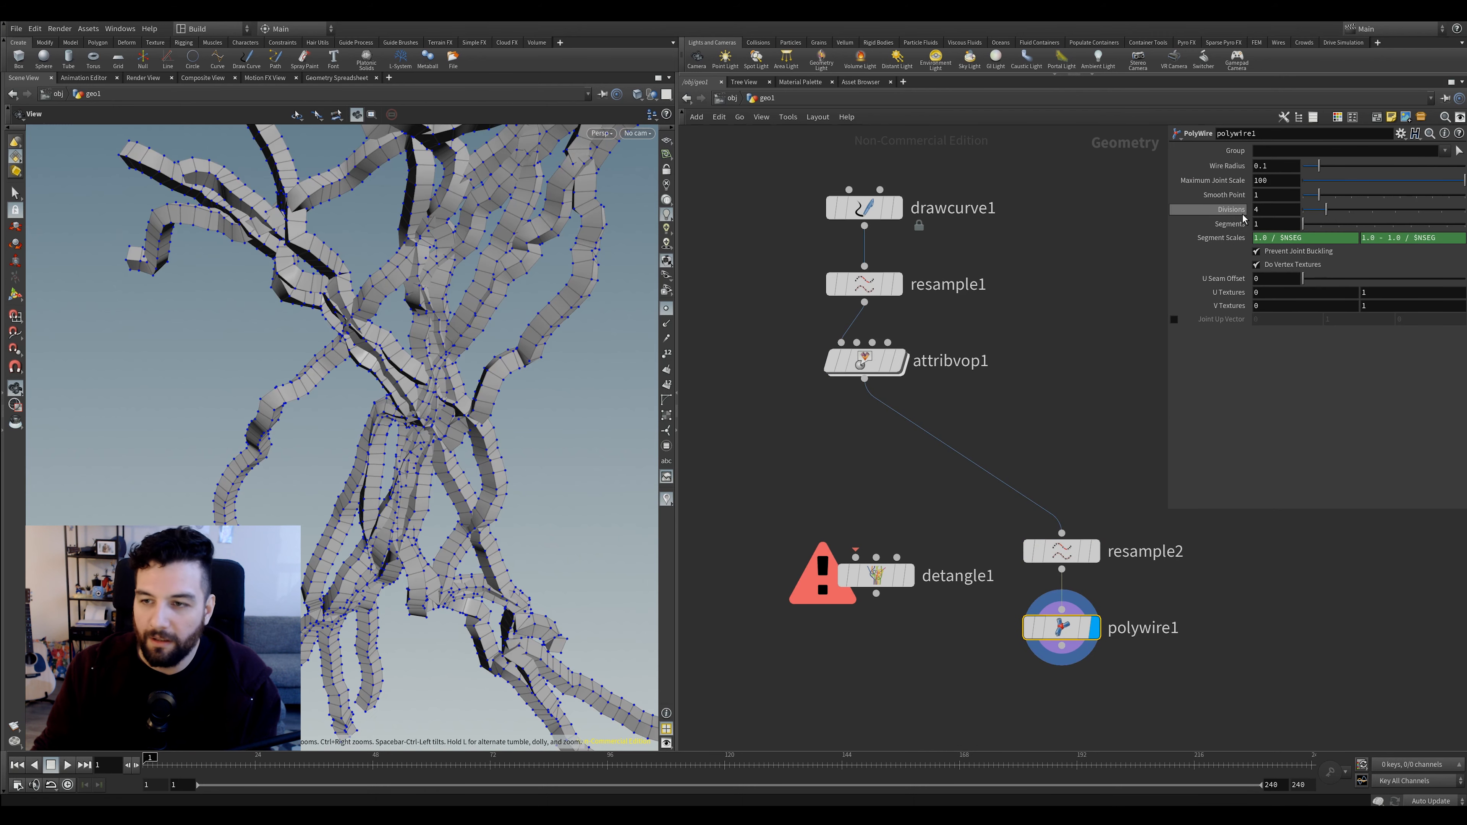
Raise the divisions of polywire1 to 10 and hide the point display in the viewport
left_click_drag(1344, 212, 1465, 230)
right_click_drag(487, 370, 447, 368)
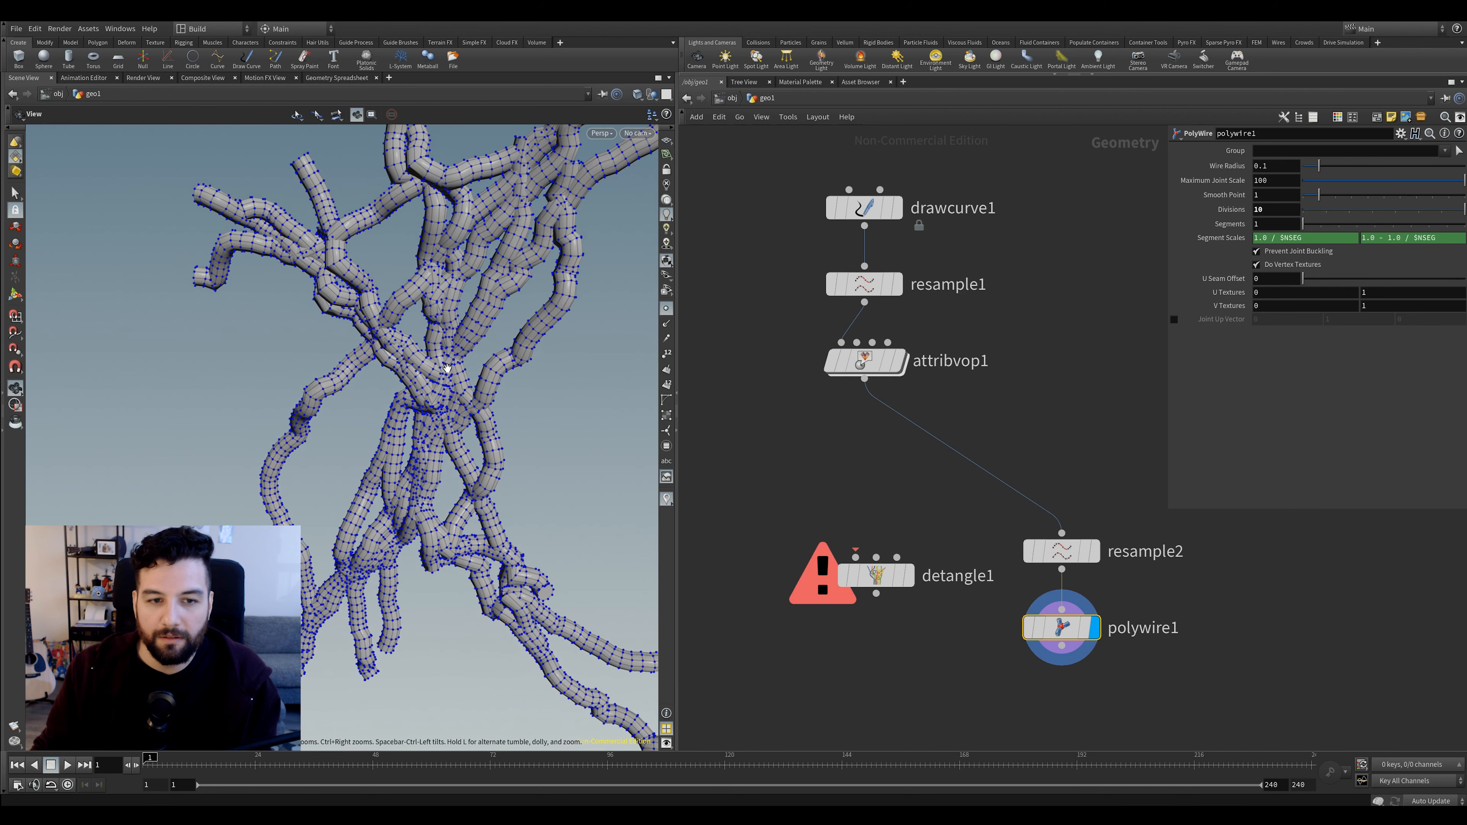
left_click(666, 308)
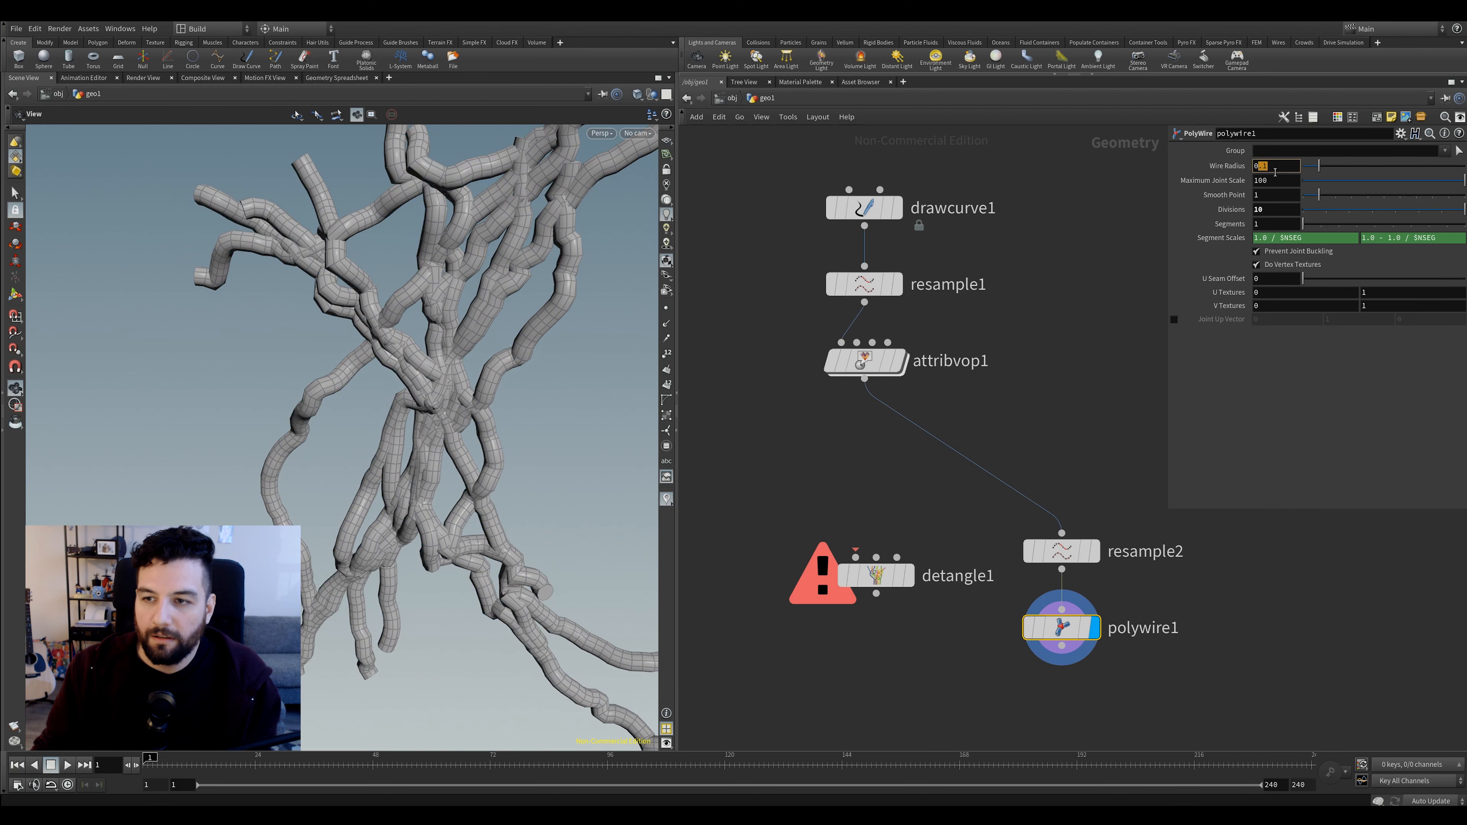
Try wire radii of 0.04 and 0.03 on polywire1 to judge the tube thickness
type("0")
key("Return")
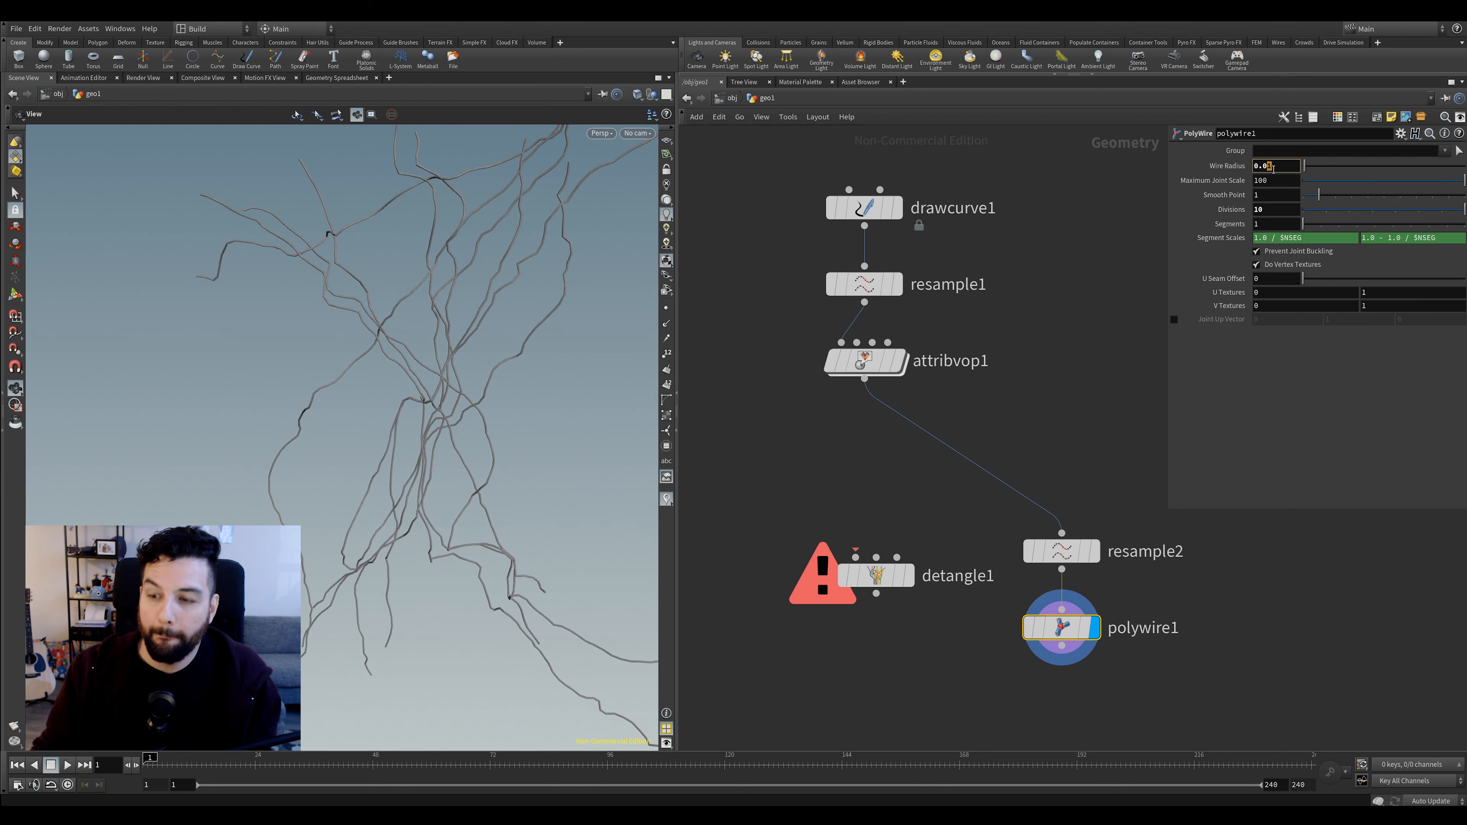
type("4")
key("Return")
scroll(511, 349, "up", 5)
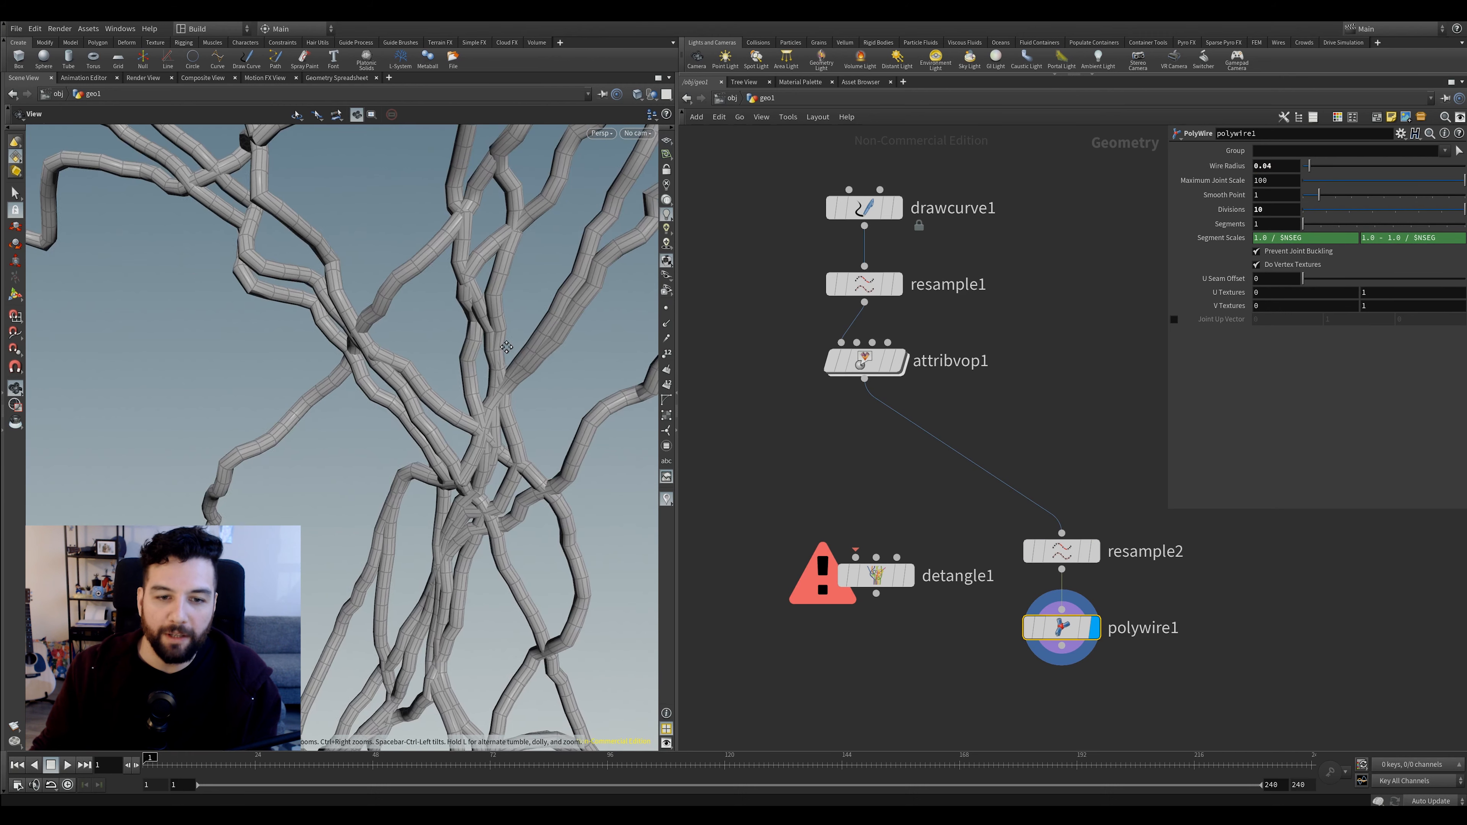
scroll(511, 349, "up", 4)
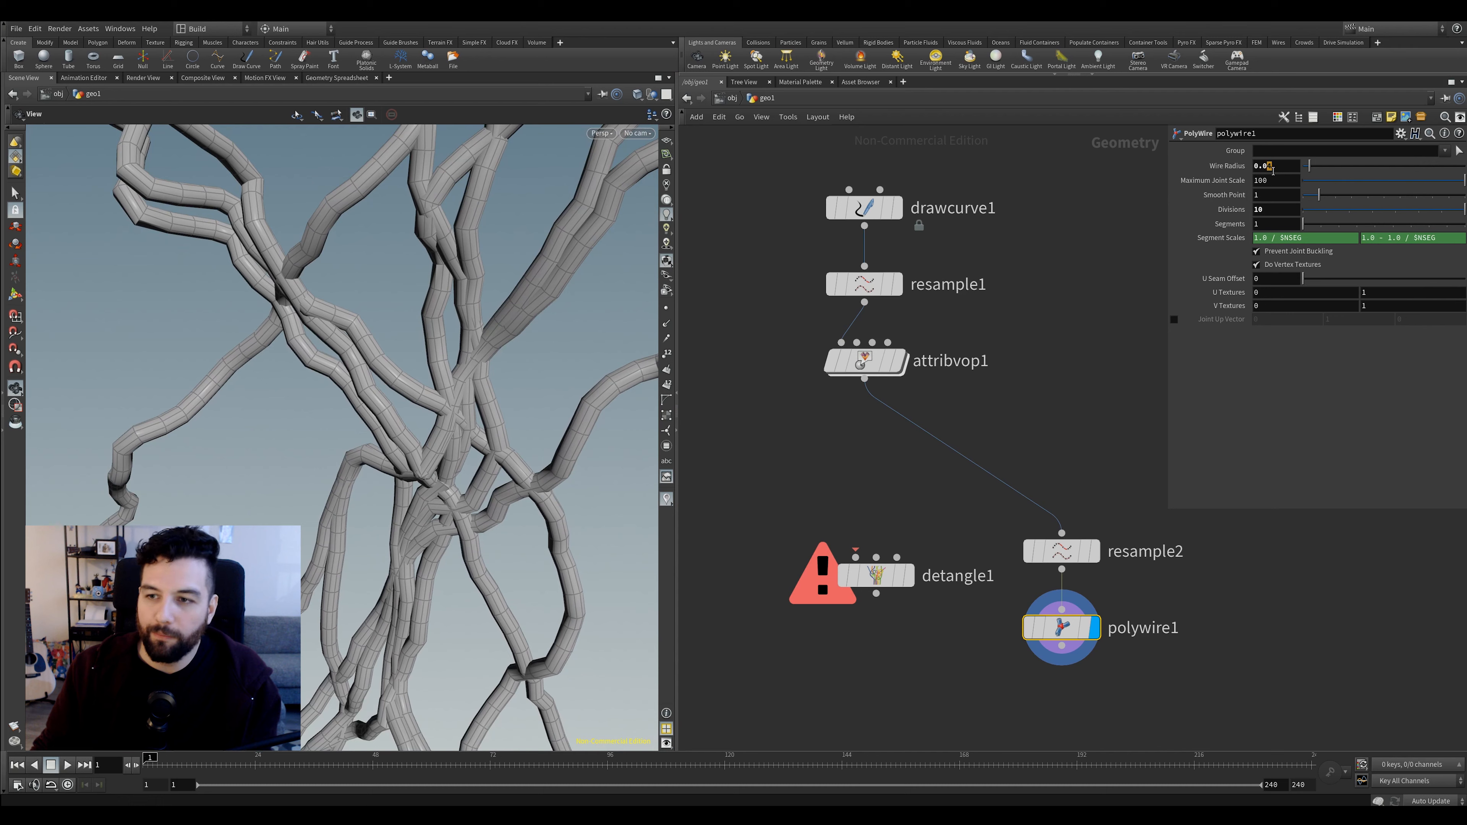
key("Return")
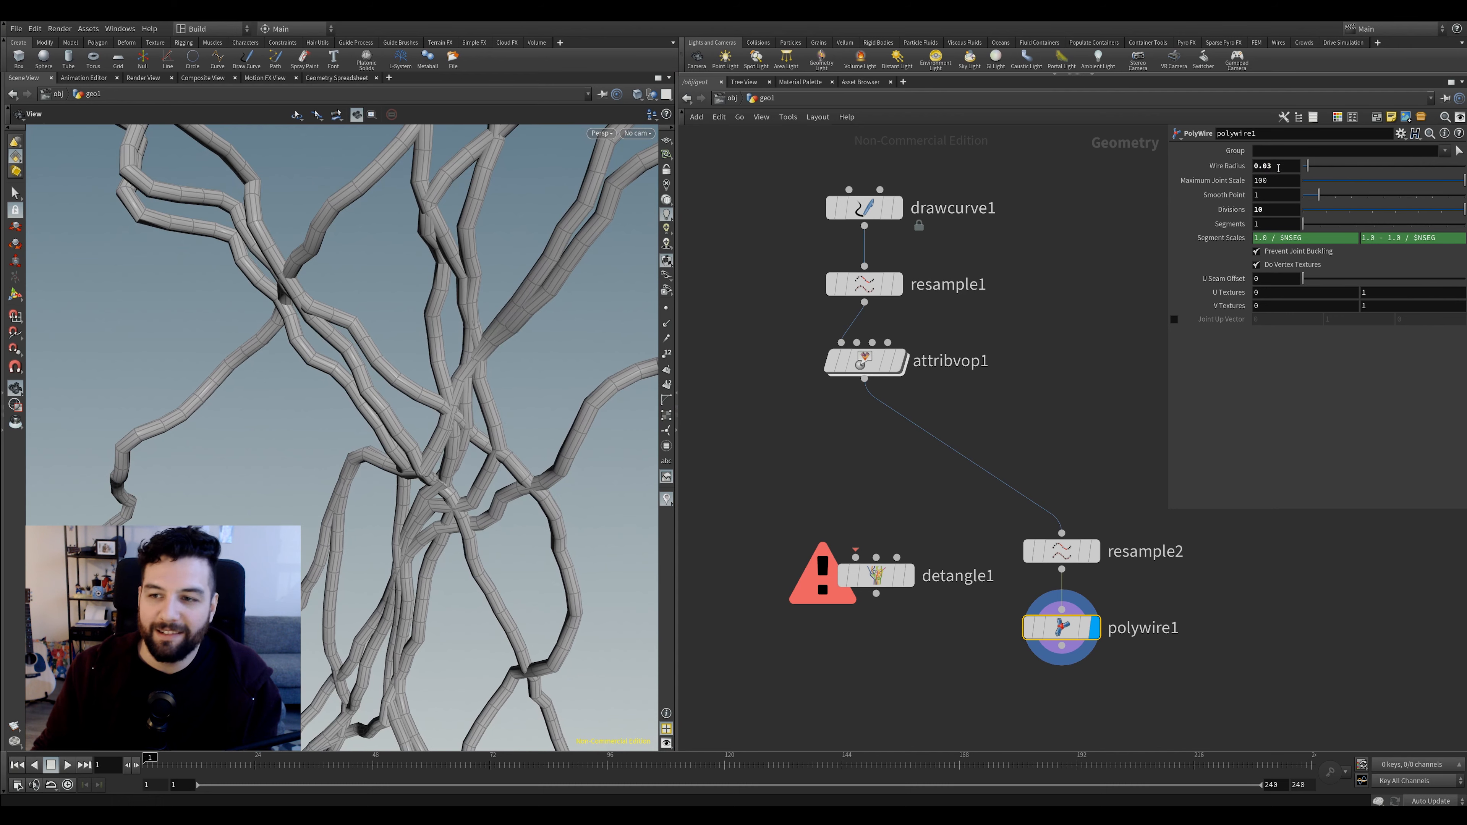
Set the wire radius of polywire1 to 0.02 and inspect where the tubes intersect
left_click_drag(1267, 166, 1274, 166)
type("2")
key("Return")
scroll(481, 381, "down", 3)
scroll(491, 389, "up", 4)
left_click_drag(510, 406, 480, 403)
middle_click_drag(482, 402, 468, 397)
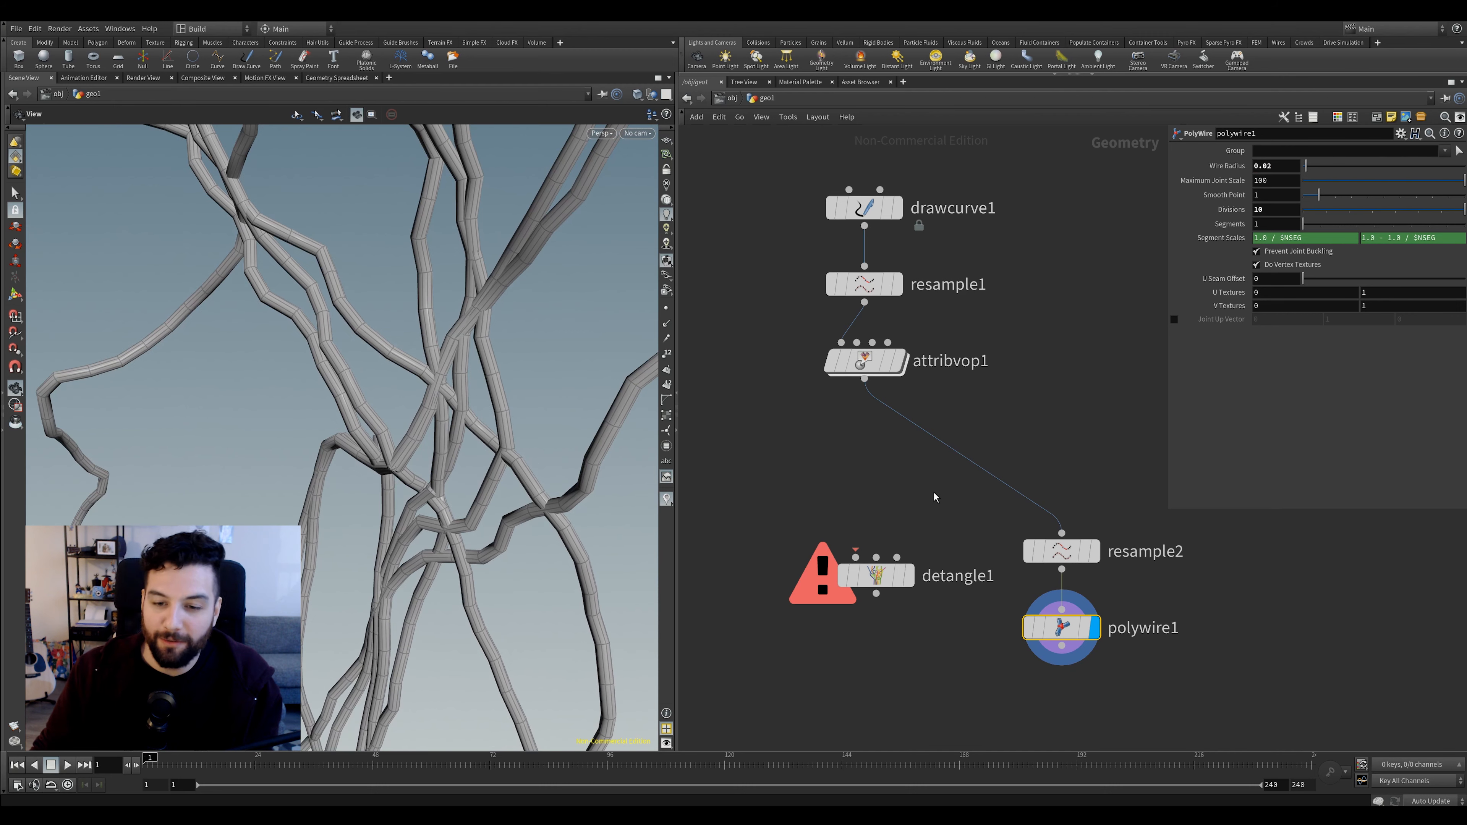
Insert detangle1 between attribvop1 and resample2, display it, check its error message and align it under attribvop1
middle_click_drag(953, 497, 940, 466)
left_click_drag(866, 546, 894, 451)
left_click(882, 475)
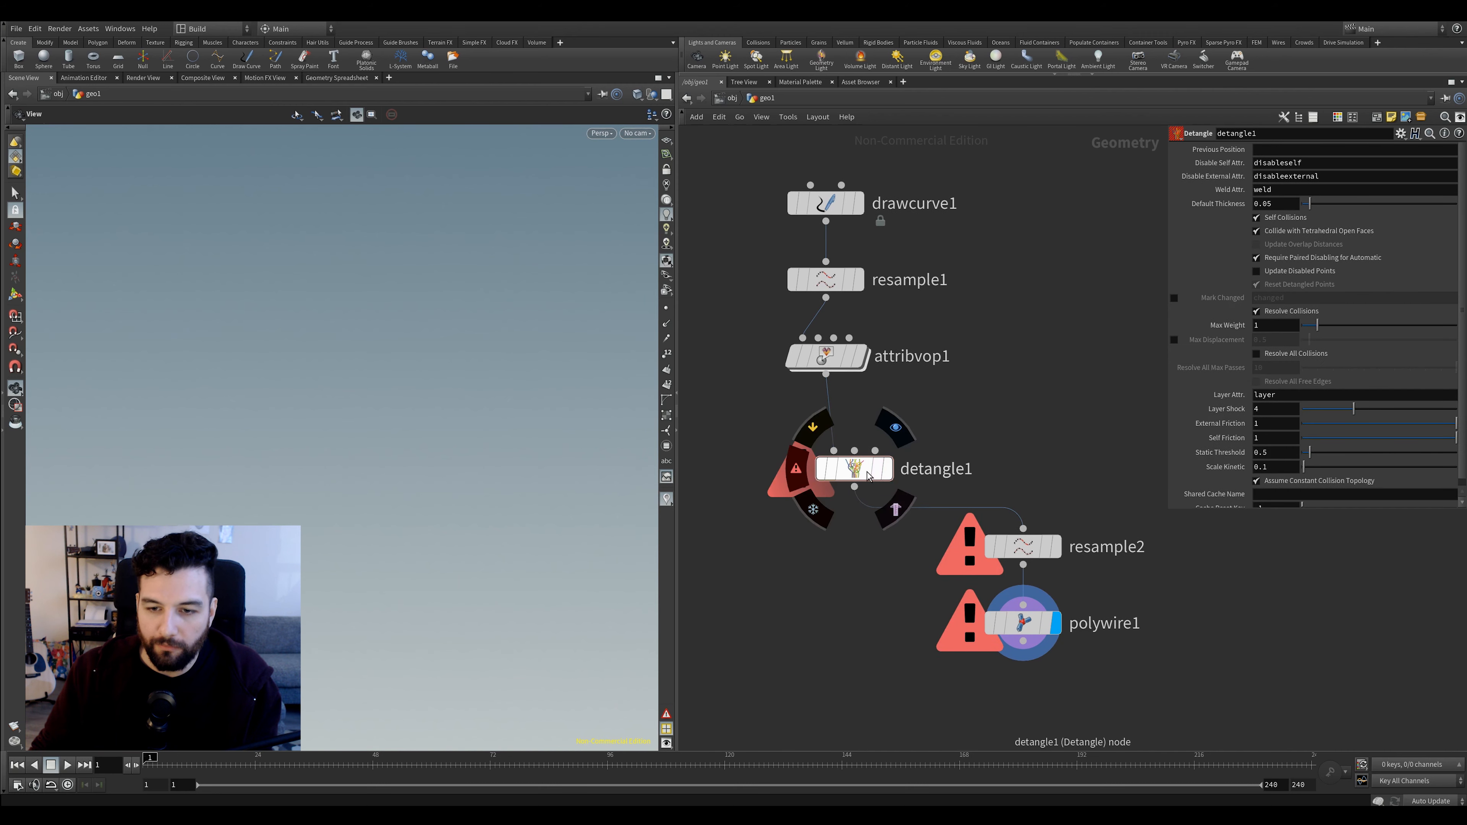
left_click(895, 427)
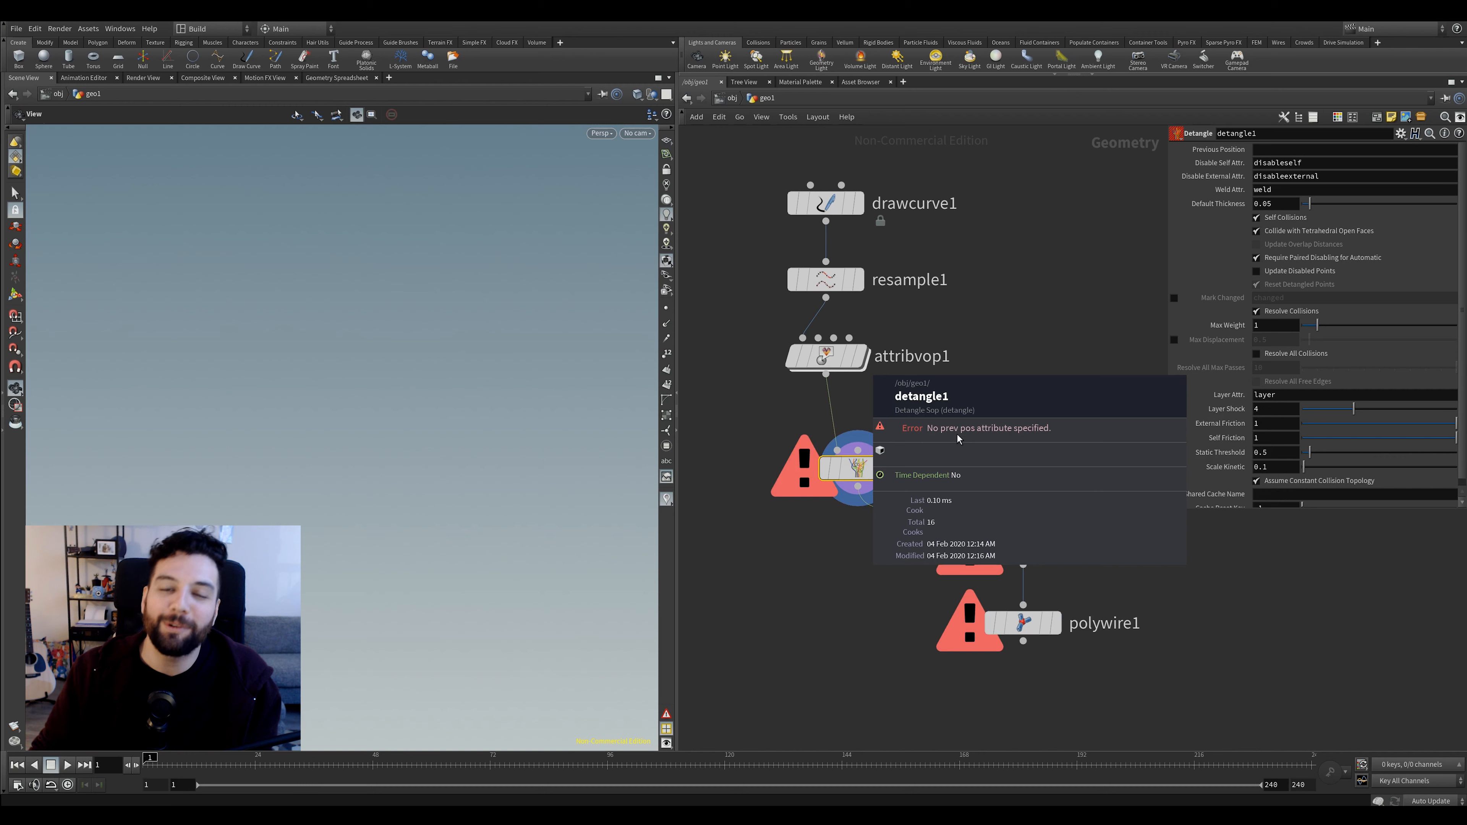
left_click_drag(858, 467, 825, 483)
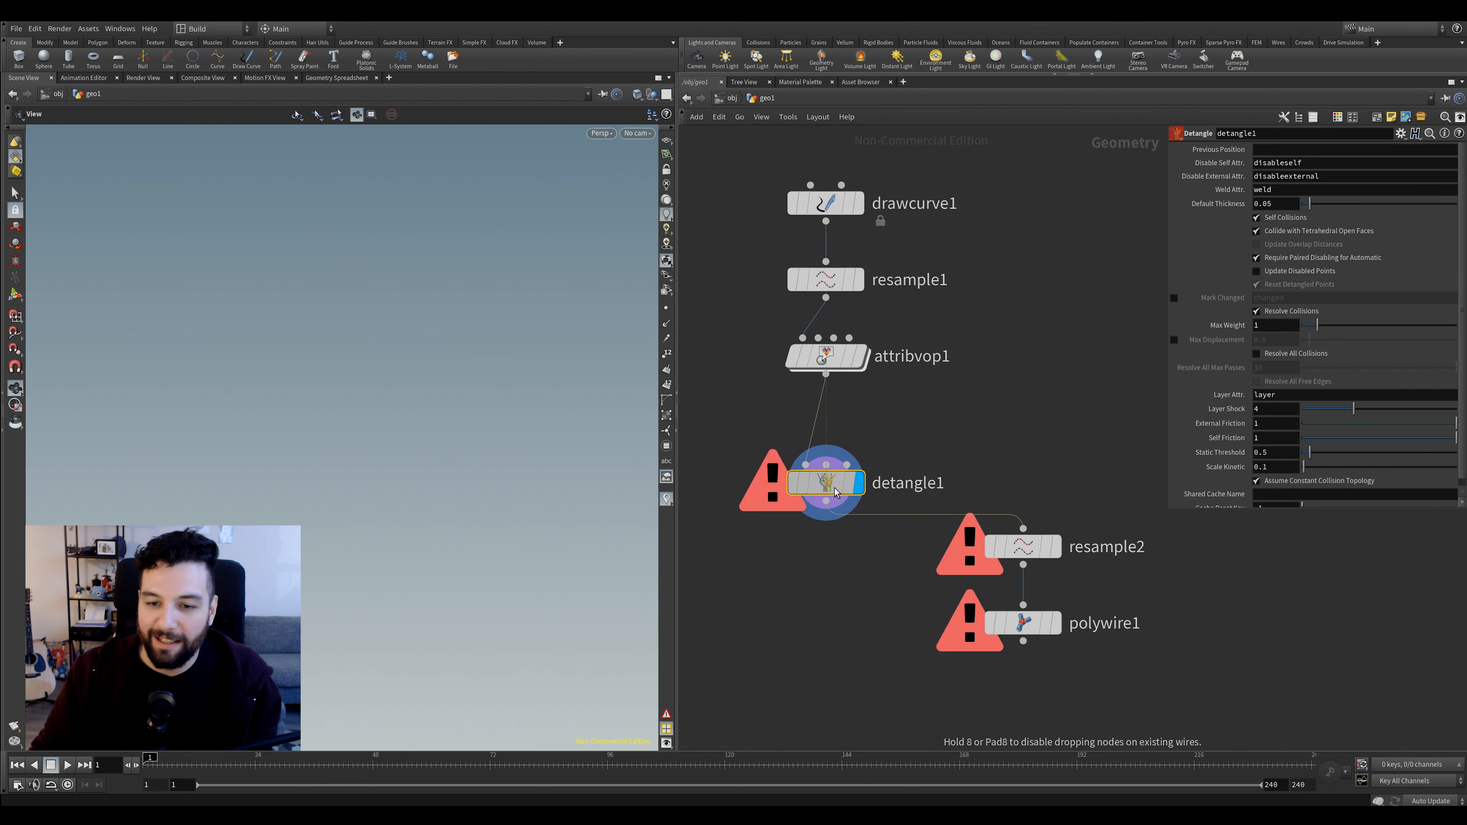
Insert a Rest Position node between attribvop1 and detangle1 and check its point attributes
middle_click_drag(903, 437, 915, 478)
left_click_drag(900, 375, 837, 196)
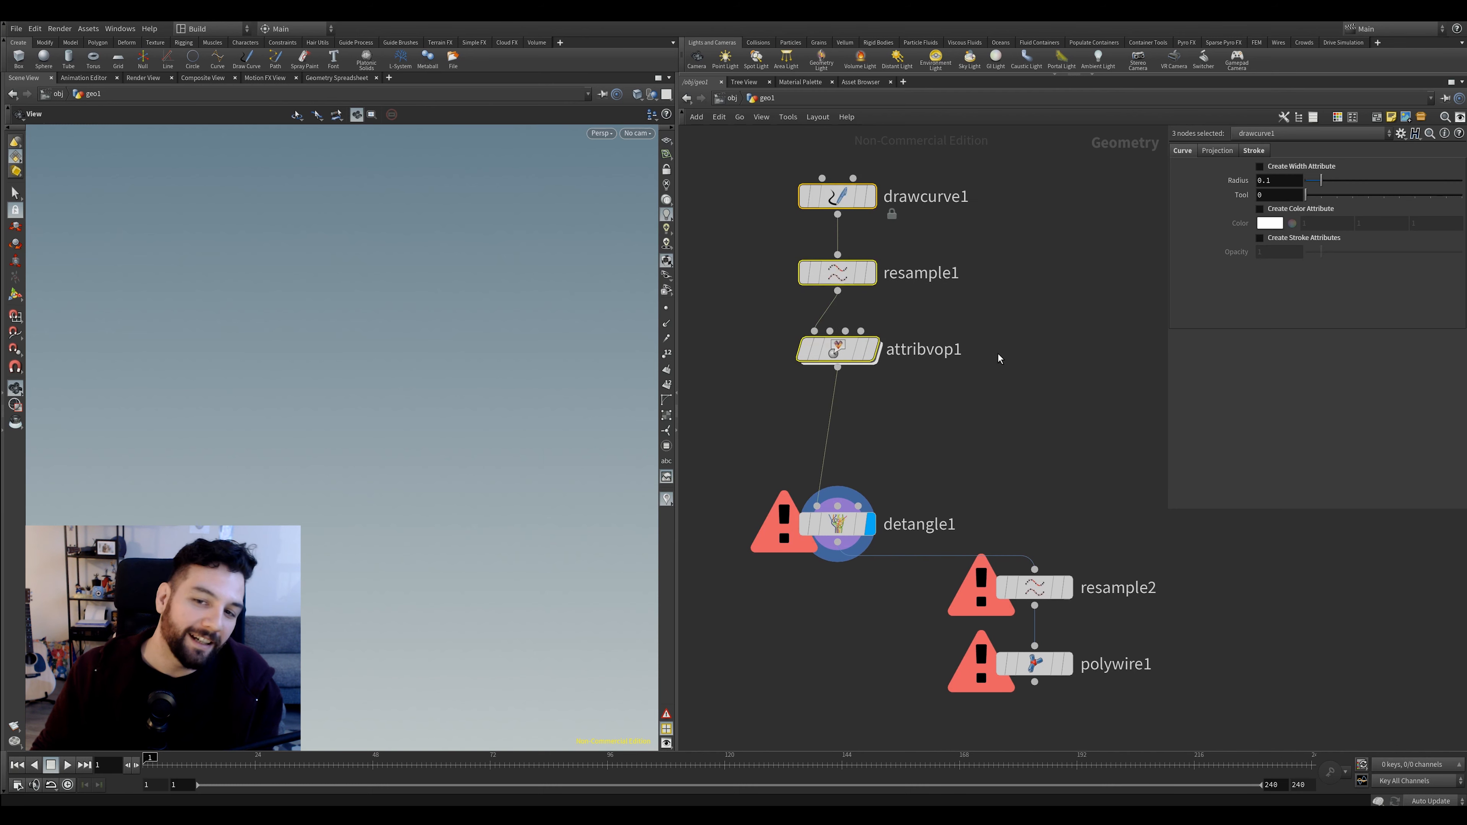
left_click(992, 368)
key("Tab")
type("rse")
key("Escape")
key("Tab")
type("res")
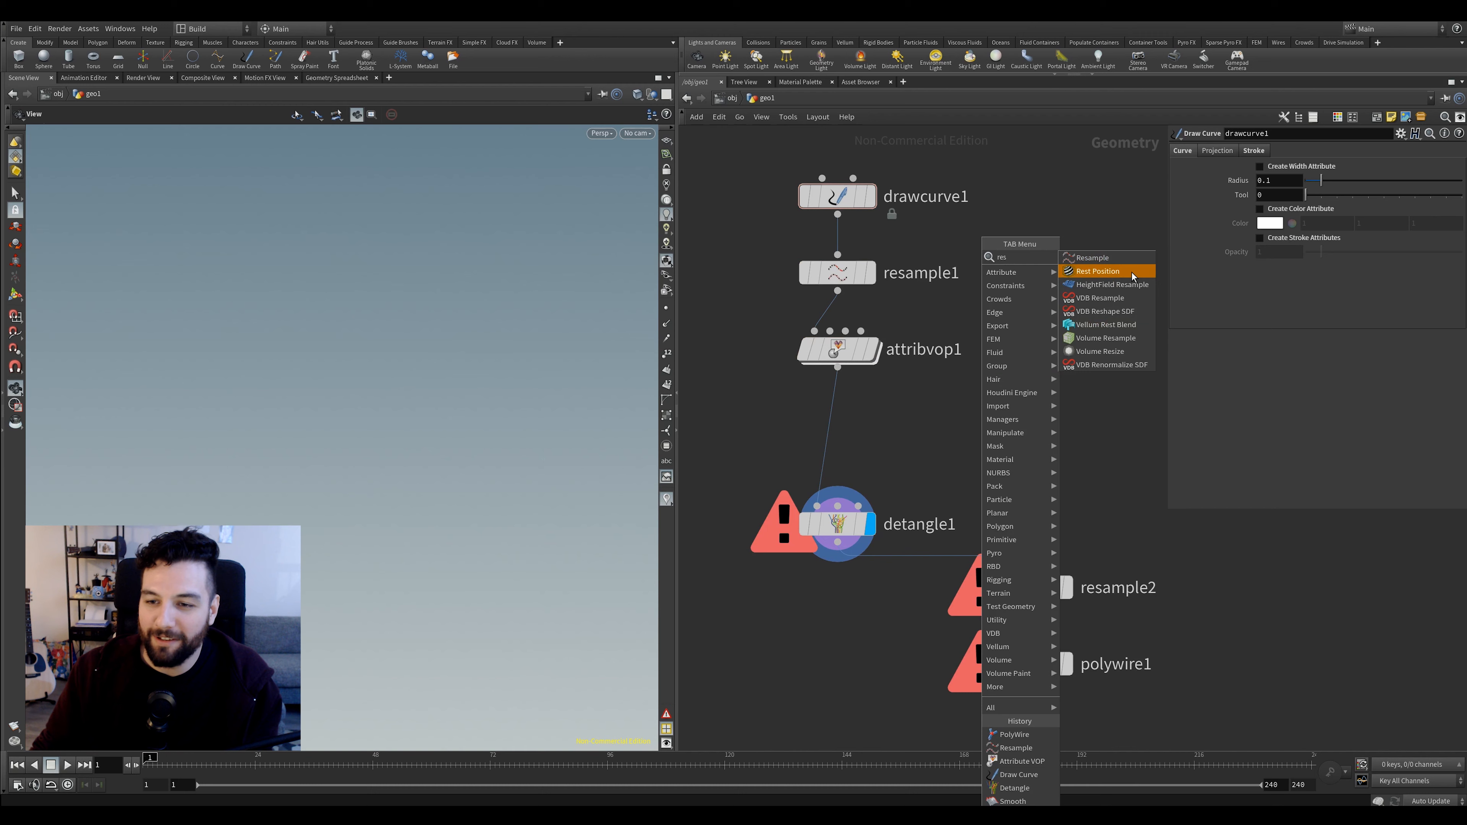
left_click(1084, 274)
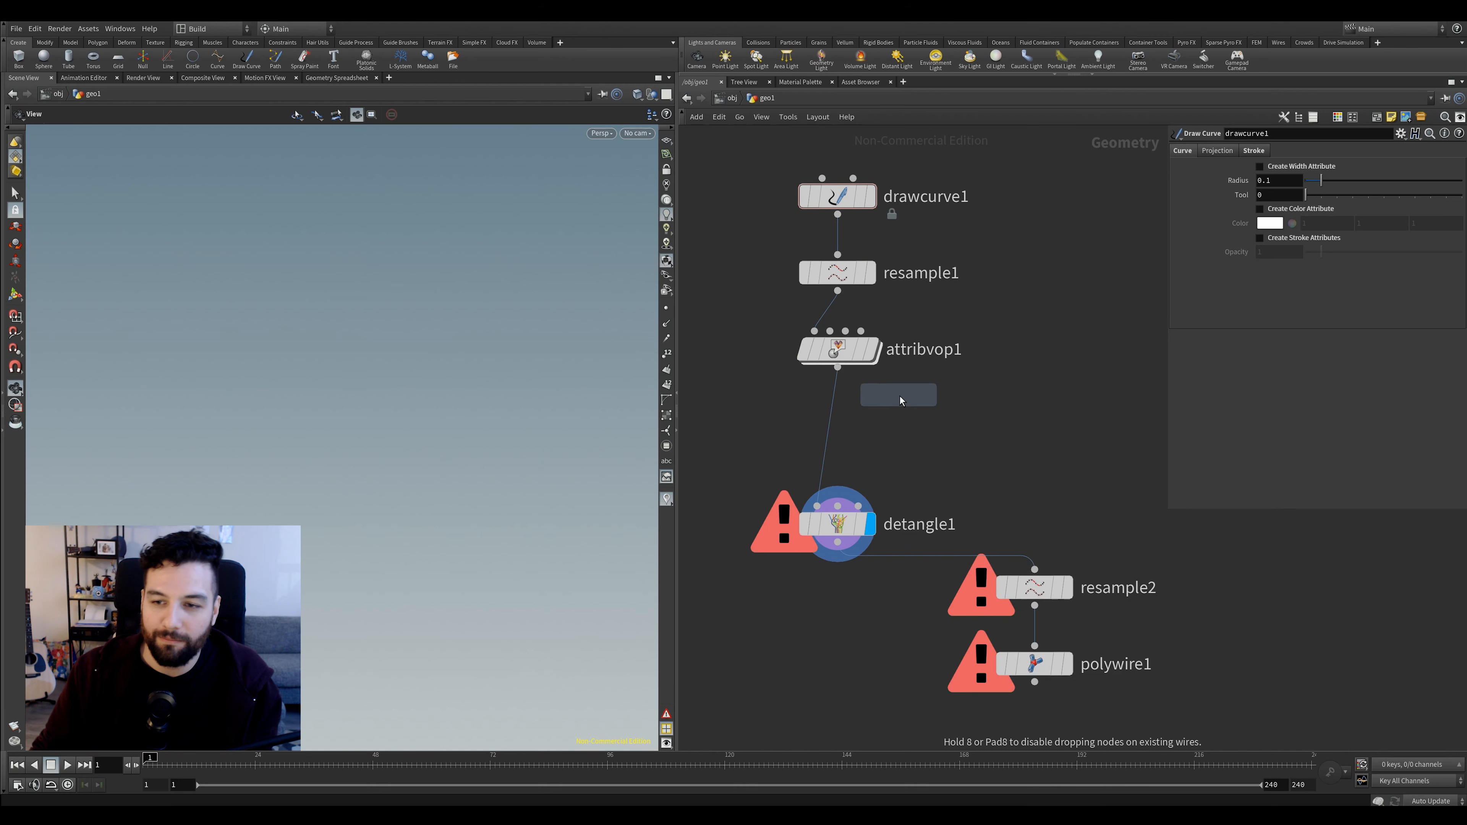
left_click(834, 418)
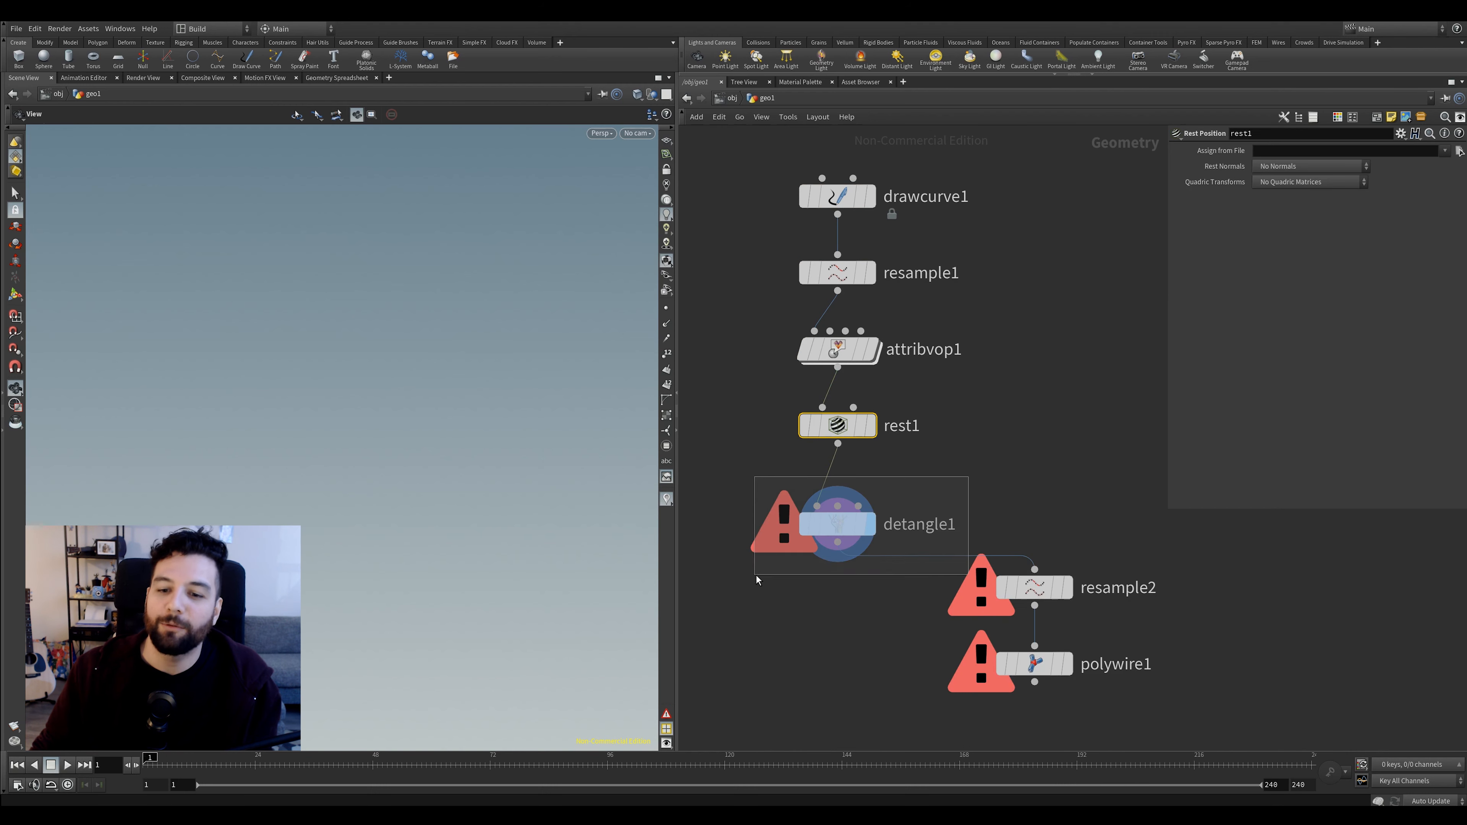
middle_click(885, 417)
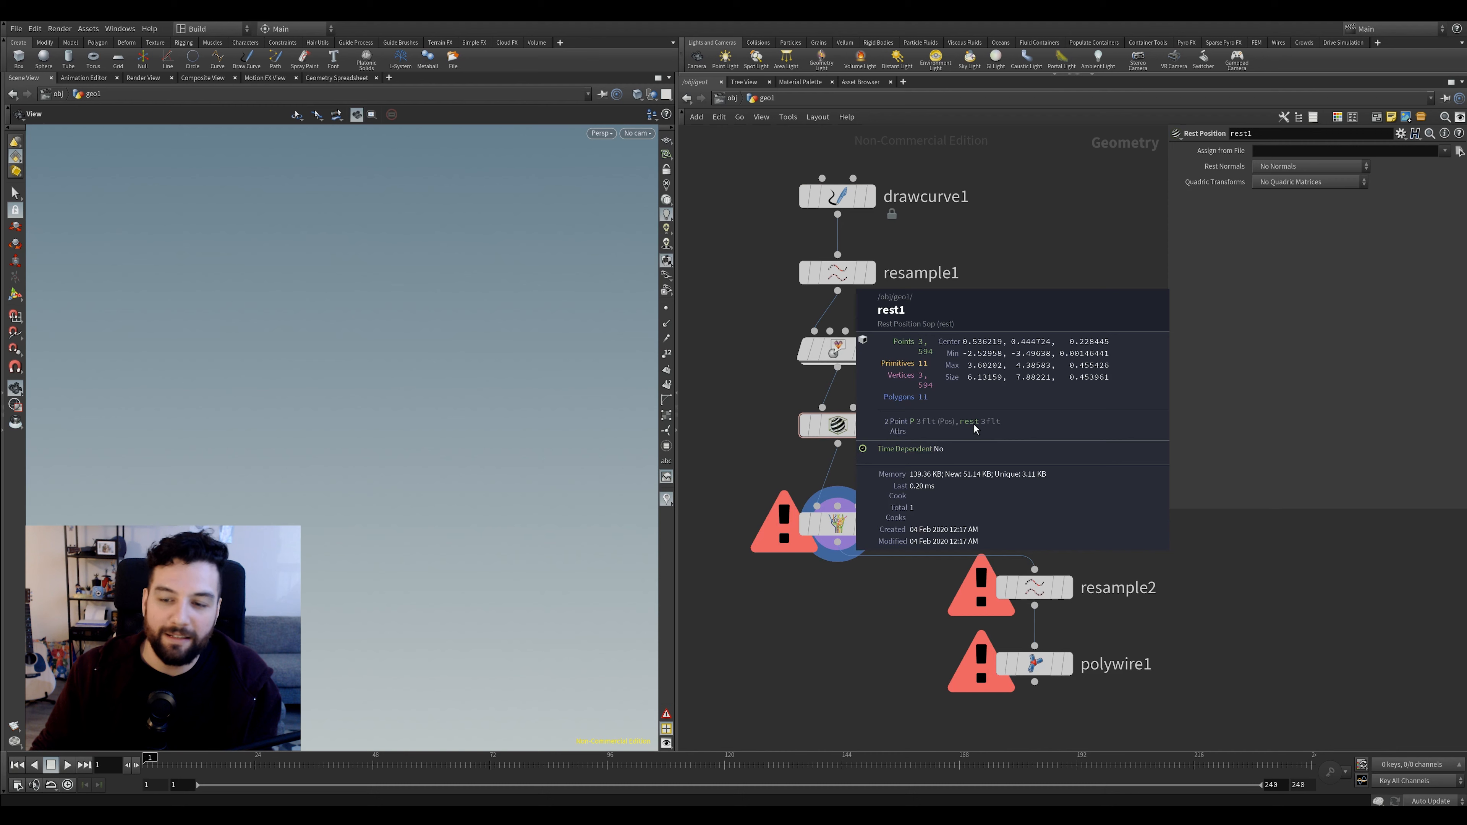
Set the Previous Position attribute of detangle1 to rest
left_click_drag(898, 484, 745, 562)
left_click_drag(944, 468, 922, 493)
left_click(1261, 149)
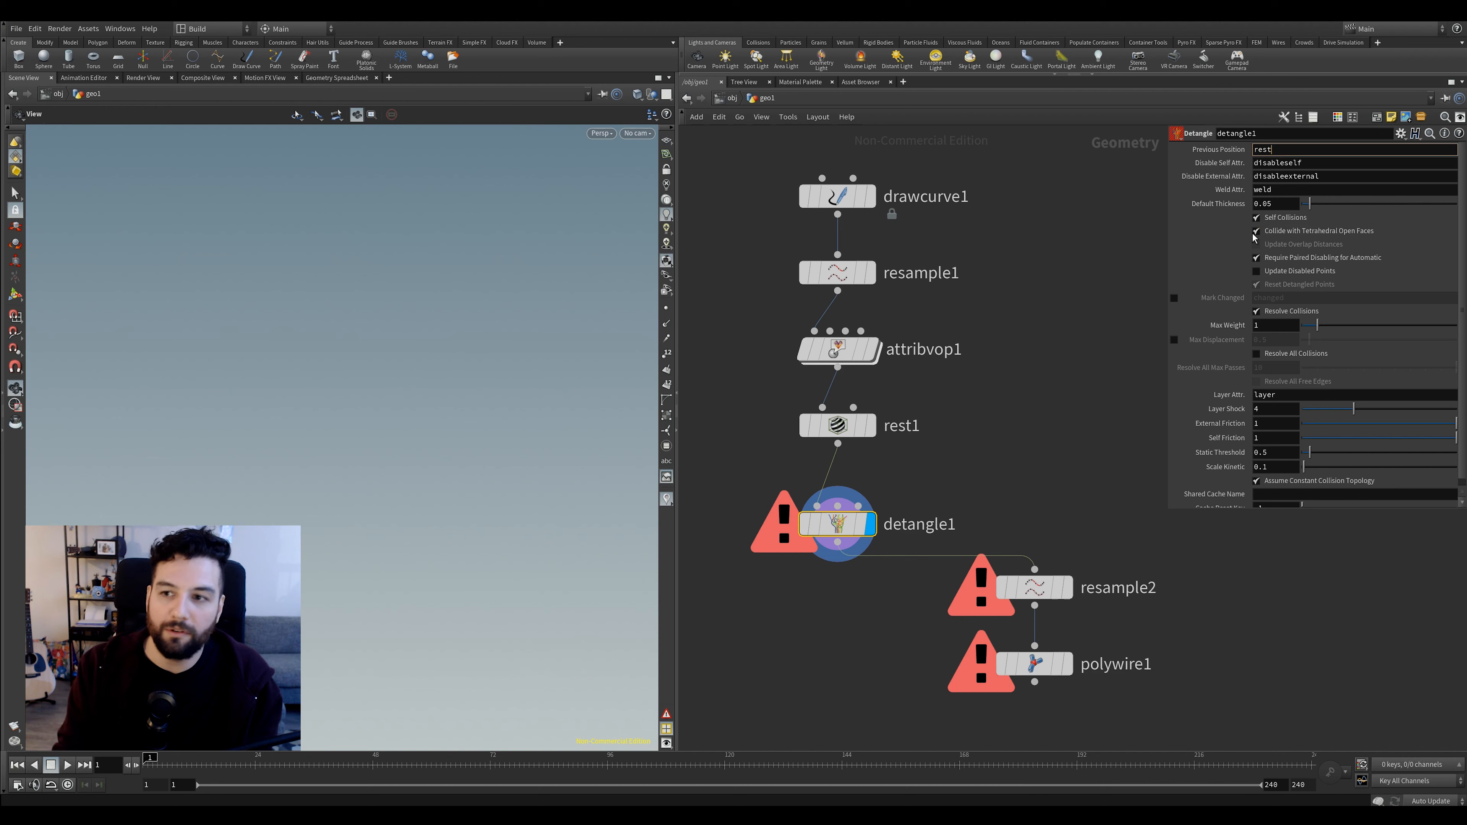
type("rest")
key("Return")
left_click_drag(586, 249, 560, 239)
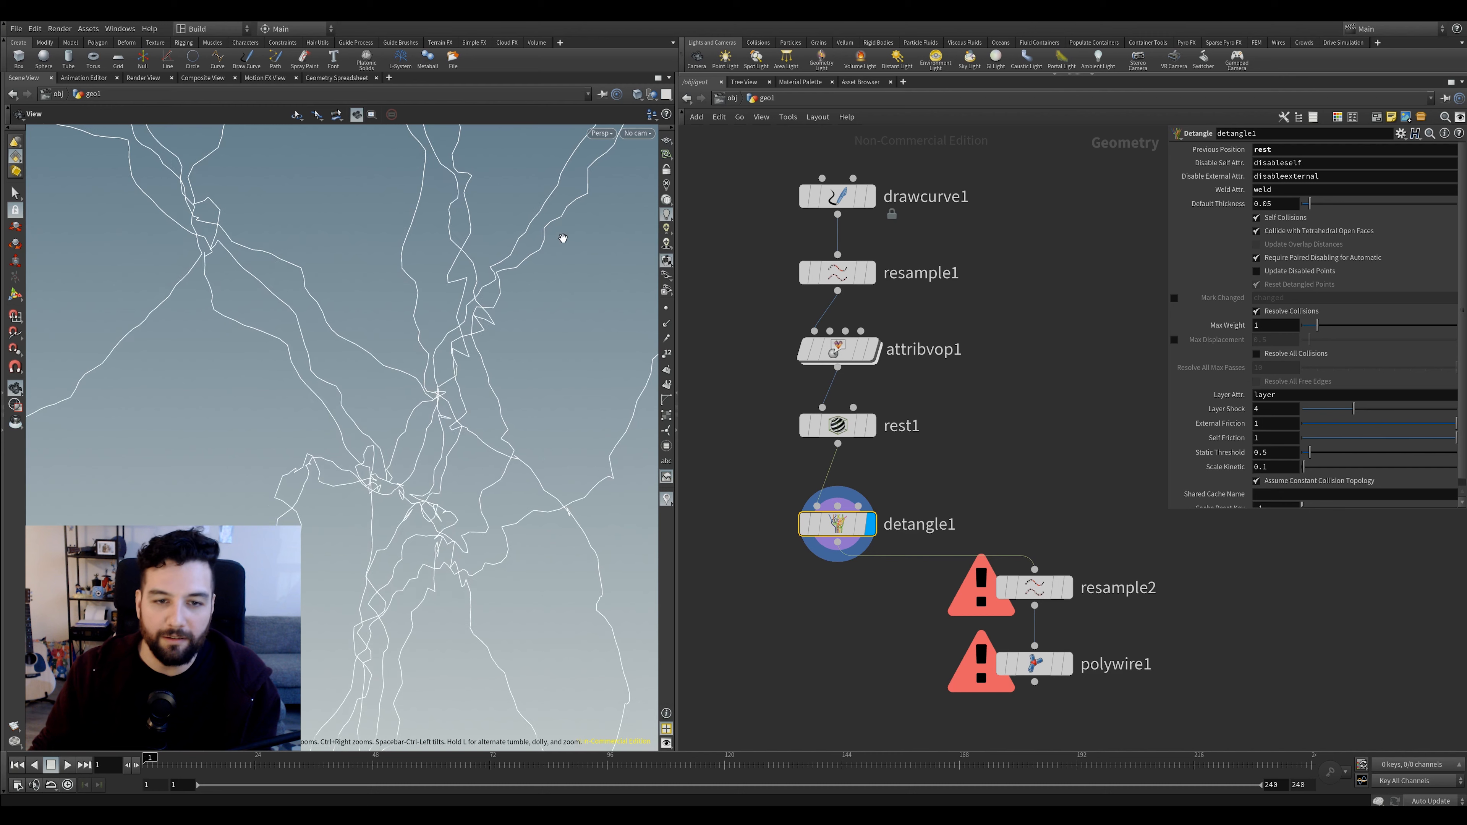
Show the curve points and try a segment length of 0.01 on resample1, settling on 0.005
left_click(666, 308)
right_click_drag(459, 358, 462, 339)
middle_click_drag(1024, 447, 995, 362)
left_click(810, 188)
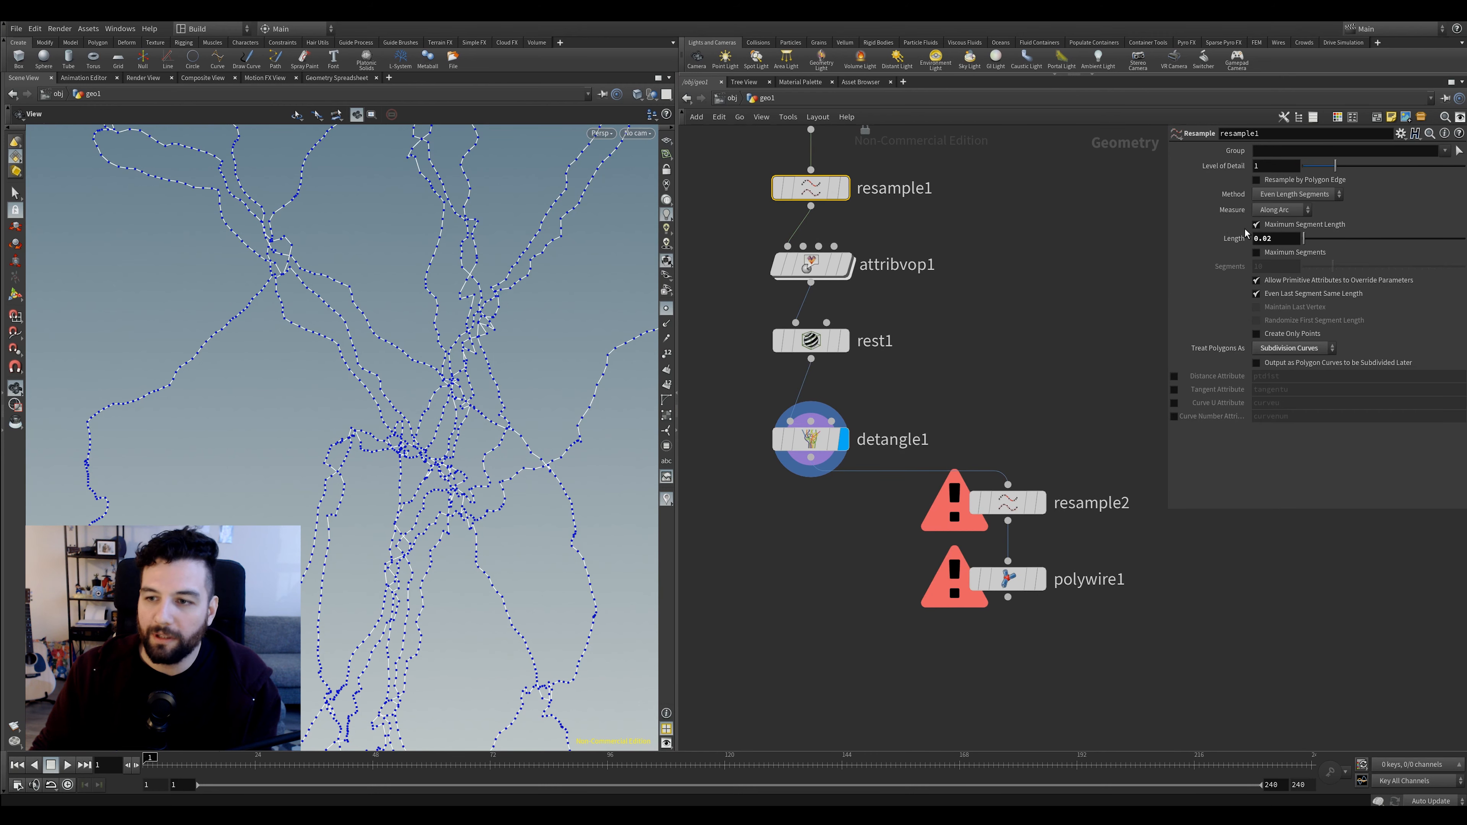
key("BackSpace")
type("1")
key("Return")
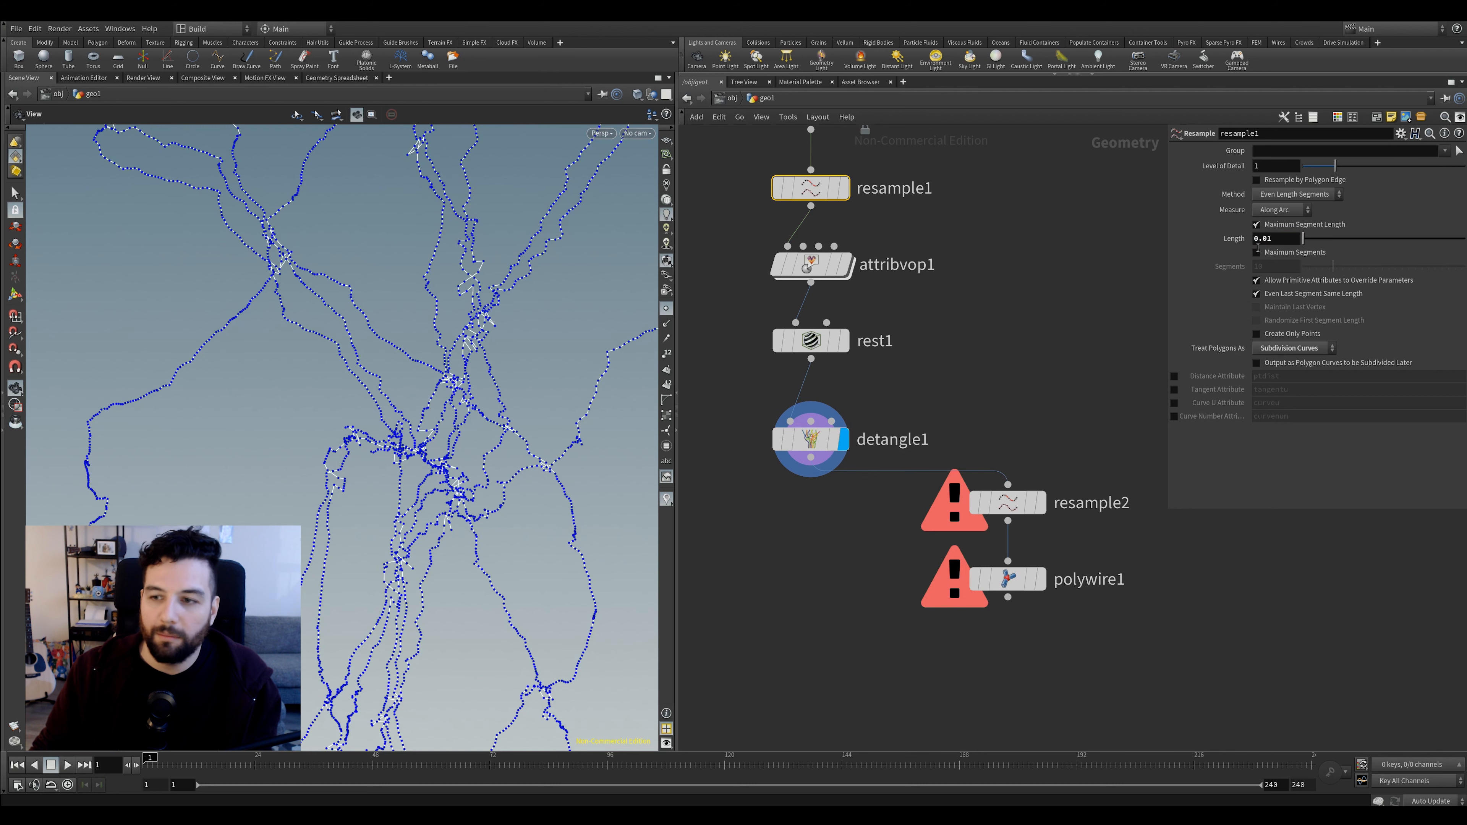
key("BackSpace")
type("05")
key("Return")
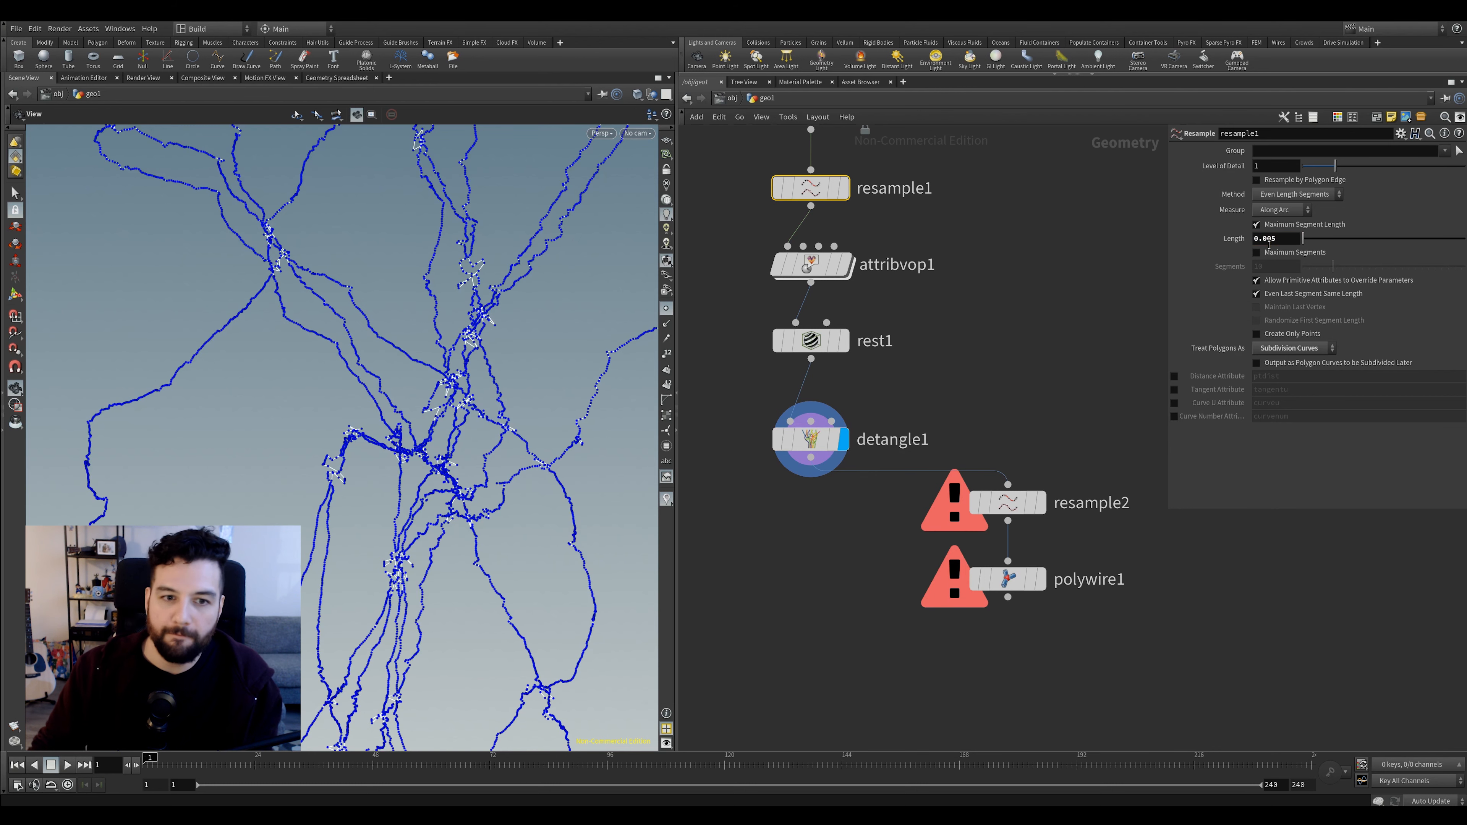
Display polywire1, move resample2 and polywire1 down, and insert a Smooth node between detangle1 and resample2
left_click_drag(269, 388, 248, 391)
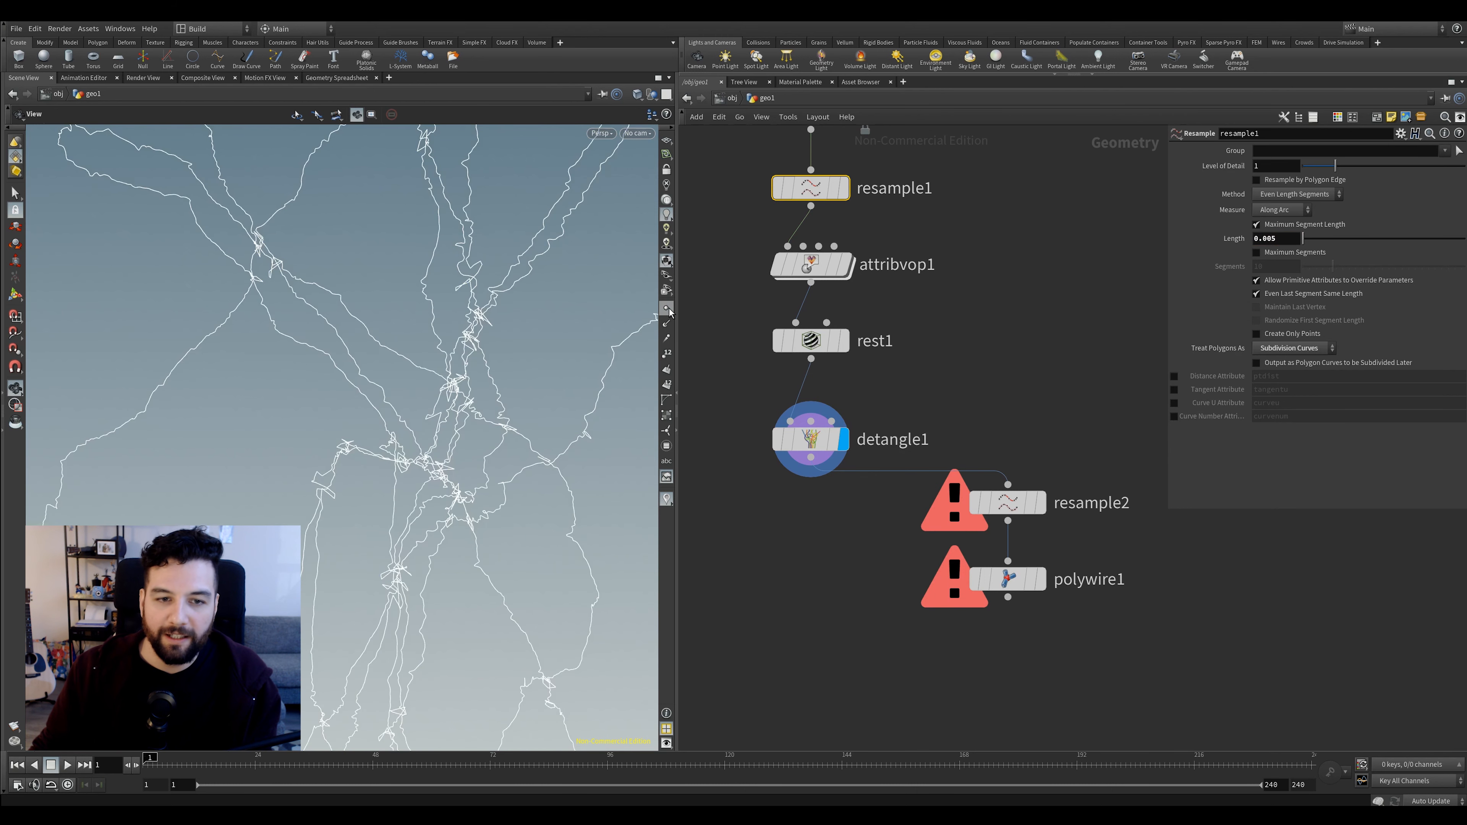
left_click(1043, 580)
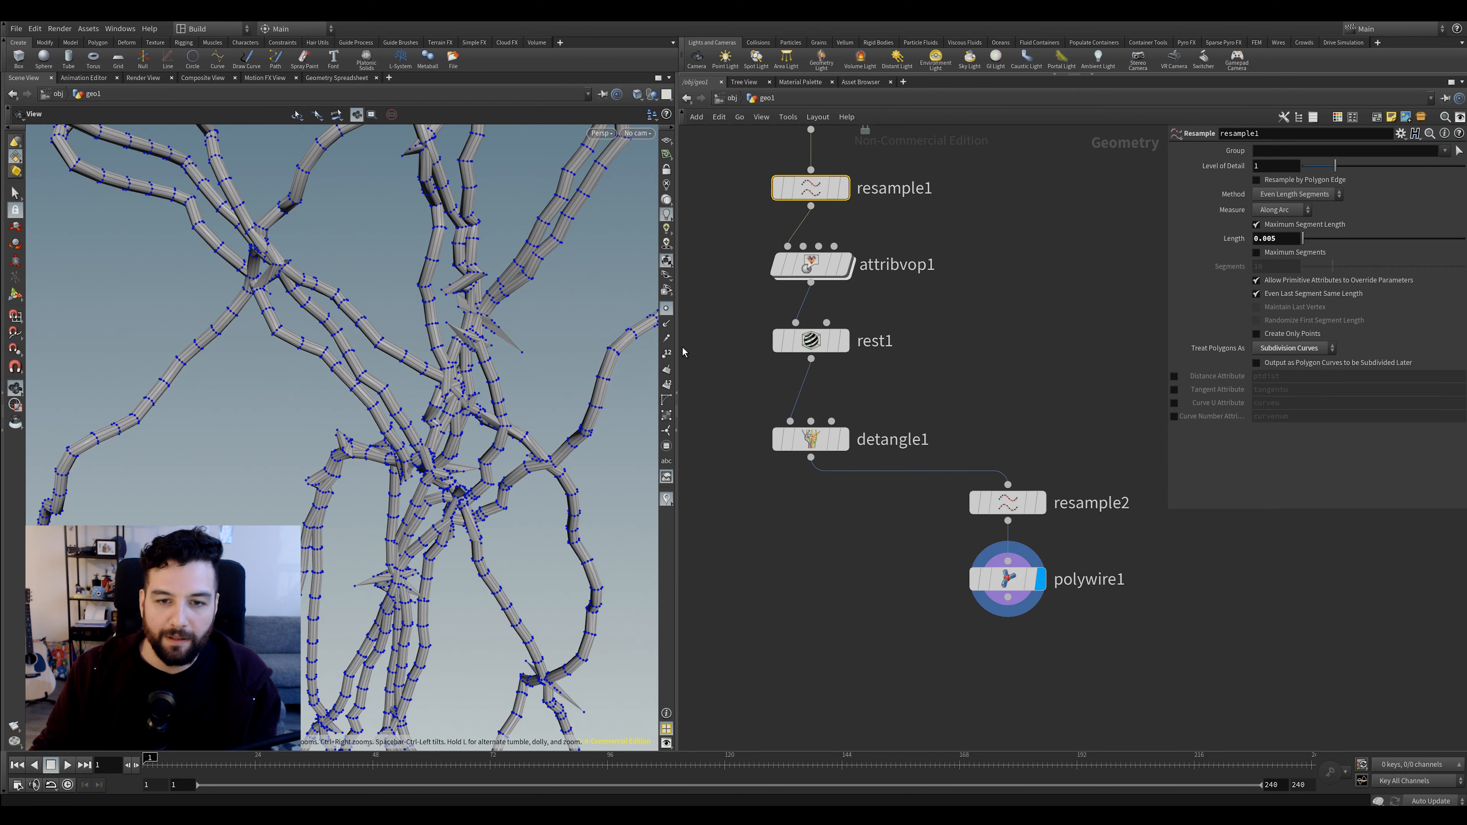
left_click_drag(1073, 443, 1011, 673)
left_click_drag(1012, 511, 1020, 653)
left_click(1064, 546)
key("Tab")
type("smooth")
key("Return")
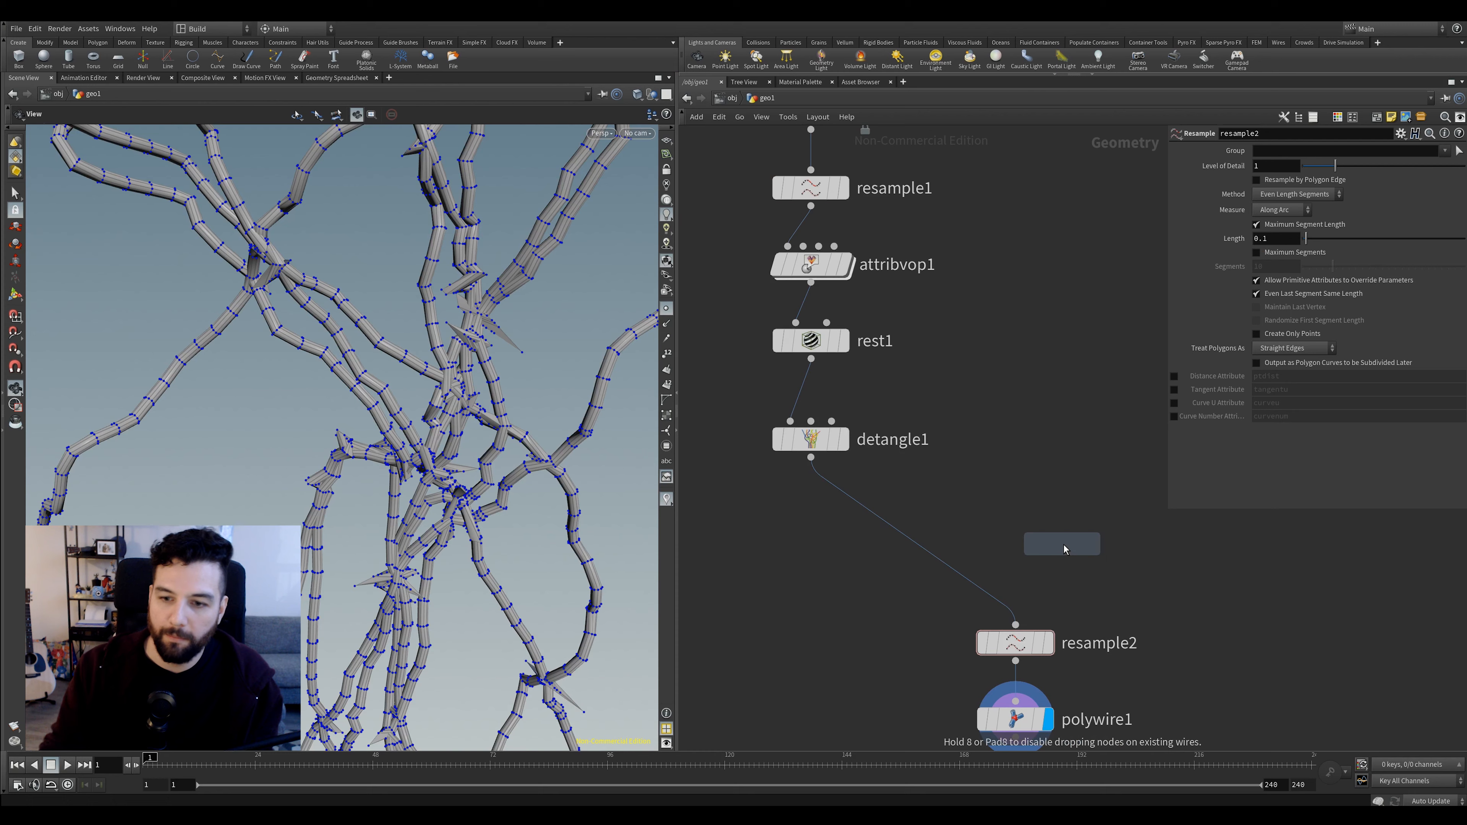
left_click(963, 582)
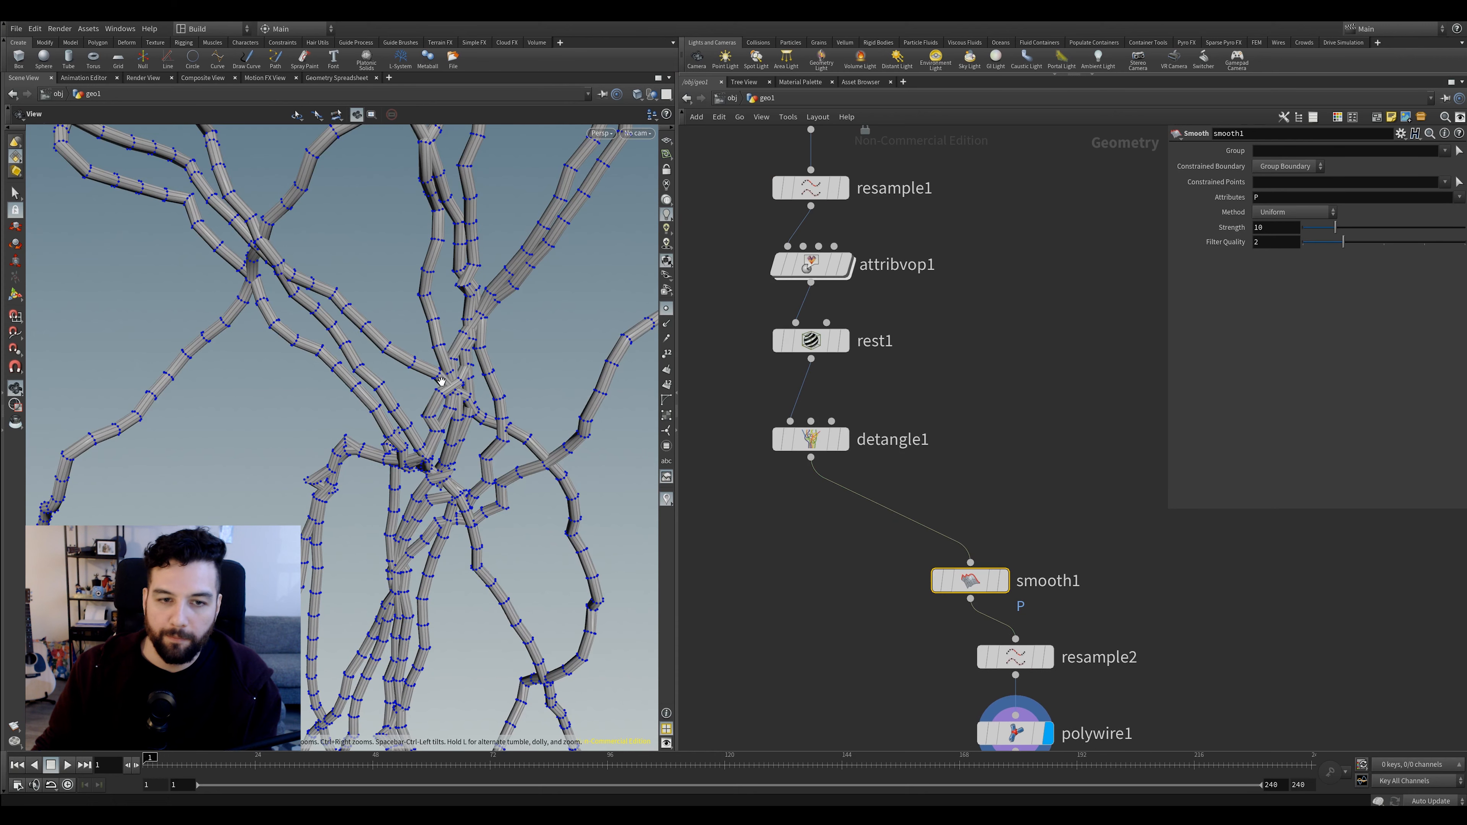
Hide the point display and set the segment length of resample2 to 0.05
left_click(665, 309)
left_click_drag(582, 338, 601, 329)
left_click_drag(1088, 475, 1016, 659)
left_click_drag(1258, 240, 1270, 242)
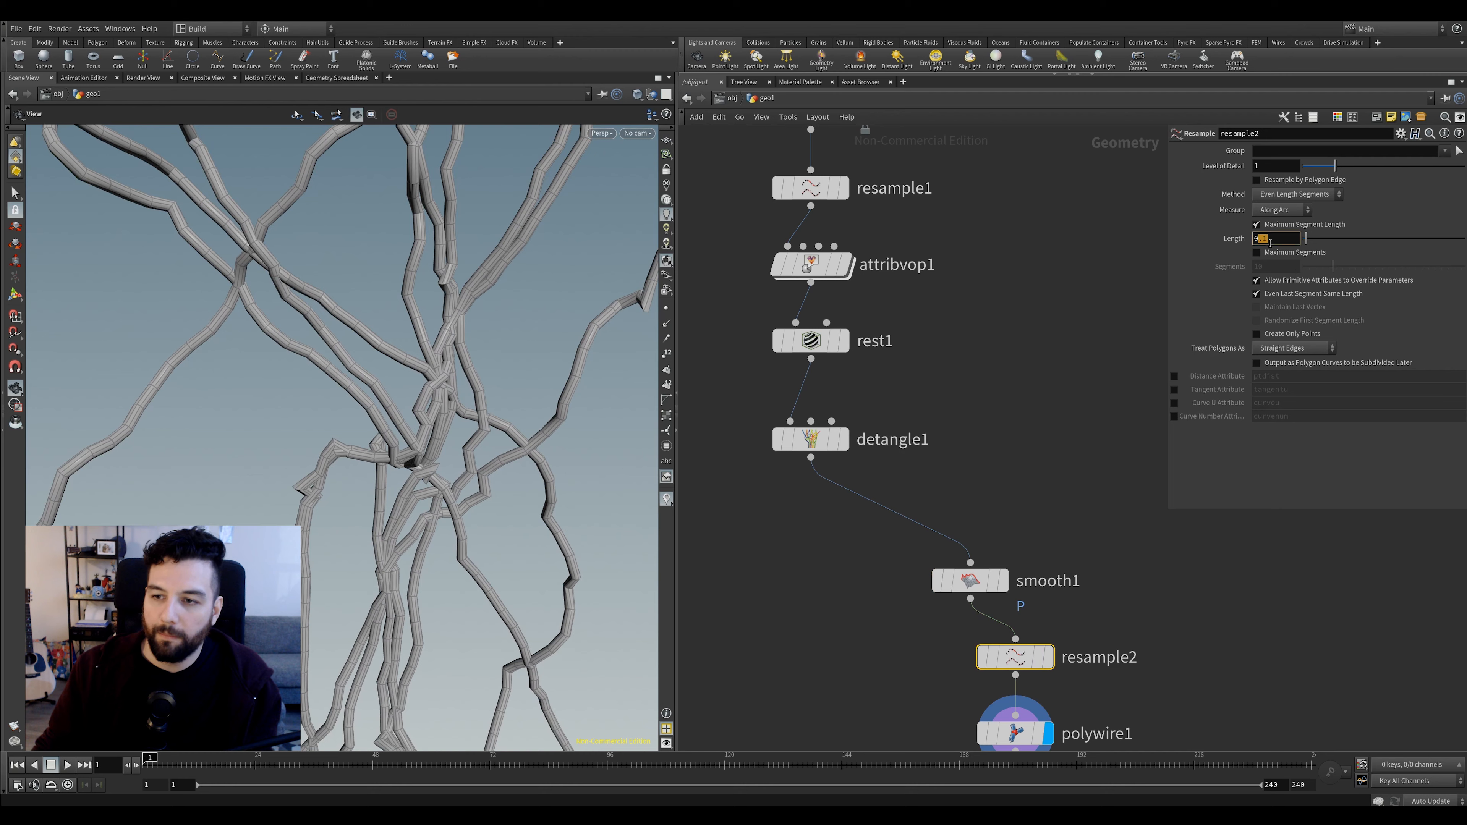
type("05")
key("Return")
Inspect the tubes up close from several angles to see where they still intersect
right_click_drag(545, 337, 465, 183)
left_click_drag(465, 183, 419, 328)
middle_click_drag(420, 328, 438, 289)
left_click_drag(439, 289, 449, 387)
middle_click_drag(448, 387, 371, 358)
right_click_drag(371, 359, 350, 262)
middle_click_drag(351, 262, 396, 328)
left_click_drag(396, 328, 471, 331)
Move detangle1 further down to open up space below rest1 in the network
left_click(810, 440)
scroll(885, 420, "down", 3)
middle_click_drag(979, 624, 953, 549)
left_click_drag(951, 546, 813, 426)
left_click(889, 439)
middle_click_drag(913, 370, 940, 377)
left_click_drag(920, 372, 786, 438)
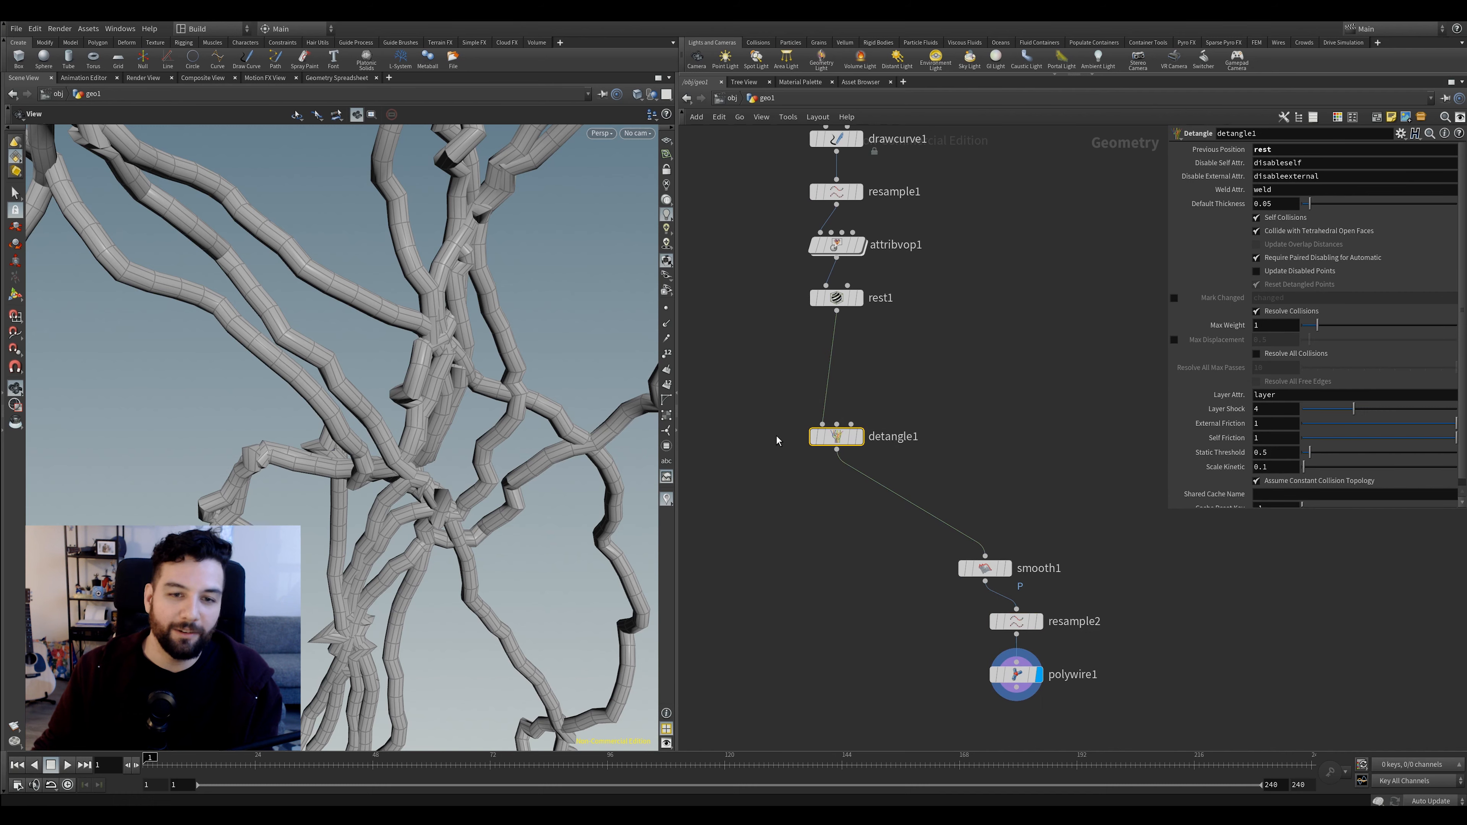
middle_click_drag(764, 431, 790, 469)
left_click_drag(555, 344, 421, 394)
Add a For-Each Number block beside detangle1
key("Tab")
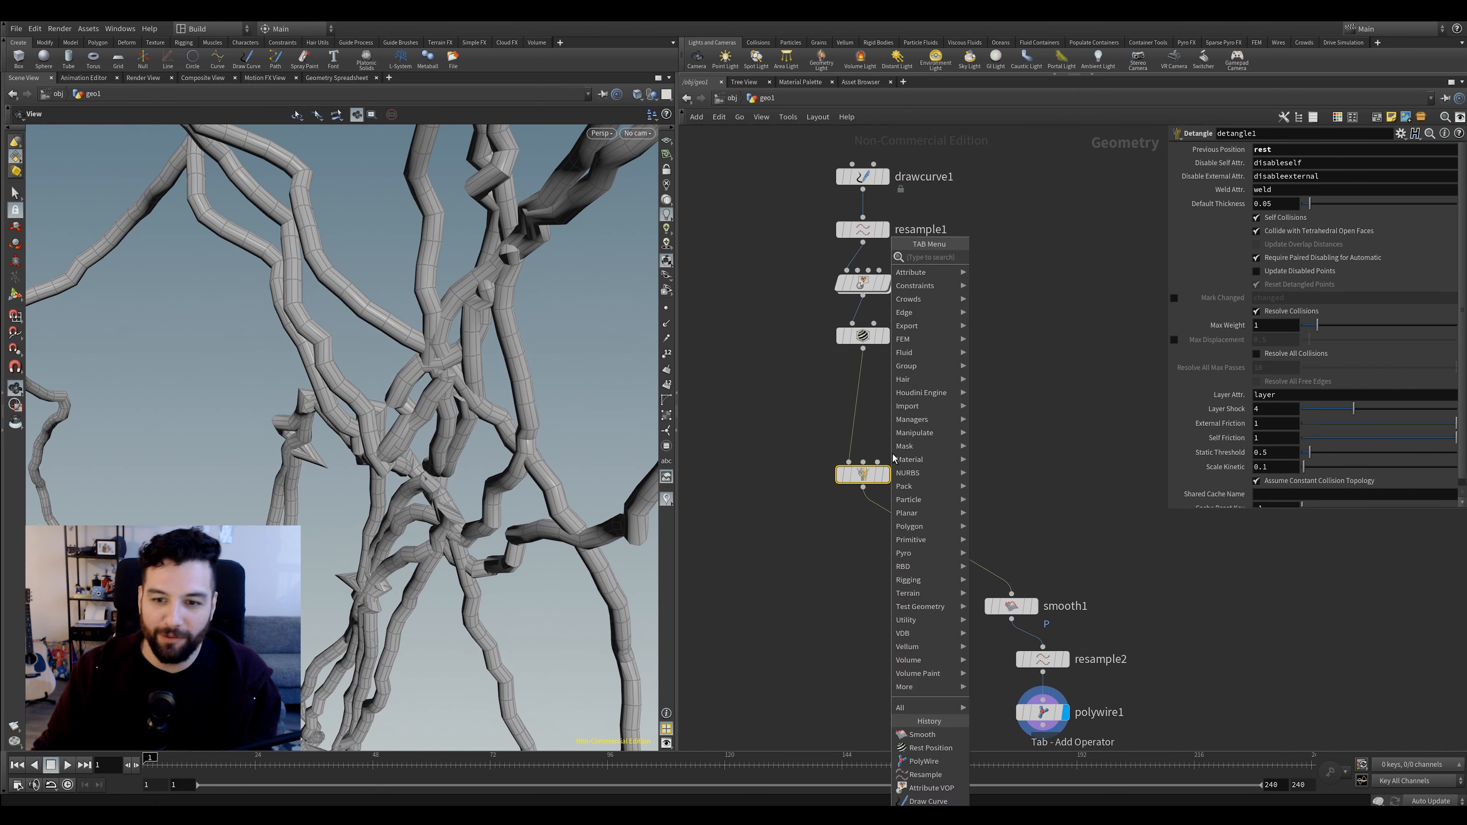
type("for")
key("Down")
key("Down")
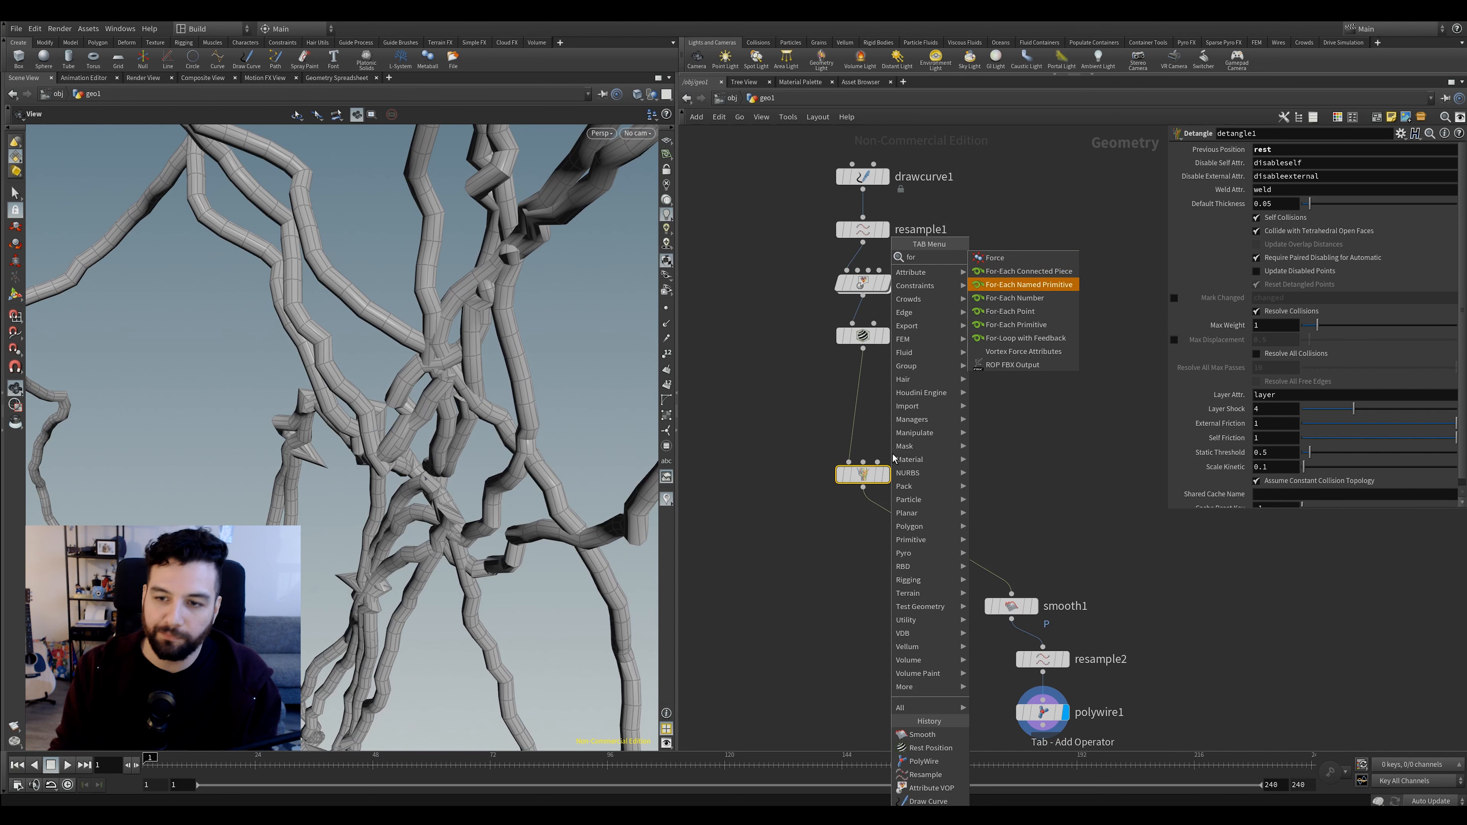
key("Down")
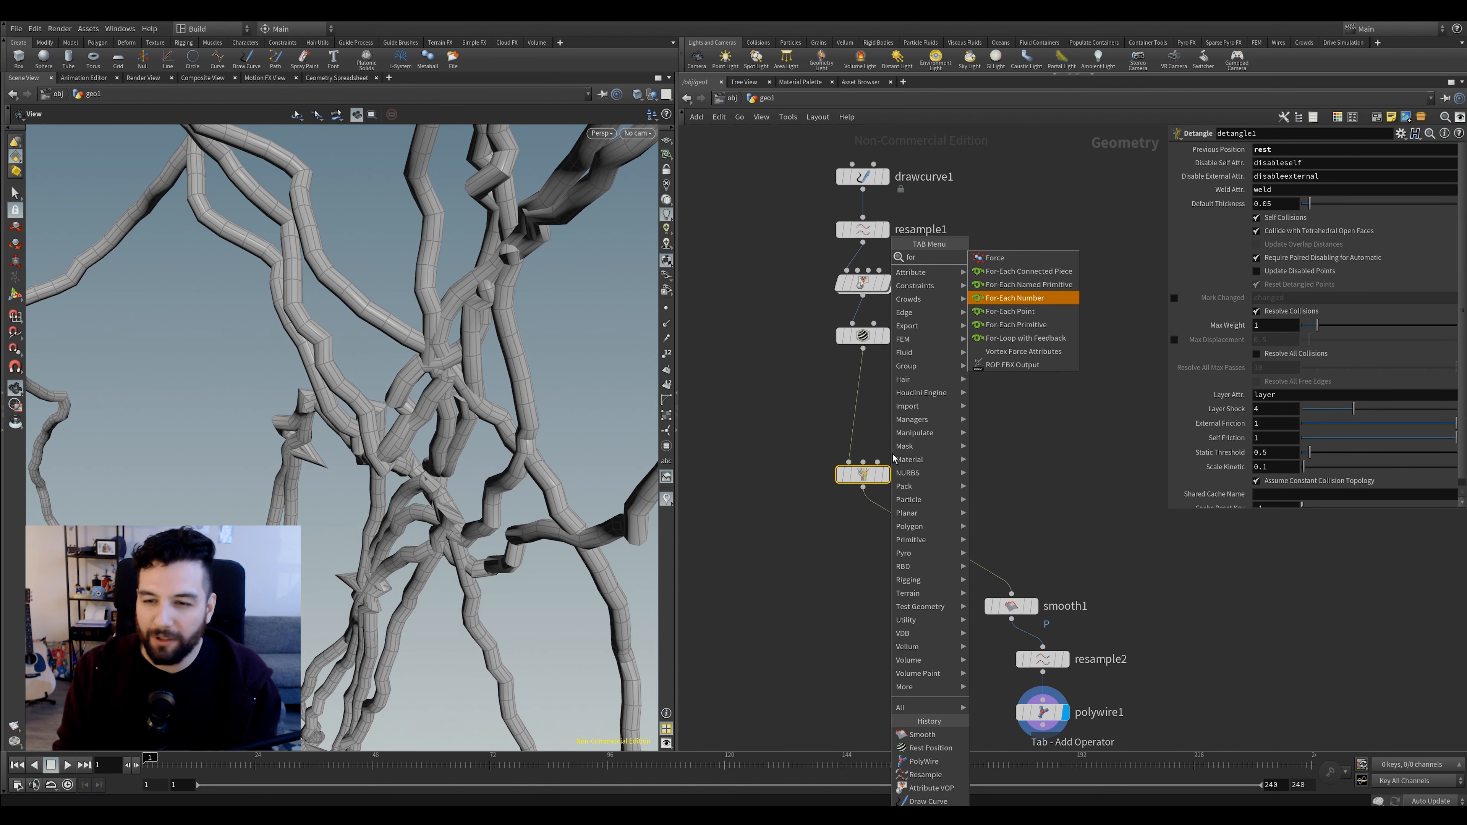
key("Return")
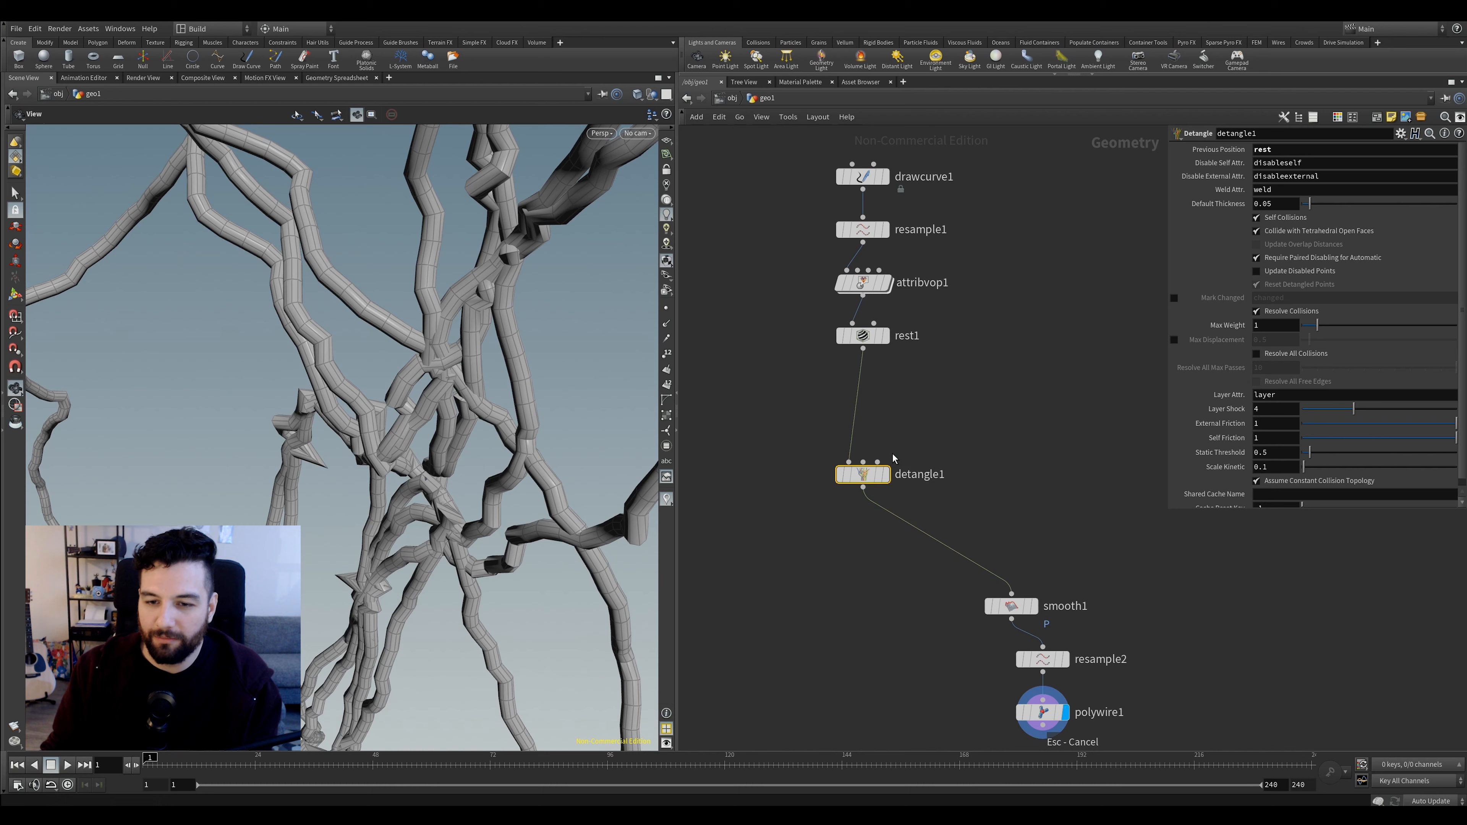
key("Tab")
type("for")
key("Down")
key("Down")
key("Down")
key("Return")
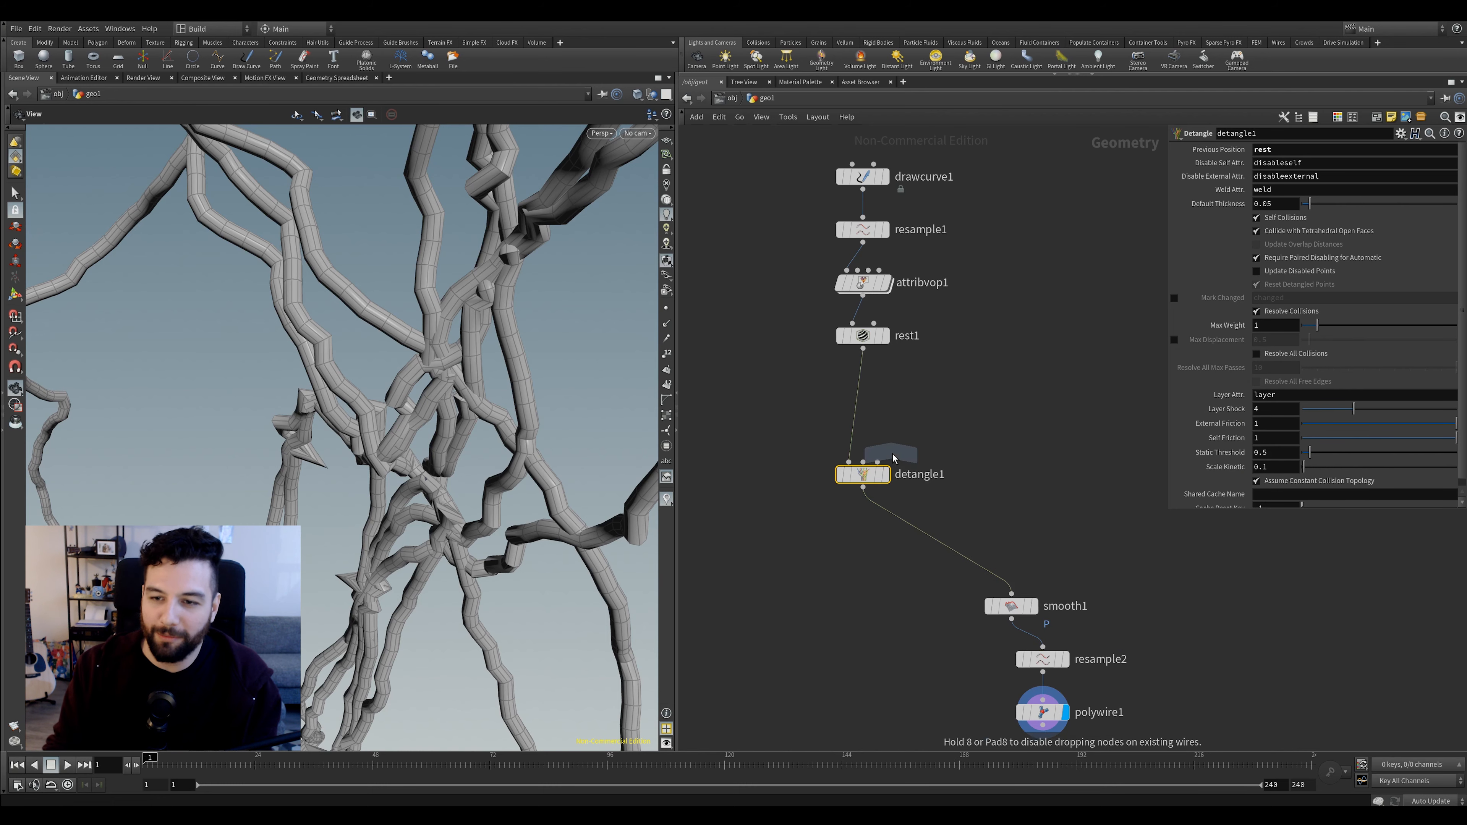
left_click(940, 427)
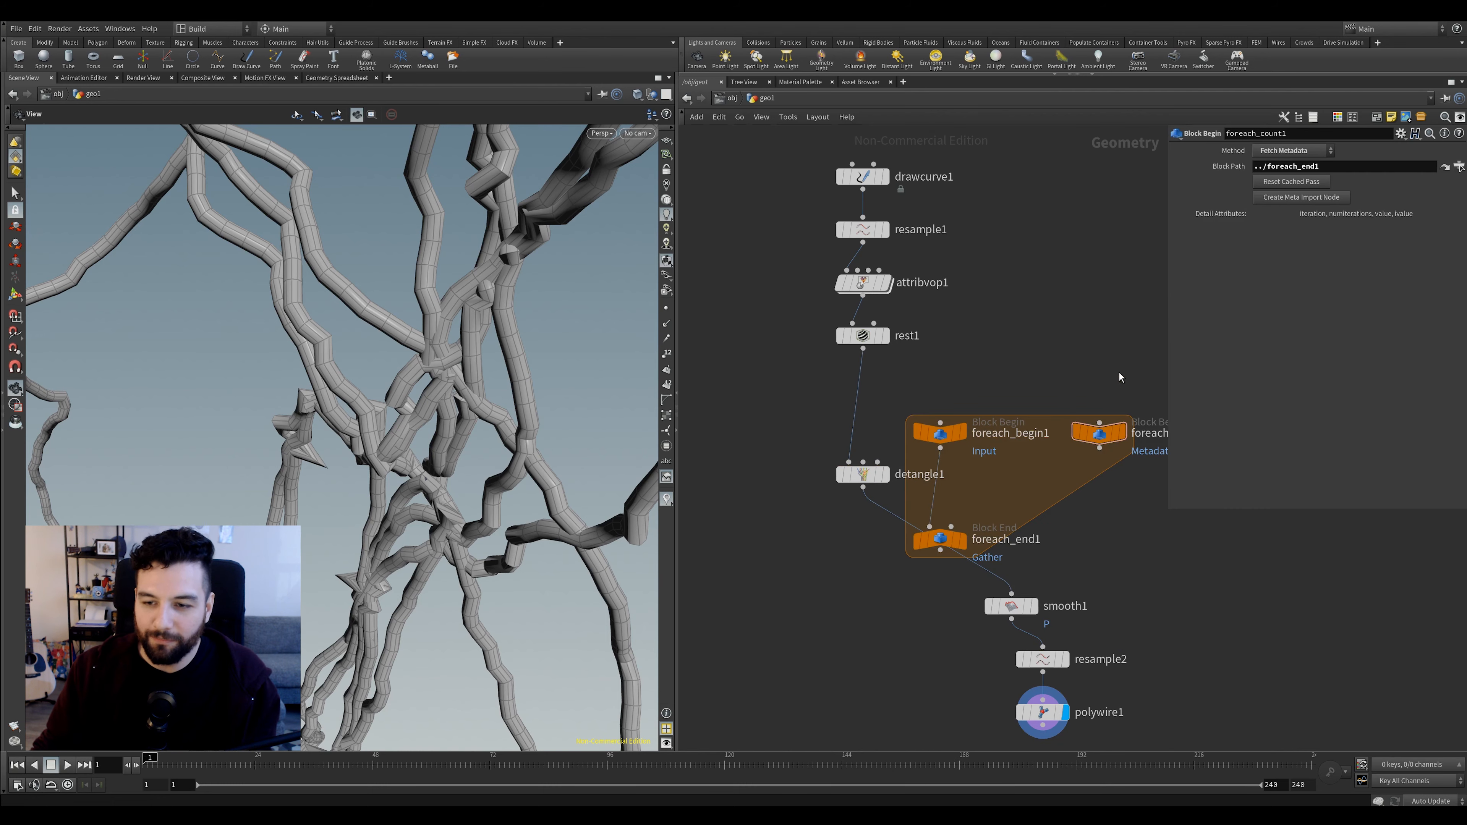
Delete the loop's metadata node and wire detangle1 inside the loop, between rest1 and smooth1
middle_click_drag(1090, 346, 1017, 343)
key("Delete")
left_click_drag(790, 347, 868, 420)
left_click_drag(868, 548, 939, 591)
left_click_drag(801, 484, 878, 501)
middle_click_drag(993, 482, 1009, 465)
Set foreach_end1 to the Feedback Each Iteration gather method with 6 iterations
left_click_drag(991, 496, 856, 565)
left_click_drag(1315, 183, 1340, 185)
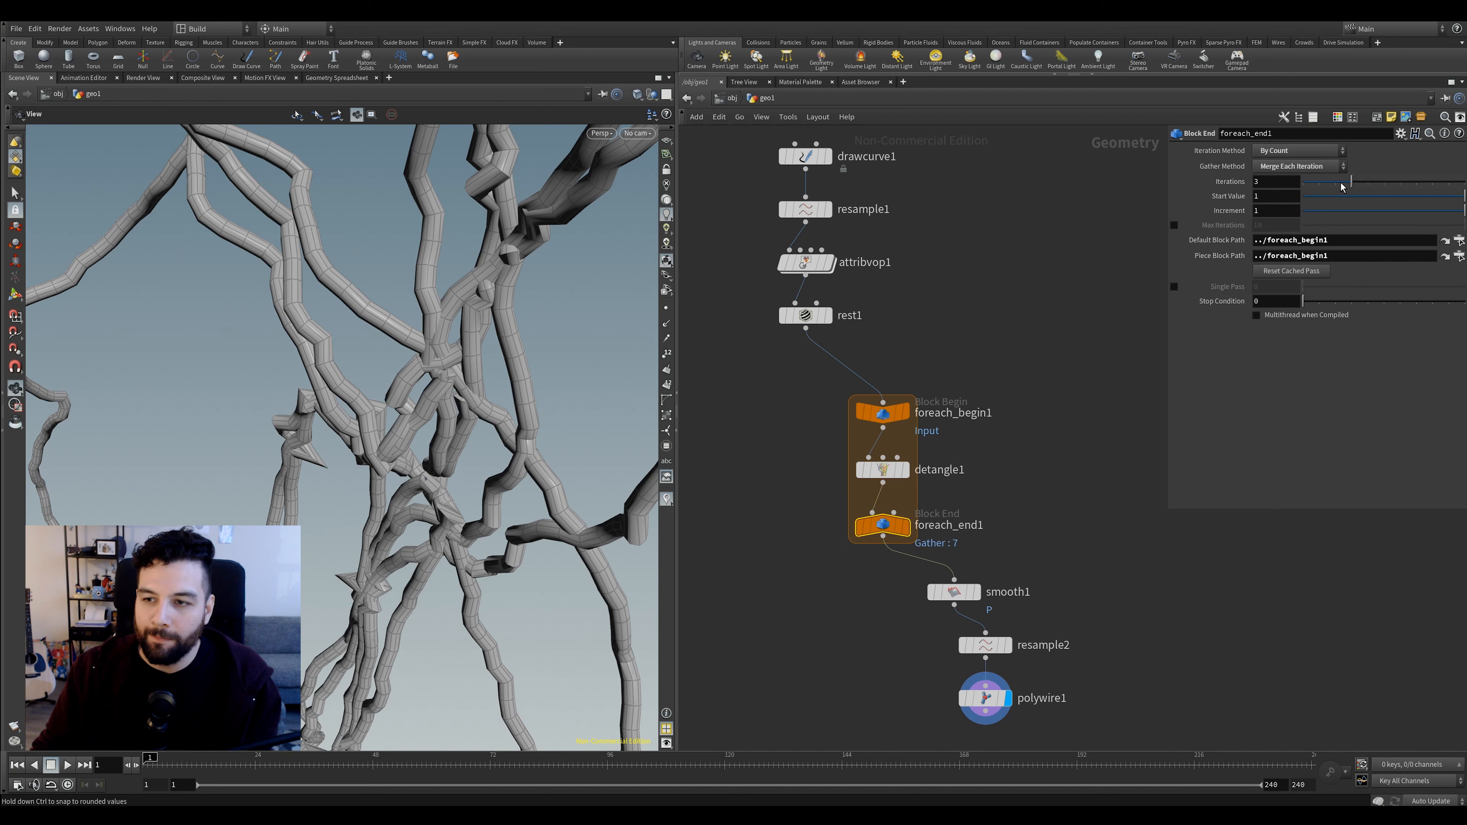
middle_click(879, 524)
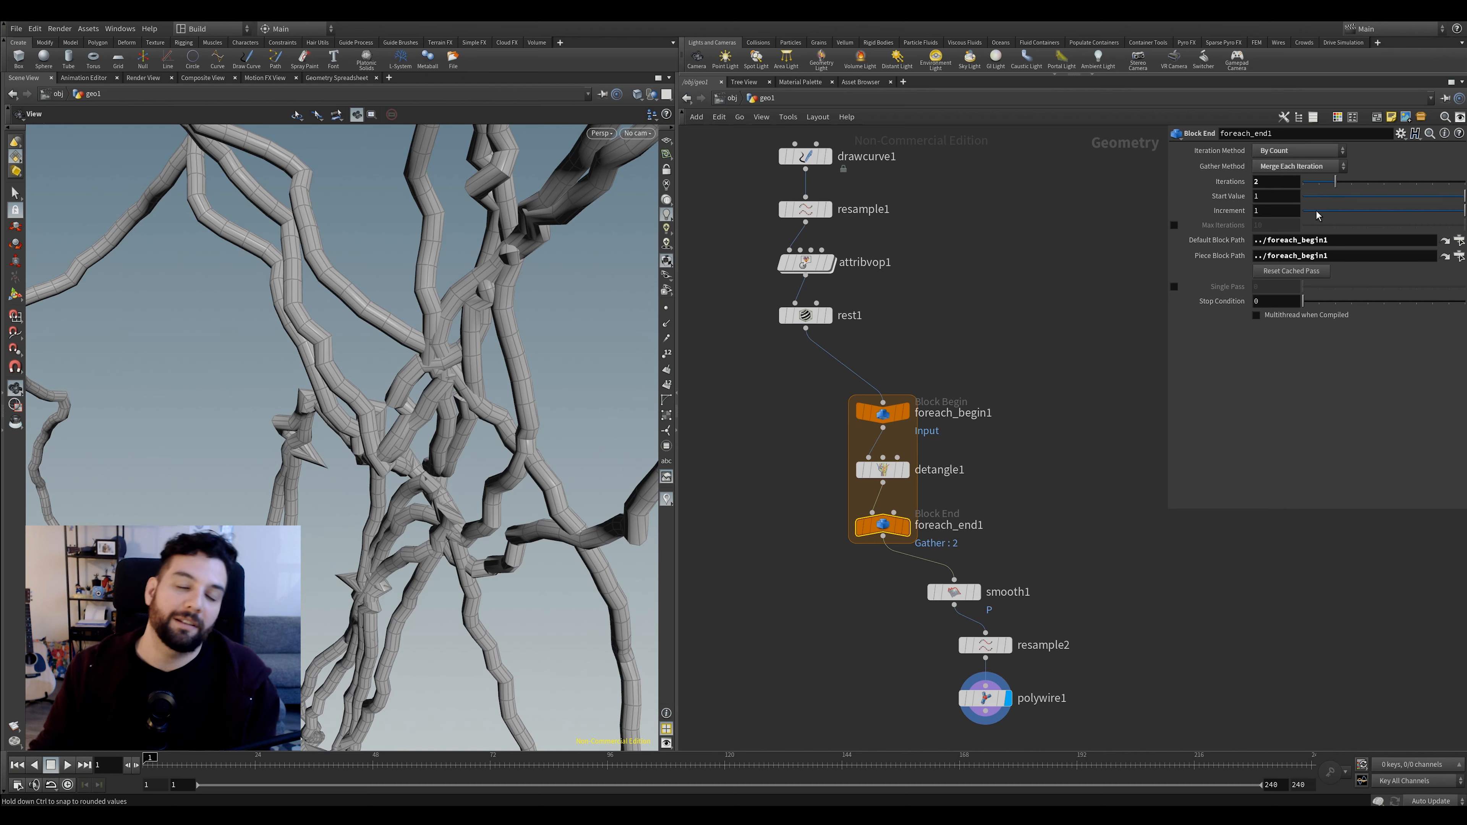
left_click(1298, 166)
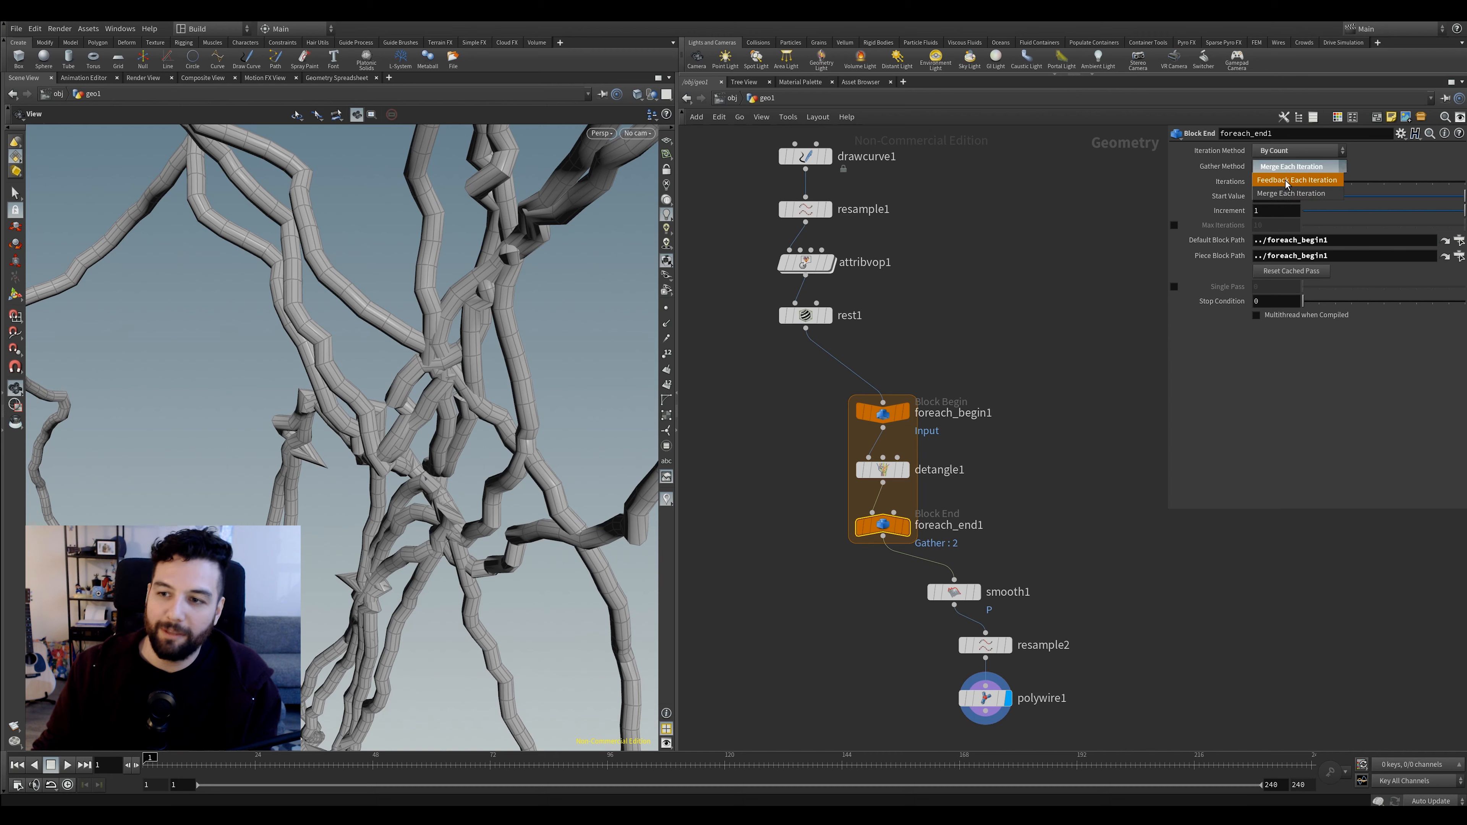
left_click(1298, 179)
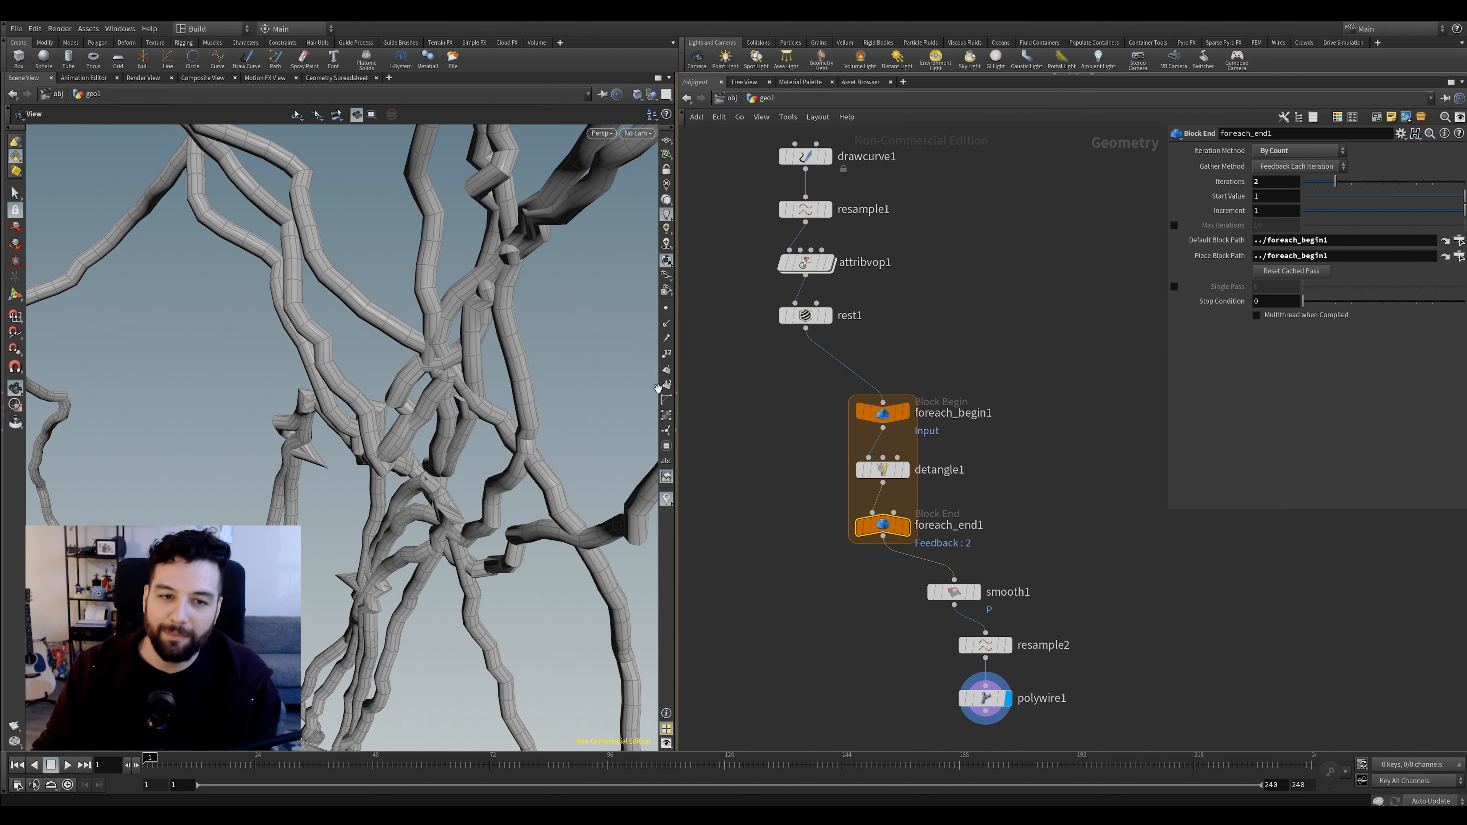
mouse_move(1359, 184)
left_mouse_down()
mouse_move(1384, 191)
mouse_move(1358, 189)
left_mouse_up()
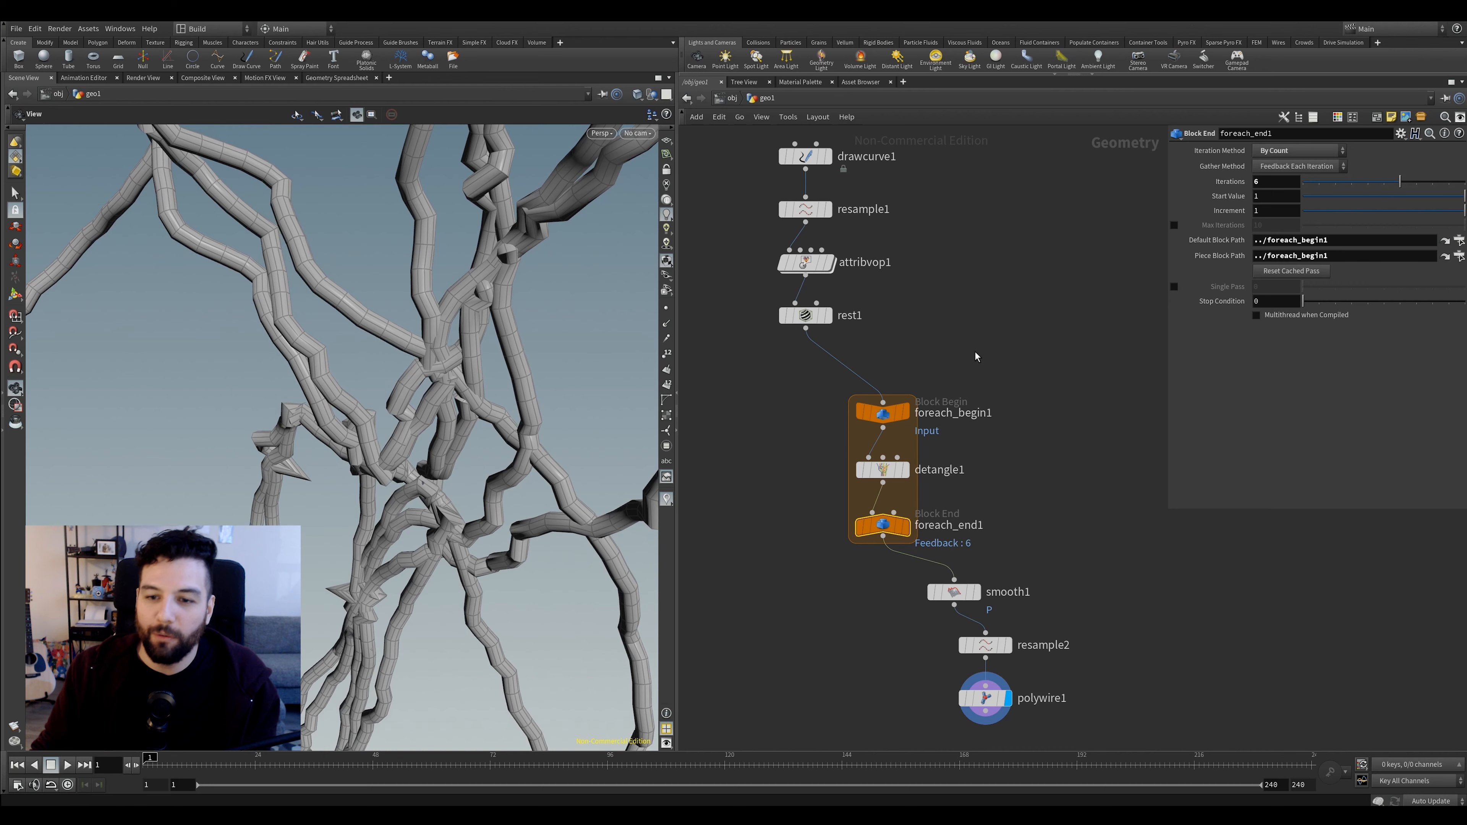
Set the method of foreach_begin1 to Fetch Feedback and inspect the resulting tubes
left_click(883, 412)
left_click(1283, 153)
left_click(1284, 152)
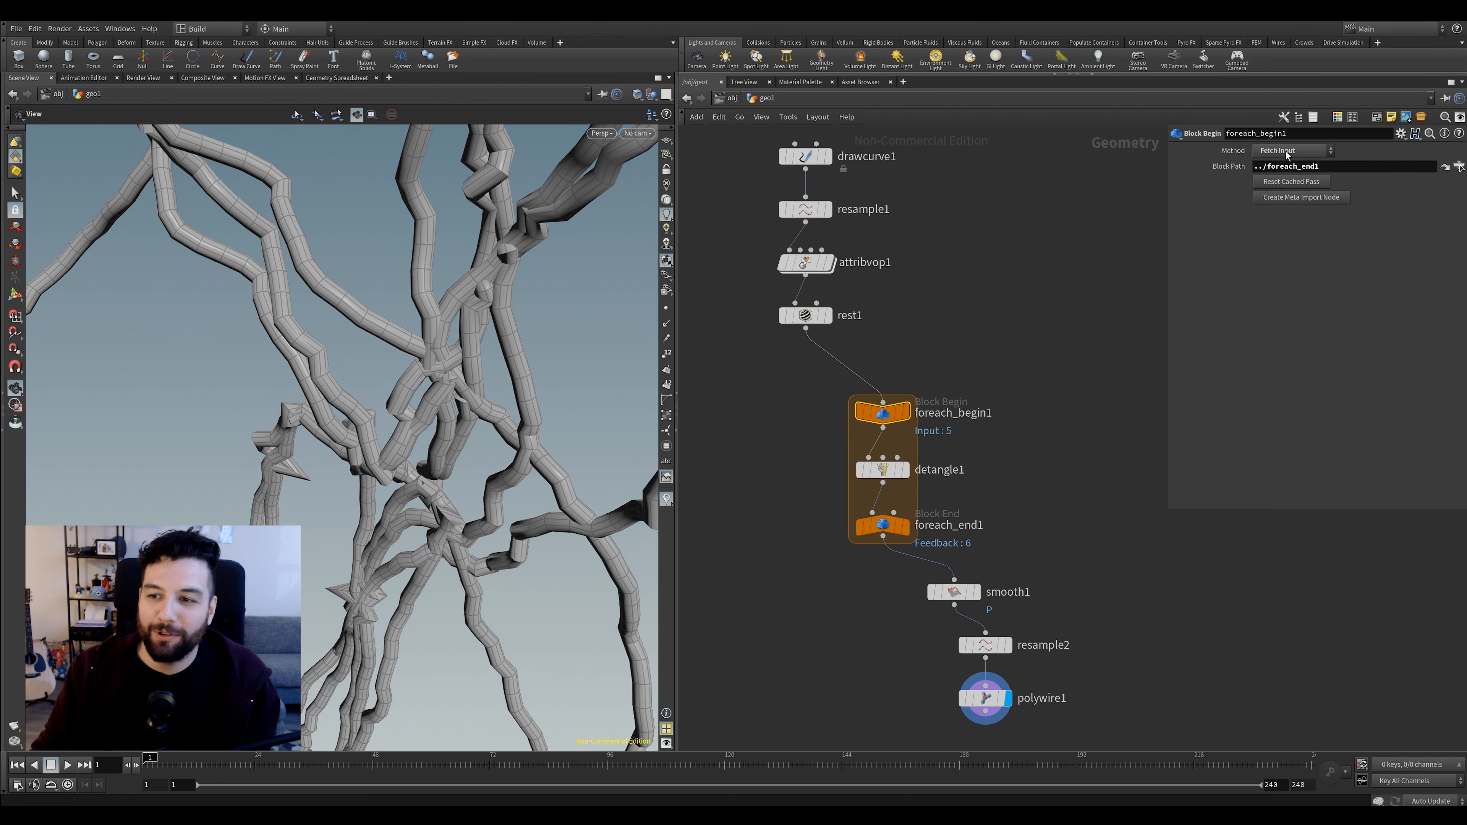
left_click_drag(935, 370, 745, 311)
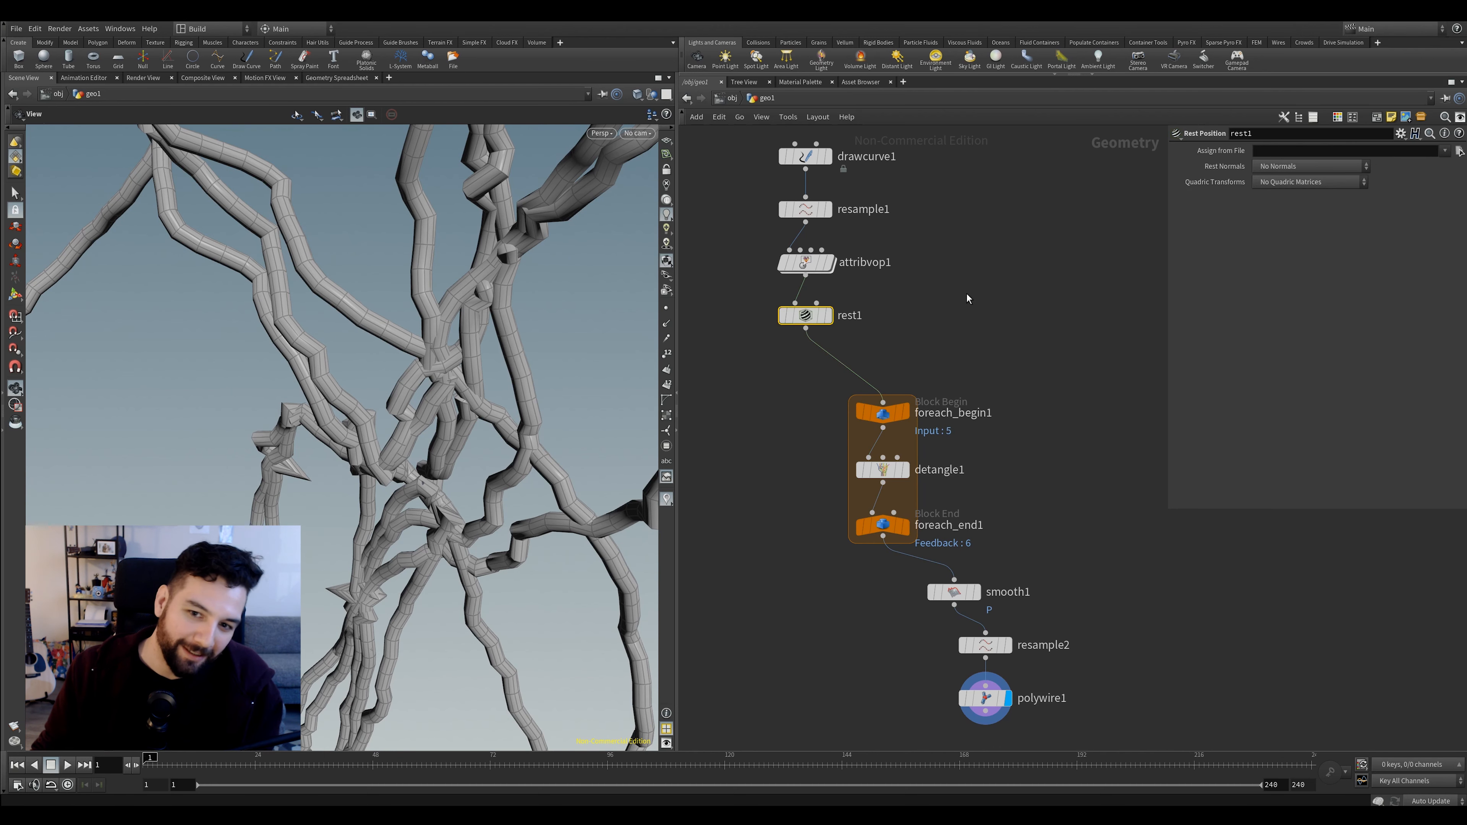
left_click_drag(959, 335, 845, 433)
left_click(892, 528)
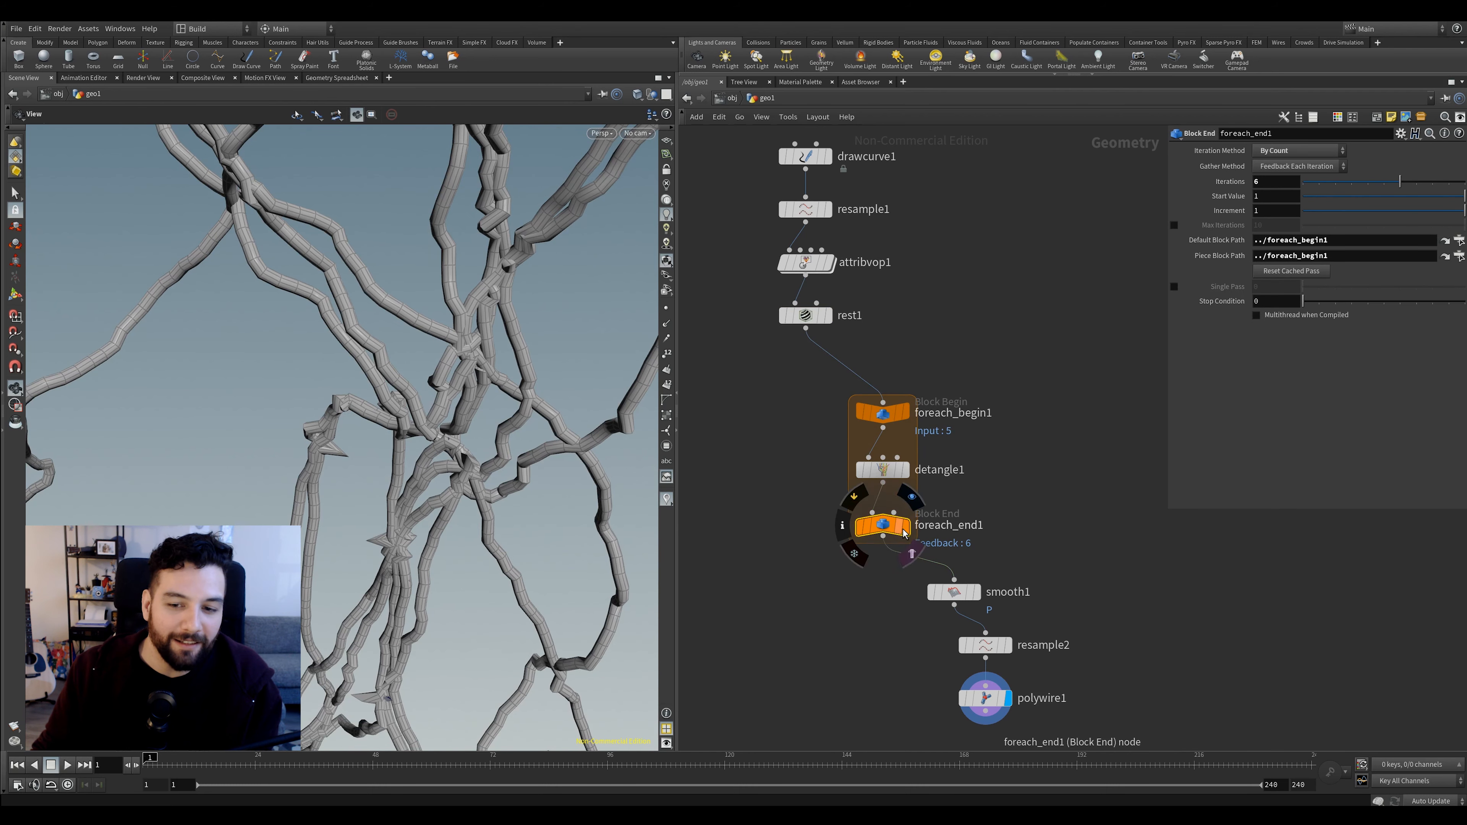
left_click_drag(1082, 355, 855, 435)
left_click(1293, 151)
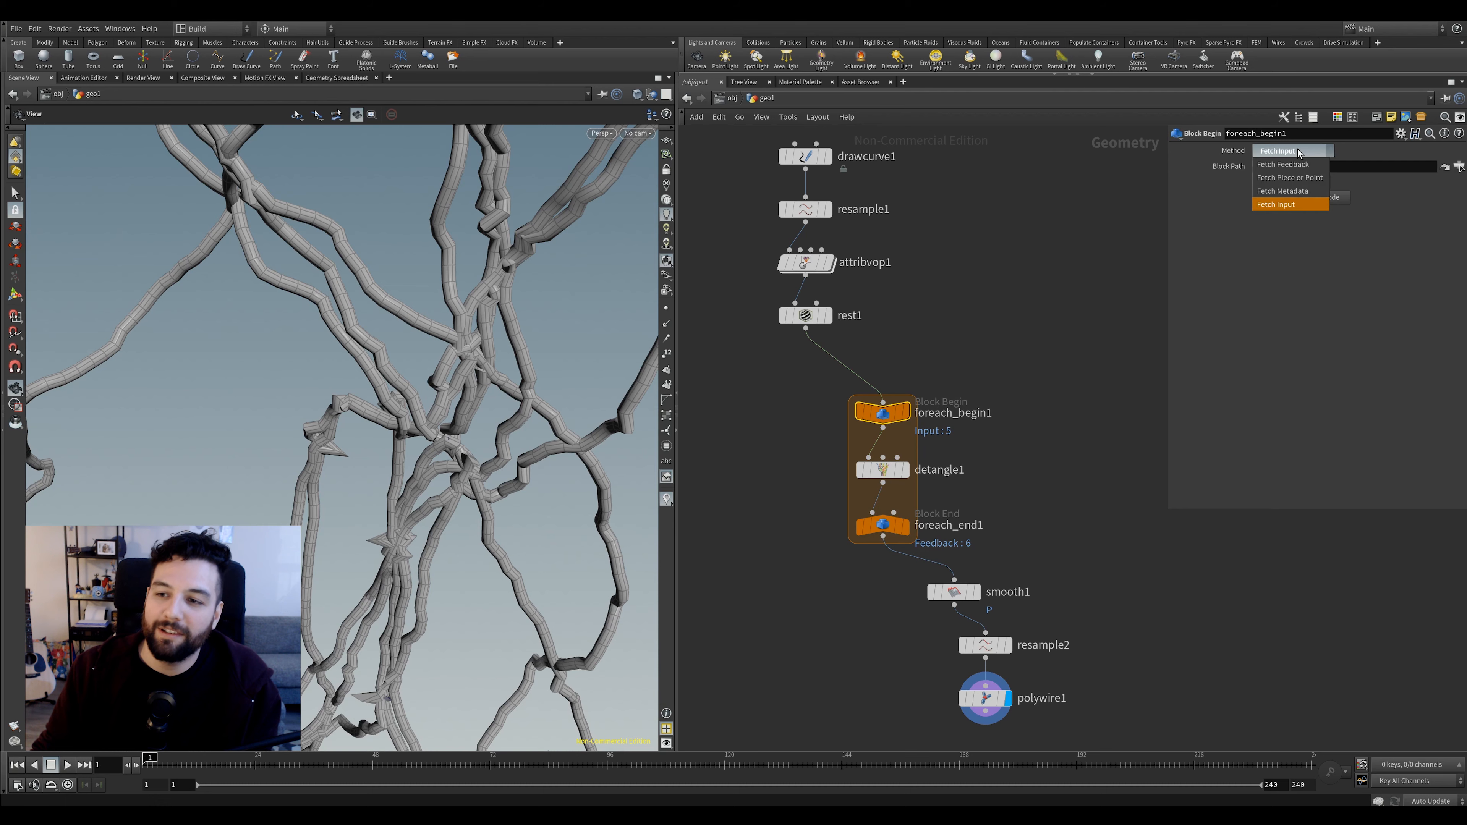
left_click(1311, 167)
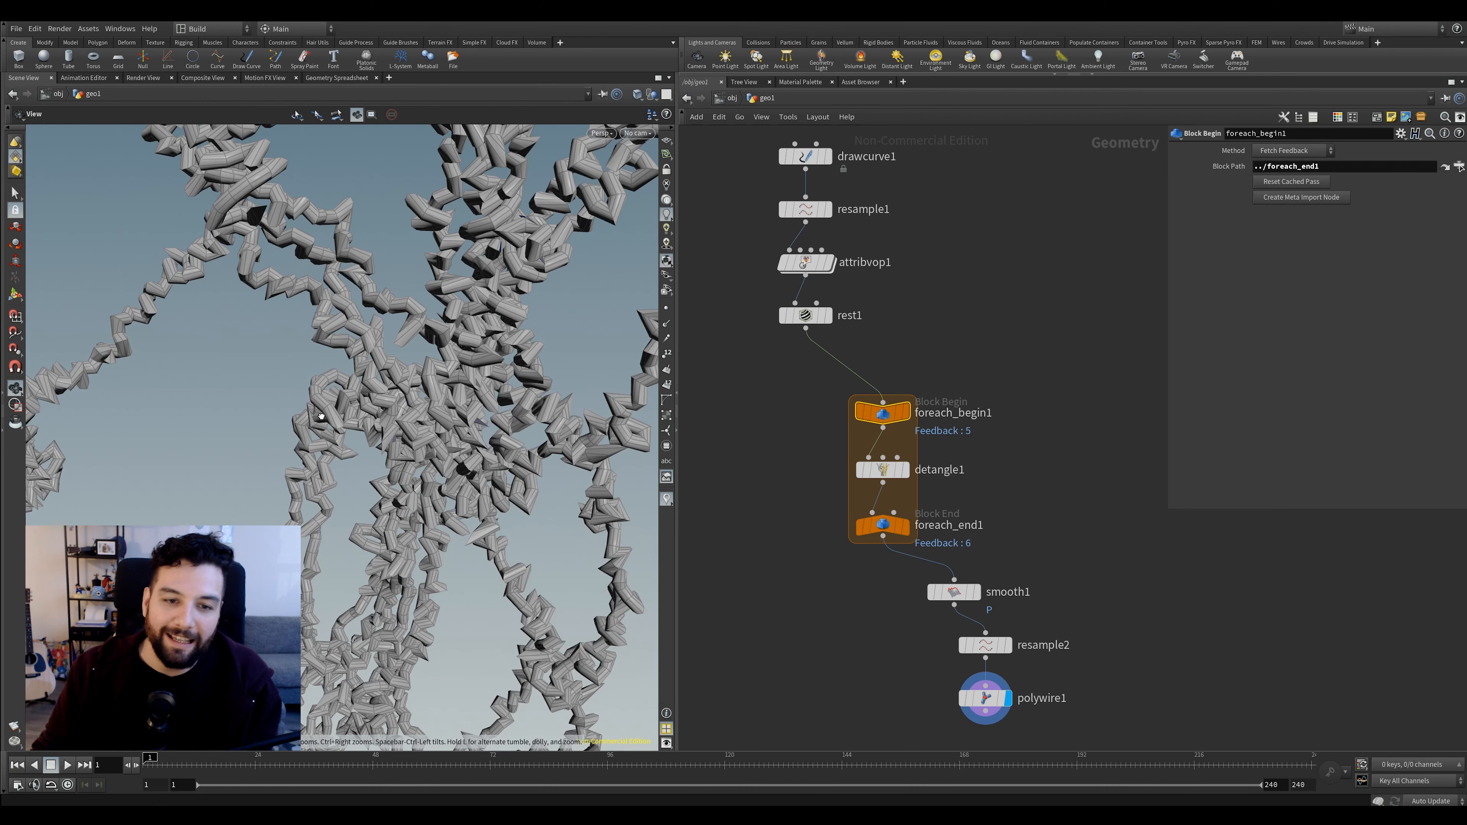
left_click_drag(319, 415, 353, 413)
Try a default thickness of 0.01 on detangle1 and look over the tubes
left_click_drag(981, 465, 811, 506)
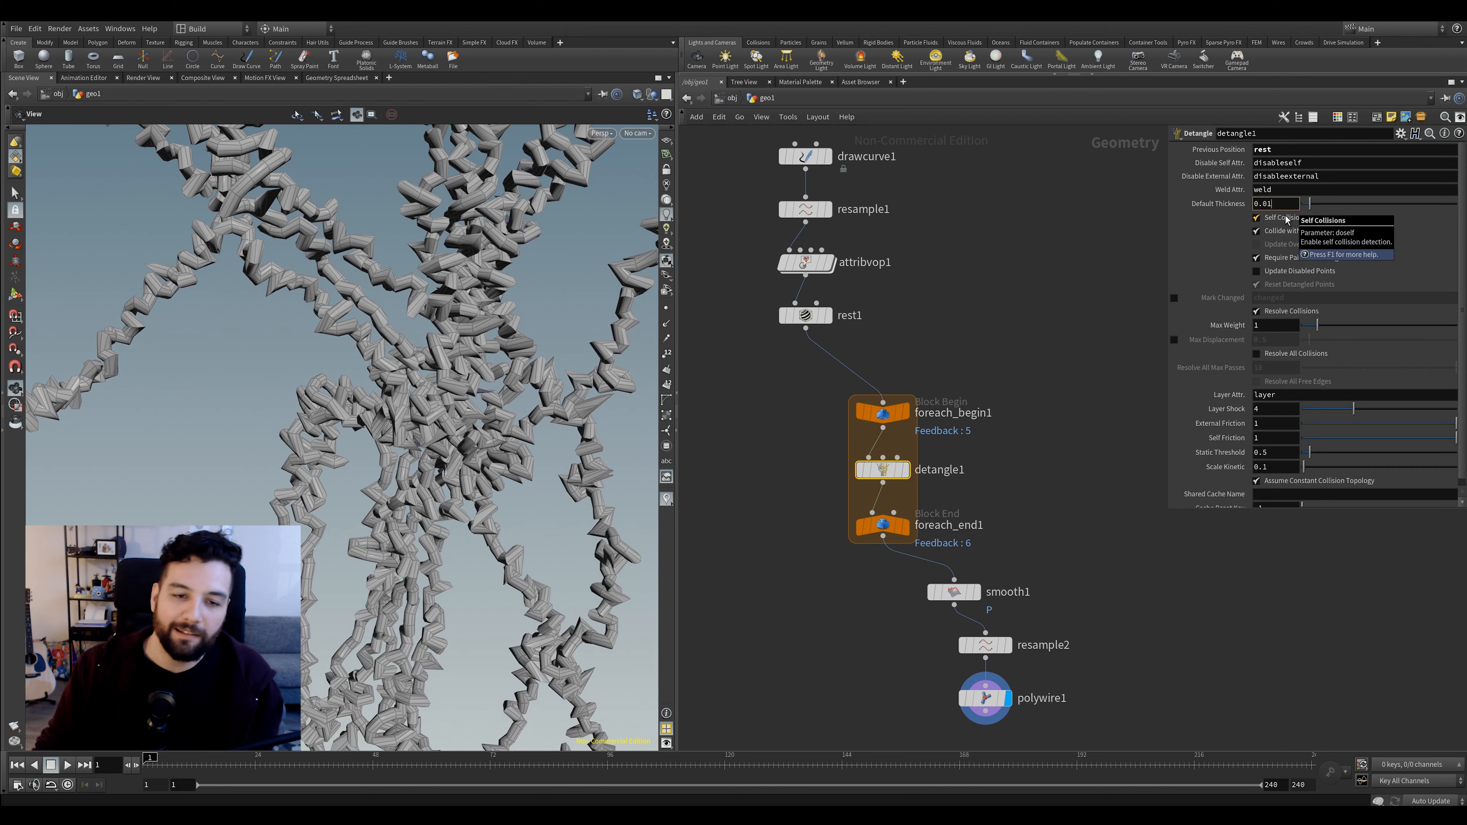
type("1")
key("Return")
left_click_drag(617, 316, 485, 333)
Check the wire radius of polywire1 and set the default thickness of detangle1 to 0.02
left_click(985, 698)
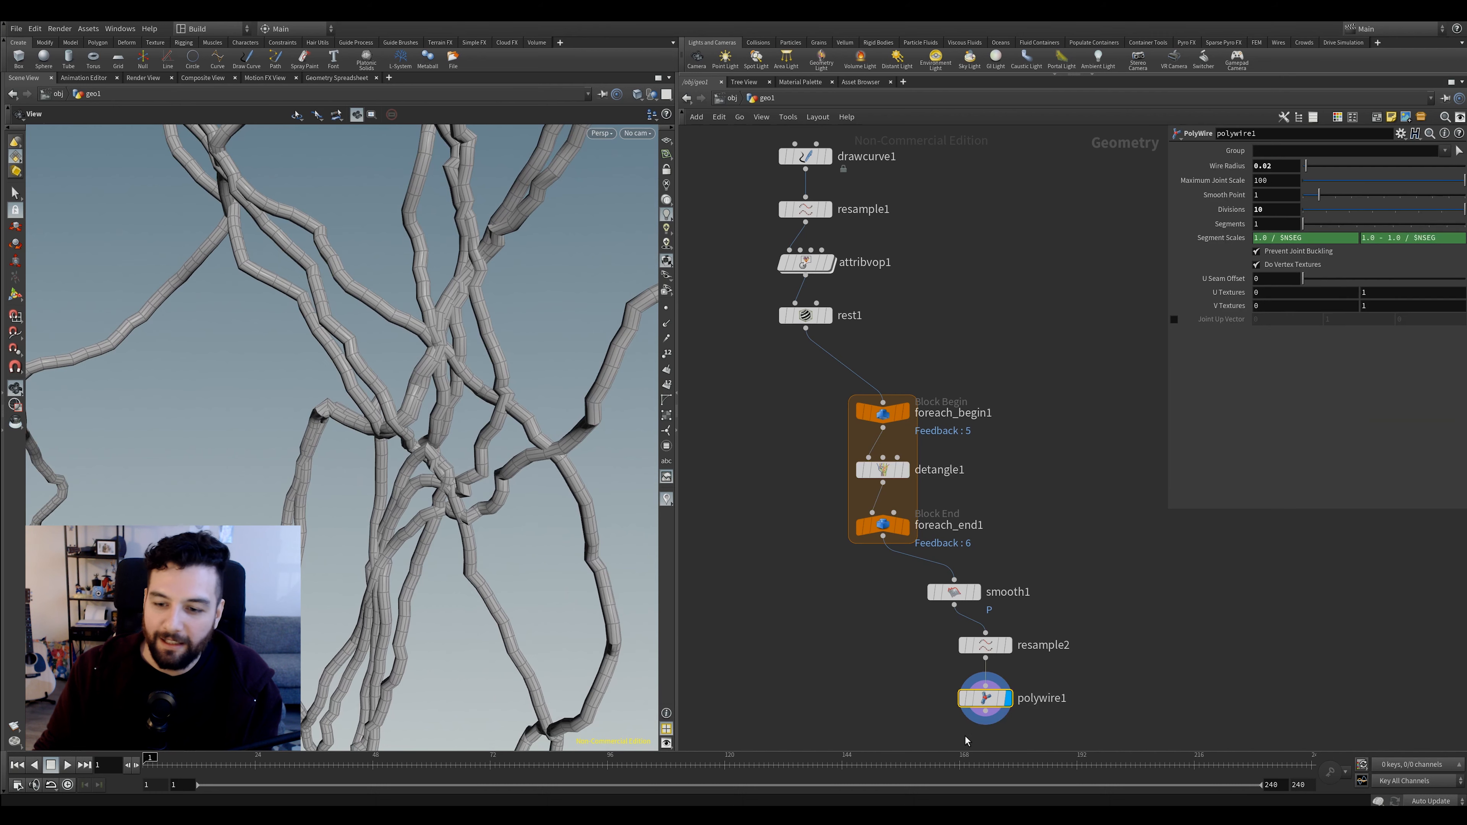
left_click_drag(997, 368, 892, 421)
left_click_drag(981, 453, 864, 483)
left_click(1274, 205)
key("Return")
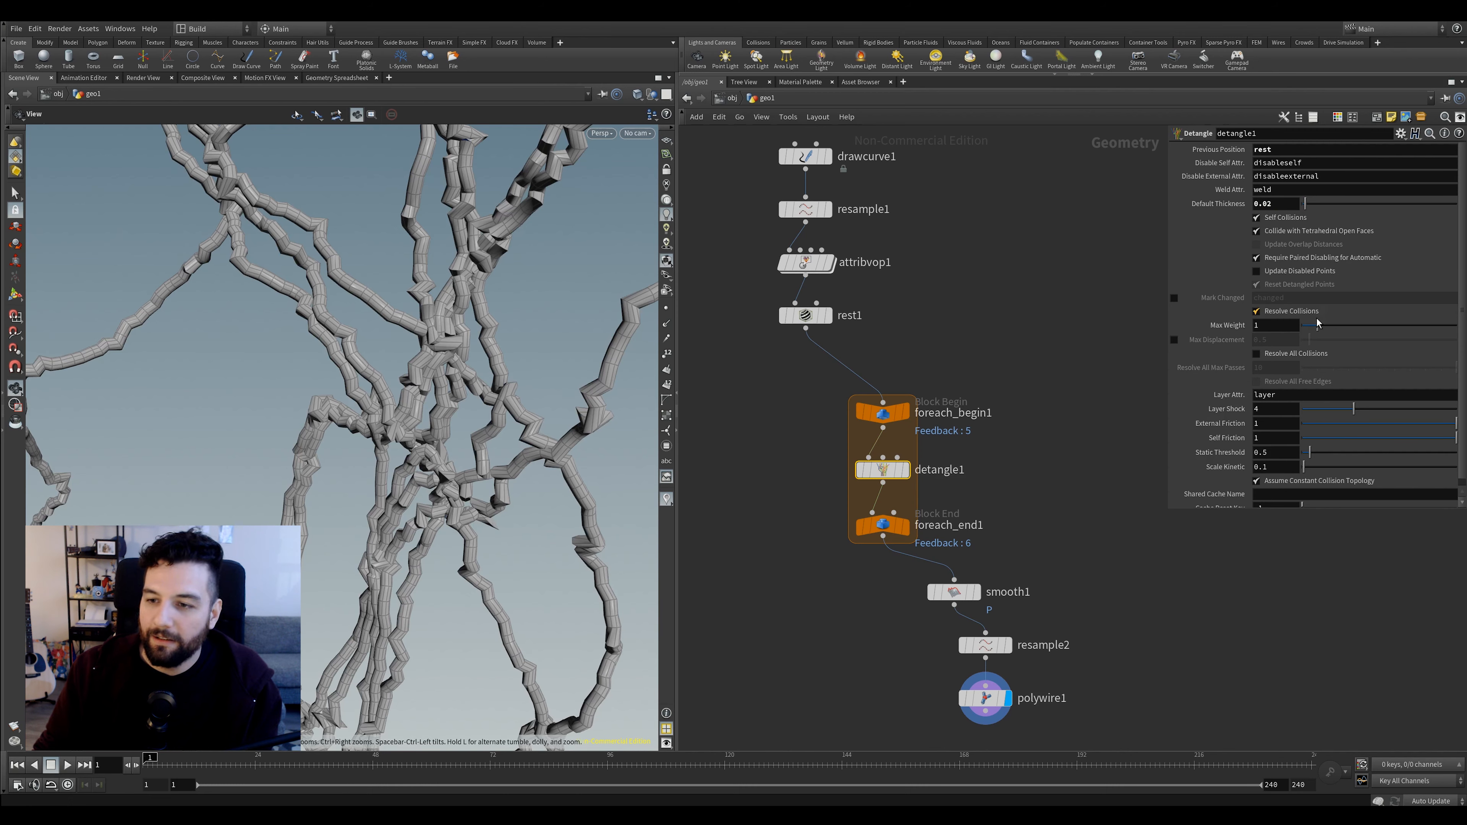
Lower the max weight of detangle1 to 0.27 and try 10 and 9 iterations on foreach_end1
left_click_drag(1319, 329, 1310, 331)
left_click(882, 524)
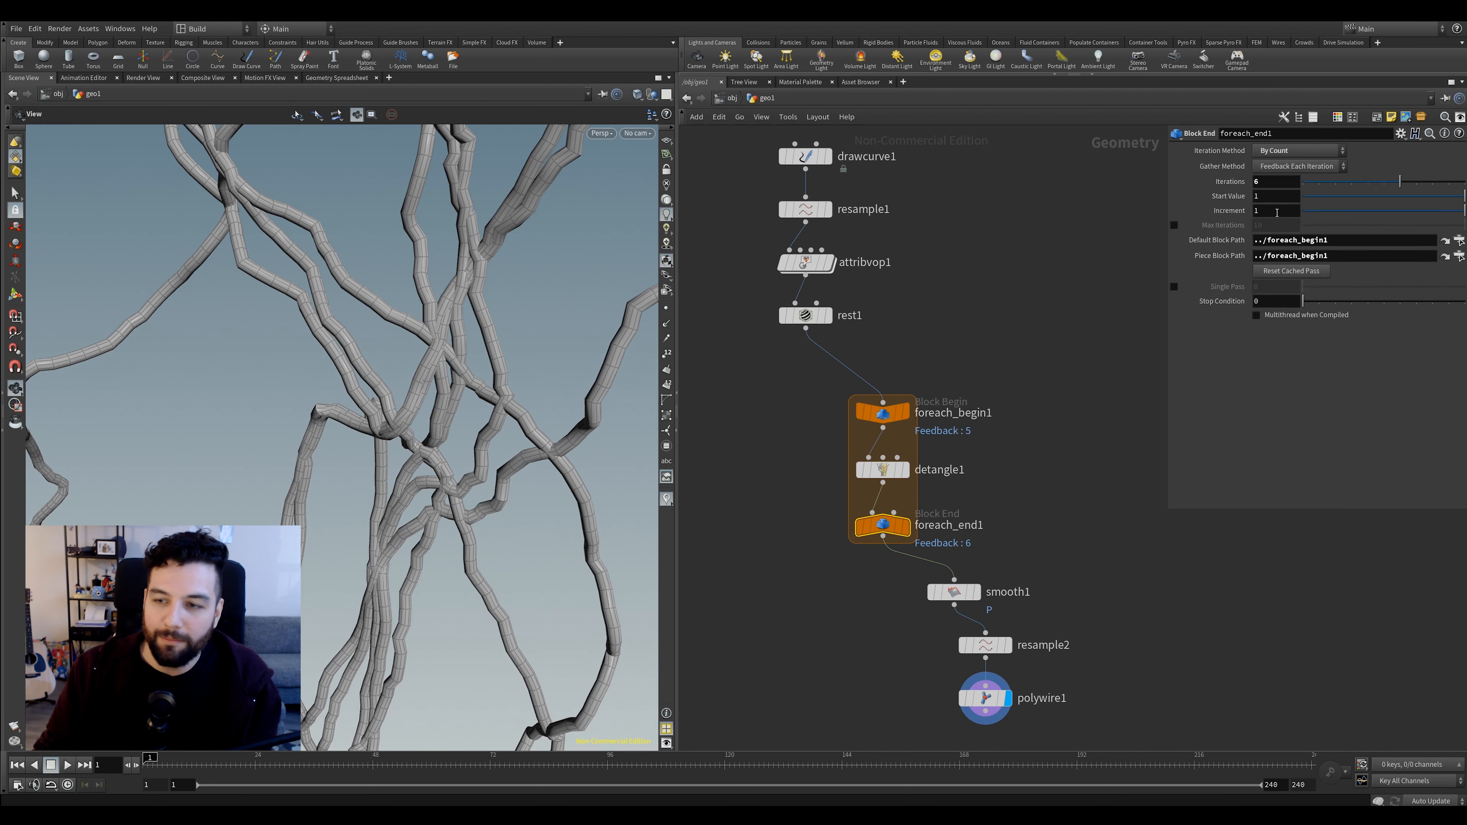
left_click_drag(1322, 185, 1464, 180)
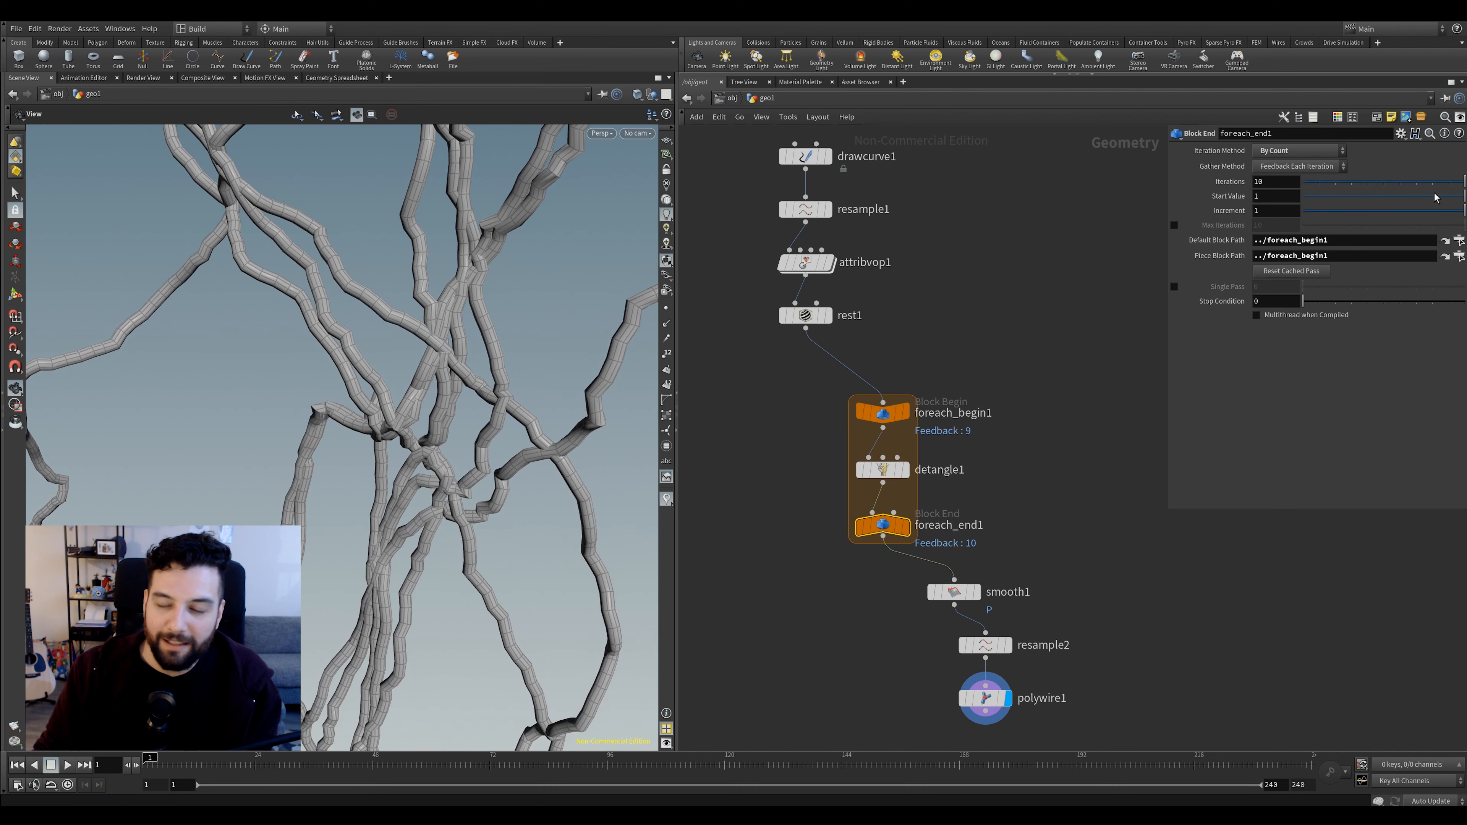
middle_click_drag(1292, 183, 1426, 174)
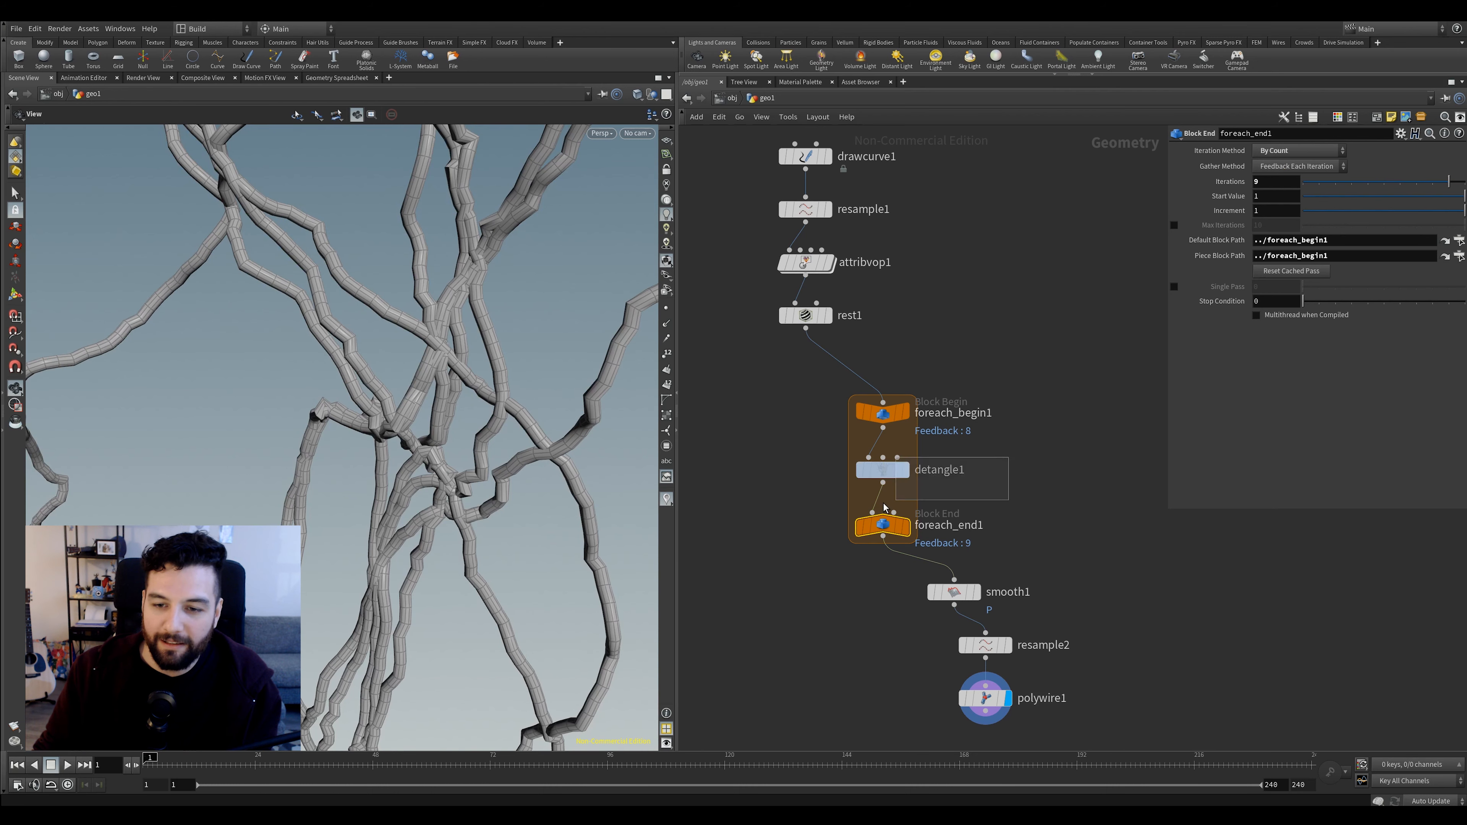
Set the default thickness of detangle1 to 0.01
left_click(882, 469)
key("Delete")
type("1")
key("Return")
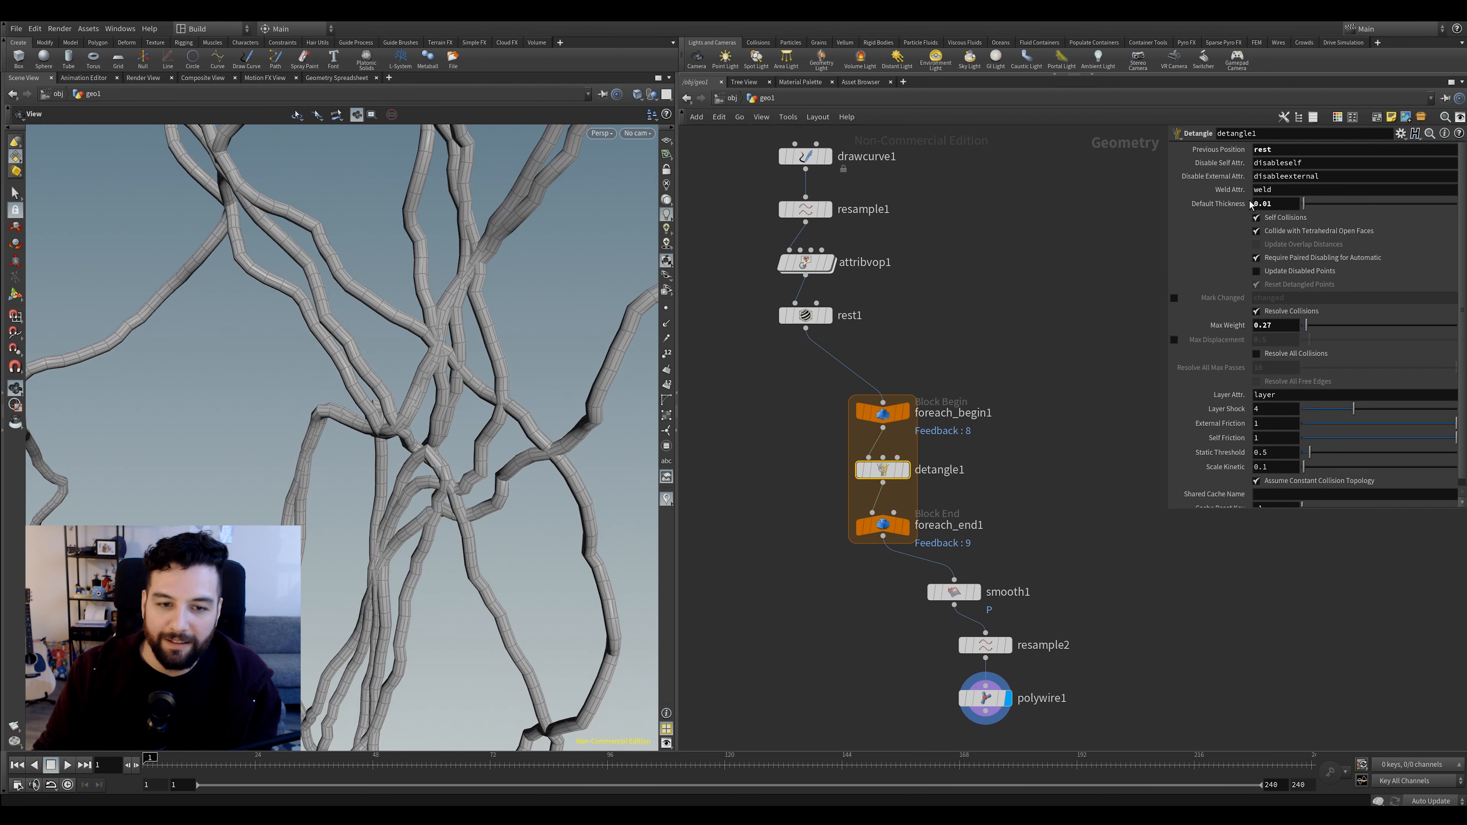
Display the raw curves of foreach_end1 and set its iterations to 10
double_click(1008, 591)
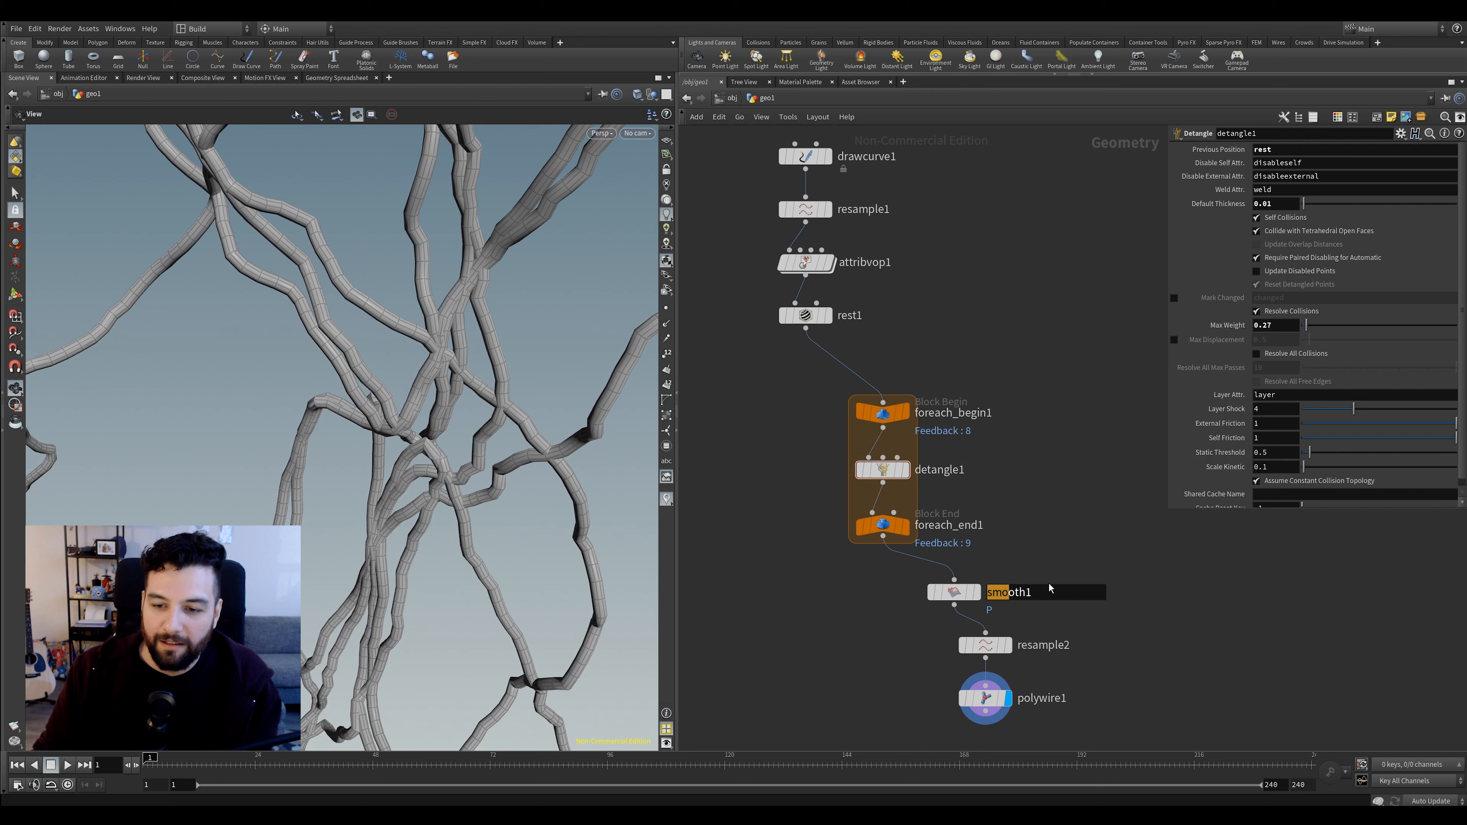
left_click(905, 527)
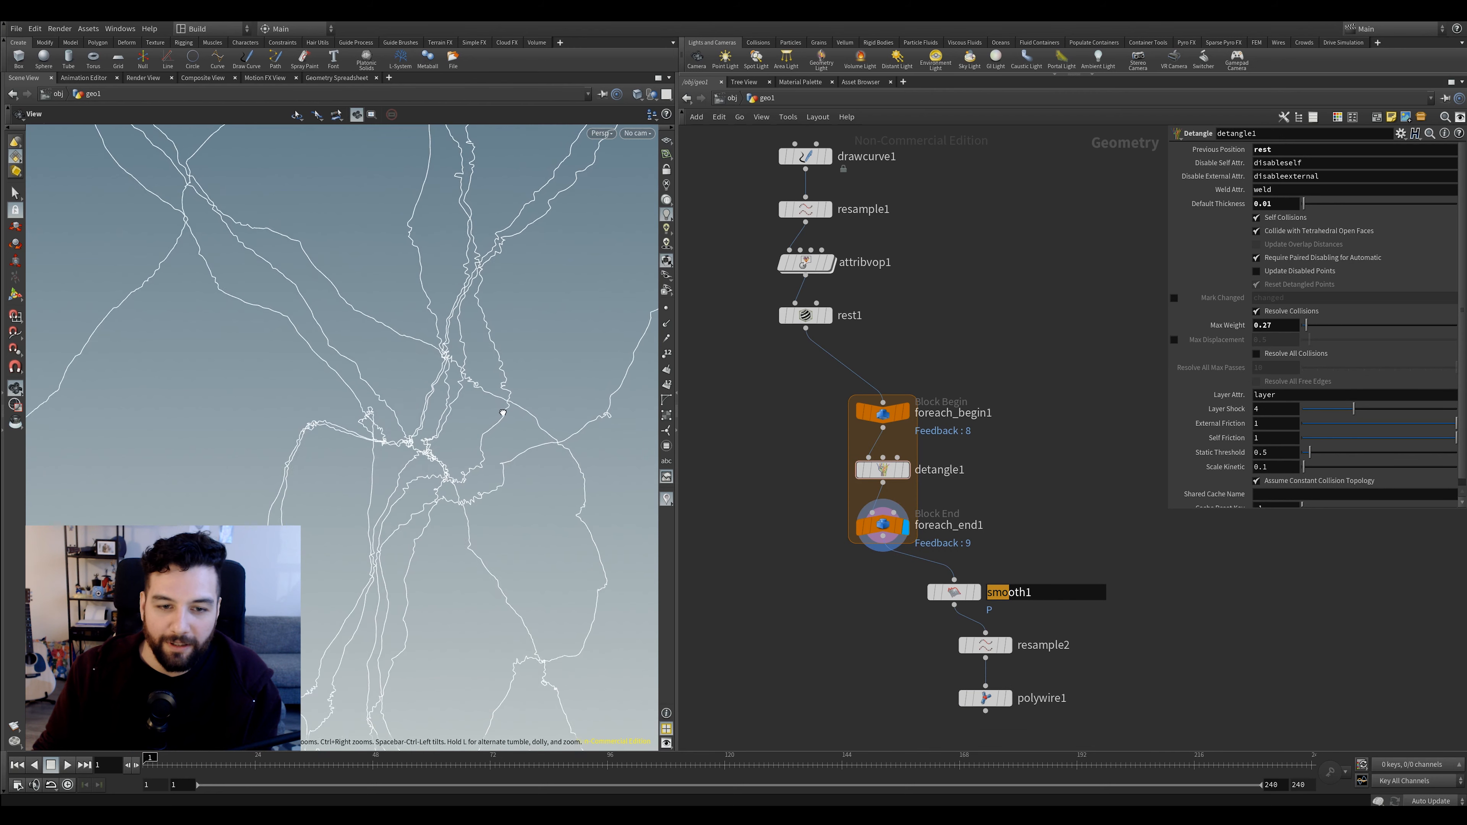
left_click(878, 526)
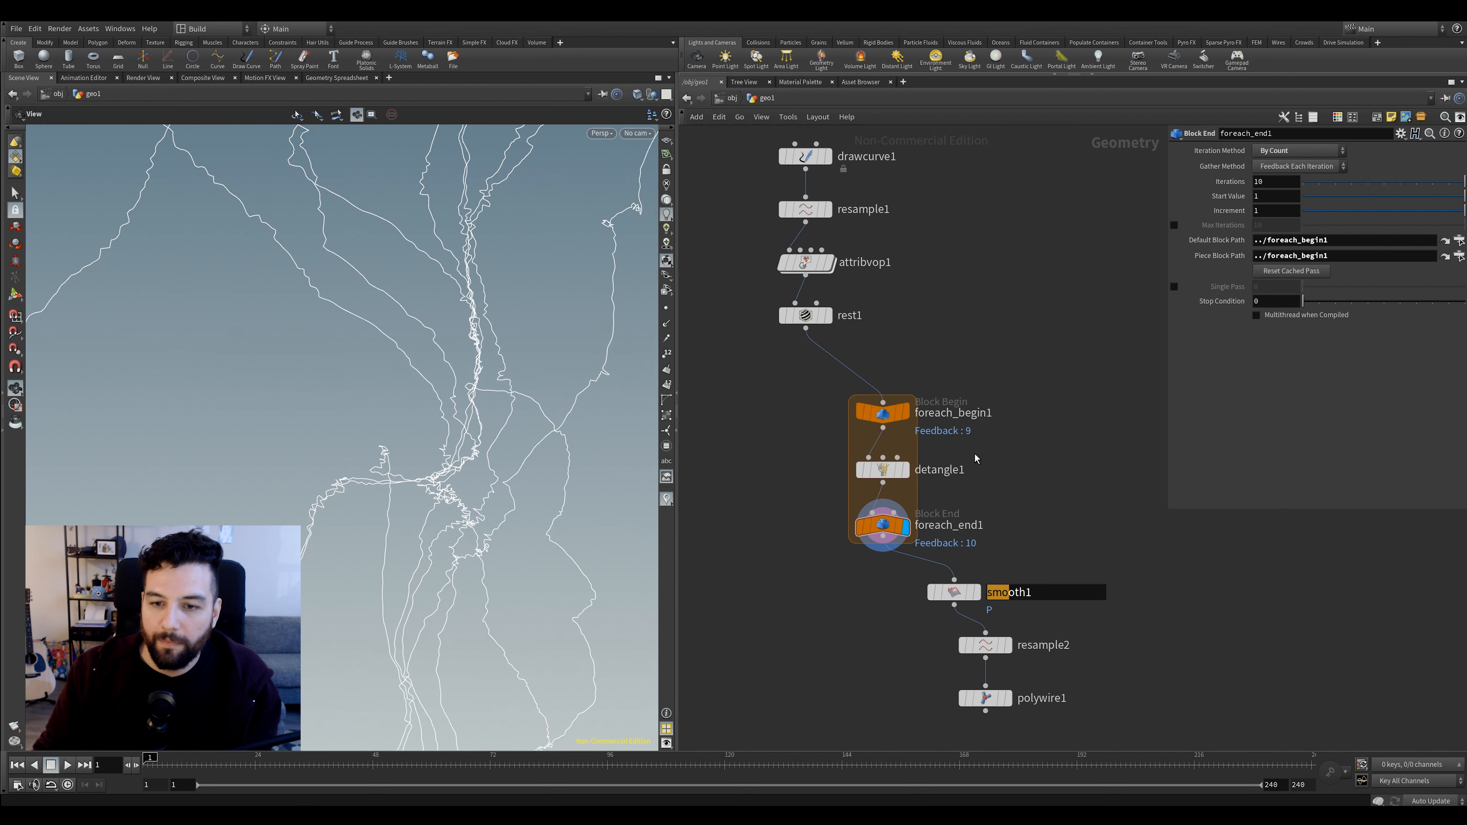
Try a default thickness of 0.03 on detangle1 and reduce it to 0.005
left_click(894, 469)
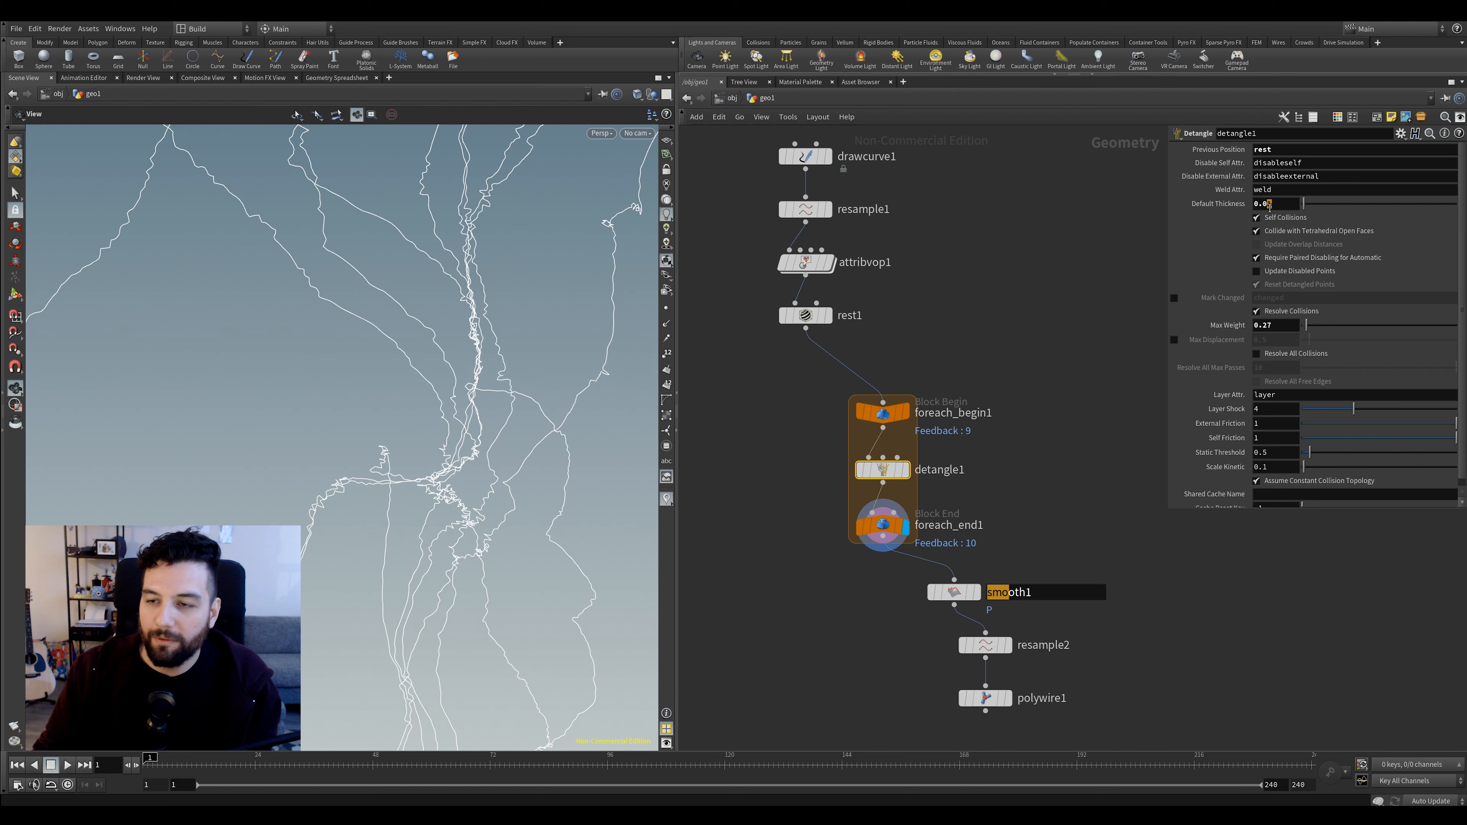
left_click(1268, 209)
type("0.03")
key("Return")
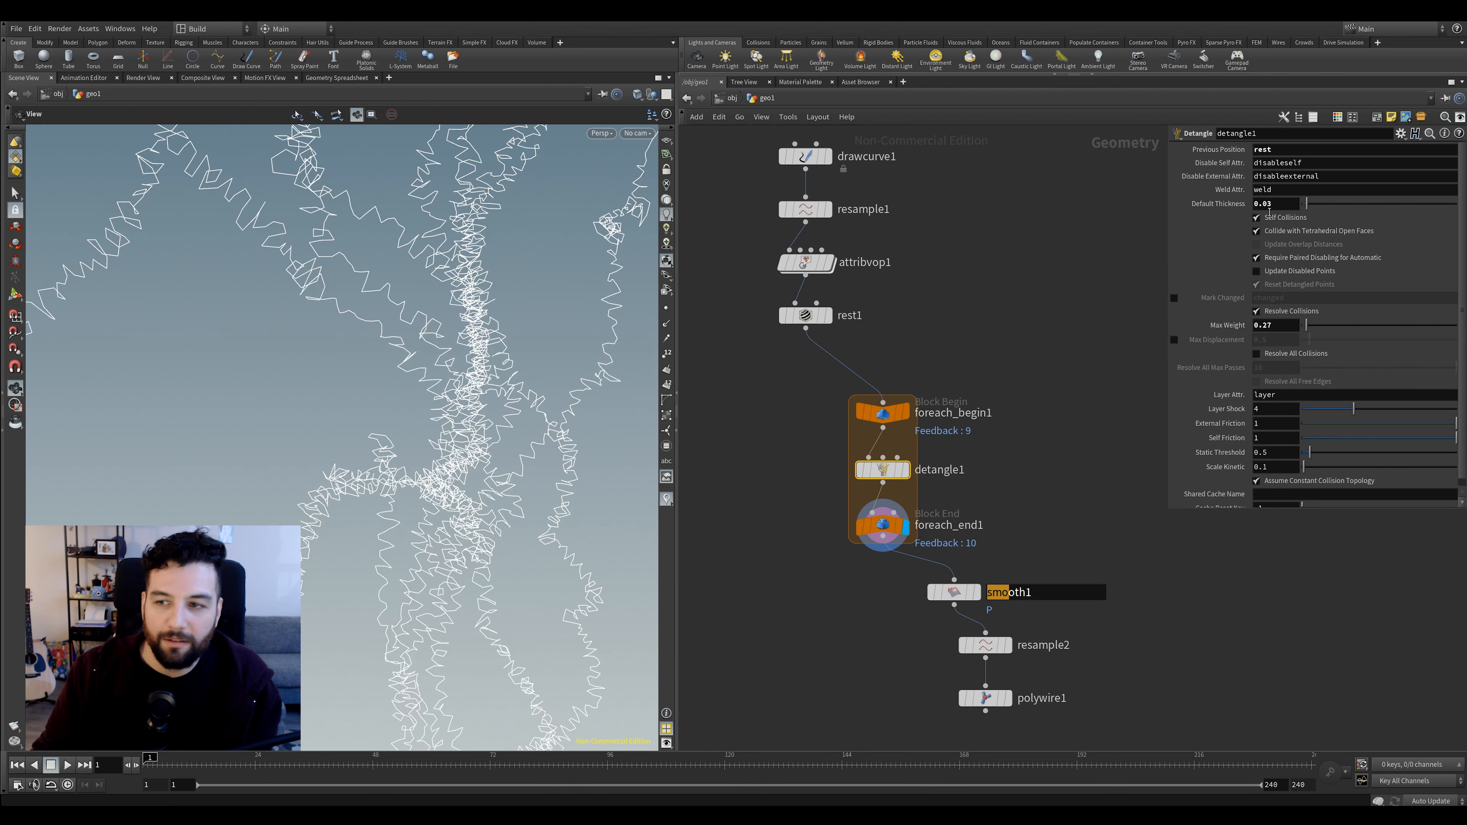
type("05")
key("Return")
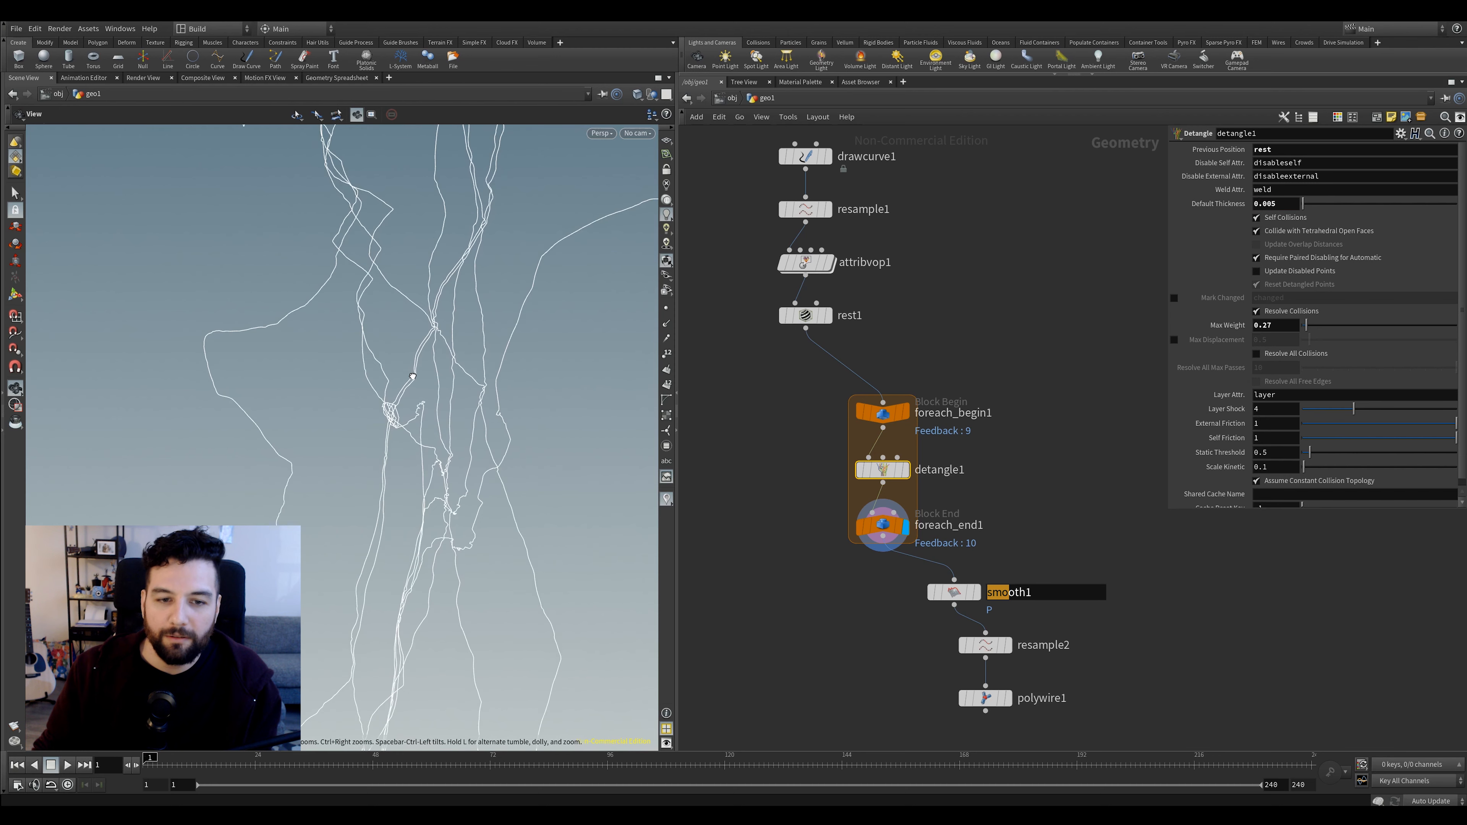
Set the iterations of foreach_end1 to 50
left_click(906, 538)
middle_click_drag(1270, 181, 1361, 181)
left_click_drag(1254, 188, 1232, 203)
type("50")
key("Return")
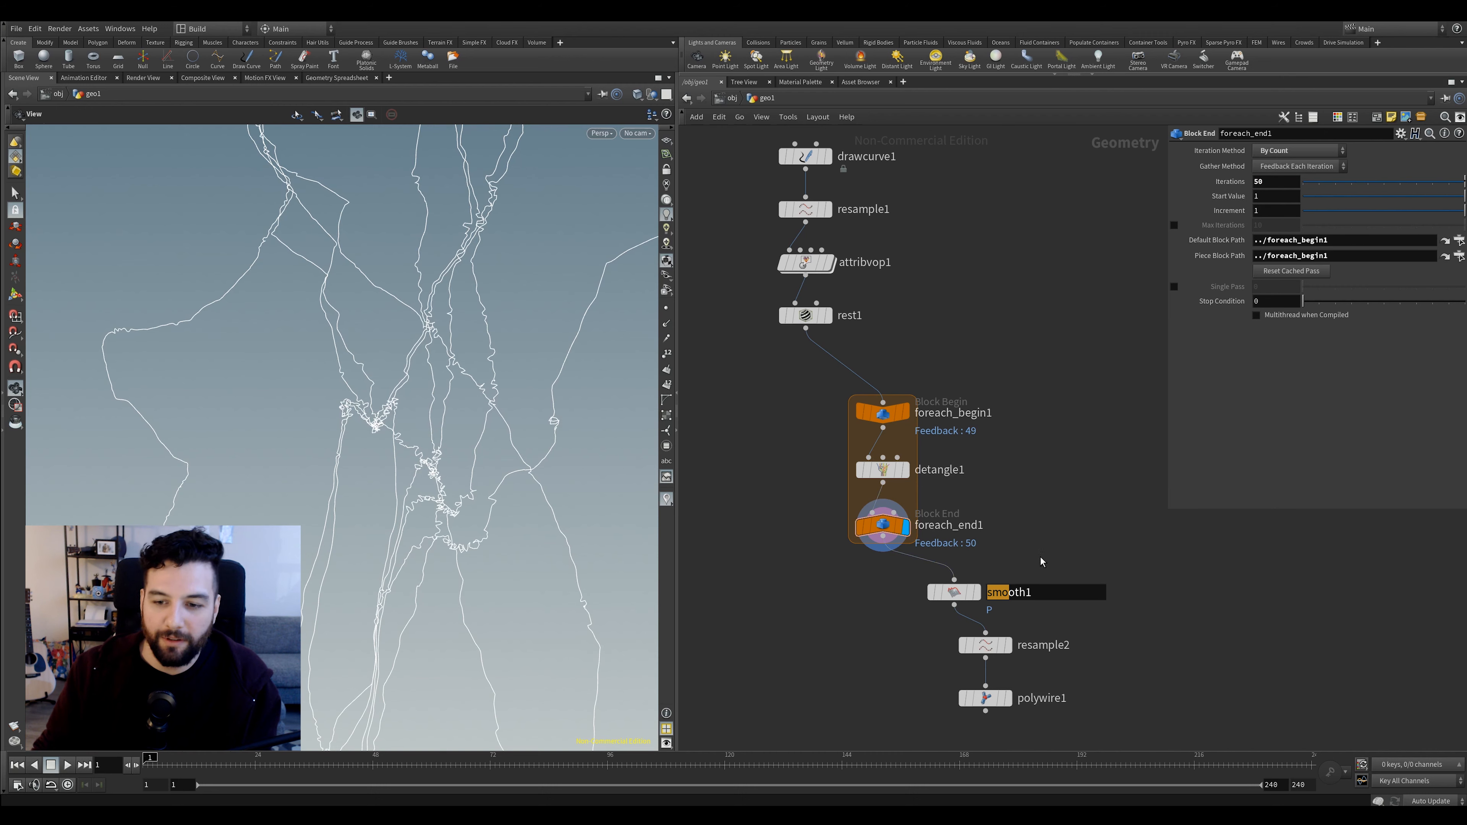
Display the result of smooth1 and then the final tubes of polywire1
left_click(975, 592)
left_click(1036, 594)
key("Return")
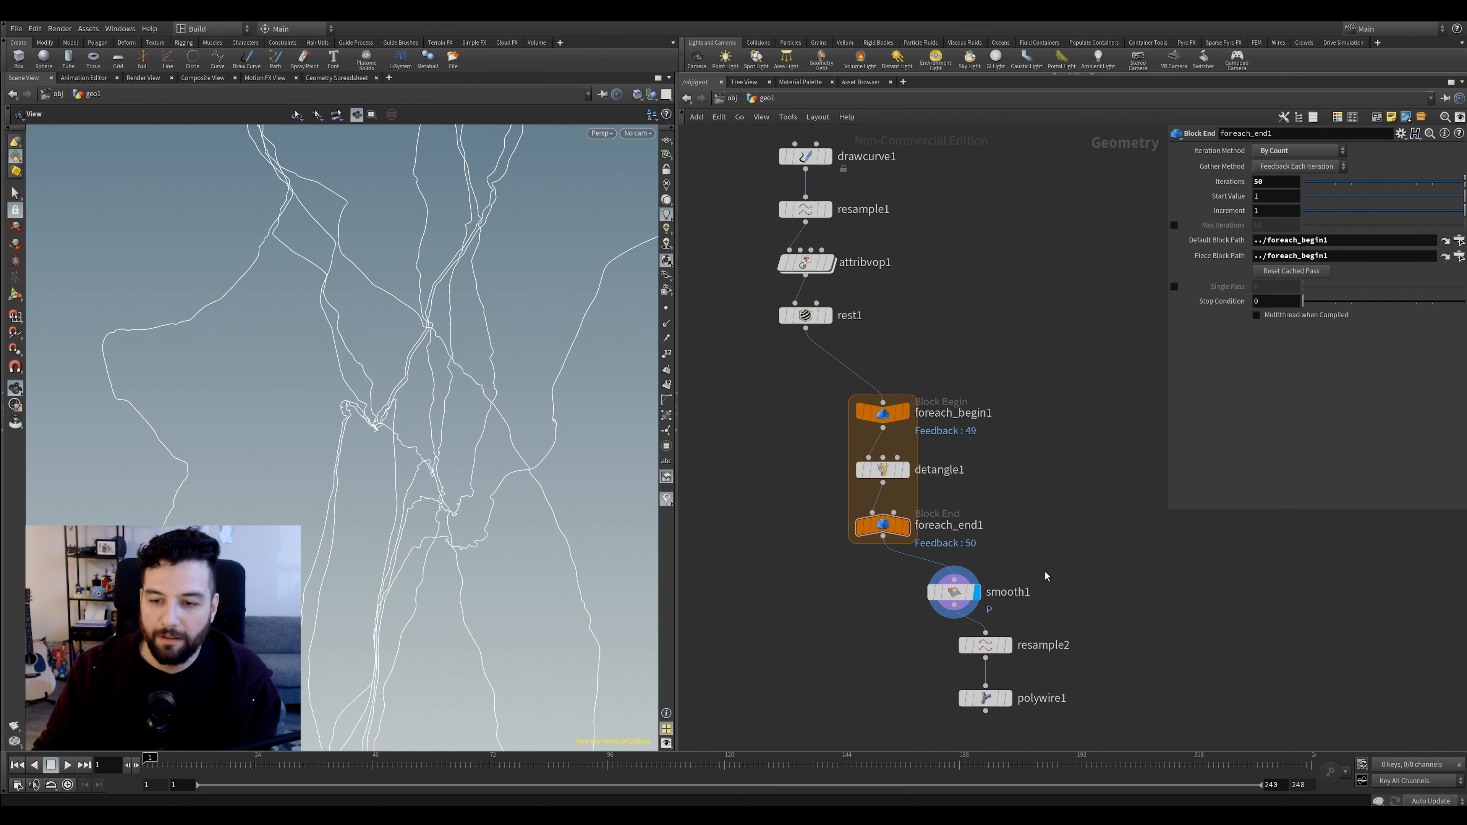
left_click(1008, 698)
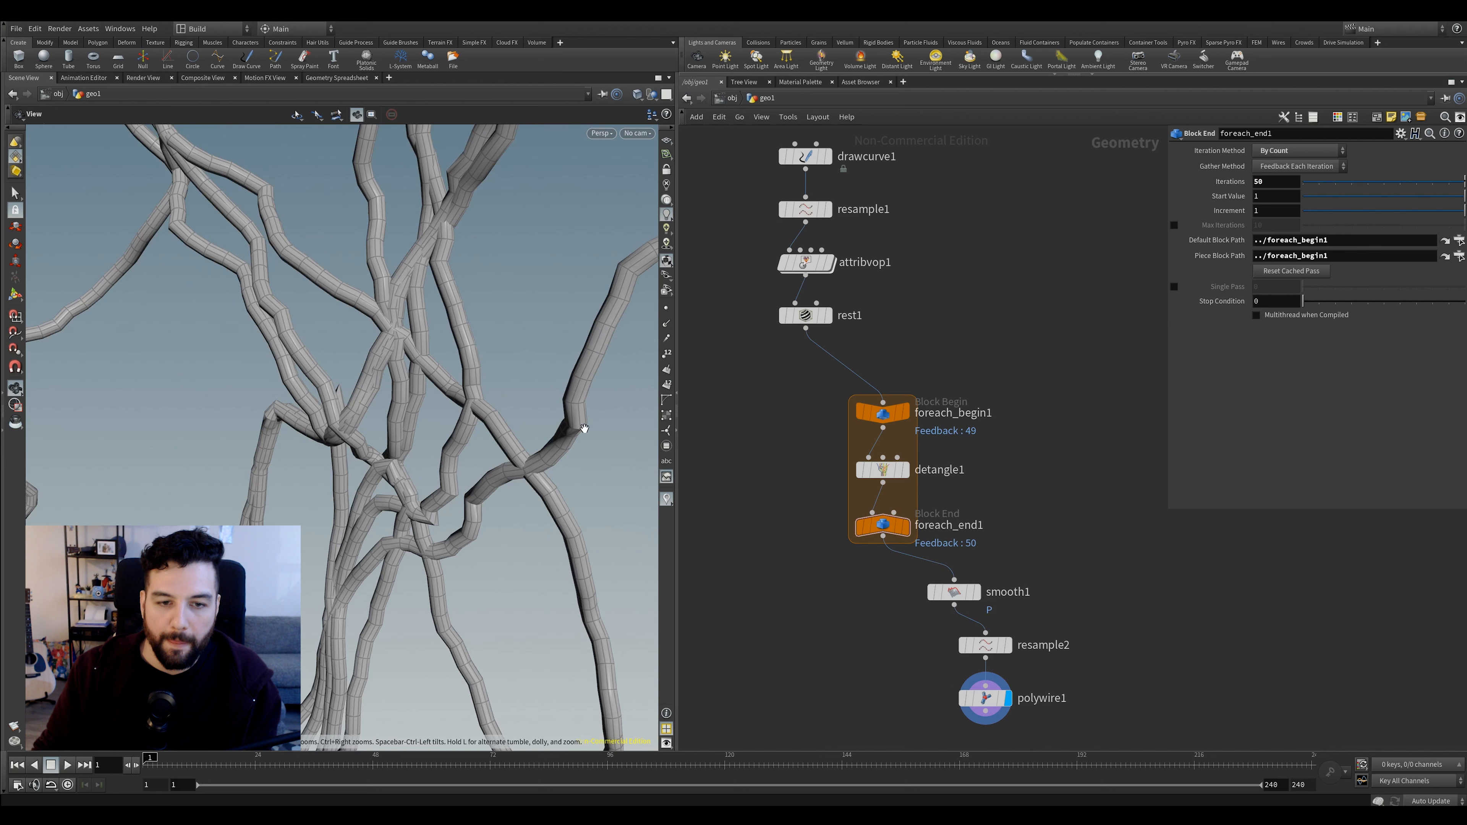
Check the method of foreach_begin1 and reset the cached pass of foreach_end1
left_click(883, 412)
left_click(1279, 150)
left_click(1279, 151)
left_click(950, 526)
left_click(1280, 274)
left_click(1280, 274)
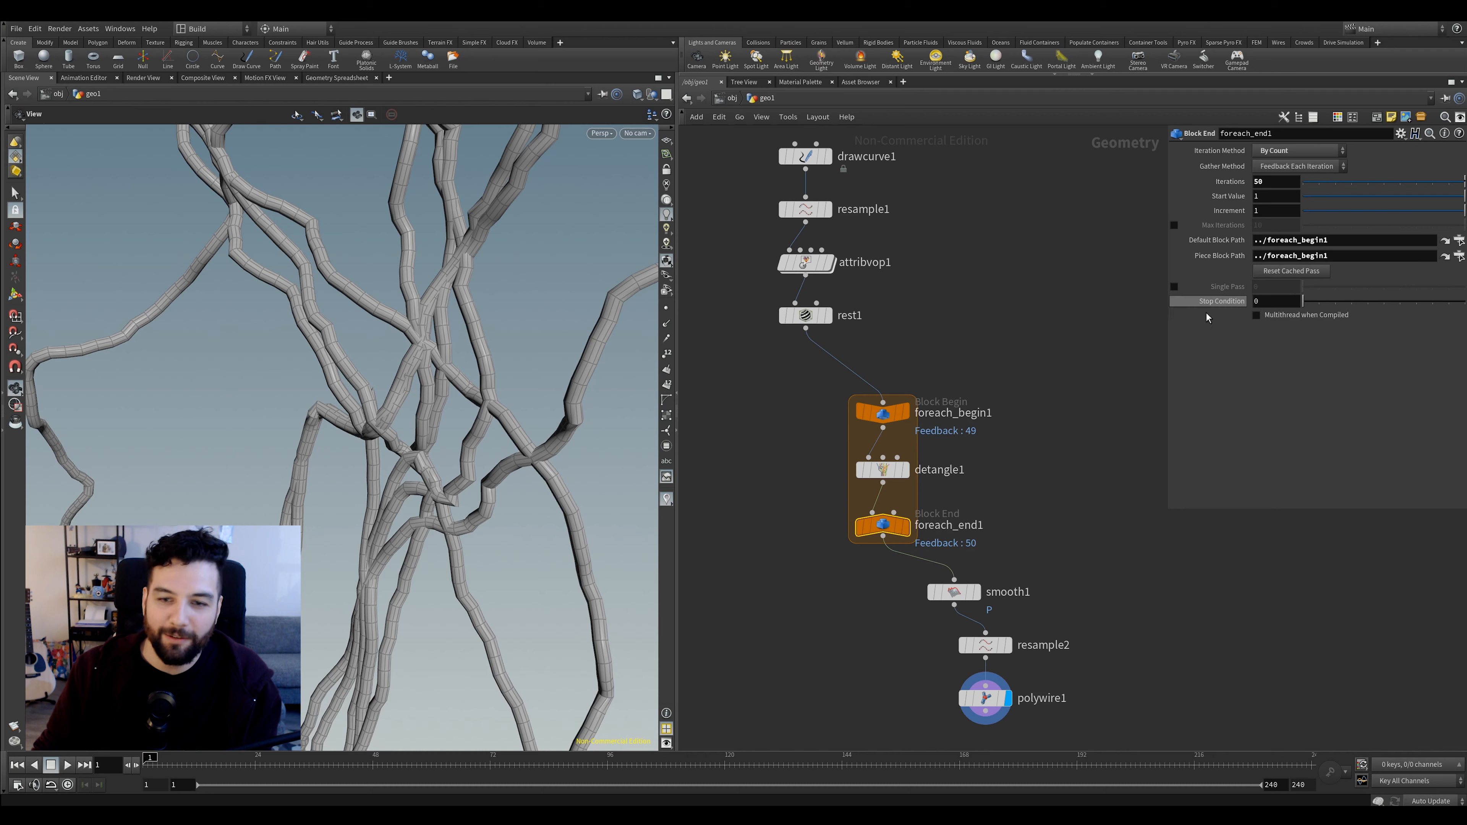
Set the iterations of foreach_end1 to 25 and look over the feedback loop
left_click_drag(1271, 182, 1218, 196)
type("25")
key("Return")
left_click_drag(1088, 280, 1025, 338)
mouse_move(577, 301)
left_mouse_down()
mouse_move(589, 312)
mouse_move(568, 309)
left_mouse_up()
left_click_drag(1014, 380, 782, 445)
middle_click_drag(998, 387, 1009, 386)
Set the default thickness of detangle1 to 0.01 and its max weight to 1
left_click(893, 469)
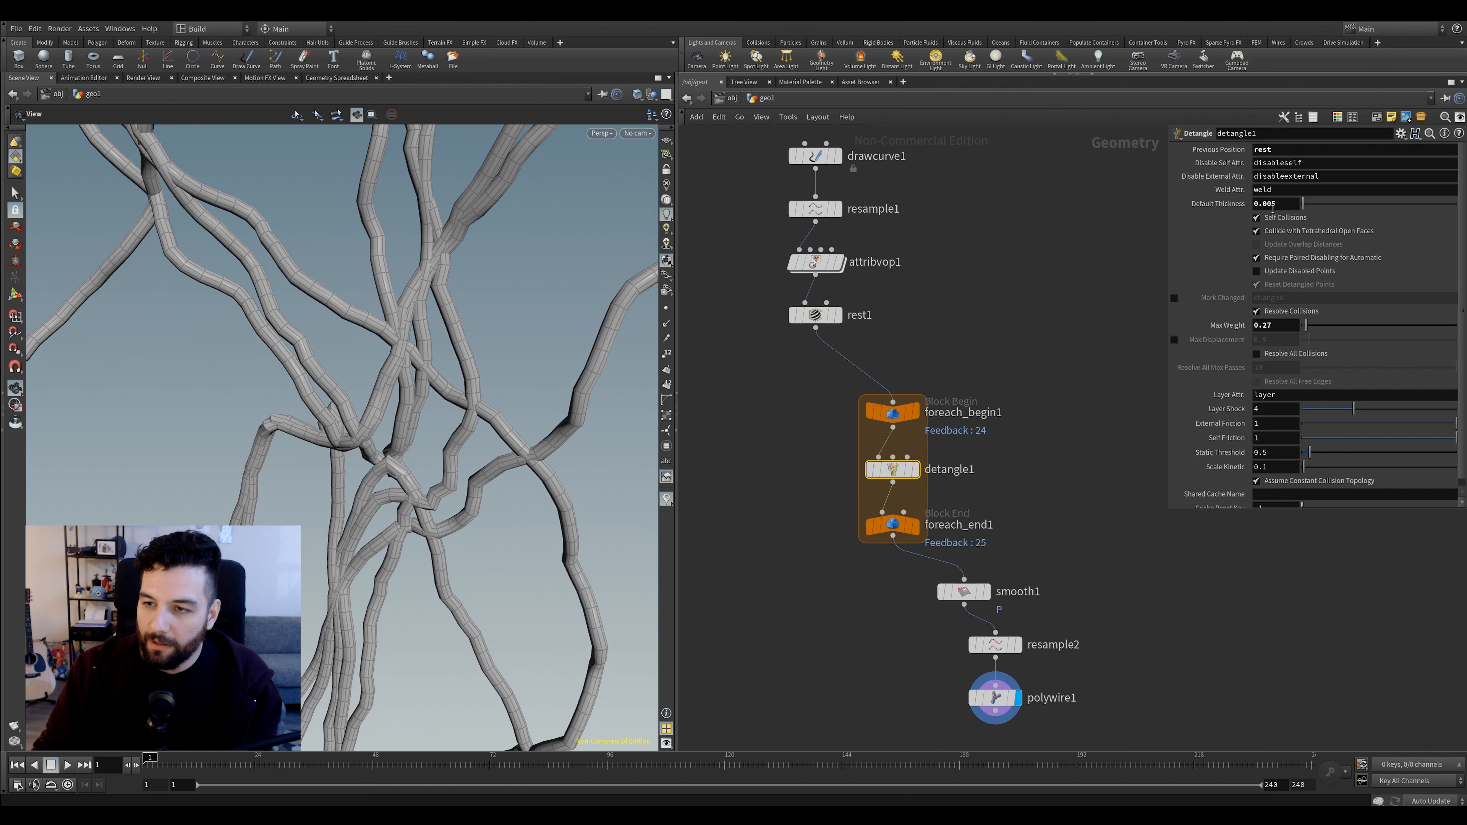
double_click(1268, 203)
type("0.01")
key("Return")
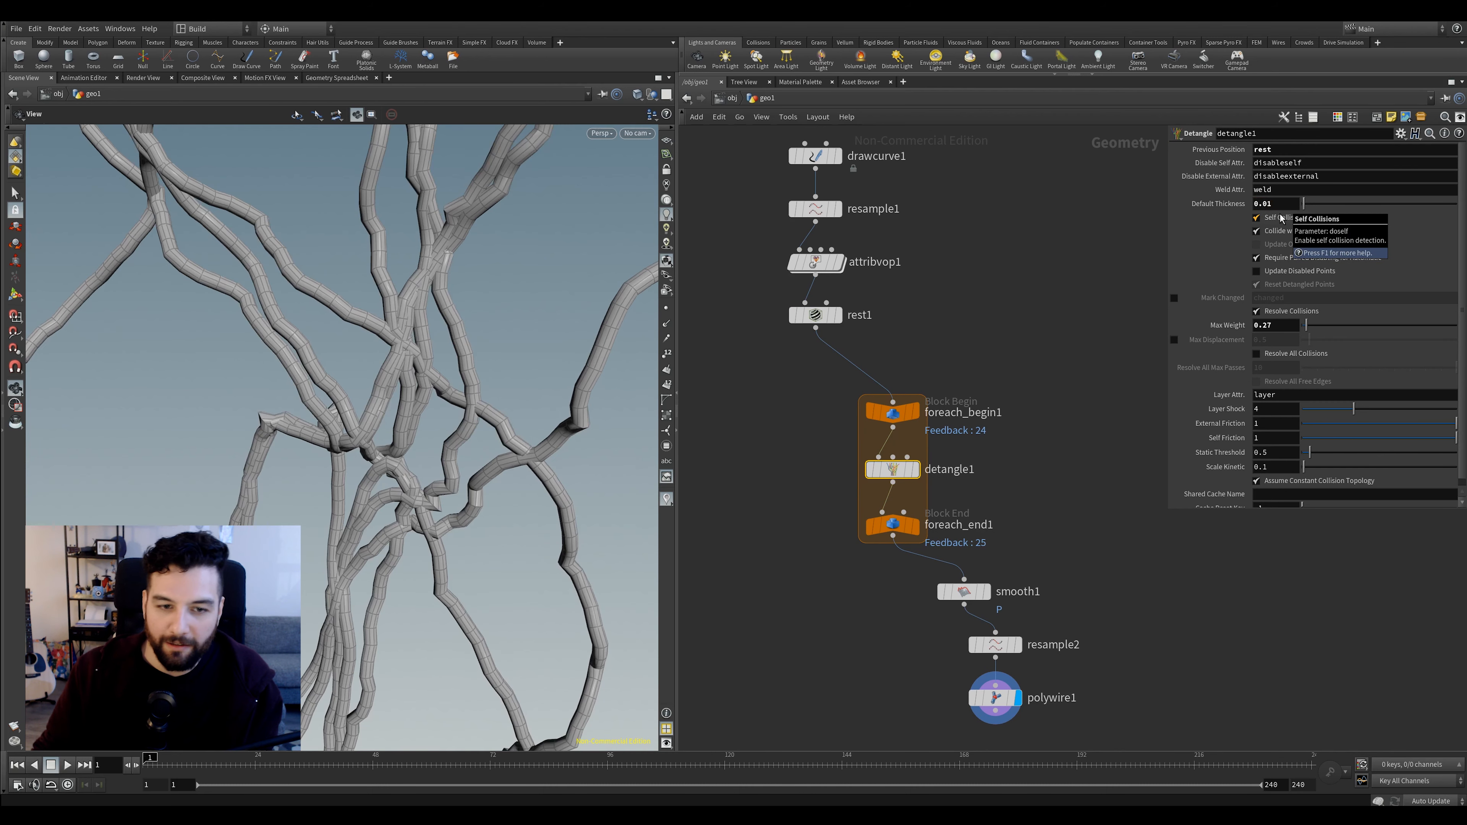
double_click(1271, 326)
type("1")
key("Return")
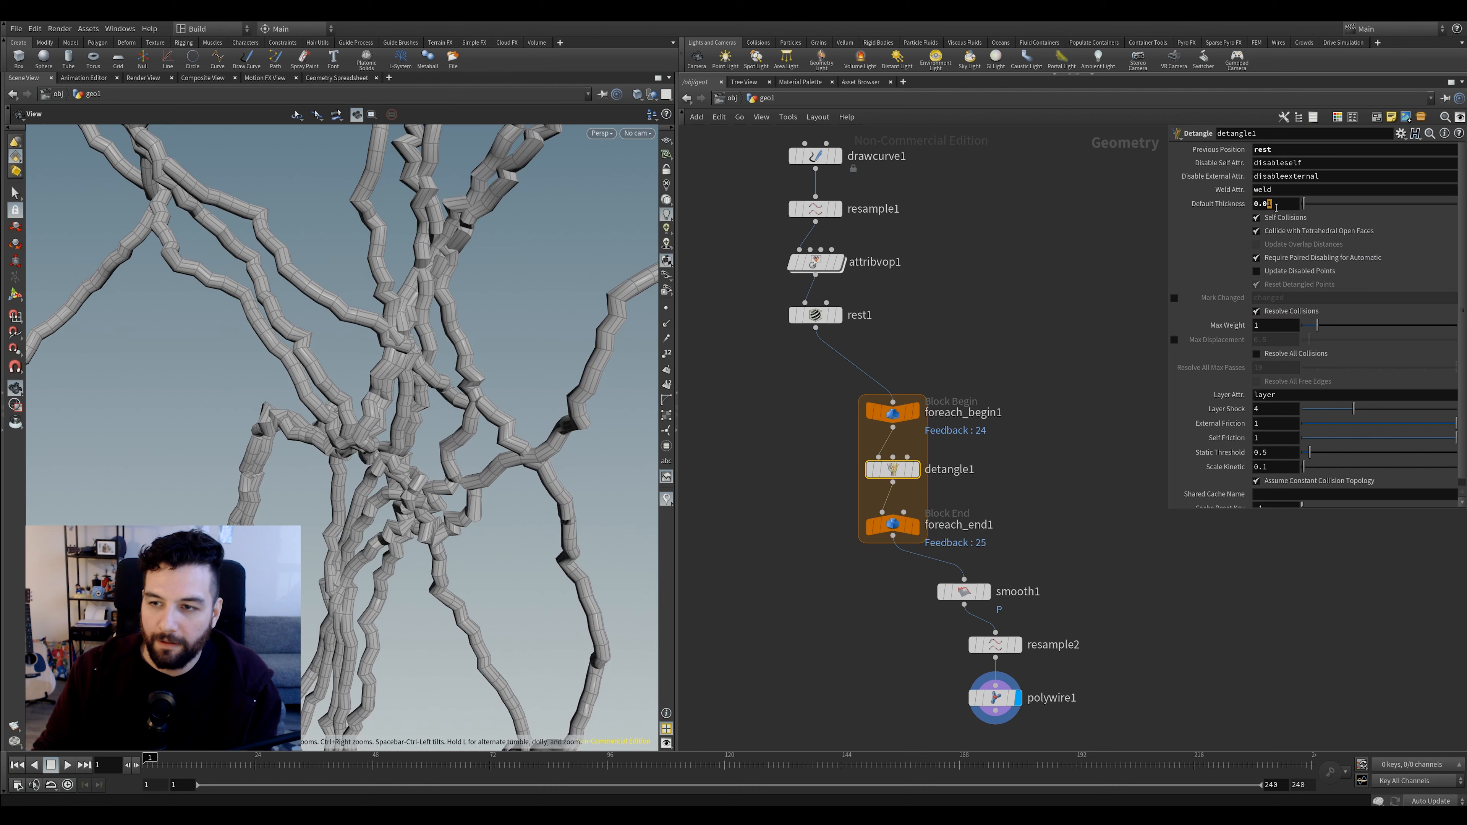
Try a default thickness of 0.02 on detangle1 and return it to 0.01
mouse_move(1277, 205)
middle_mouse_down()
mouse_move(1279, 227)
mouse_move(1316, 227)
mouse_move(1289, 227)
middle_mouse_up()
key("ctrl+z")
middle_click_drag(1275, 204, 1270, 203)
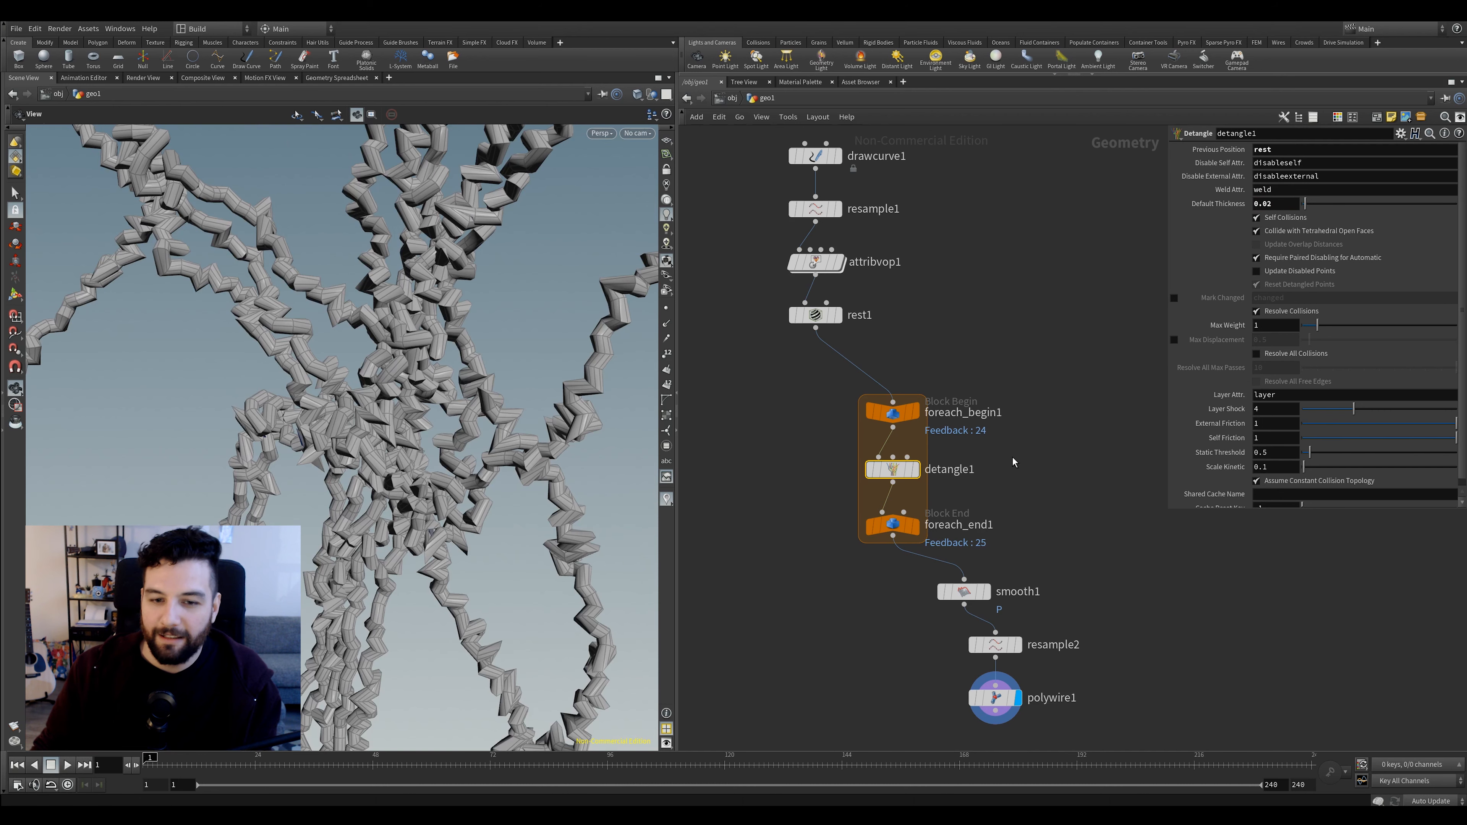
key("Return")
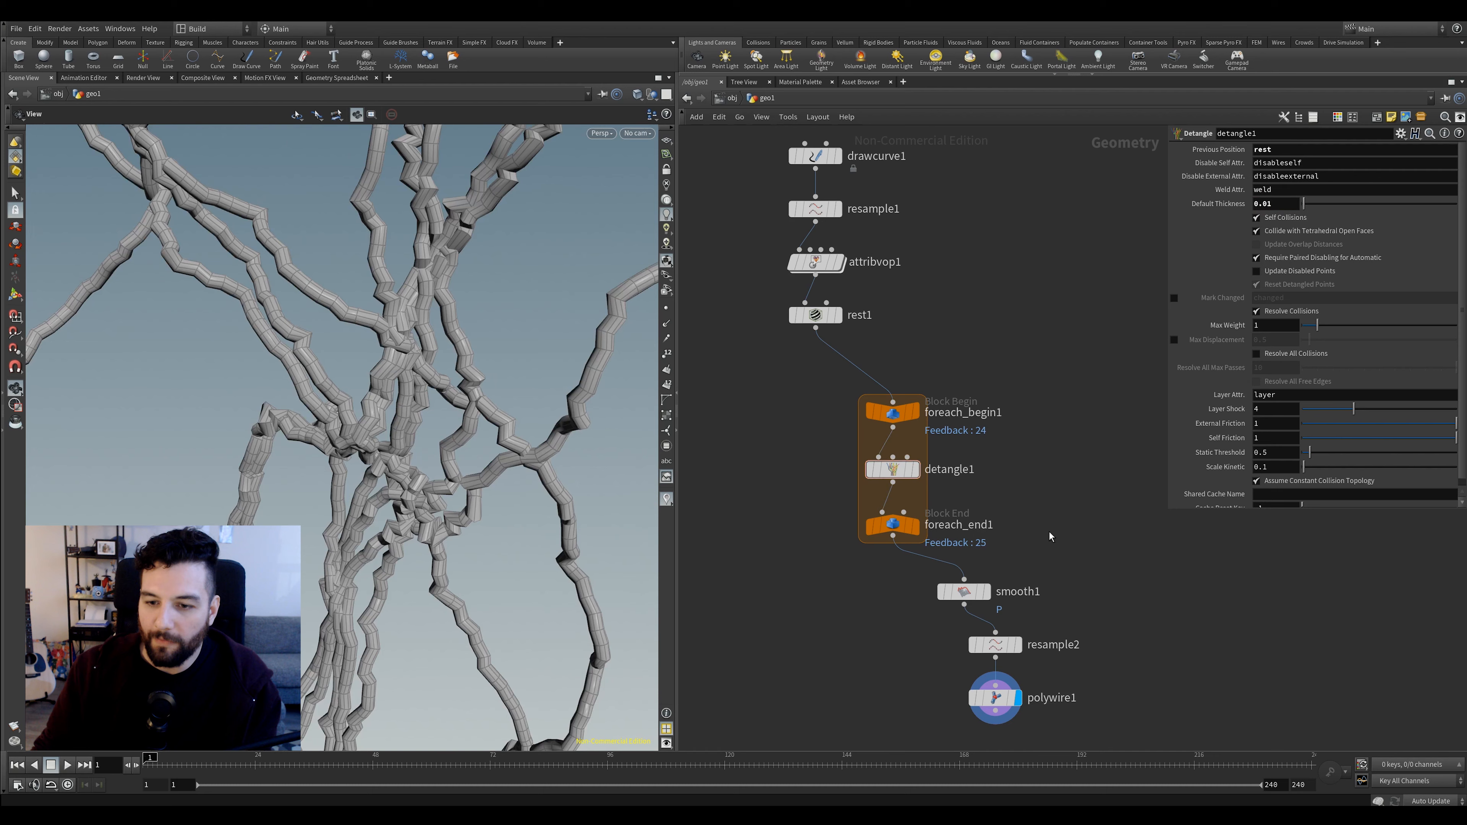
Insert a copy of smooth1 inside the loop between detangle1 and foreach_end1, and bypass the original smooth1
left_click_drag(968, 591, 910, 508, "alt")
left_click(942, 591)
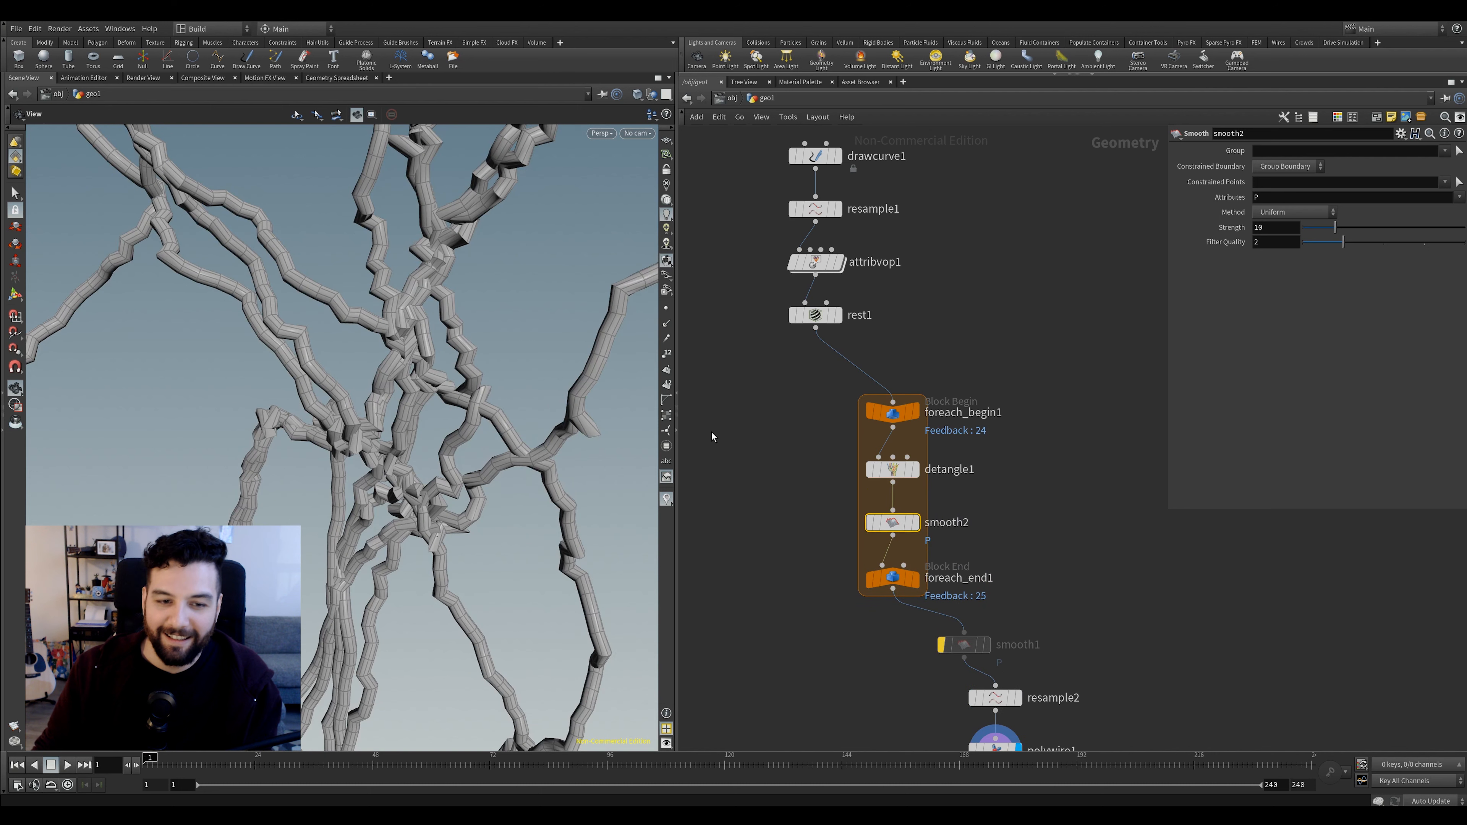
Set the default thickness of detangle1 to 0.02 and check the settings of resample1
left_click(892, 472)
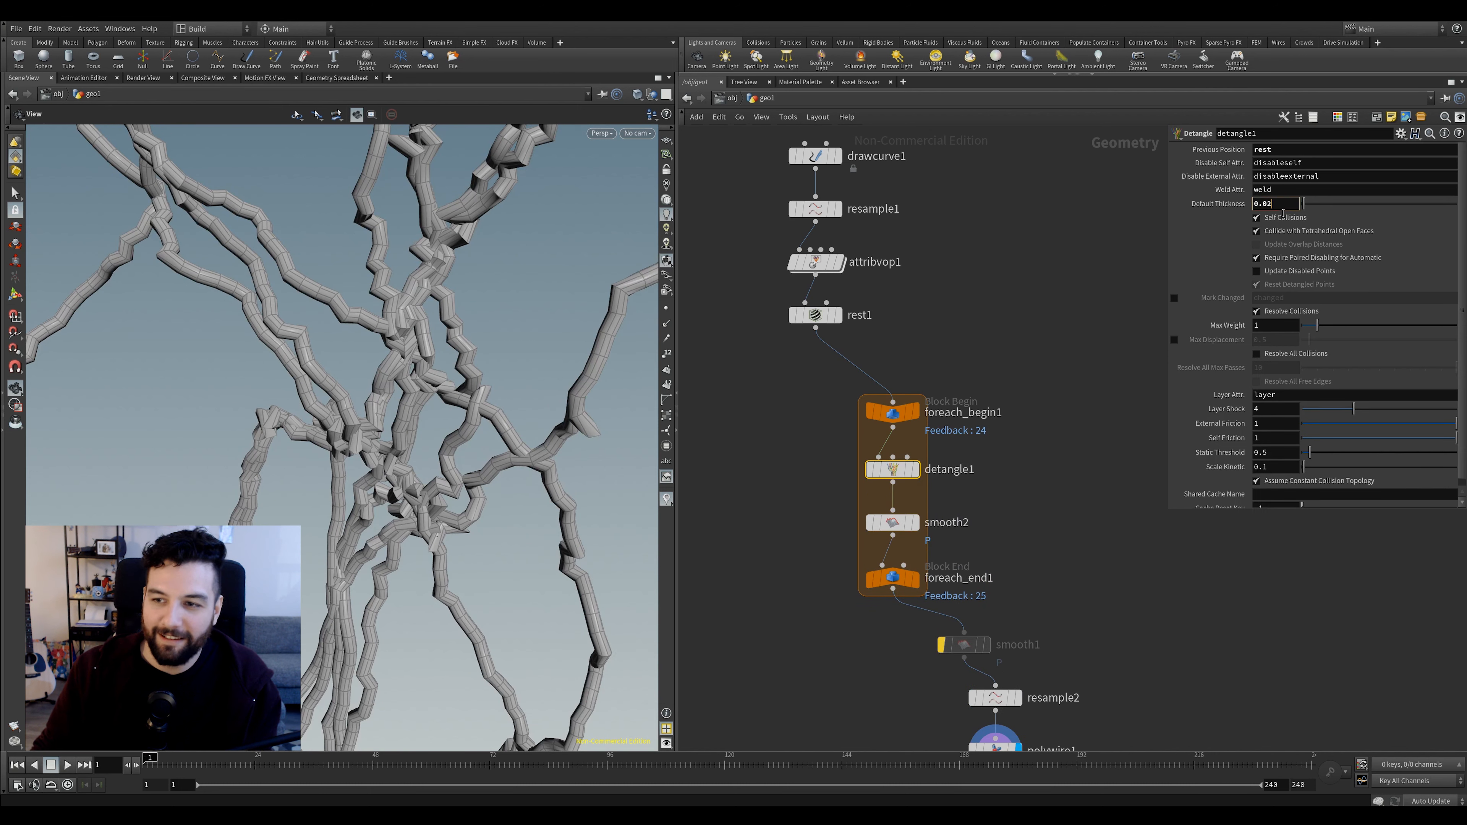
mouse_move(528, 406)
left_mouse_down()
mouse_move(439, 404)
mouse_move(508, 403)
left_mouse_up()
left_click(815, 209)
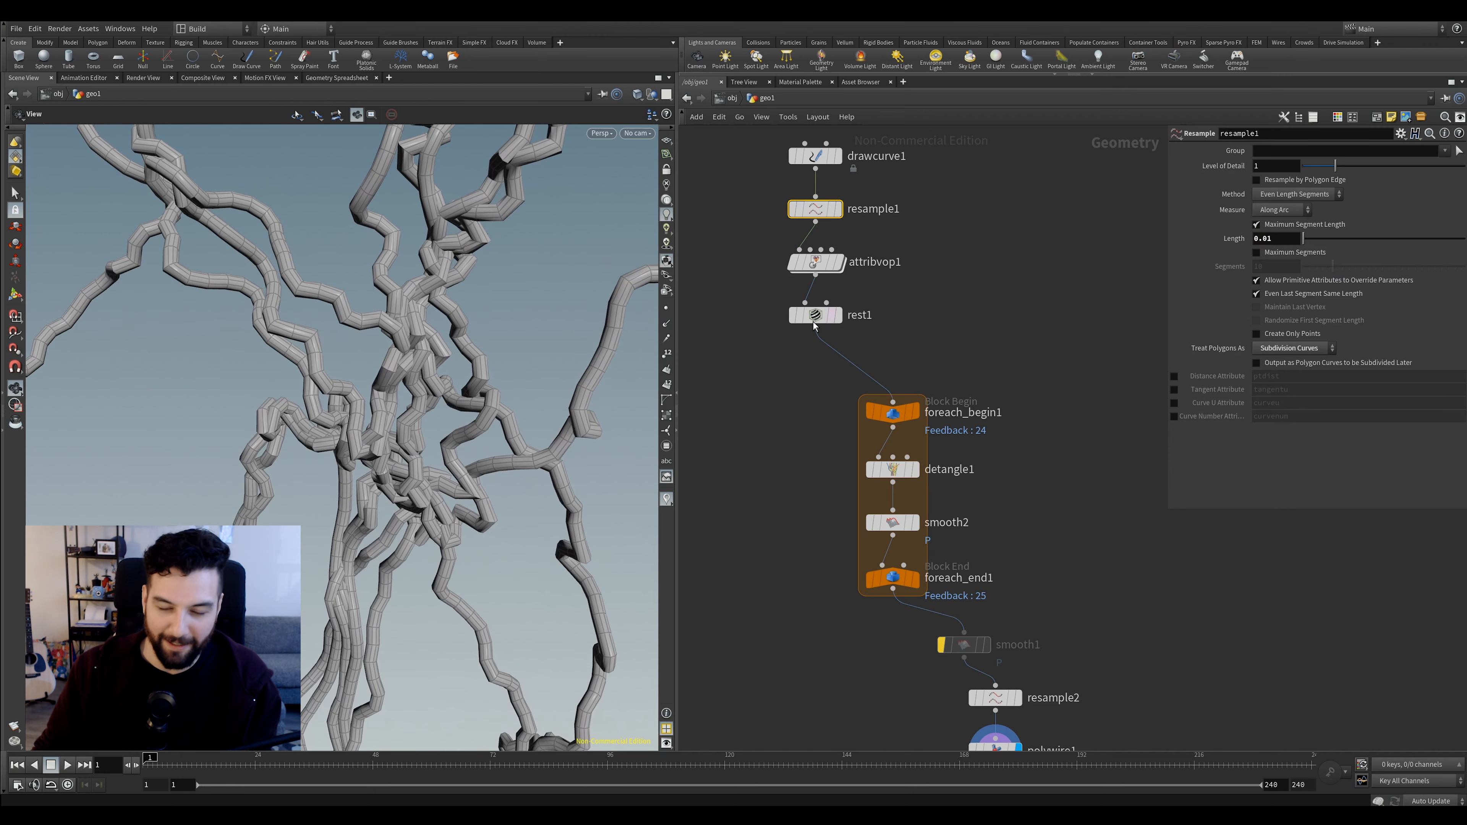
Try iteration counts between 0 and 10 on foreach_end1, then set the iterations to 50
left_click_drag(1034, 563, 839, 611)
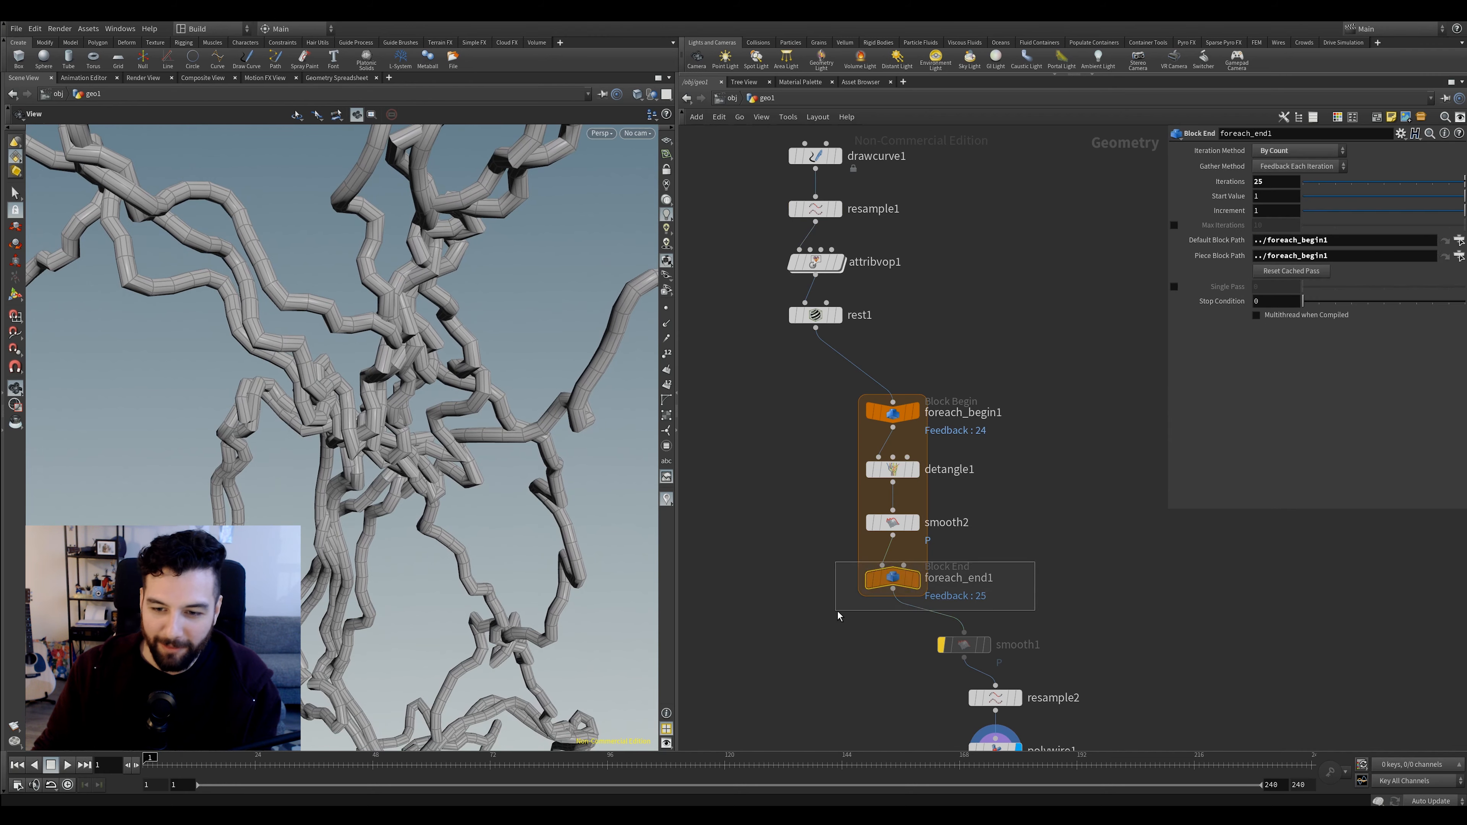
left_click(1342, 186)
left_click_drag(1348, 190, 1307, 193)
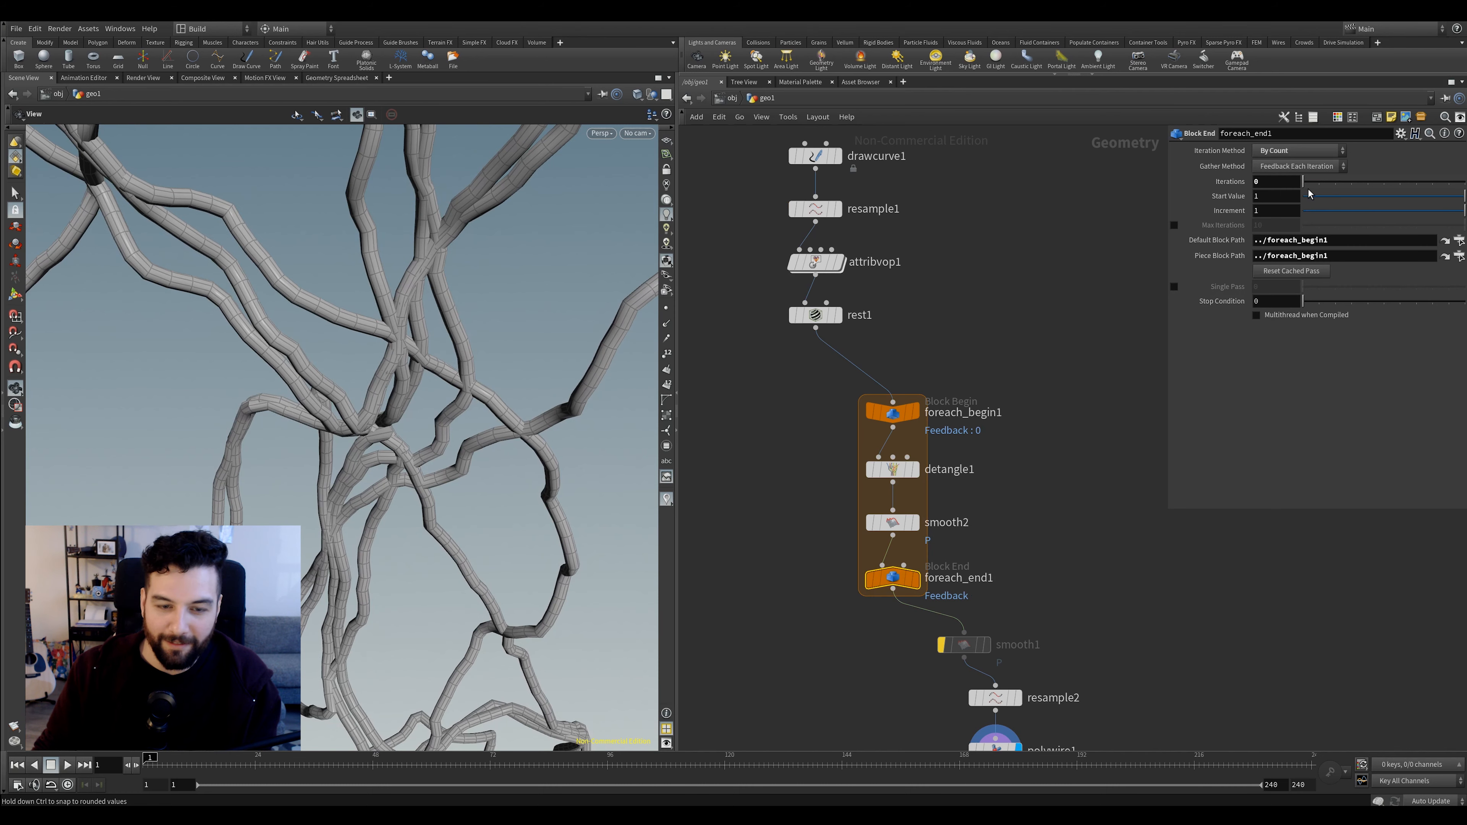
left_click_drag(1319, 192, 1344, 192)
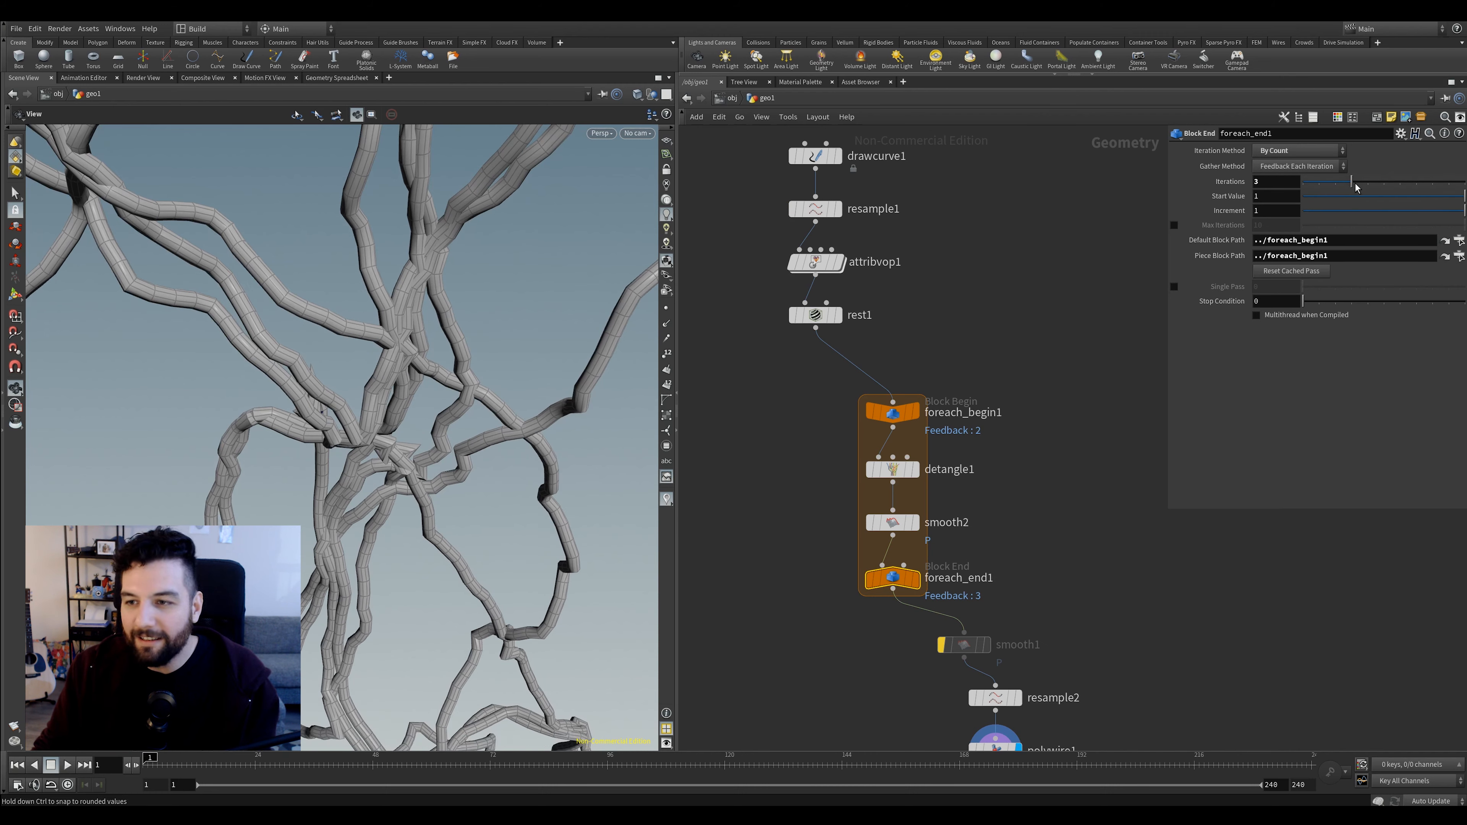
left_click_drag(1356, 188, 1391, 186)
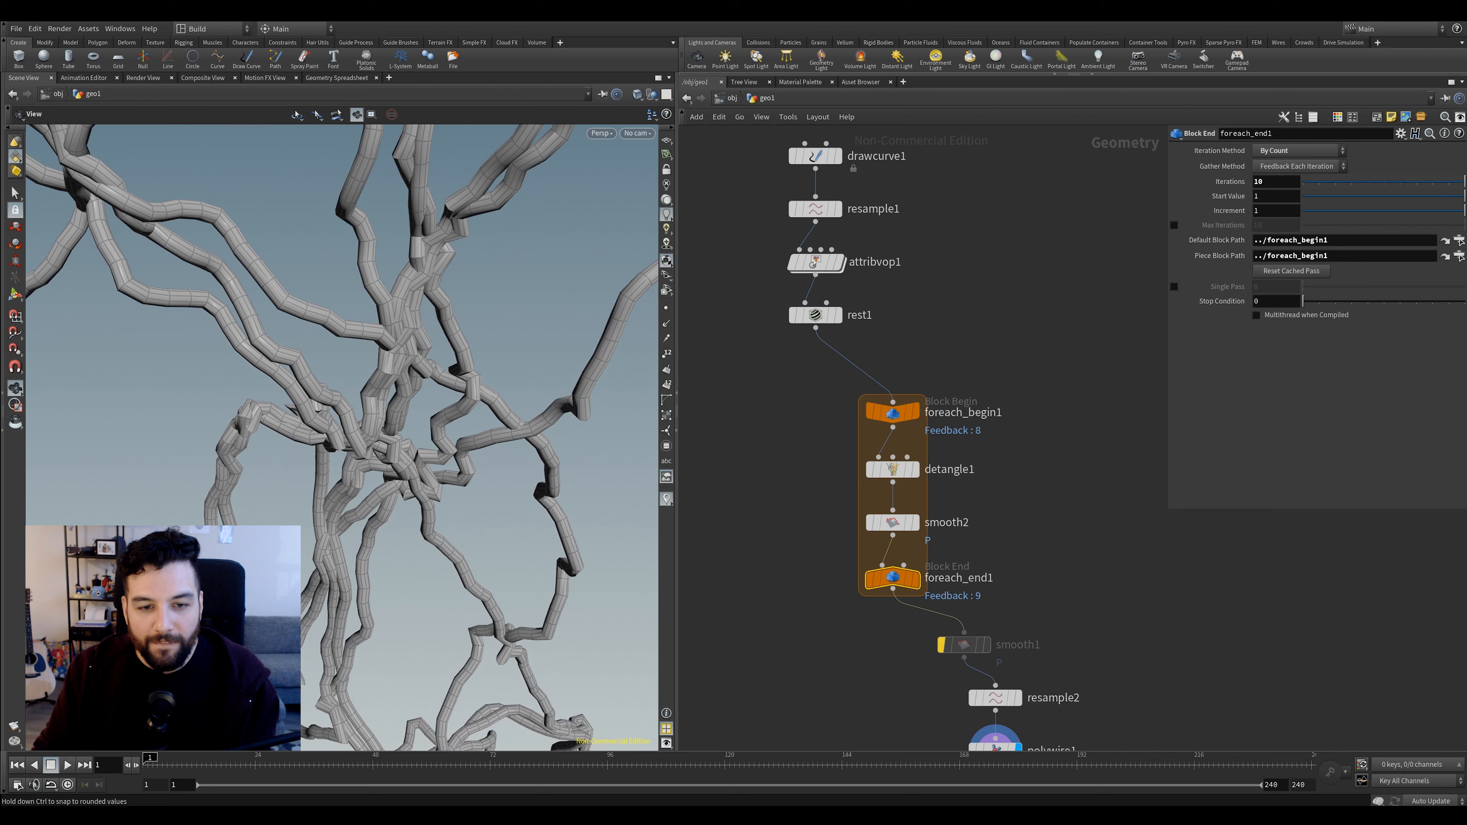
middle_click_drag(1287, 181, 665, 445)
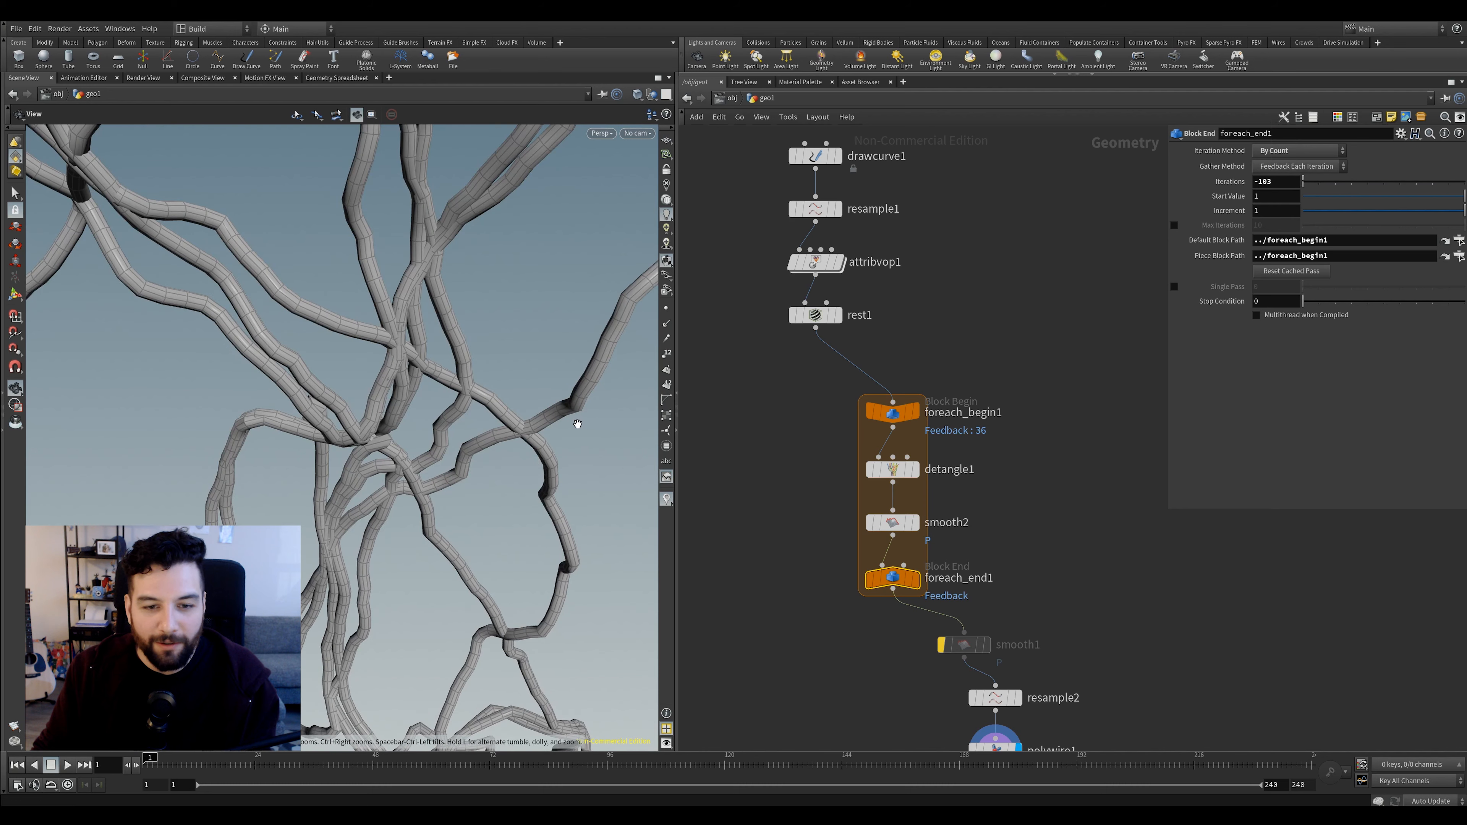
type("0")
key("Return")
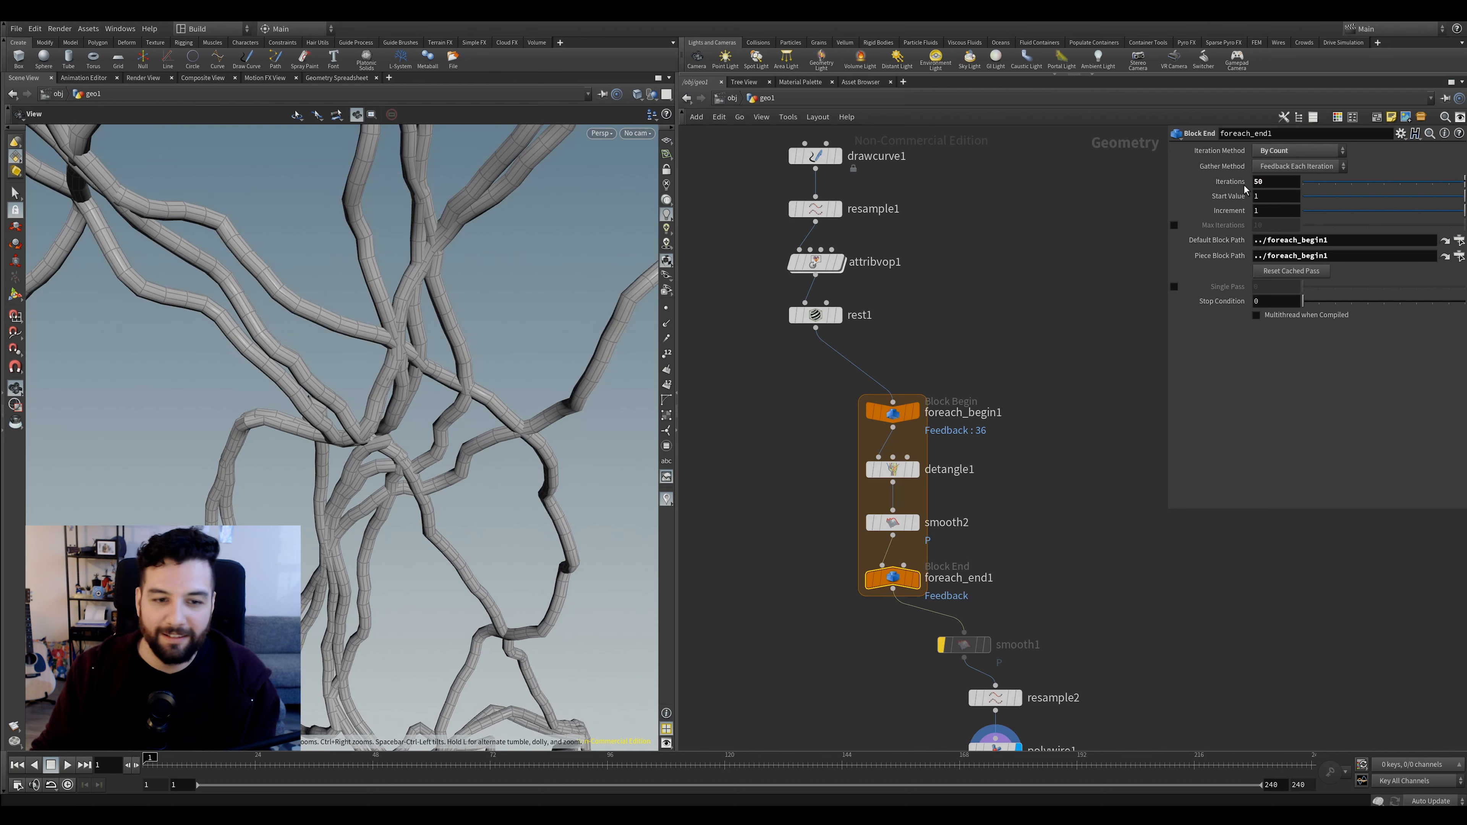
Switch the viewport to smooth shading without wireframe and look over the tubes
left_click_drag(549, 396, 455, 324)
right_click_drag(455, 324, 483, 304)
key("shift+w")
middle_click_drag(533, 287, 557, 275)
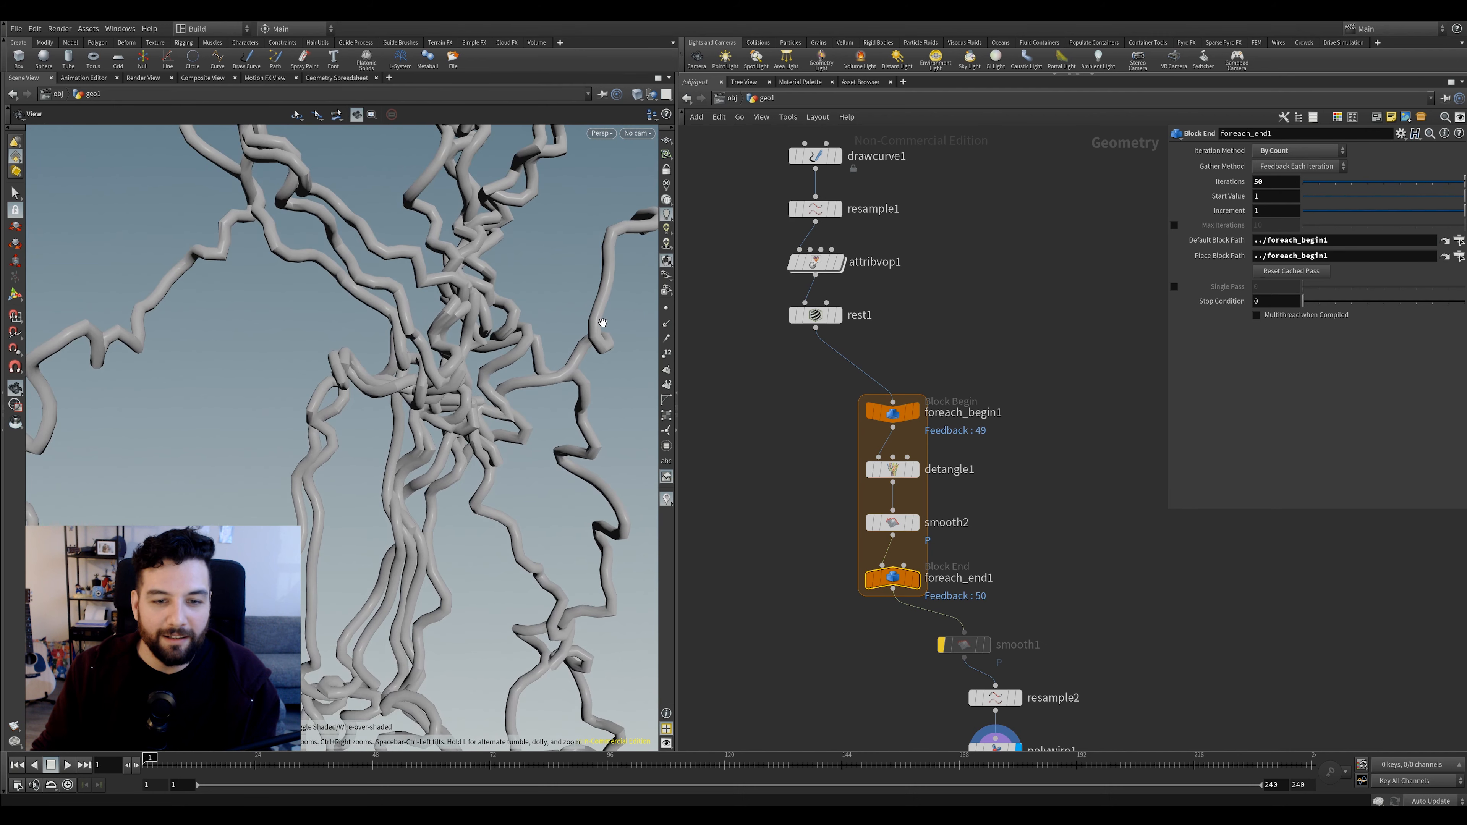
Adjust the segment length of resample2 and inspect the tubes around the dense central tangle
middle_click_drag(1085, 682, 1079, 612)
scroll(1079, 612, "down", 1)
left_click(1023, 624)
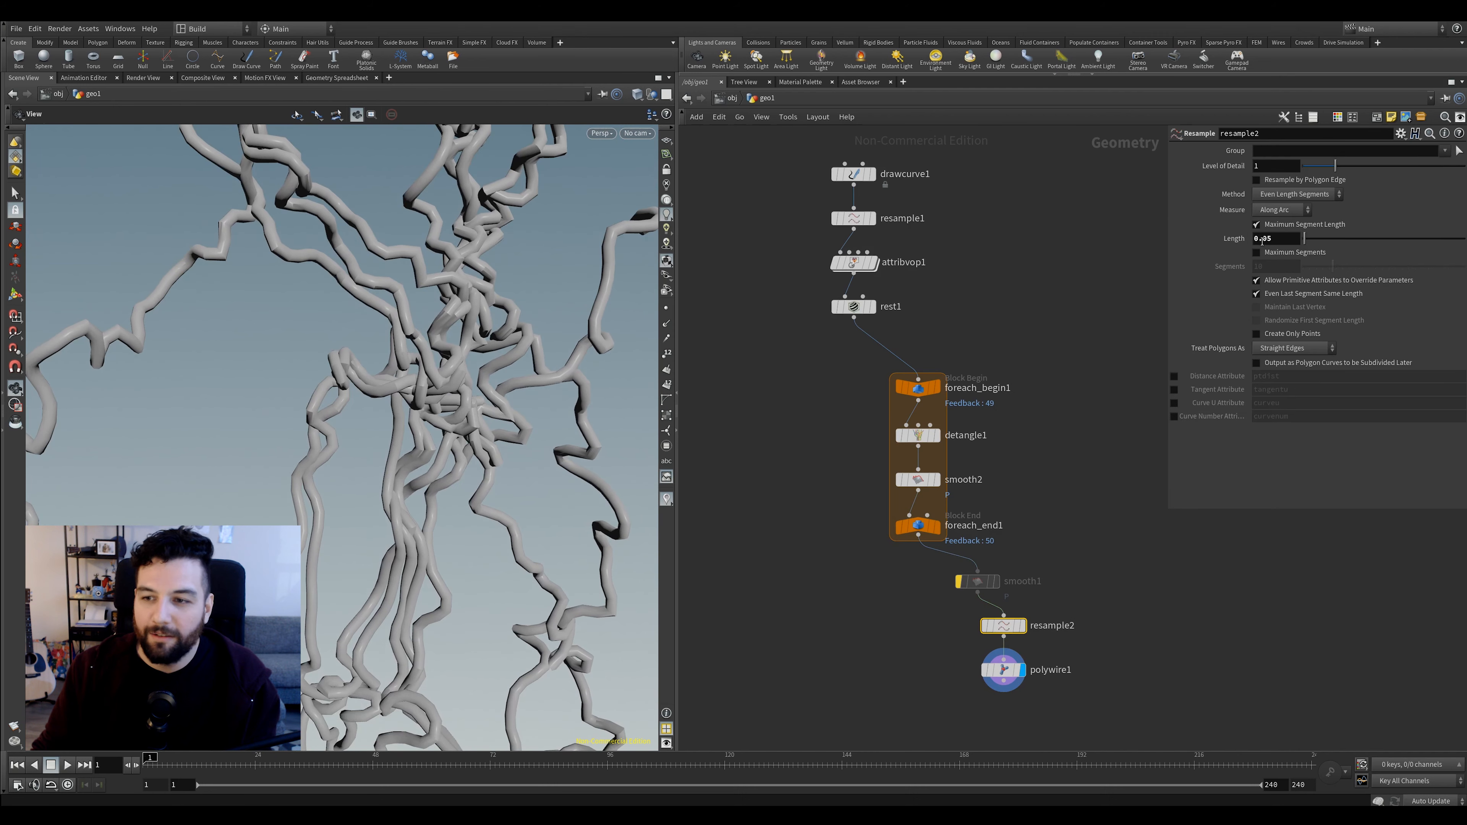
left_click_drag(397, 344, 474, 409)
left_click_drag(558, 427, 508, 405)
right_click_drag(508, 405, 555, 428)
left_click_drag(1030, 443, 908, 435)
Set the iterations of foreach_end1 to 100
left_click_drag(1031, 498, 906, 537)
left_click_drag(1270, 182, 1223, 188)
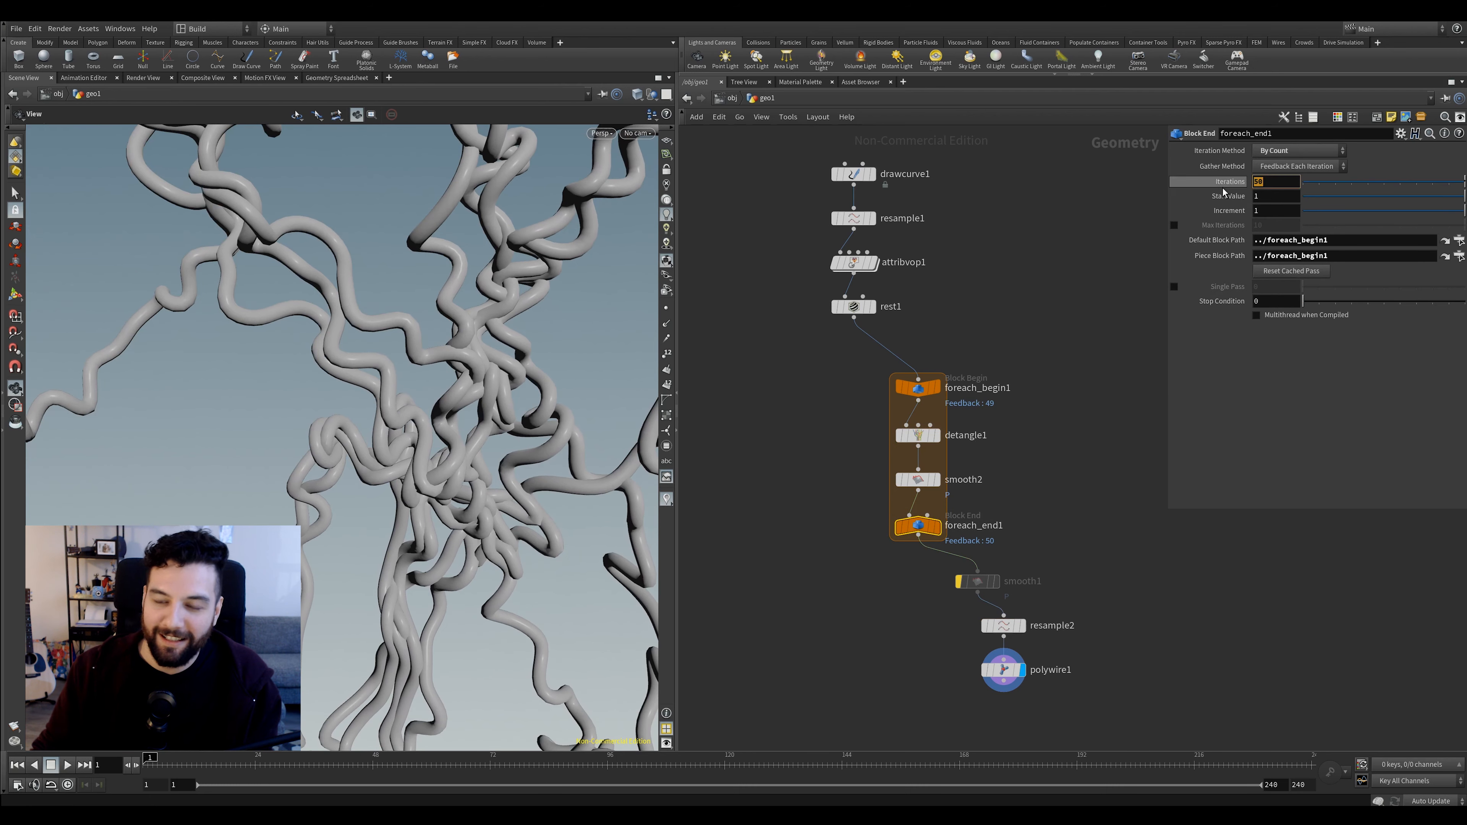
type("100")
key("Return")
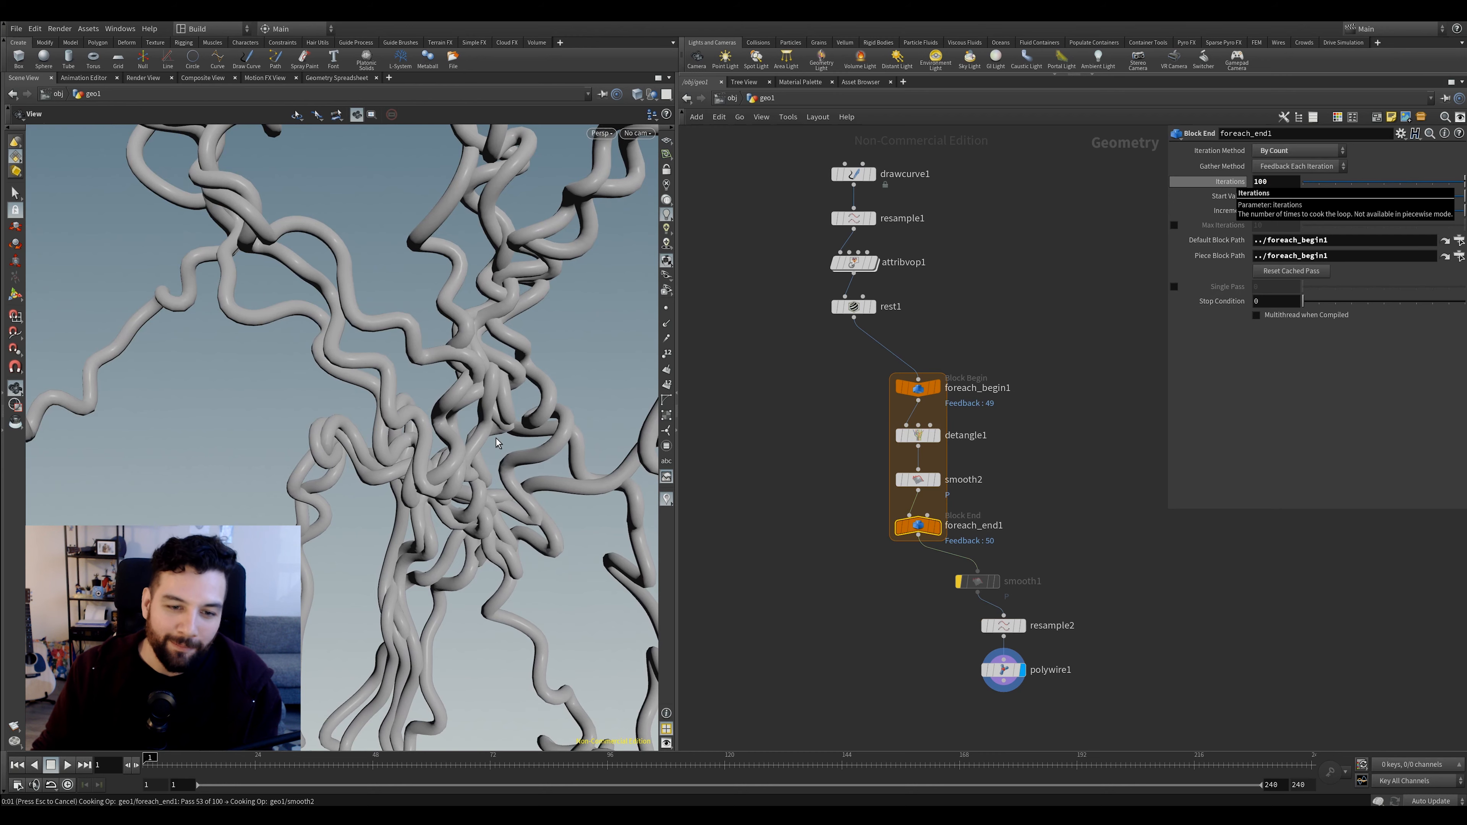
Examine the whole detangled tube network up close and from a distance
left_click_drag(520, 438, 502, 514)
middle_click_drag(501, 624, 494, 518)
right_click_drag(495, 518, 458, 480)
left_click_drag(458, 479, 438, 436)
right_click_drag(438, 436, 388, 262)
middle_click_drag(388, 262, 485, 524)
right_click_drag(484, 524, 465, 467)
left_click_drag(465, 468, 443, 471)
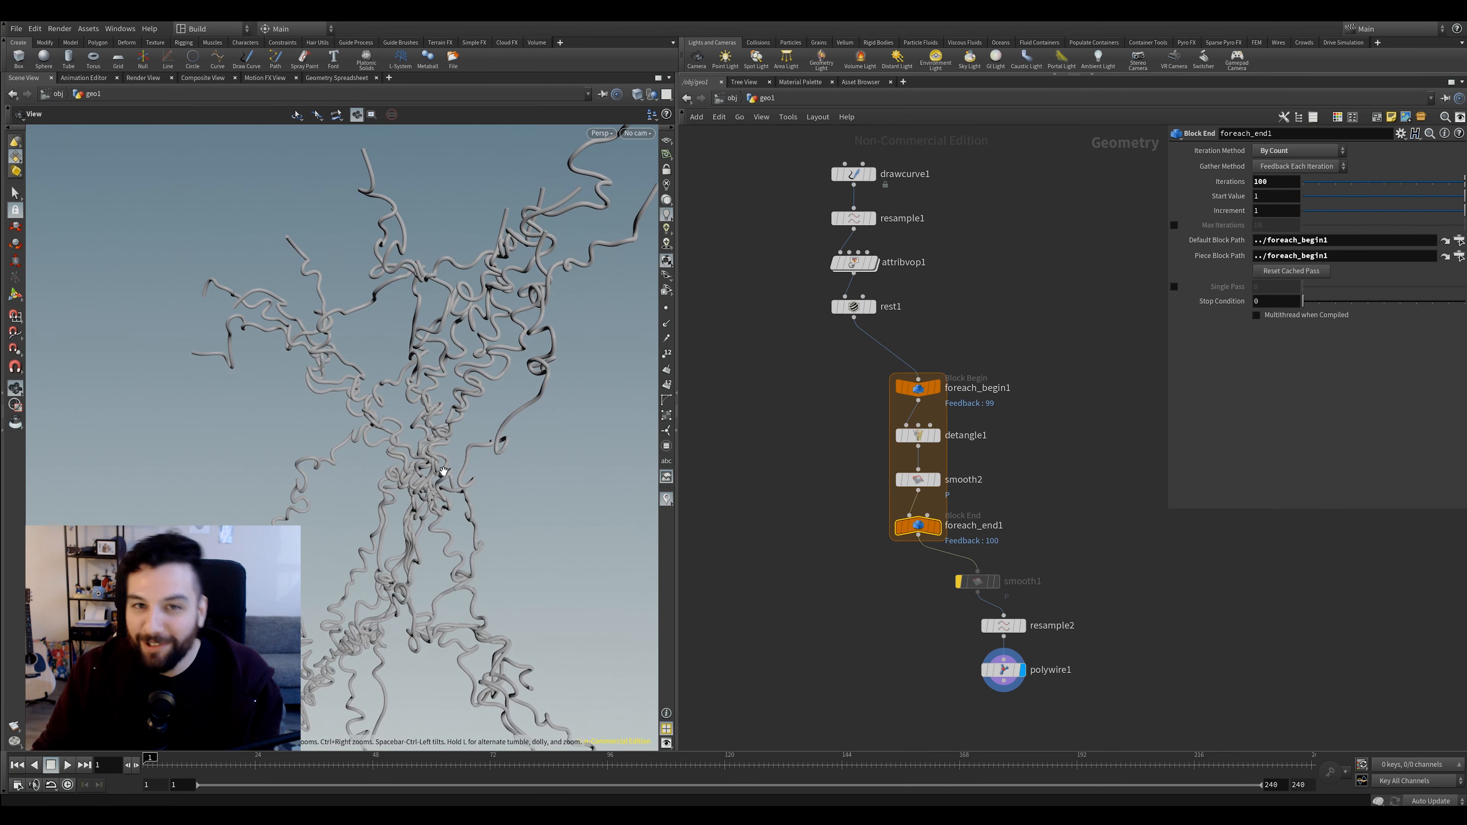